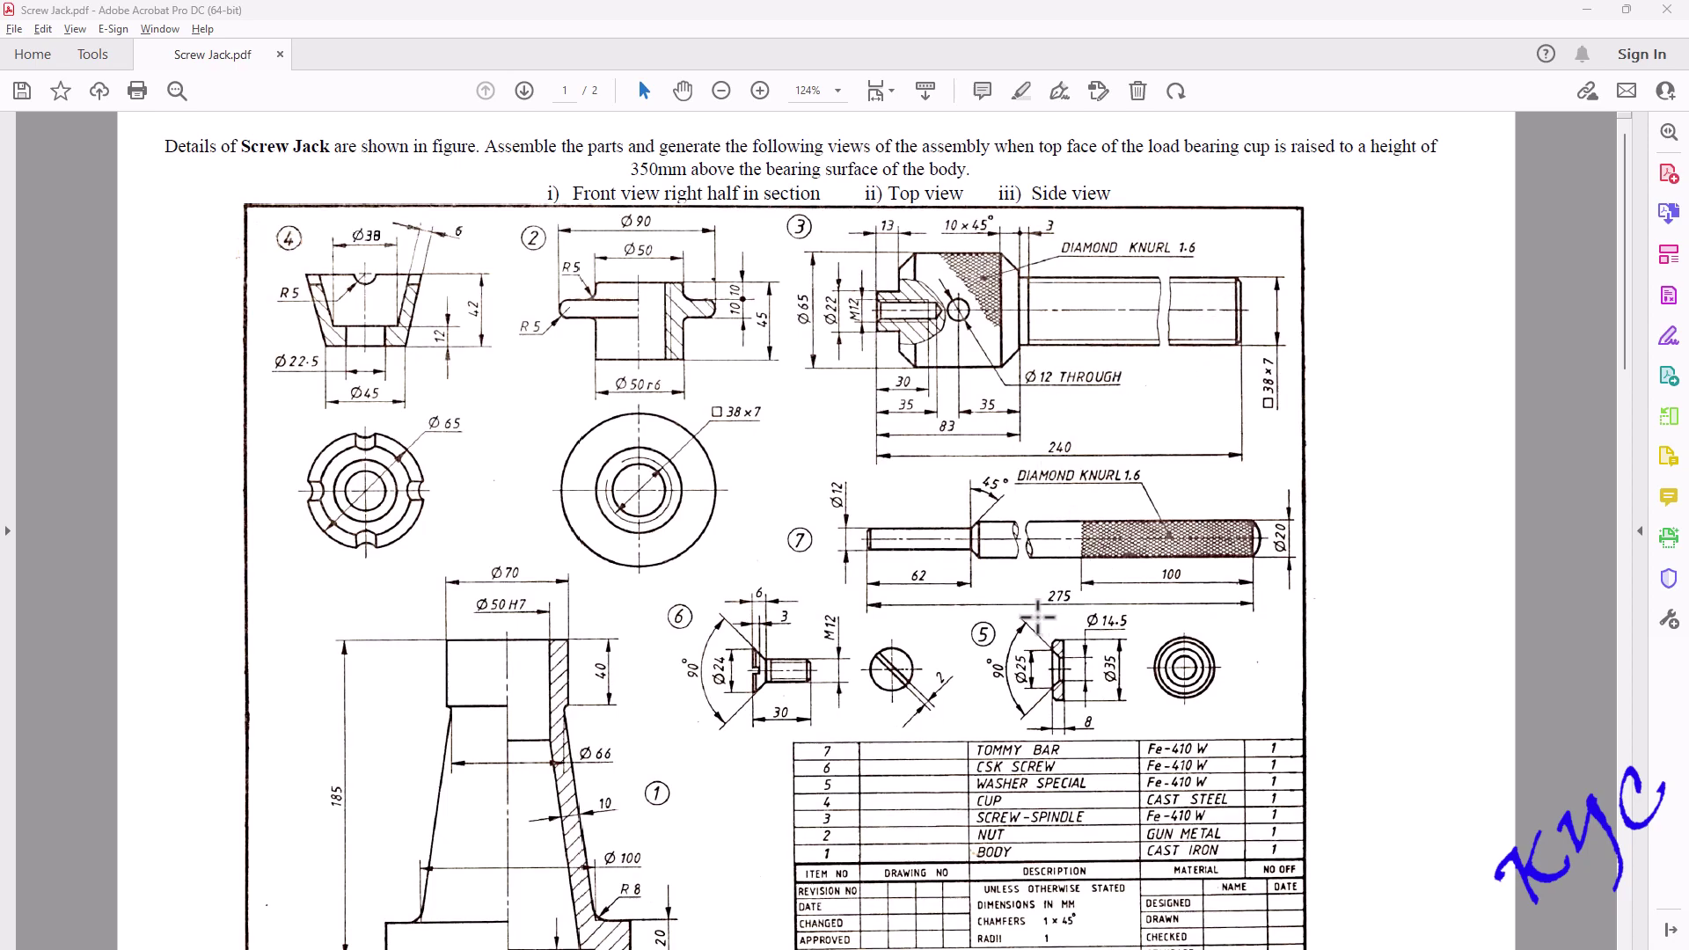
# Examine the Screw Jack part drawings and the square thread profile proportions on the second page of the PDF
pyautogui.scroll(-2, 1012, 616)
pyautogui.scroll(-1, 864, 598)
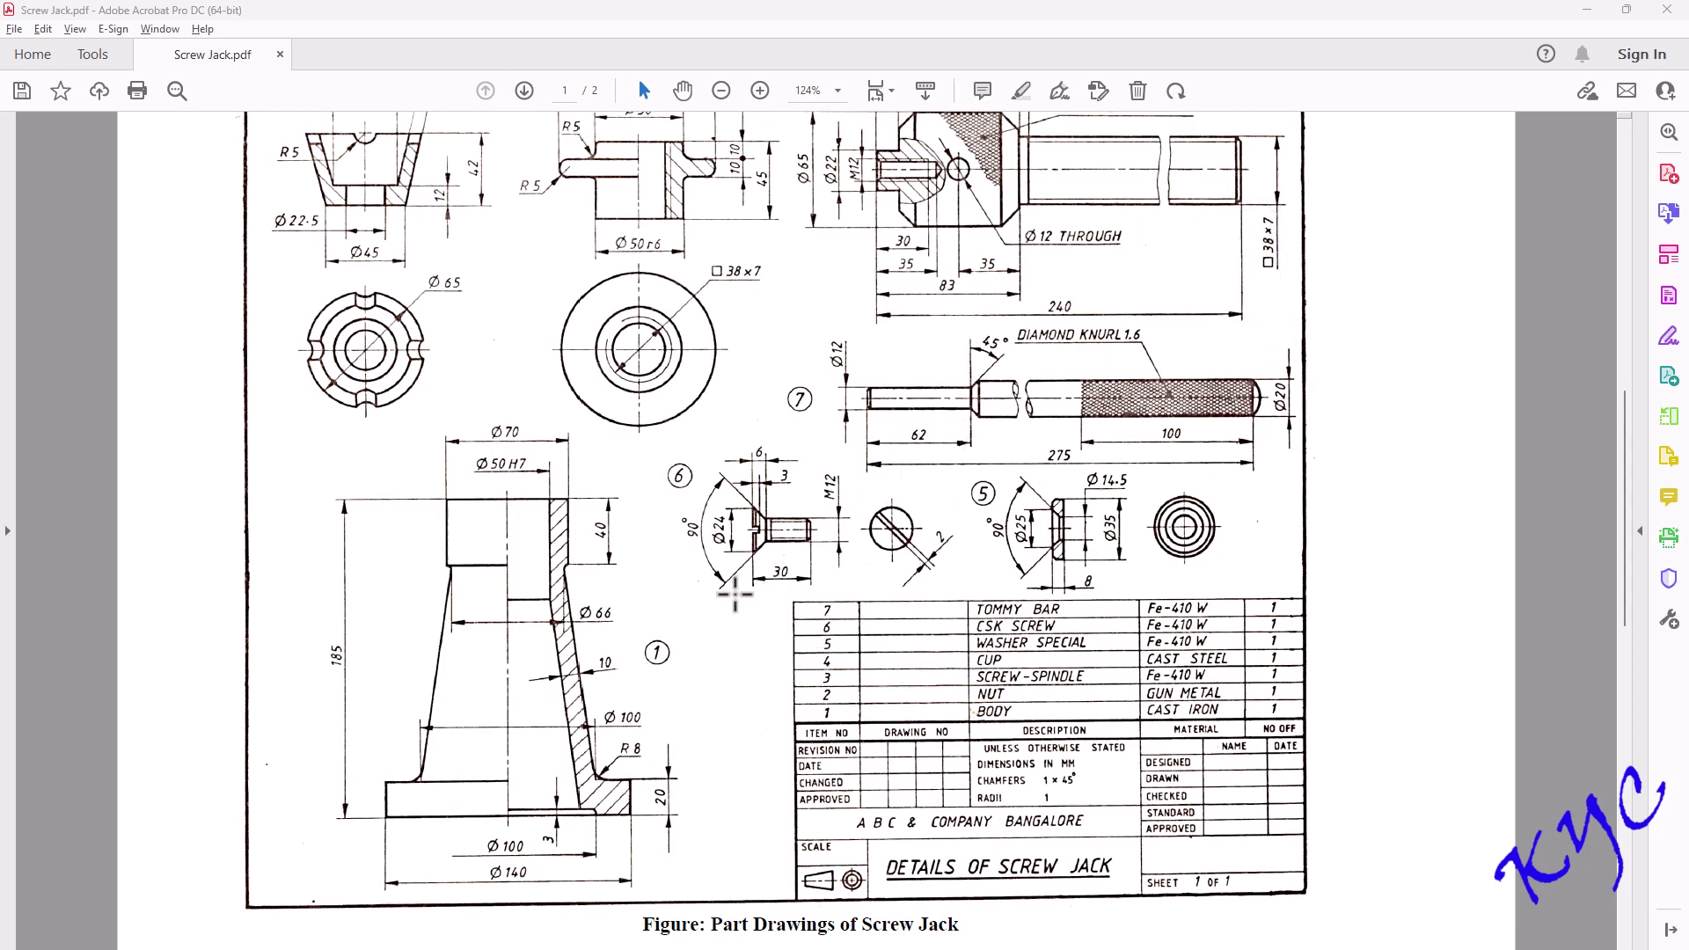
pyautogui.scroll(-3, 742, 622)
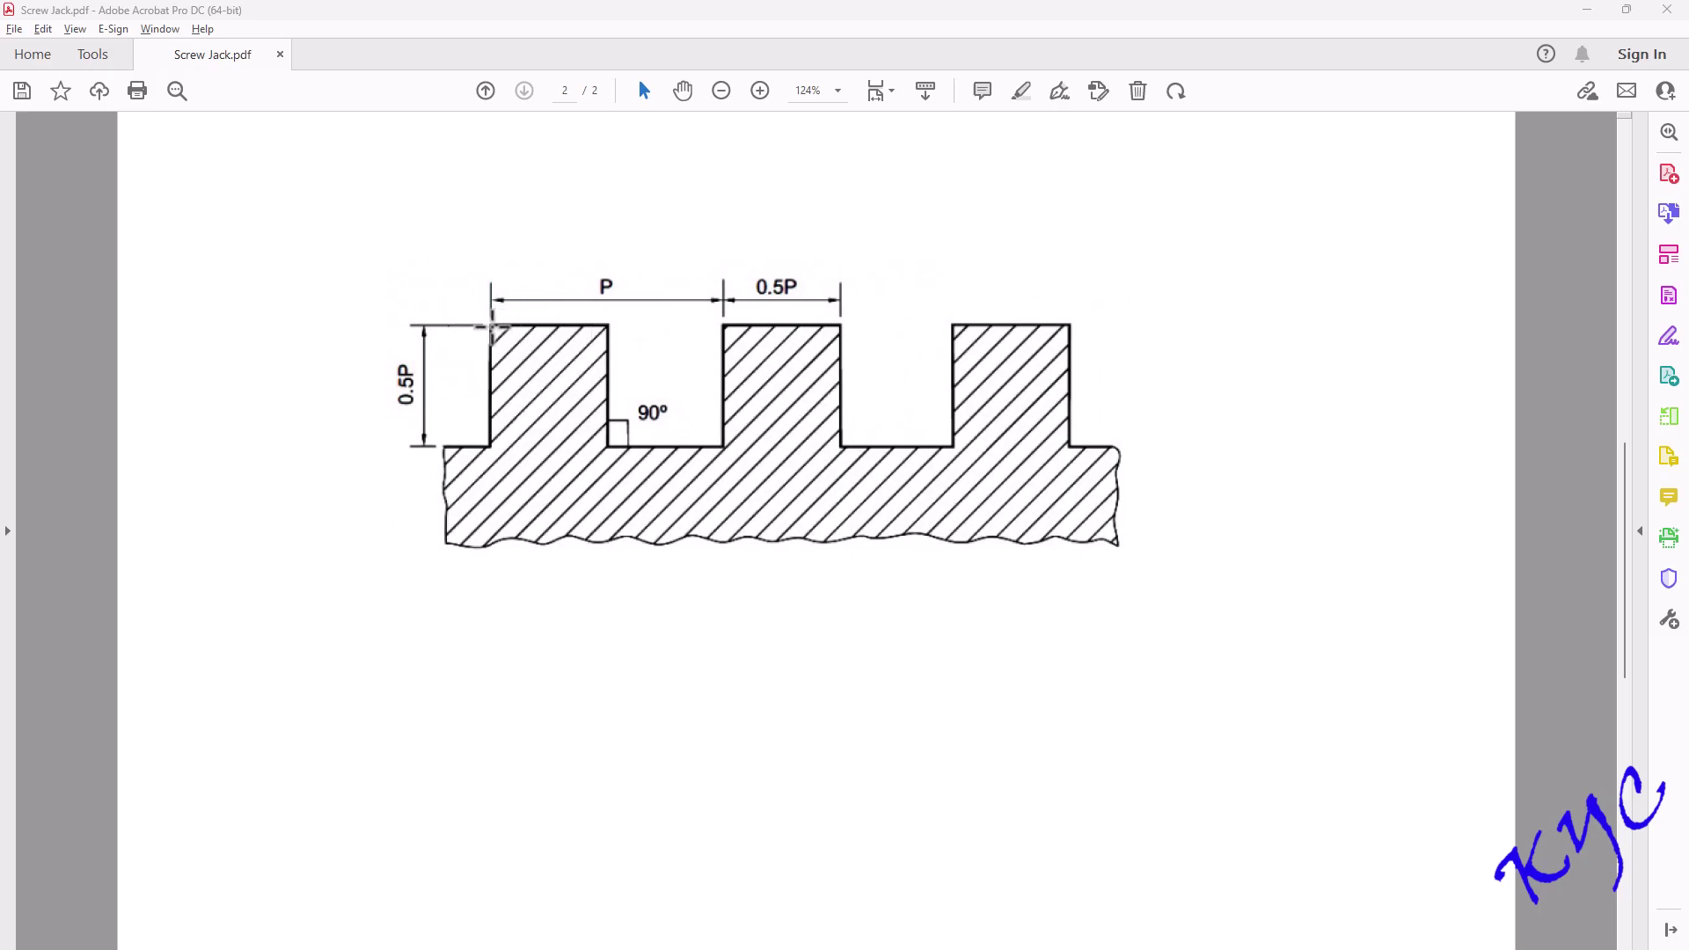
pyautogui.scroll(1, 923, 336)
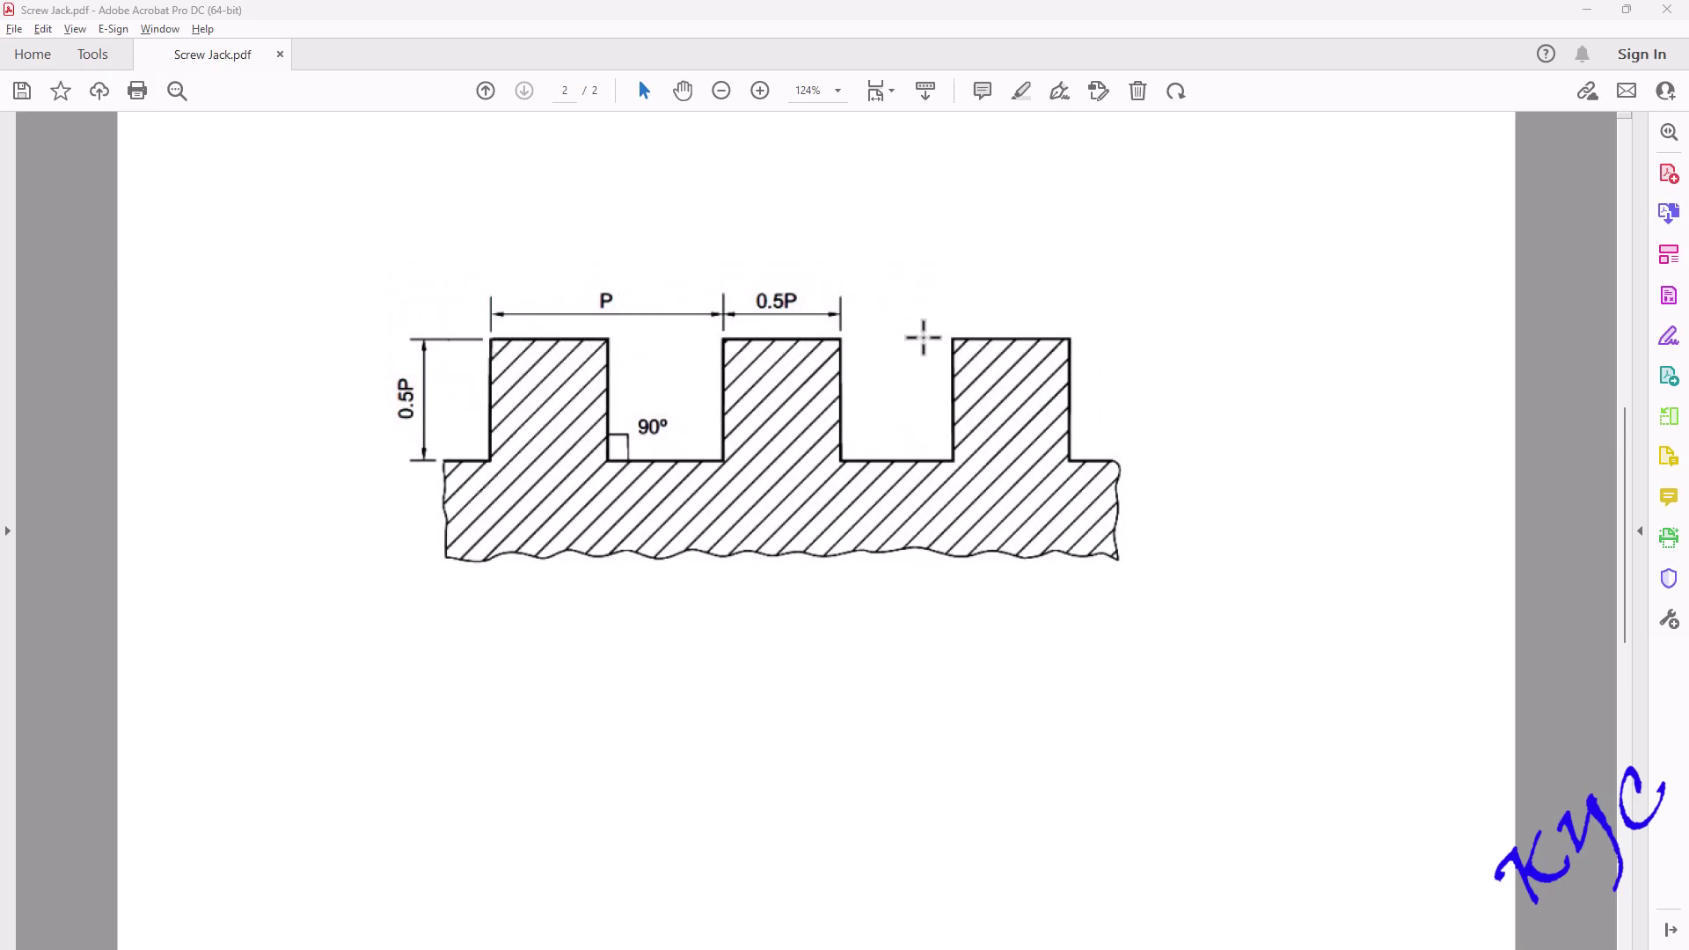
pyautogui.scroll(10, 923, 337)
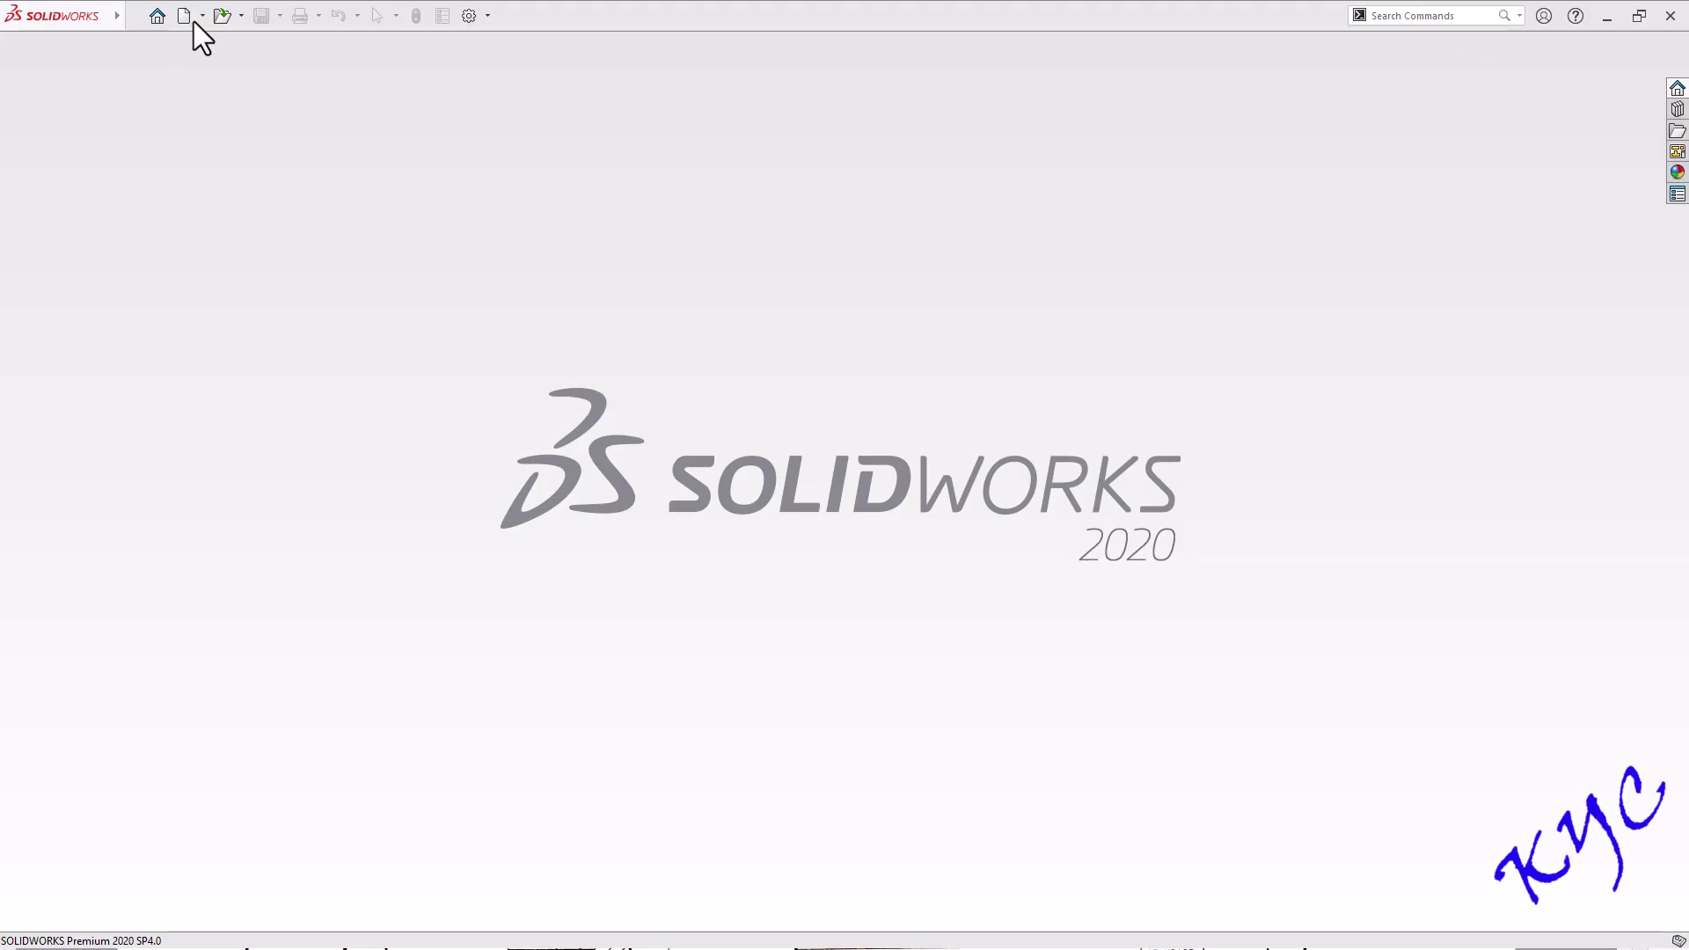
# Switch to SOLIDWORKS and open the part Screw Spindle.SLDPRT from the Screw Jack folder
pyautogui.click(222, 16)
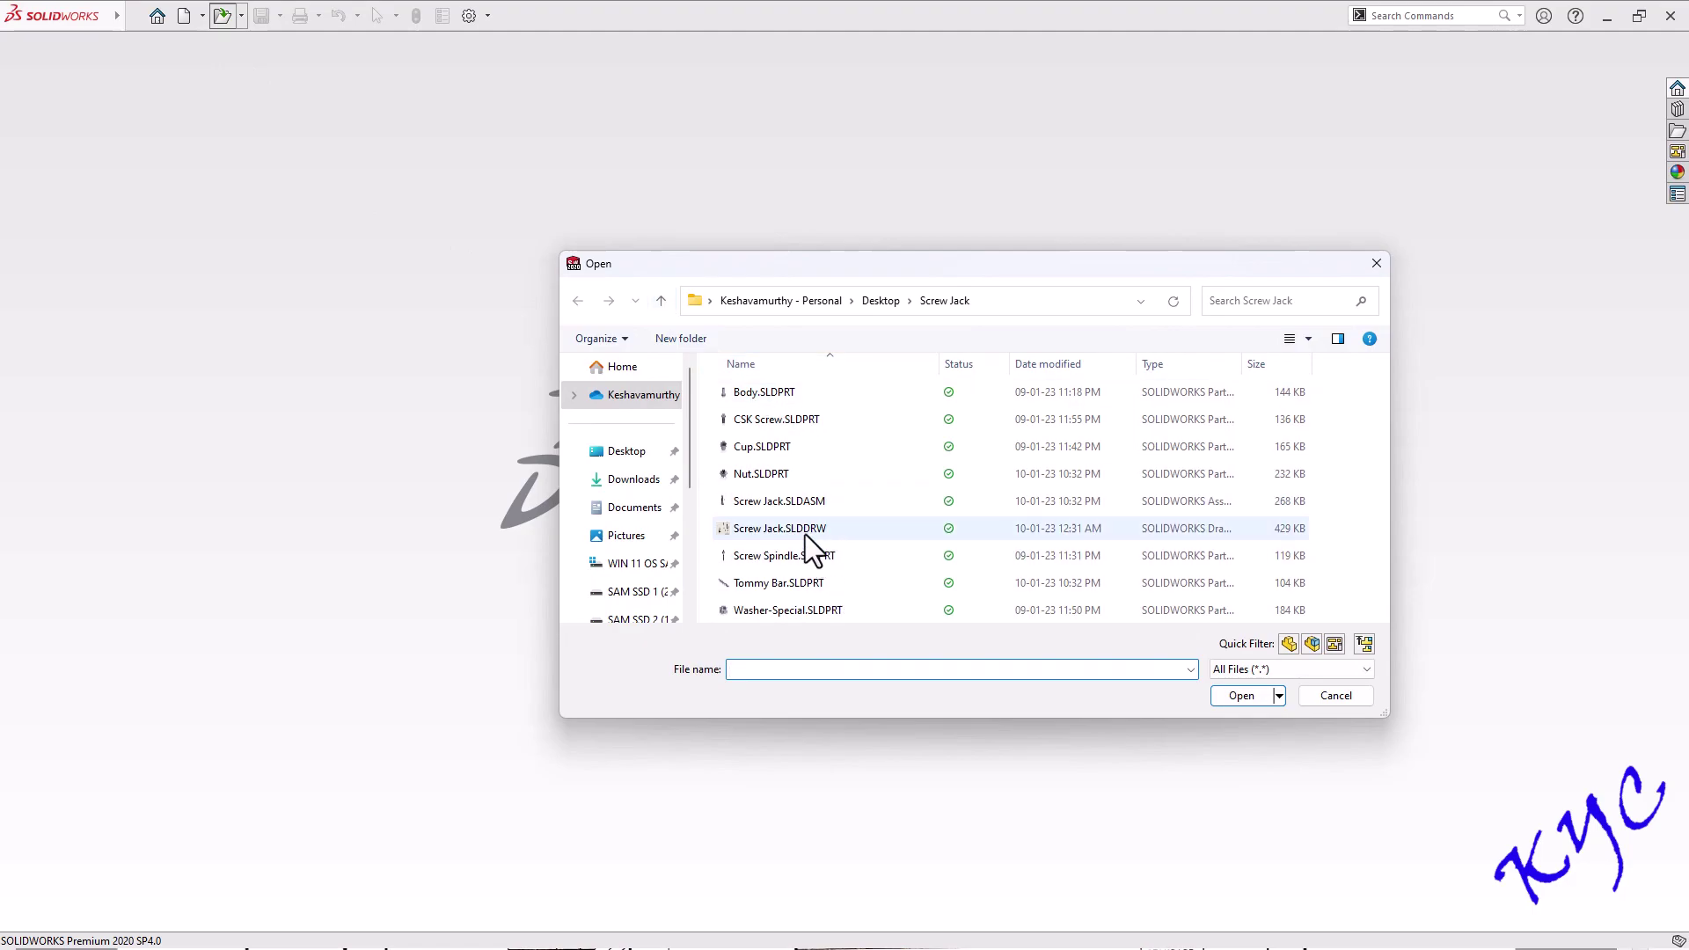
pyautogui.click(799, 562)
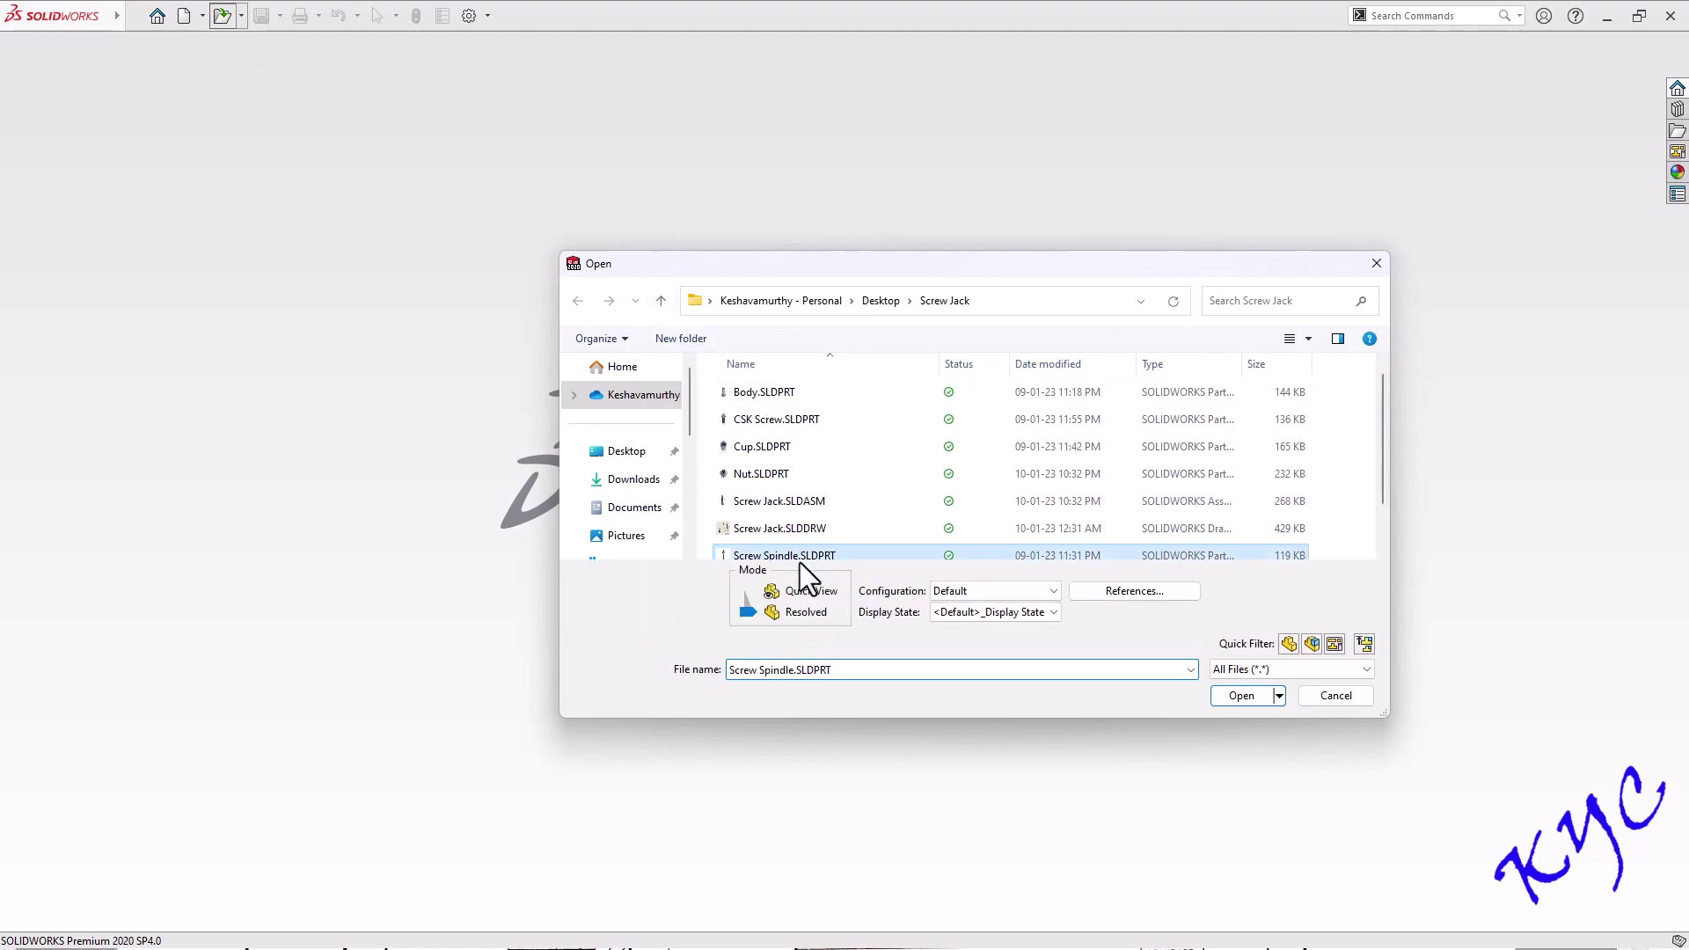
pyautogui.click(1218, 694)
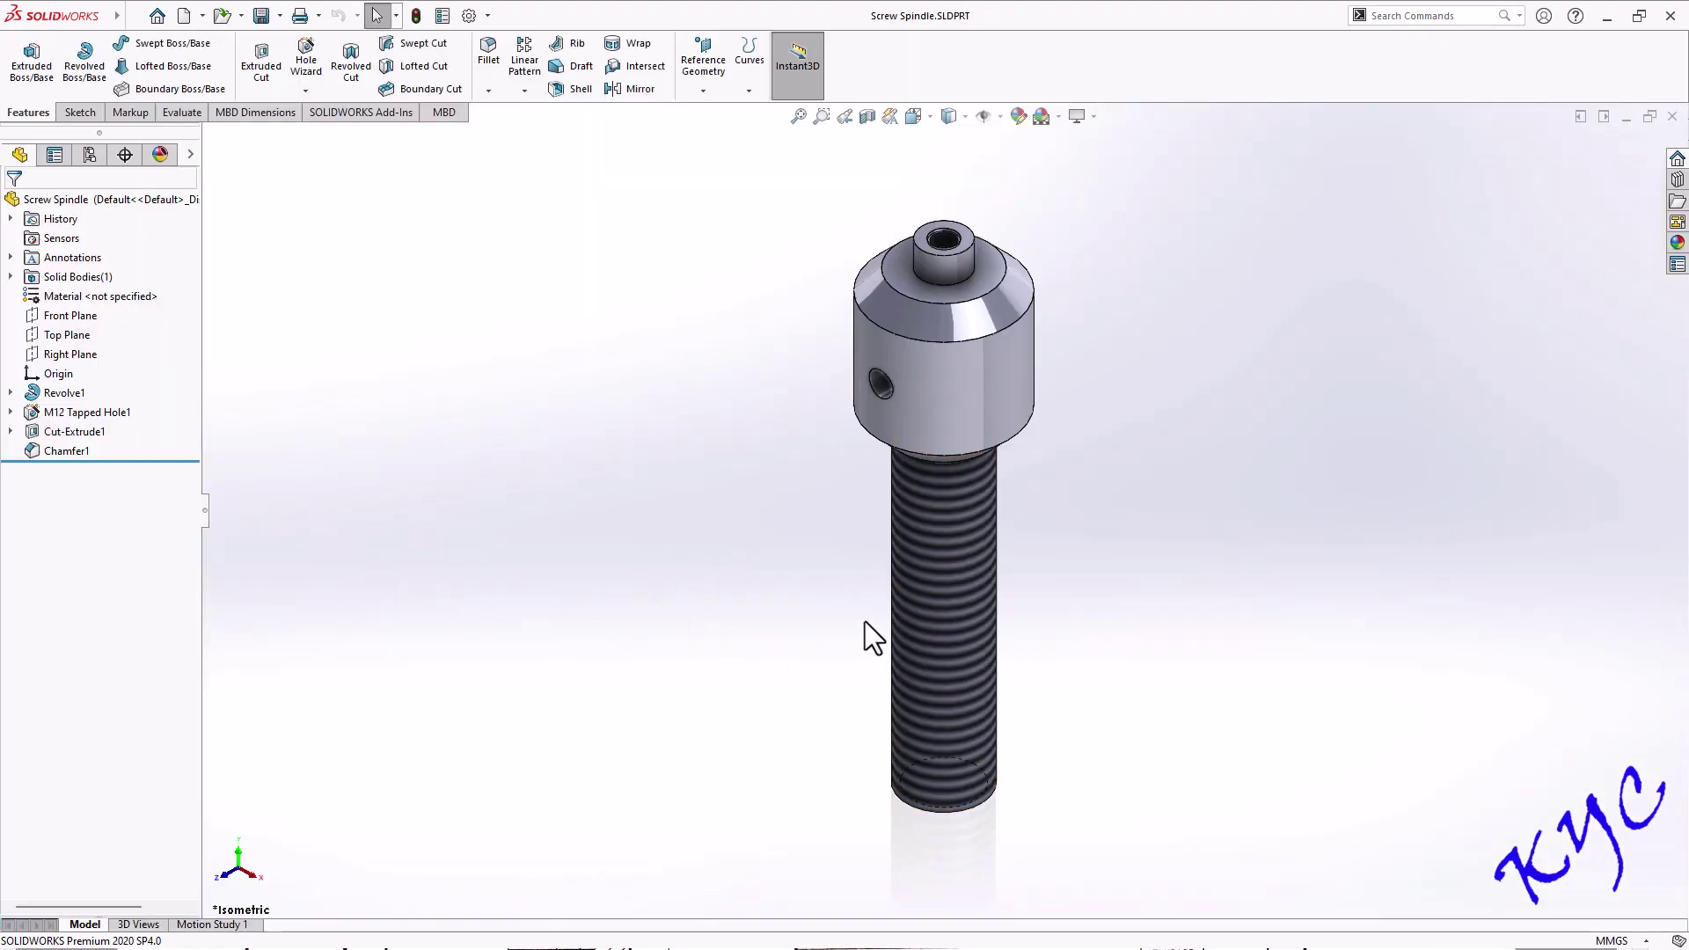
# Delete the cosmetic thread under the Revolve1 feature of the screw spindle
pyautogui.click(10, 393)
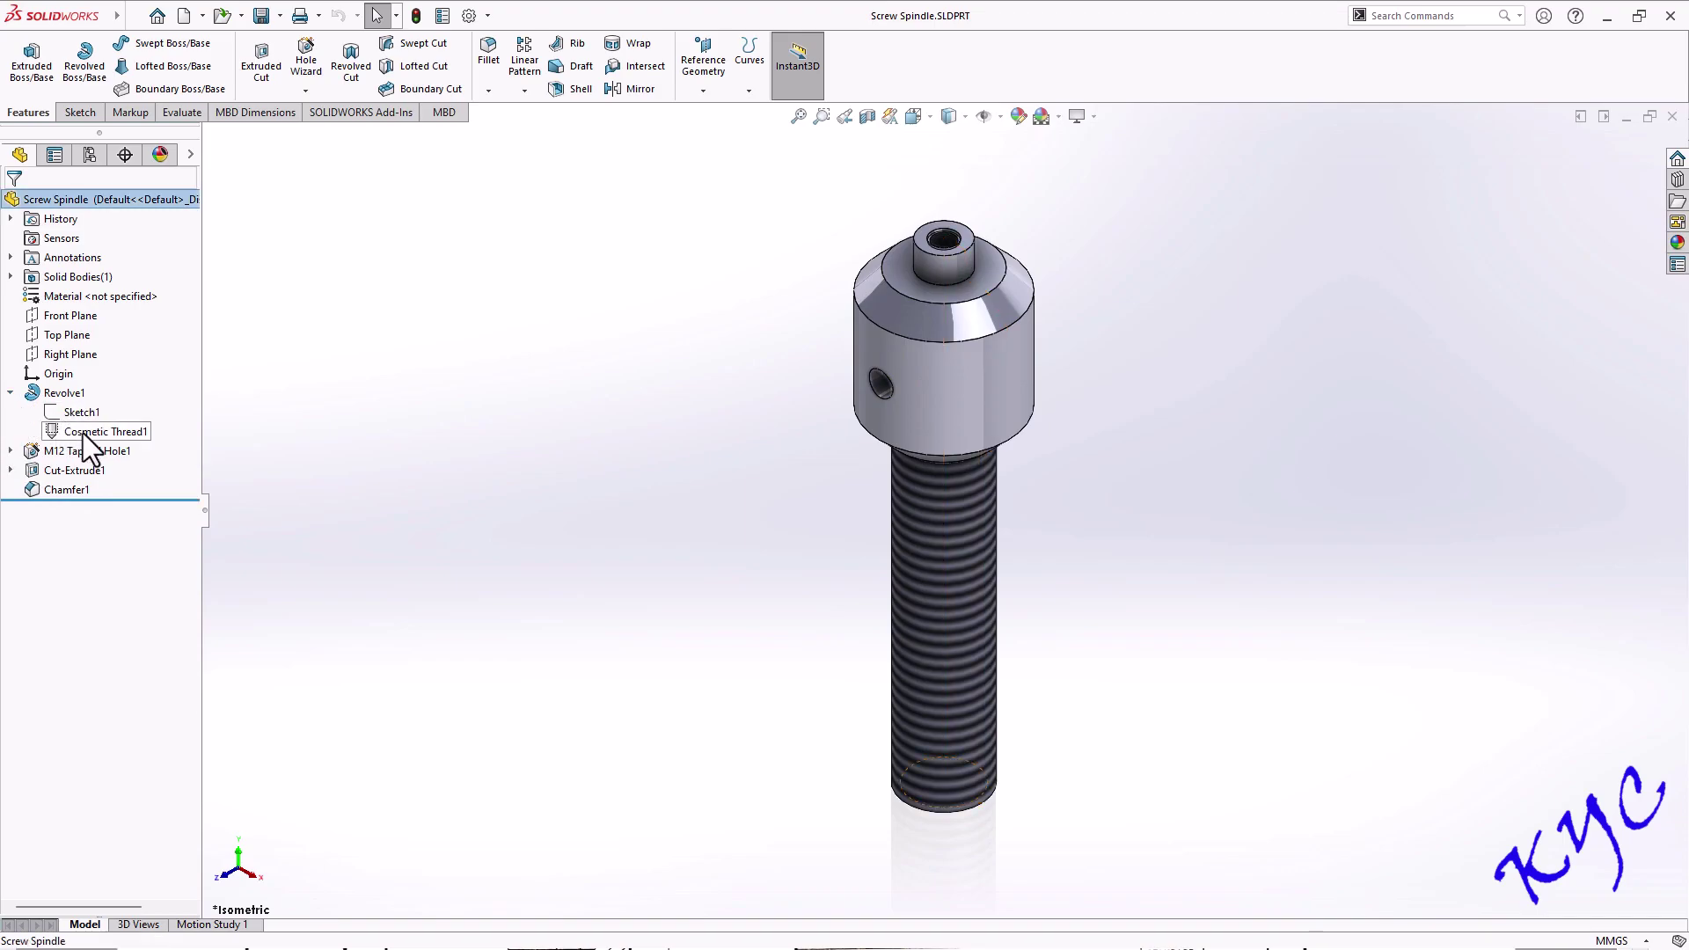
pyautogui.click(86, 431)
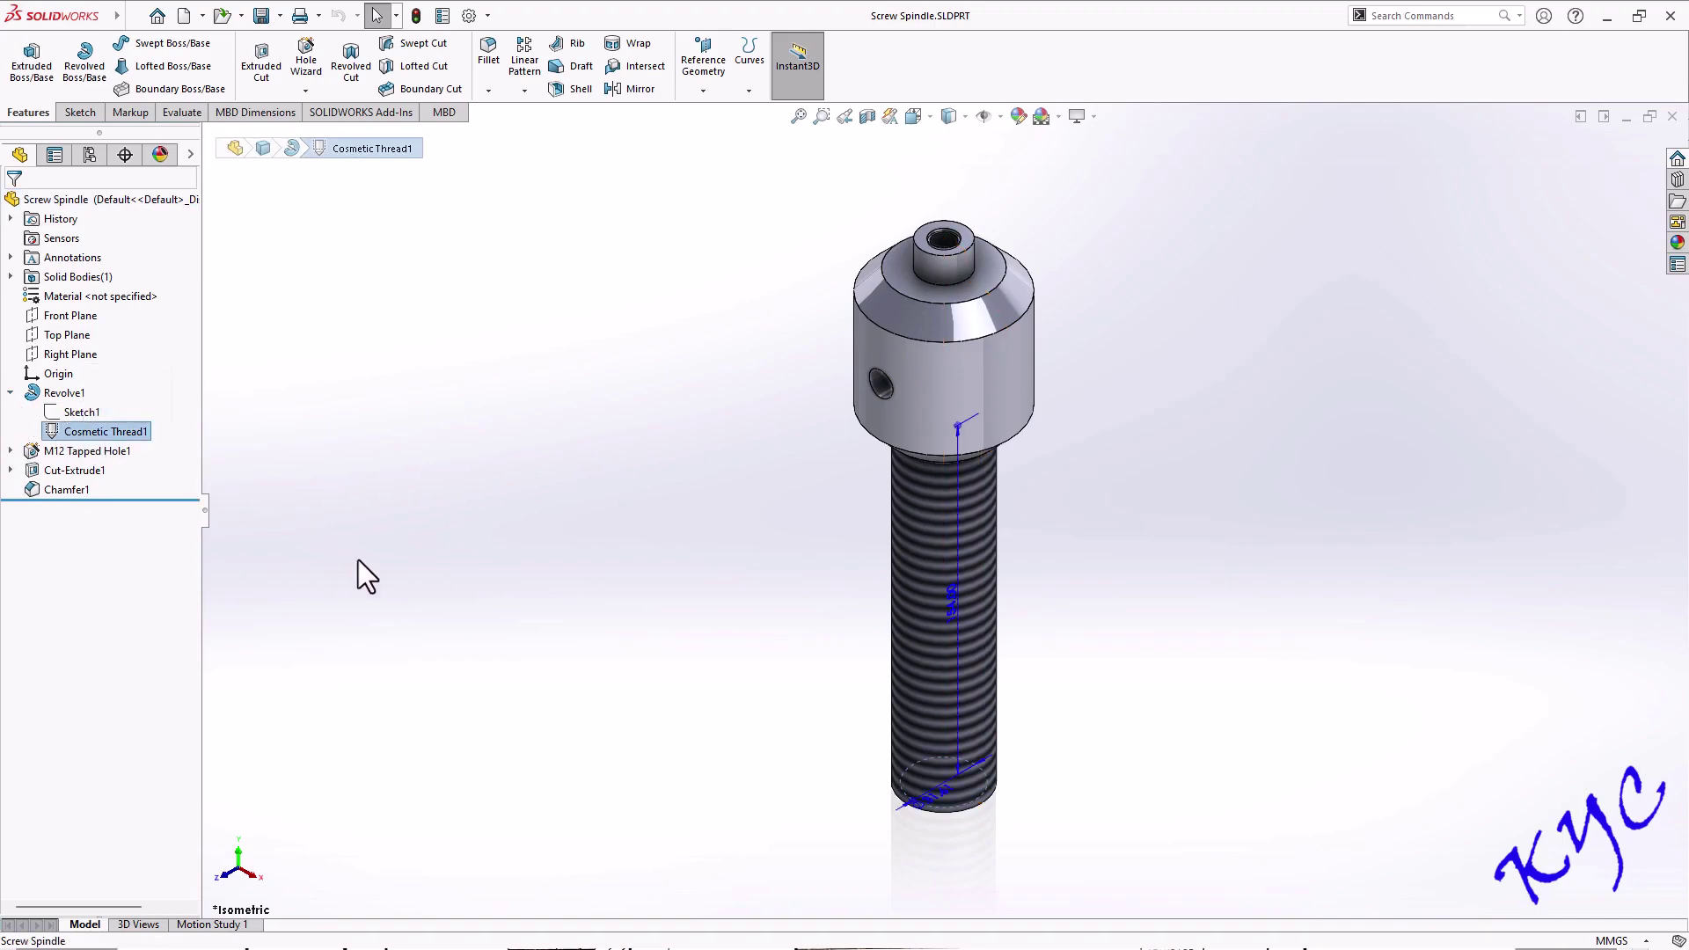
pyautogui.rightClick(112, 432)
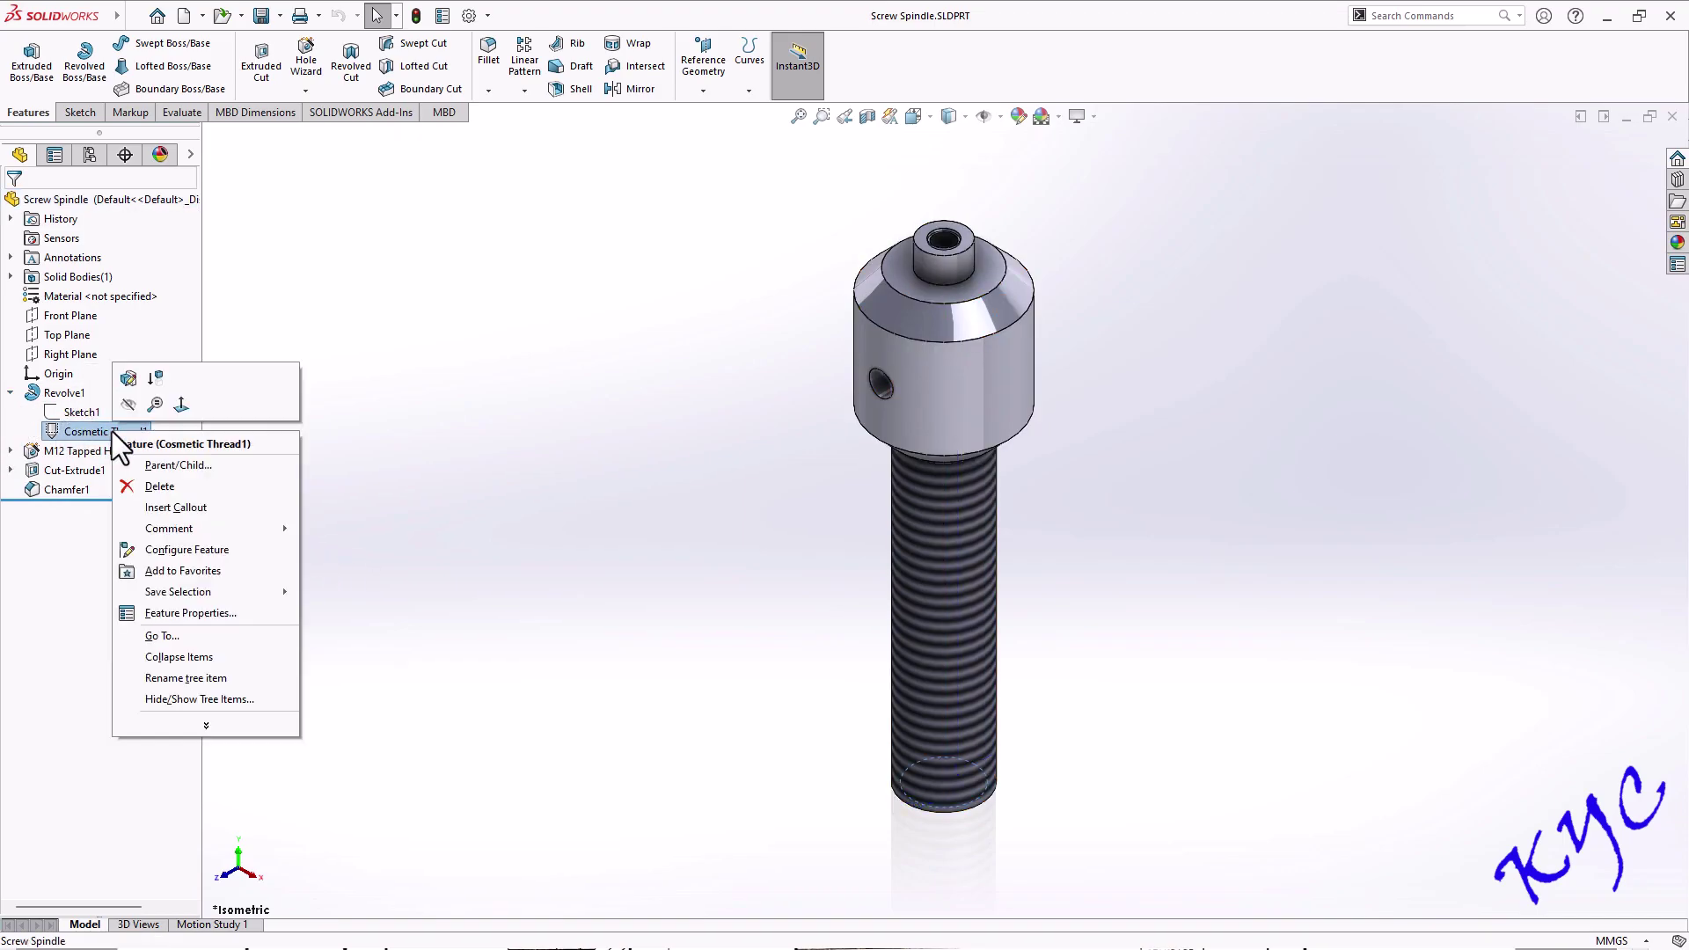
pyautogui.click(160, 483)
pyautogui.click(950, 380)
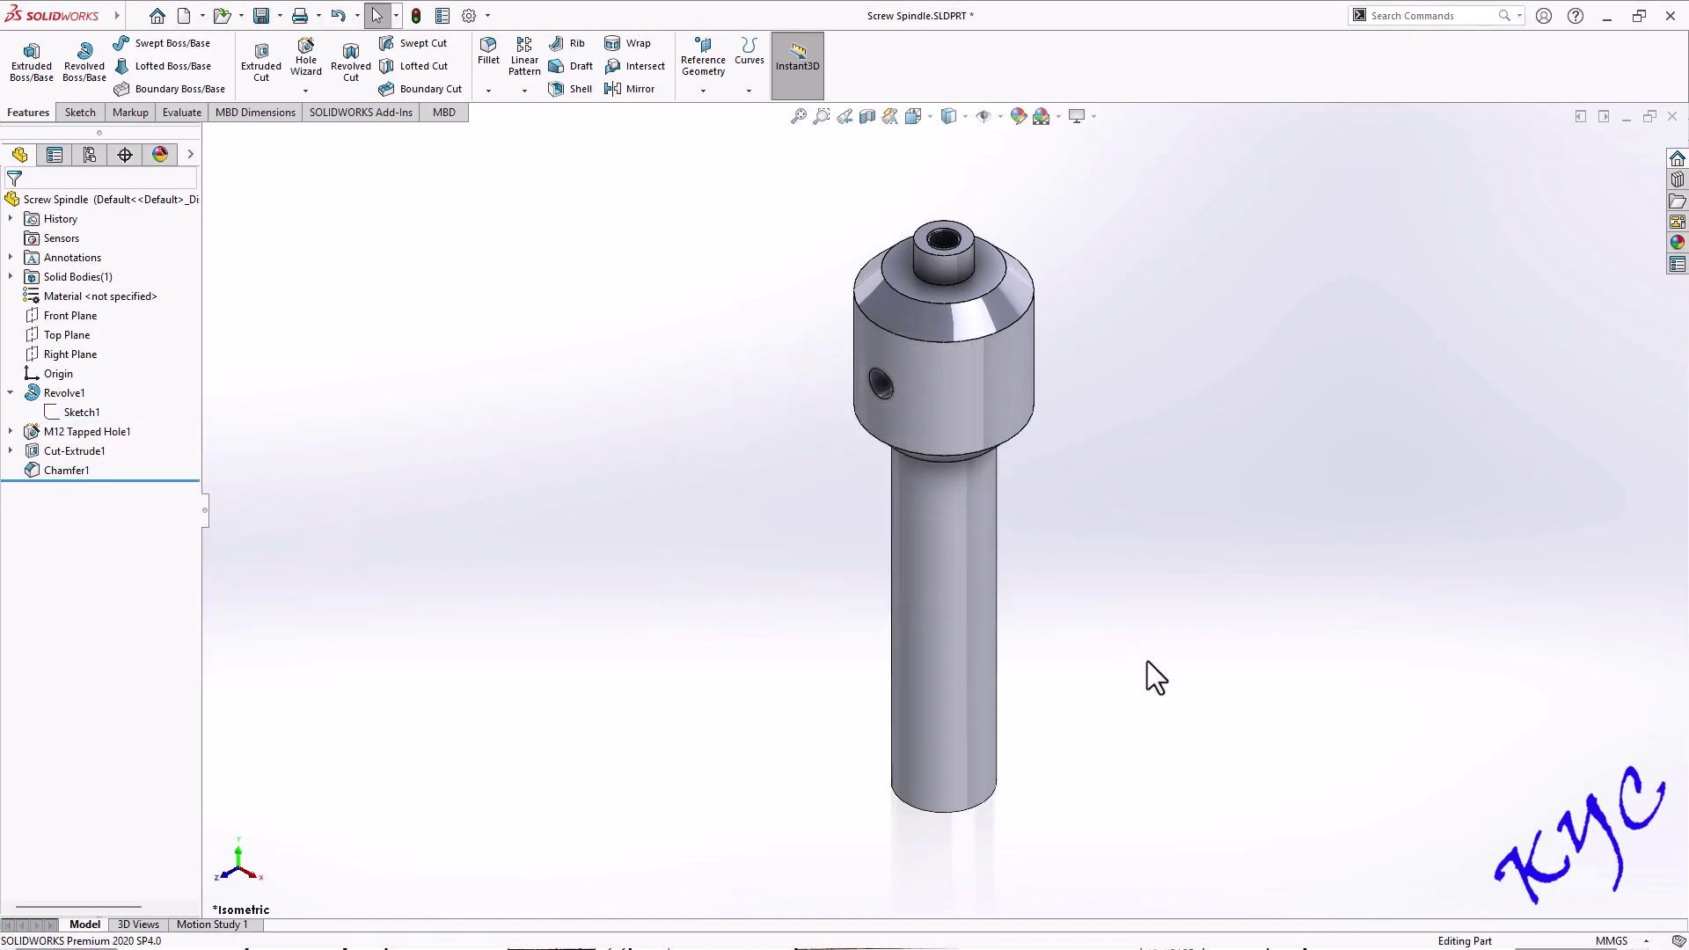
# Check which thread types the Thread feature offers in its specification, and leave the command without creating a thread
pyautogui.moveTo(1140, 622); pyautogui.dragTo(1008, 665, button='middle')
pyautogui.scroll(3, 1008, 665)
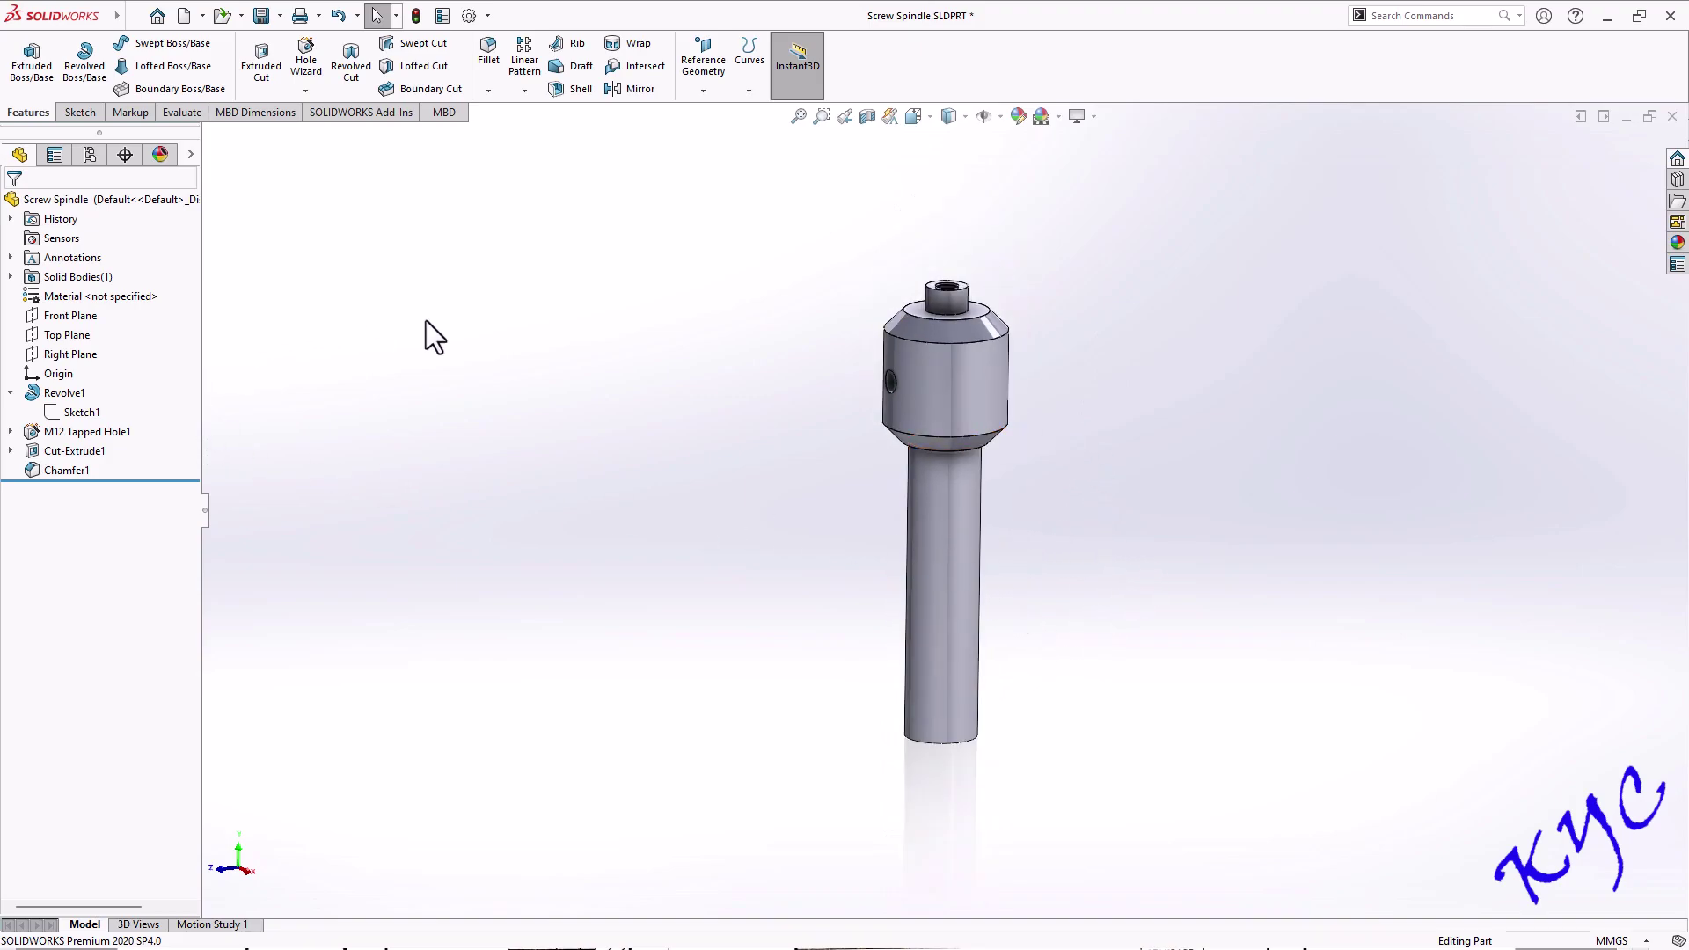
pyautogui.click(305, 94)
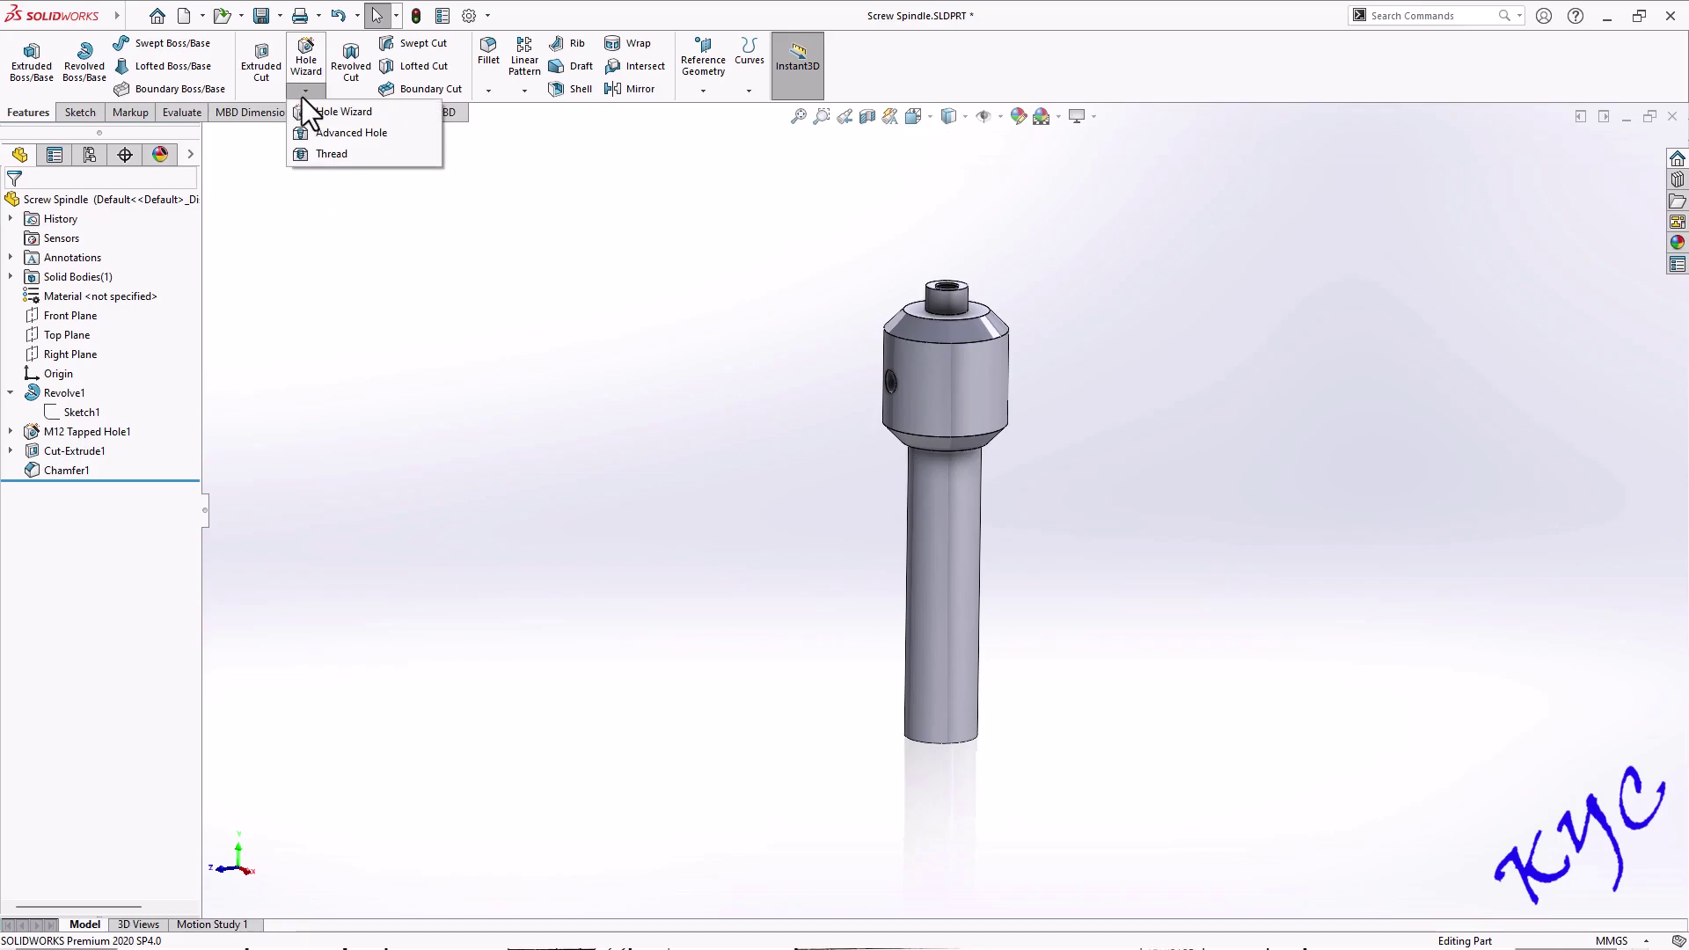
pyautogui.click(318, 155)
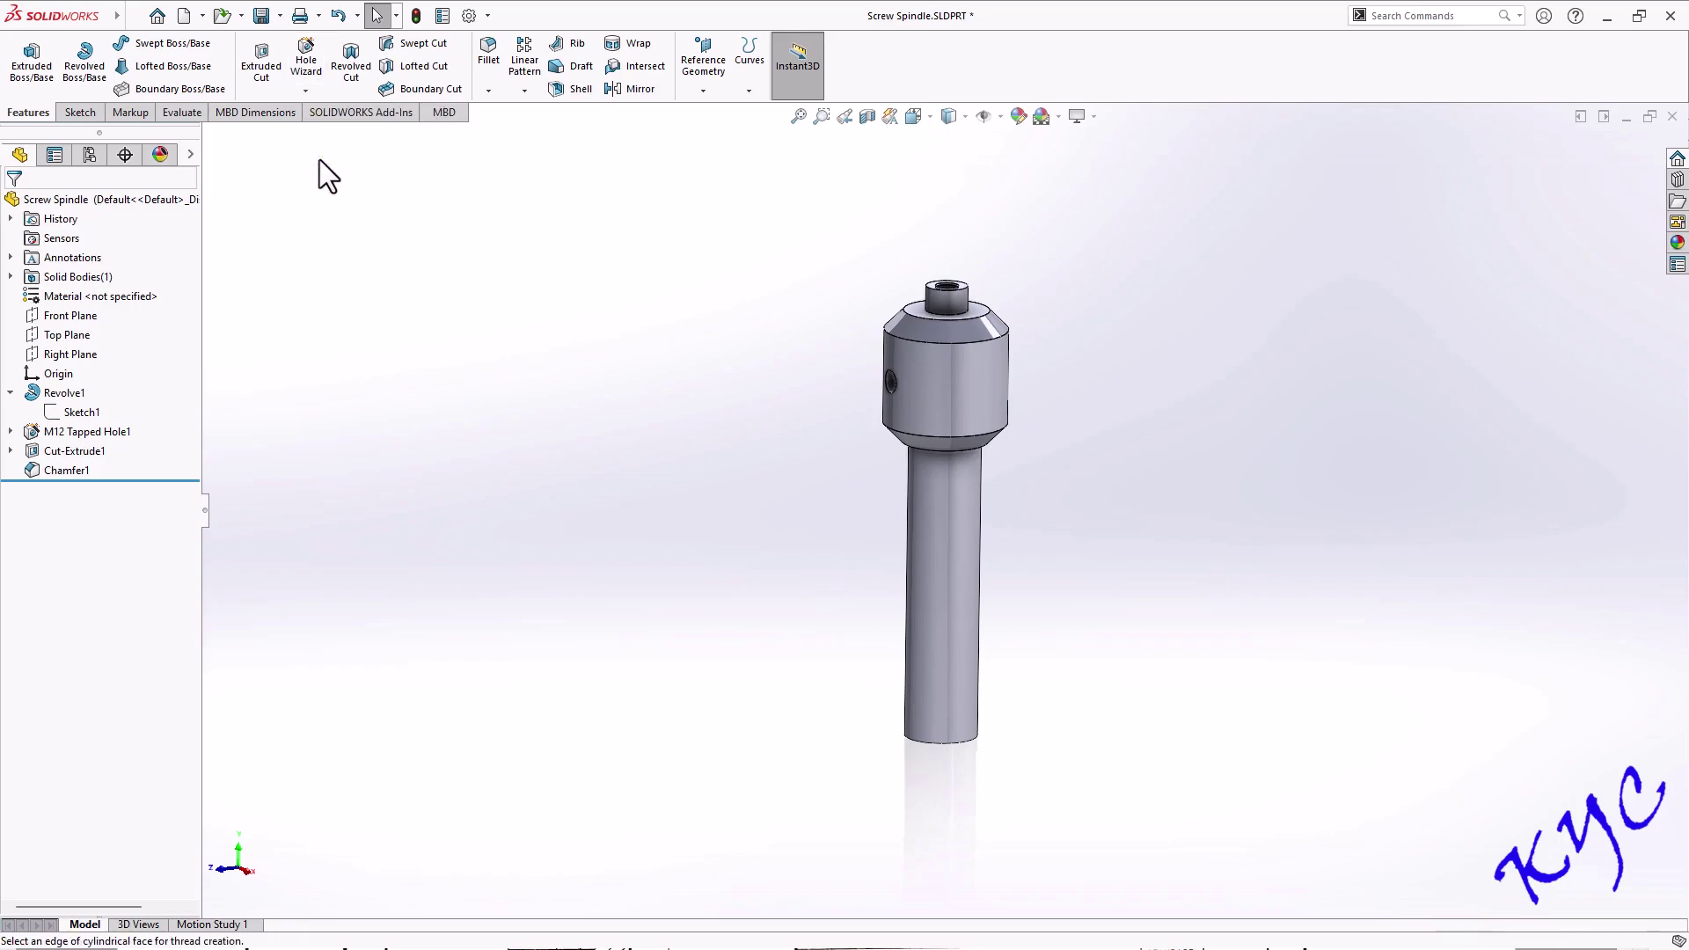
pyautogui.moveTo(190, 384); pyautogui.dragTo(170, 555)
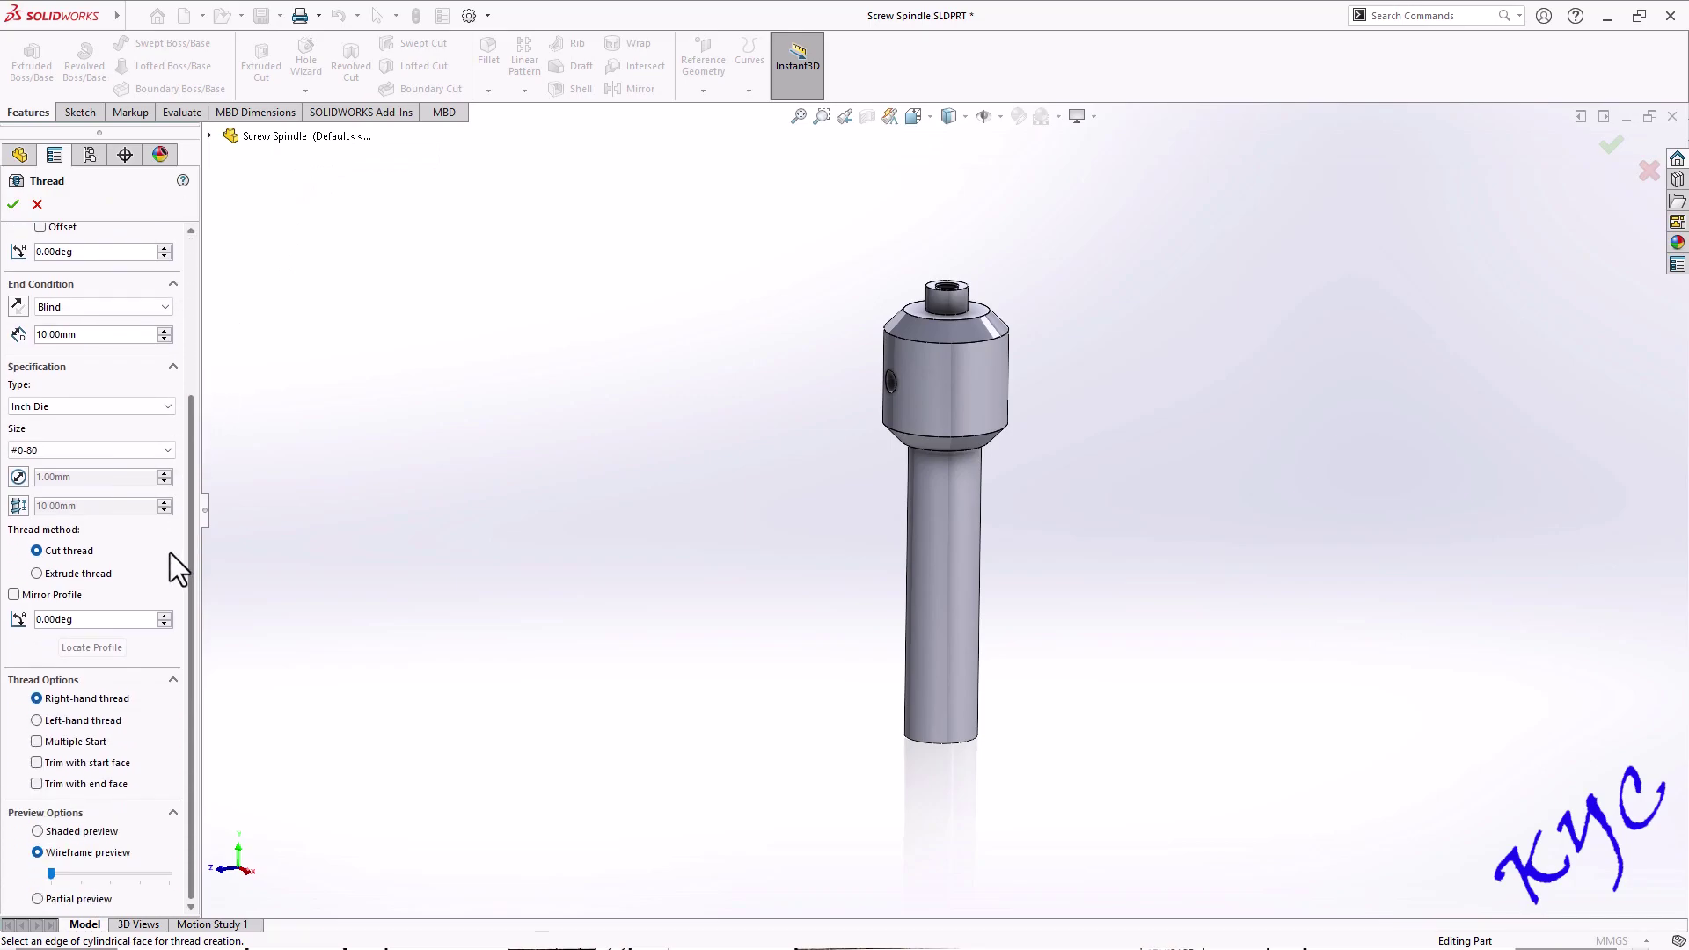
pyautogui.click(122, 407)
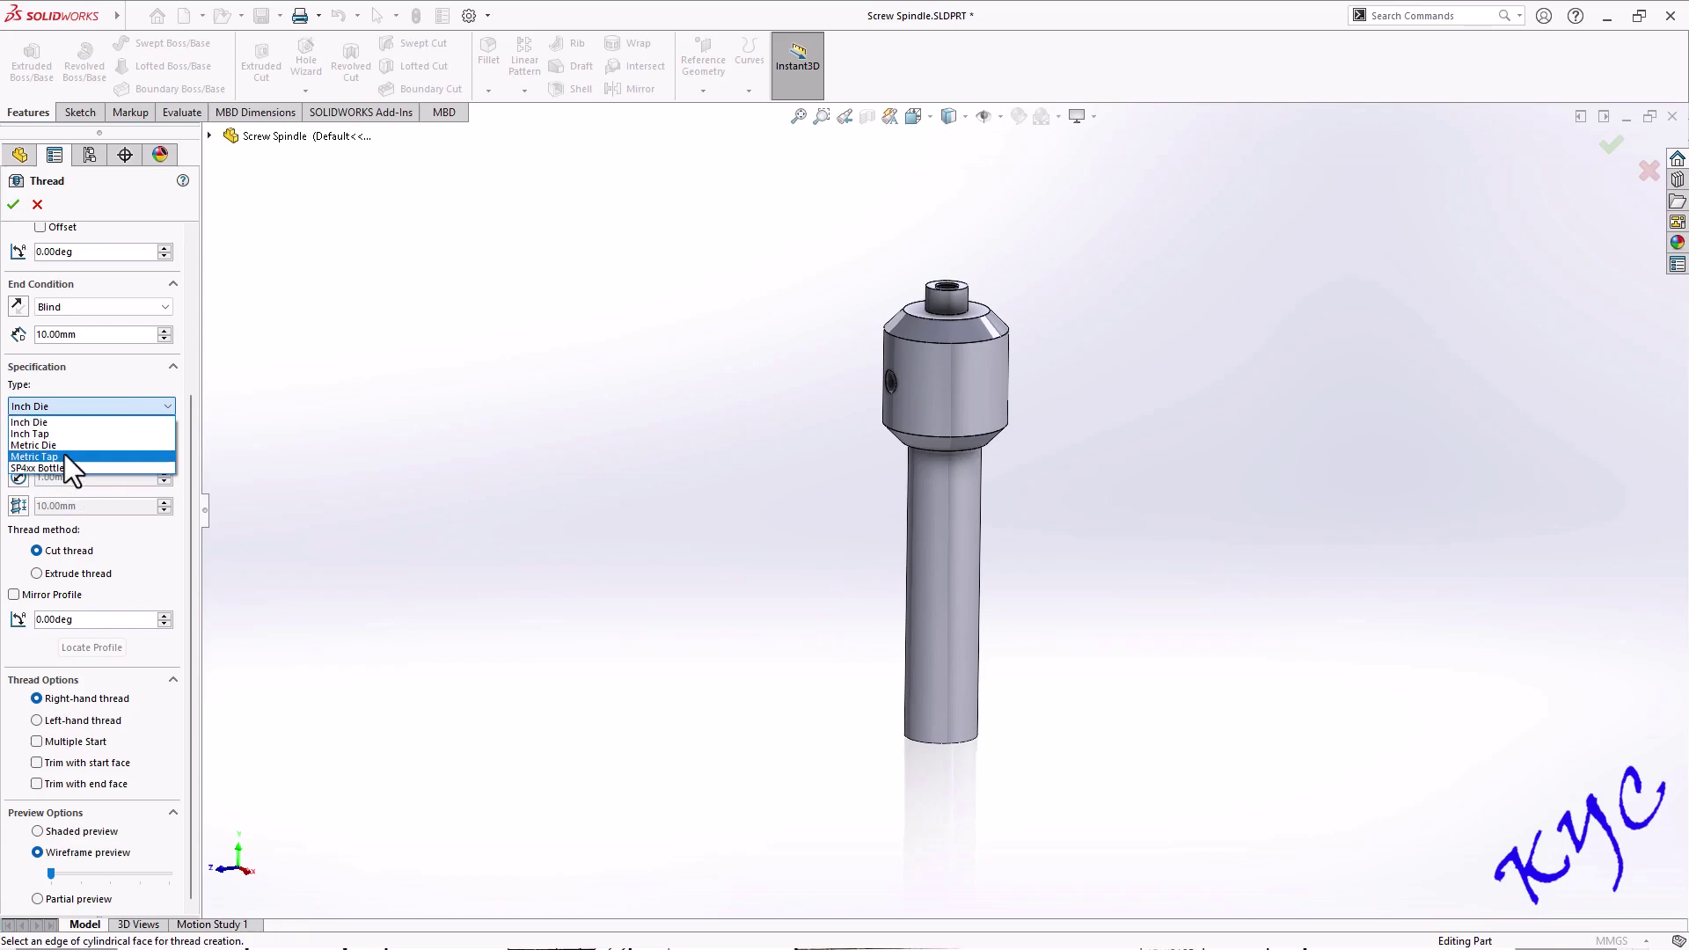
pyautogui.click(305, 453)
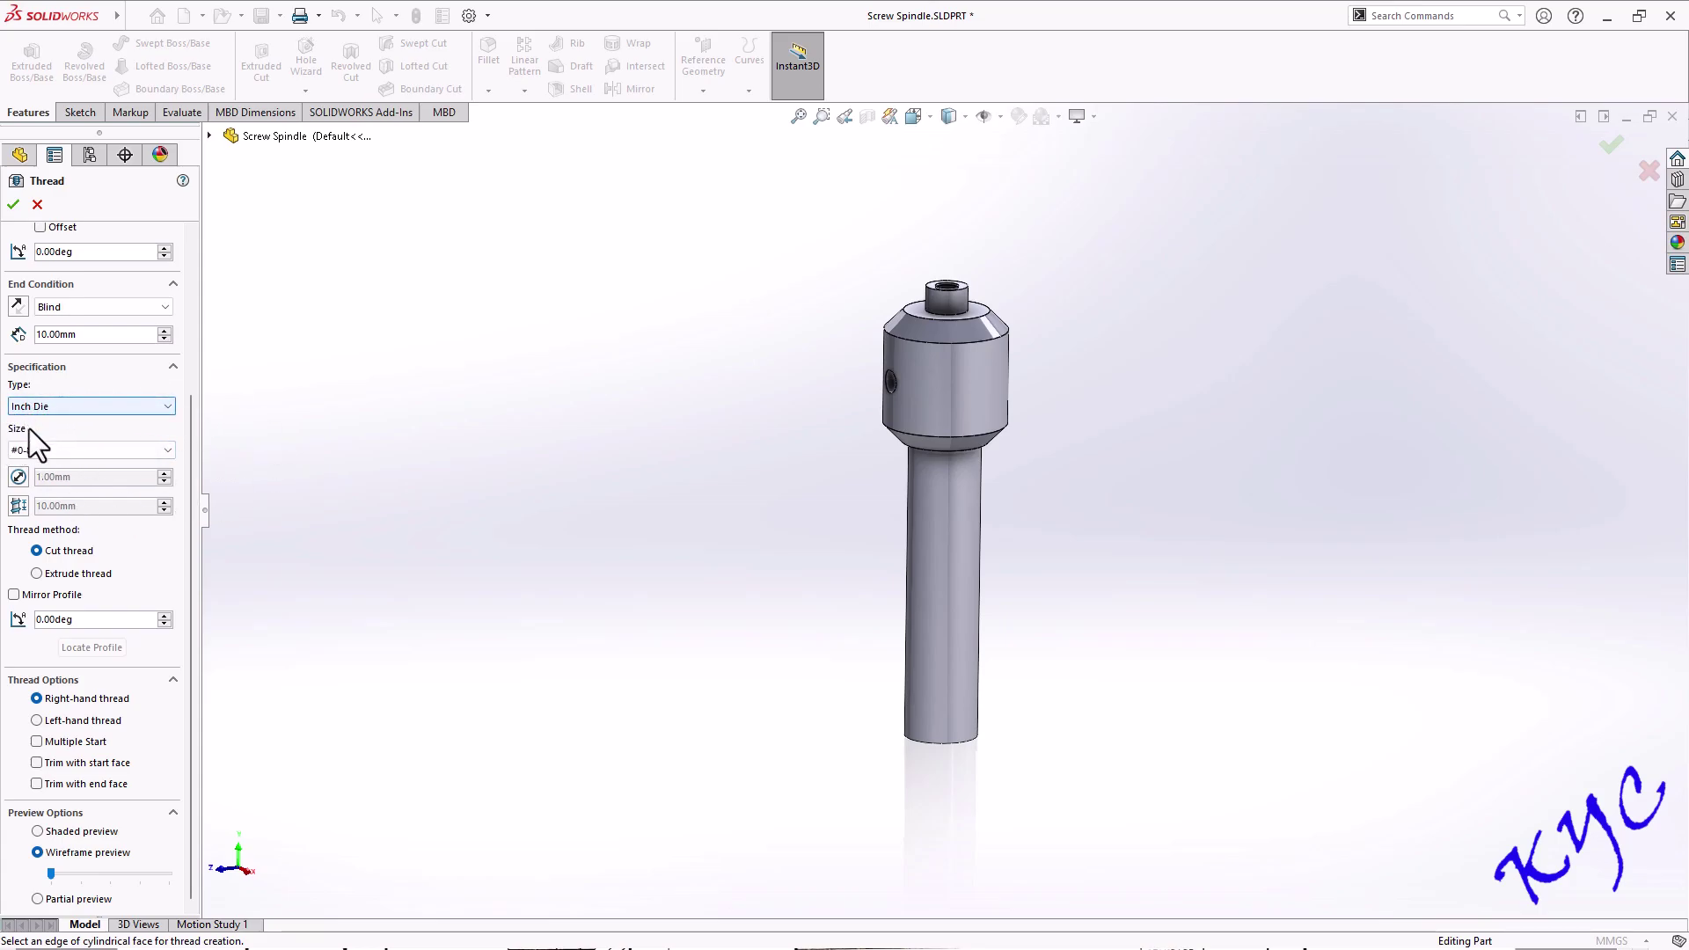
pyautogui.scroll(5, 173, 361)
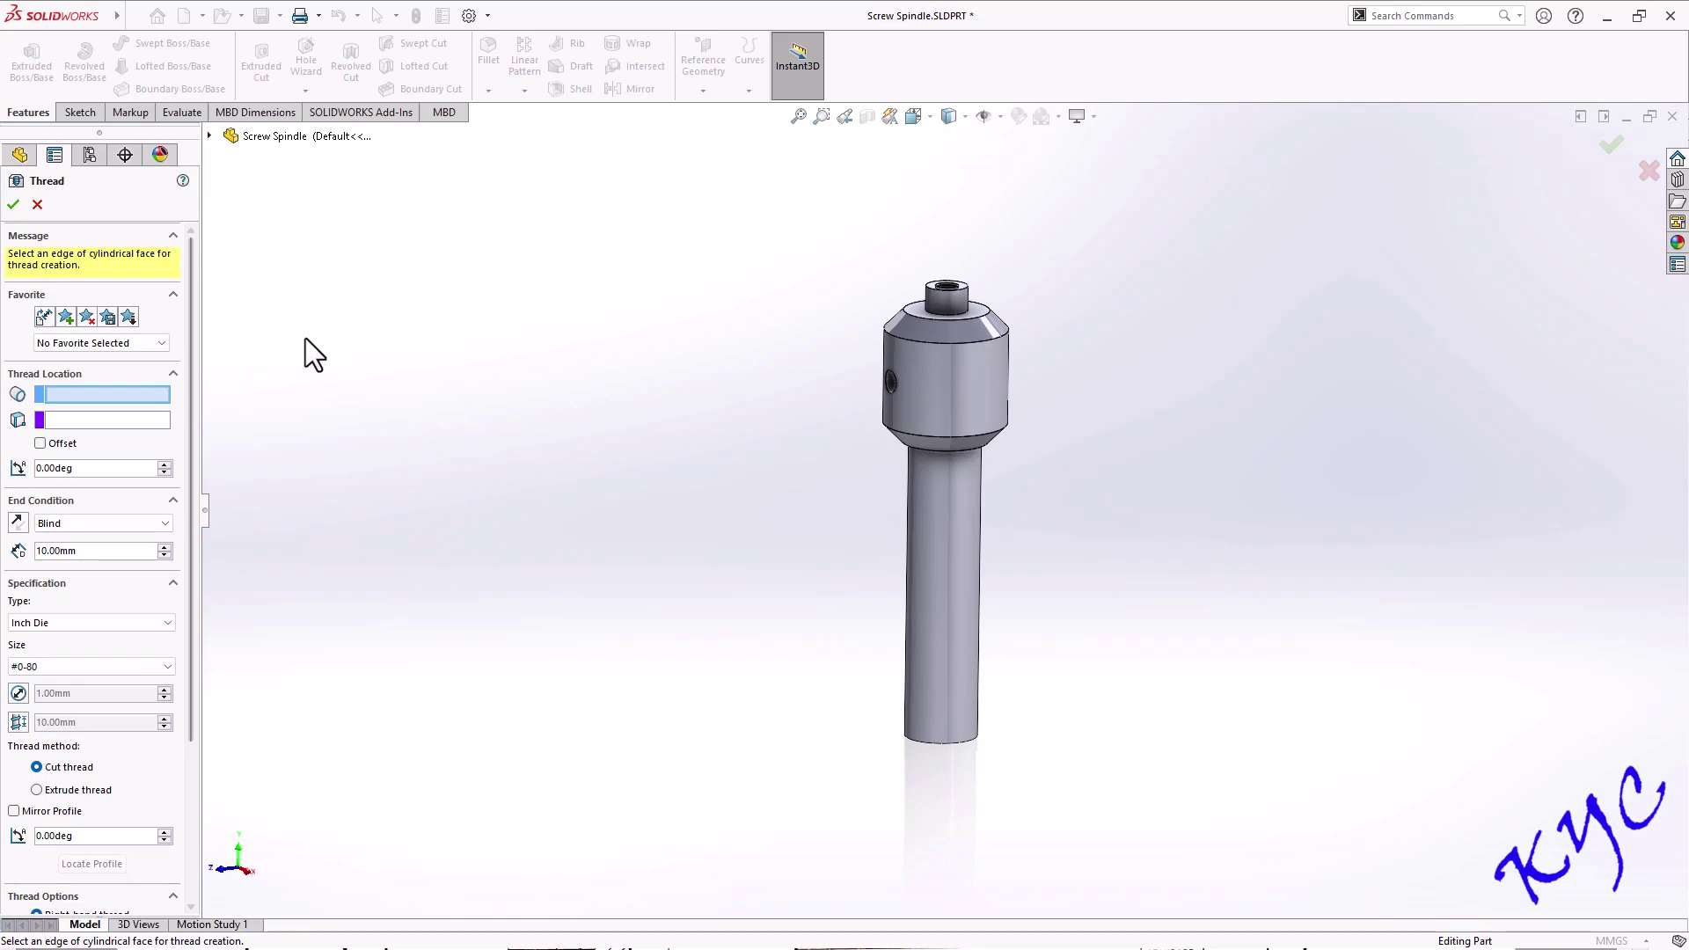
pyautogui.click(38, 204)
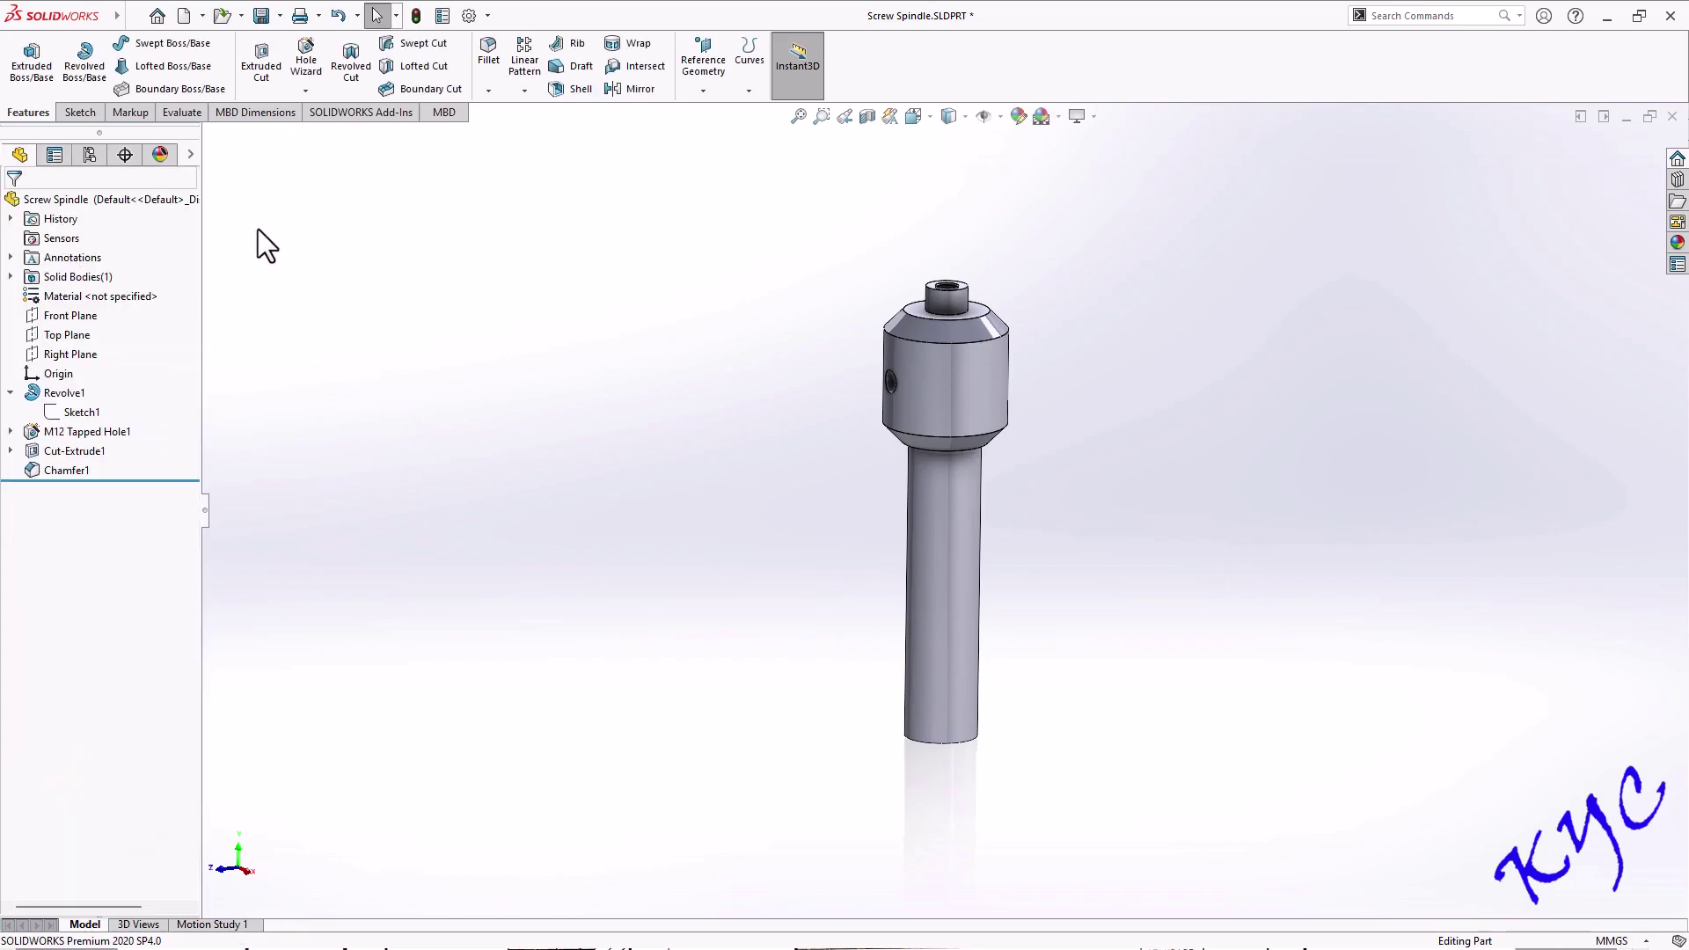
# Browse for a file to open in the folder C:\ProgramData\SOLIDWORKS\SOLIDWORKS 2020\Thread Profiles
pyautogui.click(221, 21)
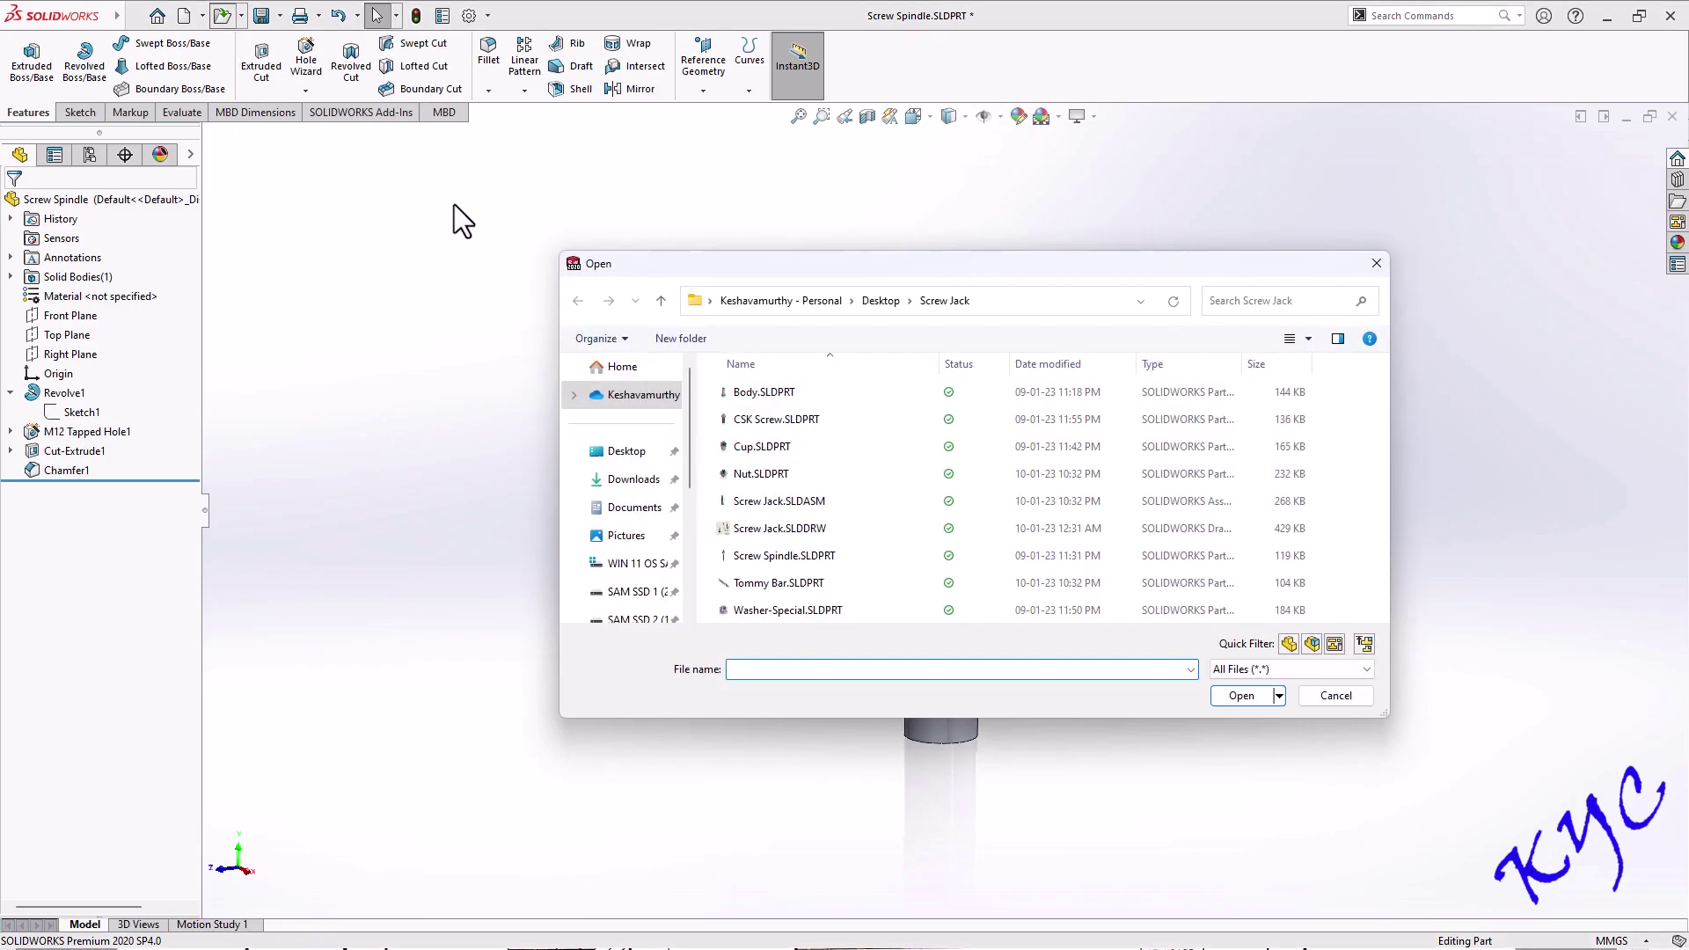
pyautogui.click(649, 567)
pyautogui.click(984, 299)
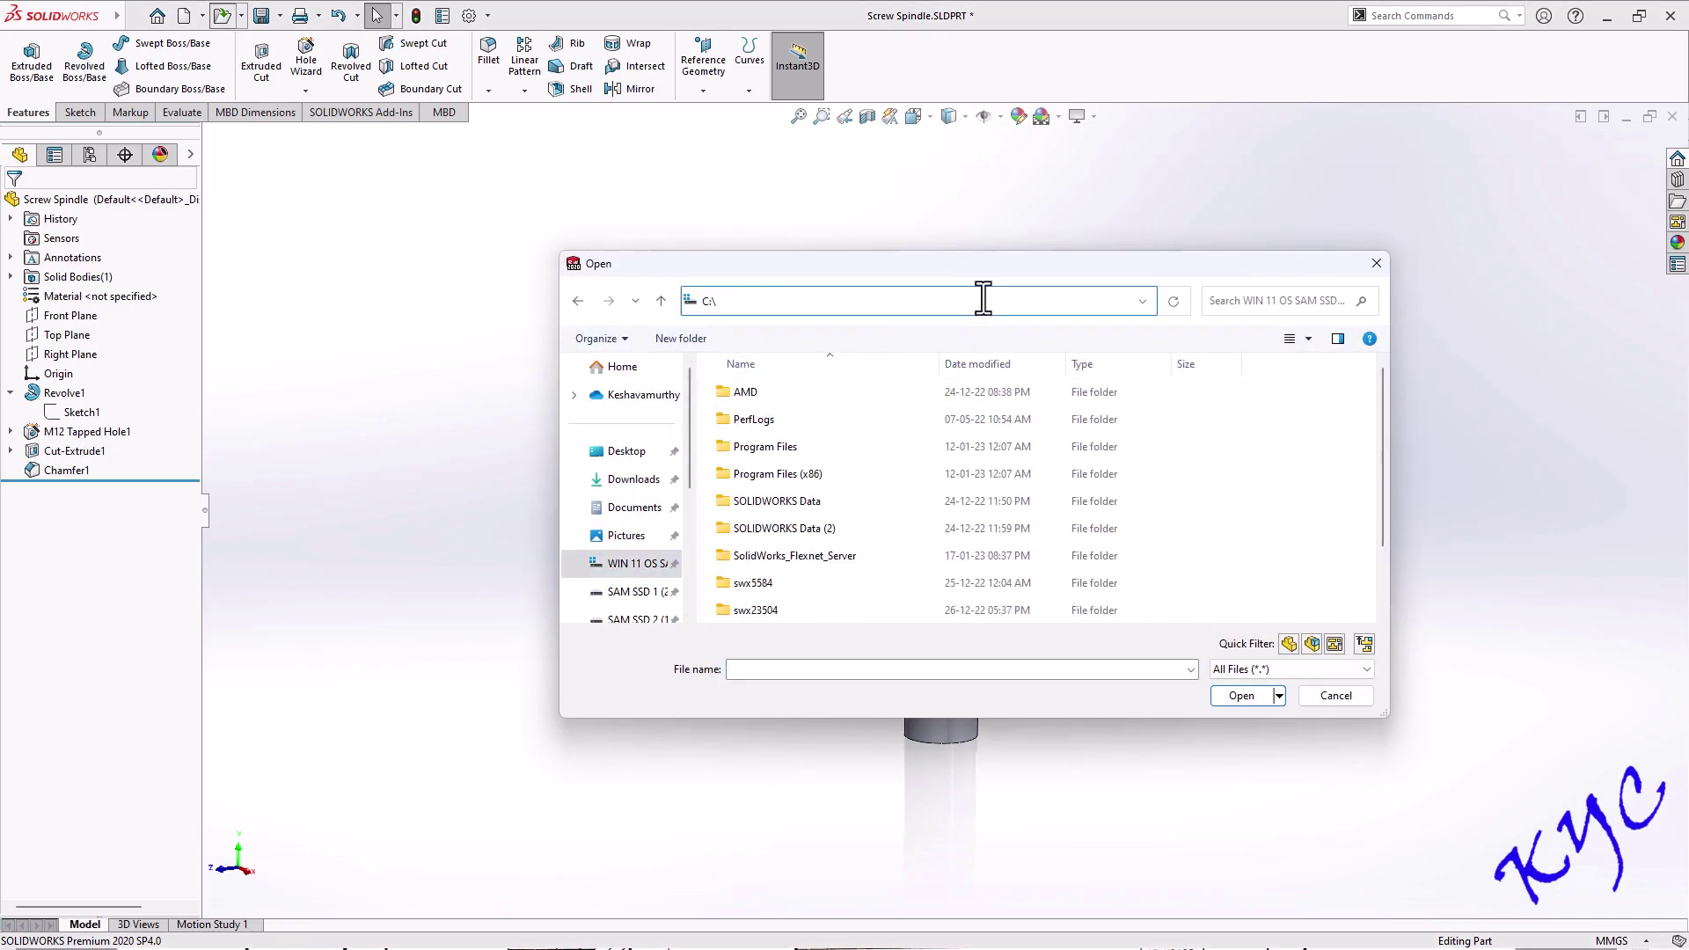
pyautogui.write('programd')
pyautogui.press('Return')
pyautogui.doubleClick(779, 521)
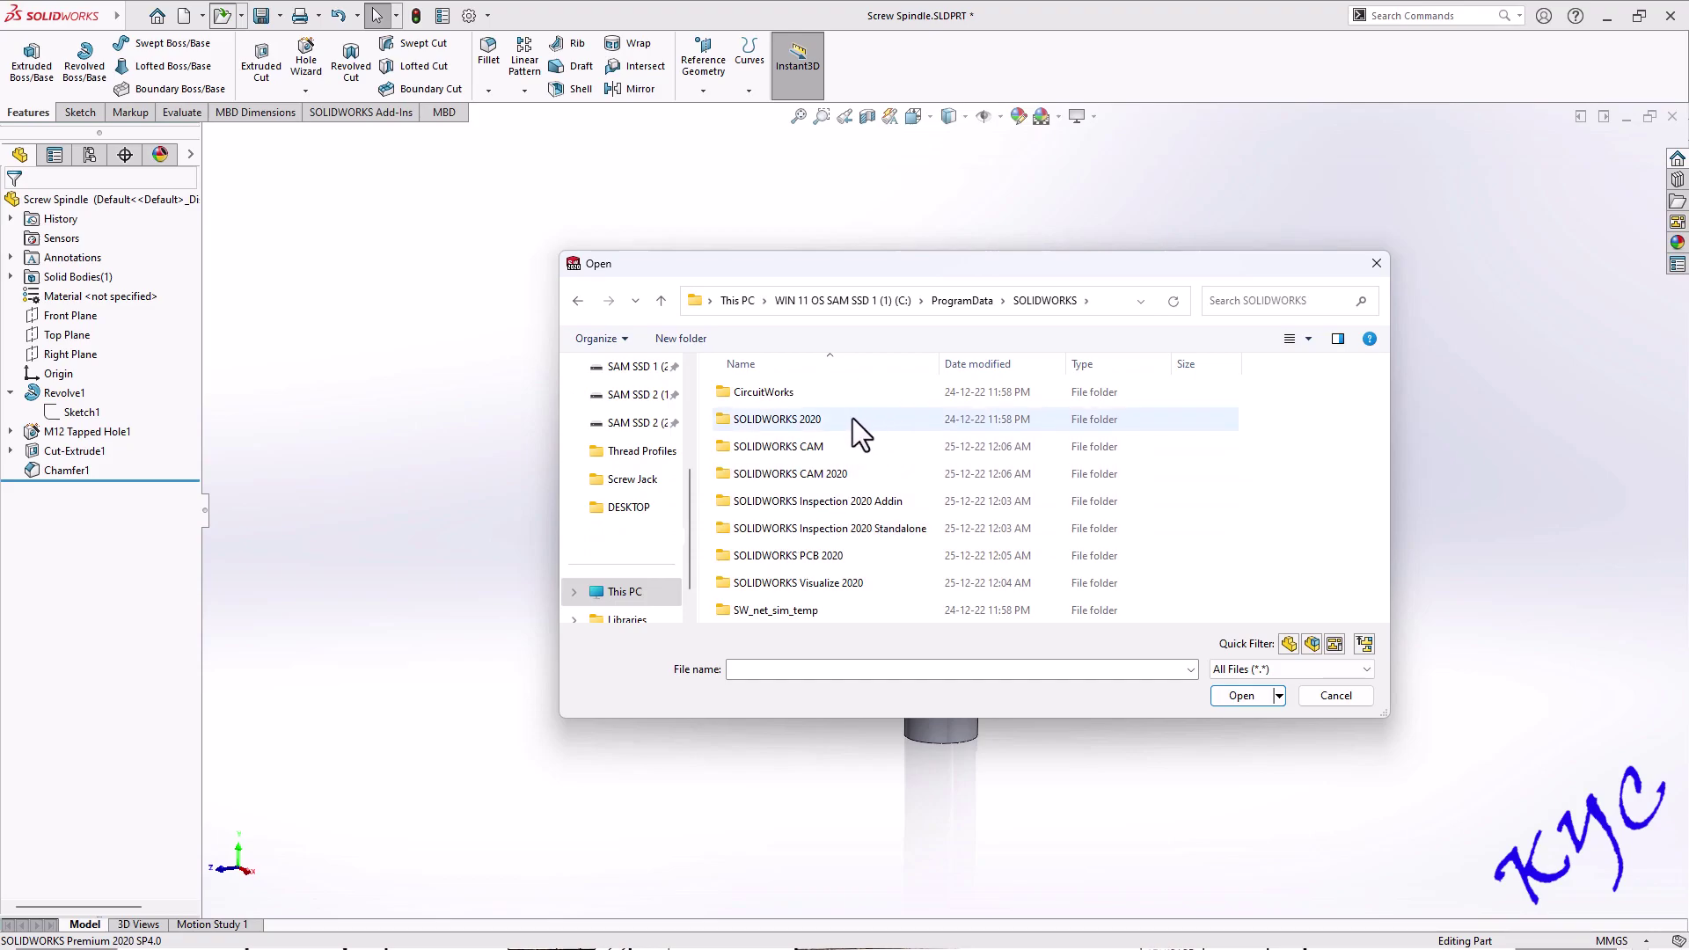
pyautogui.doubleClick(832, 421)
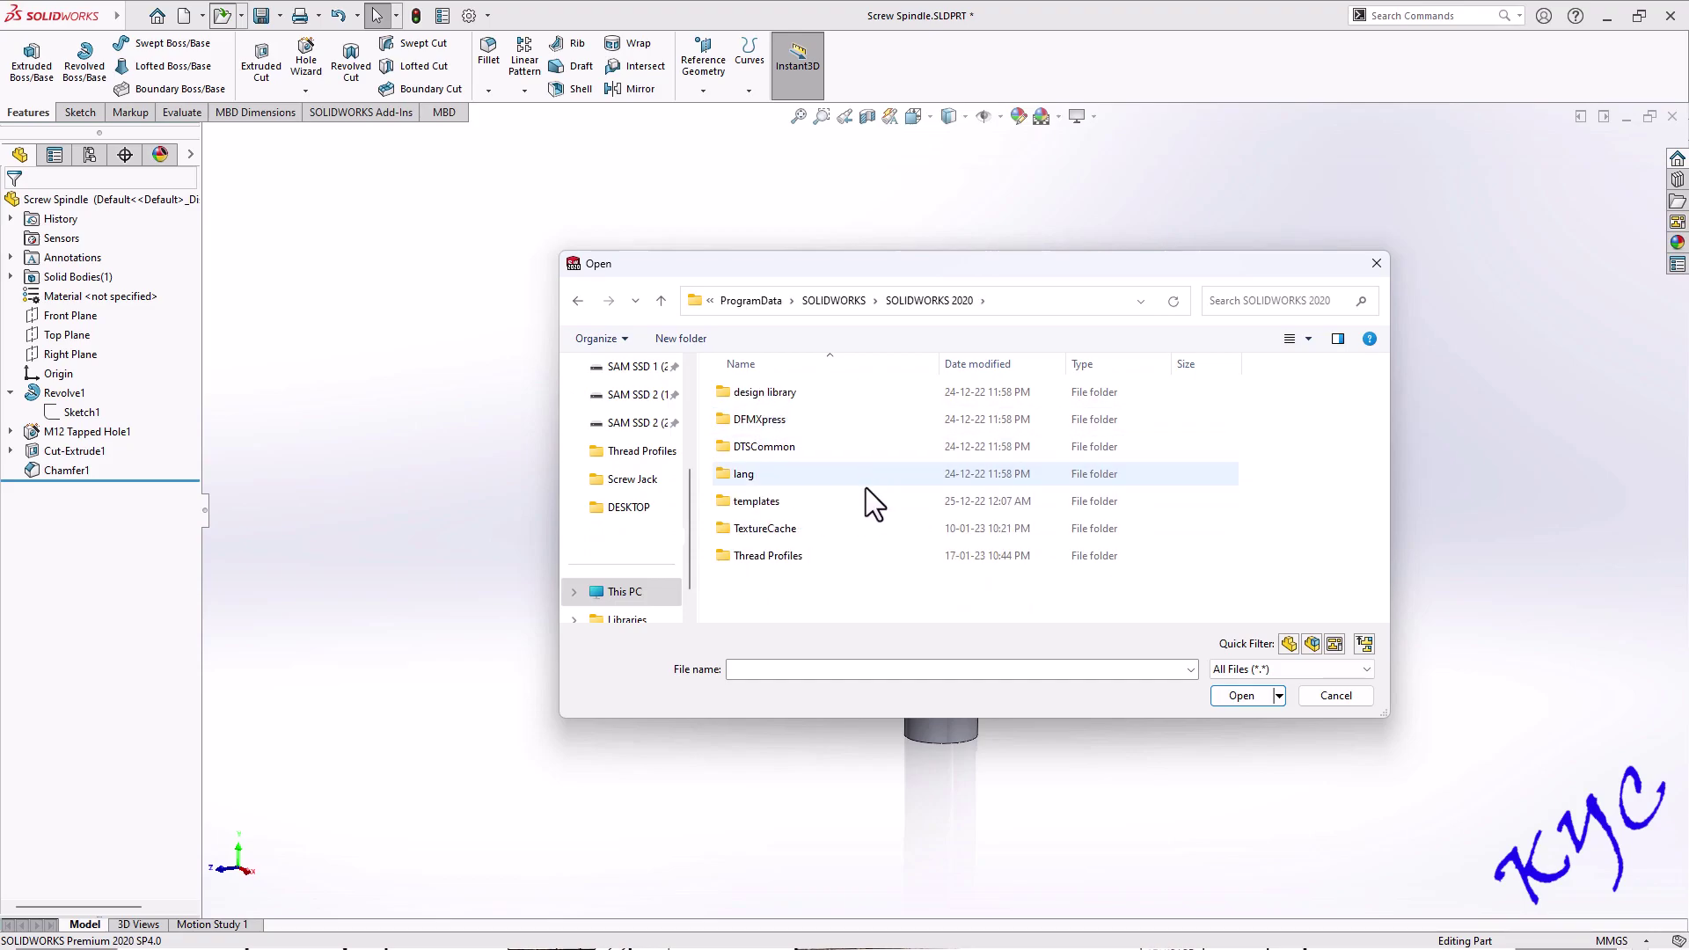
pyautogui.doubleClick(759, 561)
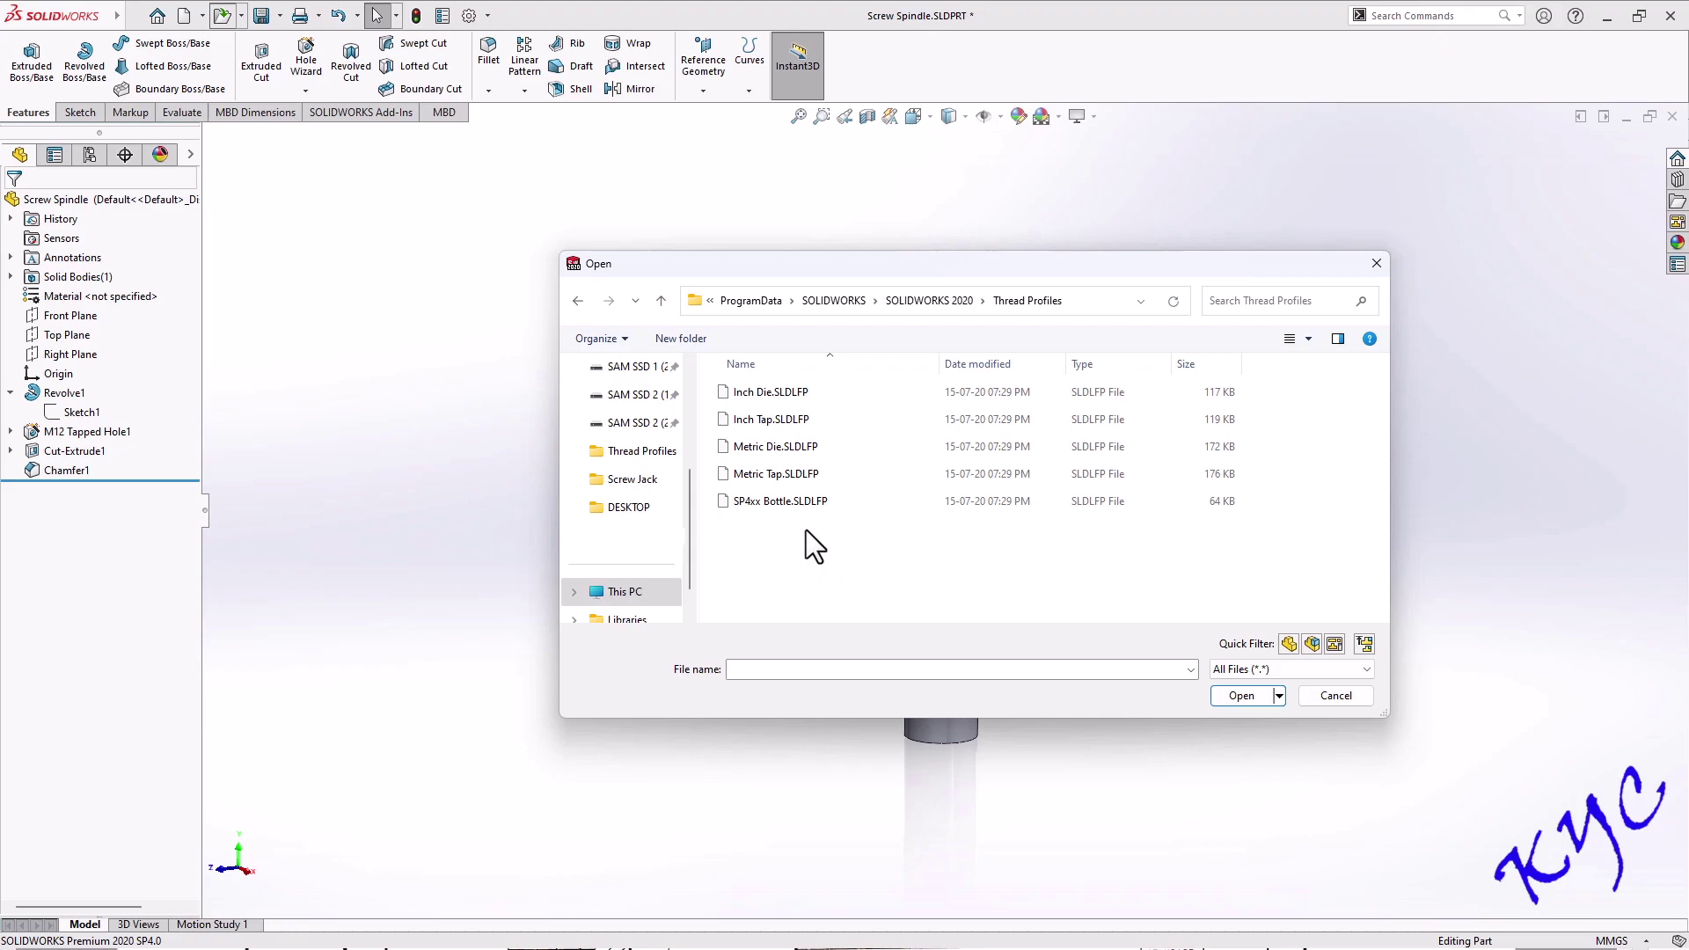
# Duplicate Metric Die.SLDLFP in the Thread Profiles folder and rename the copy Square Thread.SLDLFP
pyautogui.click(772, 447)
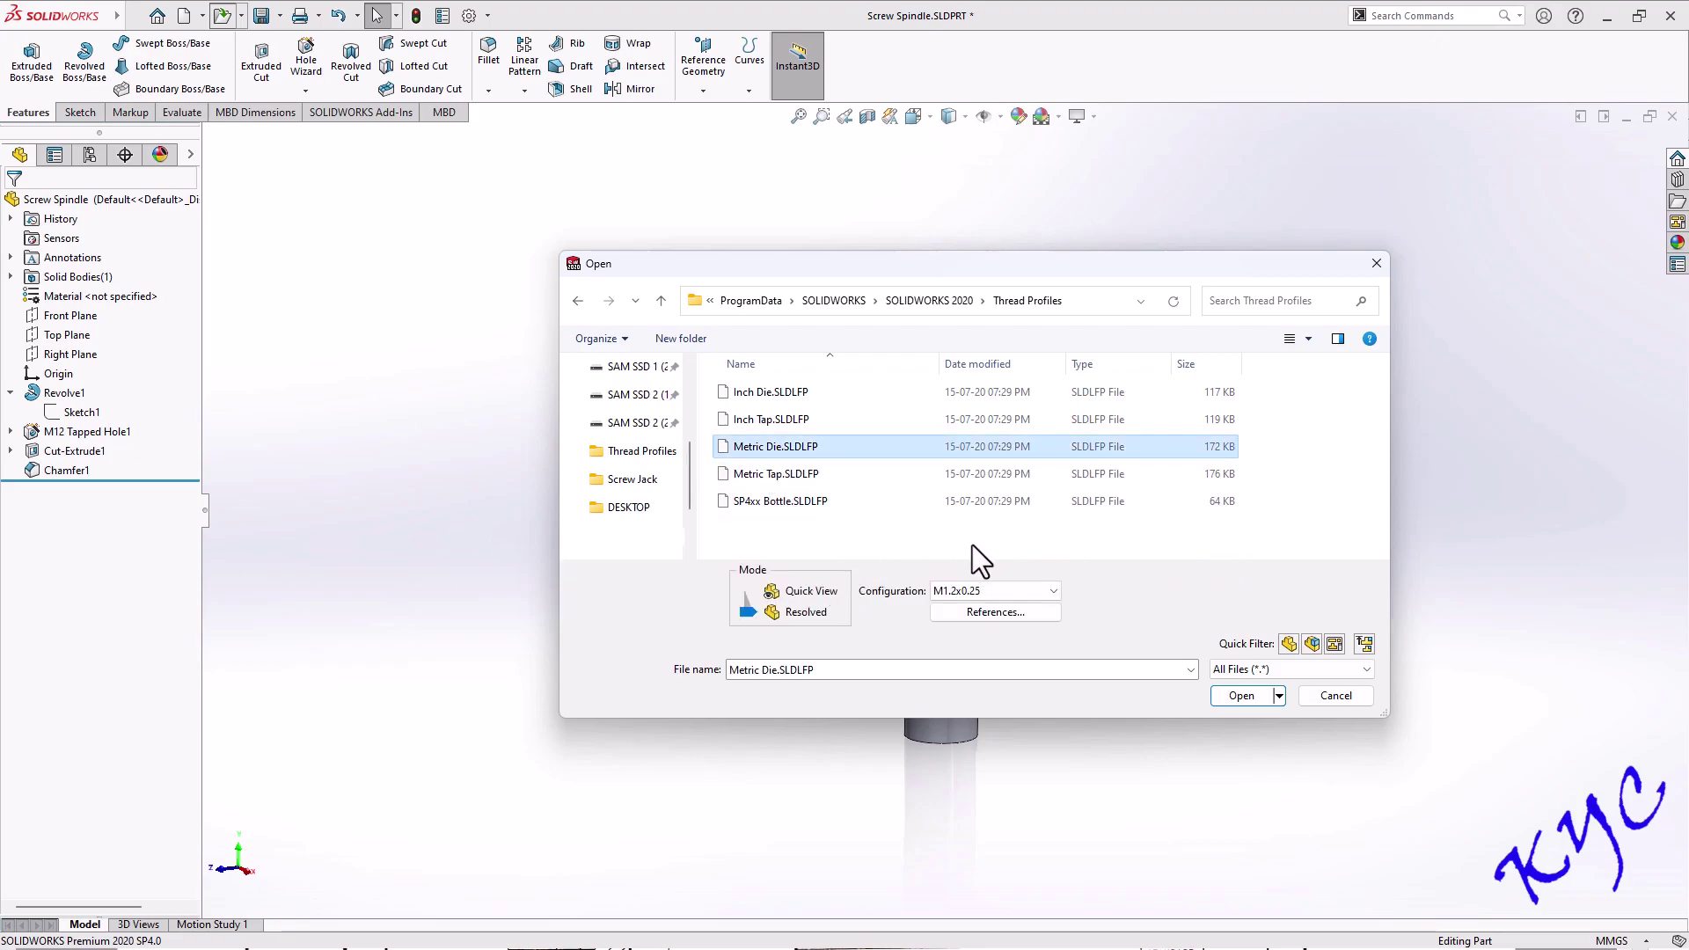
pyautogui.click(906, 535)
pyautogui.hotkey('ctrl', 'v')
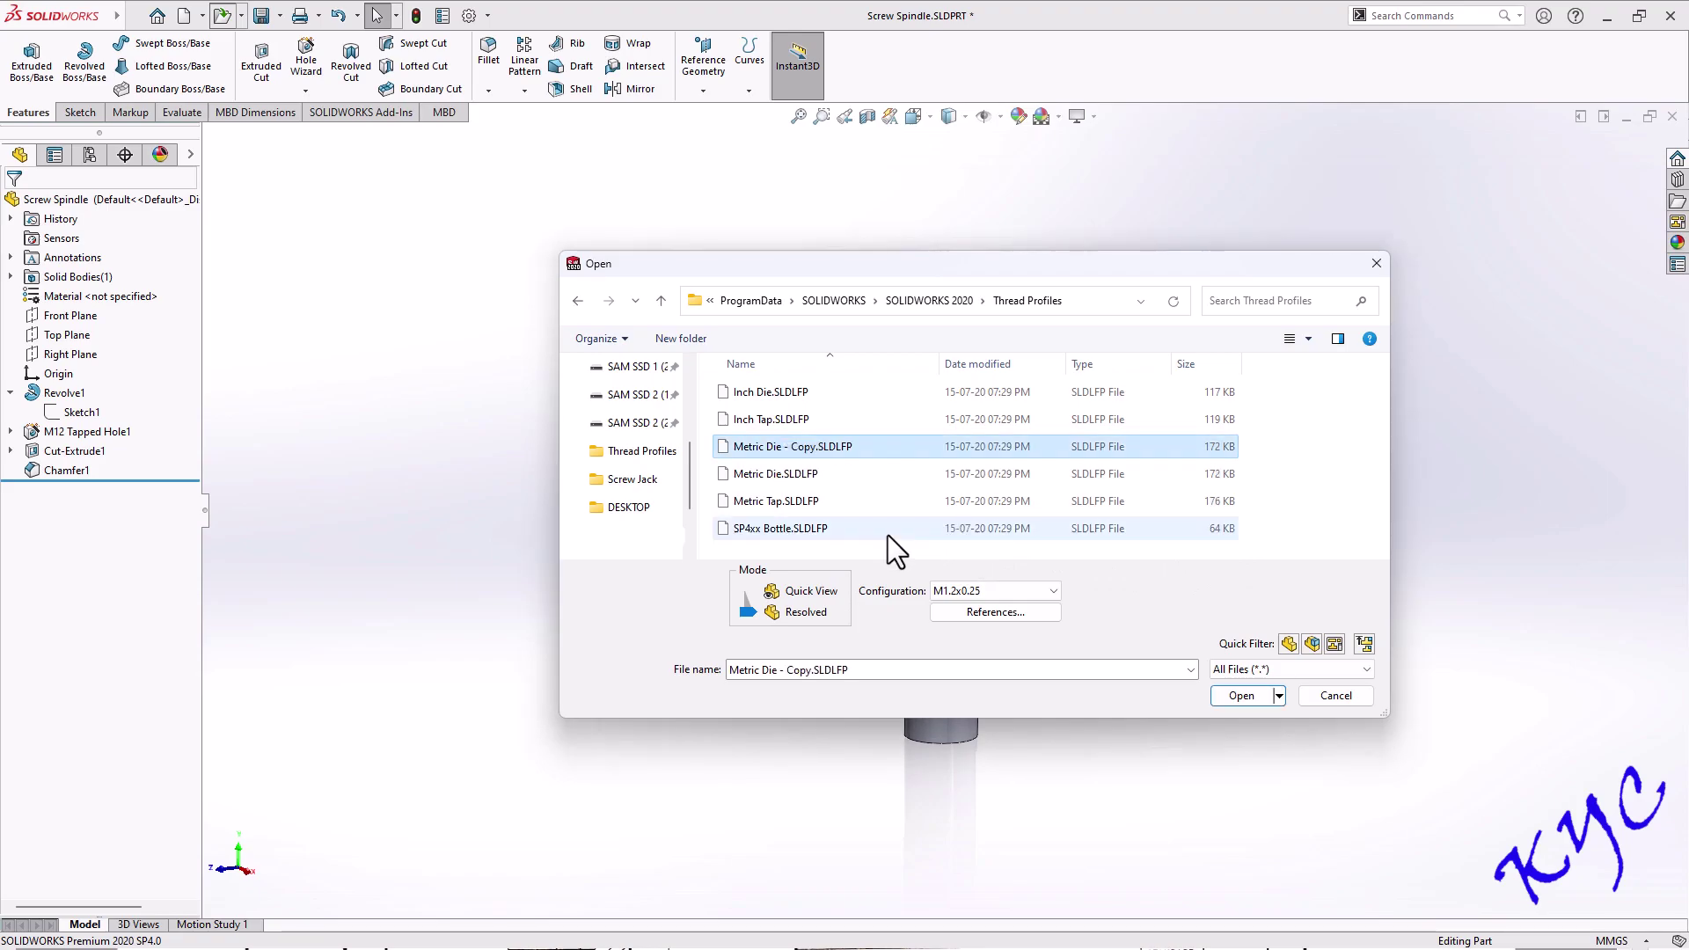
pyautogui.click(763, 448)
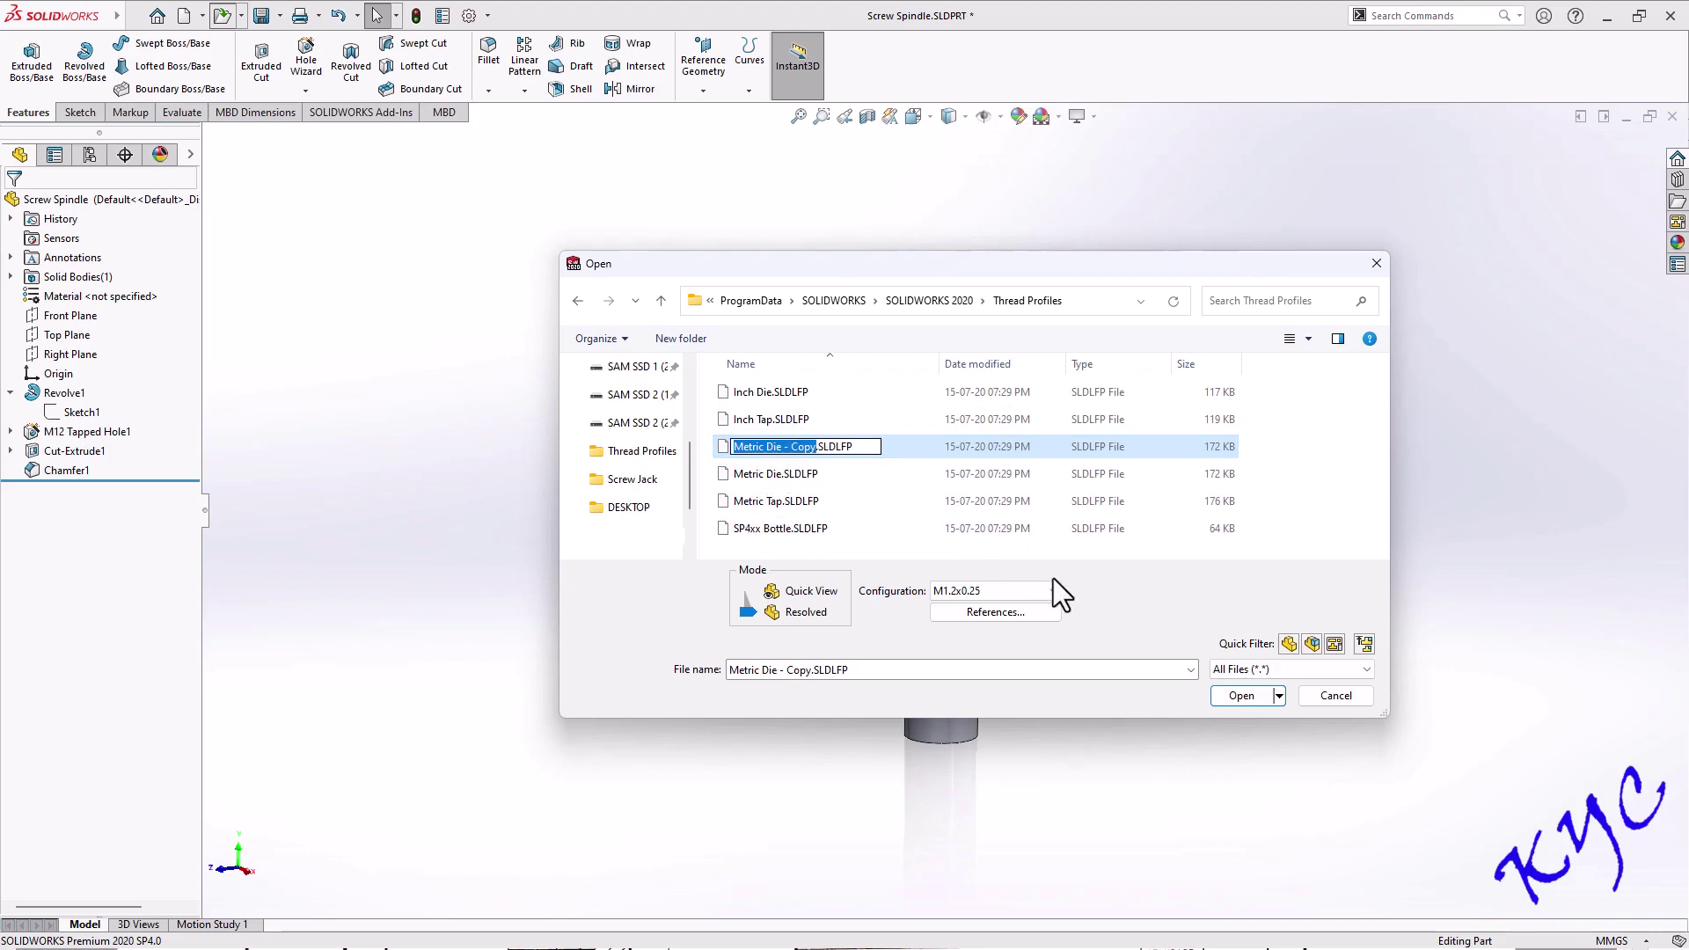
pyautogui.write('Square Thread')
pyautogui.press('Return')
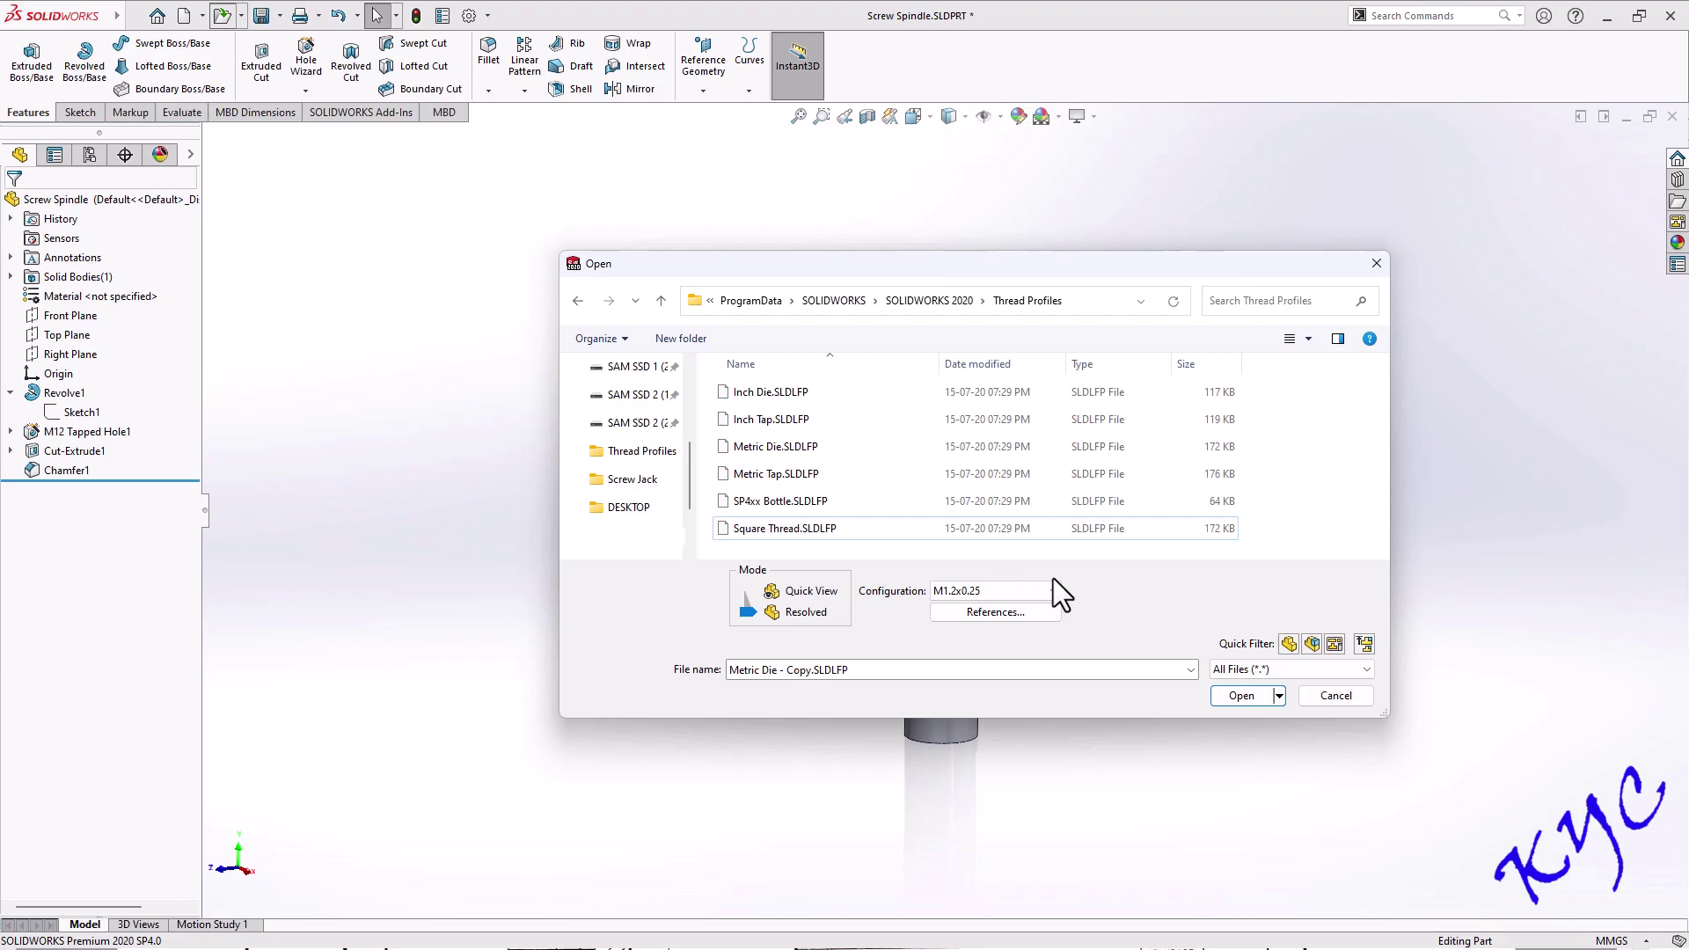
# Open Square Thread.SLDLFP and edit its ThreadProfile sketch, viewed normal to the sketch plane
pyautogui.click(875, 530)
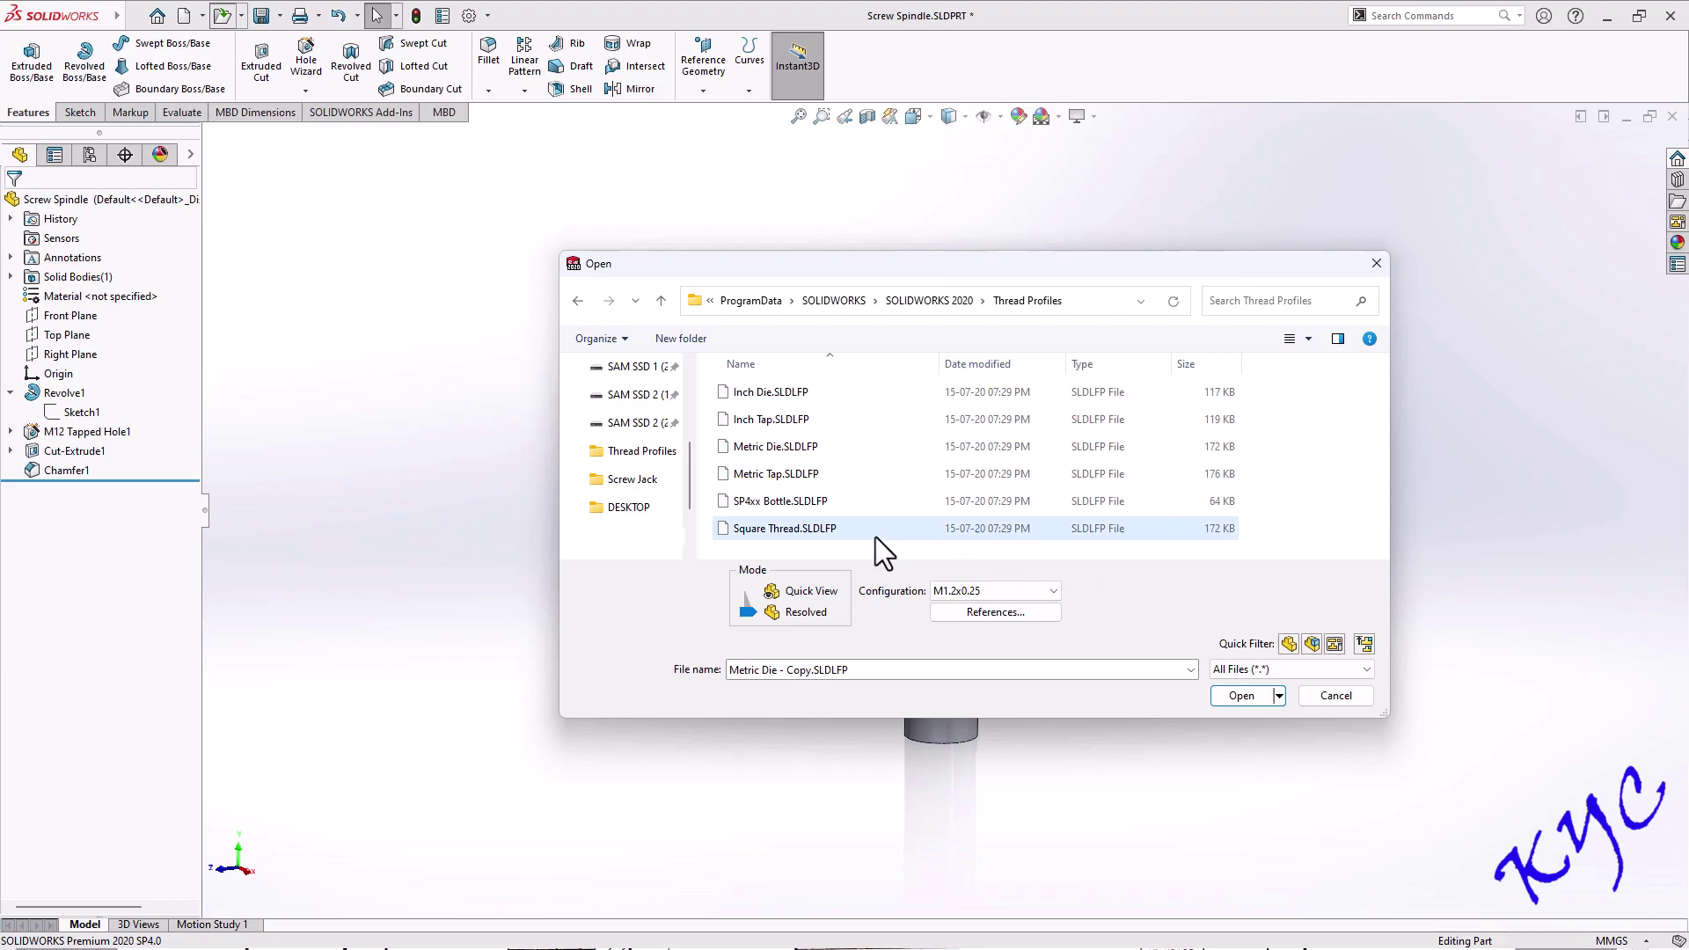
pyautogui.click(1241, 696)
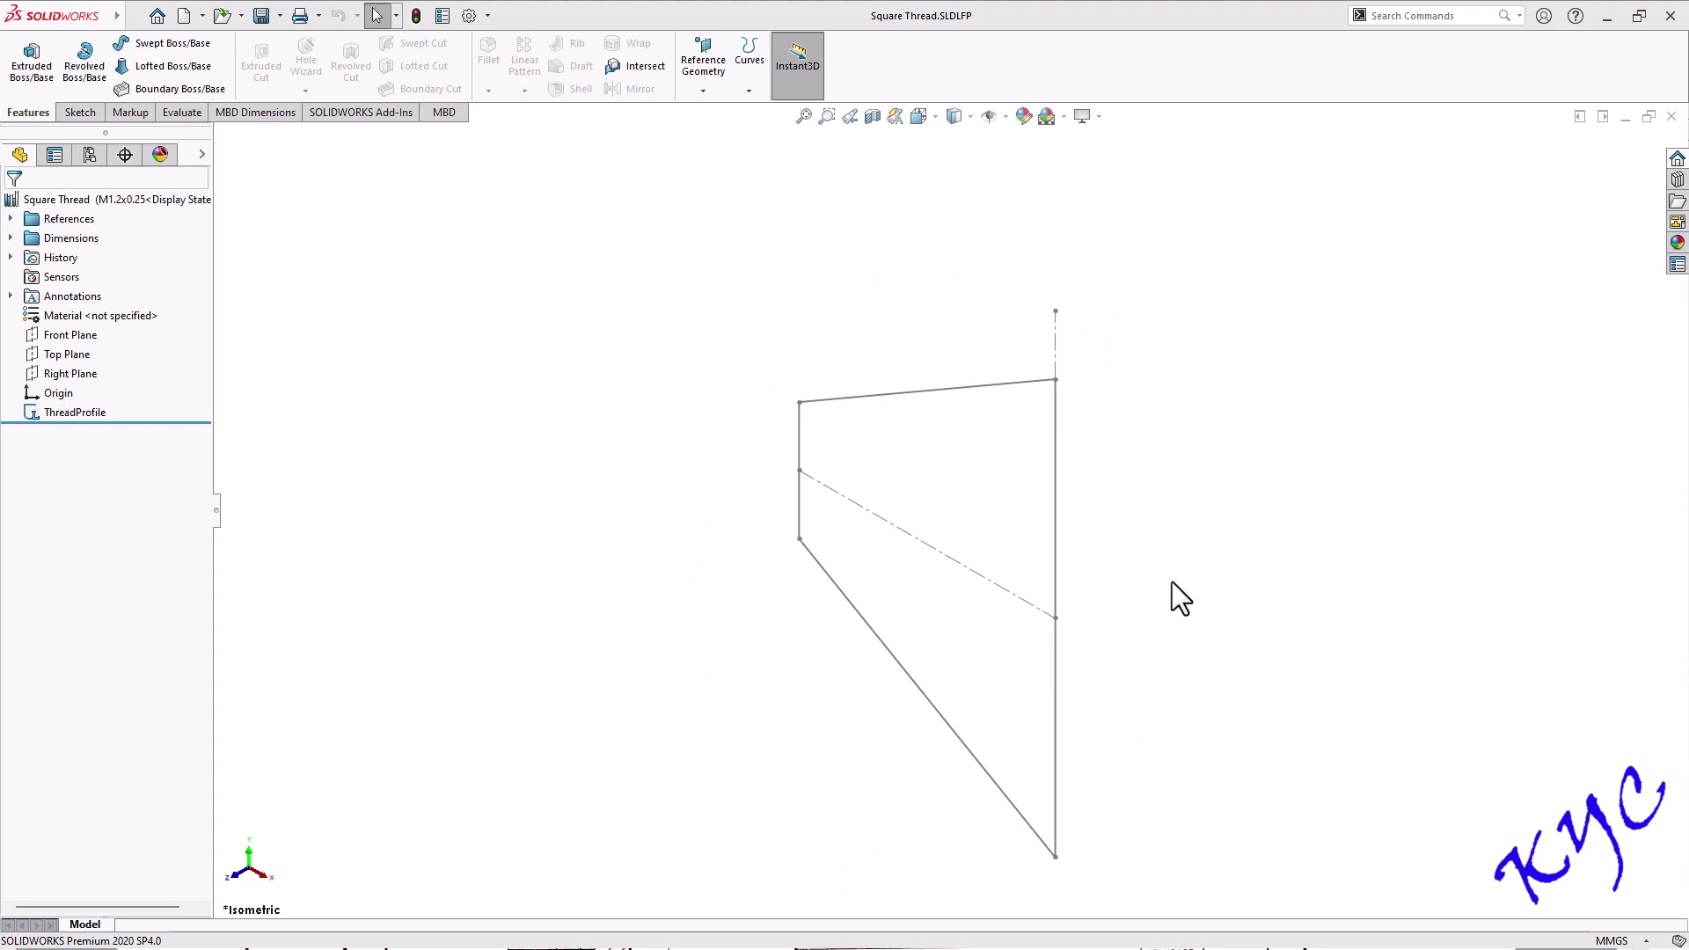
pyautogui.rightClick(84, 414)
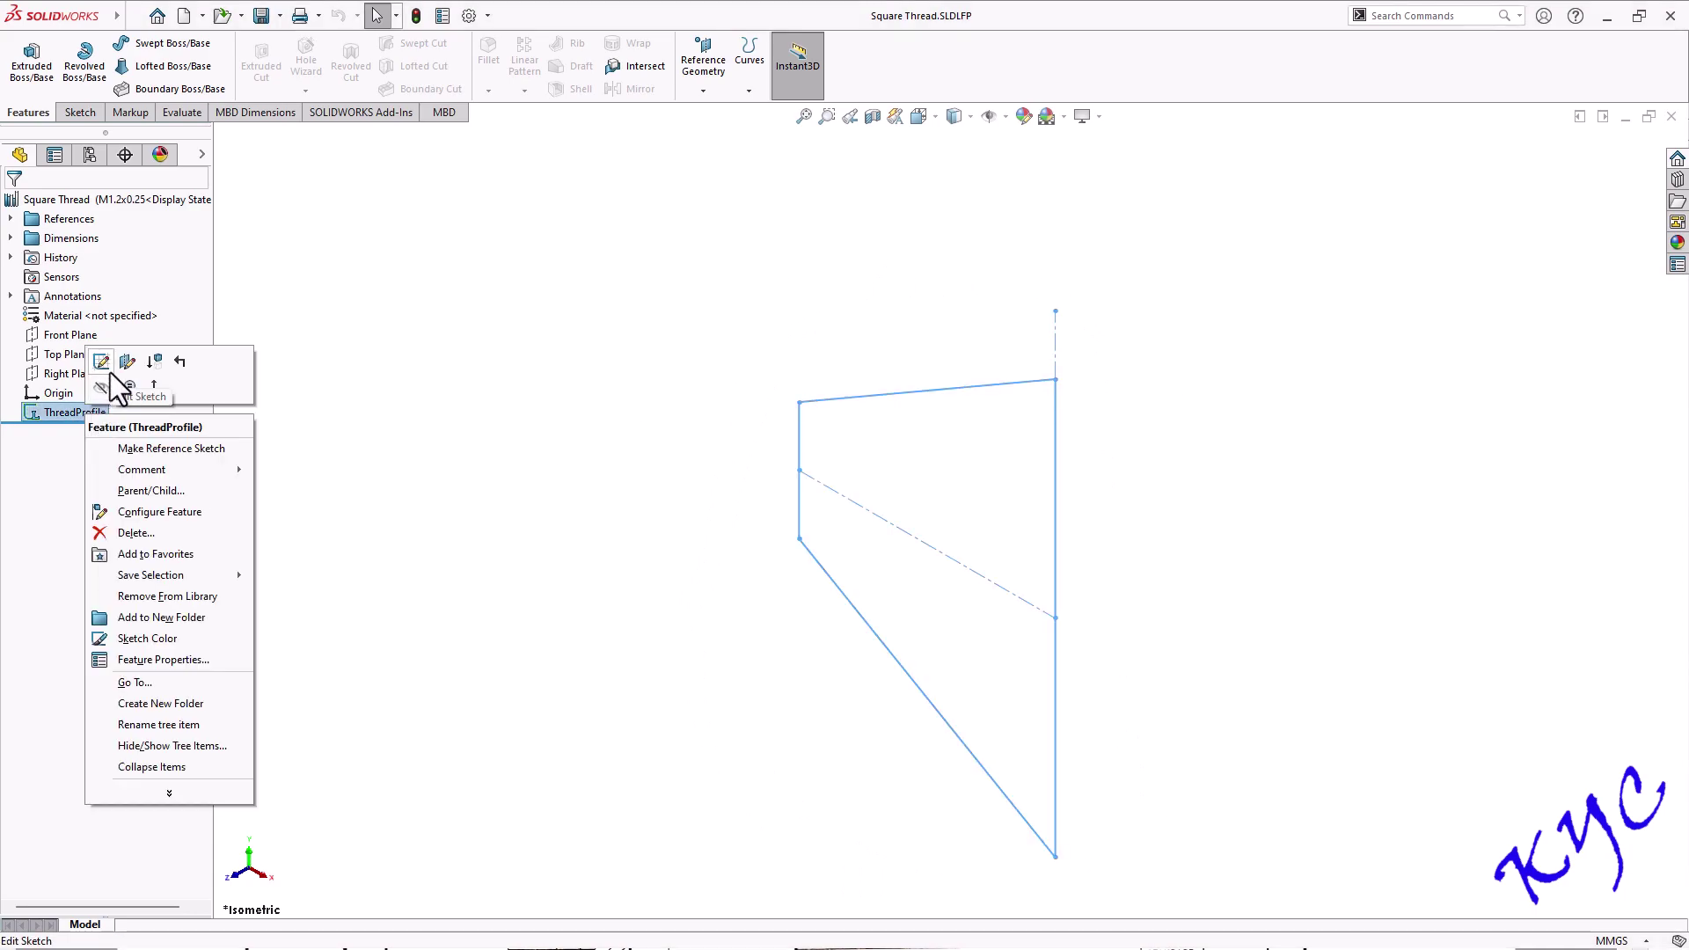
pyautogui.click(109, 368)
pyautogui.rightClick(88, 411)
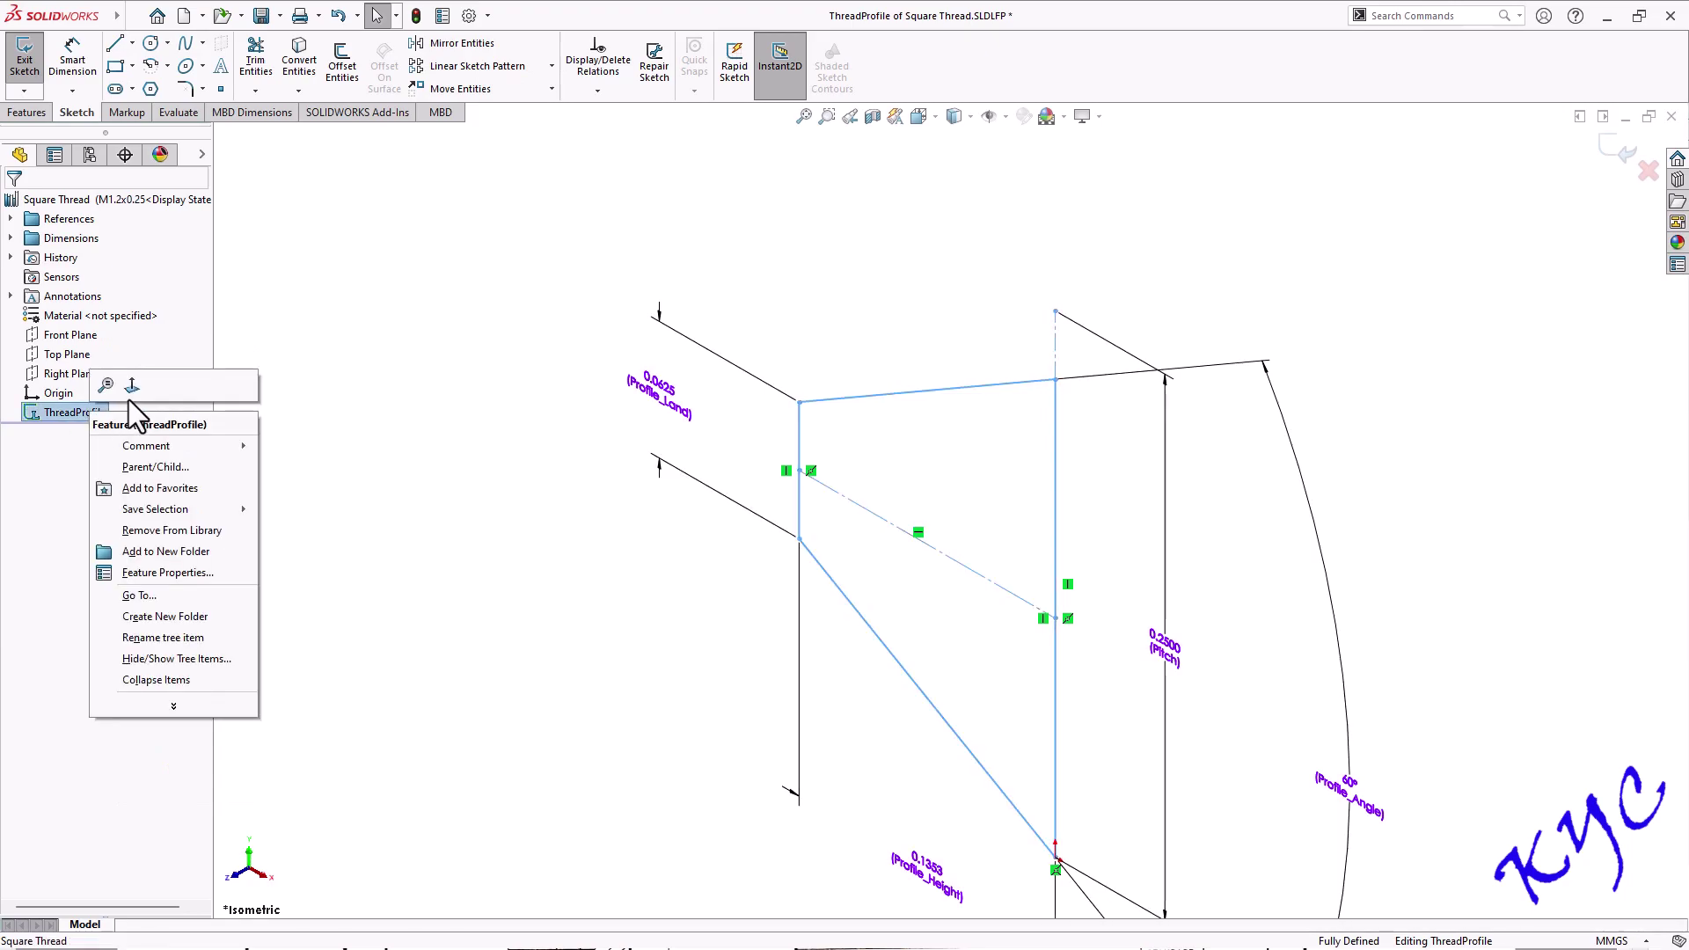
pyautogui.click(129, 387)
pyautogui.click(1471, 682)
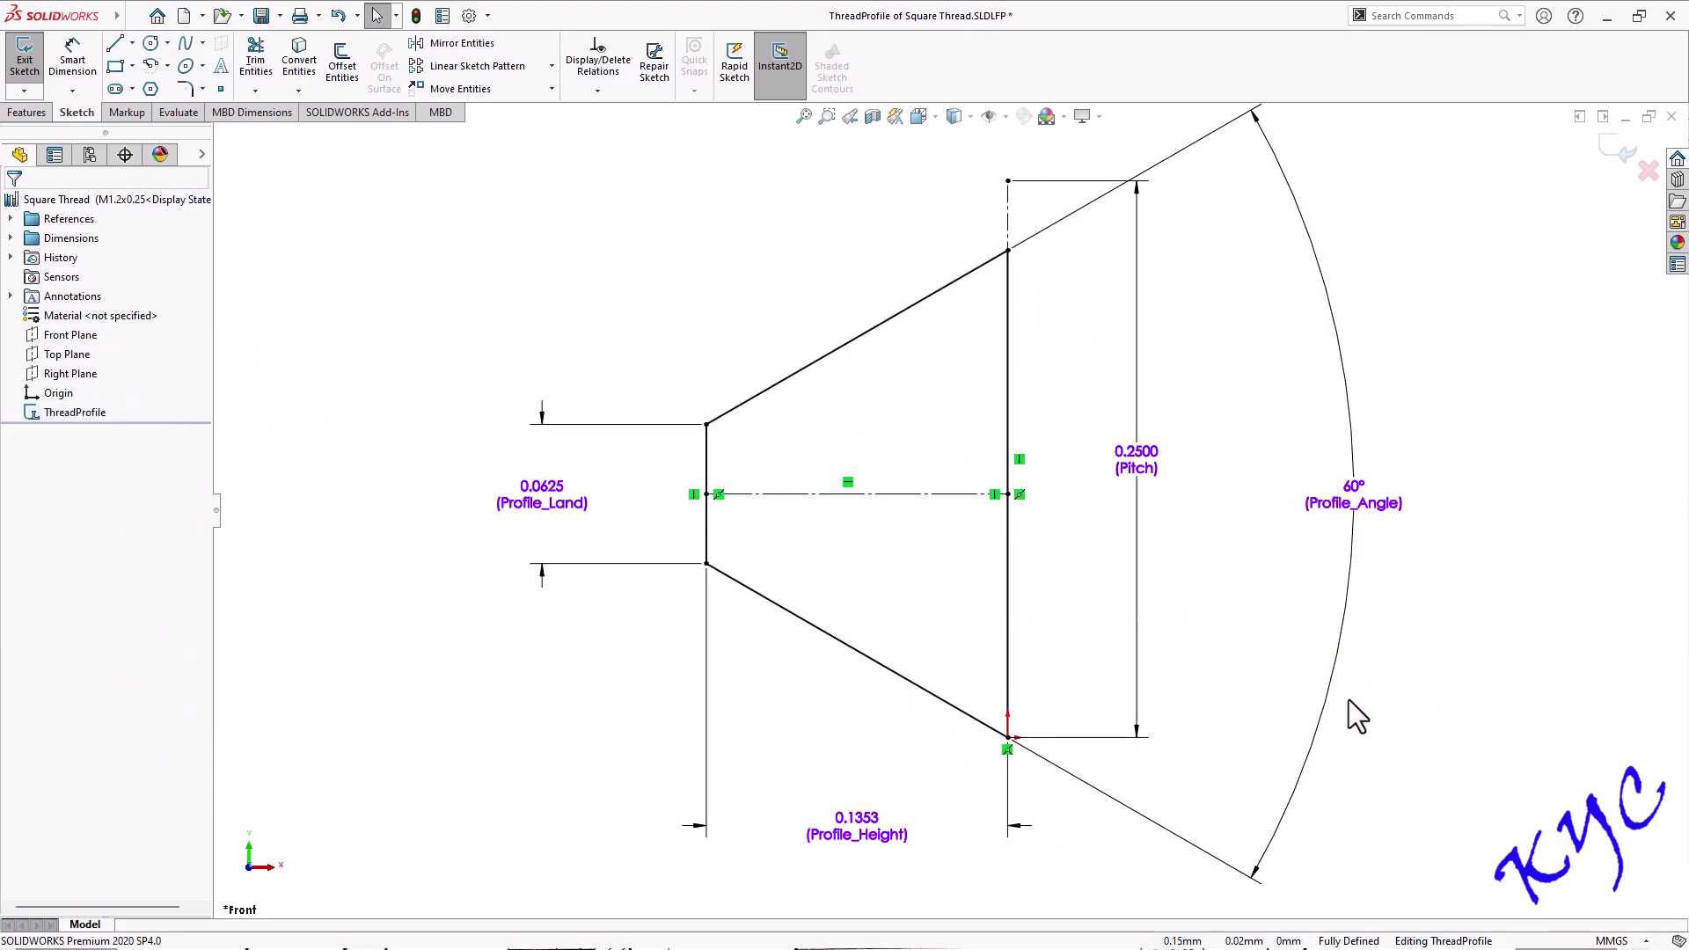
# Delete the Profile_Angle, Pitch, Profile_Height and Profile_Land dimensions from the thread profile sketch
pyautogui.click(1232, 870)
pyautogui.press('Delete')
pyautogui.click(701, 827)
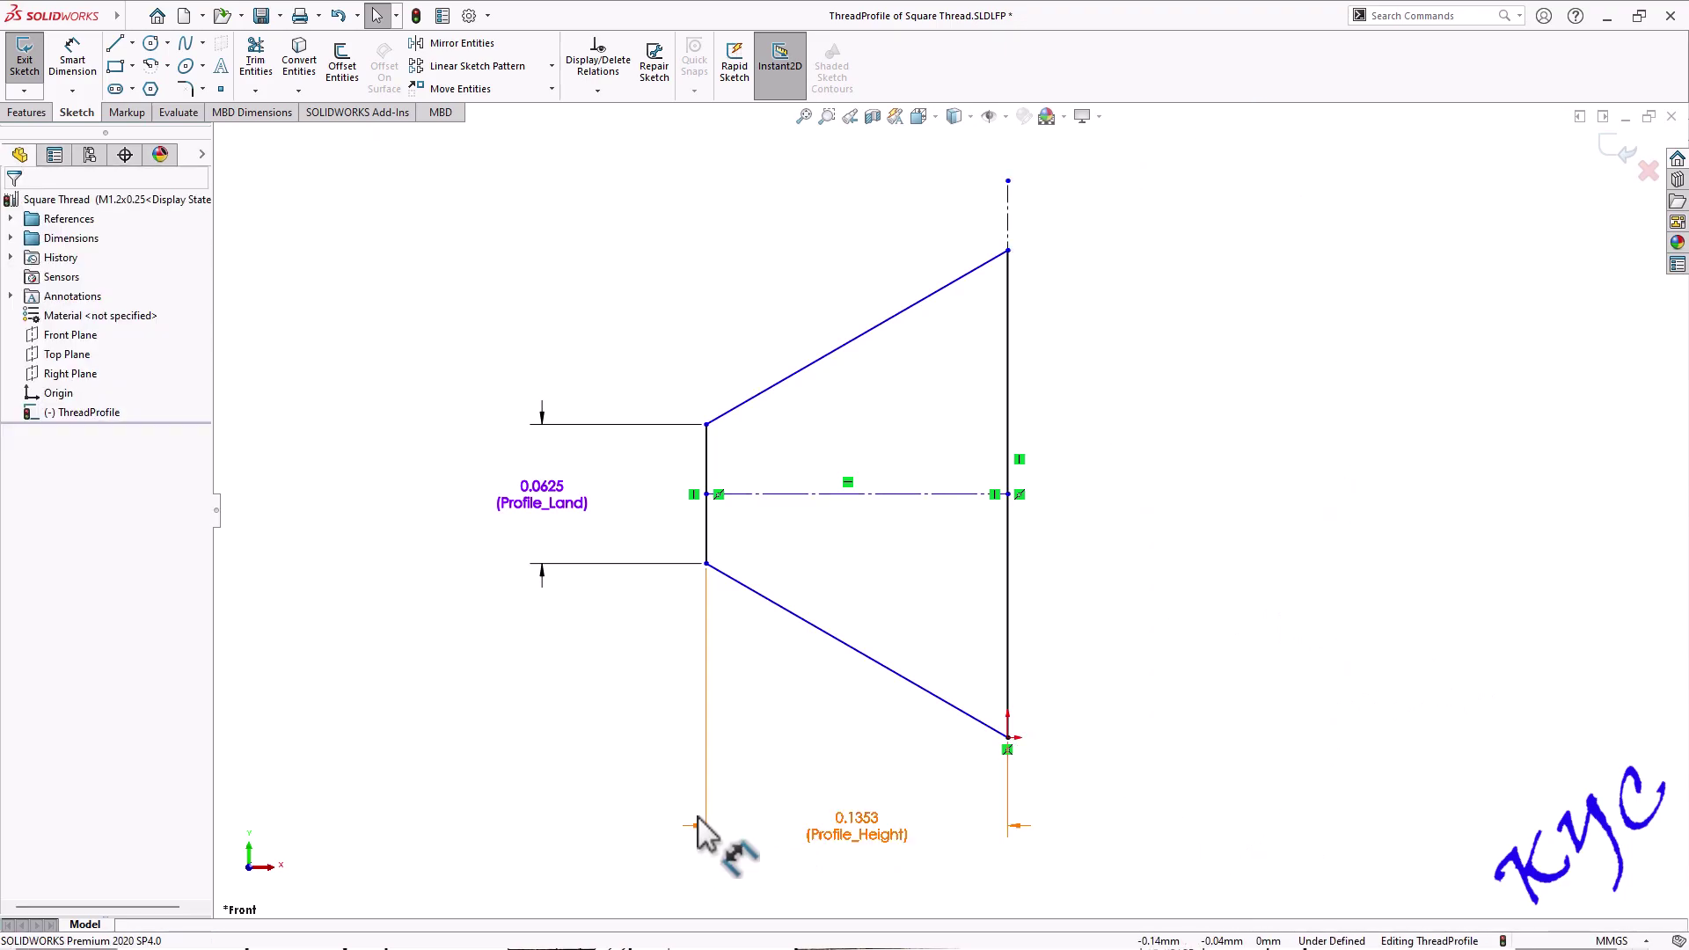
pyautogui.press('Delete')
pyautogui.click(542, 494)
pyautogui.press('Delete')
# Dimension the vertical construction line from its upper endpoint to the origin at 7 mm
pyautogui.click(72, 61)
pyautogui.click(898, 316)
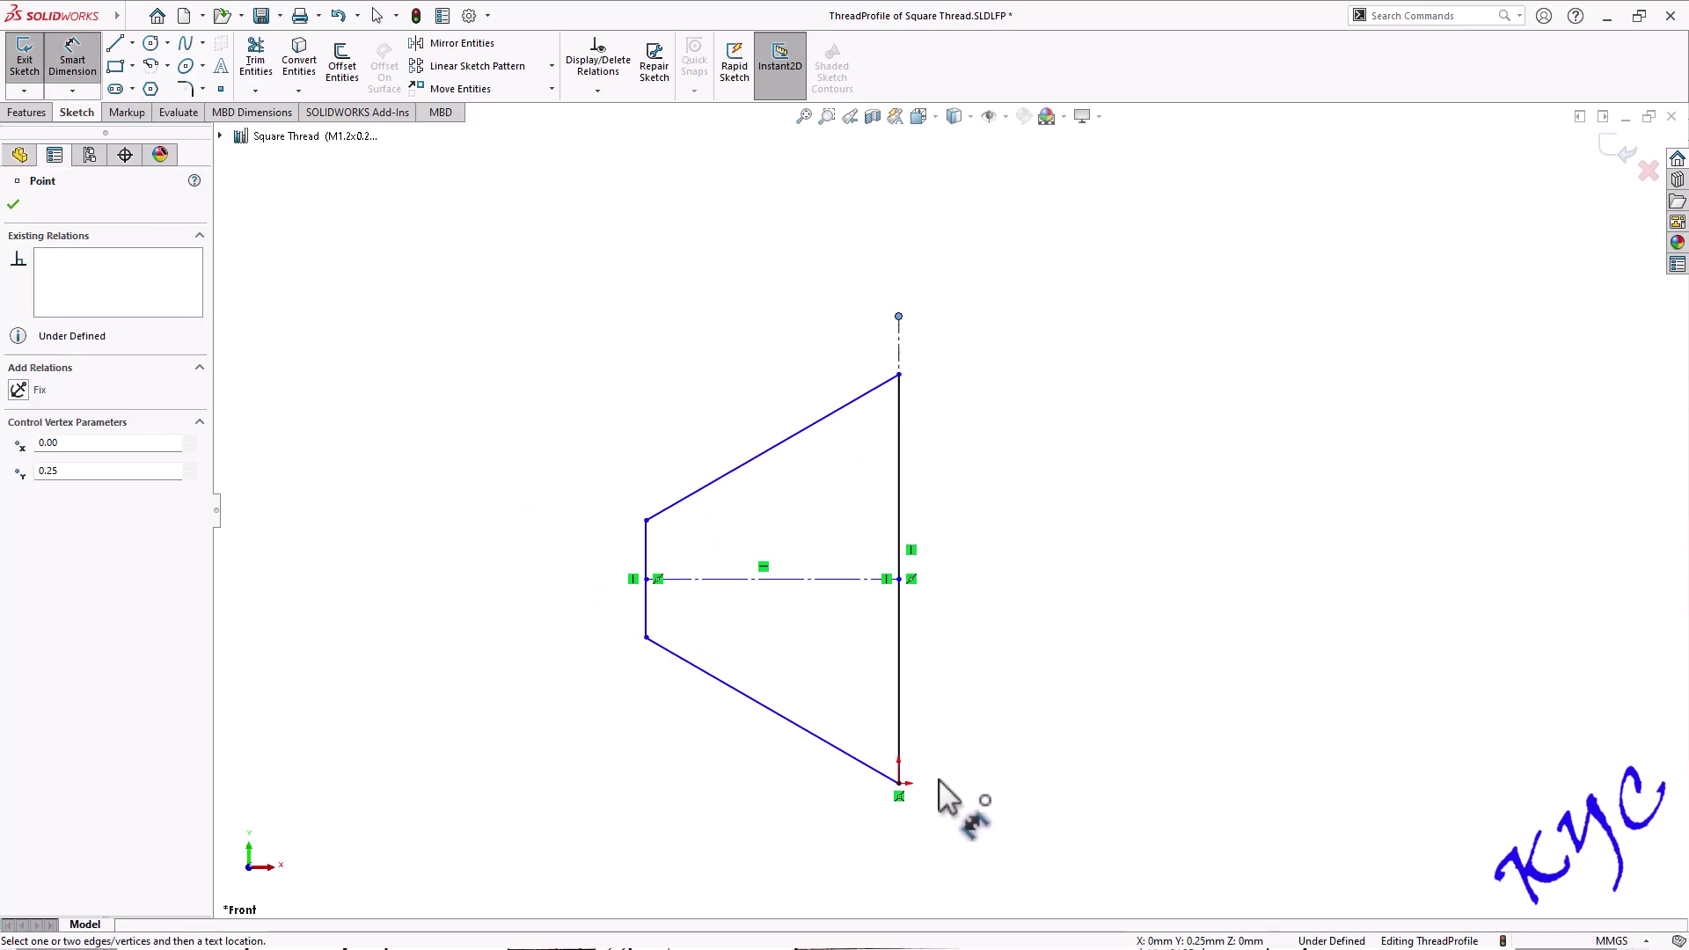
pyautogui.click(898, 783)
pyautogui.click(1332, 618)
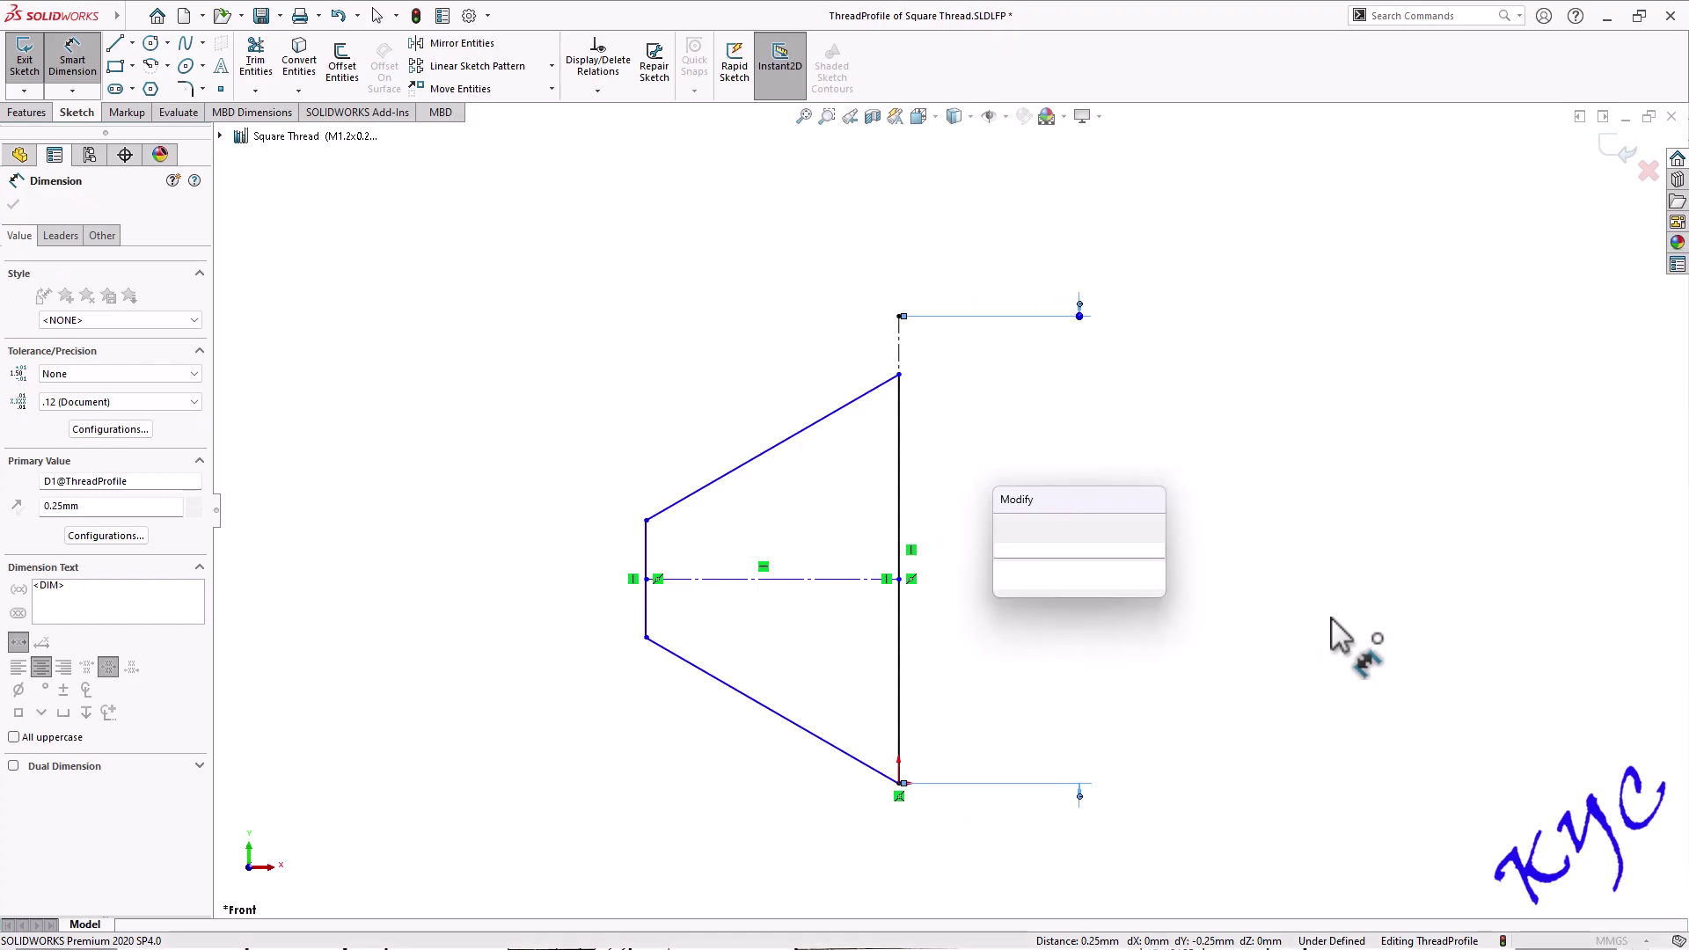
pyautogui.write('7')
pyautogui.press('Return')
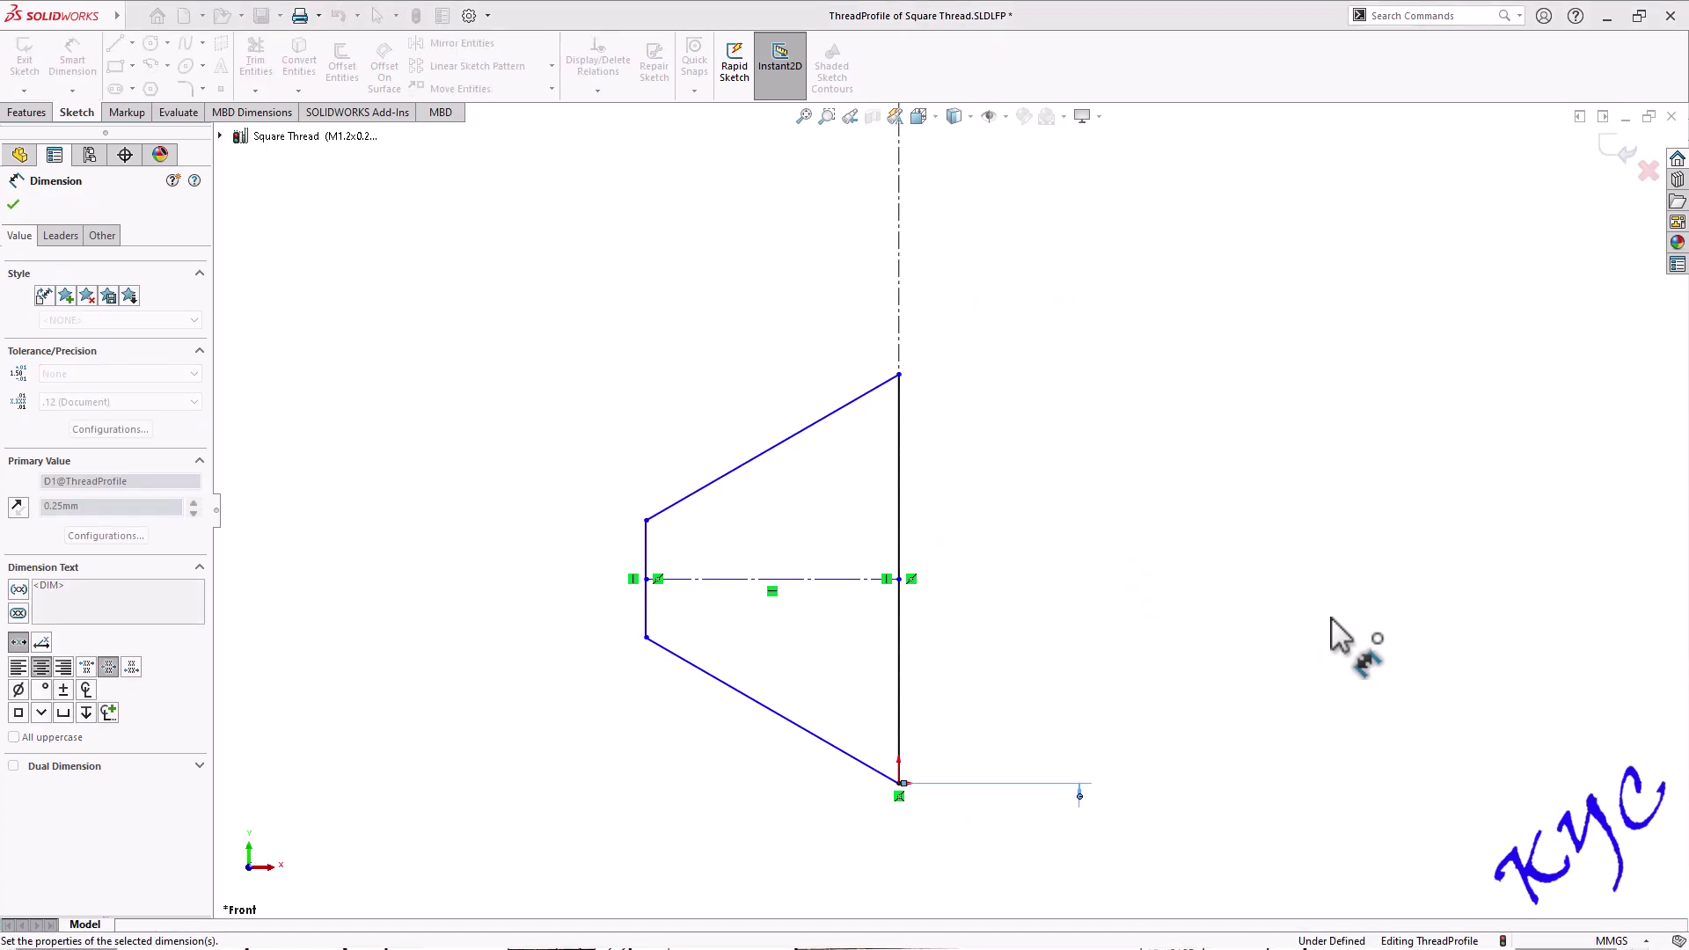
# Dimension the profile's vertical line that starts at the origin to a length of 3.5 mm
pyautogui.scroll(4, 1012, 420)
pyautogui.scroll(-1, 1024, 352)
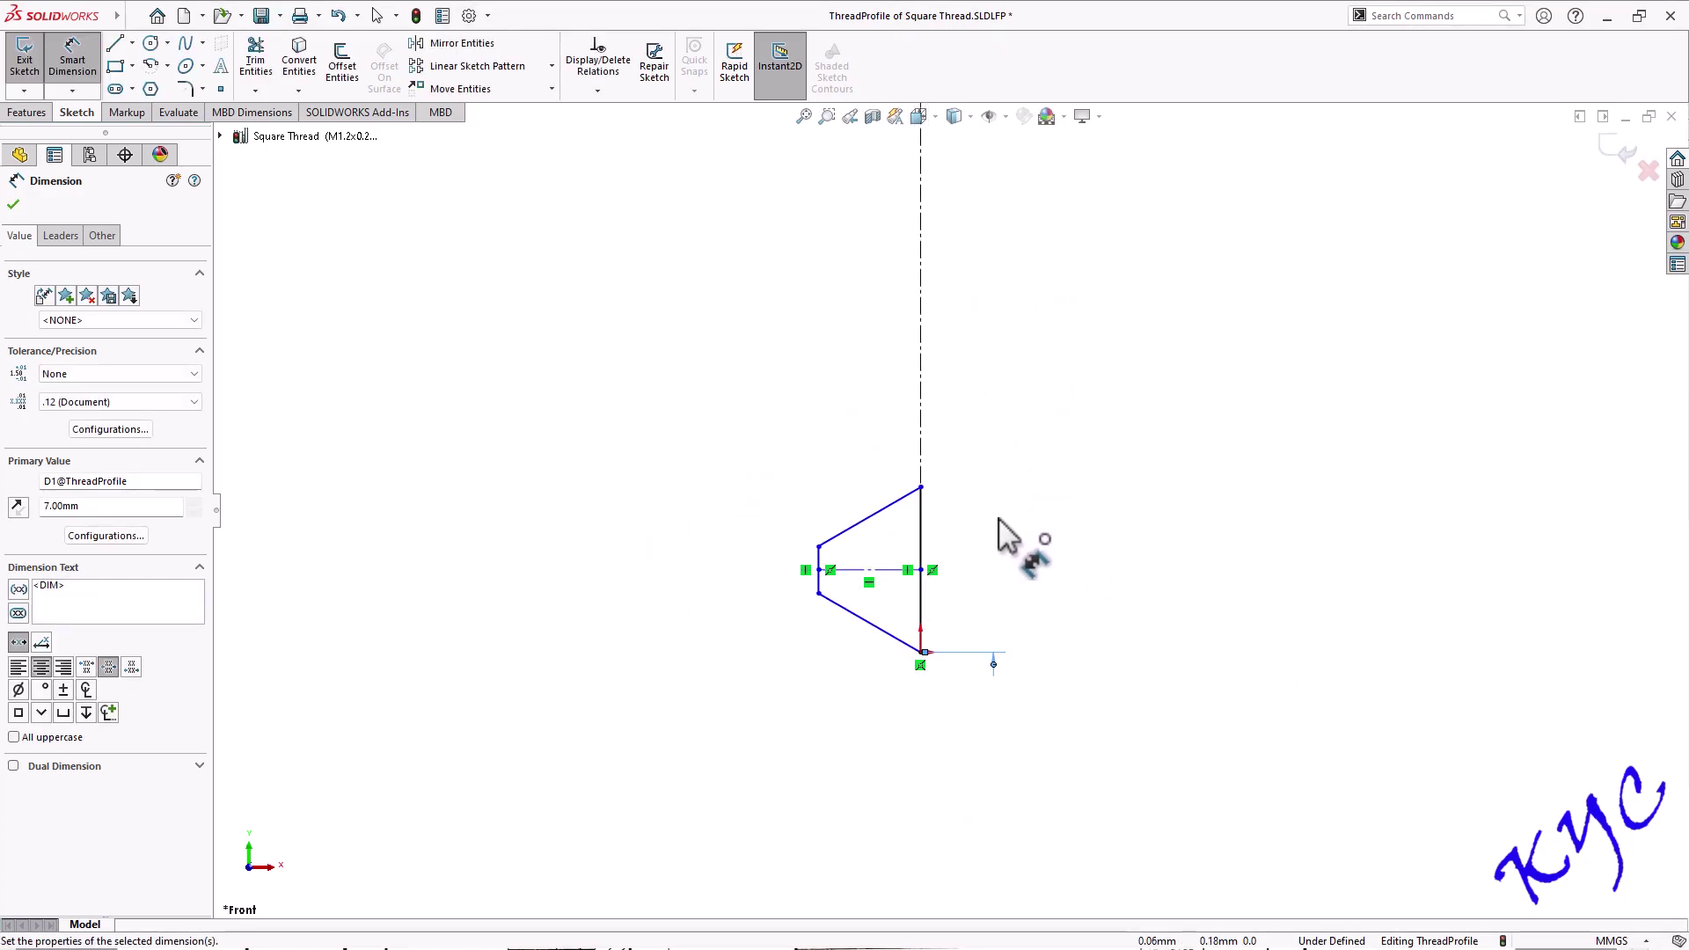
pyautogui.click(921, 549)
pyautogui.click(1047, 565)
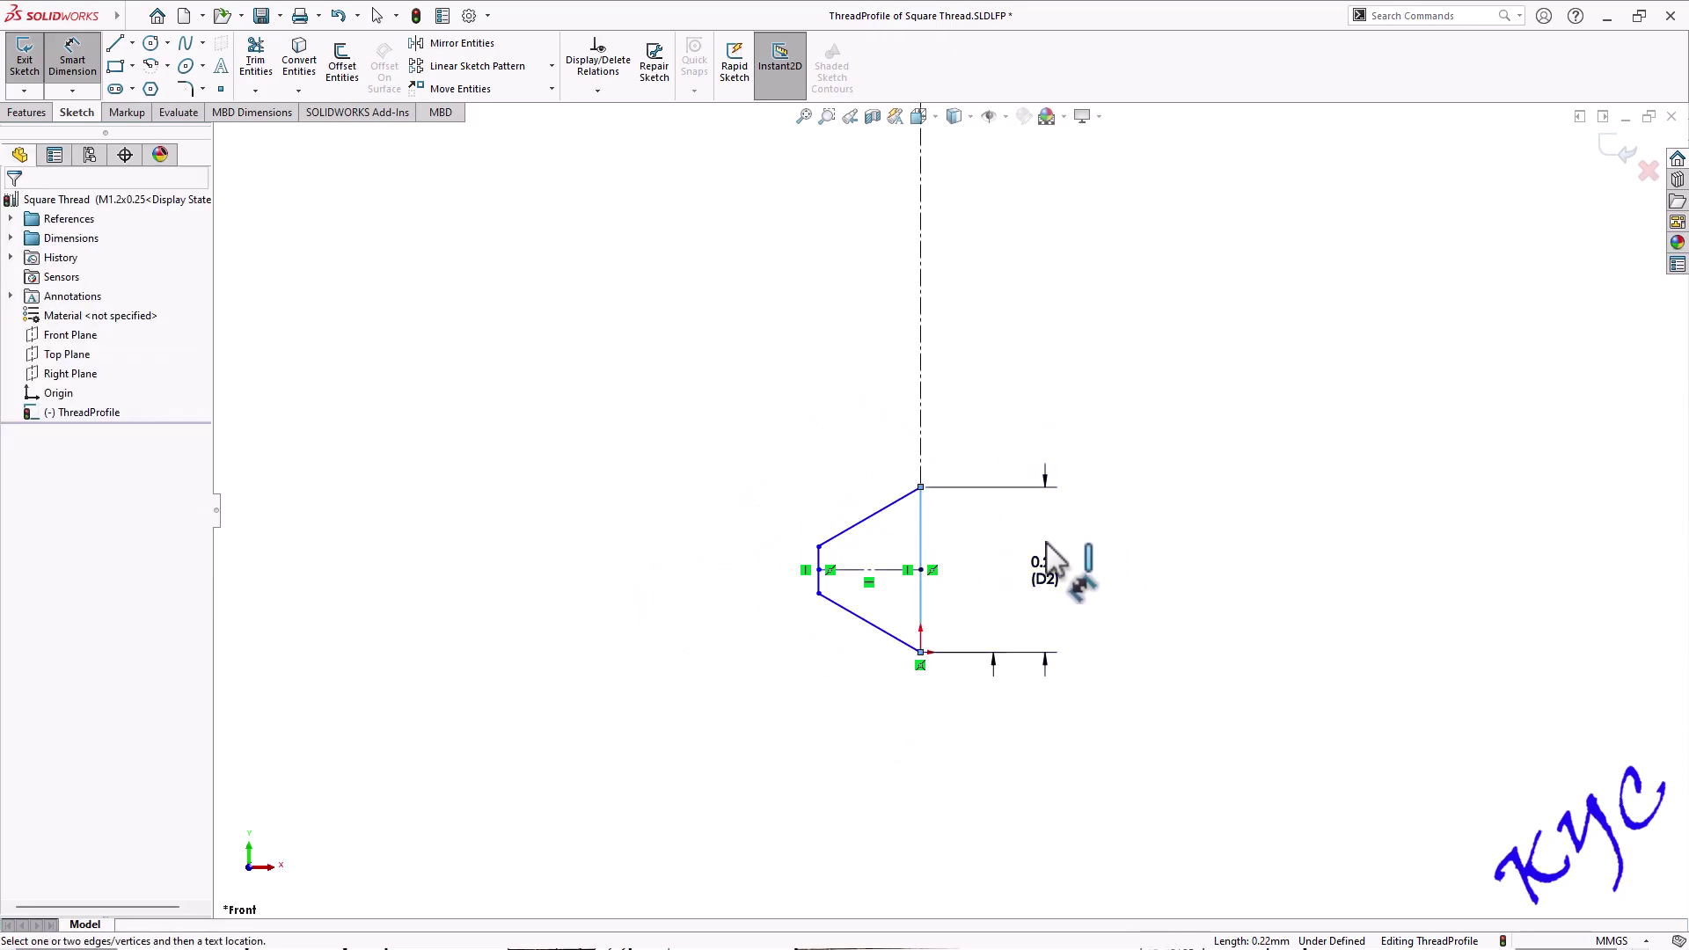
pyautogui.write('3.5')
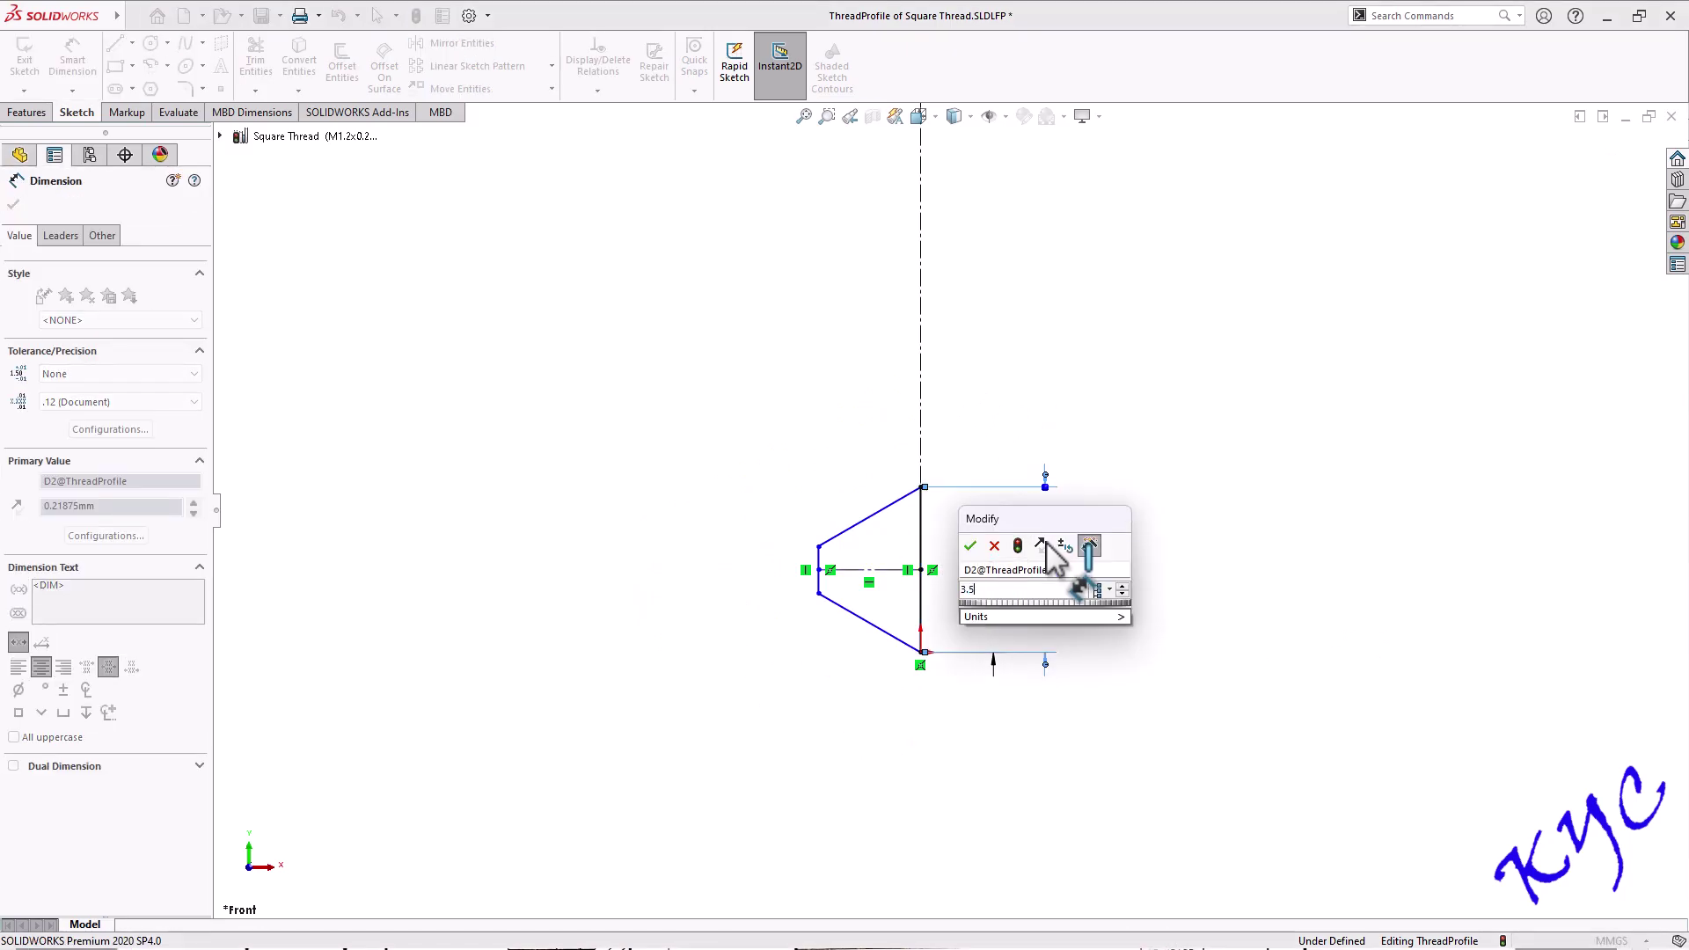
pyautogui.press('Return')
# Dimension the distance between the profile's two vertical lines at 3.5 mm
pyautogui.scroll(3, 1029, 484)
pyautogui.scroll(3, 1016, 369)
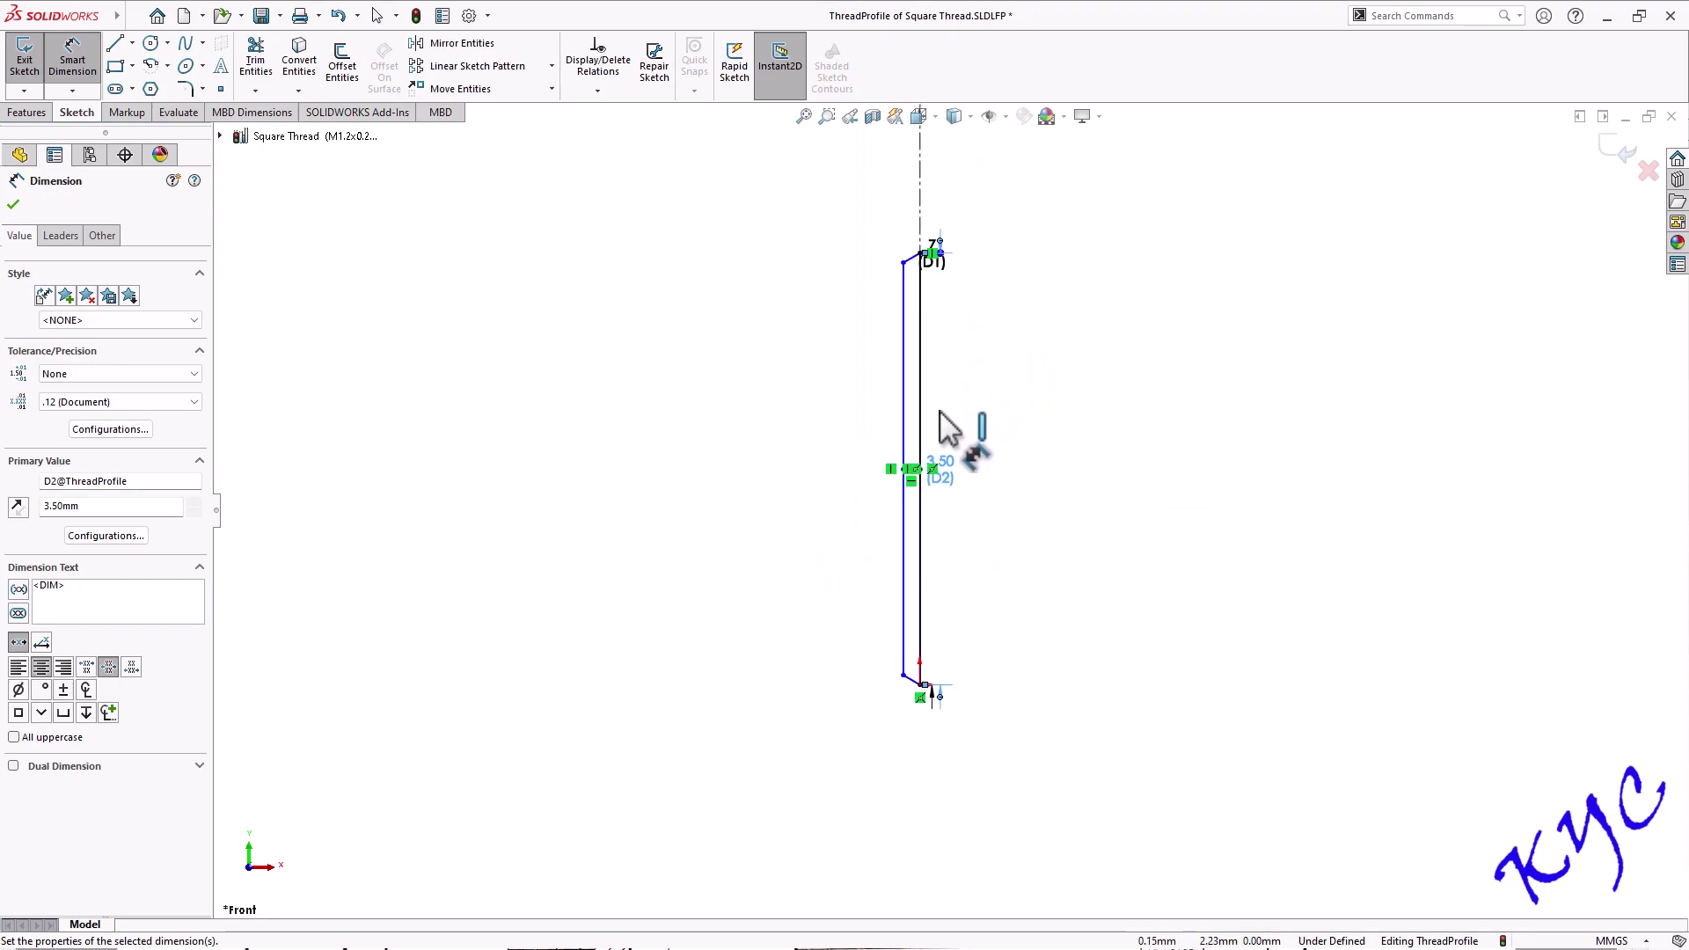
pyautogui.click(903, 598)
pyautogui.click(920, 597)
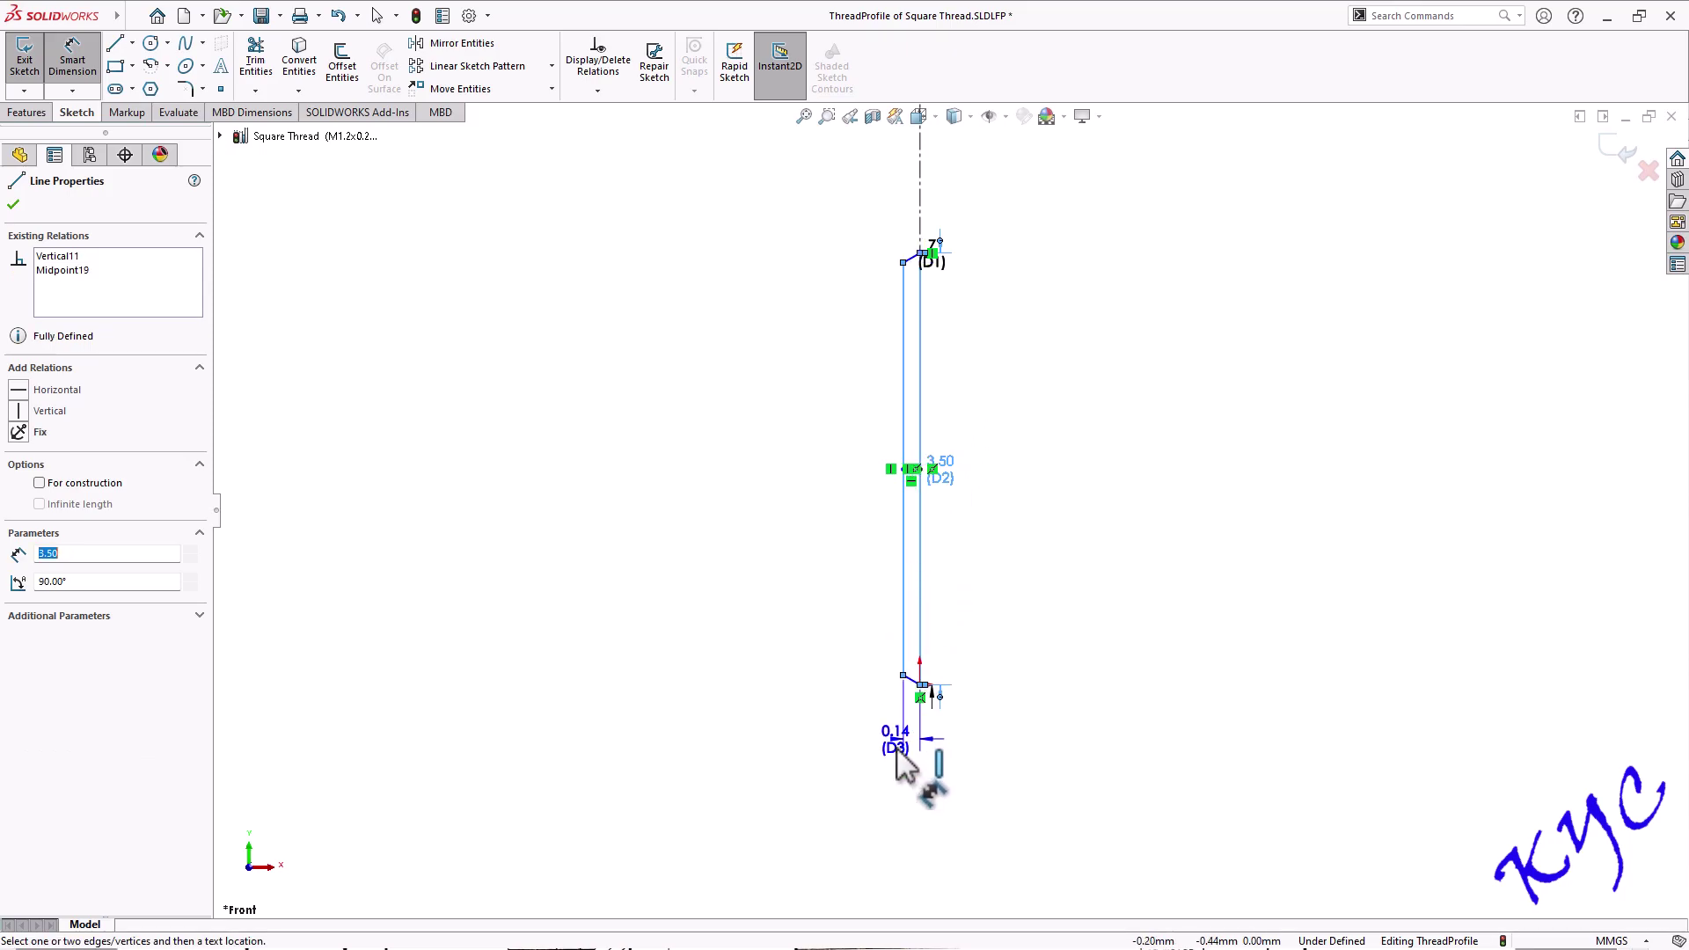
pyautogui.click(1012, 813)
pyautogui.write('3.5')
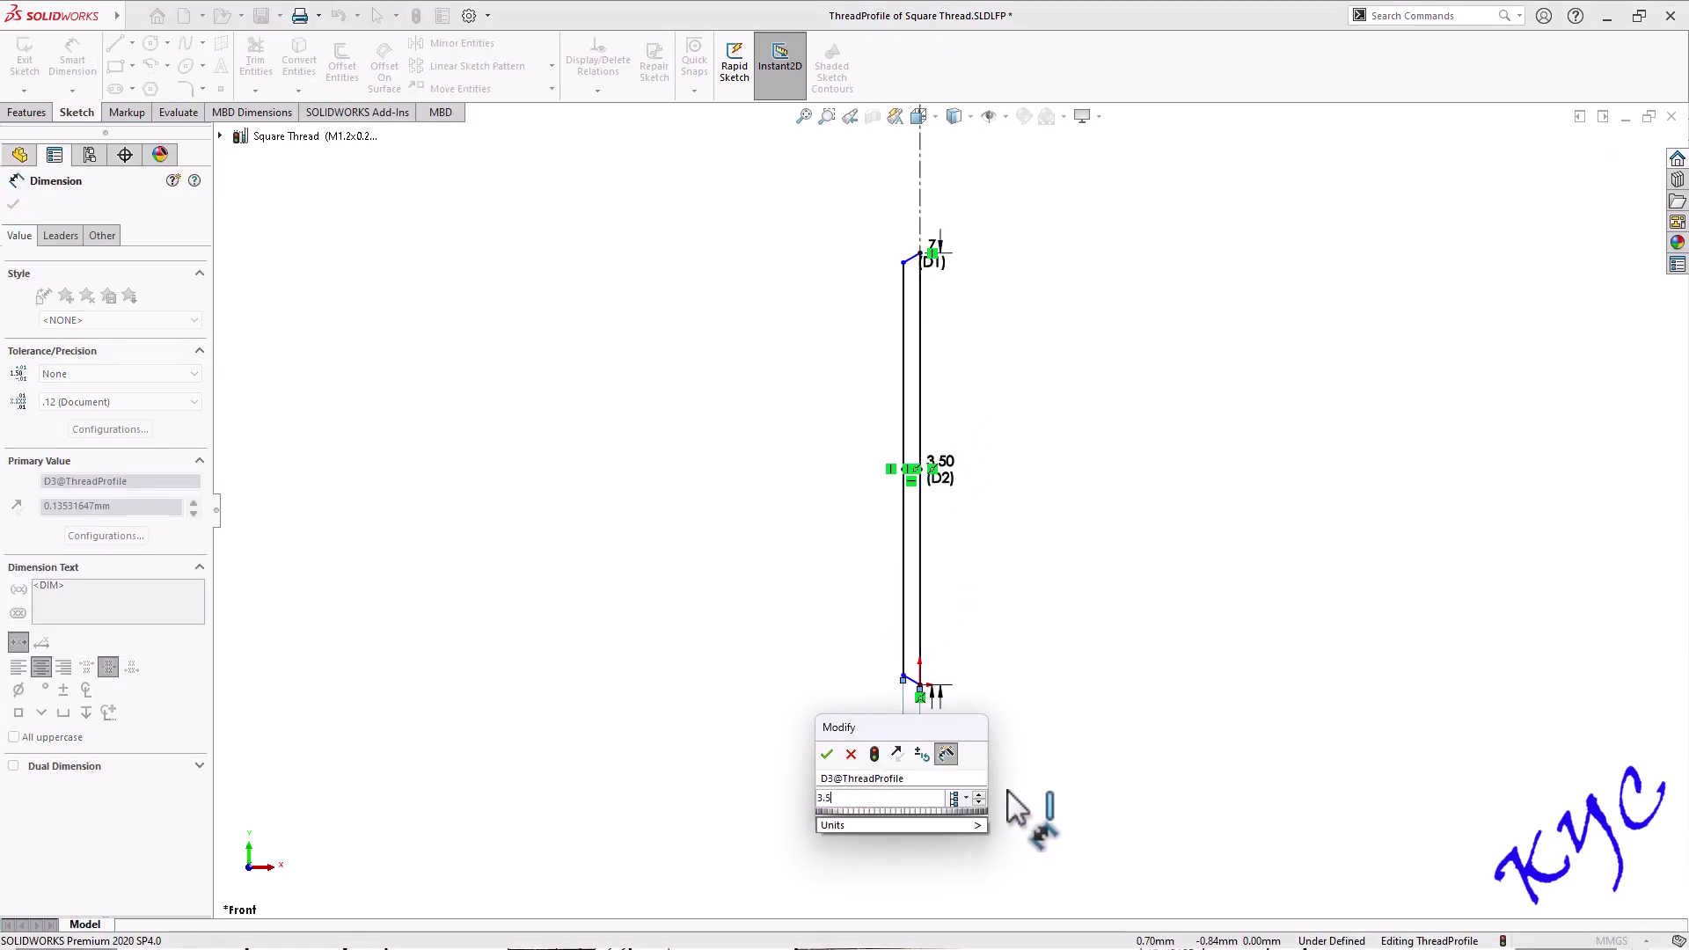
pyautogui.press('Return')
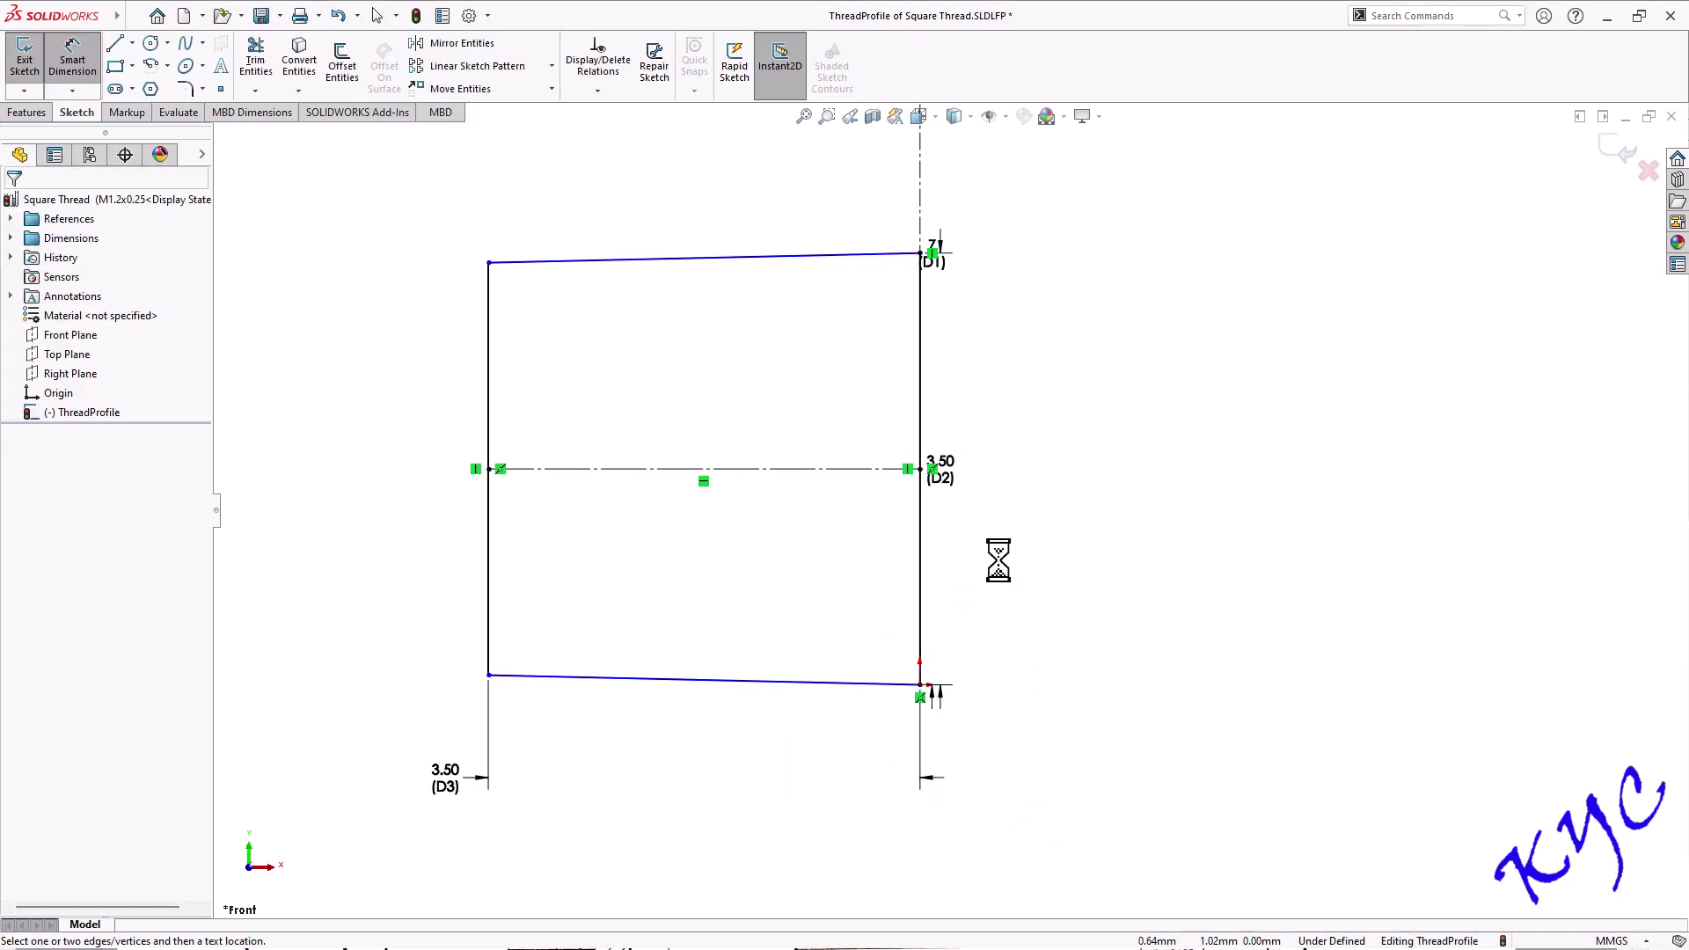
# Delete the horizontal centerline inside the profile and slant the lower line by raising its outer end
pyautogui.press('Escape')
pyautogui.click(874, 538)
pyautogui.press('Delete')
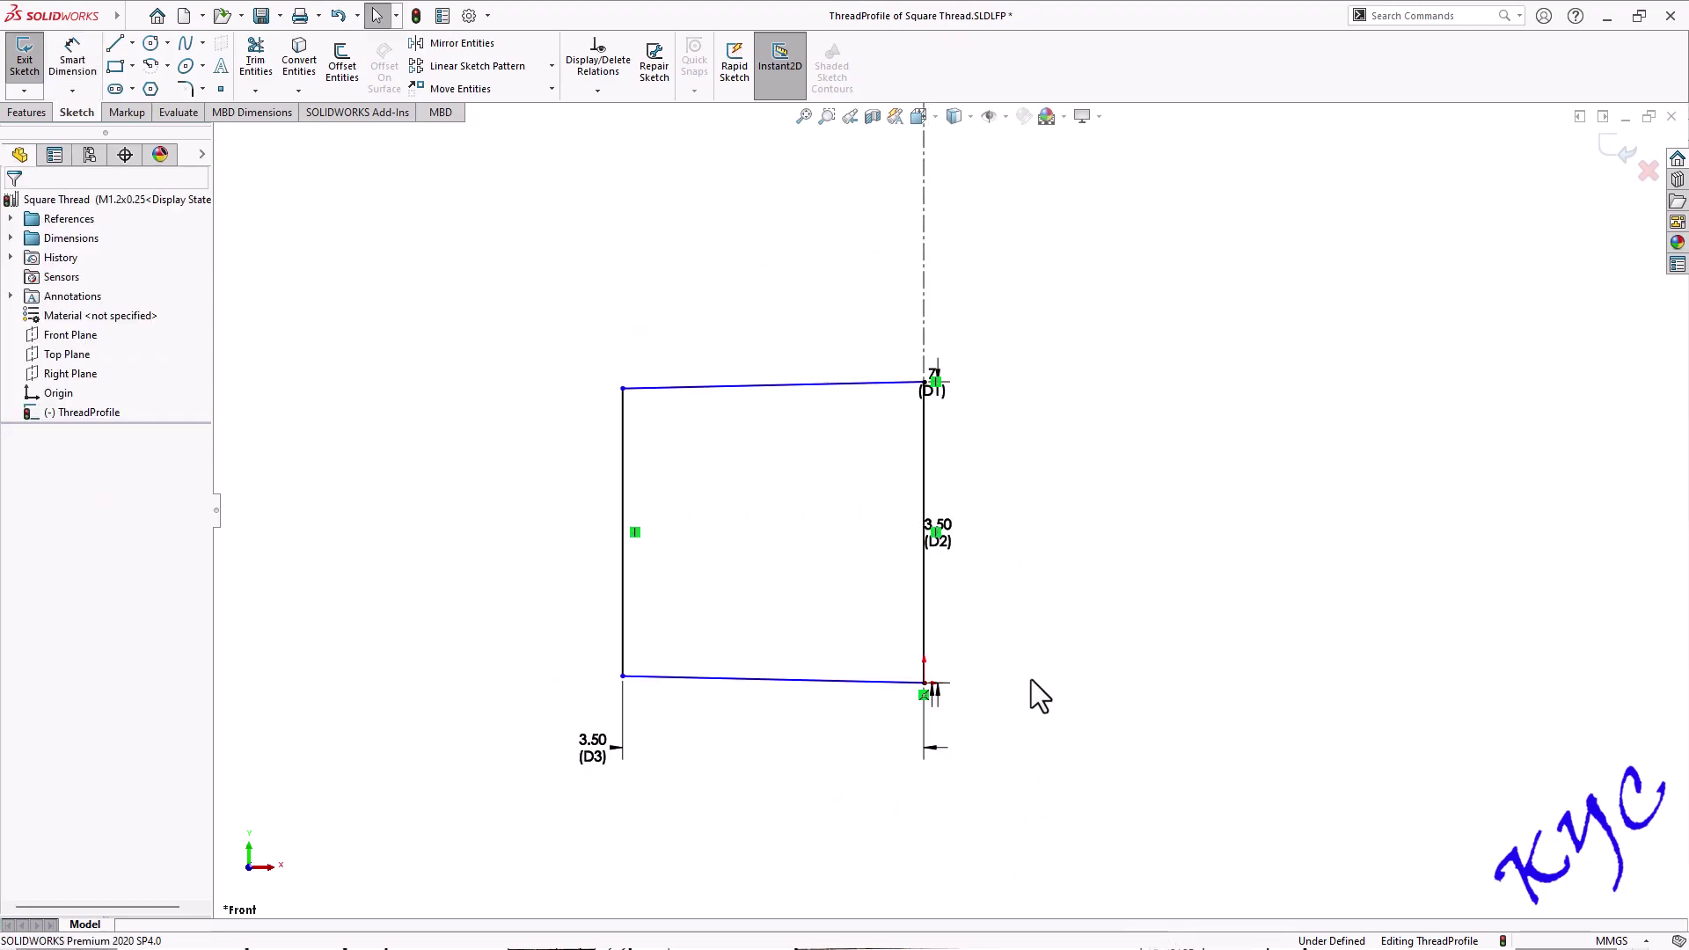
pyautogui.moveTo(899, 684)
pyautogui.mouseDown()
pyautogui.moveTo(763, 666)
pyautogui.moveTo(784, 649)
pyautogui.moveTo(783, 668)
pyautogui.moveTo(792, 626)
pyautogui.mouseUp()
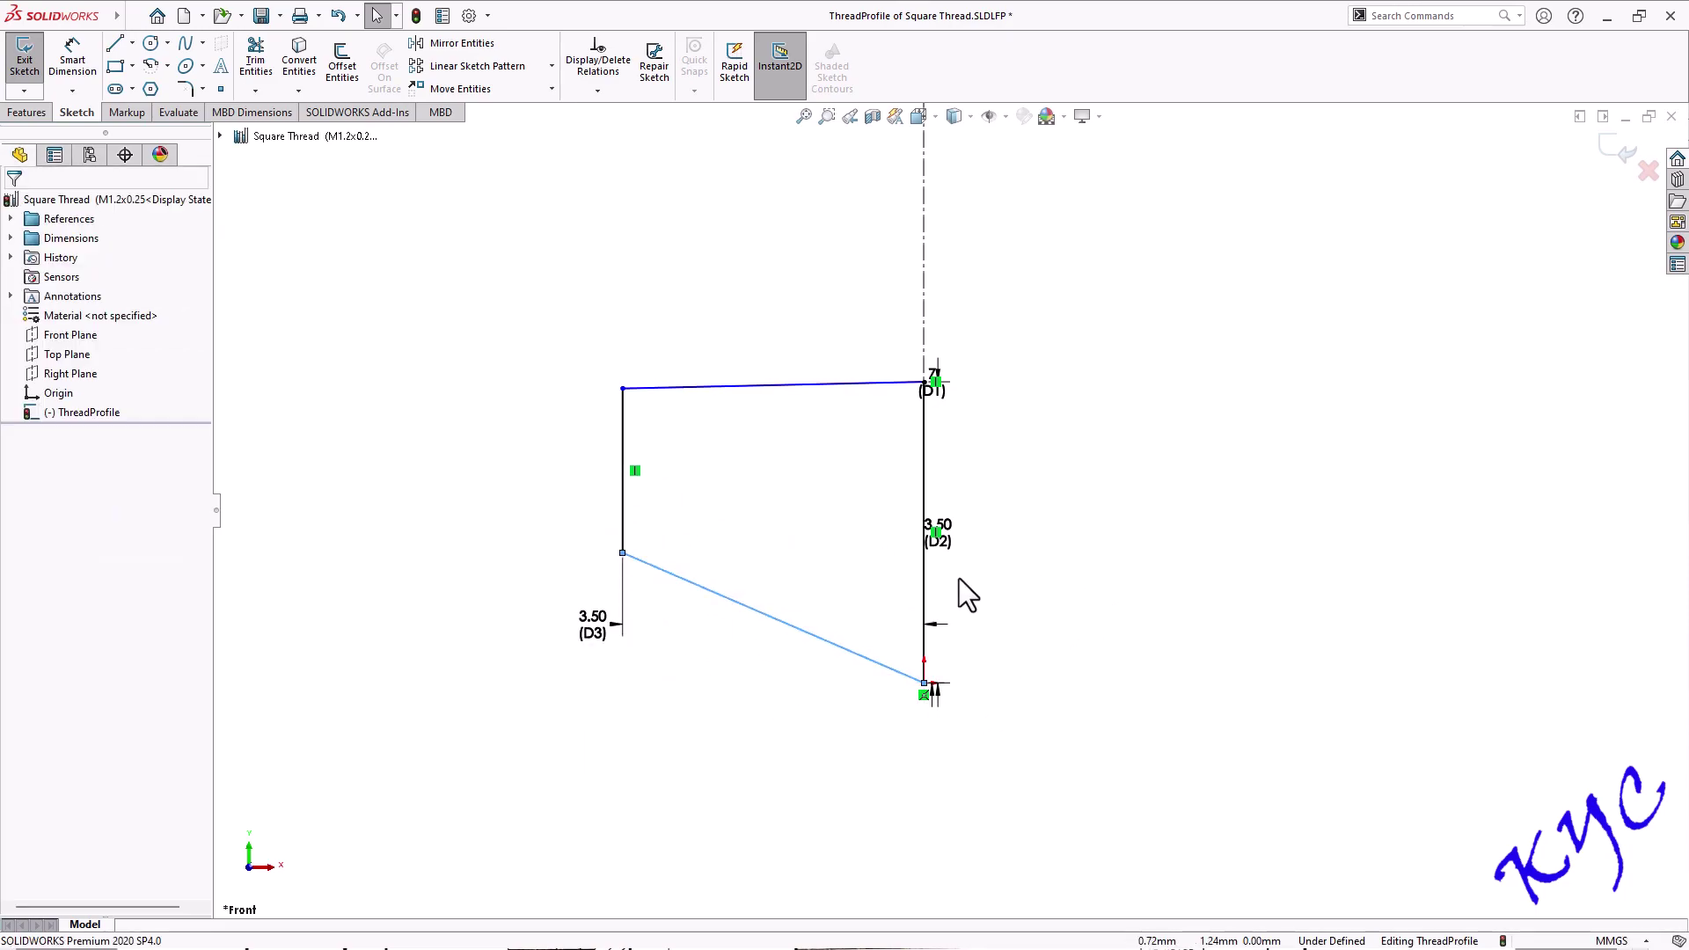
# Add an Equal relation between the profile's two vertical lines
pyautogui.click(923, 584)
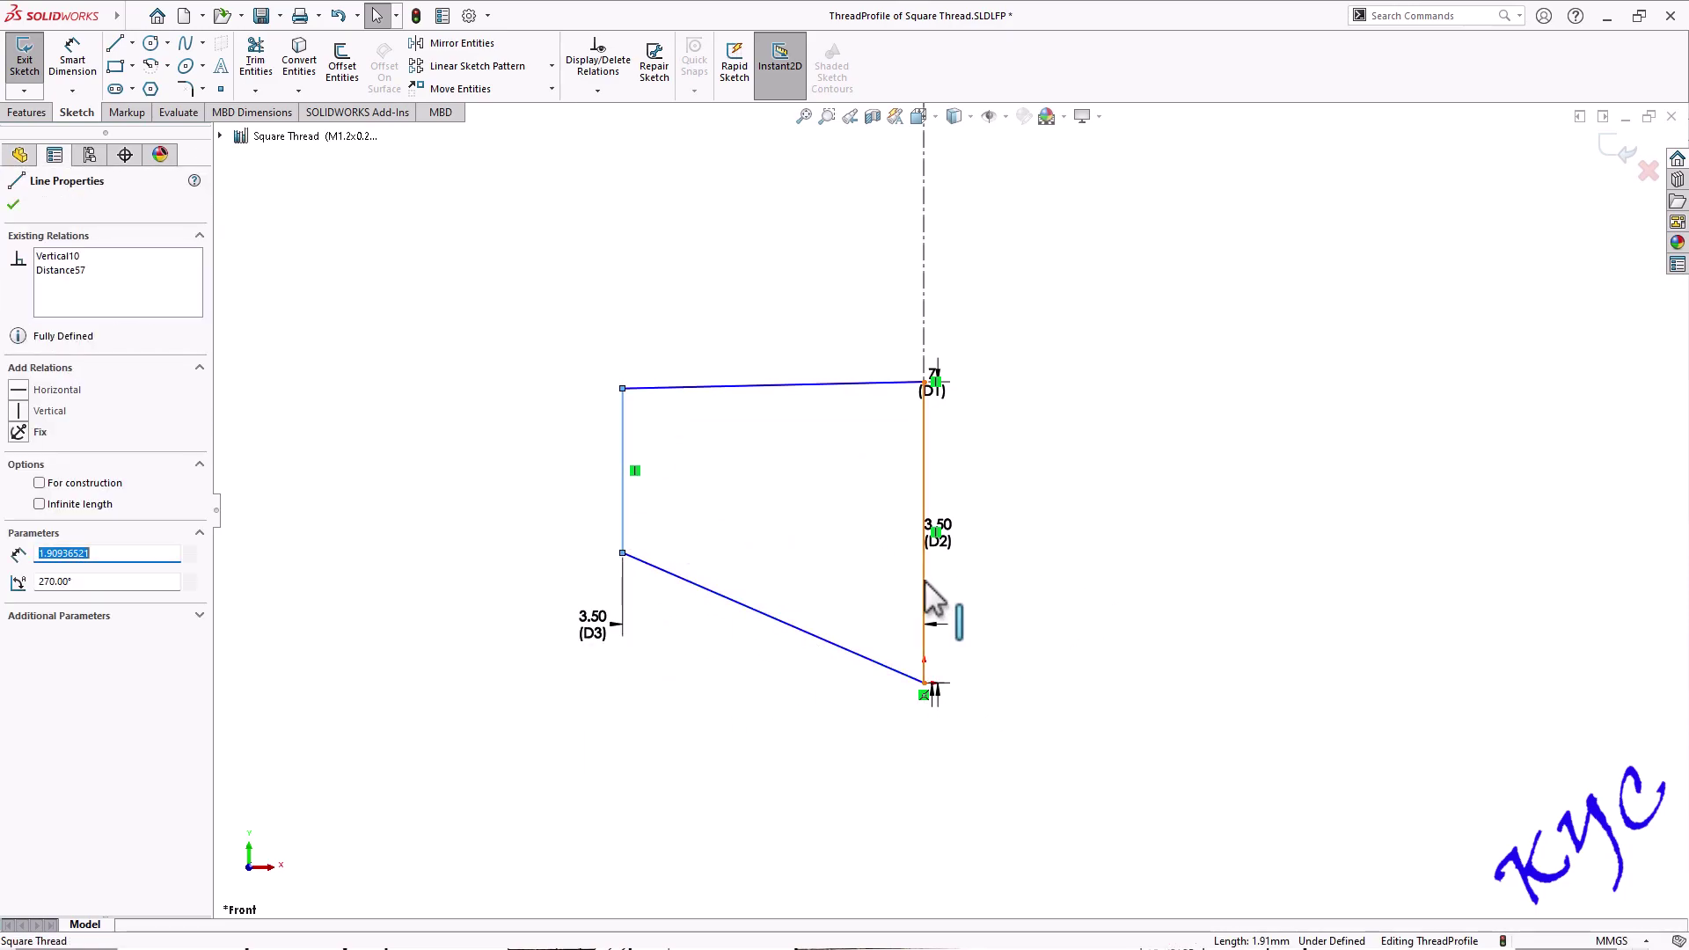
pyautogui.keyDown('ctrl'); pyautogui.click(925, 602); pyautogui.keyUp('ctrl')
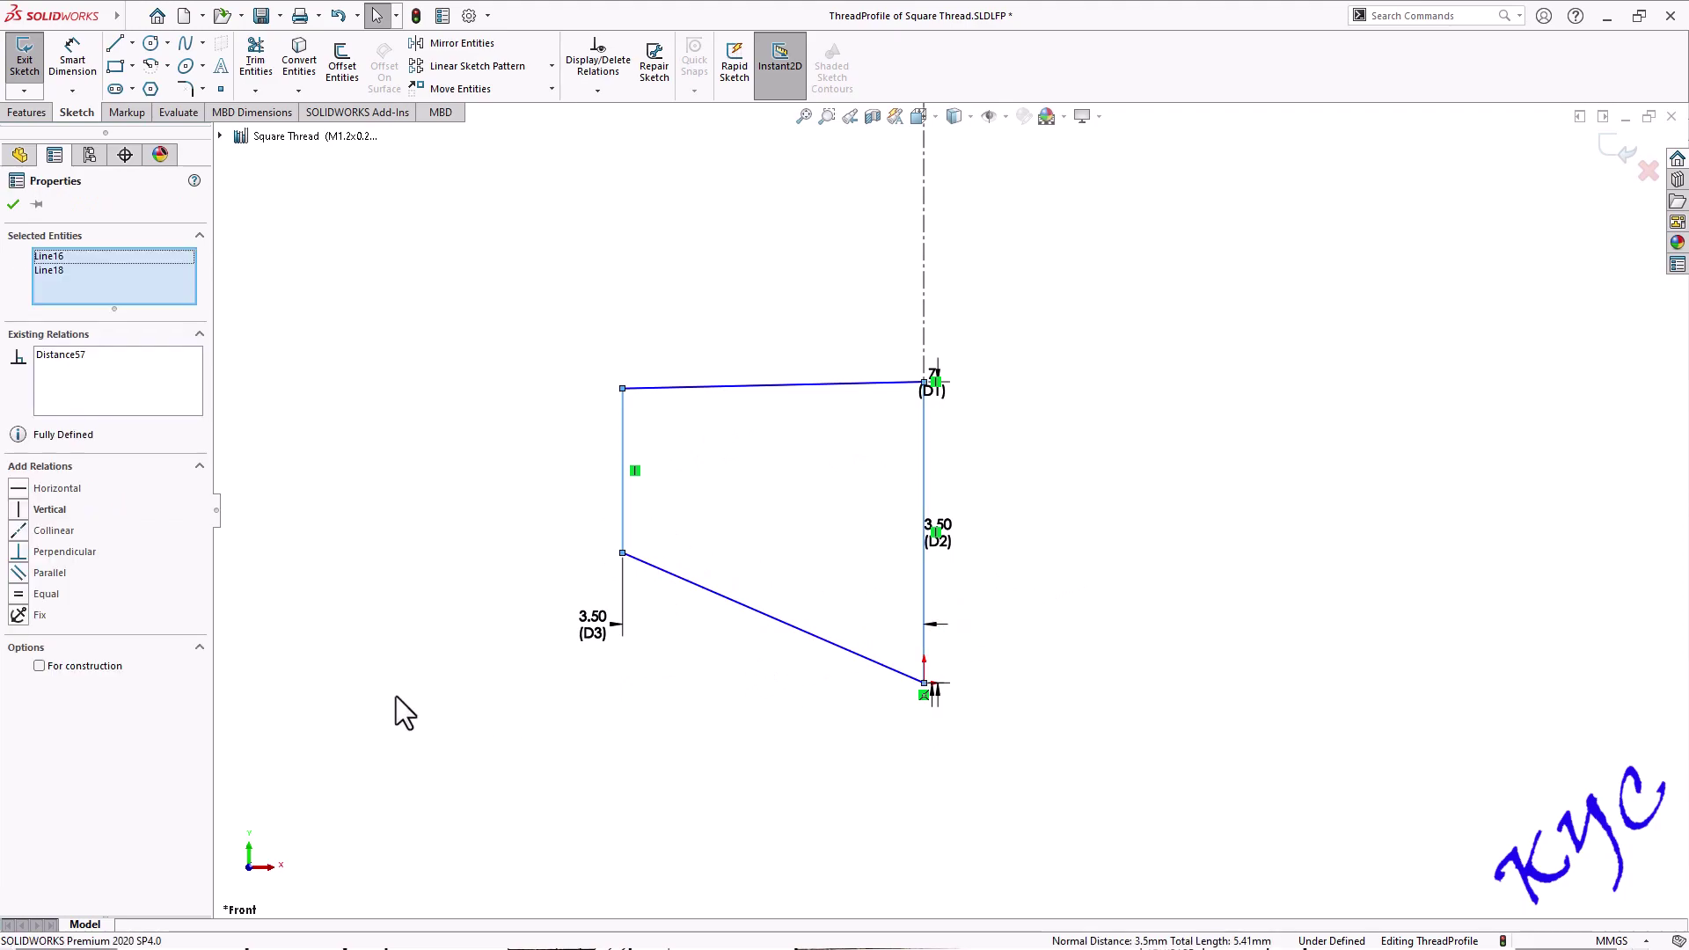
pyautogui.click(20, 594)
pyautogui.click(1028, 563)
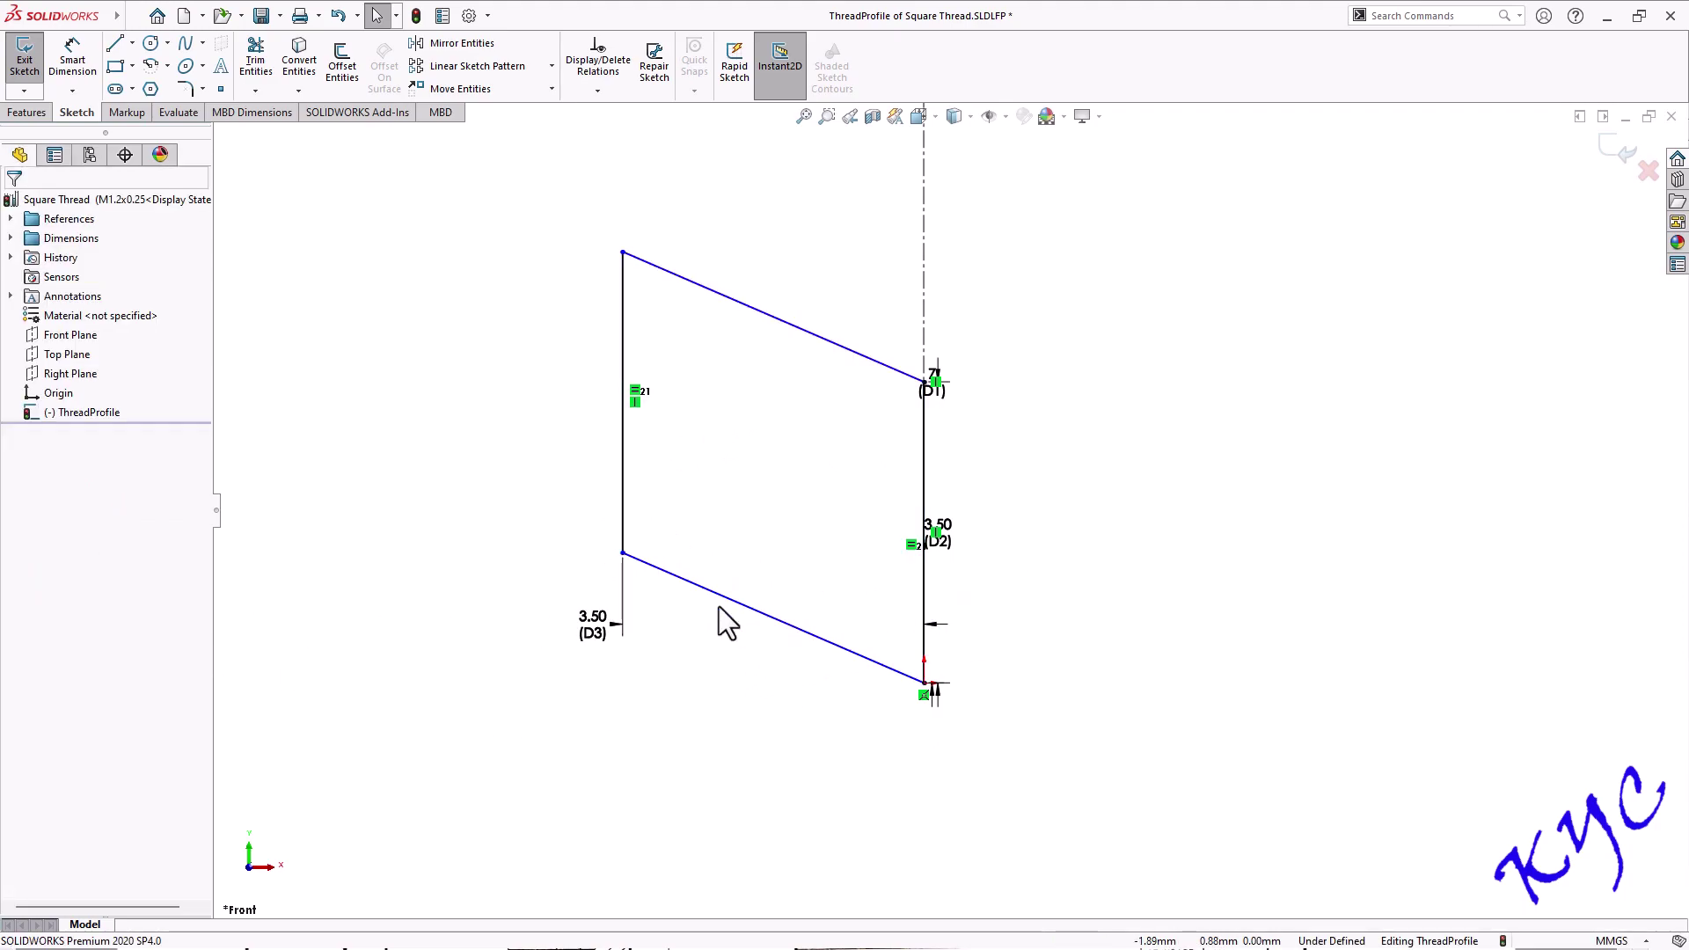
# Add a Horizontal relation between the two endpoints of the profile's lower line
pyautogui.click(623, 554)
pyautogui.keyDown('ctrl'); pyautogui.click(923, 683); pyautogui.keyUp('ctrl')
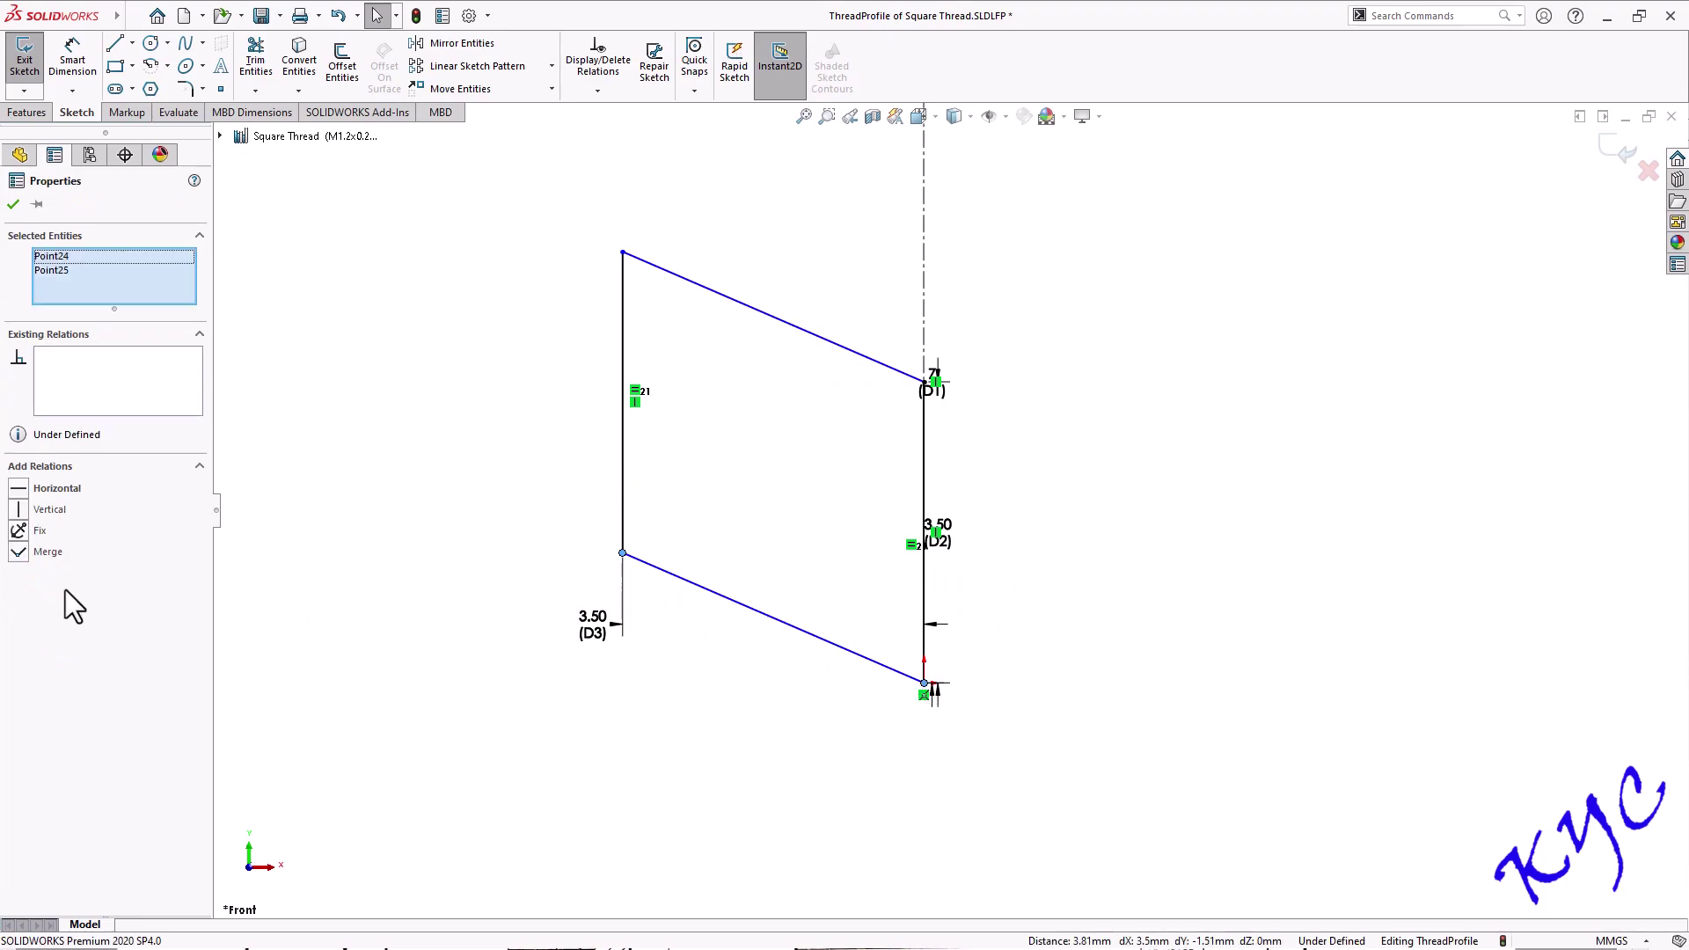
pyautogui.click(35, 489)
pyautogui.click(1050, 542)
# Move the 7 mm and both 3.50 mm dimensions clear of the square profile, and exit the sketch
pyautogui.press('z')
pyautogui.scroll(-2, 984, 425)
pyautogui.scroll(-1, 1069, 514)
pyautogui.moveTo(920, 607); pyautogui.dragTo(994, 611)
pyautogui.moveTo(904, 471); pyautogui.dragTo(1119, 479)
pyautogui.click(1215, 612)
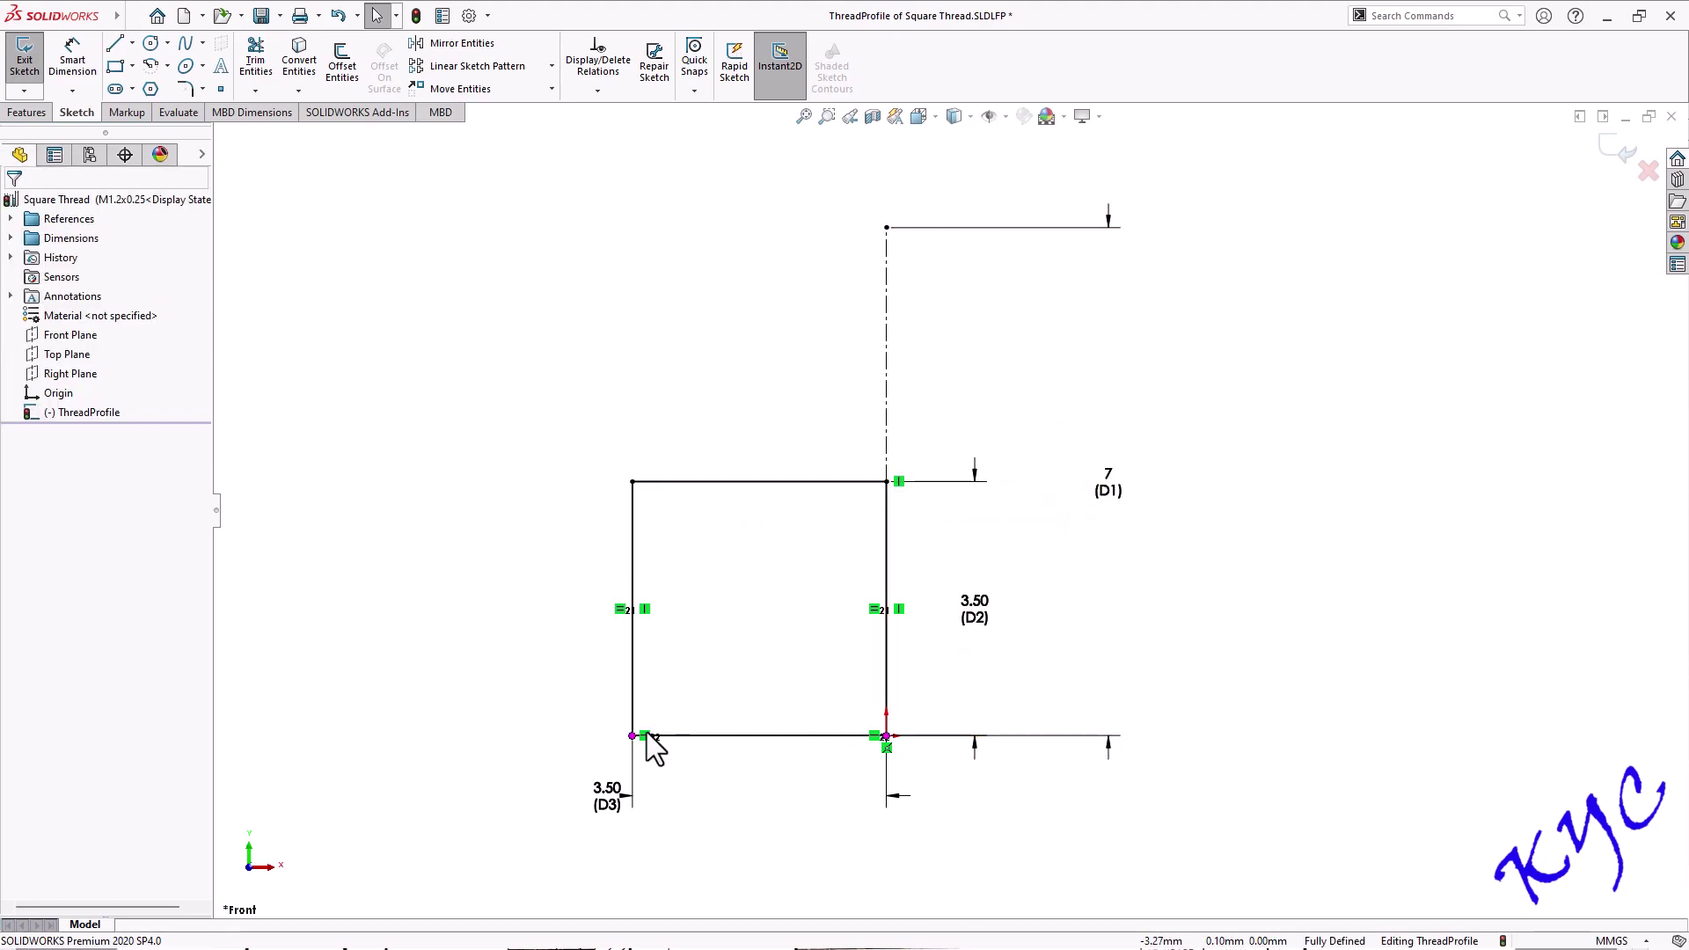
pyautogui.moveTo(609, 796); pyautogui.dragTo(761, 805)
pyautogui.click(1294, 660)
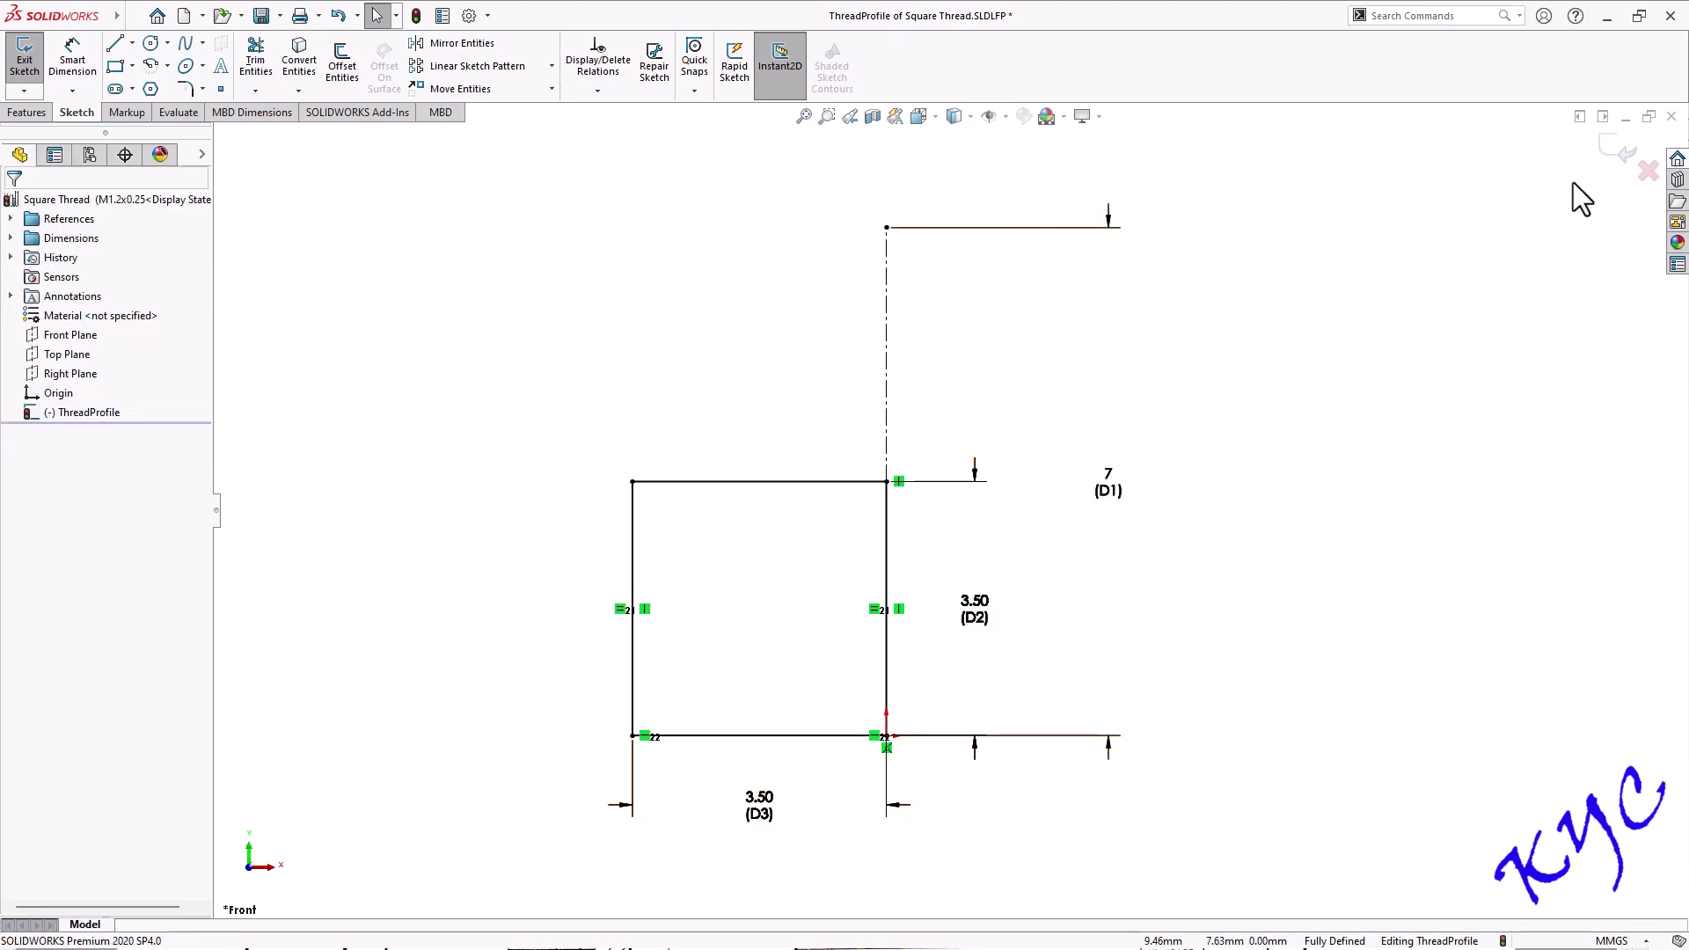
pyautogui.click(1621, 153)
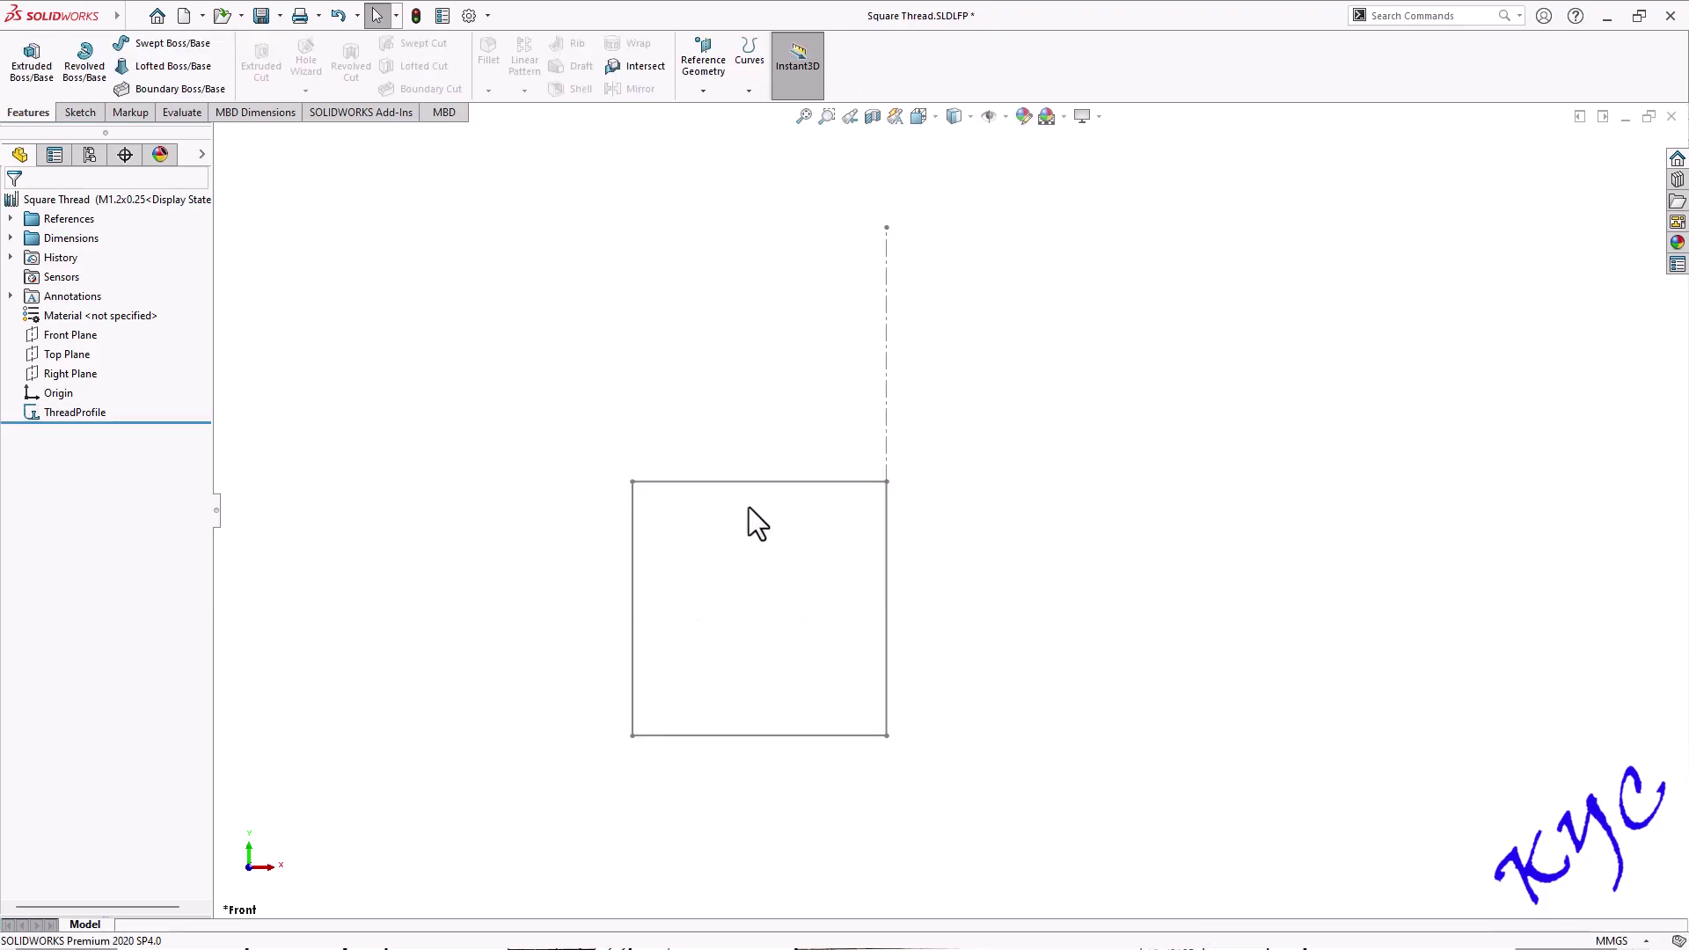
# Change the M1.2x0.25 configuration's name and description to Sq 38 x 7
pyautogui.click(92, 155)
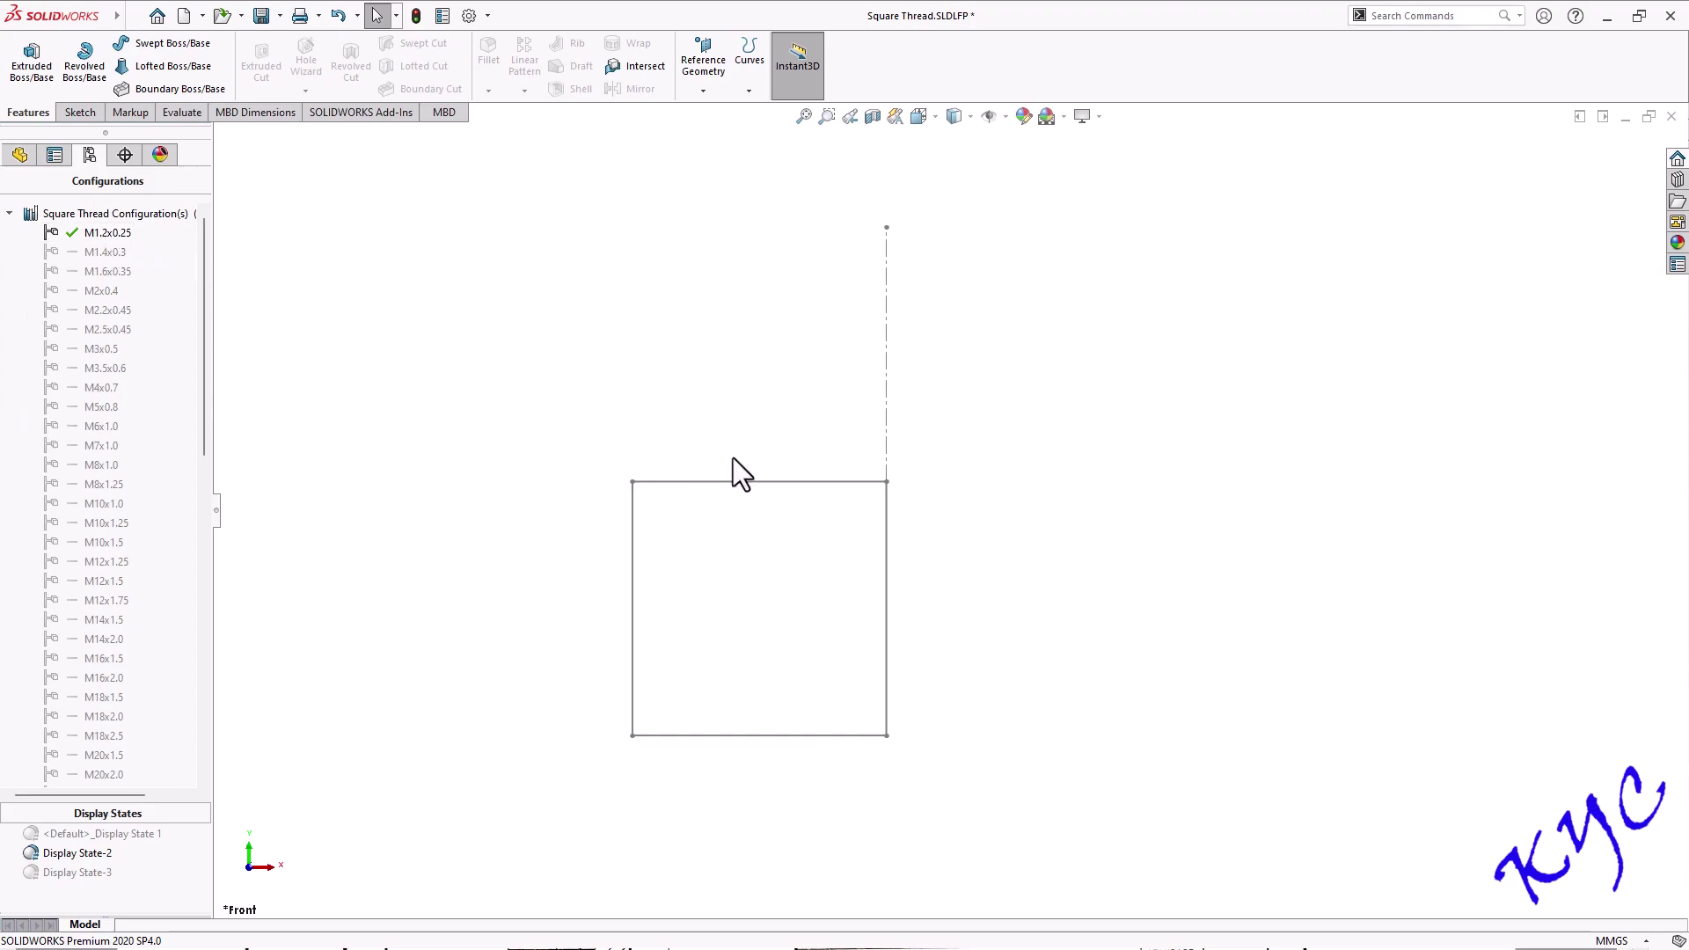
pyautogui.rightClick(102, 235)
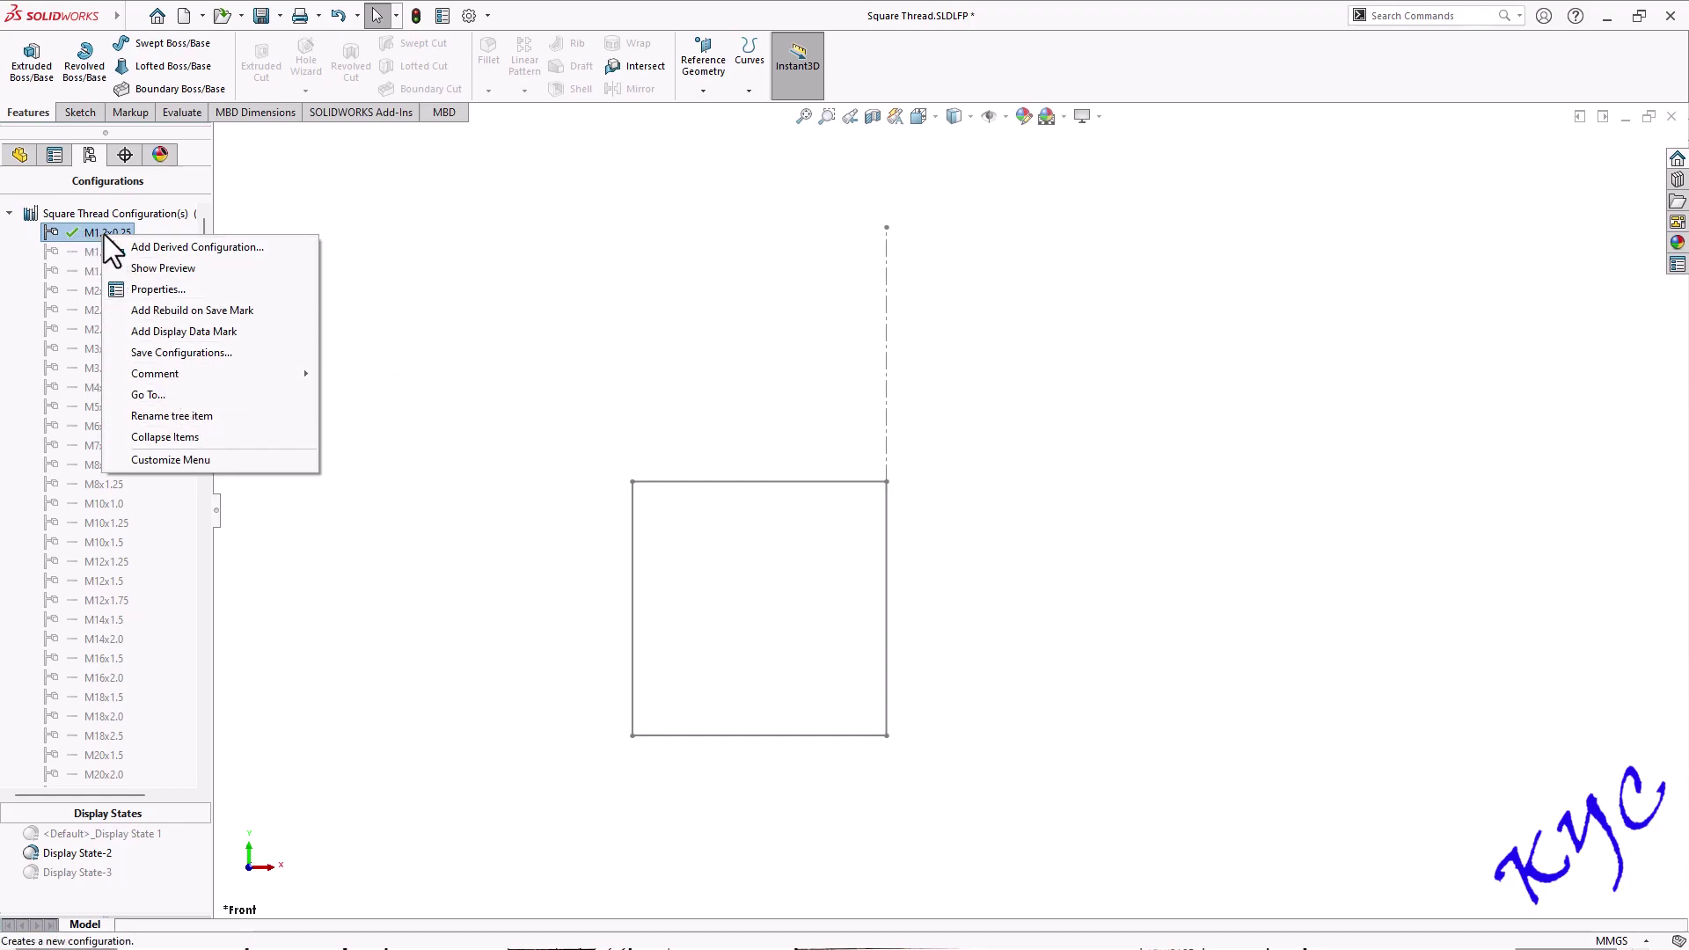
pyautogui.click(151, 285)
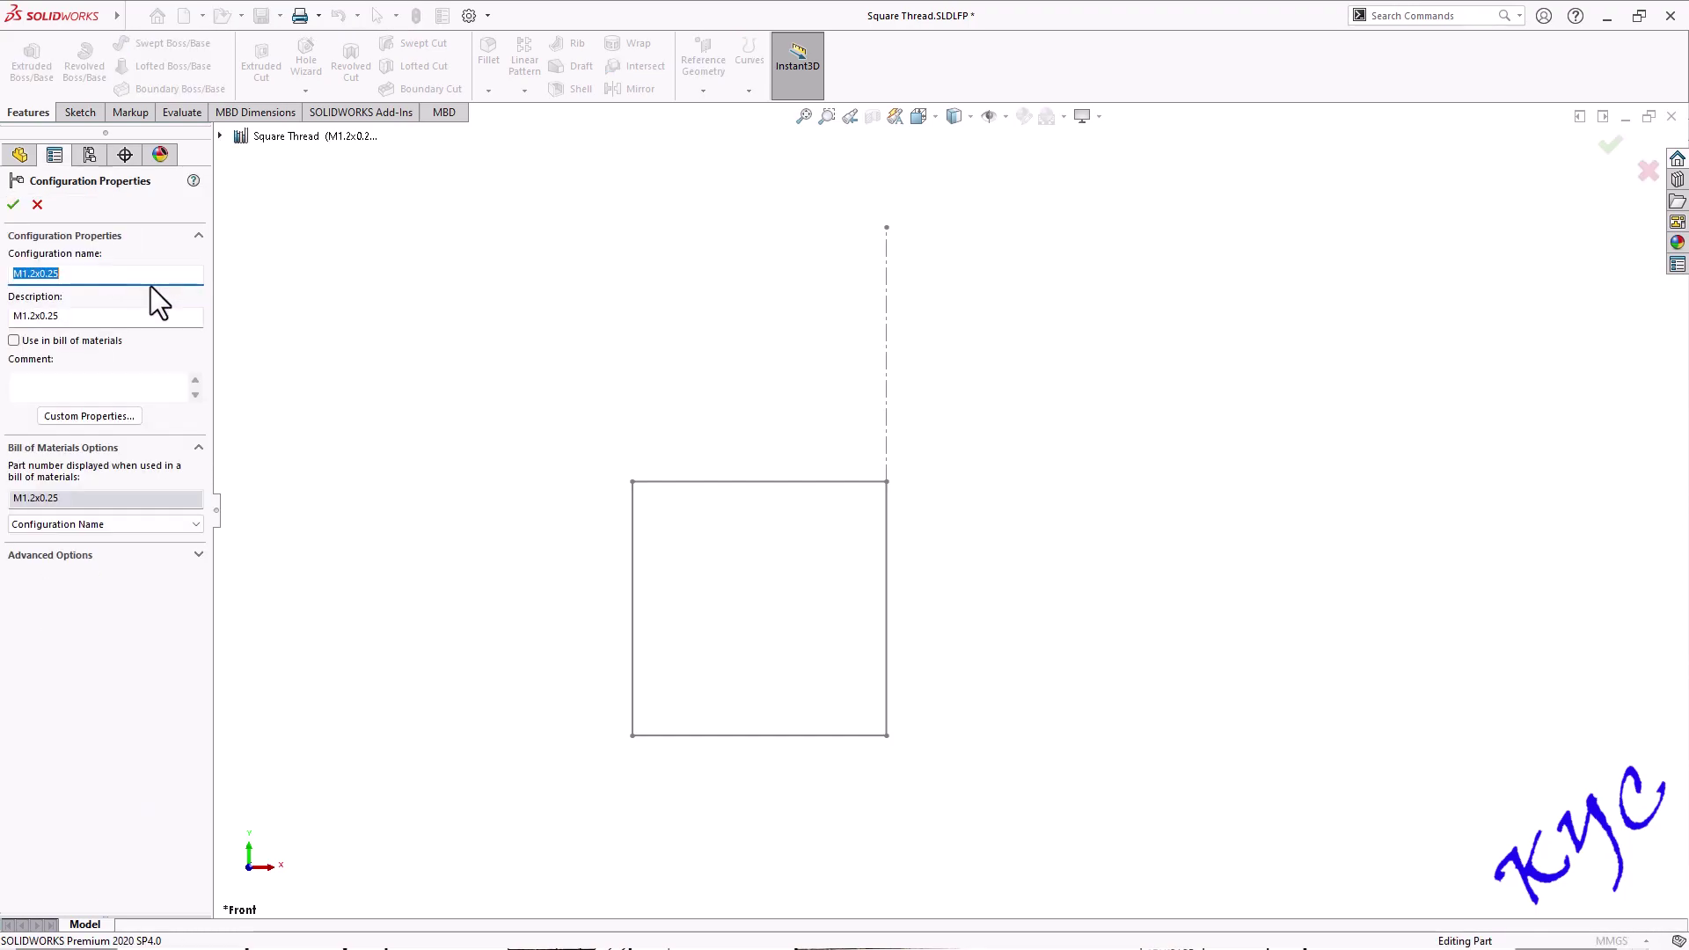
pyautogui.click(27, 276)
pyautogui.moveTo(36, 275); pyautogui.dragTo(5, 276)
pyautogui.moveTo(65, 274); pyautogui.dragTo(54, 275)
pyautogui.moveTo(77, 273); pyautogui.dragTo(9, 273)
pyautogui.hotkey('ctrl', 'c')
pyautogui.moveTo(182, 316); pyautogui.dragTo(14, 316)
pyautogui.hotkey('ctrl', 'v')
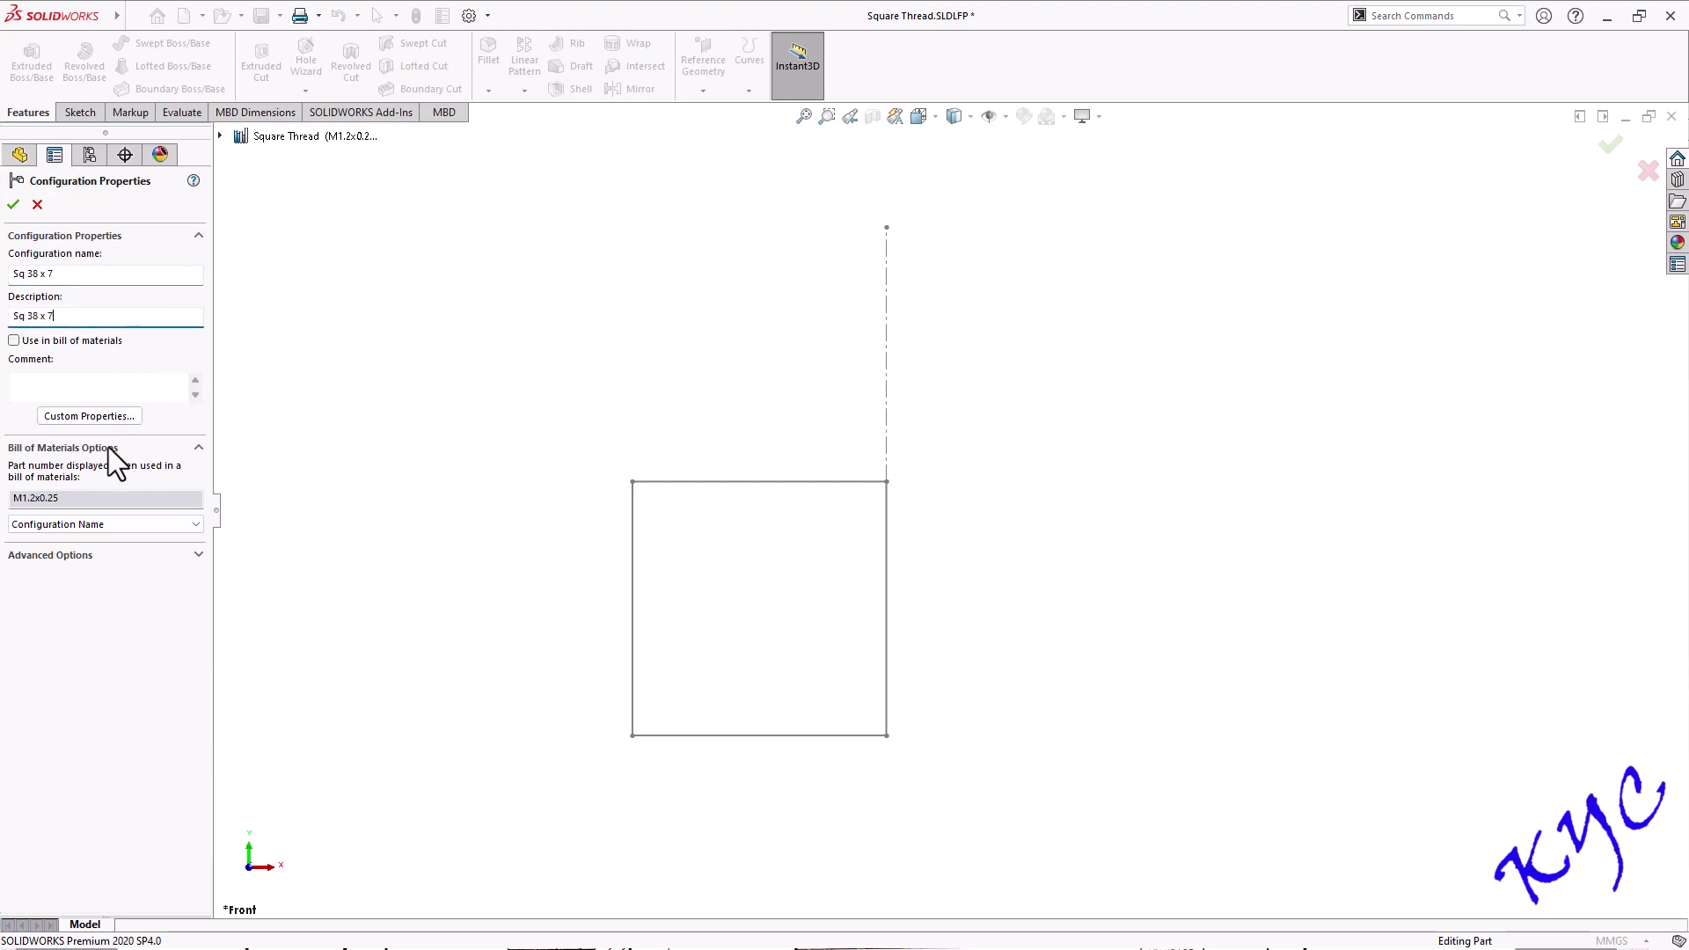
# Update the bill of materials part number using the Configuration Name option, apply the configuration properties and save Square Thread.SLDLFP
pyautogui.click(71, 499)
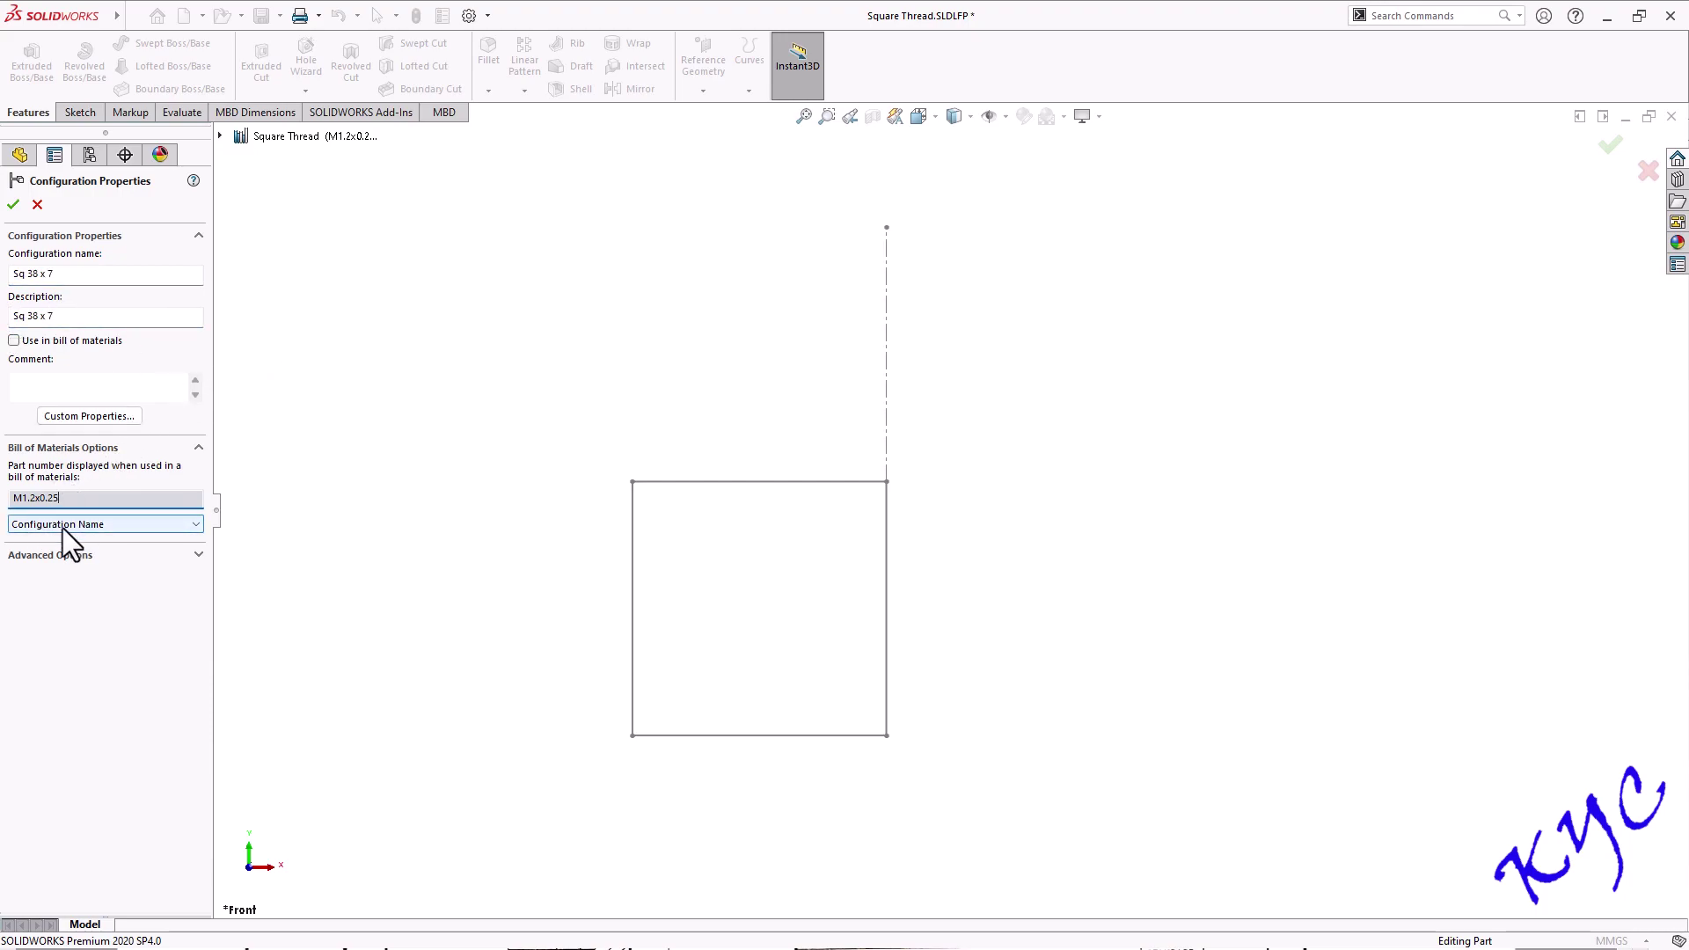
pyautogui.click(62, 525)
pyautogui.click(61, 544)
pyautogui.click(56, 528)
pyautogui.click(51, 549)
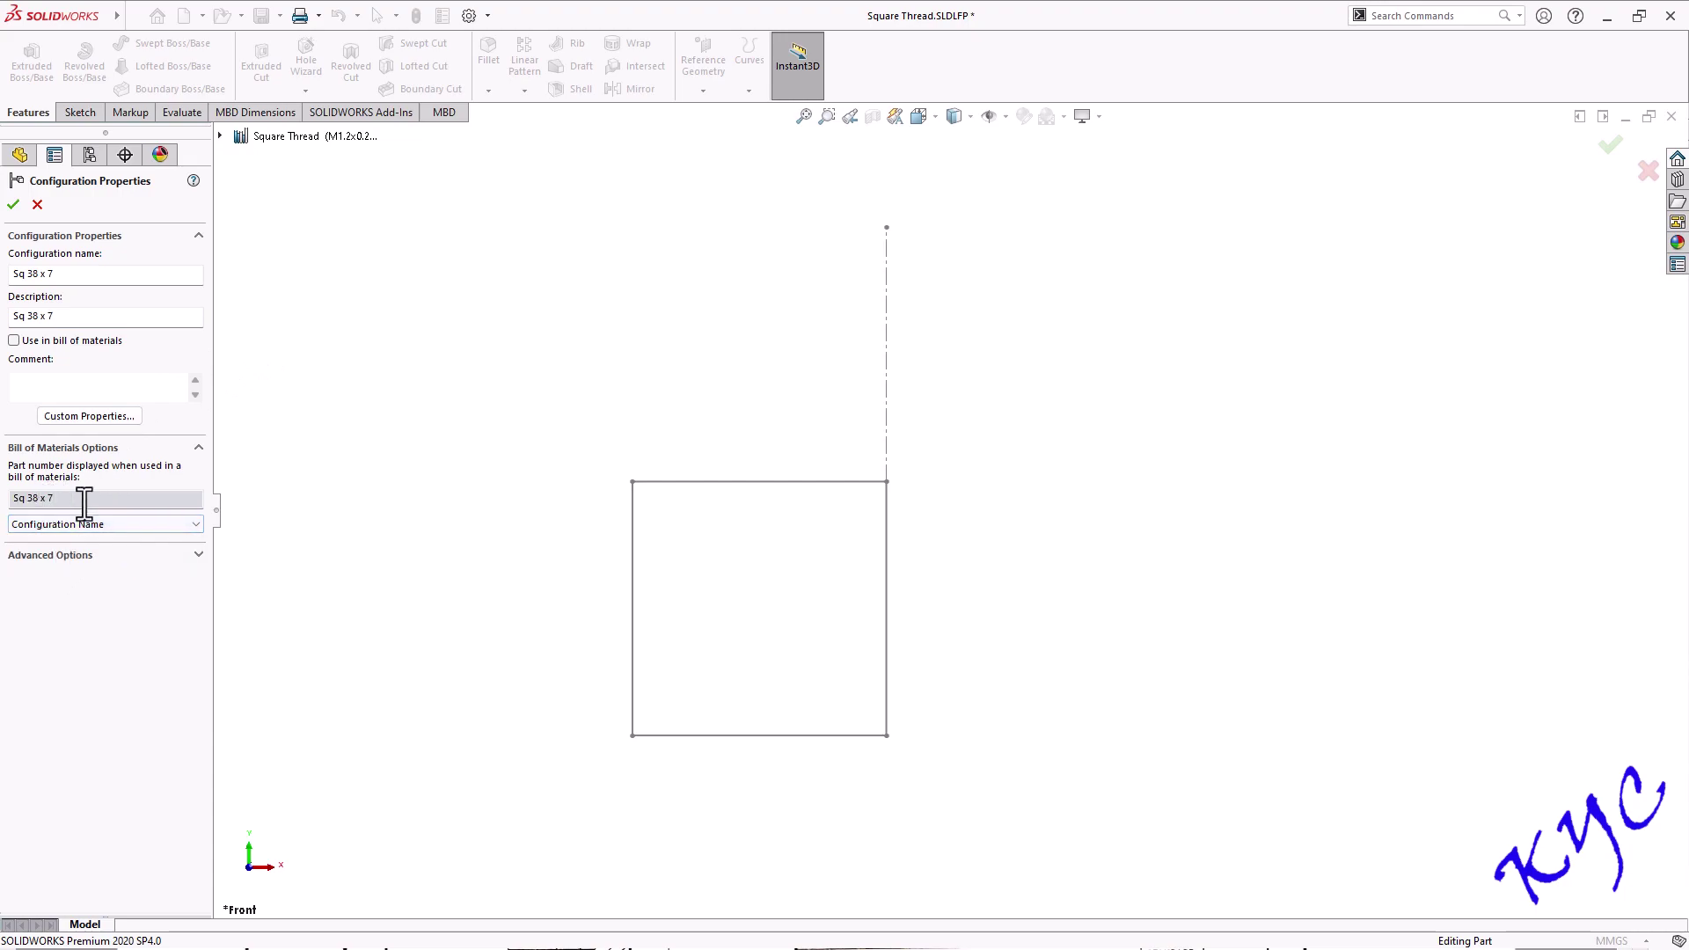
pyautogui.click(13, 206)
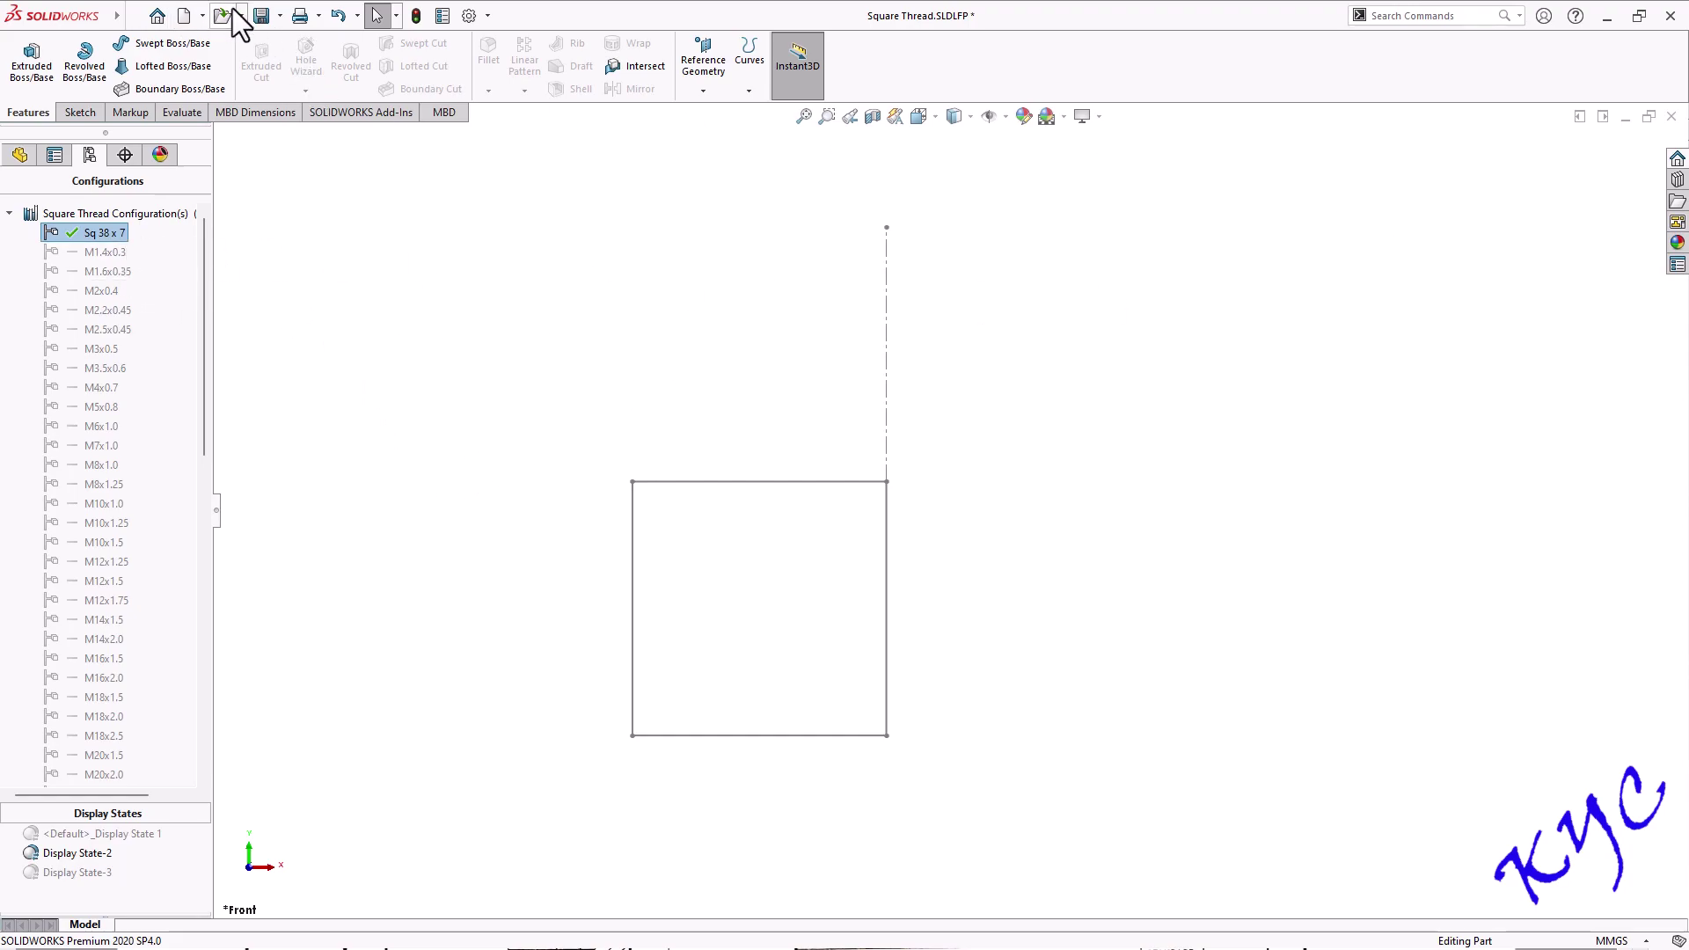
pyautogui.click(262, 15)
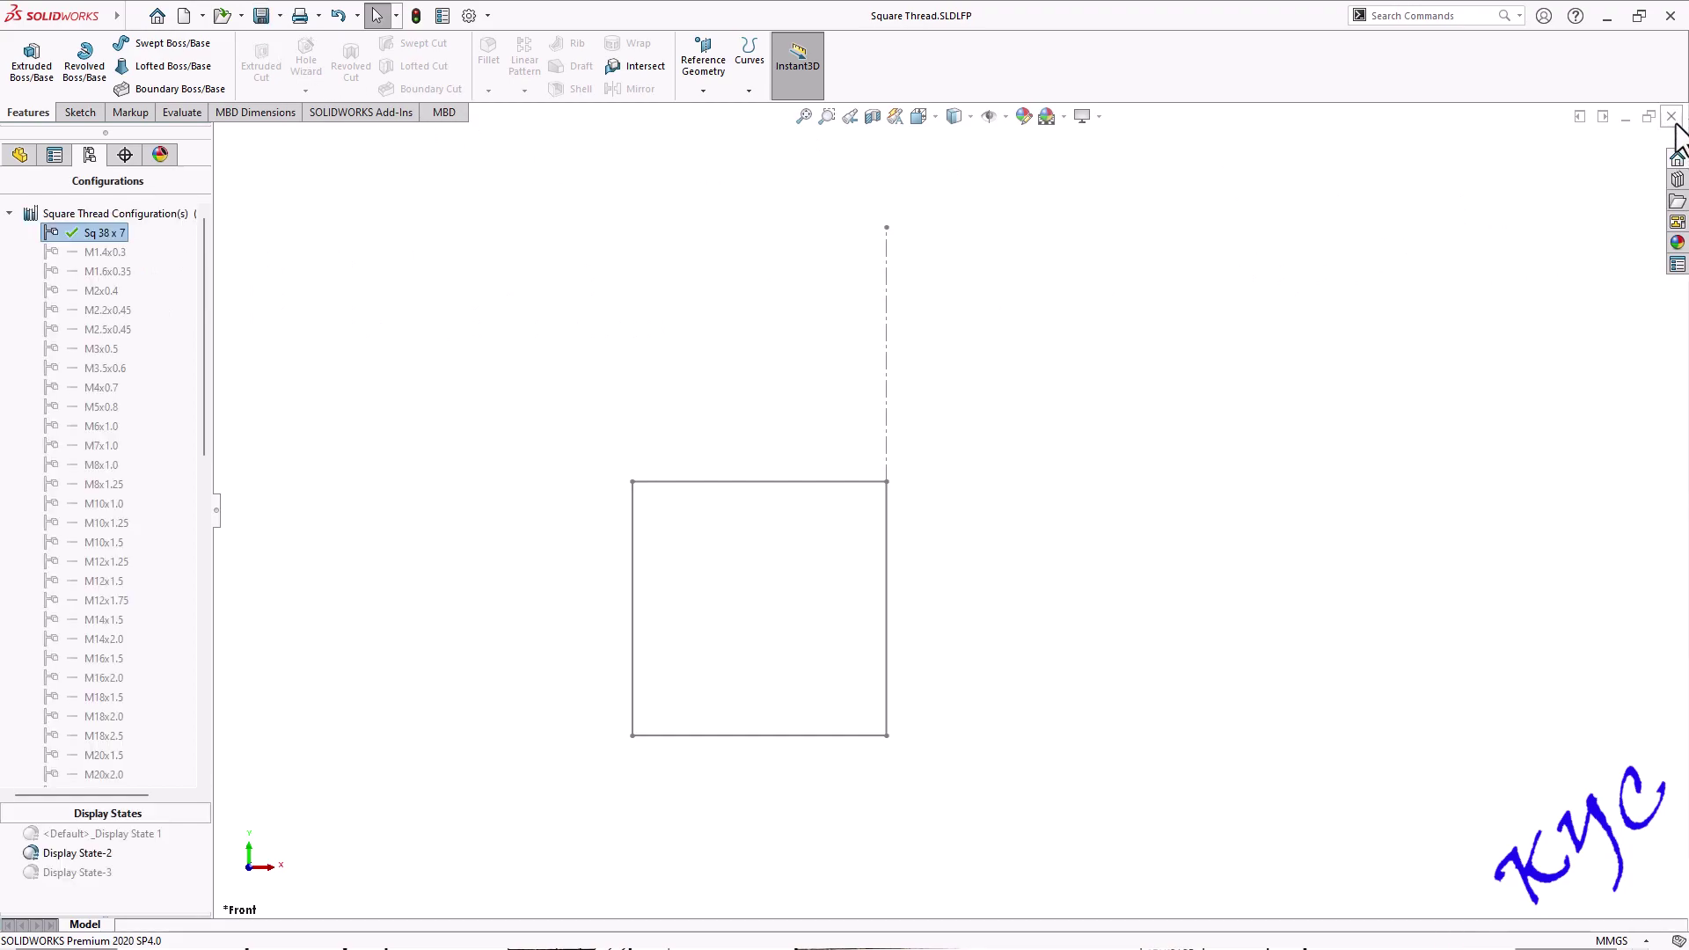
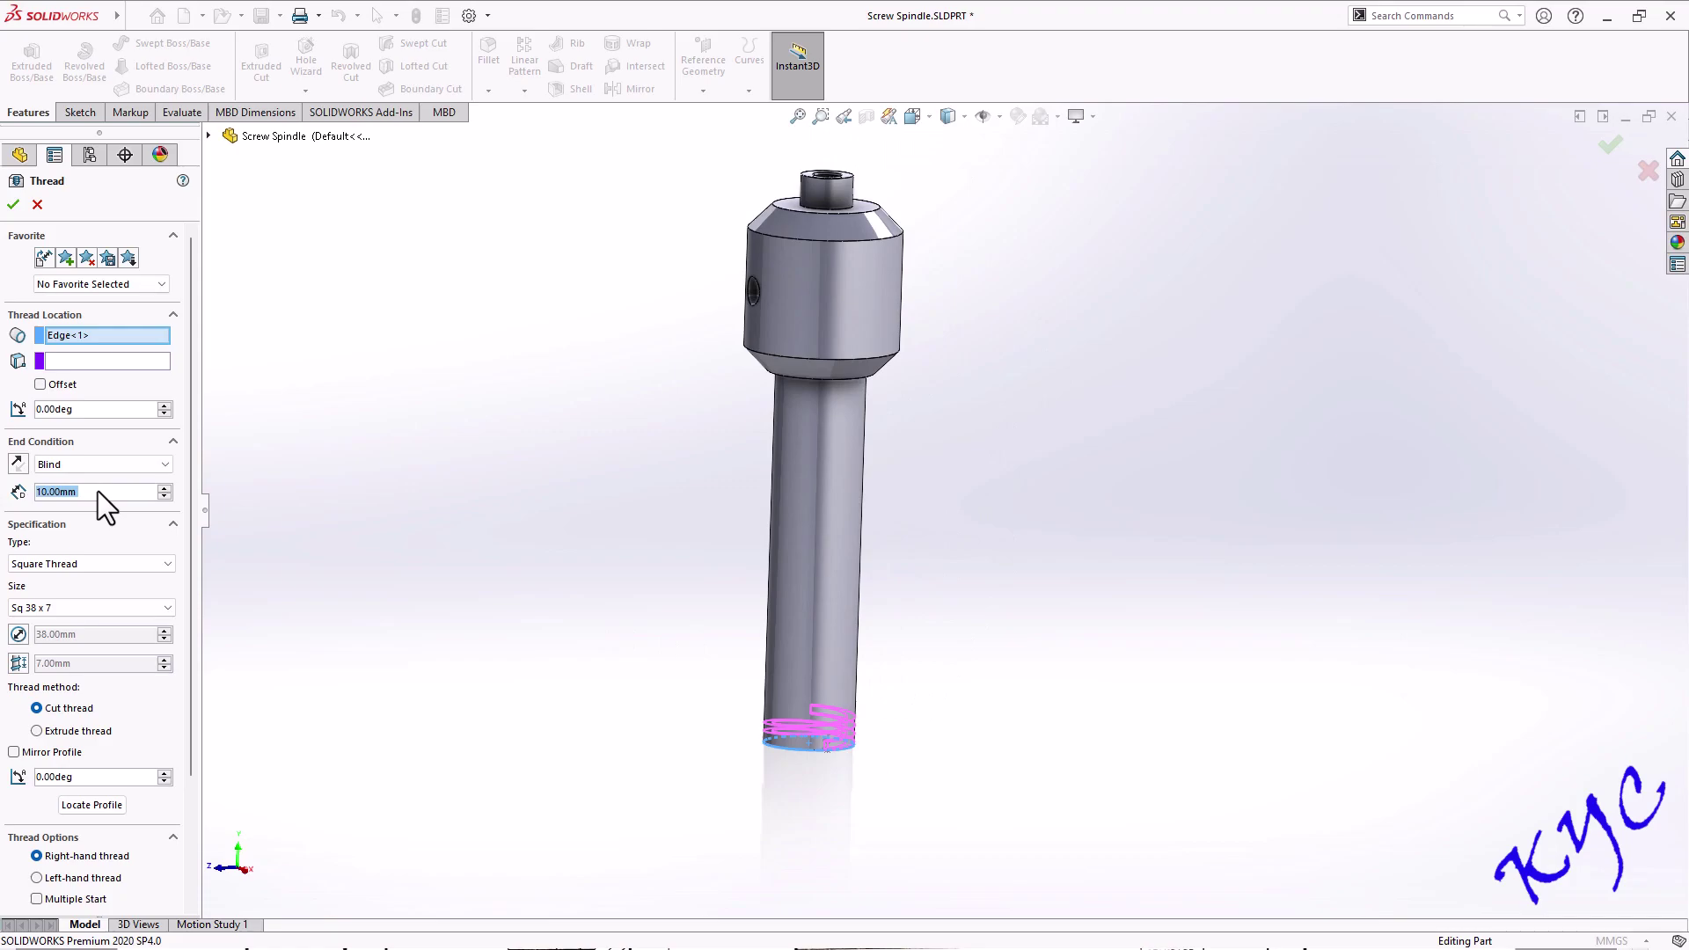
# Set the Screw Spindle's blind cut thread length to 154 mm
pyautogui.press('Return')
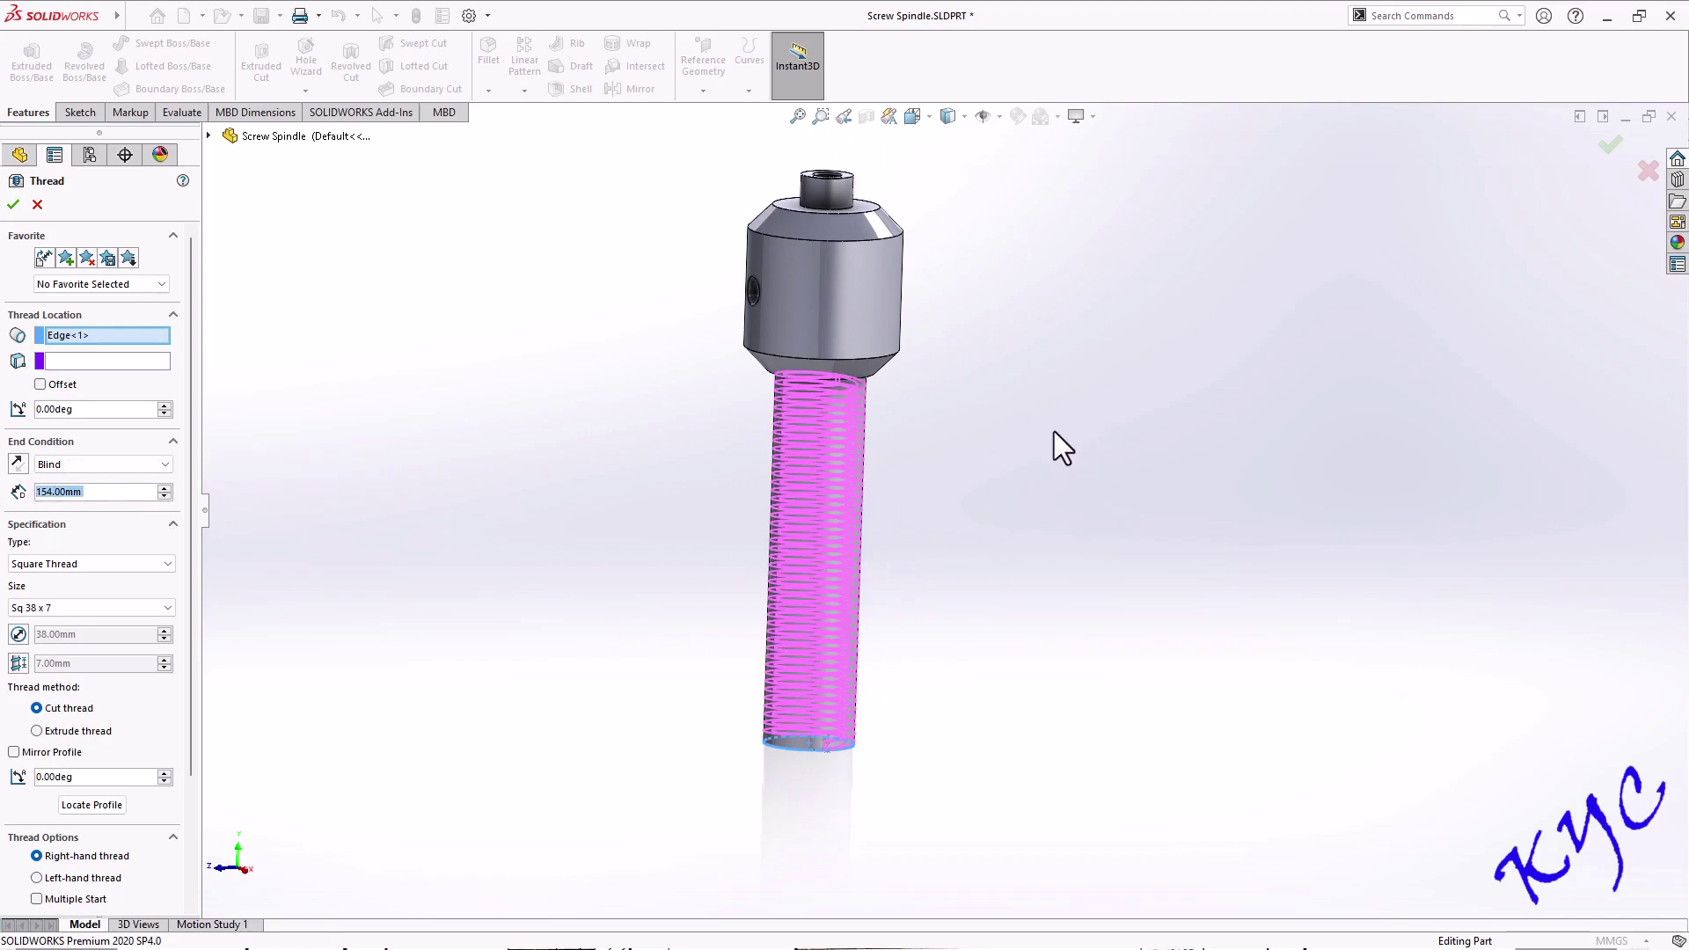
pyautogui.moveTo(990, 454); pyautogui.dragTo(1060, 434, button='middle')
pyautogui.scroll(-5, 859, 735)
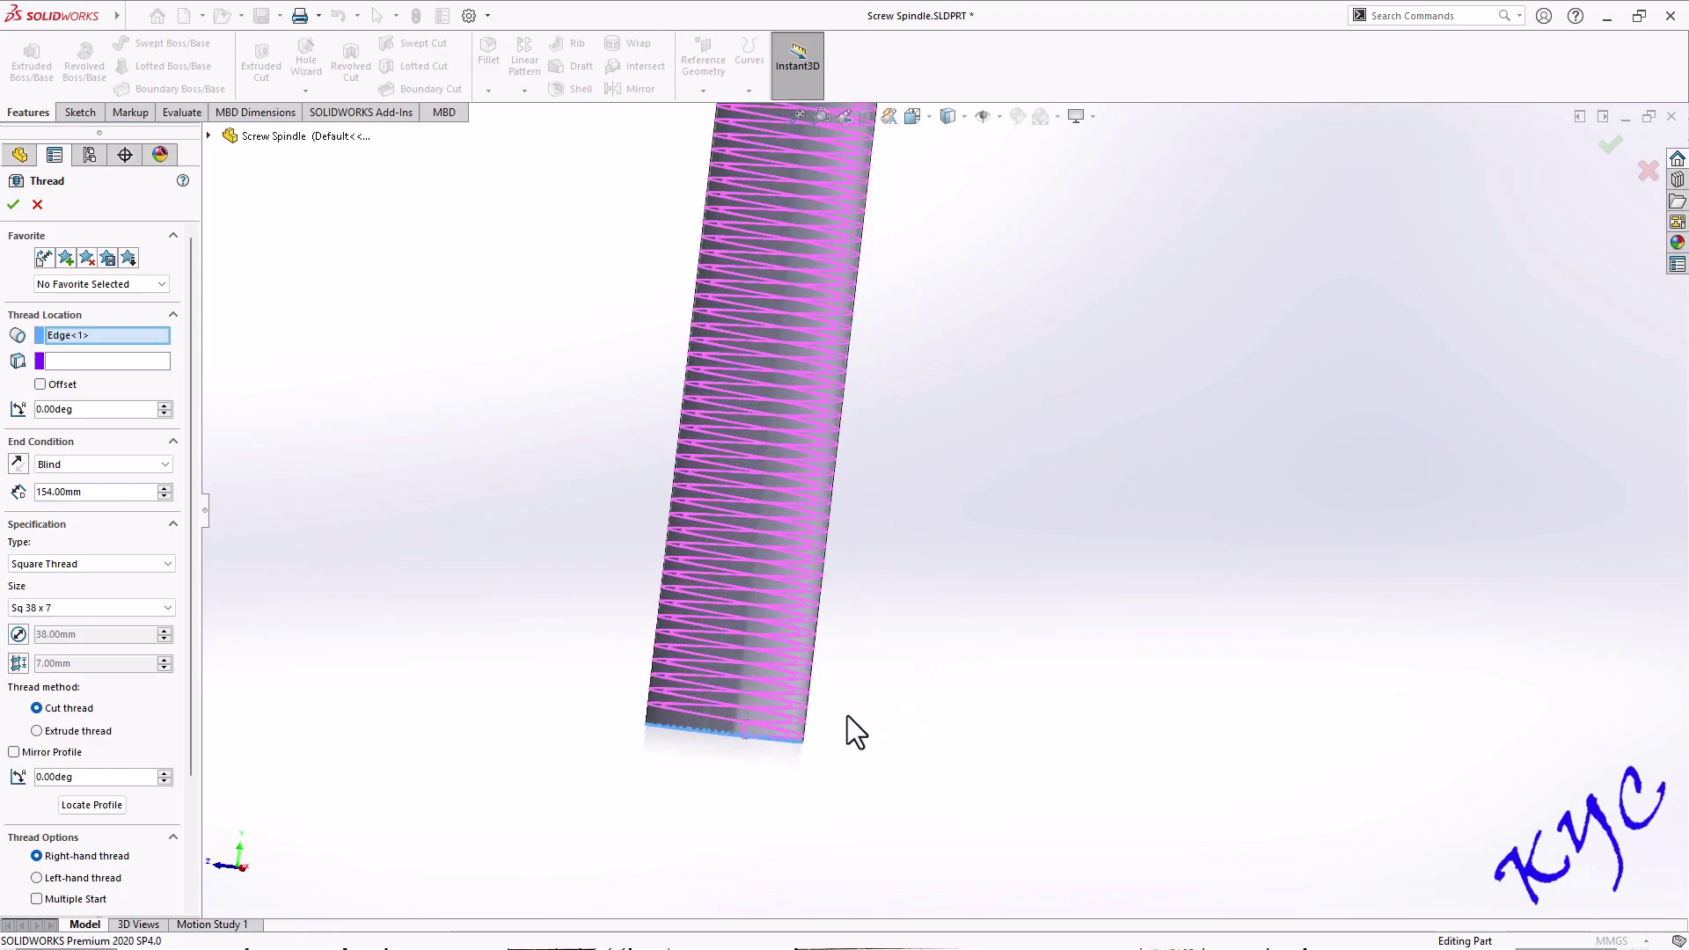
pyautogui.scroll(-3, 784, 714)
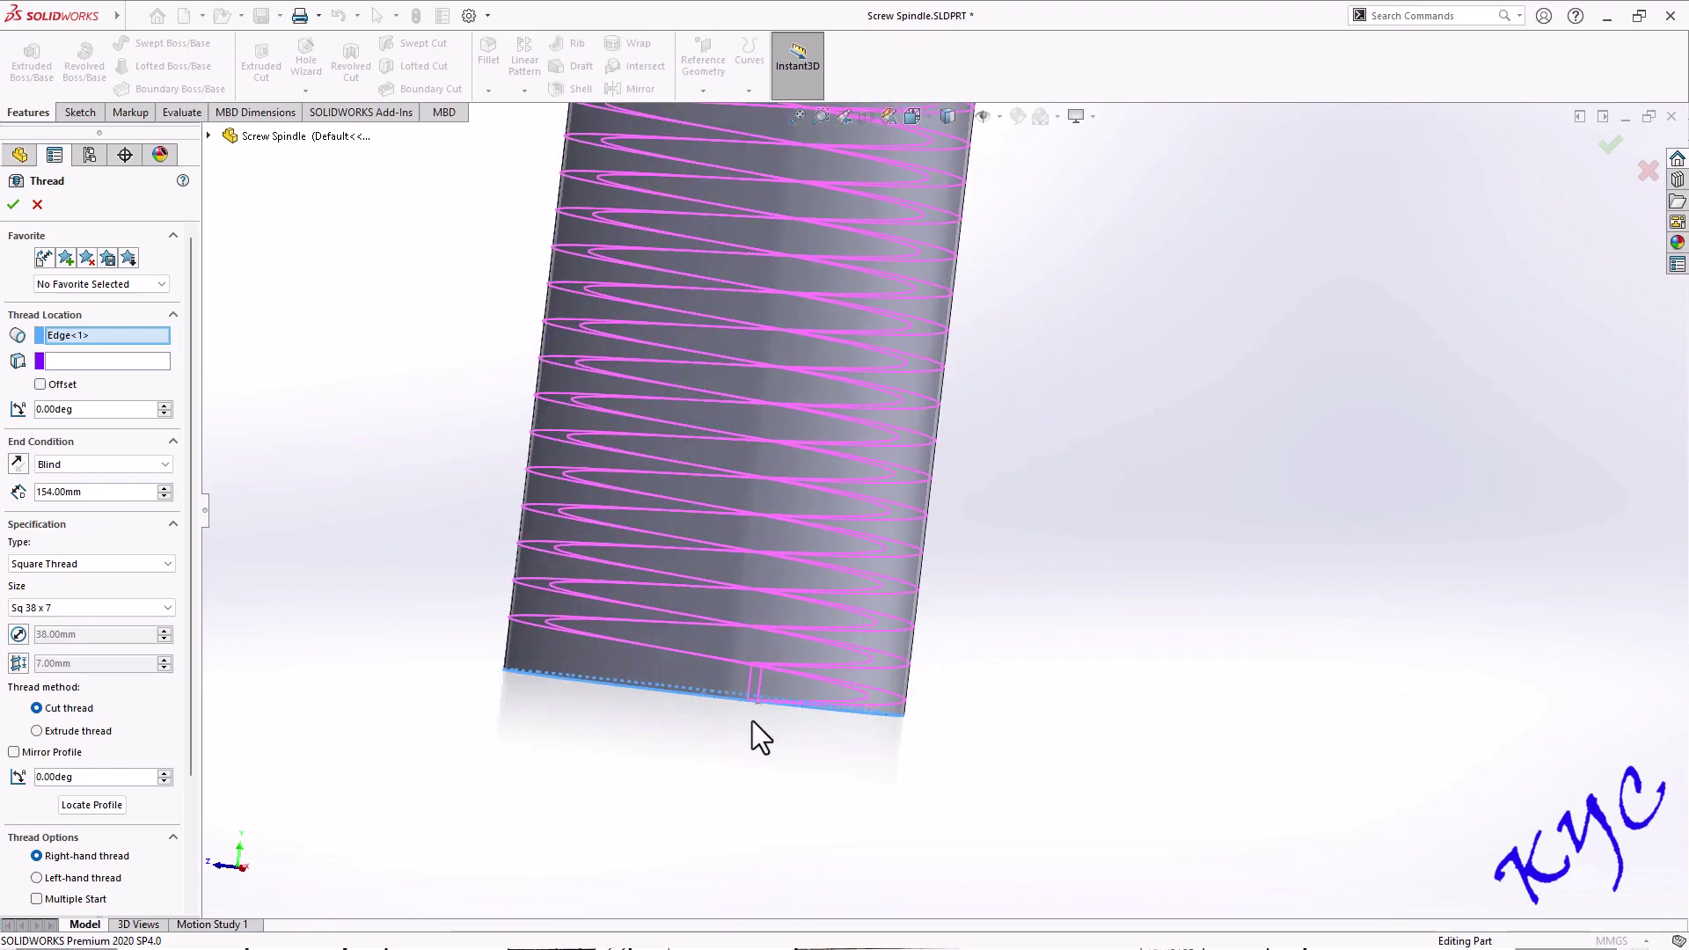
# Offset the thread's start by 3.5 mm and reverse the offset so the thread begins beyond the spindle's end edge
pyautogui.click(58, 388)
pyautogui.write('3.5')
pyautogui.press('Return')
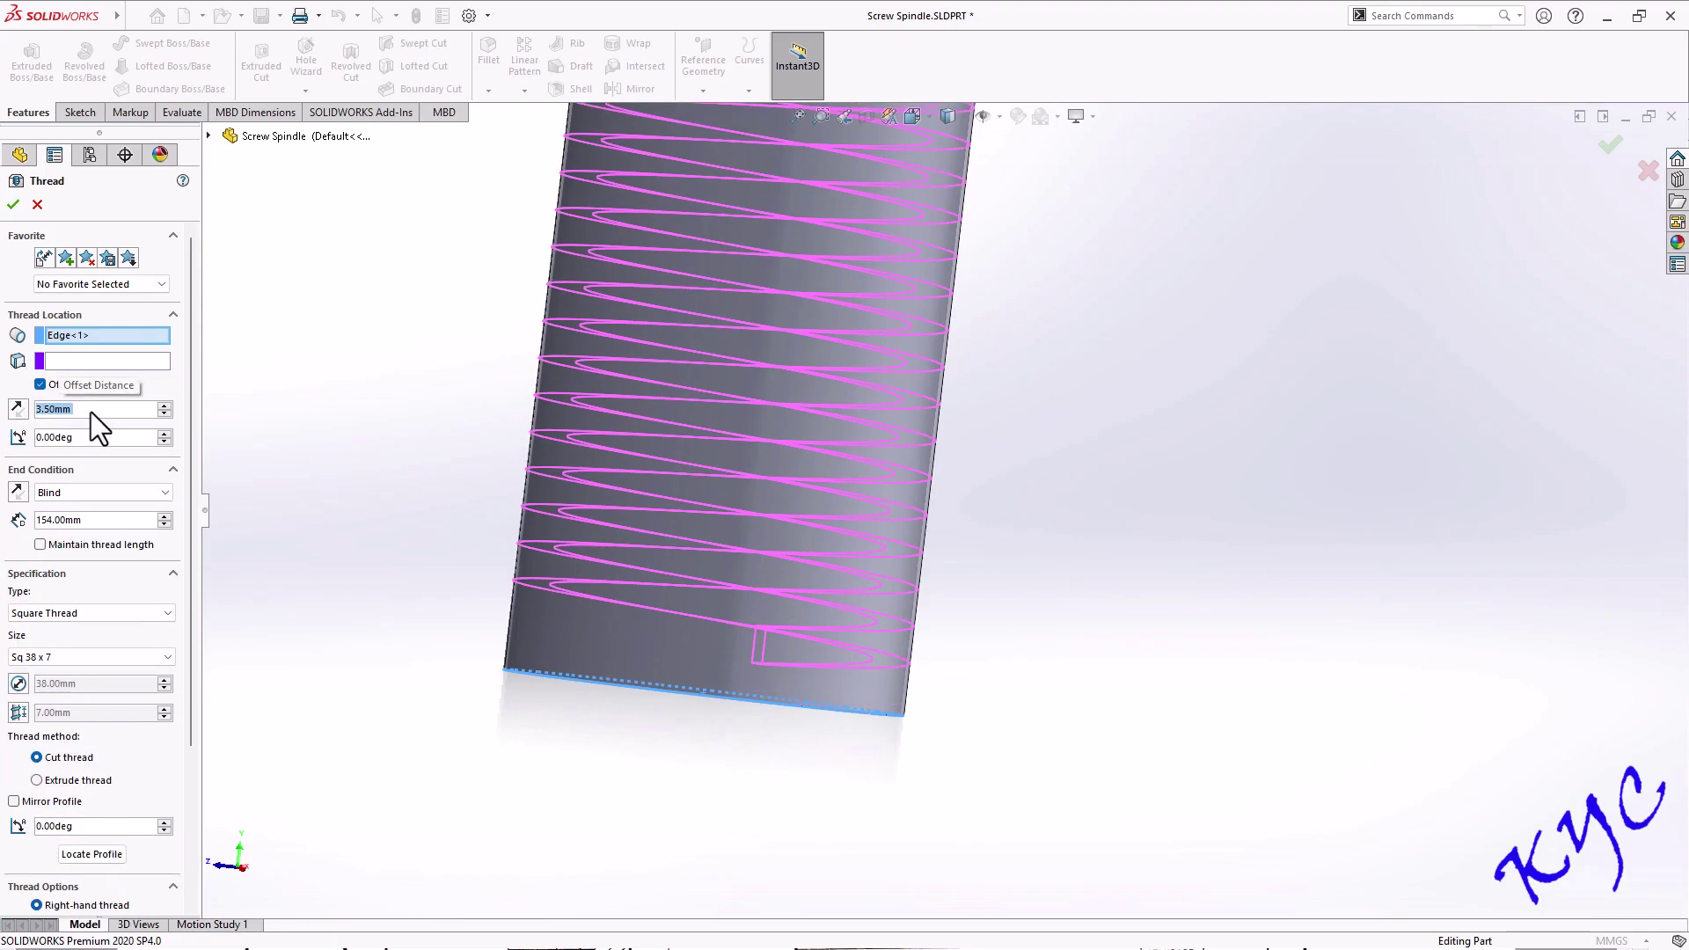
pyautogui.click(17, 409)
pyautogui.moveTo(1064, 545); pyautogui.dragTo(837, 621, button='middle')
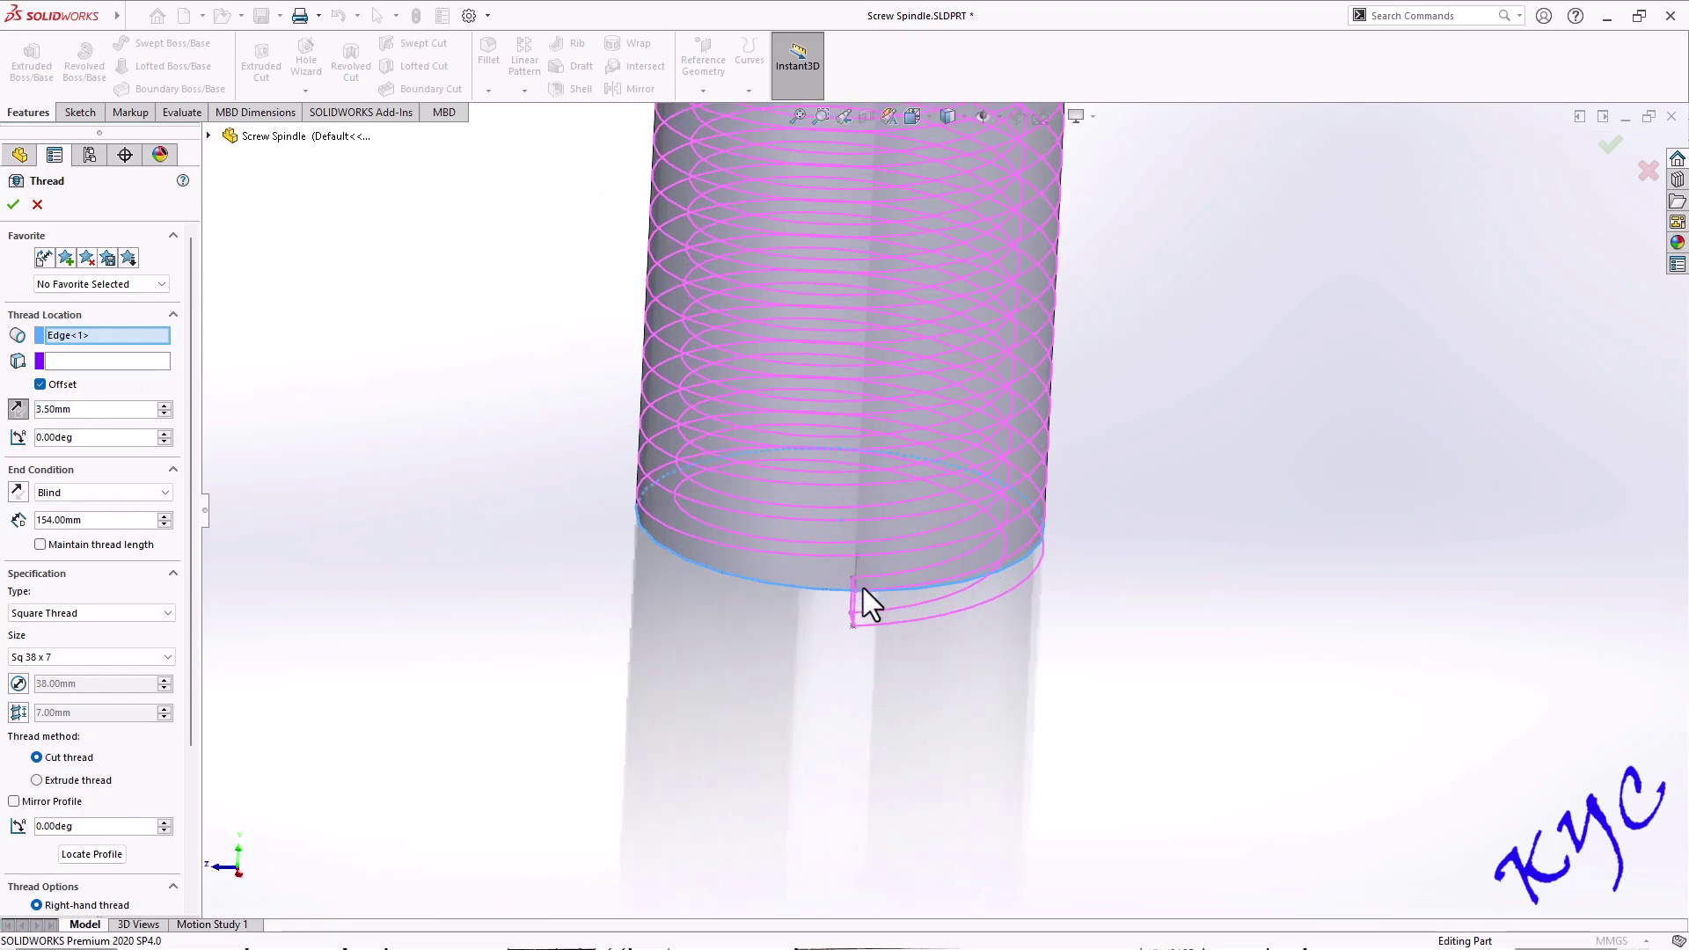
pyautogui.scroll(5, 966, 404)
pyautogui.scroll(-4, 1045, 377)
pyautogui.moveTo(1045, 378); pyautogui.dragTo(1014, 357, button='middle')
pyautogui.hotkey('ctrl', '1')
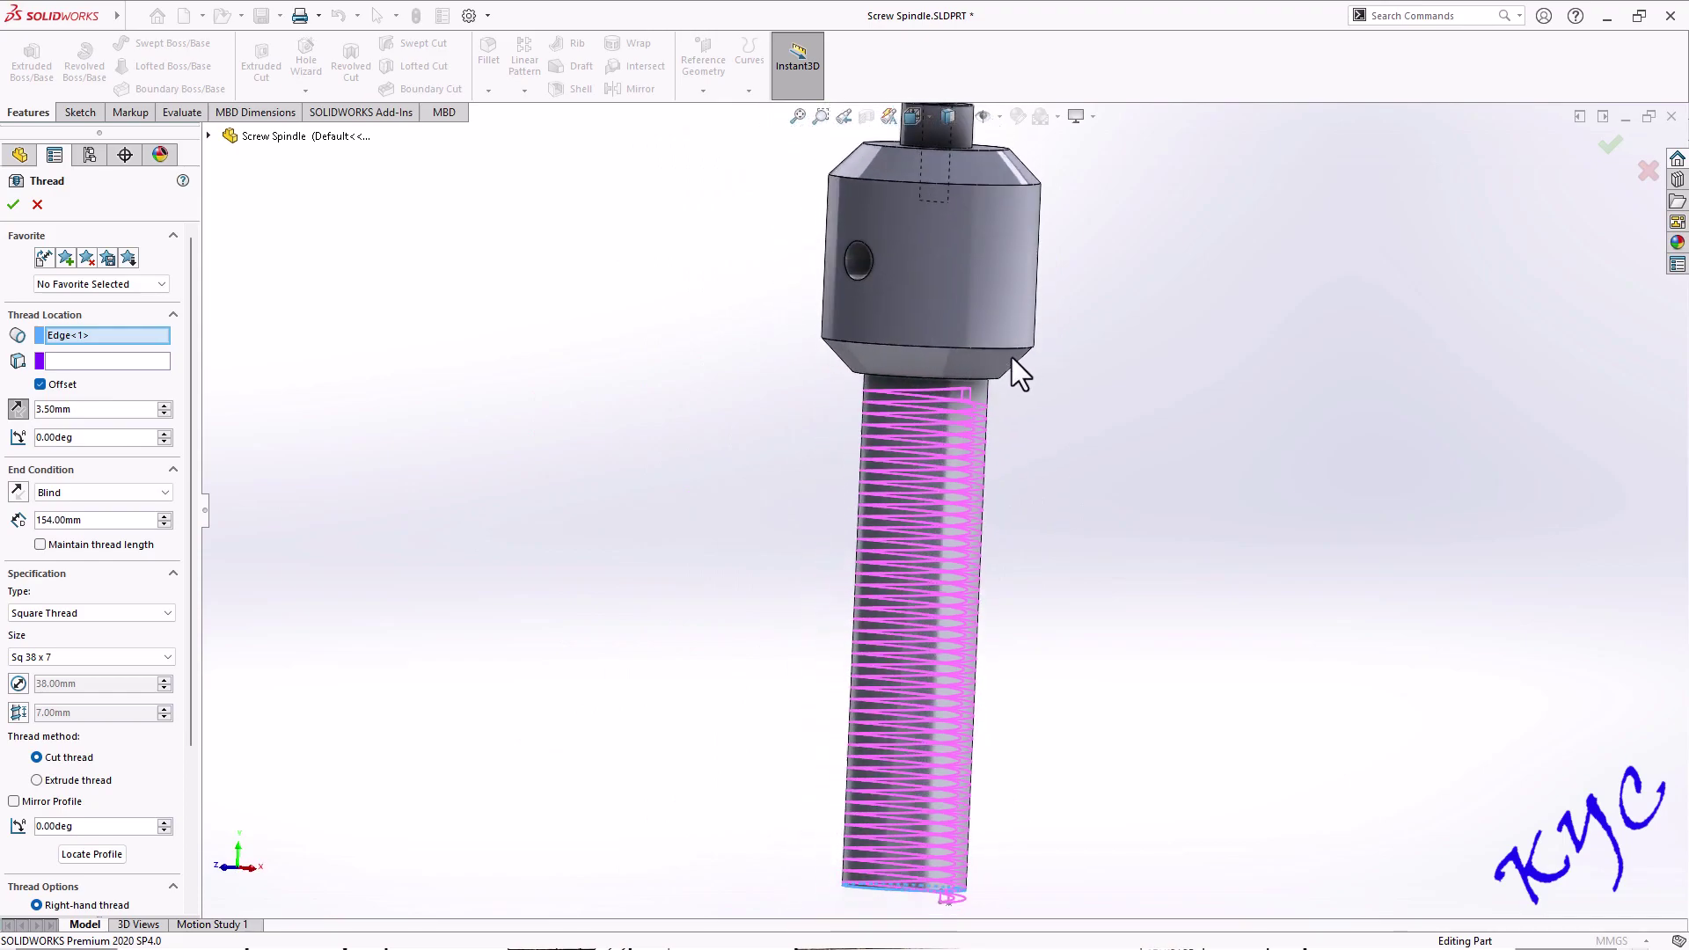
pyautogui.scroll(-2, 999, 416)
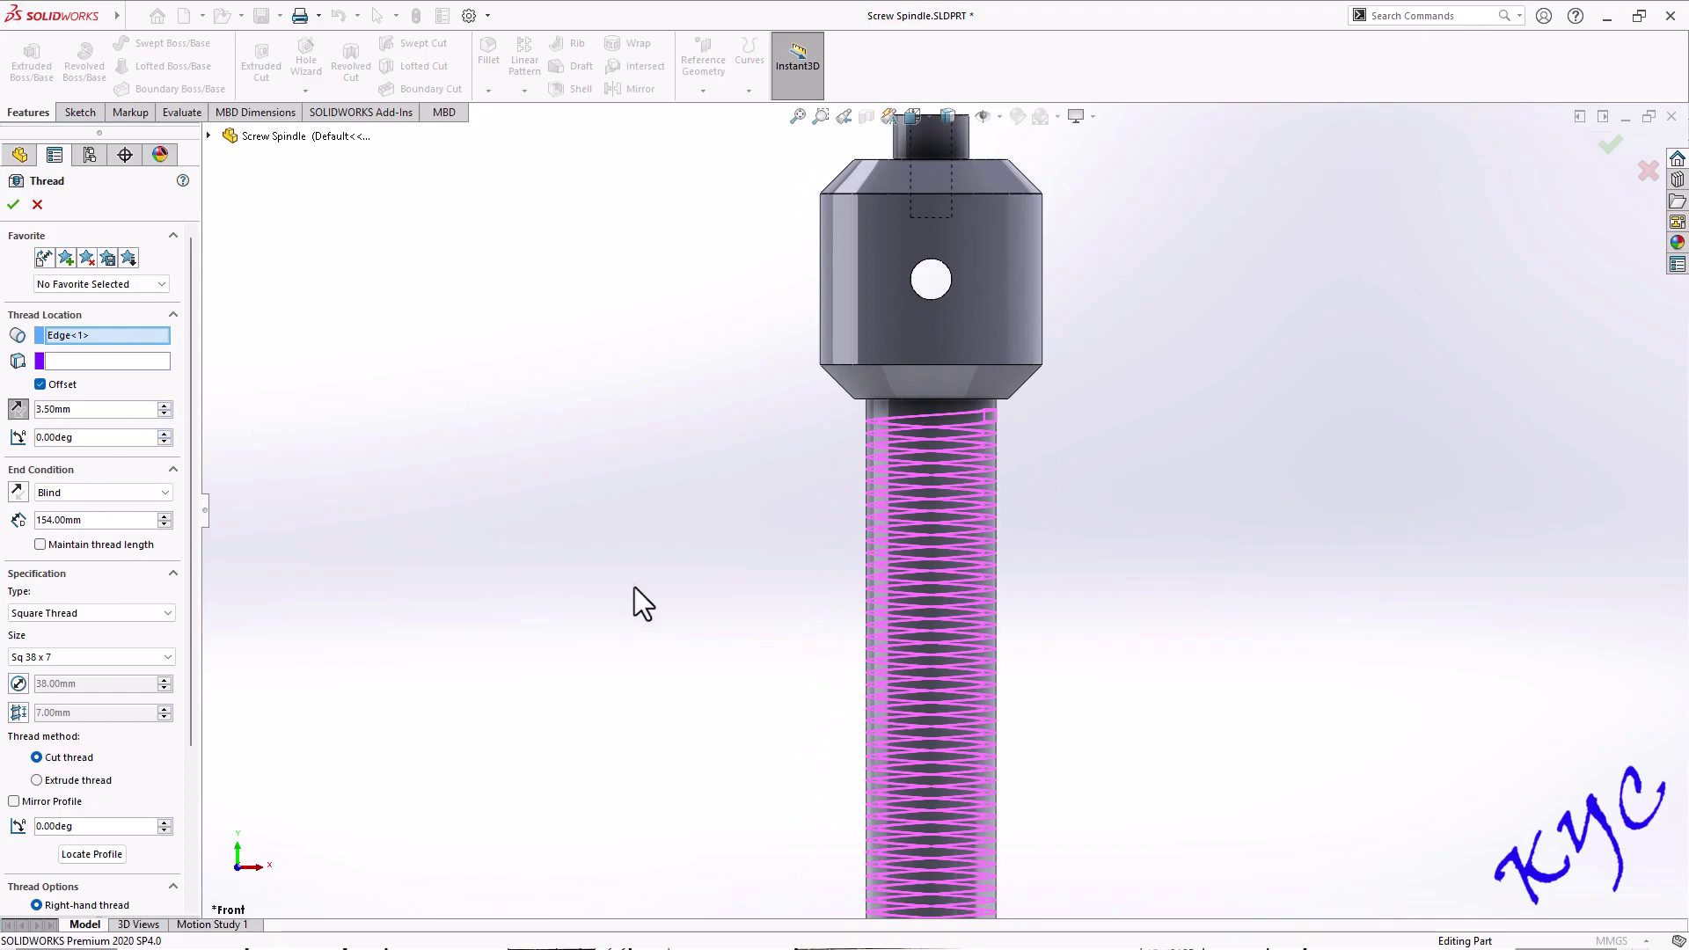
# Temporarily turn off the thread's start offset to compare the thread preview at the collar and at the shank's end edge
pyautogui.scroll(2, 922, 534)
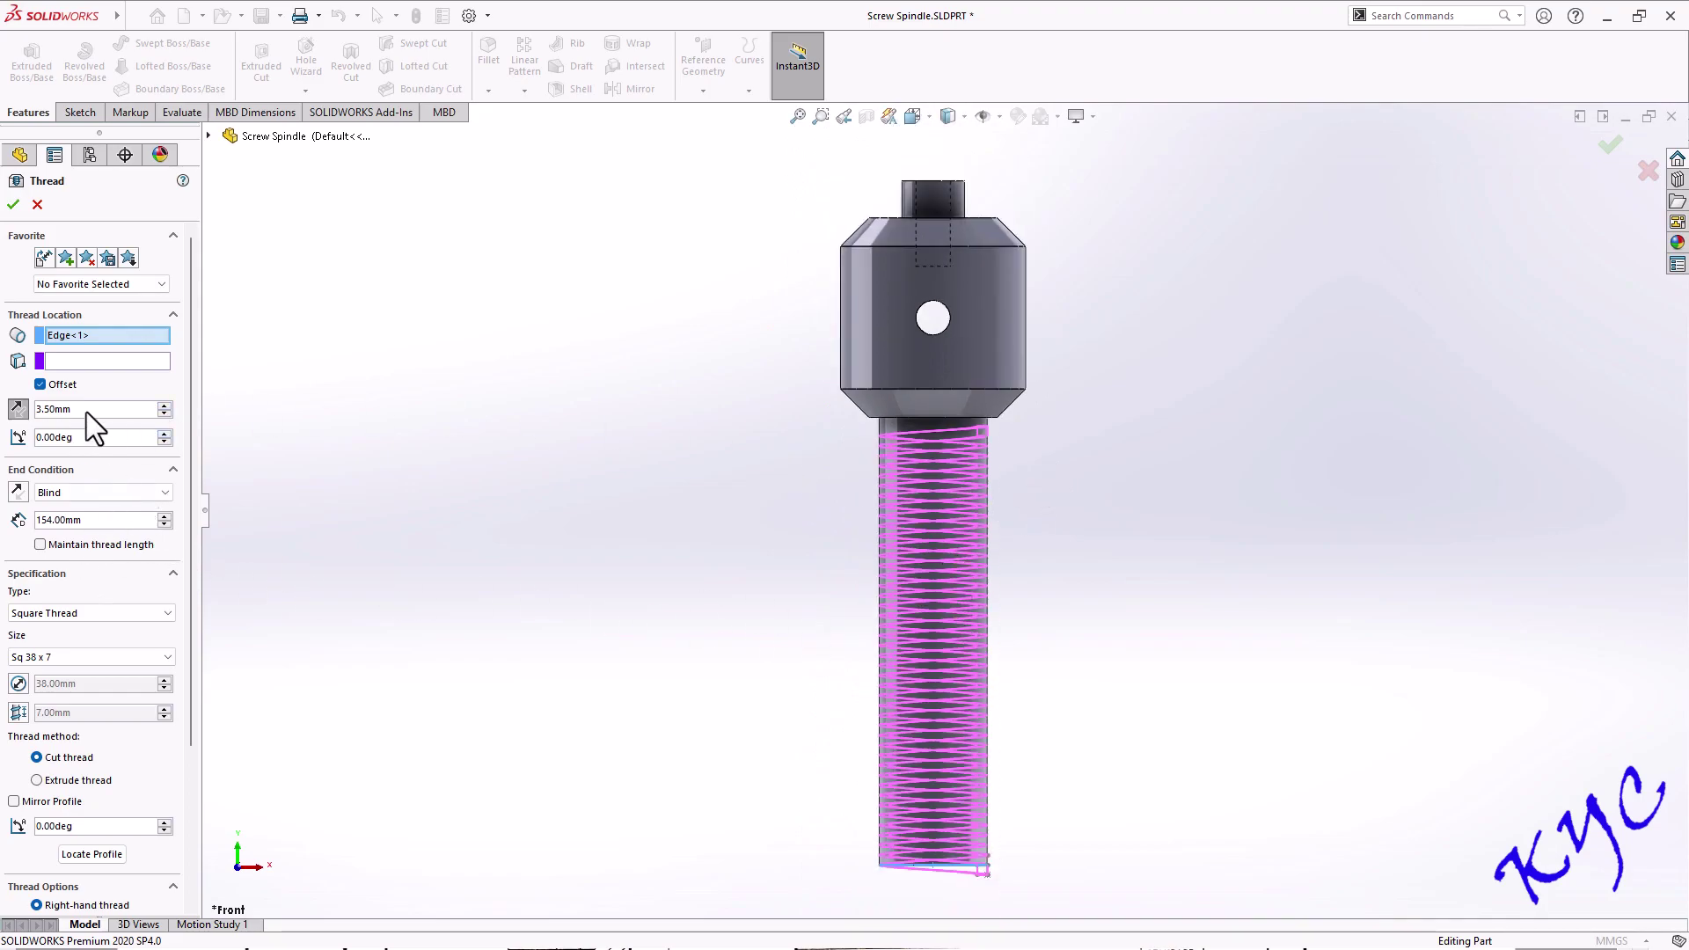
pyautogui.click(42, 386)
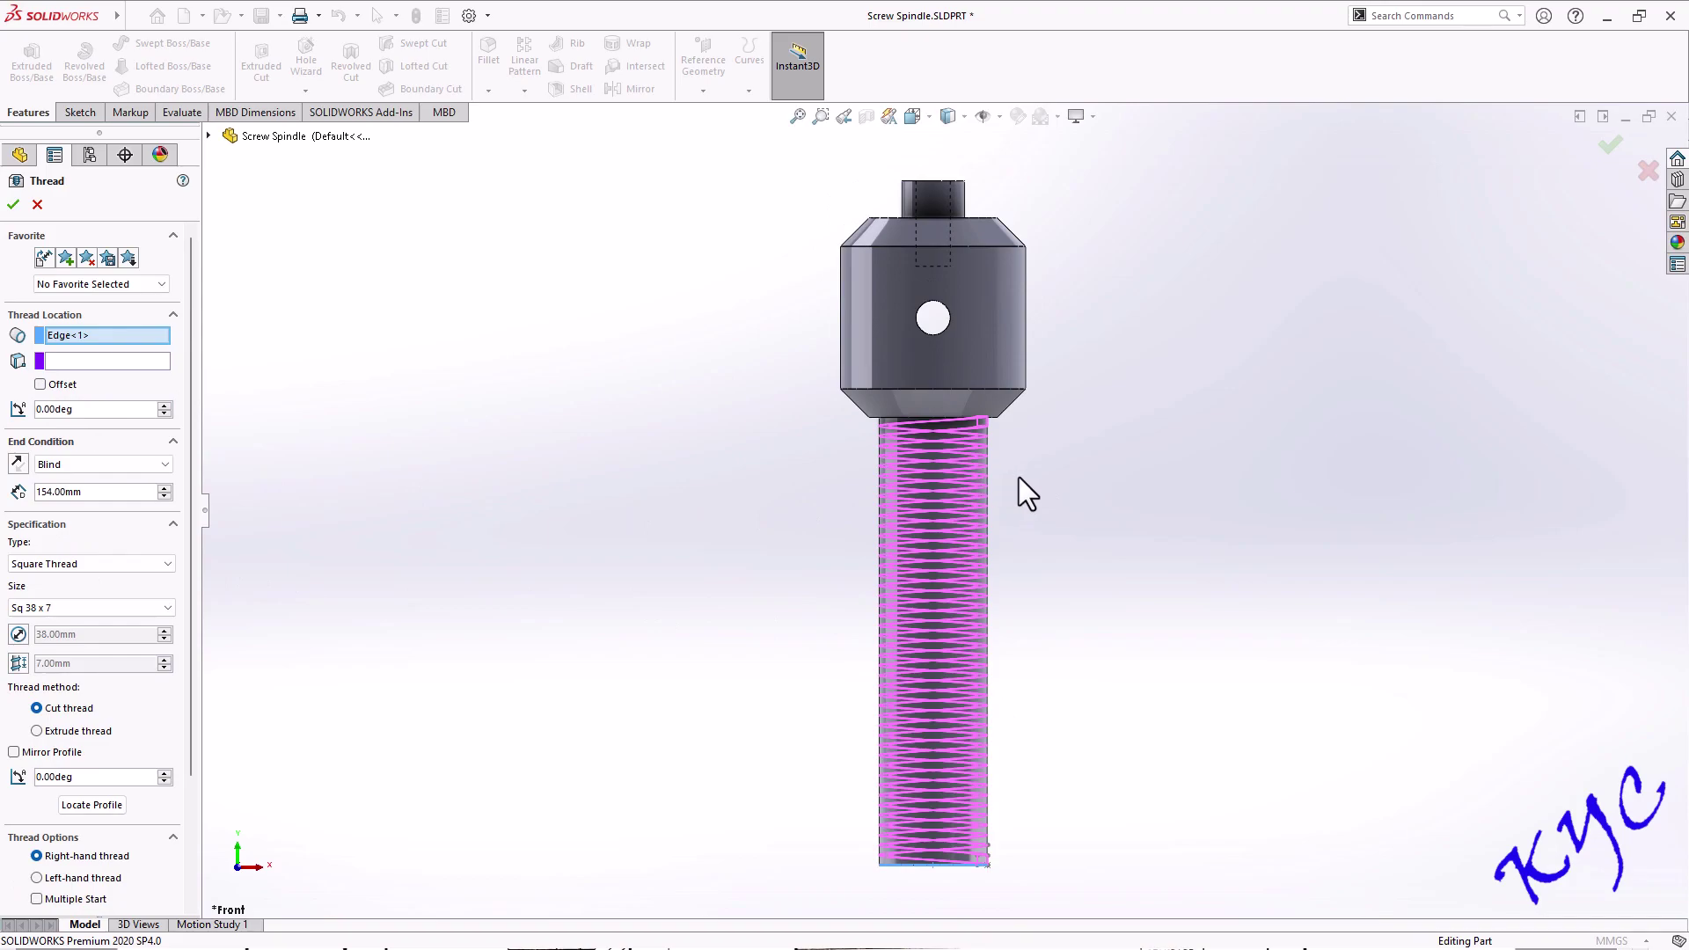
pyautogui.scroll(-3, 1053, 429)
pyautogui.scroll(-6, 1038, 439)
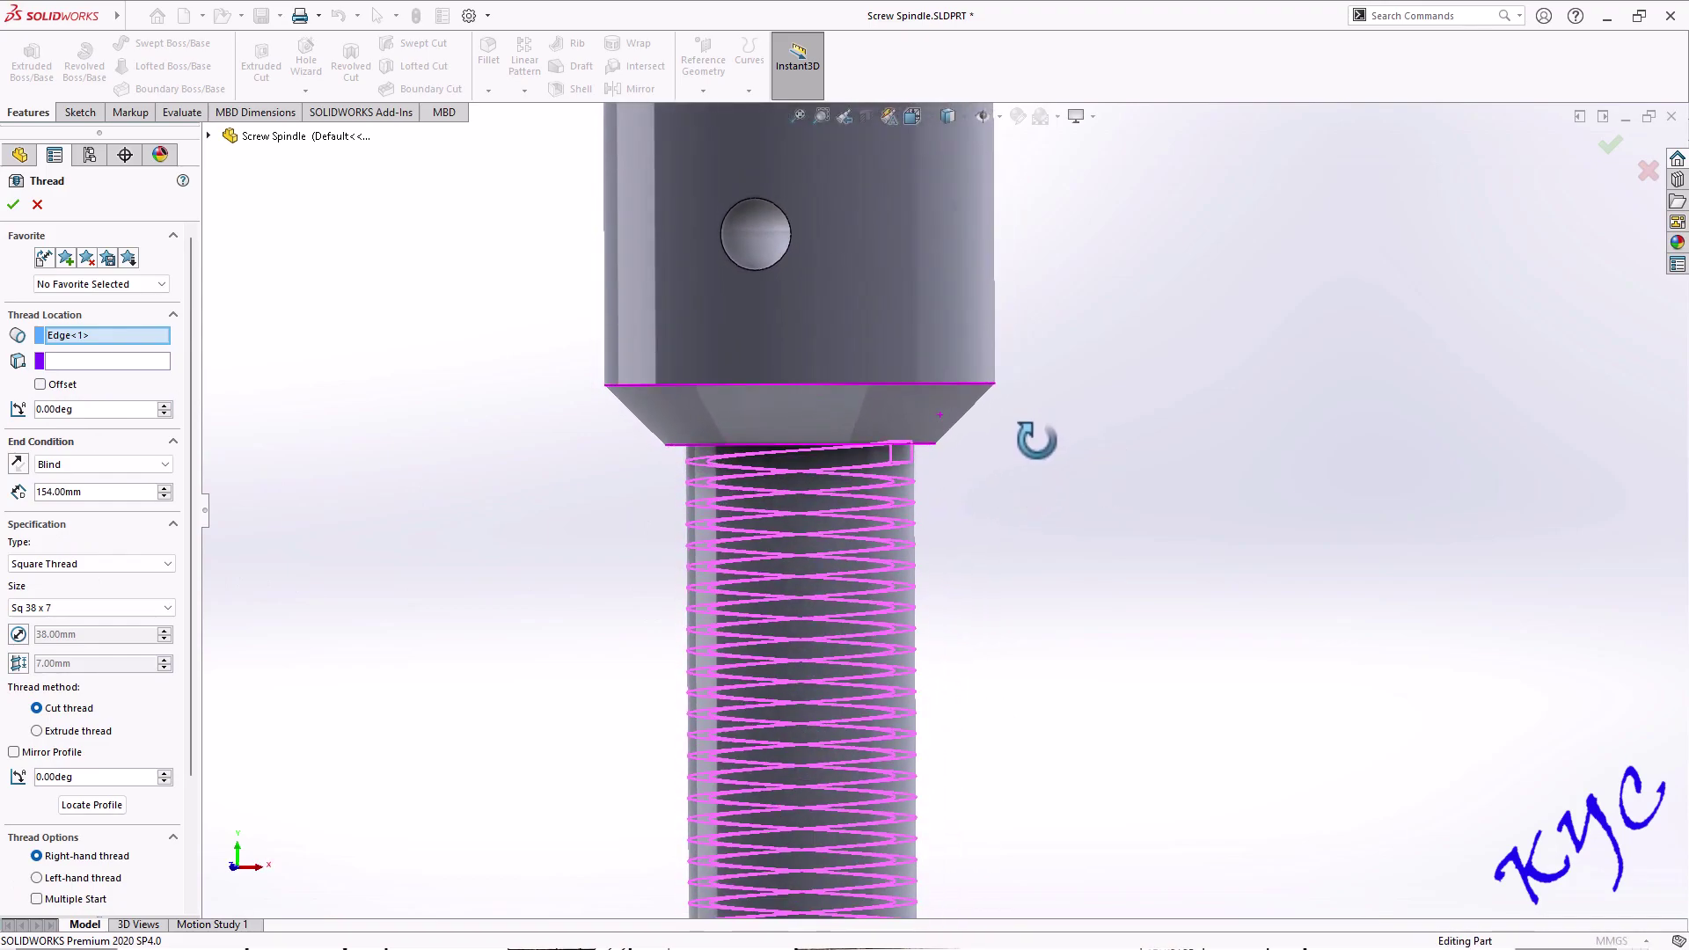
pyautogui.scroll(-3, 1043, 489)
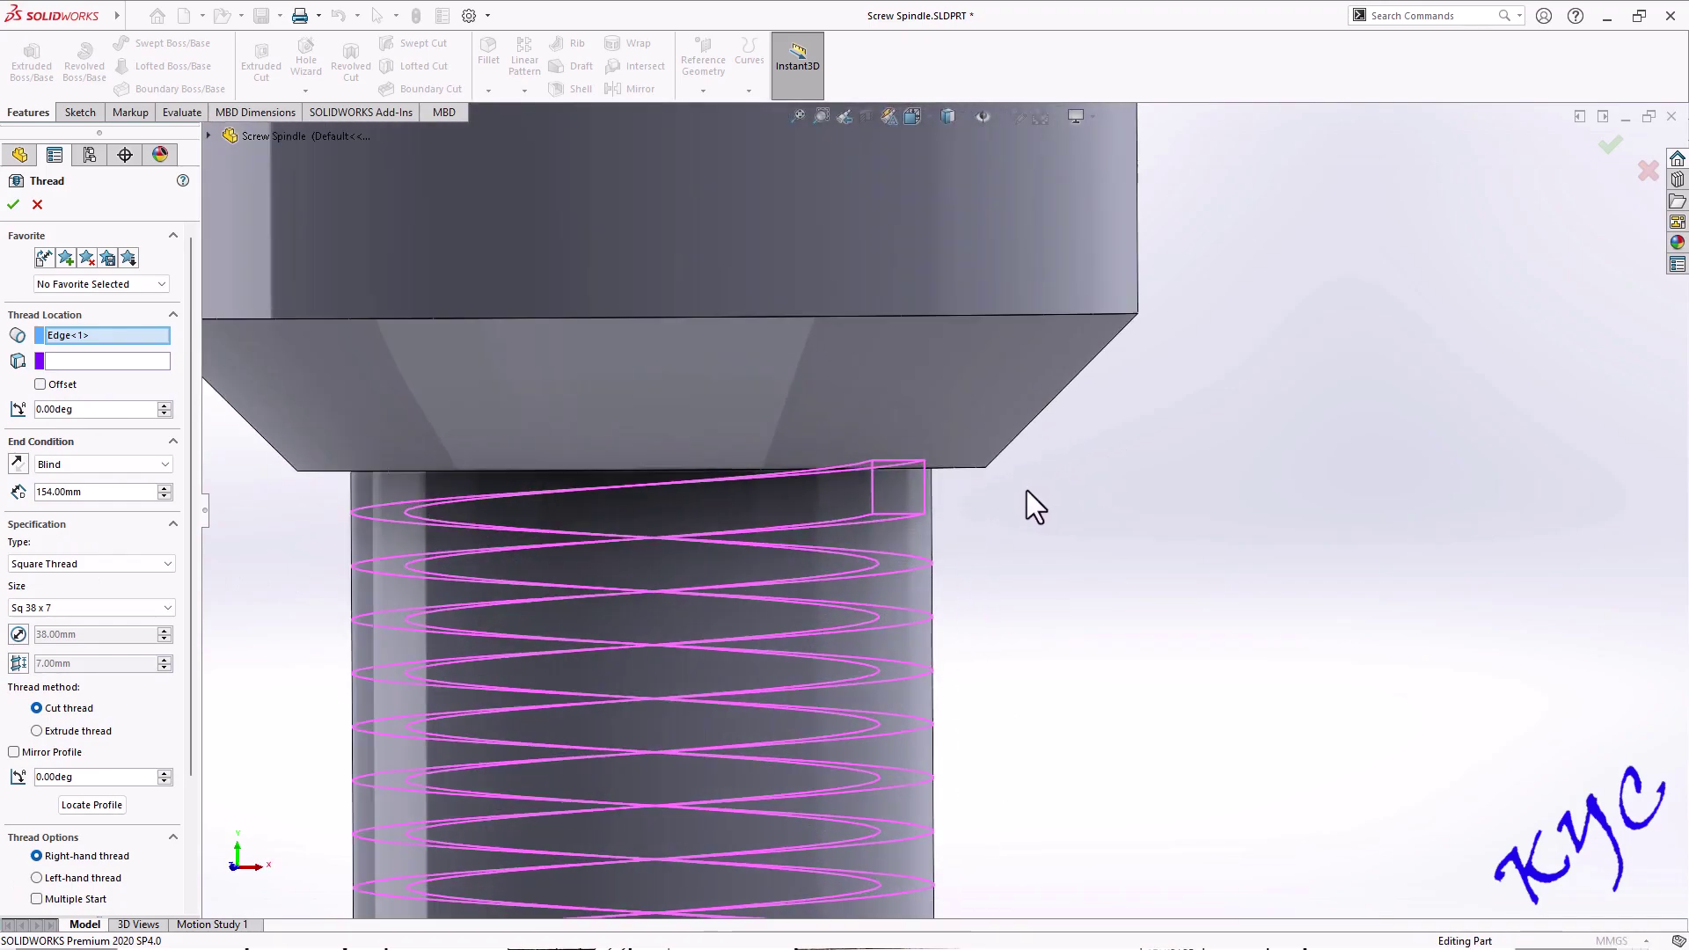
pyautogui.scroll(5, 1027, 489)
pyautogui.scroll(-5, 1003, 431)
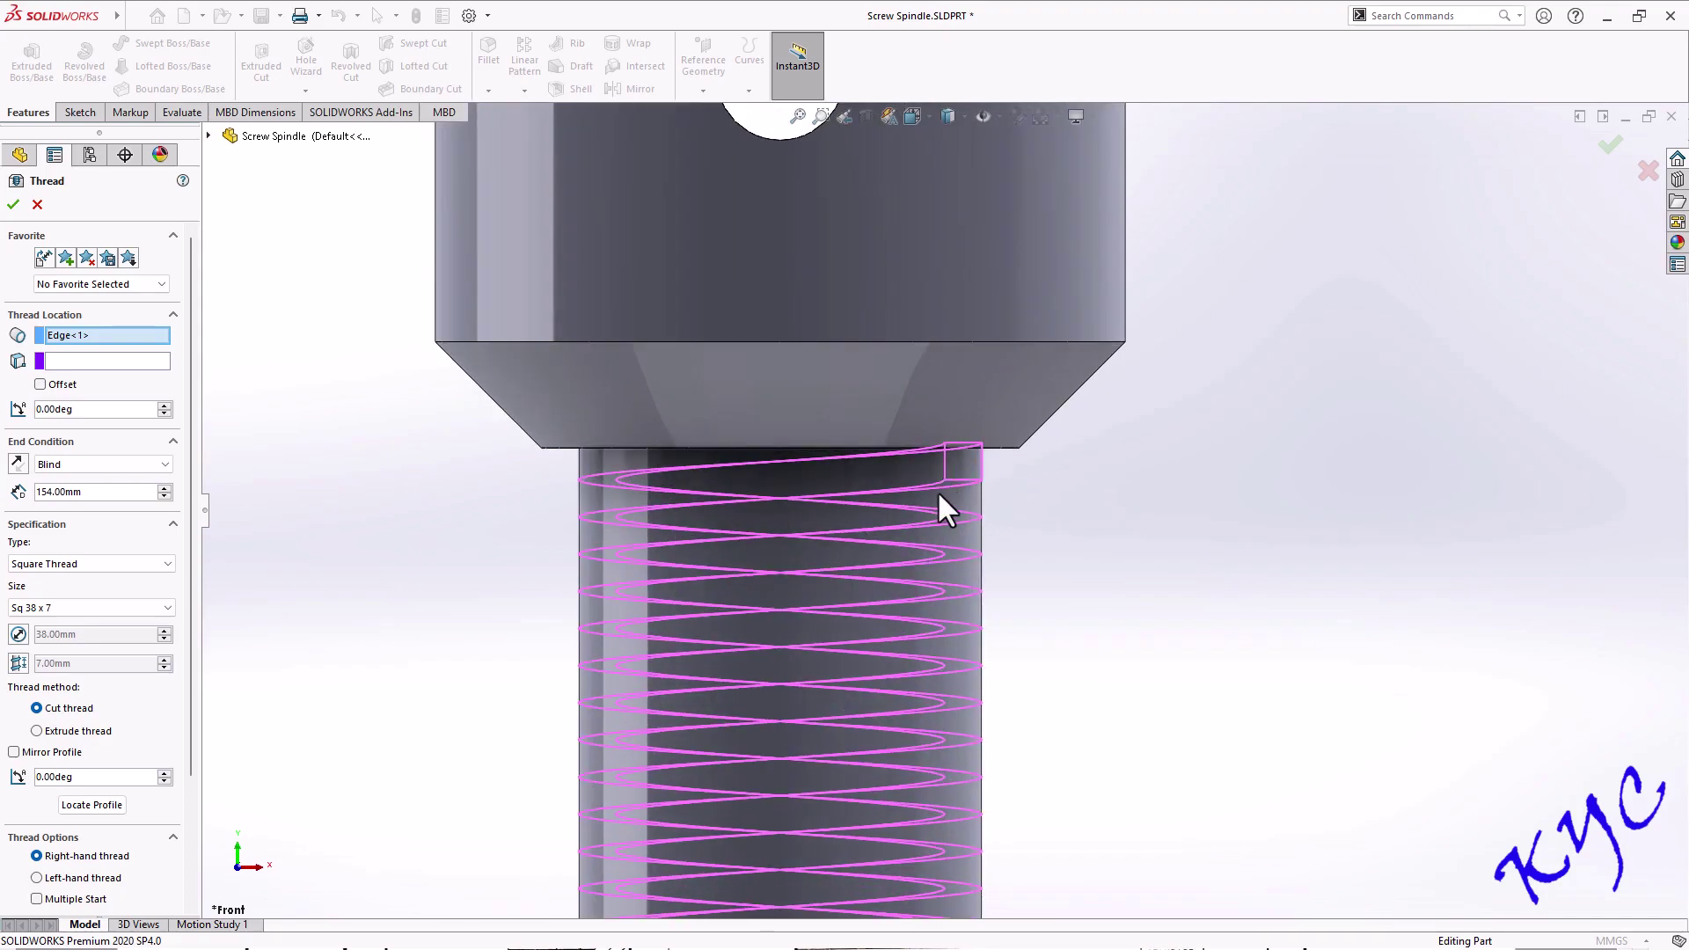
pyautogui.scroll(5, 937, 490)
pyautogui.scroll(-6, 954, 791)
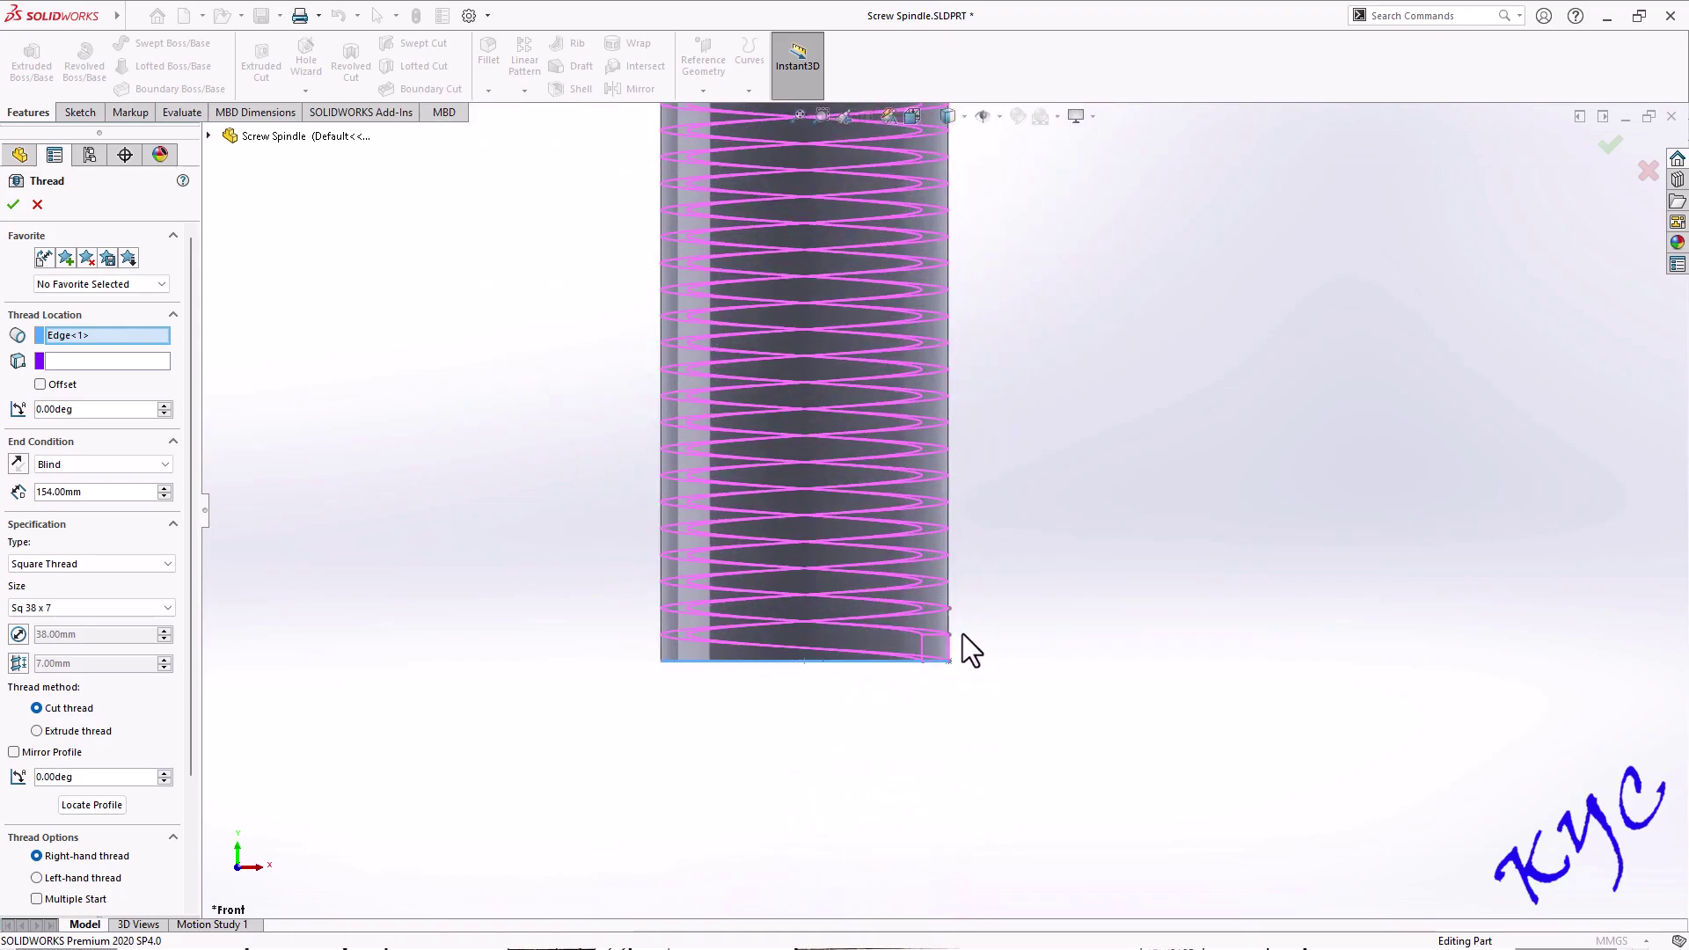
pyautogui.scroll(-2, 946, 629)
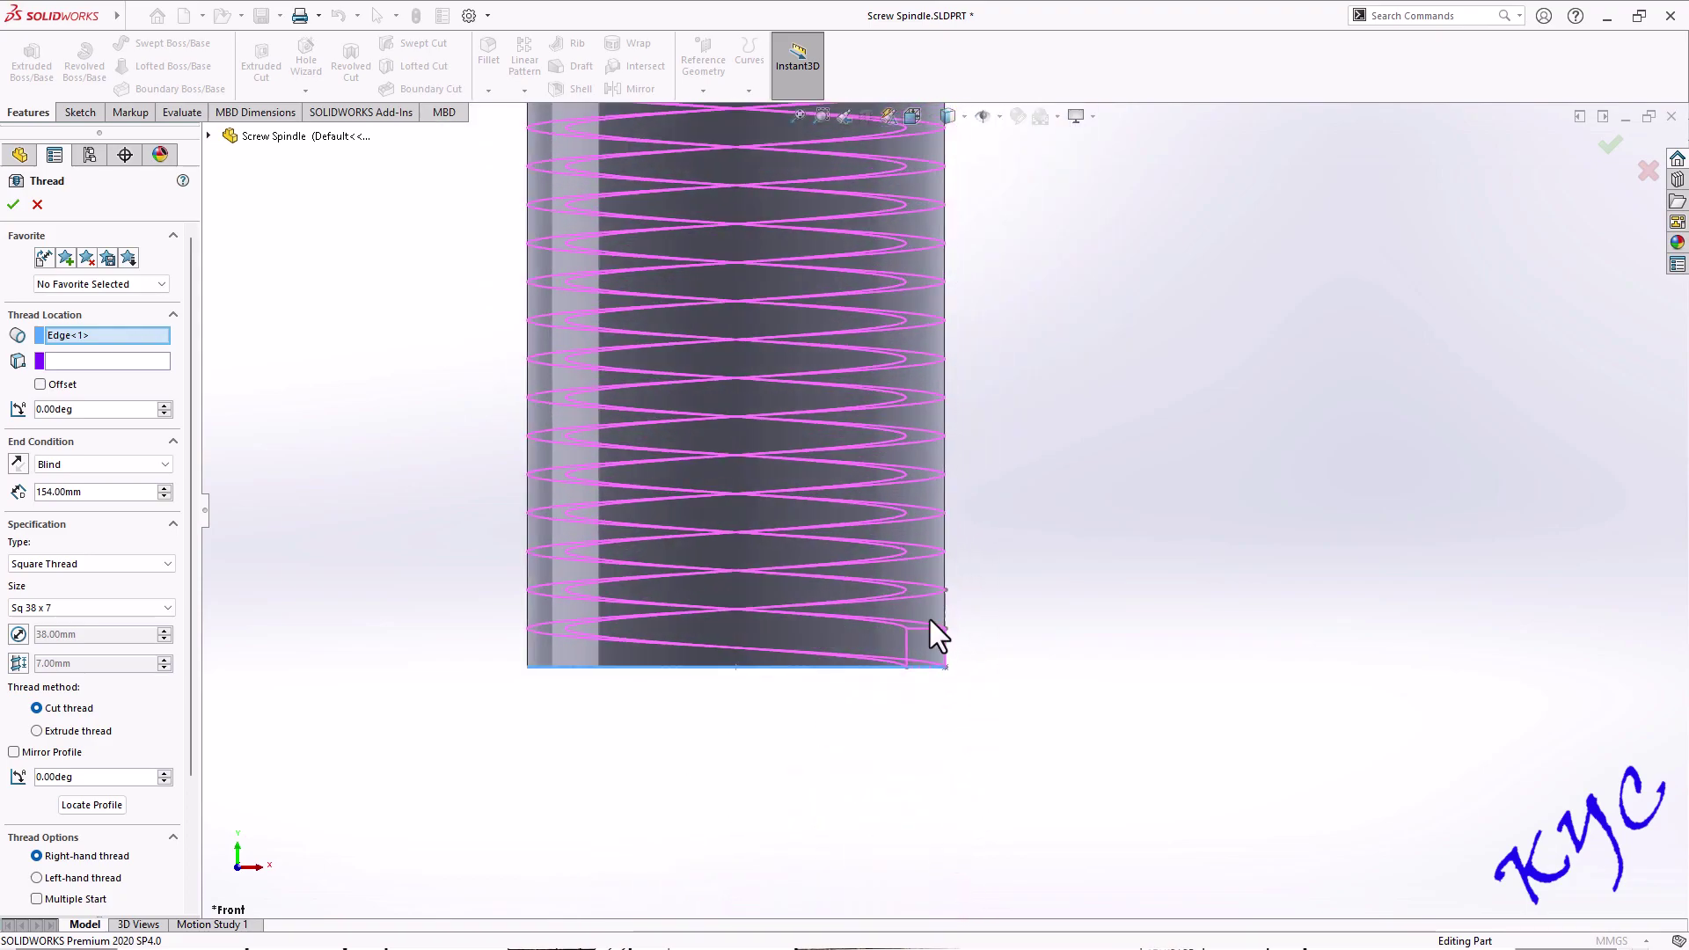
pyautogui.click(54, 384)
# Inspect the thread preview with the 3.5 mm reversed offset and accept the Sq 38 x 7 cut thread
pyautogui.scroll(5, 968, 440)
pyautogui.scroll(-6, 954, 457)
pyautogui.scroll(5, 932, 319)
pyautogui.scroll(-4, 937, 209)
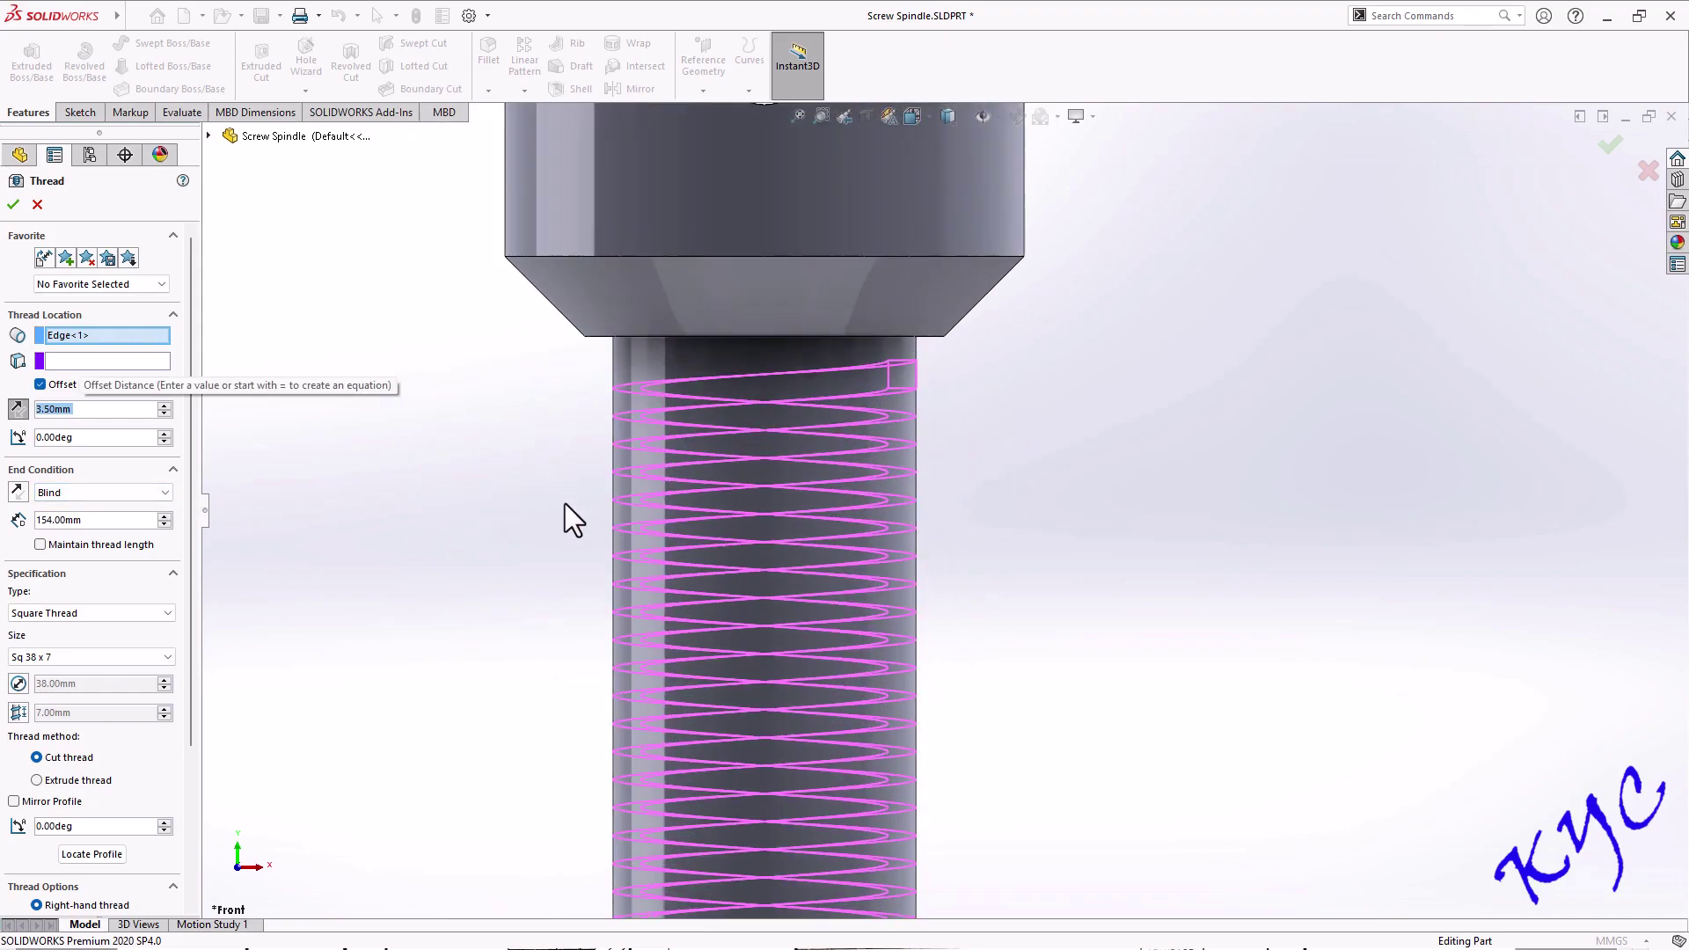
pyautogui.scroll(5, 994, 616)
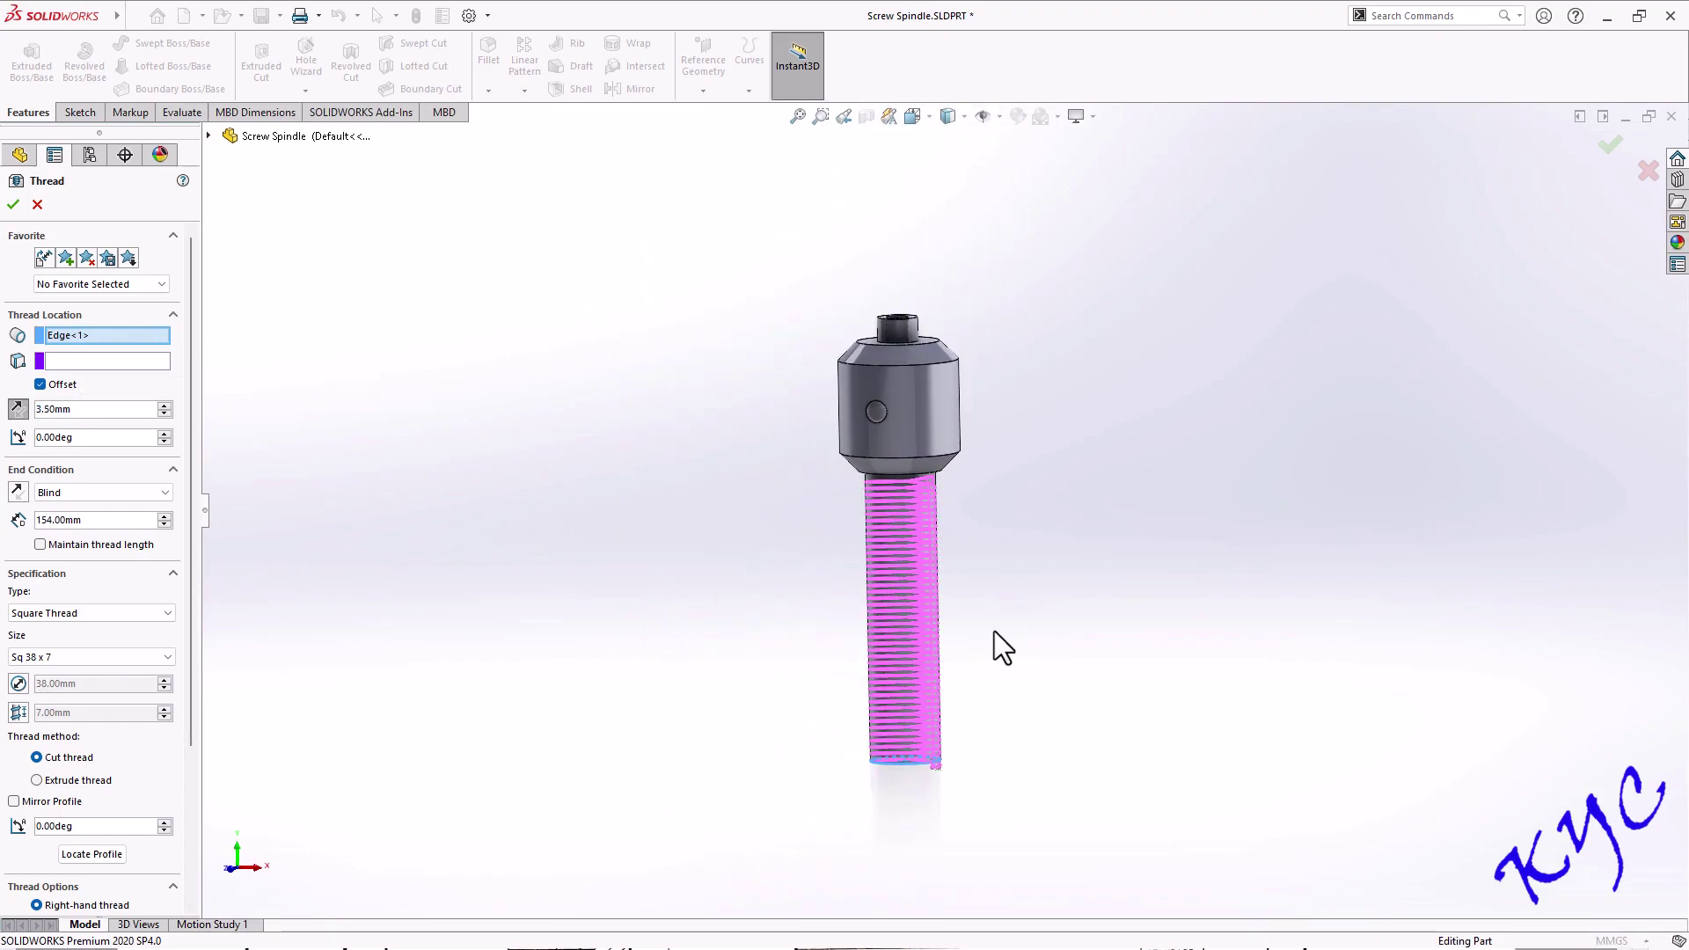
pyautogui.scroll(-4, 986, 640)
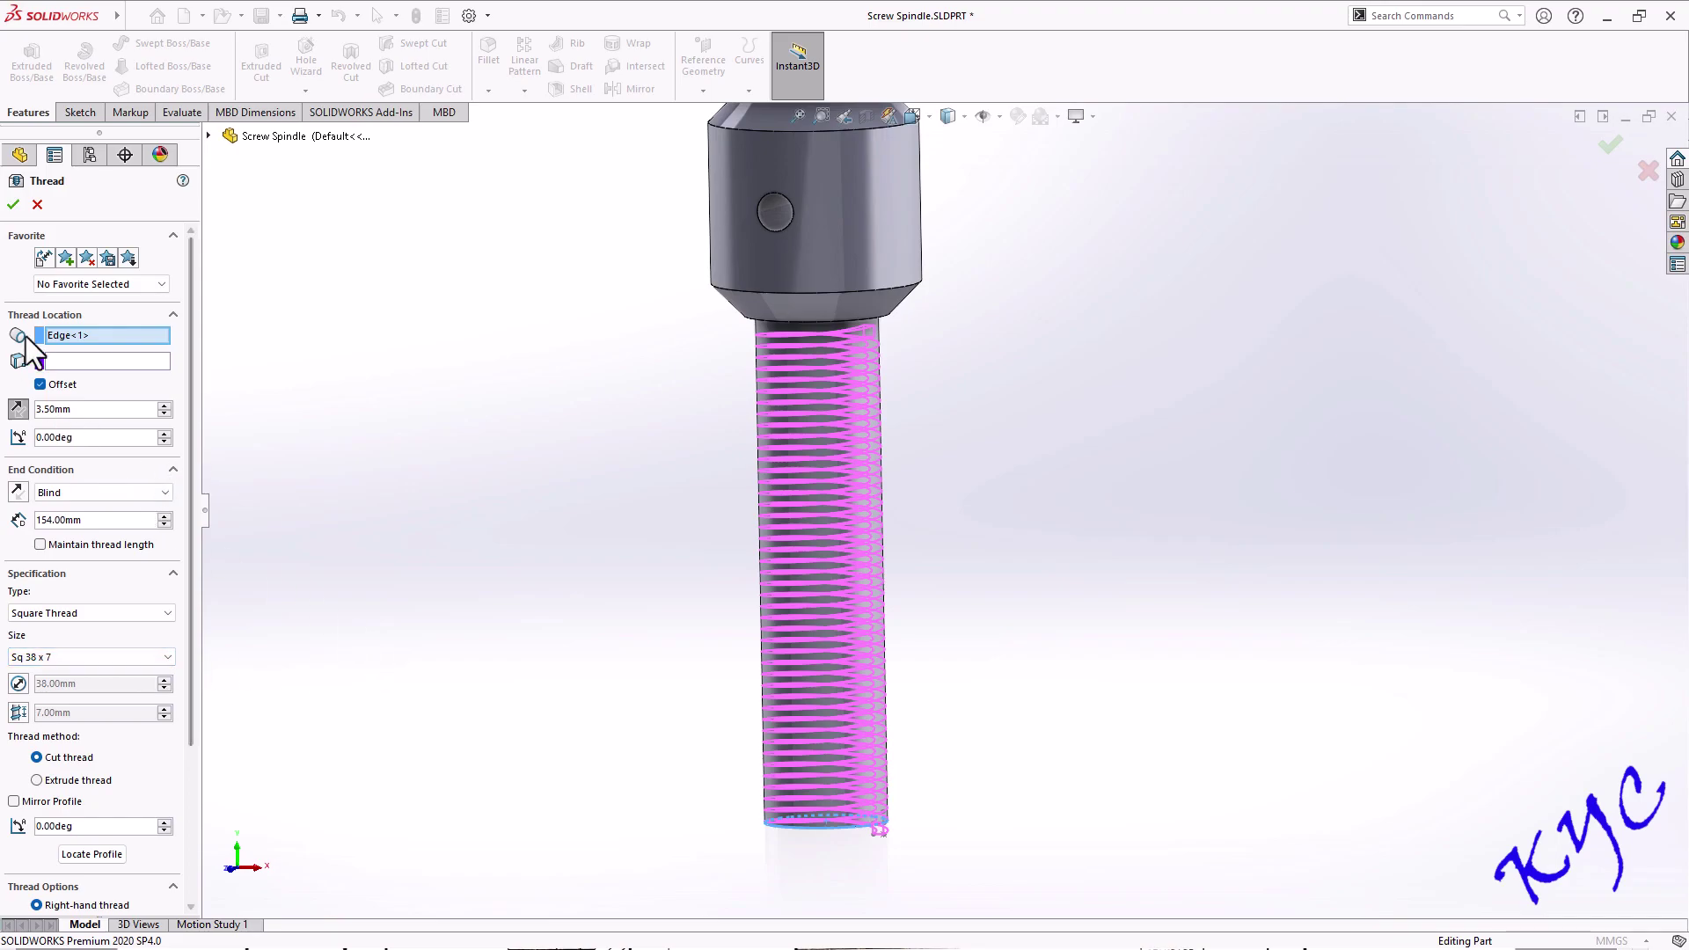
pyautogui.click(13, 205)
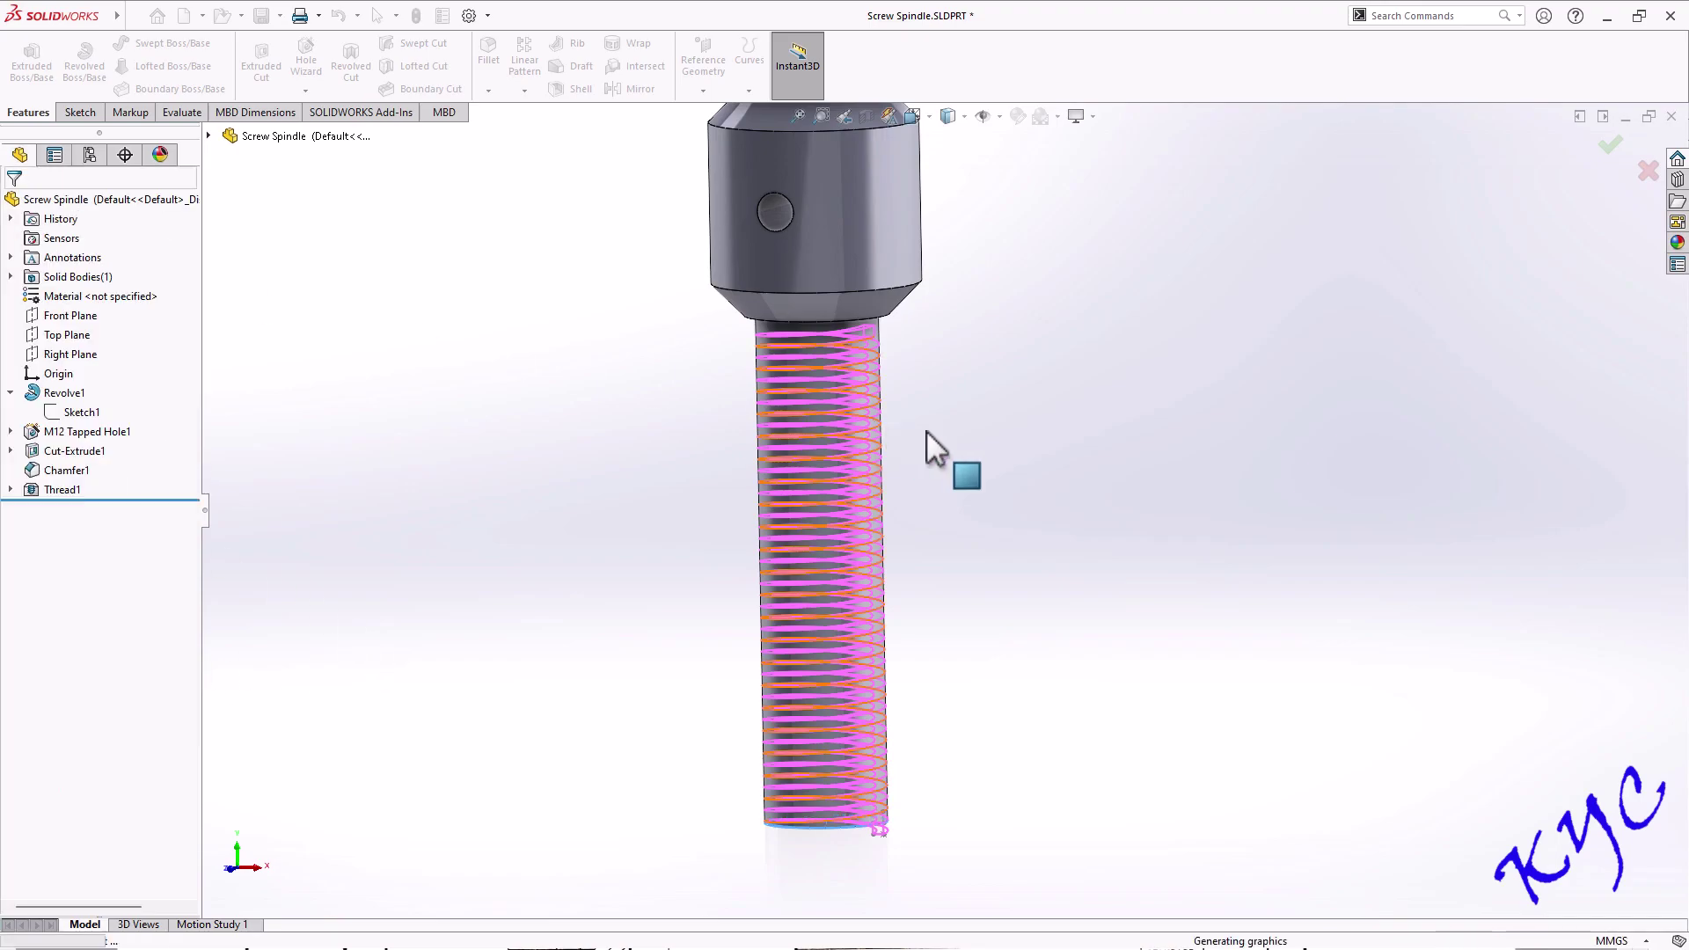
# Examine the cut square thread along the shank and at its free end, finishing in the front view
pyautogui.moveTo(980, 519); pyautogui.dragTo(1029, 434, button='middle')
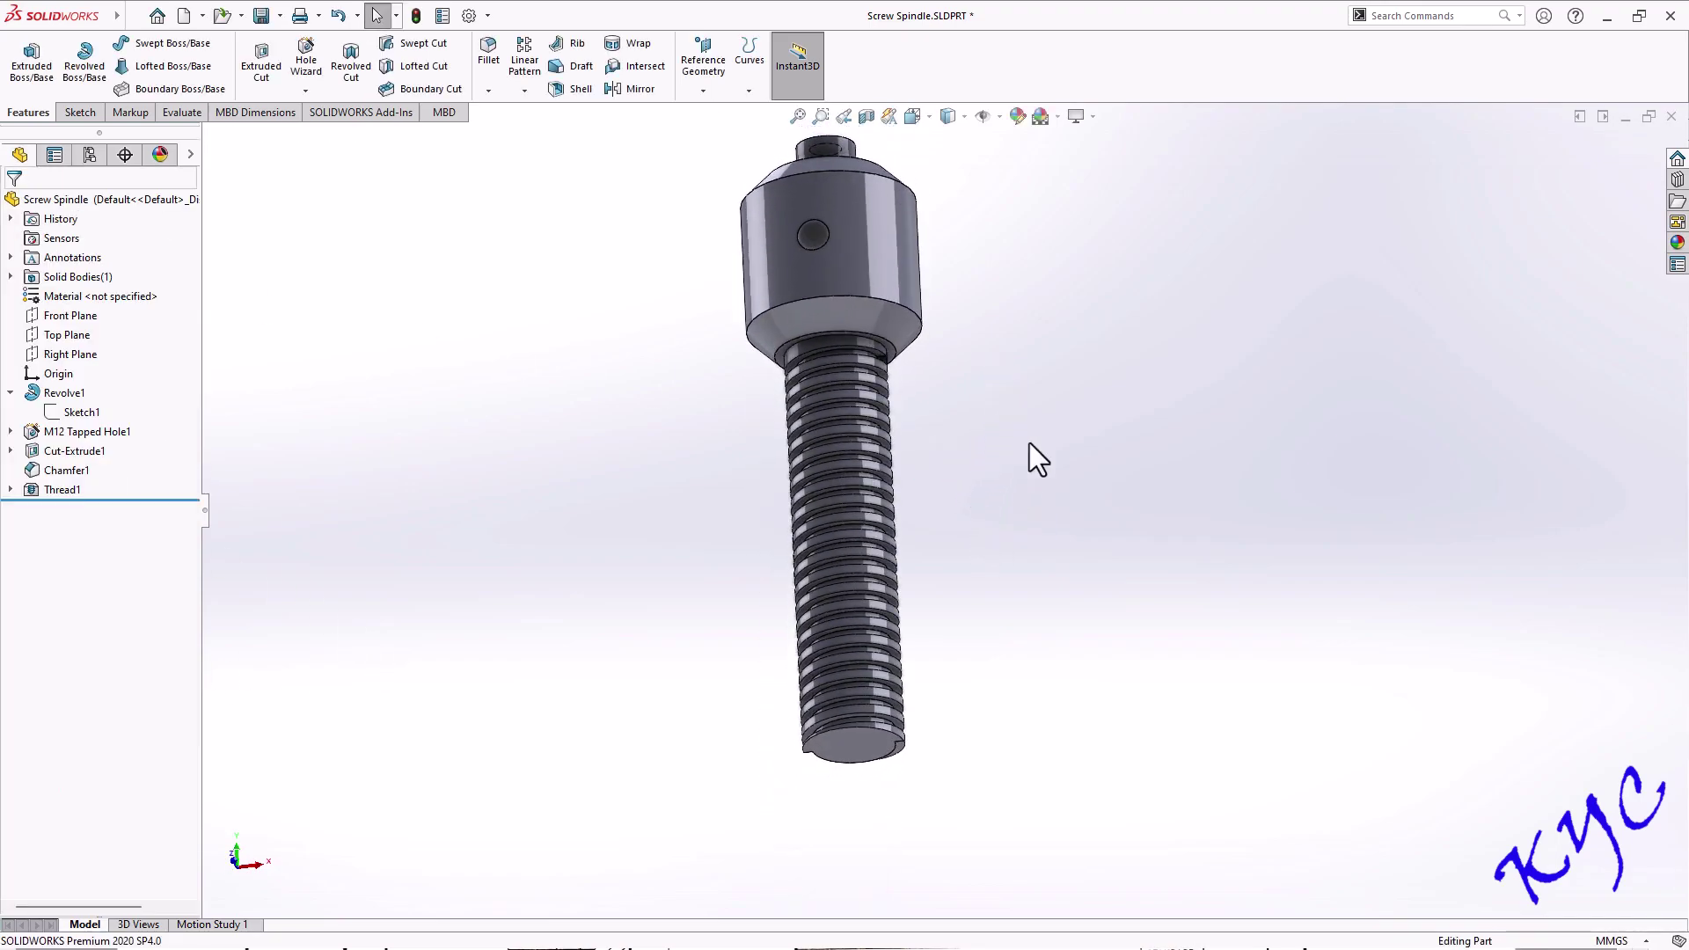
pyautogui.scroll(-5, 953, 695)
pyautogui.moveTo(954, 694); pyautogui.dragTo(1007, 619, button='middle')
pyautogui.scroll(5, 1082, 633)
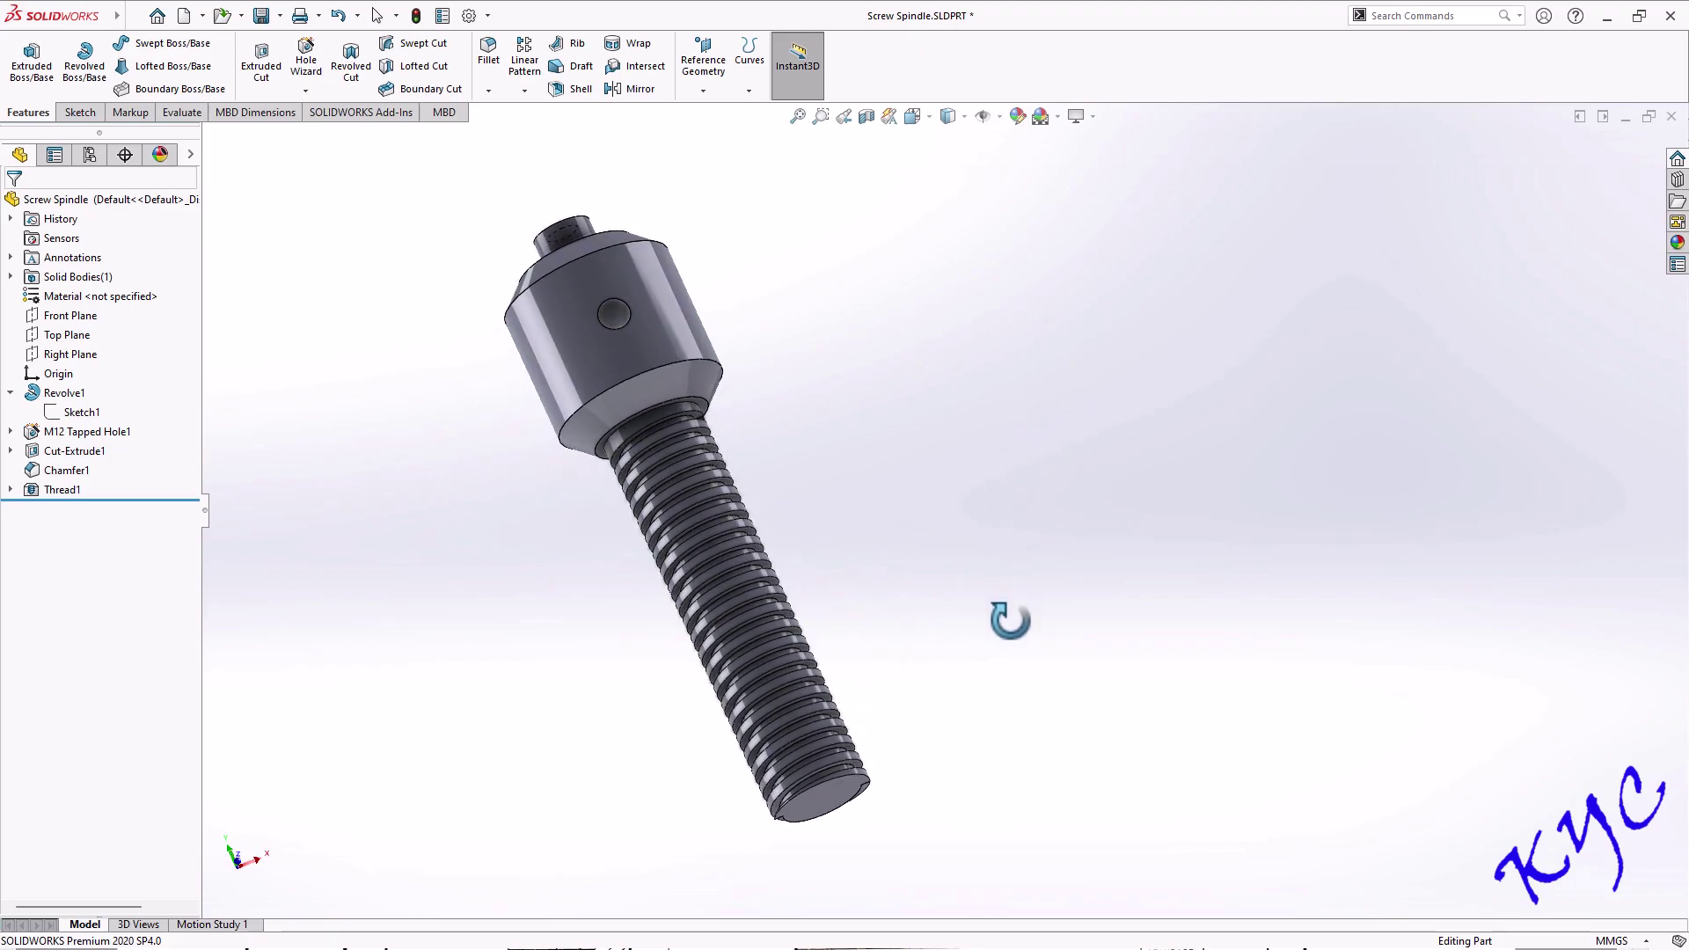
pyautogui.scroll(3, 867, 515)
pyautogui.scroll(-4, 863, 524)
pyautogui.moveTo(863, 524); pyautogui.dragTo(1027, 535, button='middle')
pyautogui.hotkey('ctrl', '1')
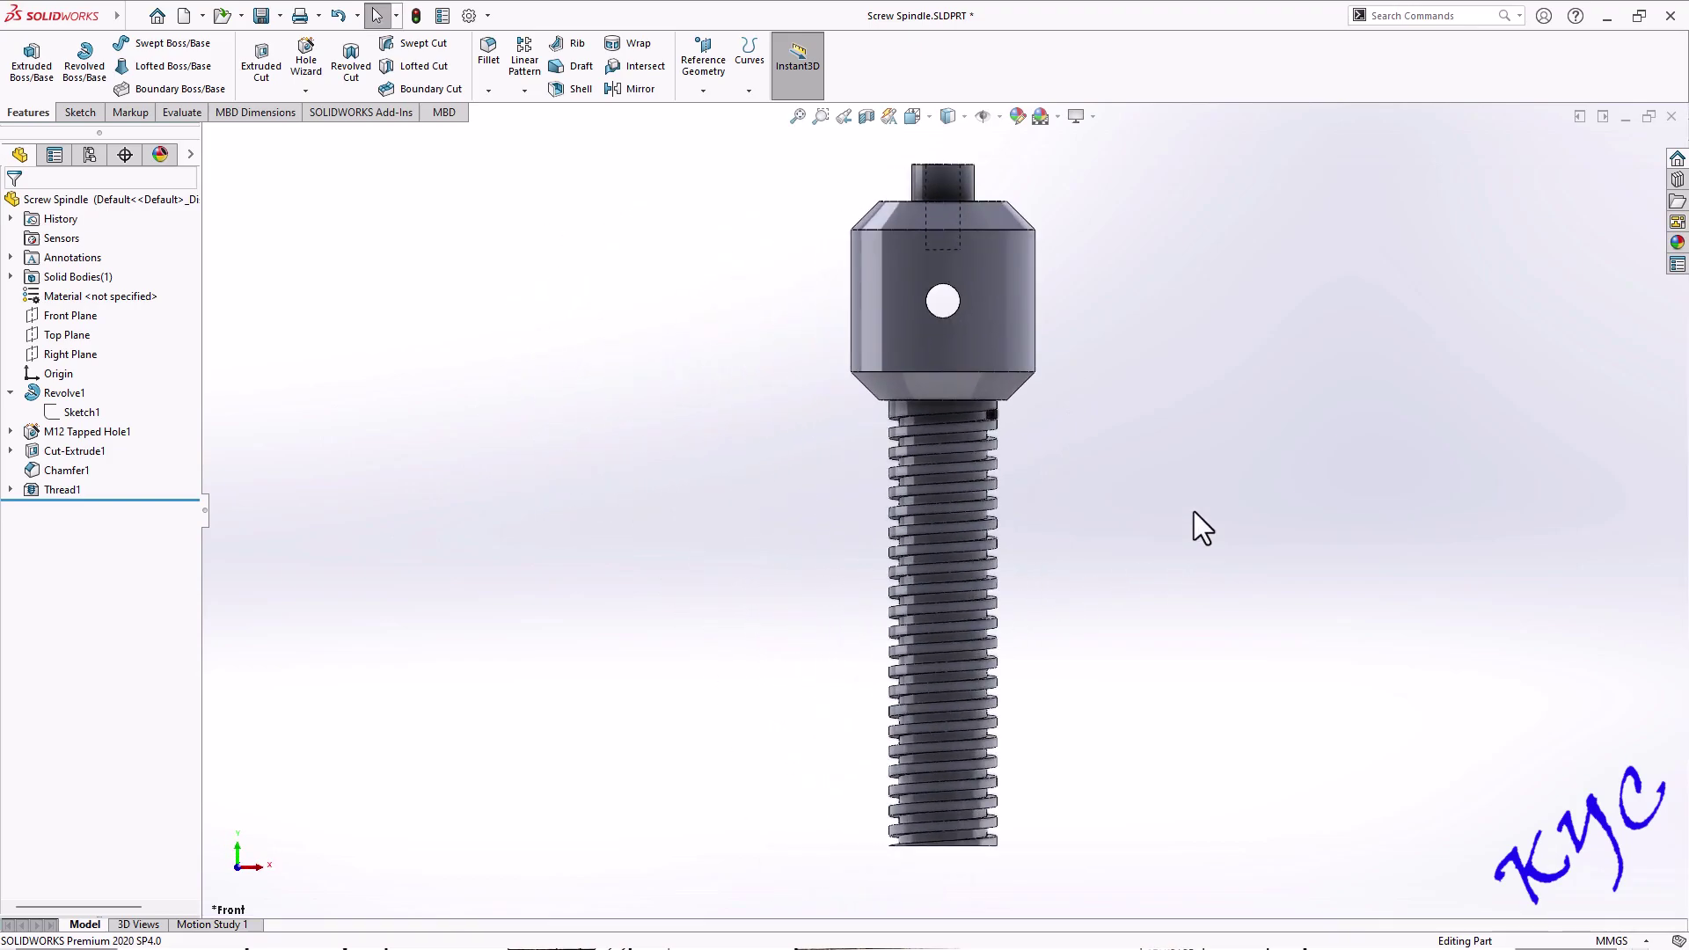
# Apply the brushed steel appearance from the metal steel library to the whole spindle
pyautogui.click(1676, 245)
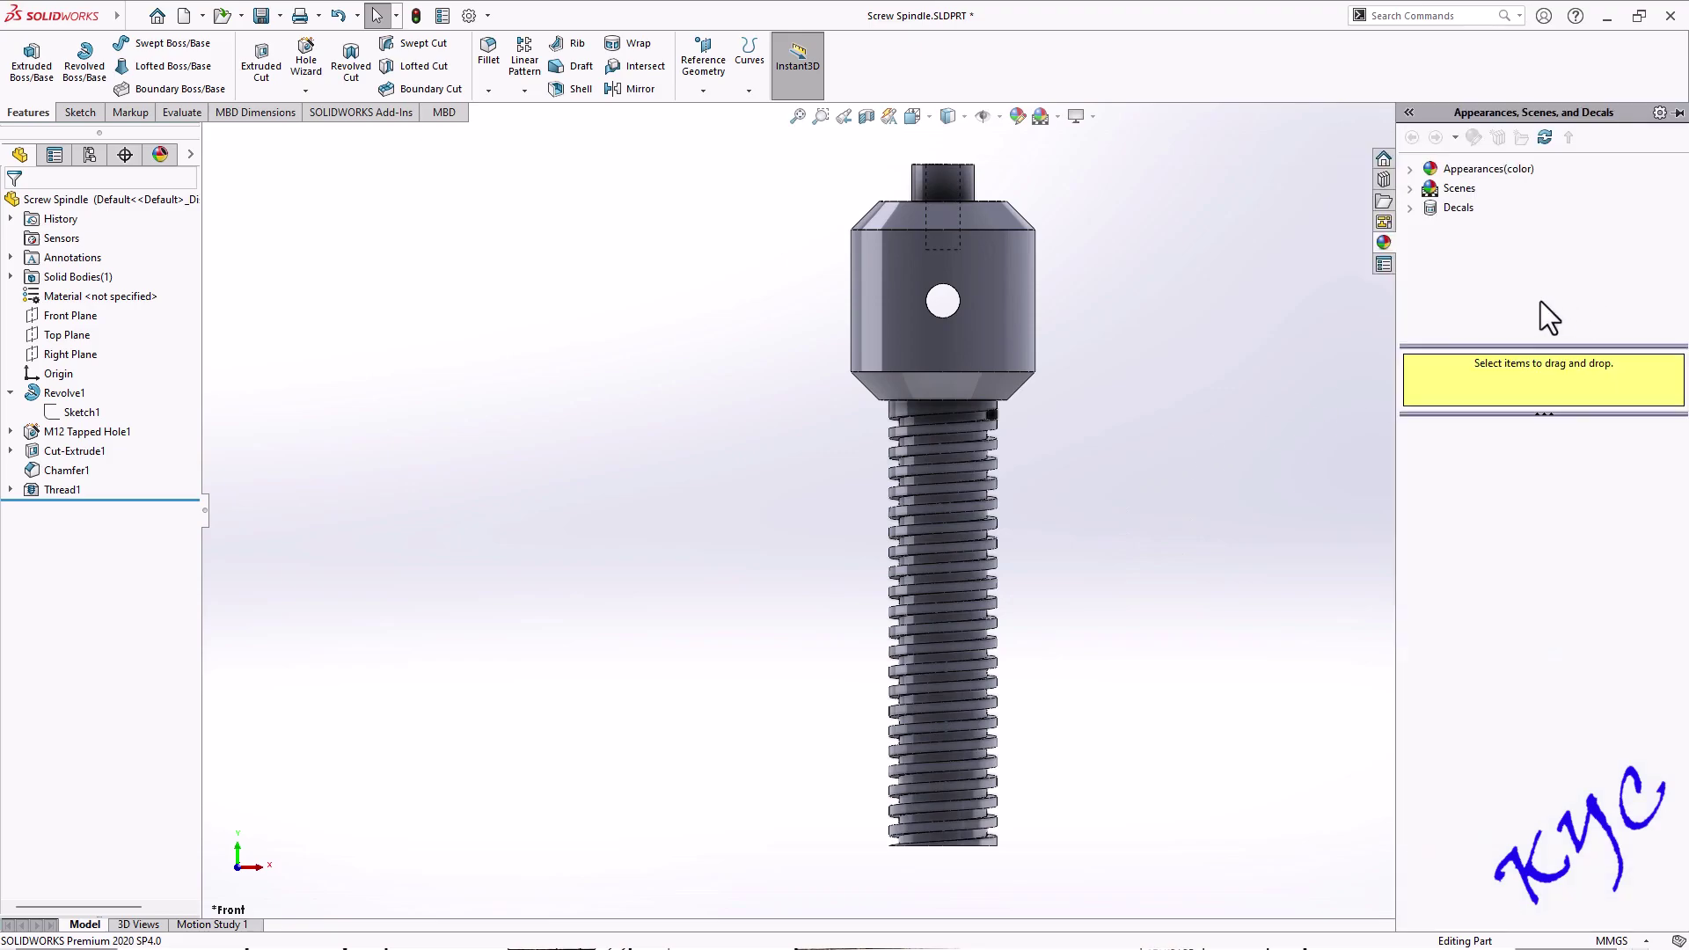
pyautogui.click(1411, 169)
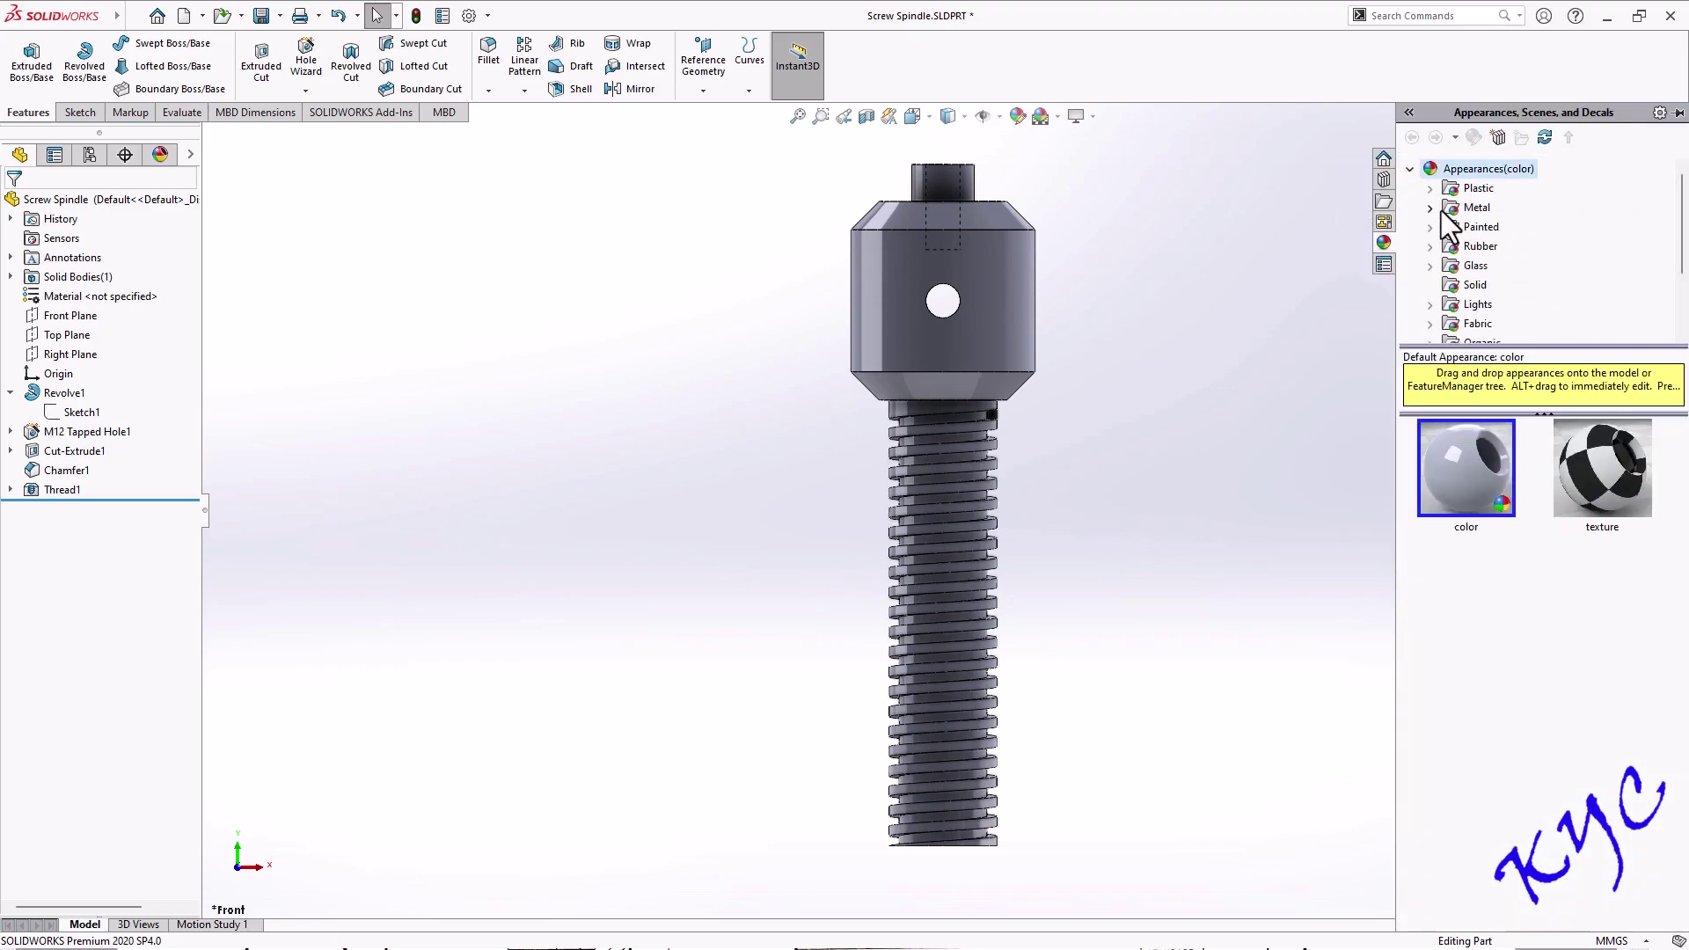
pyautogui.click(1444, 211)
pyautogui.doubleClick(1440, 213)
pyautogui.scroll(-1, 1495, 264)
pyautogui.click(1495, 188)
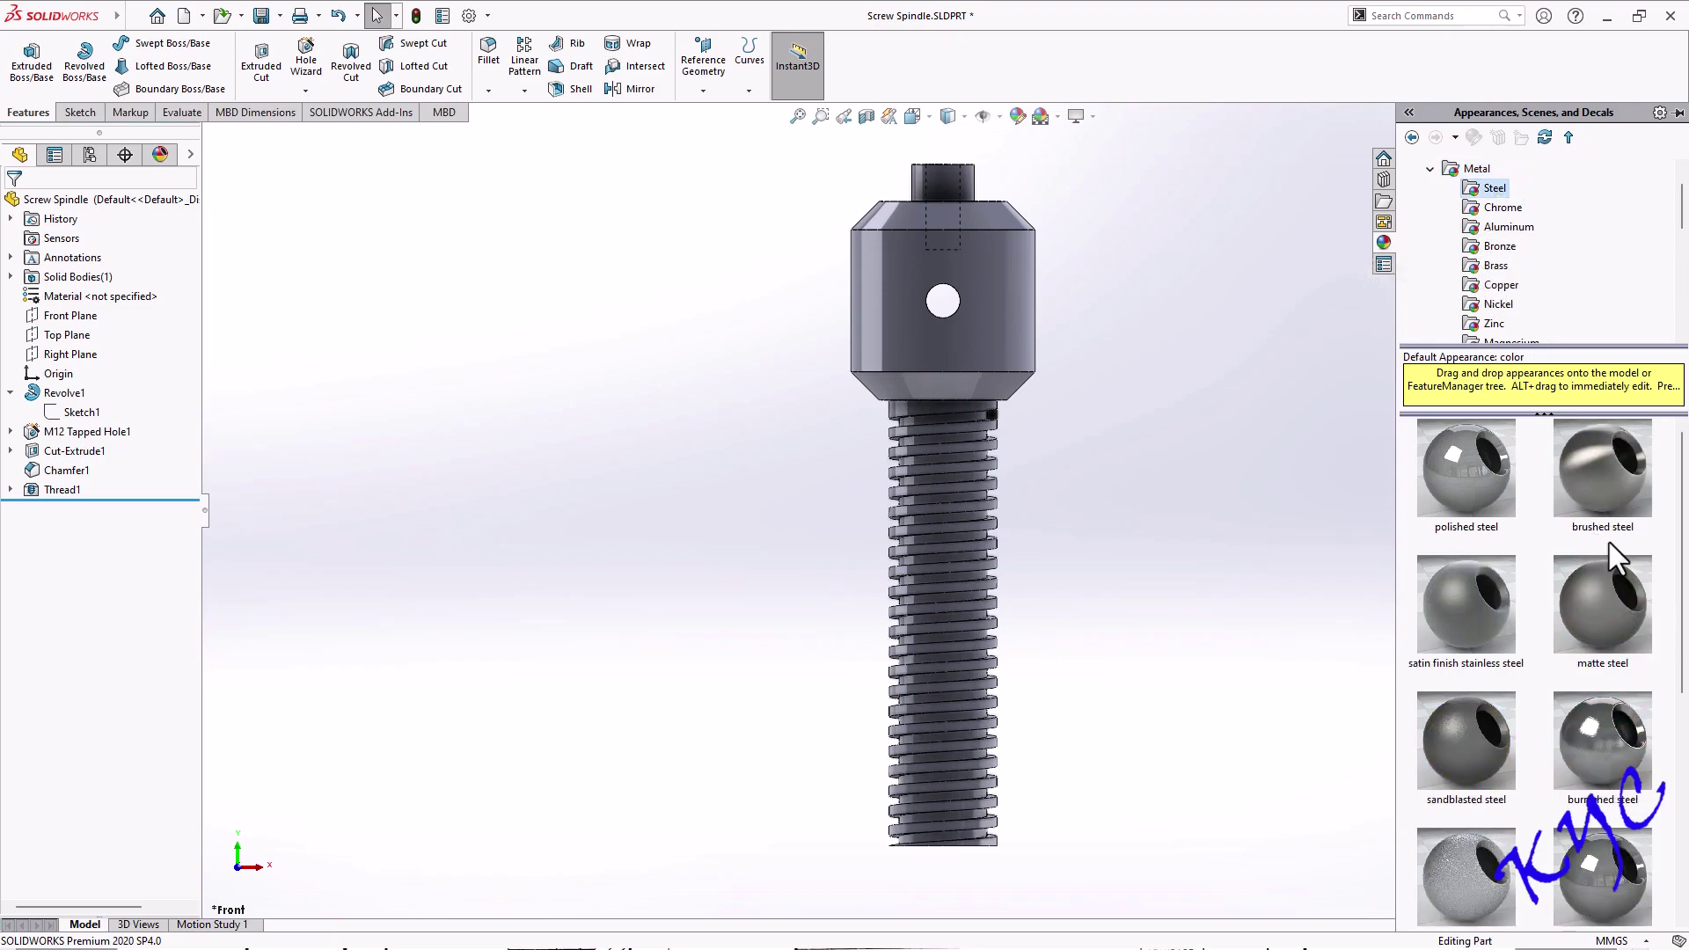
pyautogui.doubleClick(1606, 475)
# Examine the brushed steel spindle and its thread's start and run-out from several angles, ending in the front view
pyautogui.moveTo(1159, 440)
pyautogui.mouseDown(button='middle')
pyautogui.moveTo(1309, 546)
pyautogui.moveTo(1232, 610)
pyautogui.mouseUp(button='middle')
pyautogui.scroll(-4, 1011, 678)
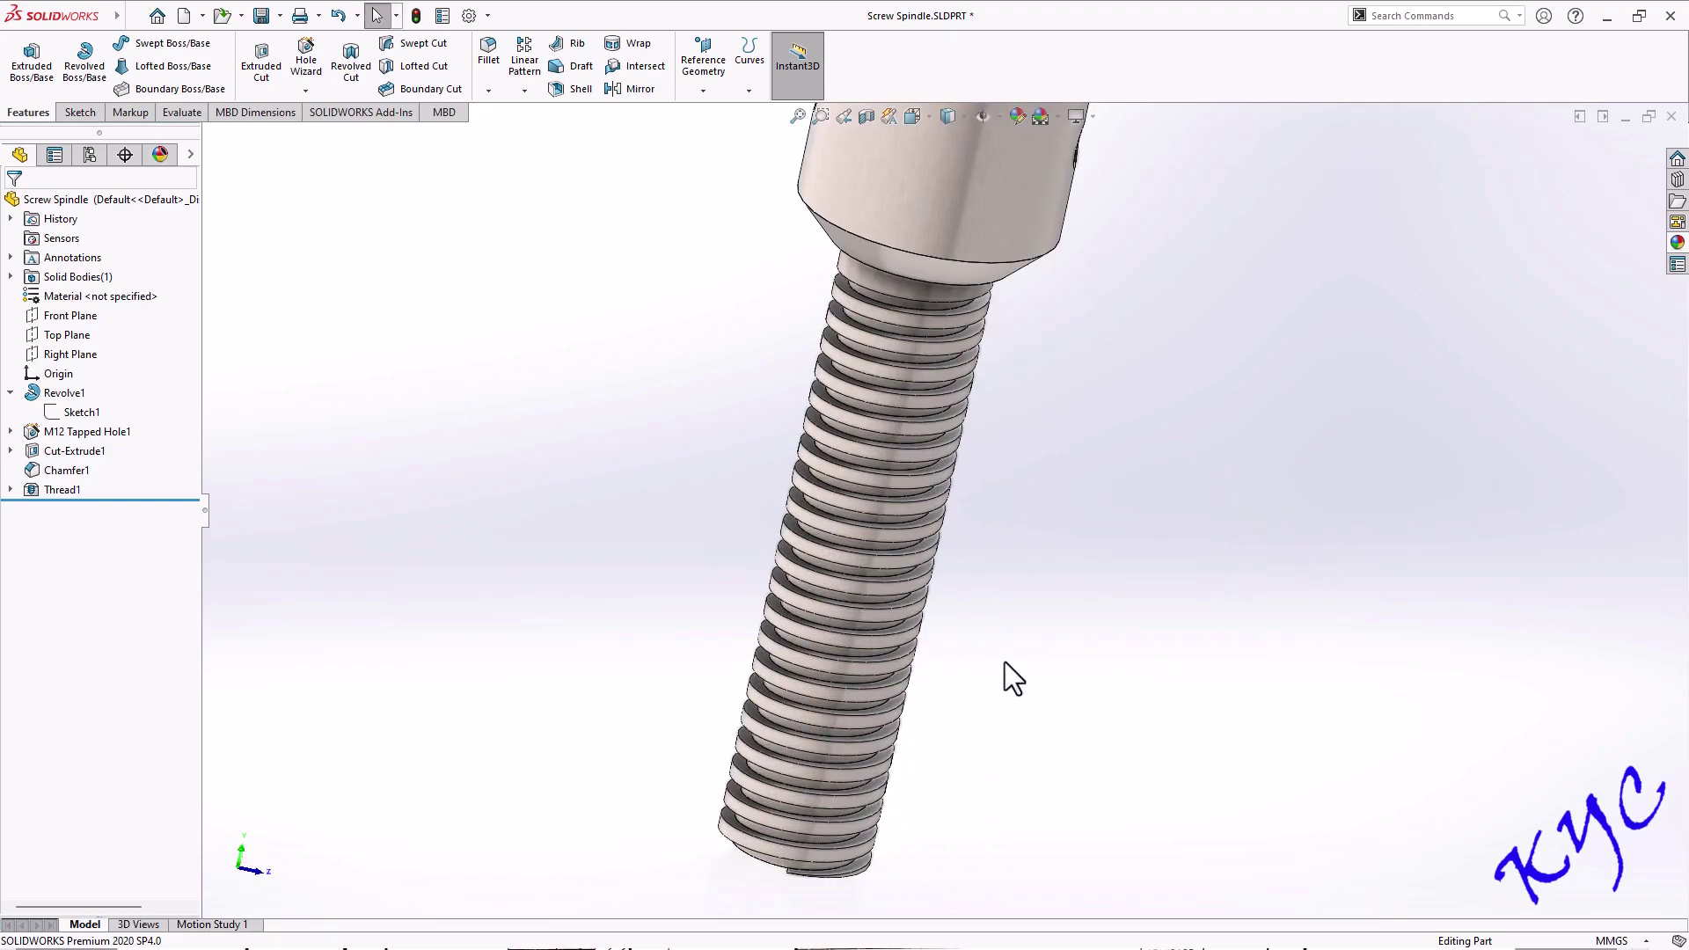
pyautogui.scroll(4, 1011, 615)
pyautogui.moveTo(1014, 615); pyautogui.dragTo(1000, 661, button='middle')
pyautogui.scroll(-2, 1000, 662)
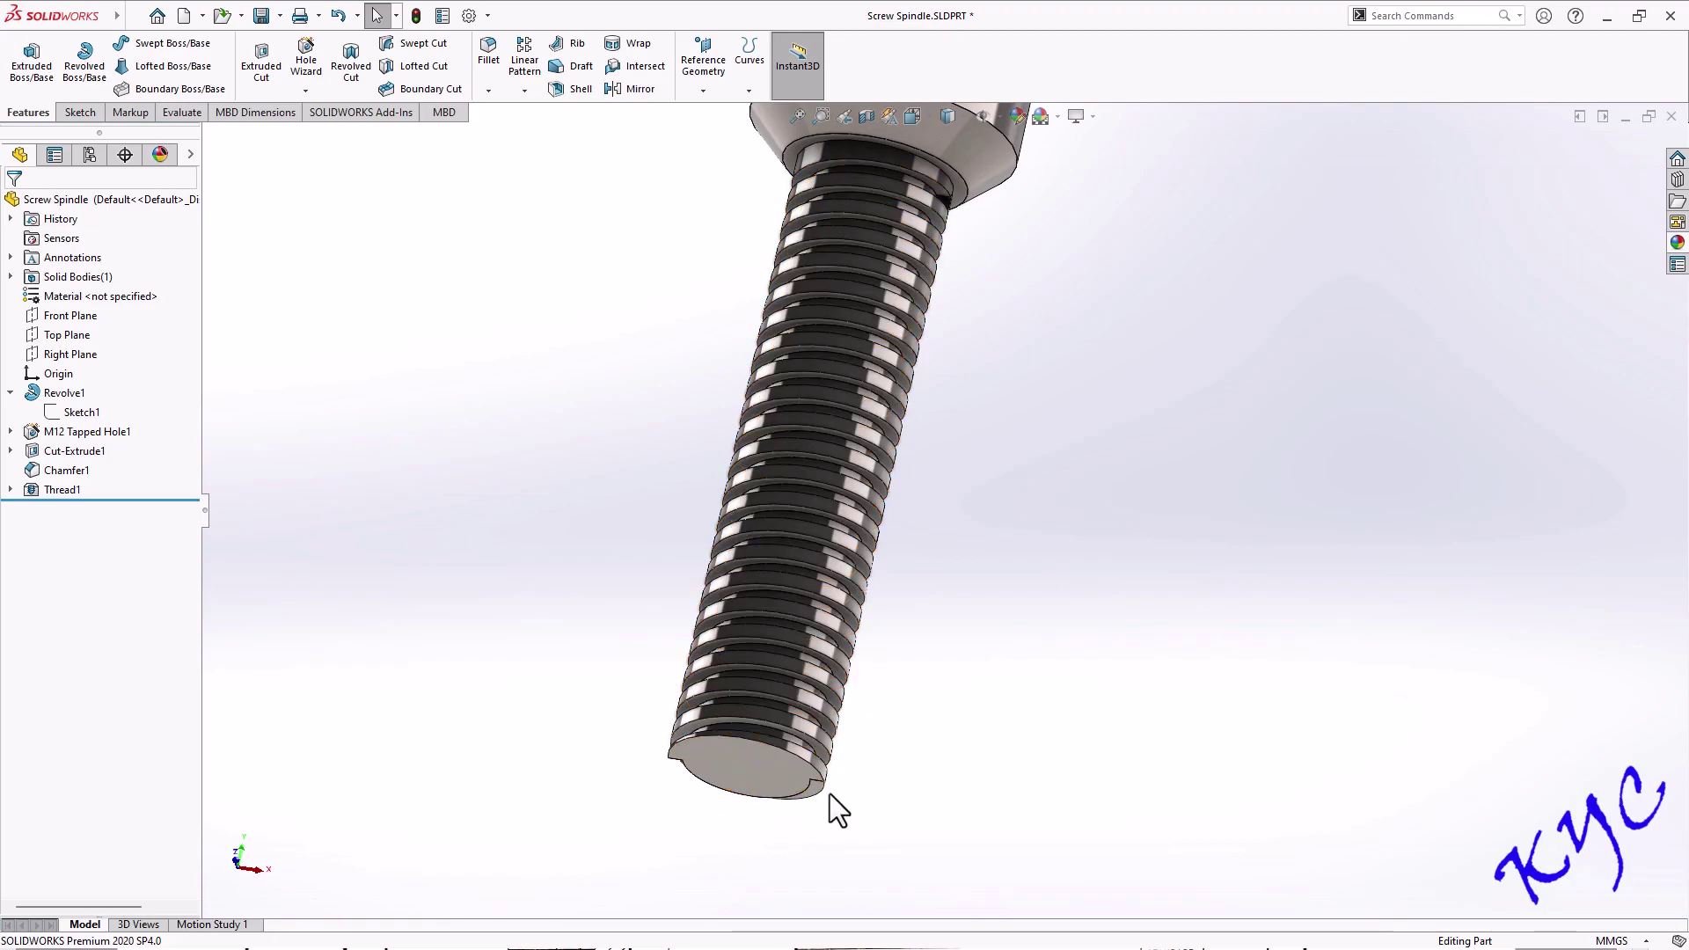
pyautogui.scroll(3, 889, 637)
pyautogui.moveTo(889, 637); pyautogui.dragTo(988, 439, button='middle')
pyautogui.moveTo(1047, 554); pyautogui.dragTo(1010, 516, button='middle')
pyautogui.scroll(-2, 890, 664)
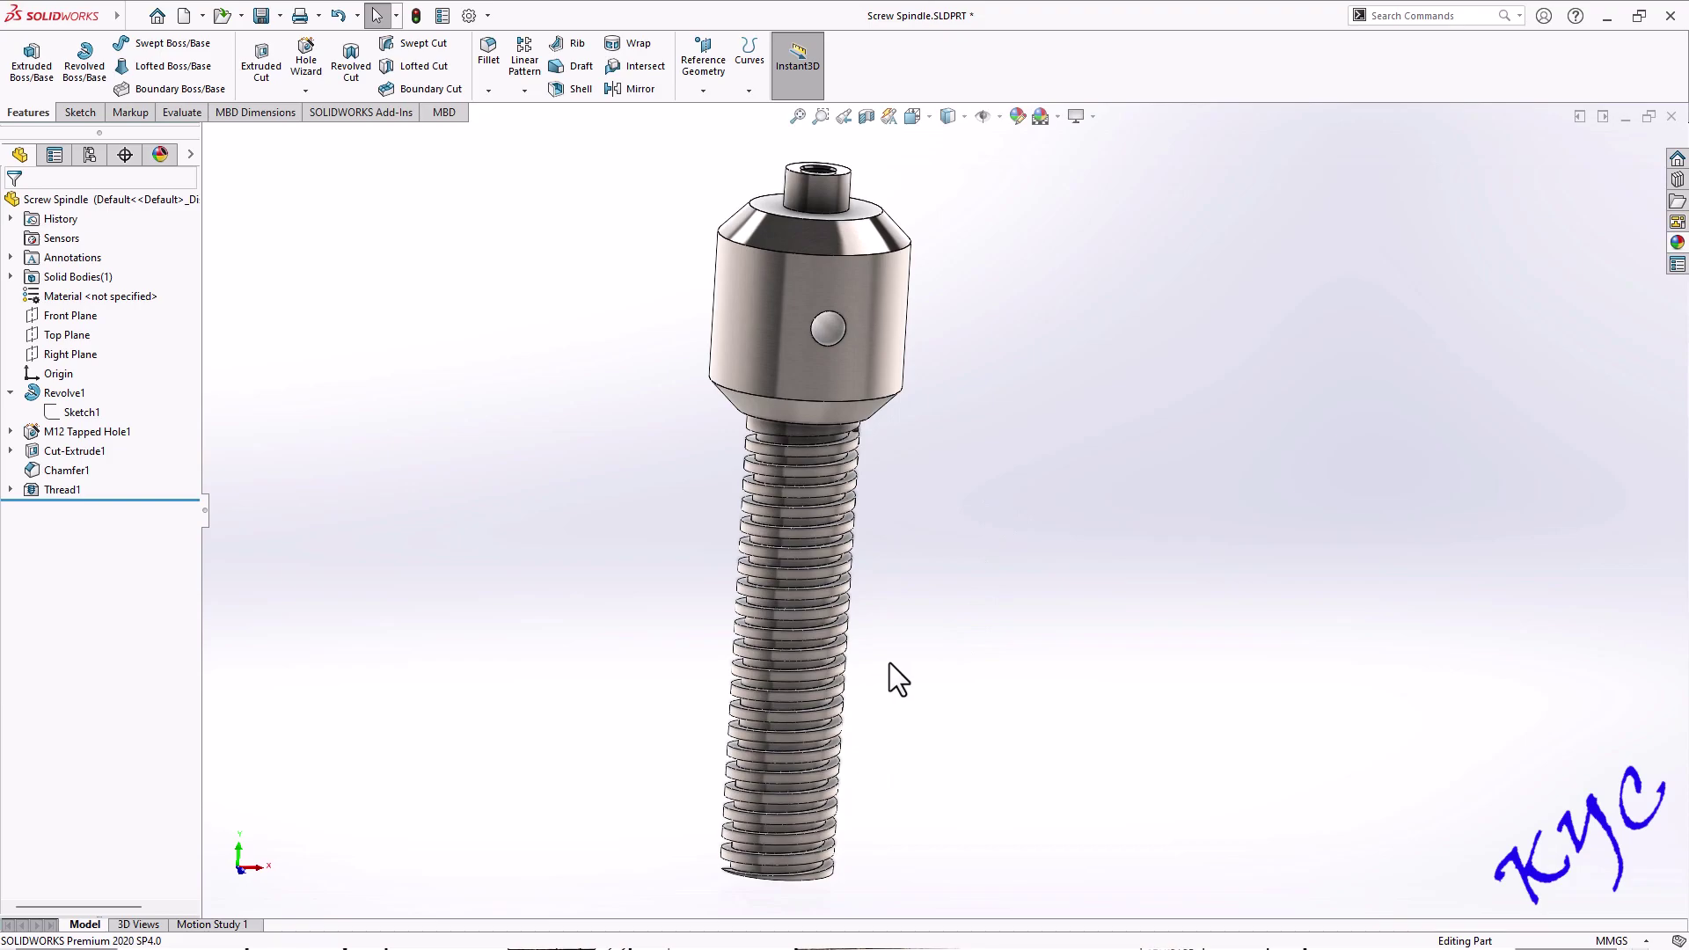
pyautogui.hotkey('ctrl', '1')
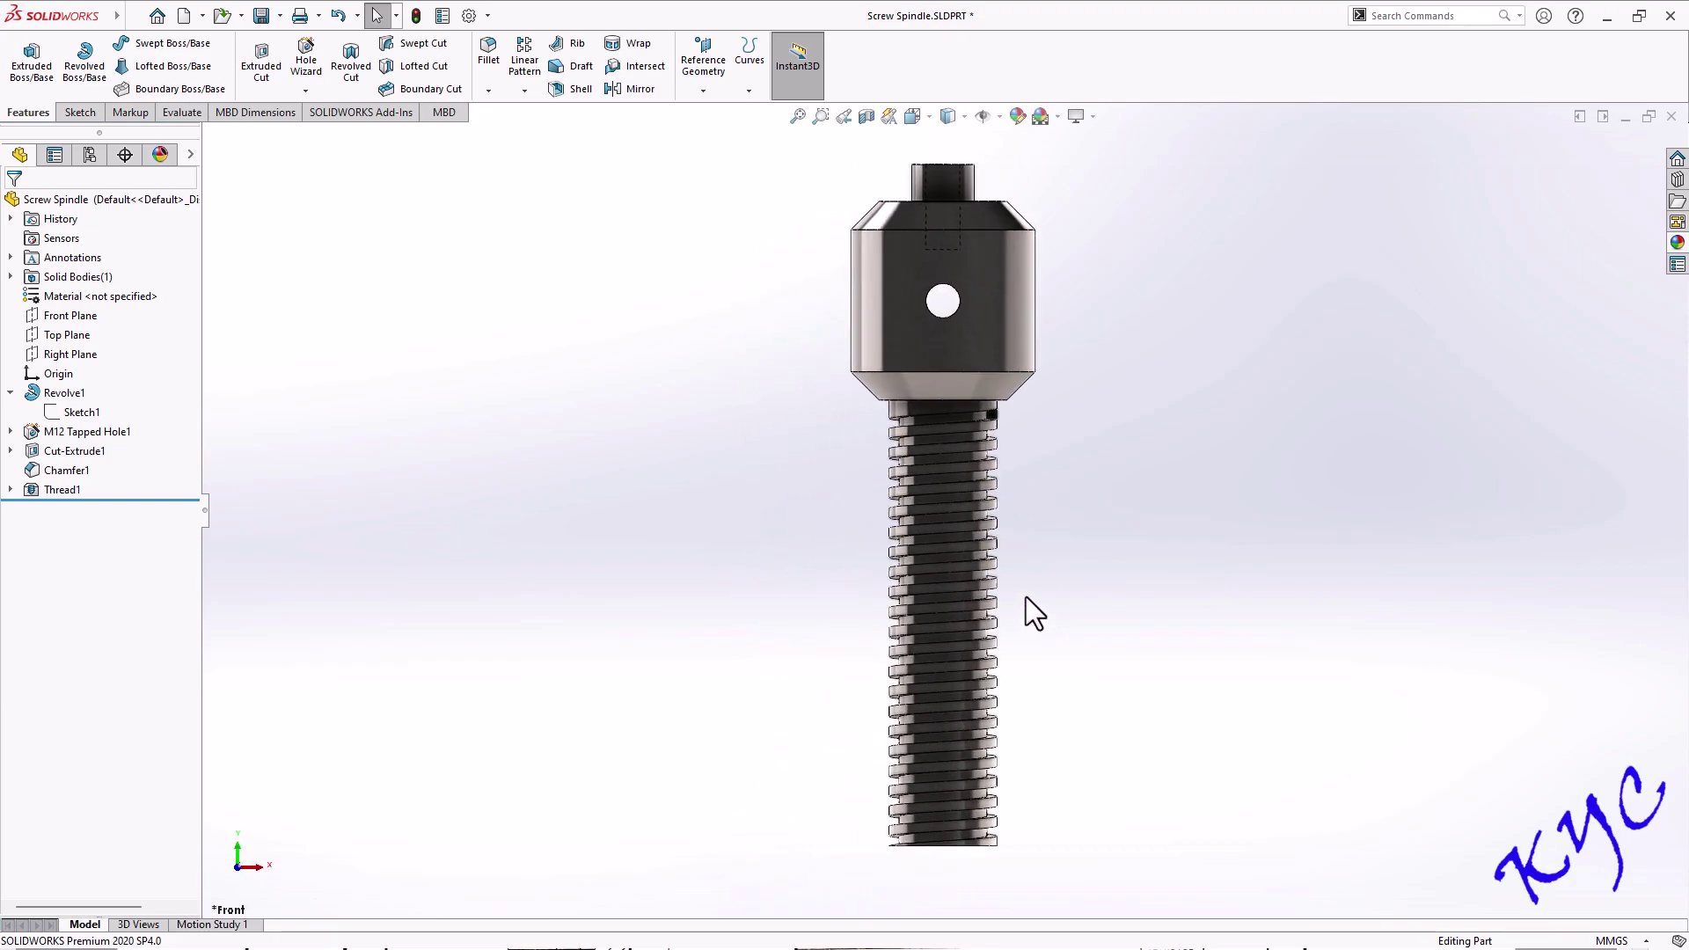
# Examine the spindle's head, its cross hole and the upper chamfer up close
pyautogui.keyDown('ctrl'); pyautogui.moveTo(1022, 456); pyautogui.dragTo(1011, 340, button='middle'); pyautogui.keyUp('ctrl')
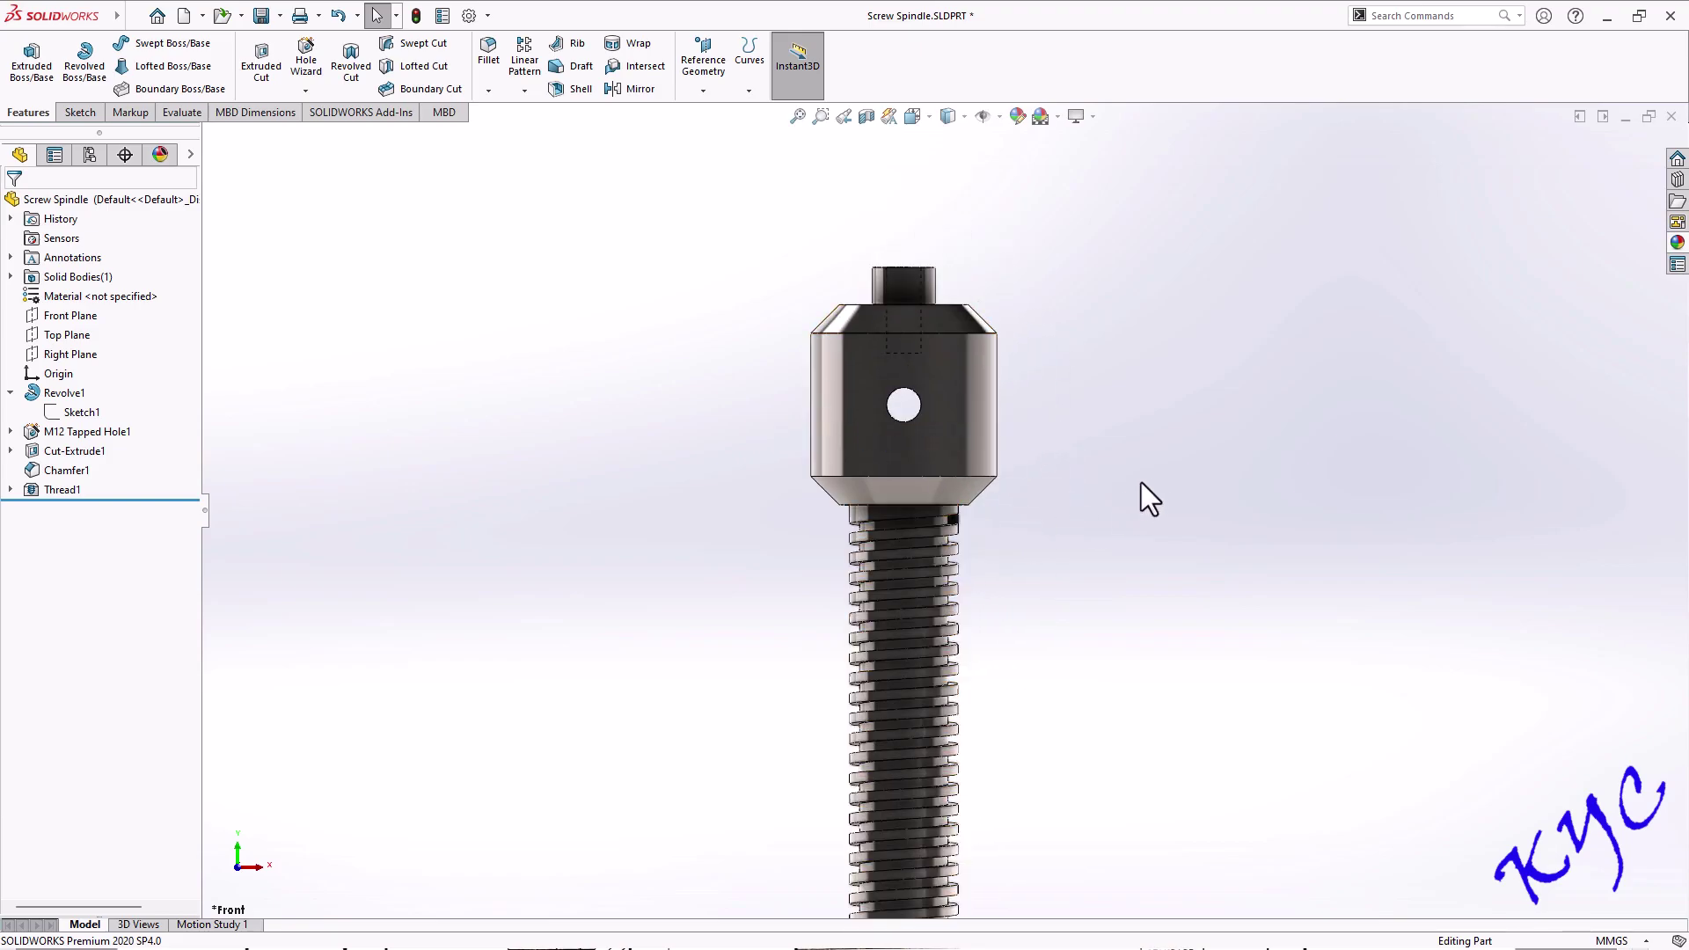
pyautogui.keyDown('ctrl'); pyautogui.moveTo(1044, 487); pyautogui.dragTo(1033, 508, button='middle'); pyautogui.keyUp('ctrl')
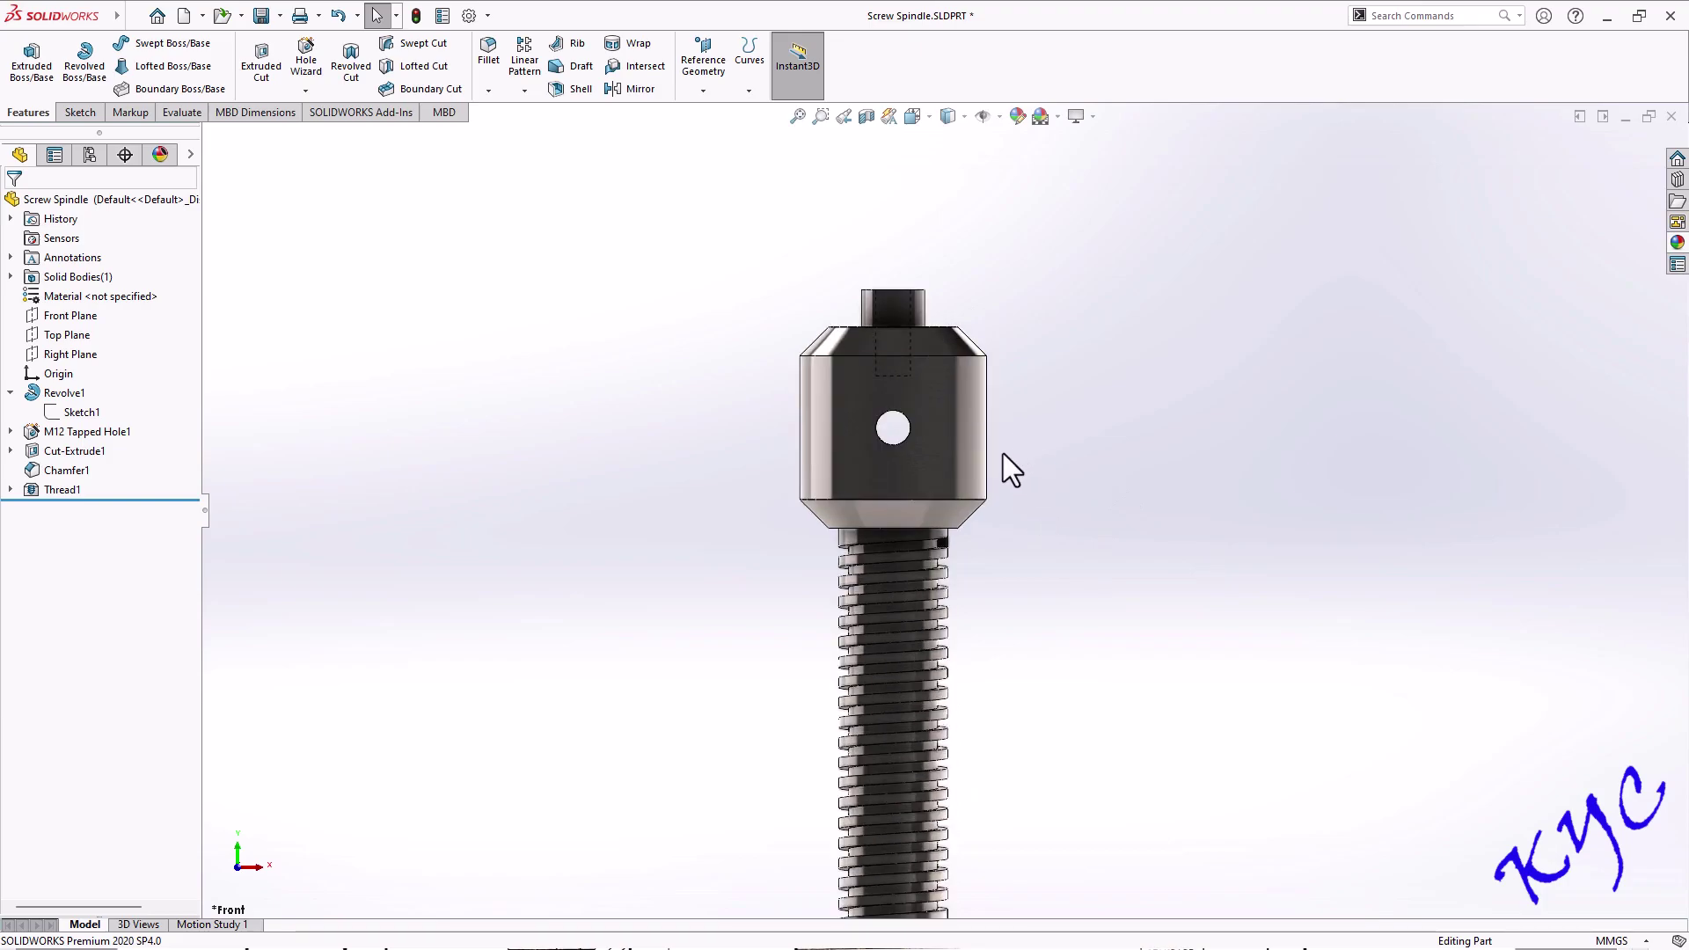
pyautogui.scroll(-2, 1003, 452)
pyautogui.scroll(1, 1043, 371)
pyautogui.scroll(-2, 1011, 344)
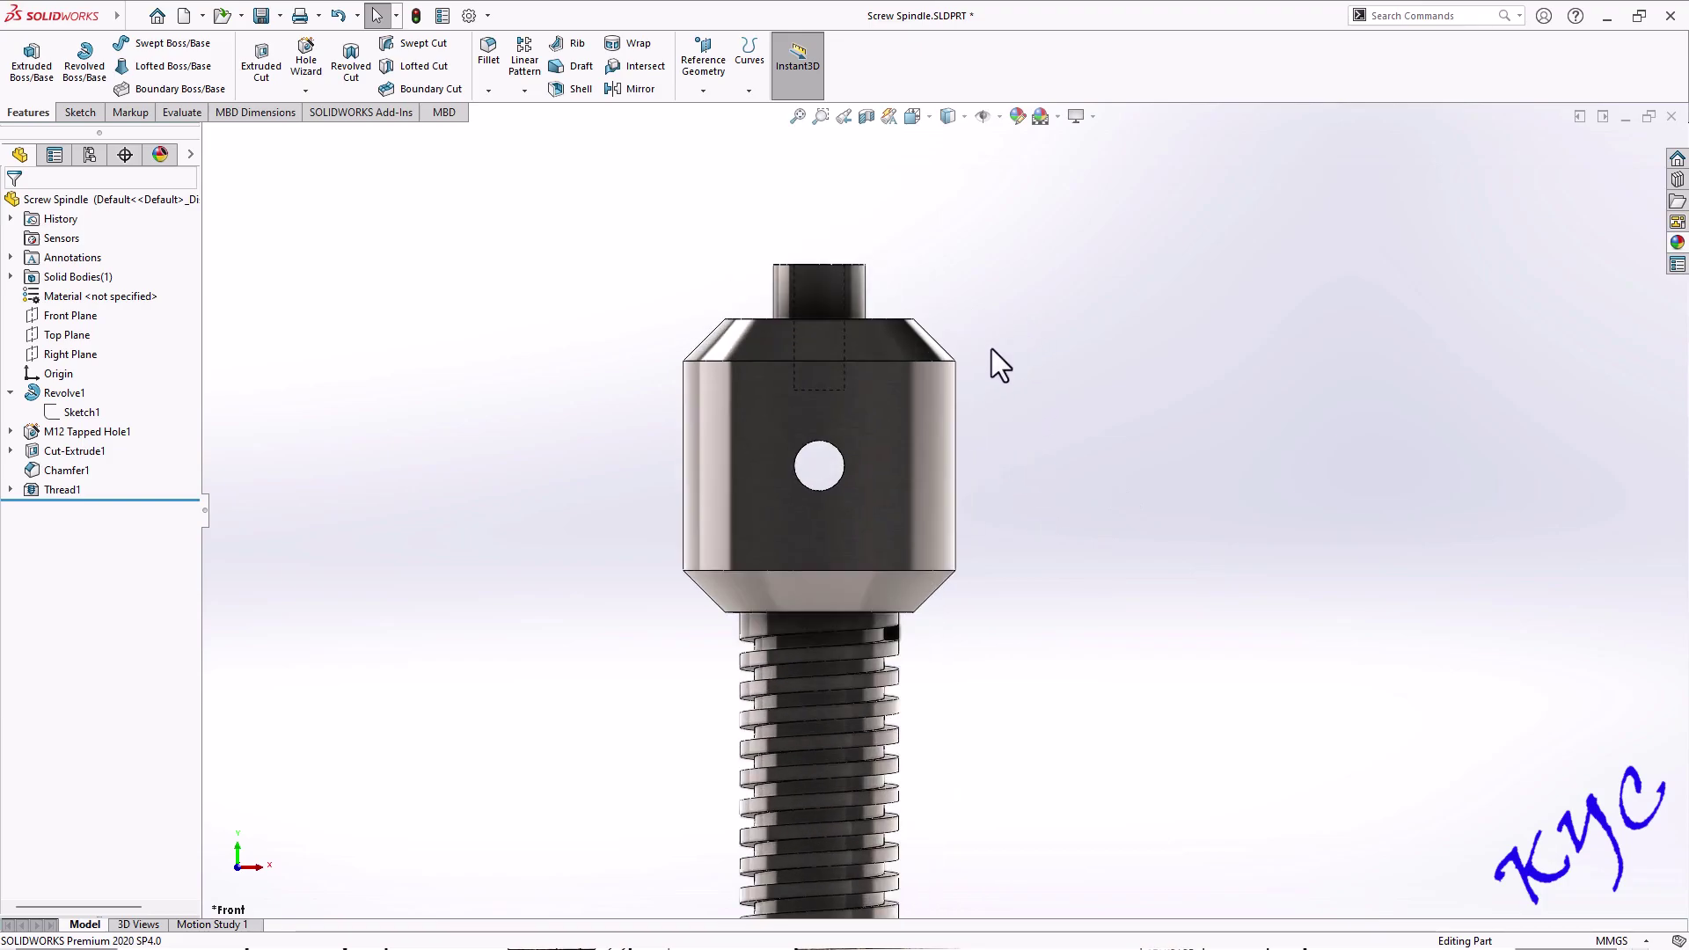
pyautogui.scroll(2, 1003, 331)
pyautogui.moveTo(1003, 331); pyautogui.dragTo(1064, 392, button='middle')
pyautogui.scroll(2, 1073, 382)
pyautogui.scroll(-2, 1037, 426)
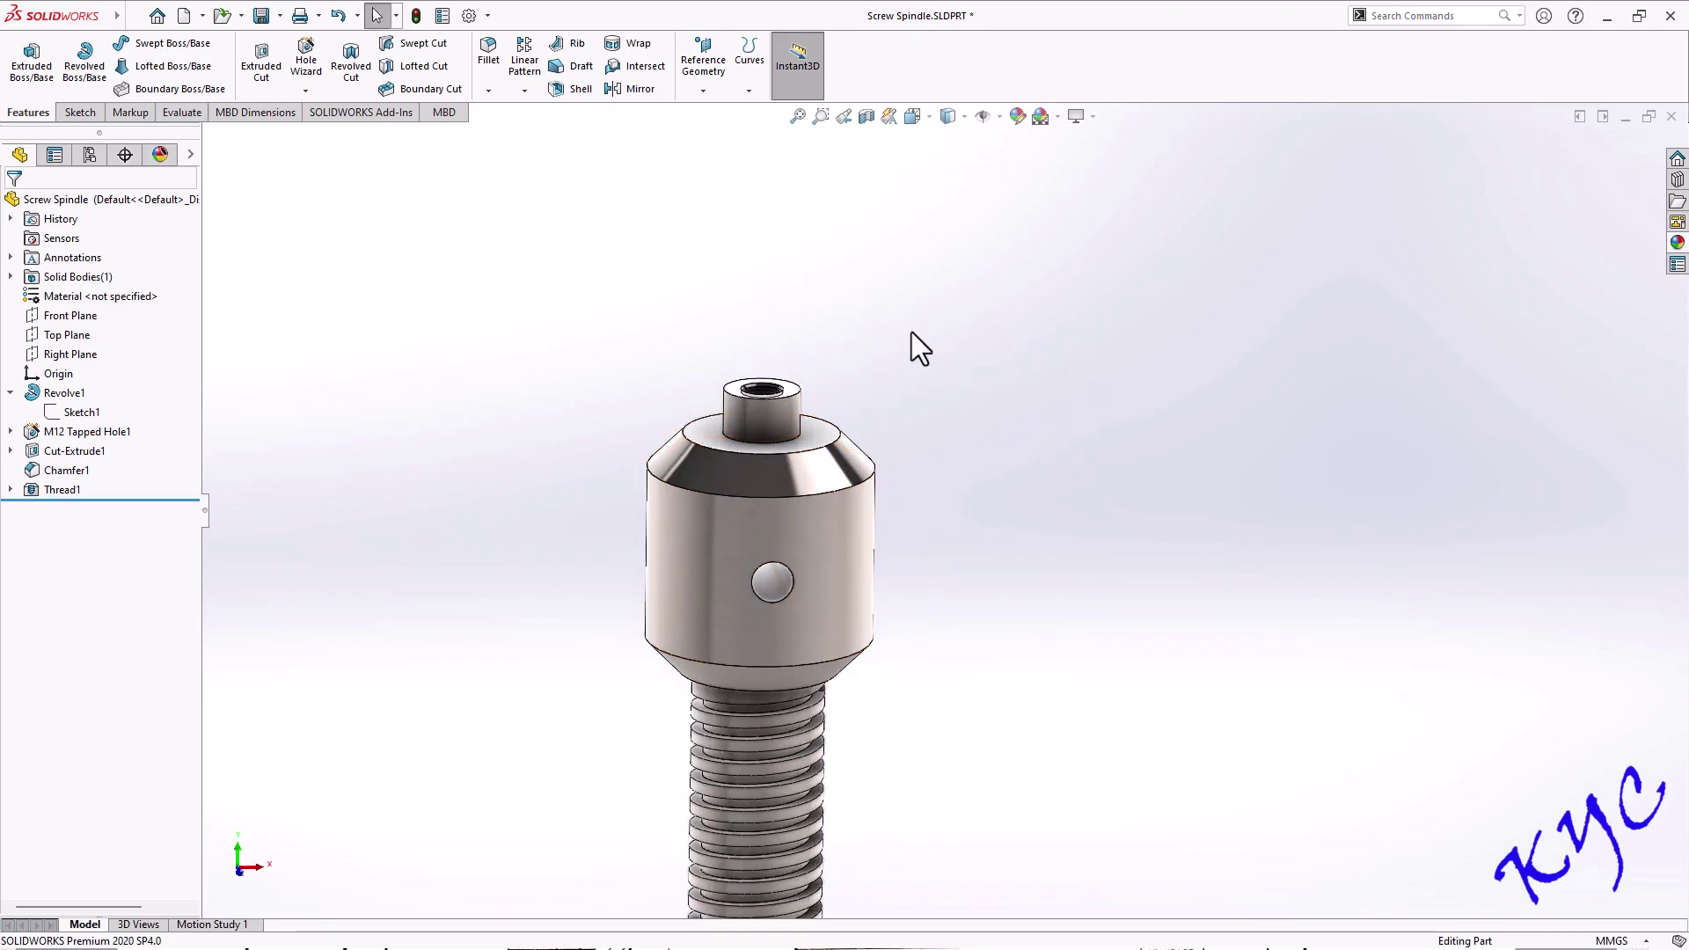
# Create a reference plane coincident with the circular edge where the head's upper chamfer meets its cylindrical side
pyautogui.click(699, 91)
pyautogui.click(739, 111)
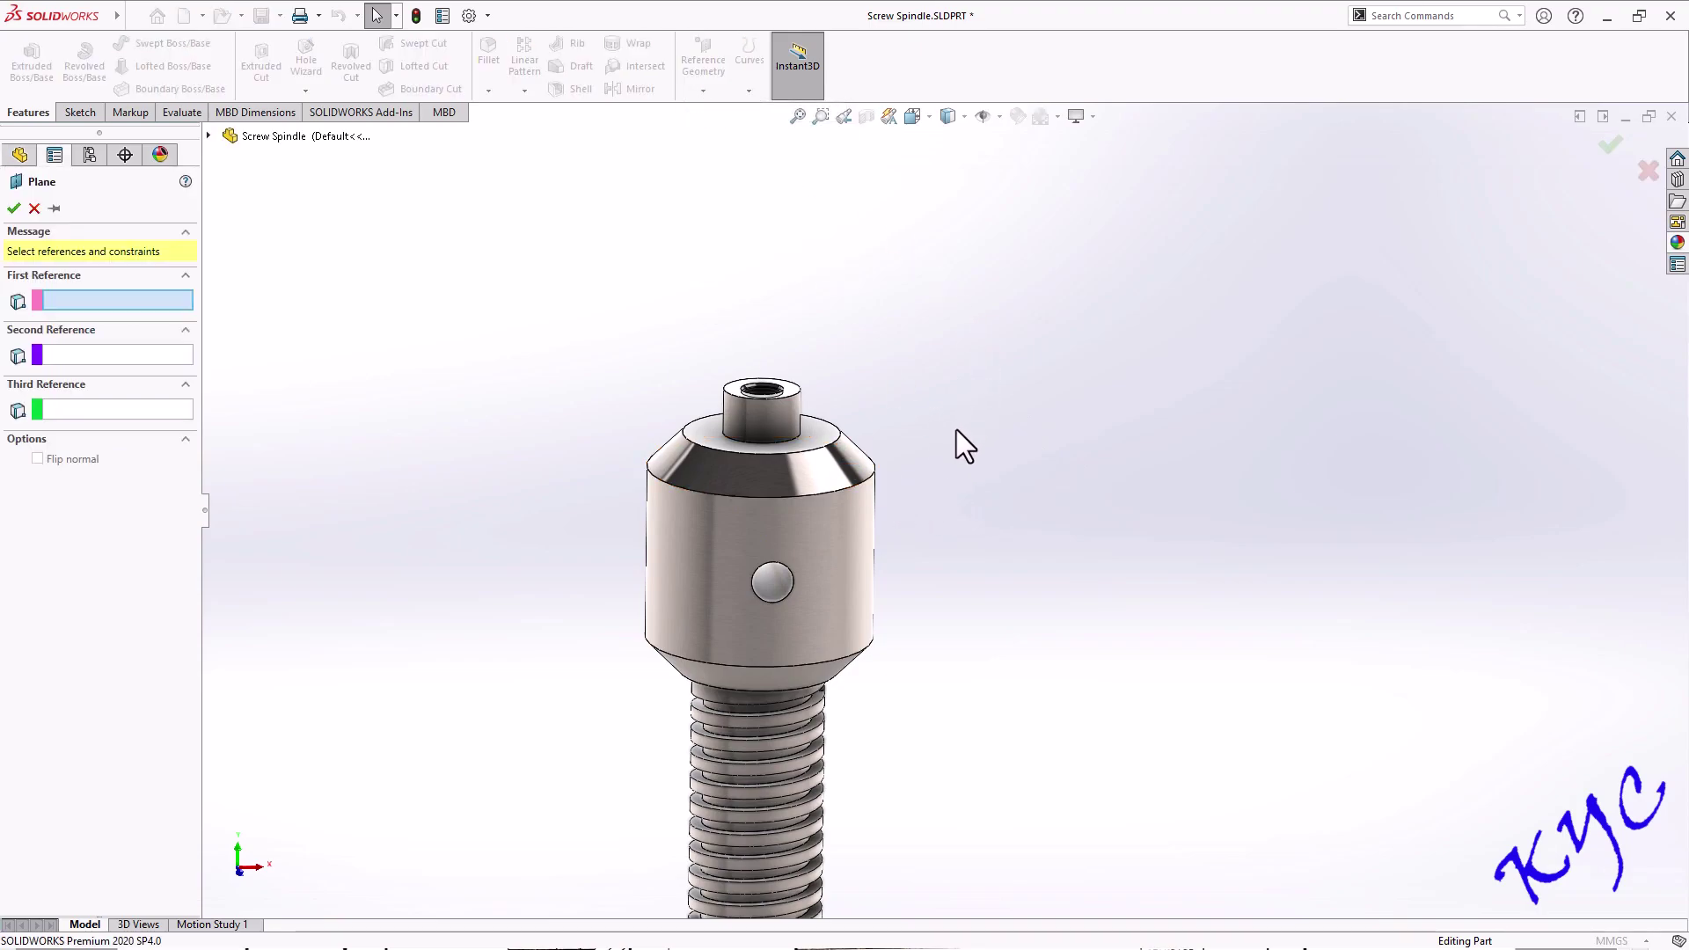
pyautogui.click(852, 485)
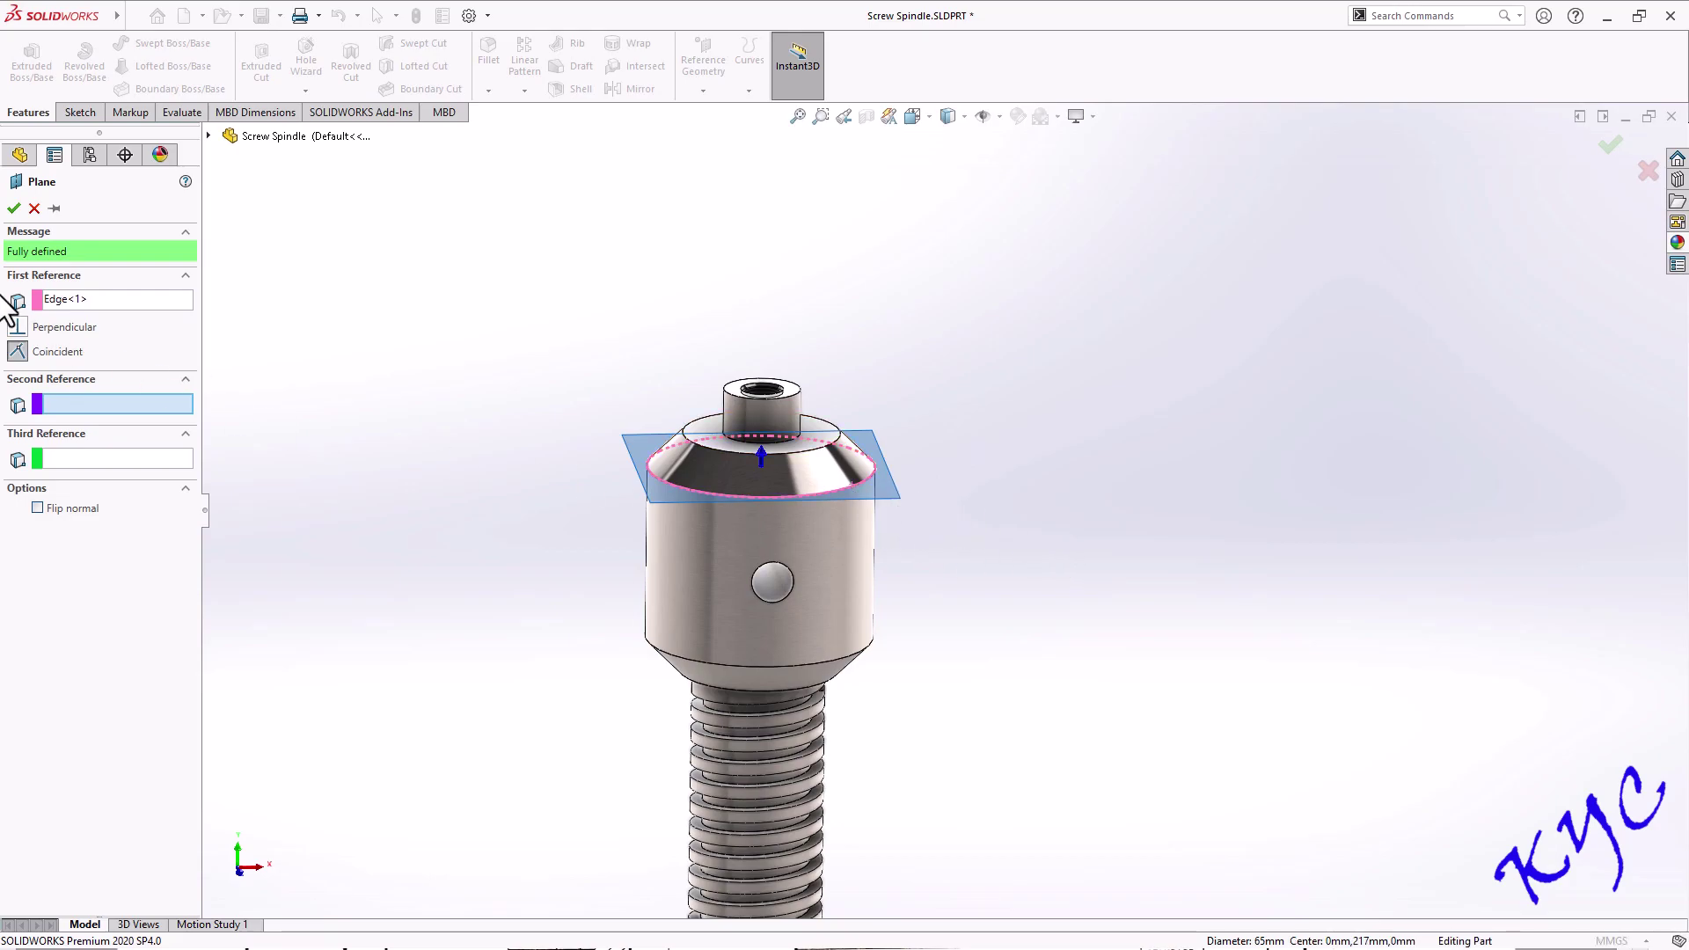
pyautogui.press('Return')
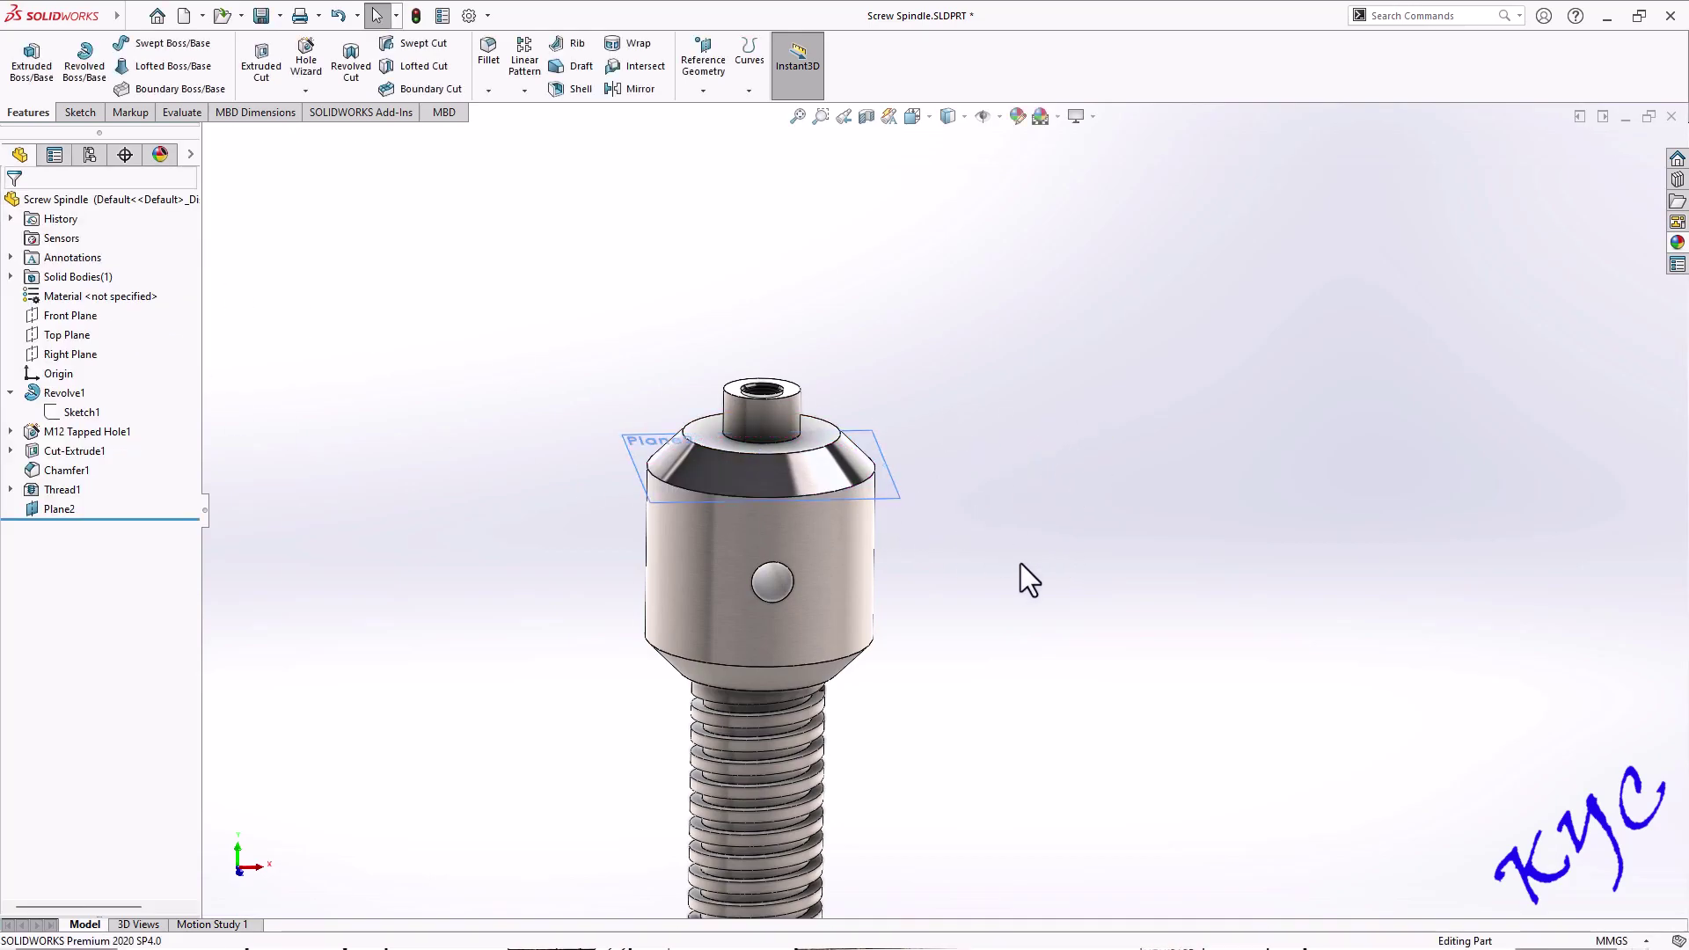
pyautogui.moveTo(971, 561); pyautogui.dragTo(966, 510, button='middle')
pyautogui.scroll(-2, 966, 511)
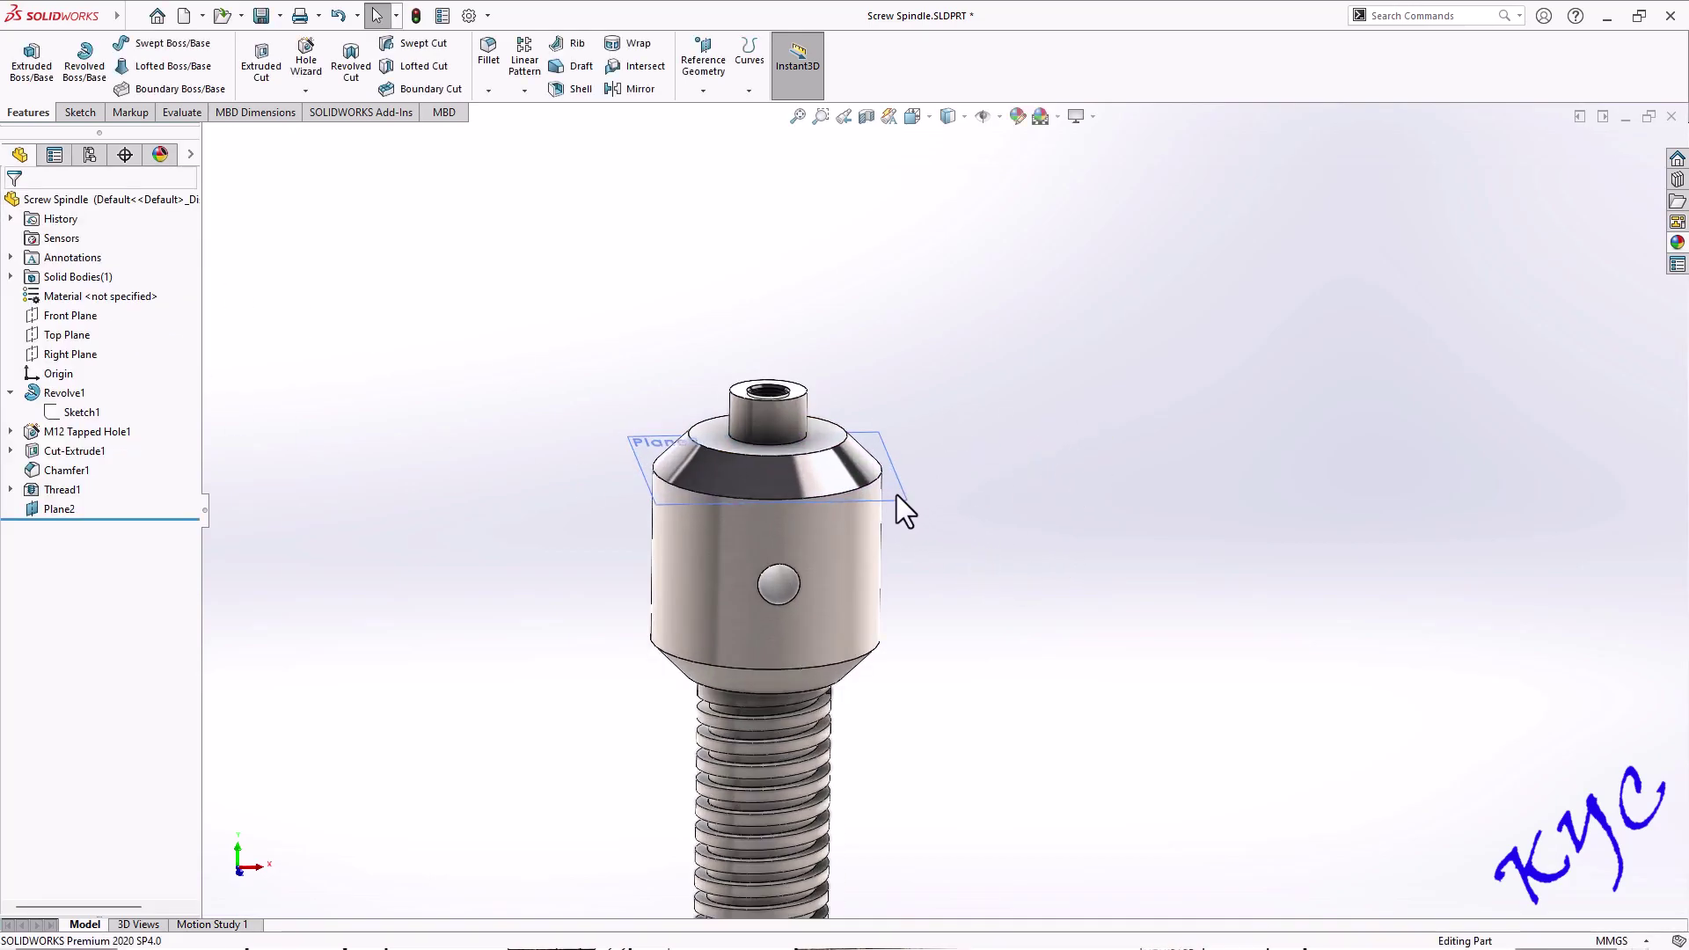
# Sketch on the new plane by converting the upper chamfer's outer circular edge into a circle, and exit the sketch
pyautogui.rightClick(77, 506)
pyautogui.click(93, 480)
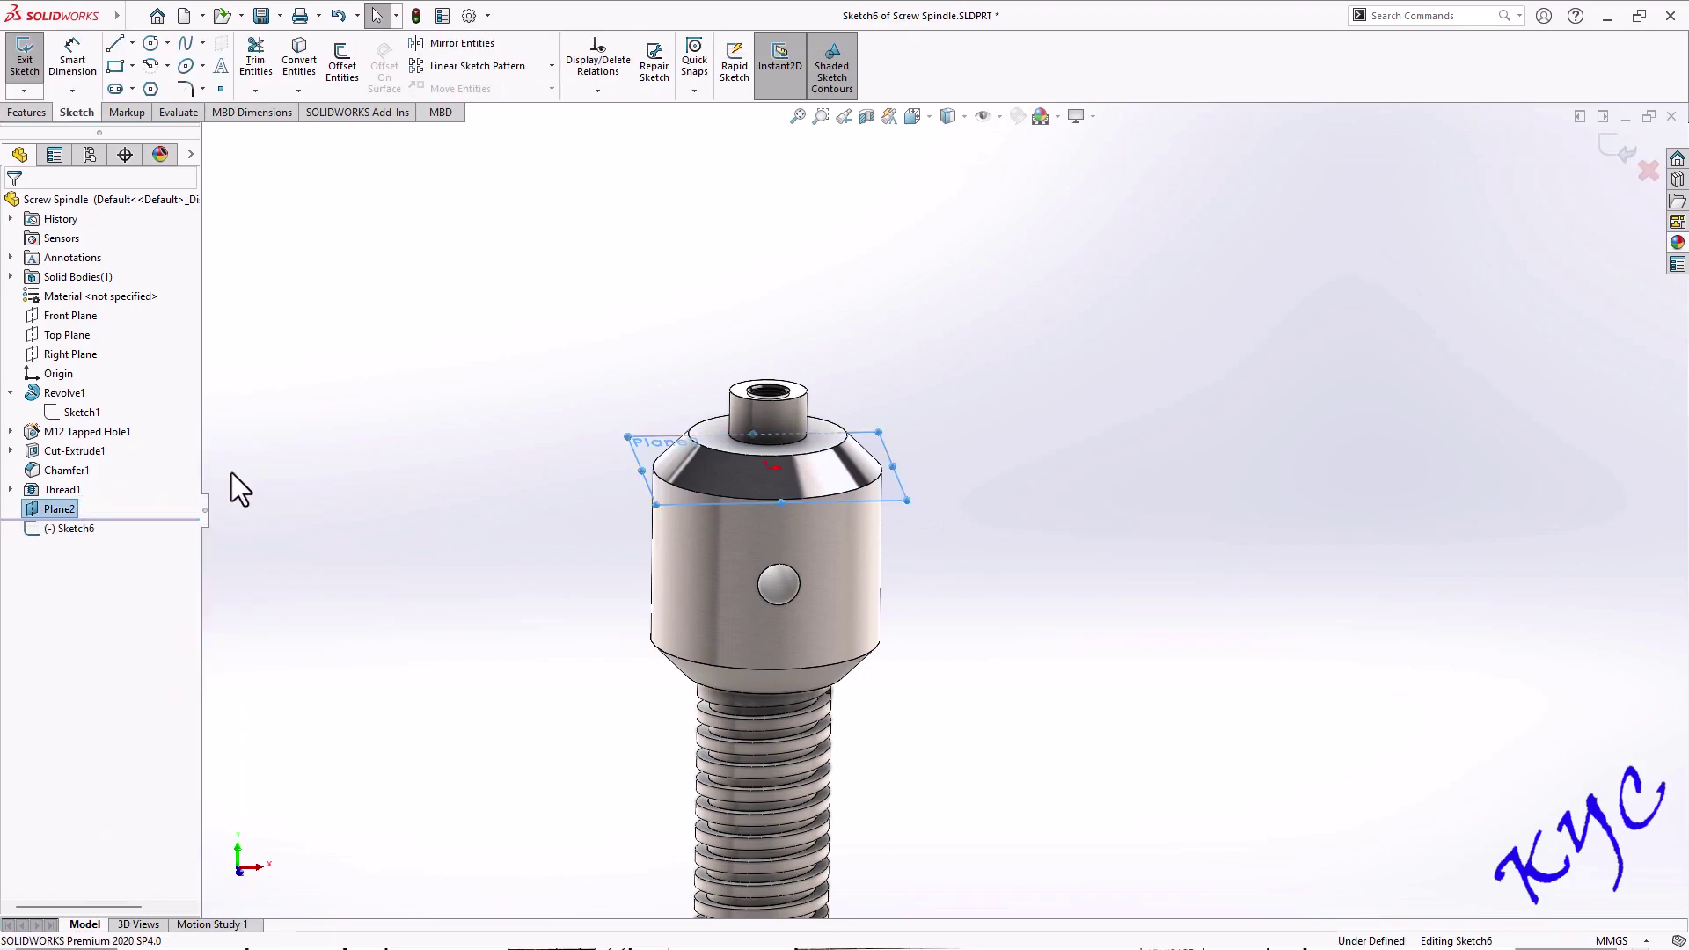
pyautogui.click(300, 63)
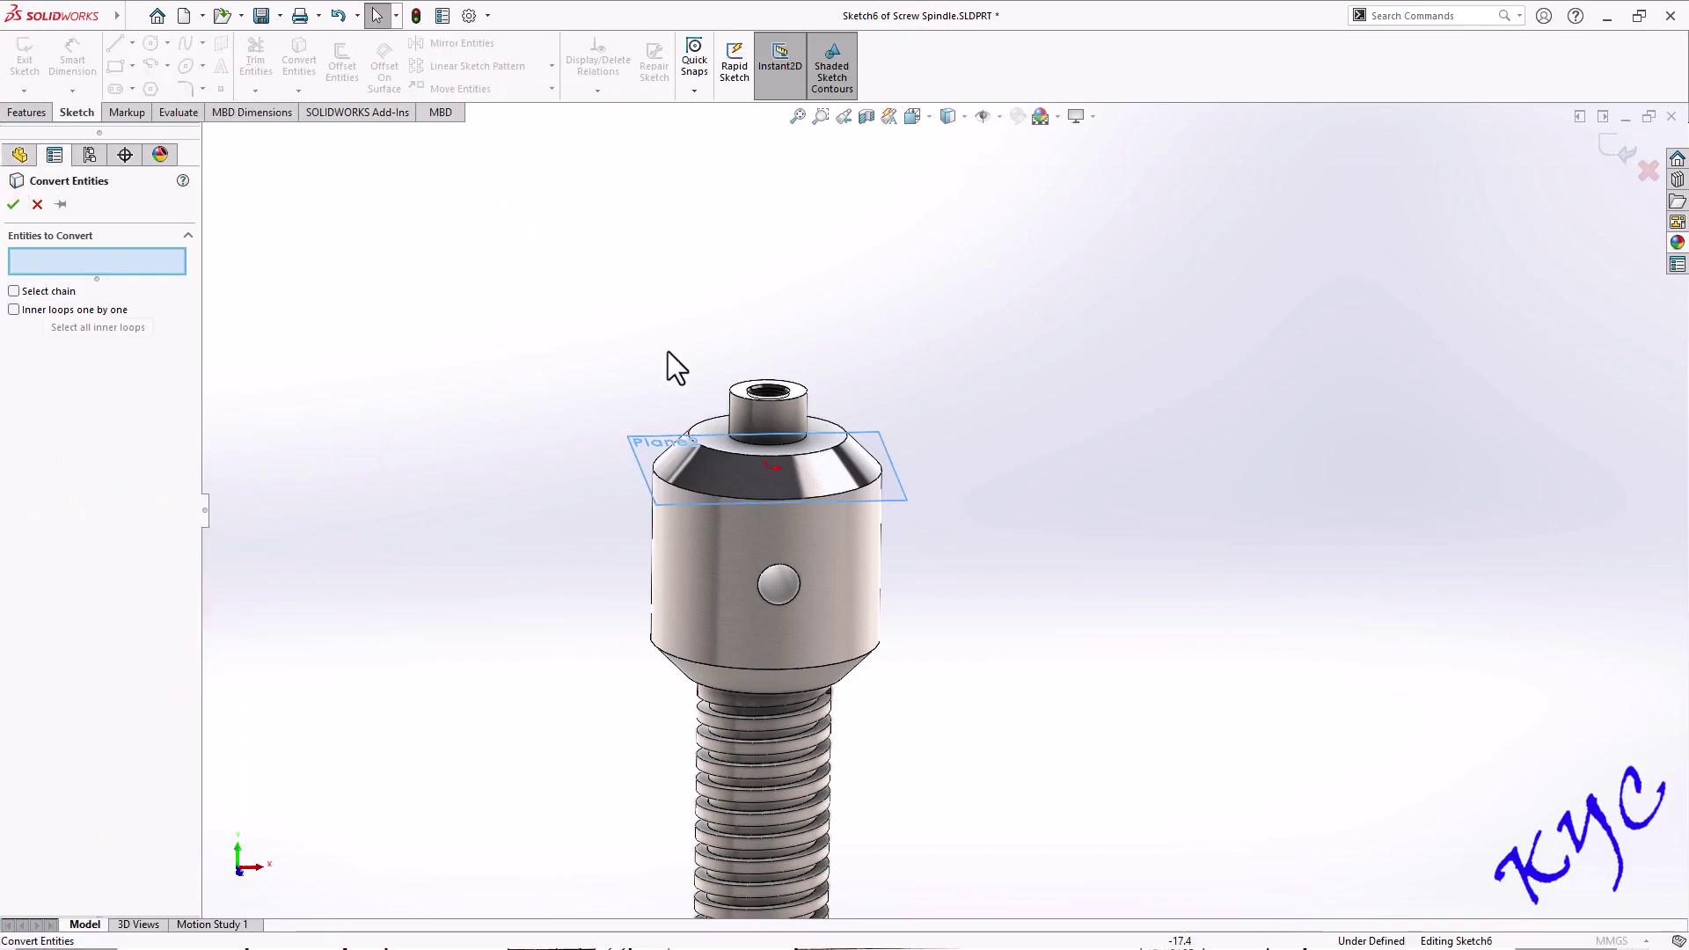
pyautogui.click(678, 486)
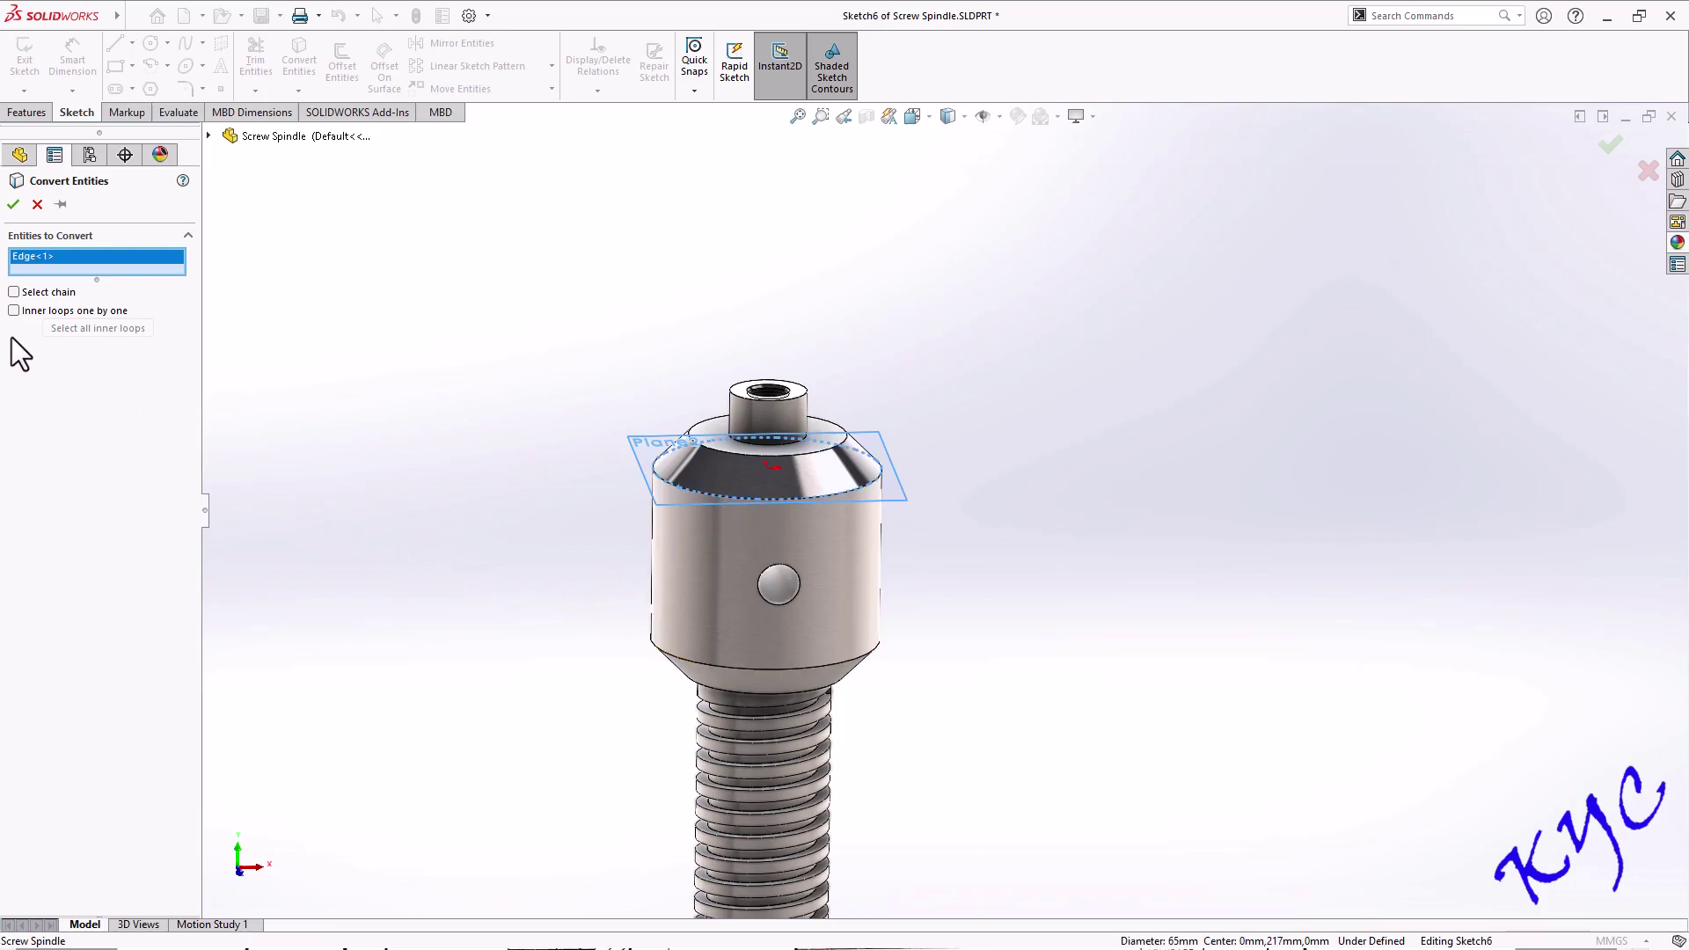
pyautogui.click(13, 204)
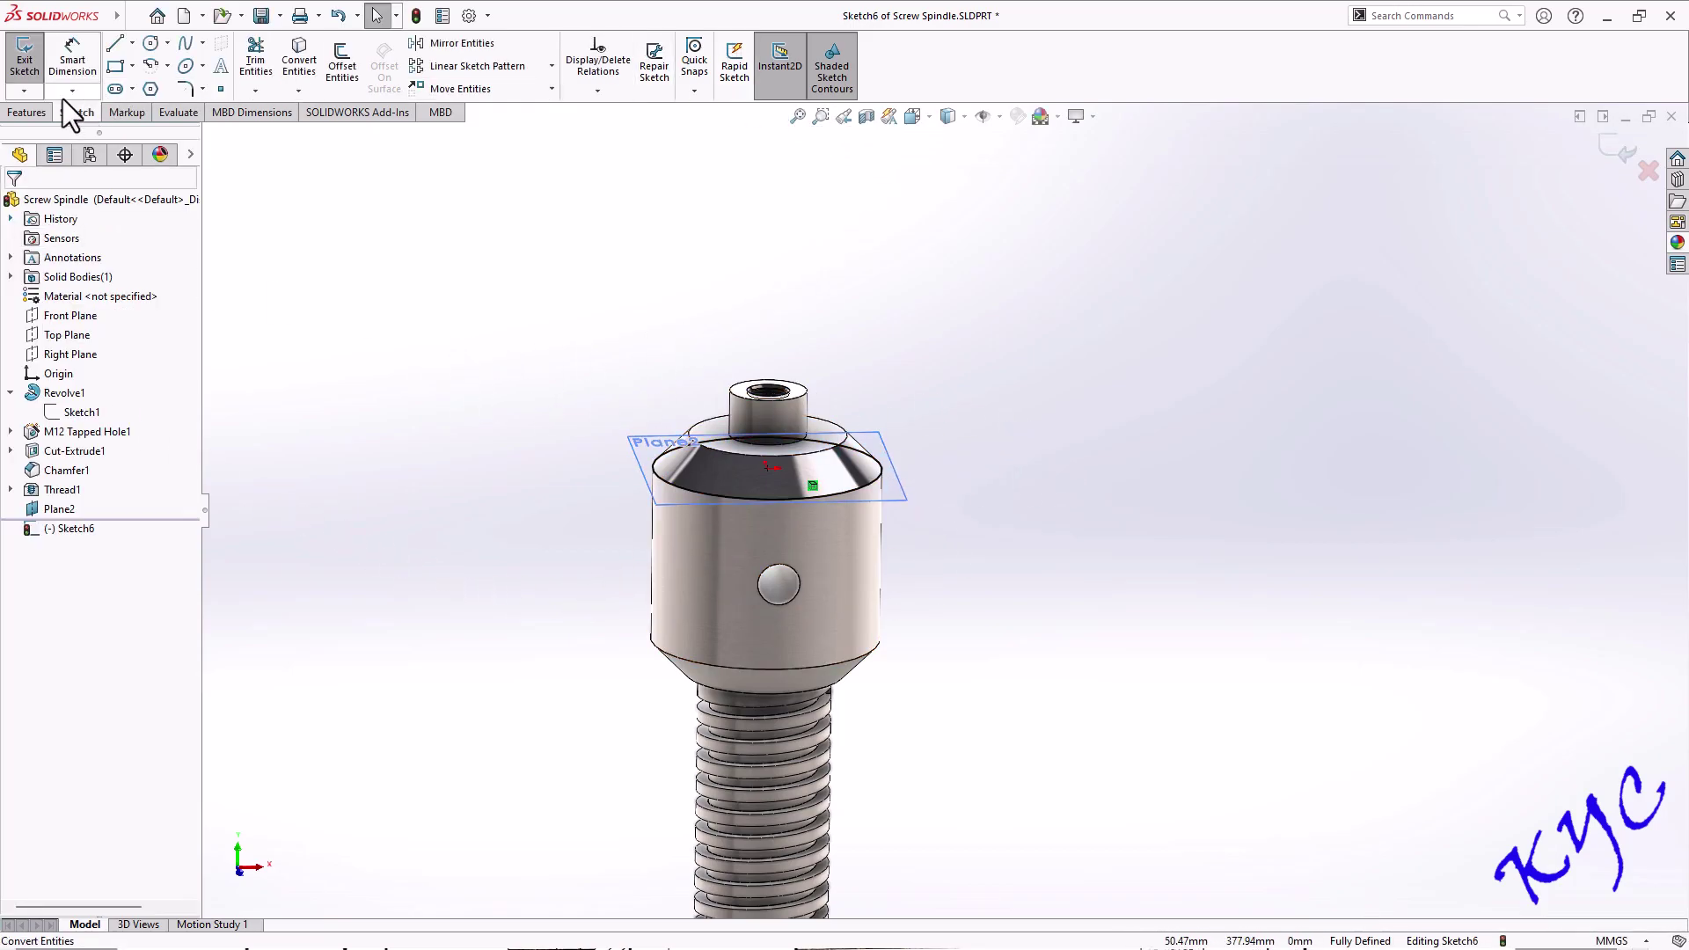
pyautogui.click(24, 63)
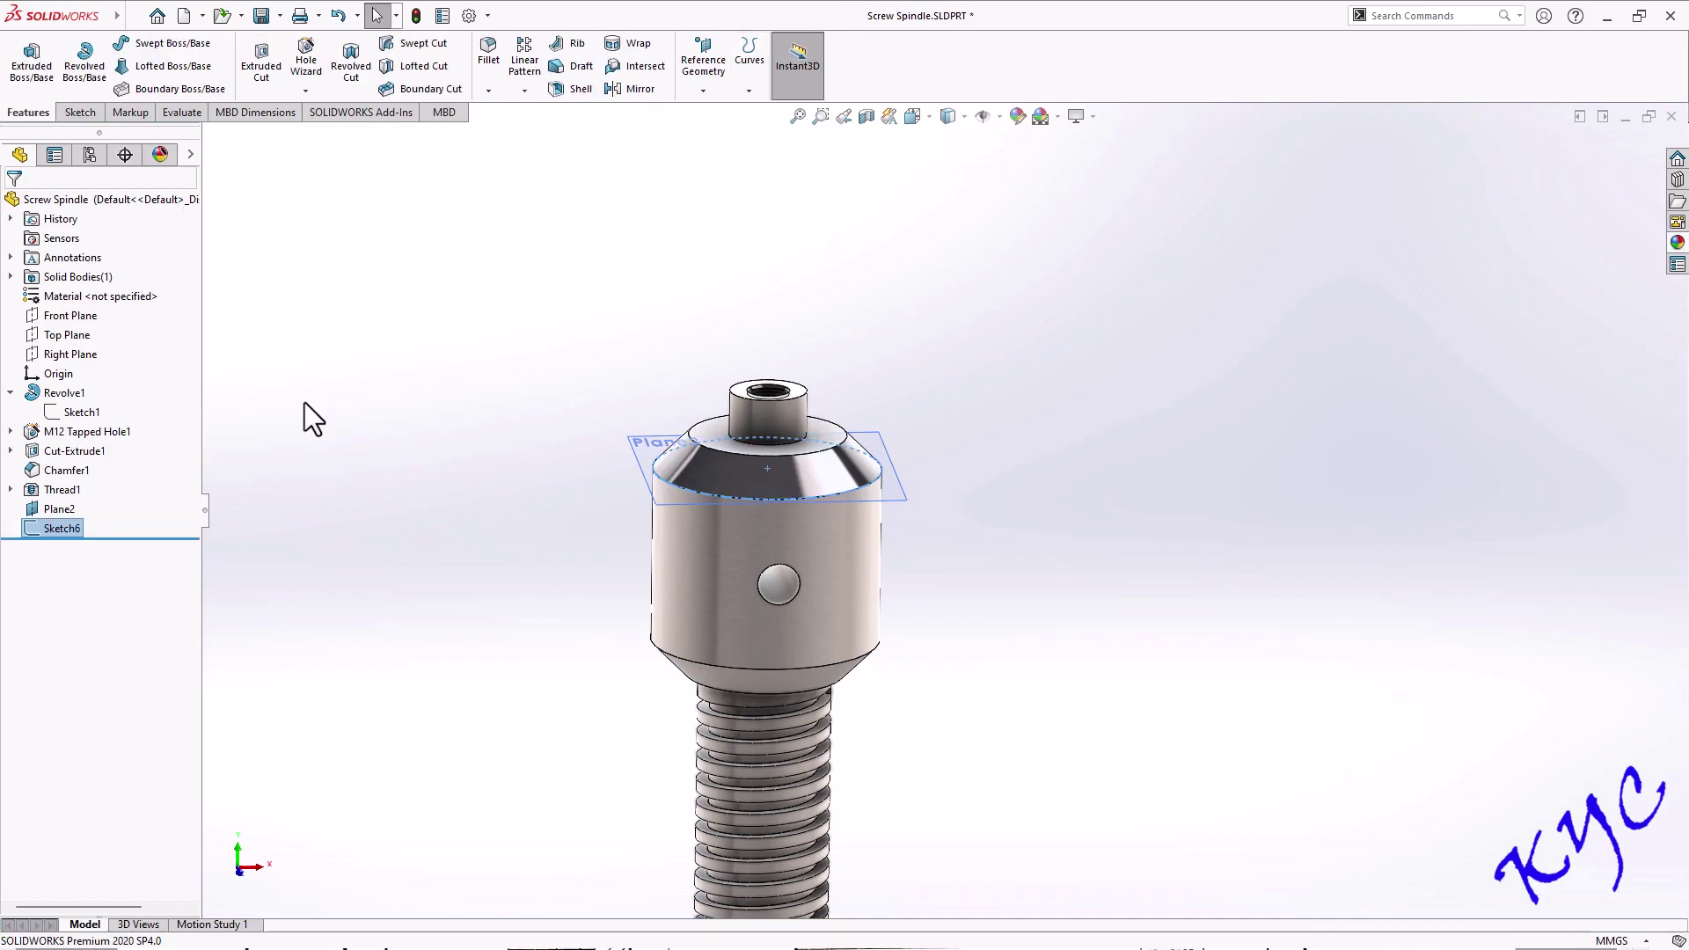
# Start a helix from the circle sketch, defined by Height and Pitch, with its direction reversed to run down the spindle's head
pyautogui.click(750, 90)
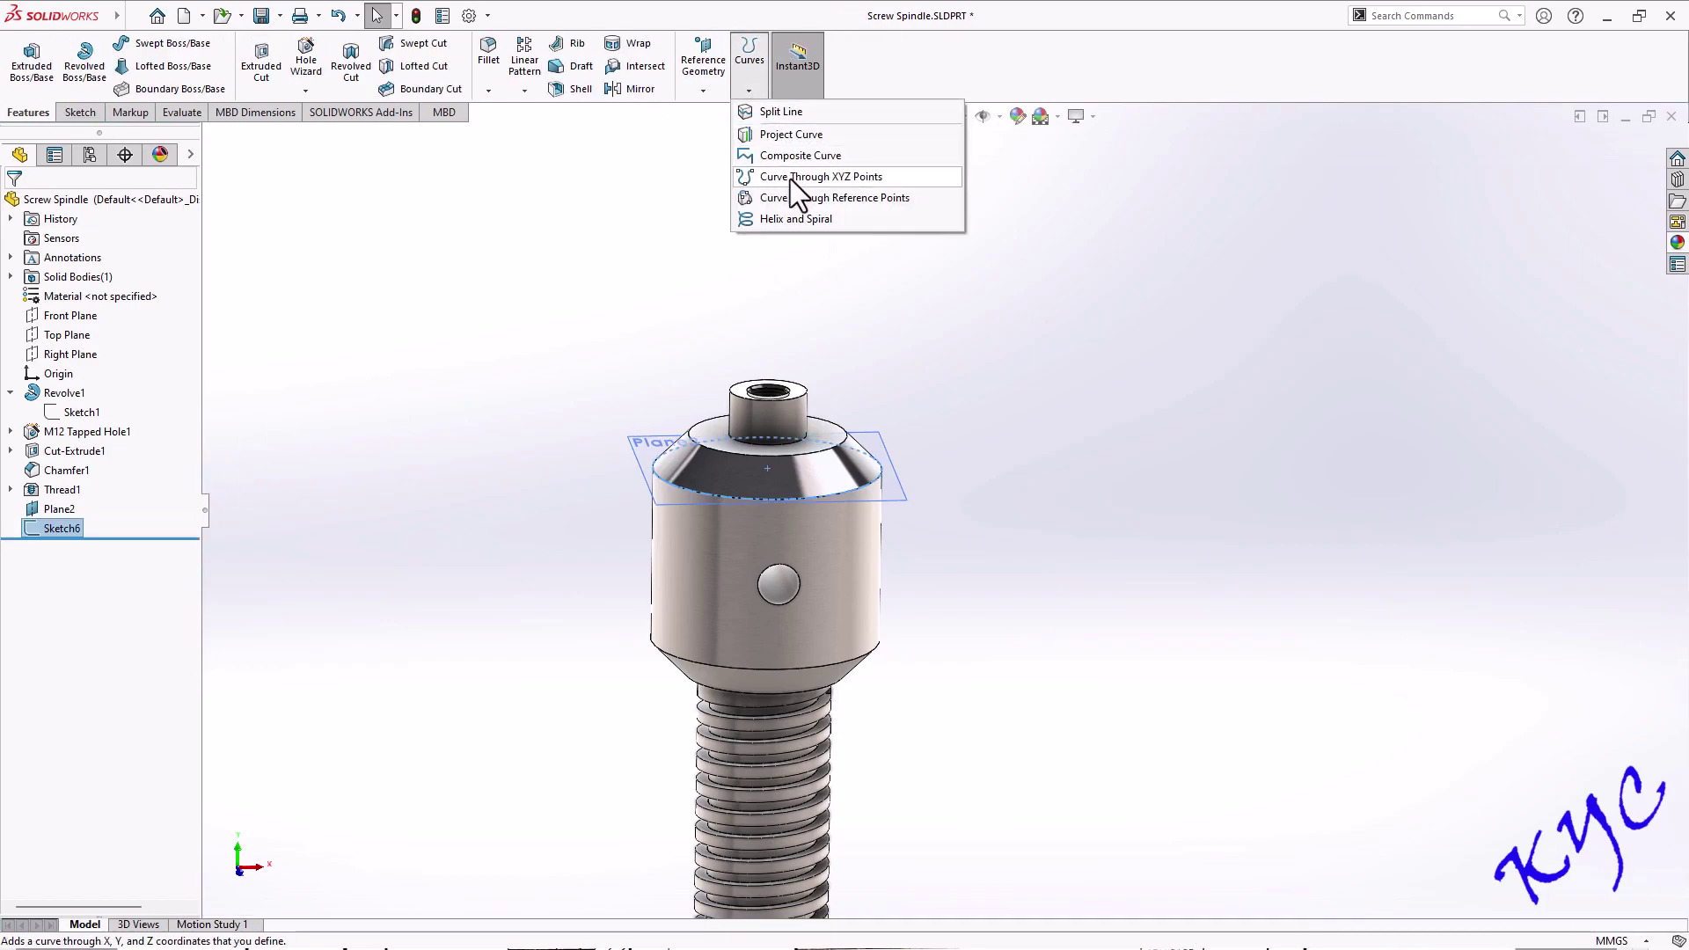
pyautogui.click(794, 218)
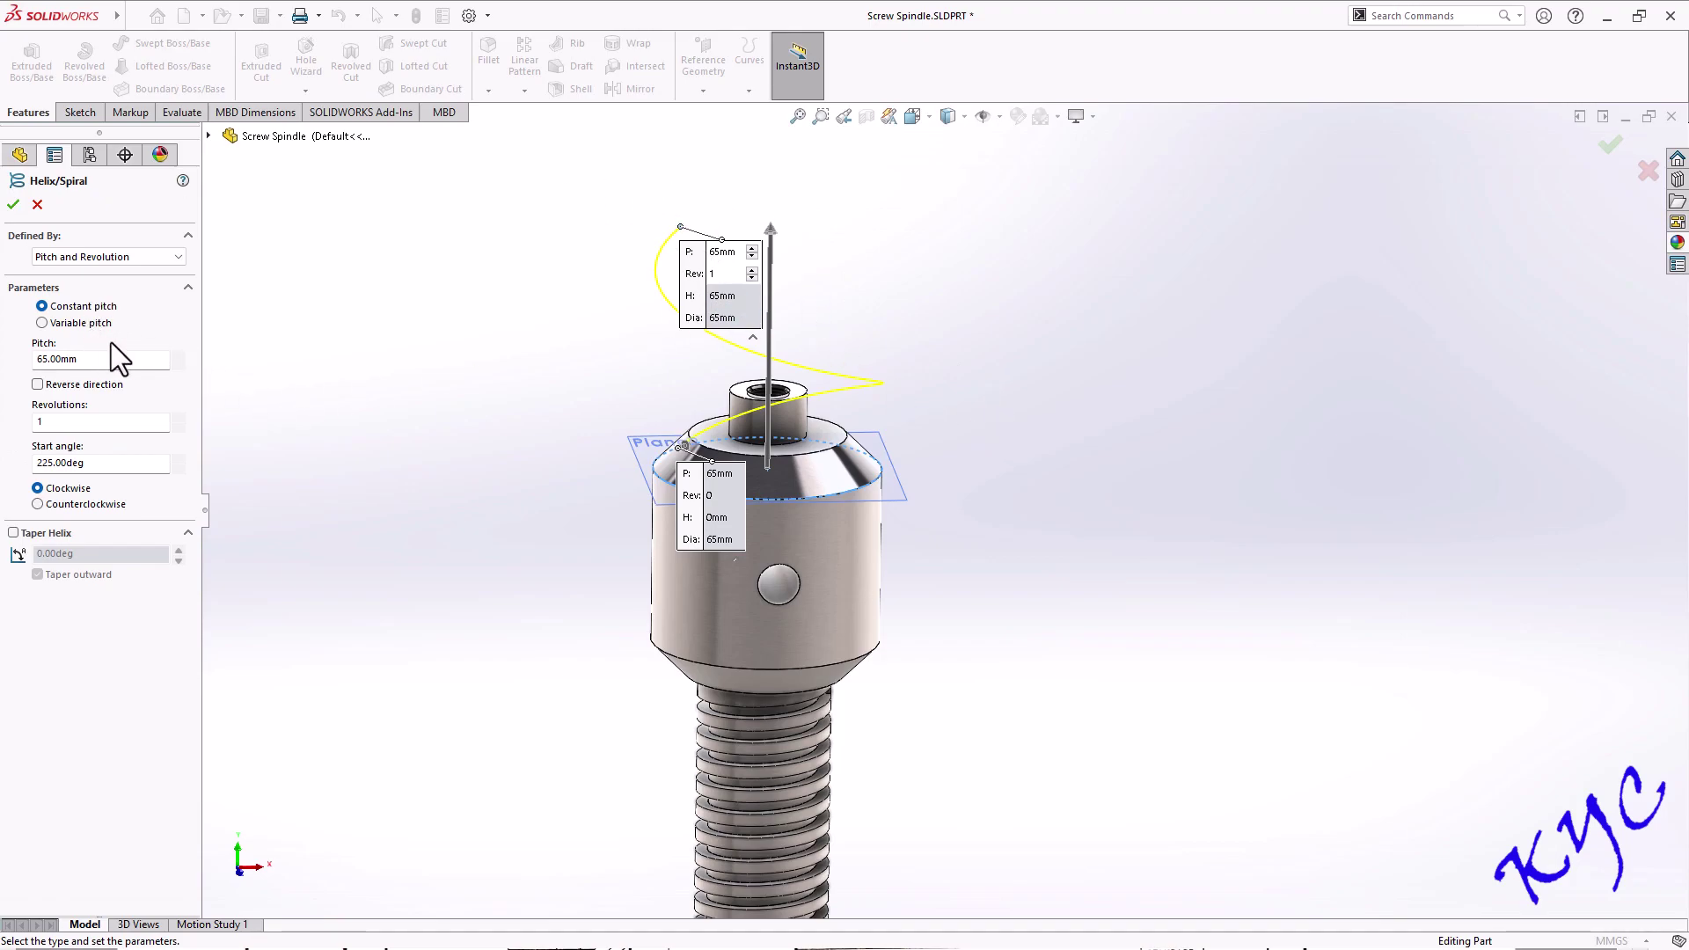
pyautogui.click(113, 260)
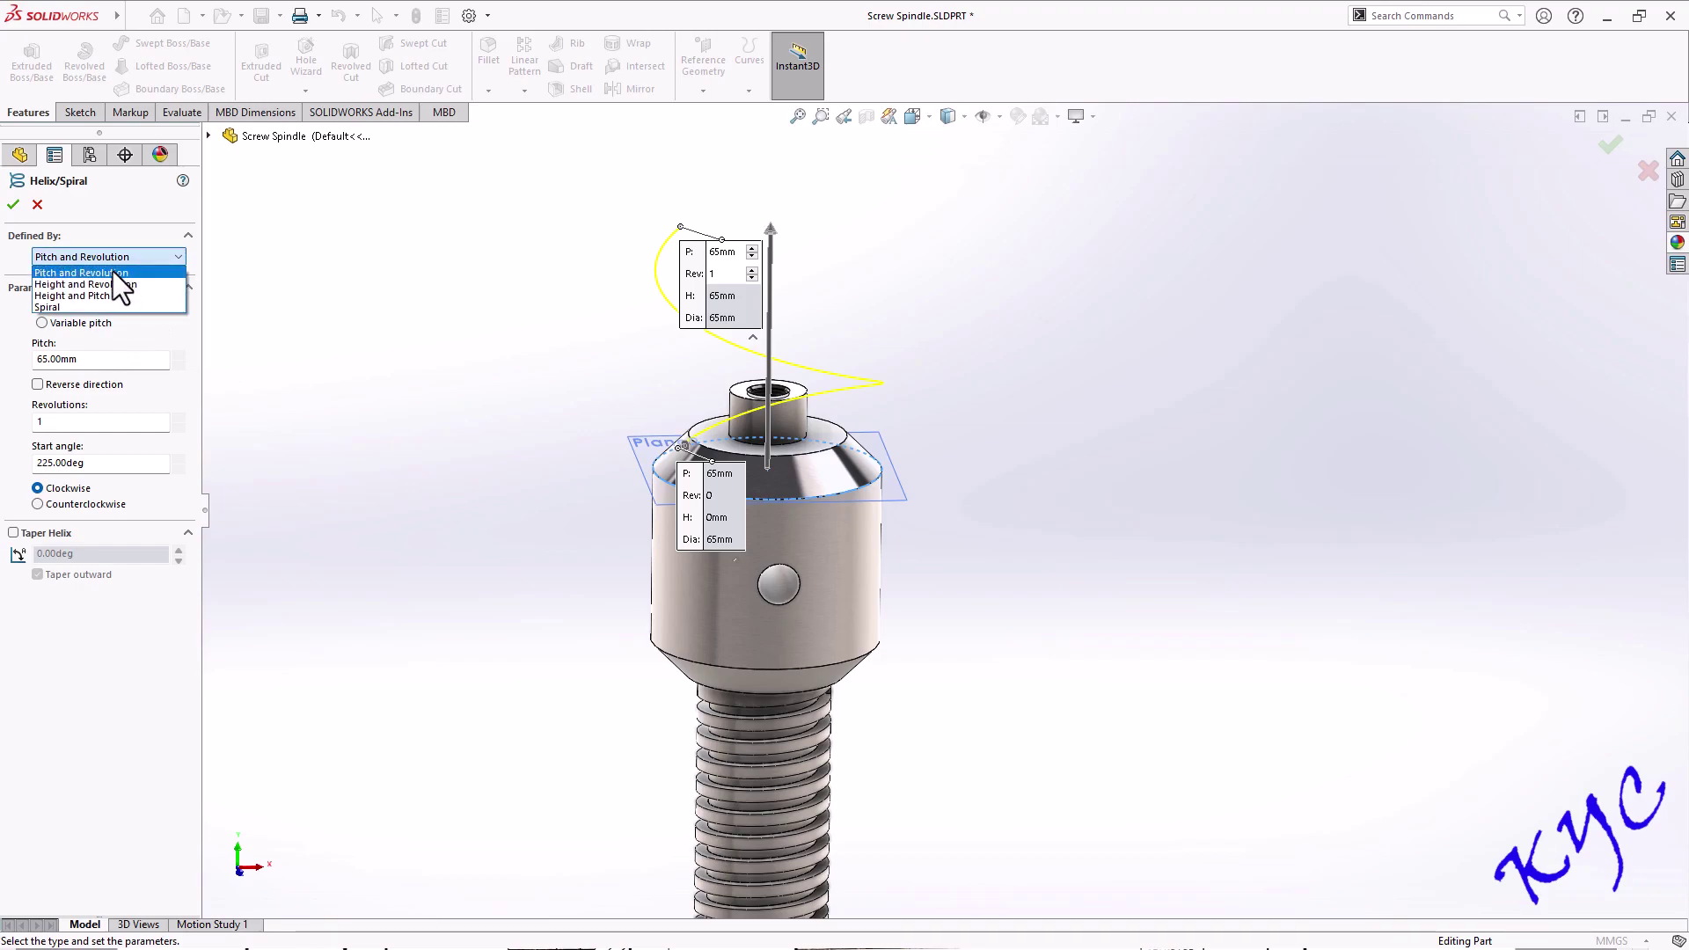
pyautogui.click(104, 295)
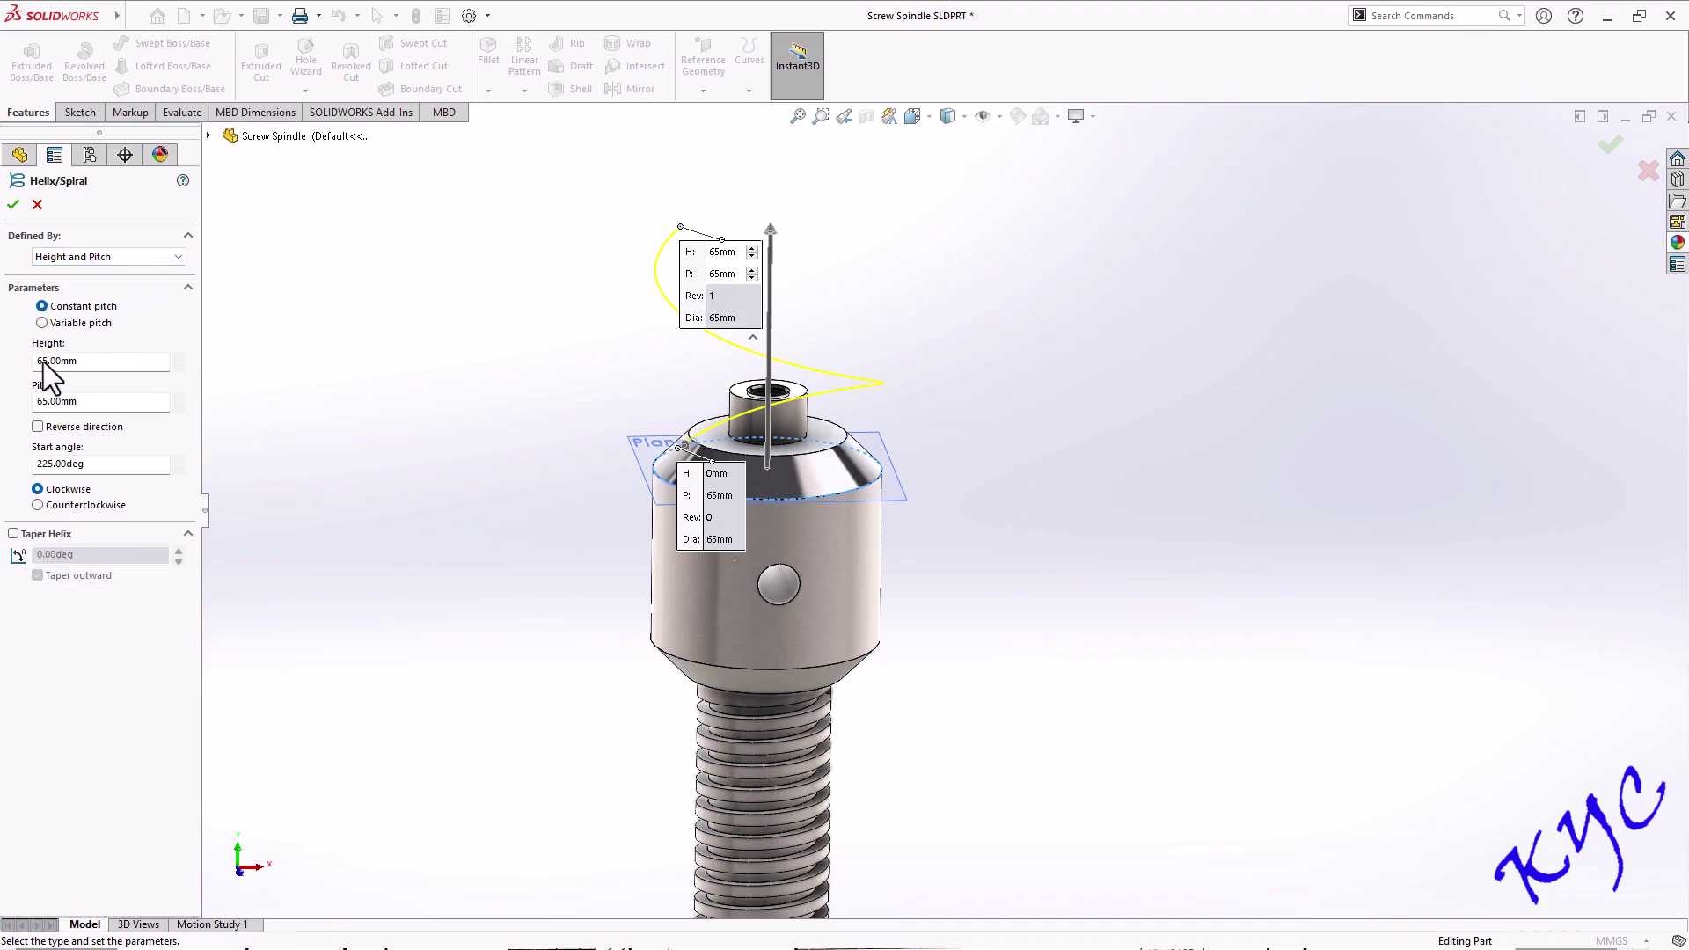
pyautogui.click(37, 434)
pyautogui.moveTo(1012, 530)
pyautogui.mouseDown(button='middle')
pyautogui.moveTo(988, 480)
pyautogui.moveTo(1011, 540)
pyautogui.mouseUp(button='middle')
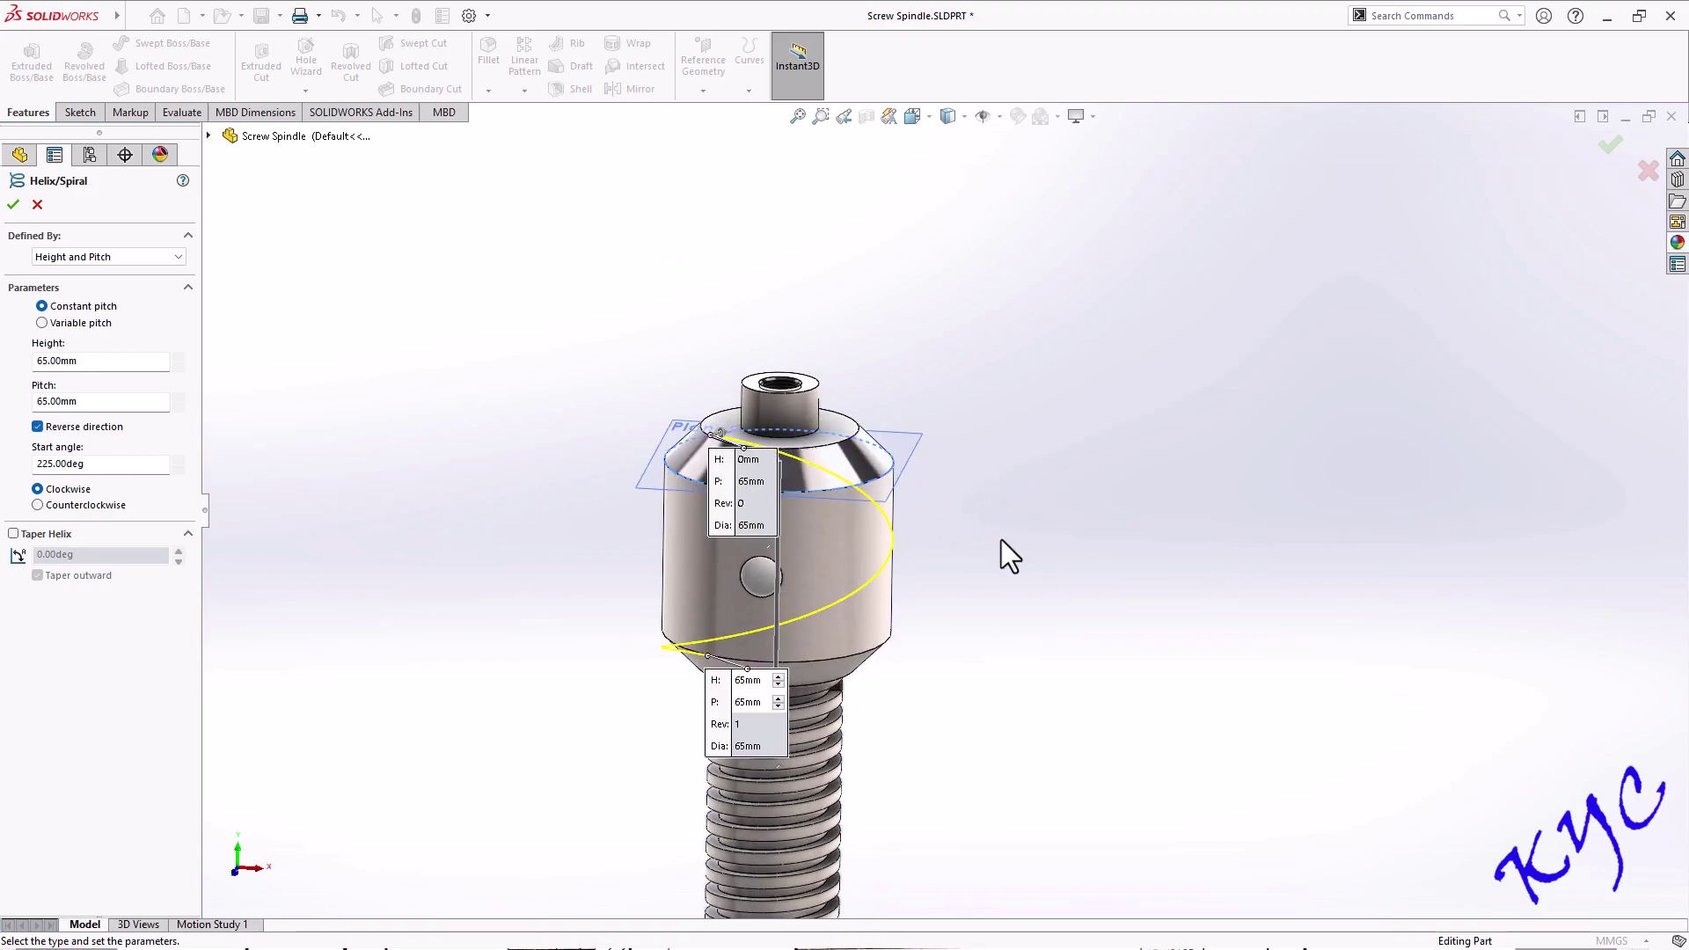
pyautogui.hotkey('ctrl', '1')
pyautogui.moveTo(1024, 271); pyautogui.dragTo(821, 339, button='middle')
pyautogui.scroll(-4, 739, 369)
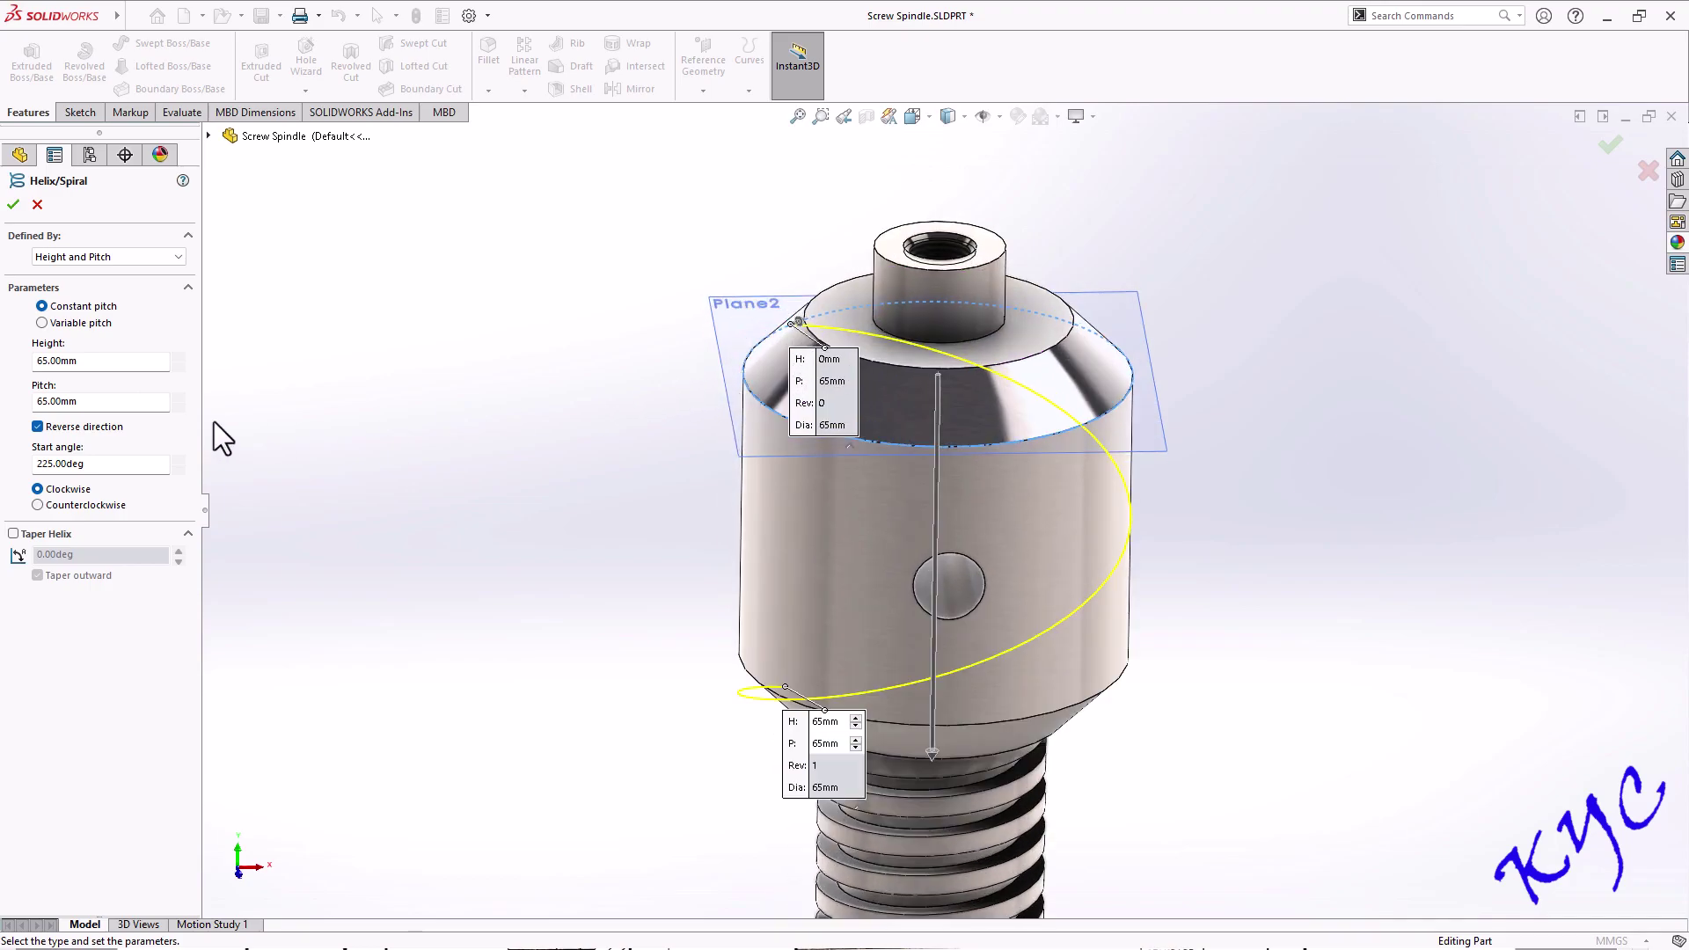
# Try start angles of 0 and 90 degrees for the helix
pyautogui.click(100, 463)
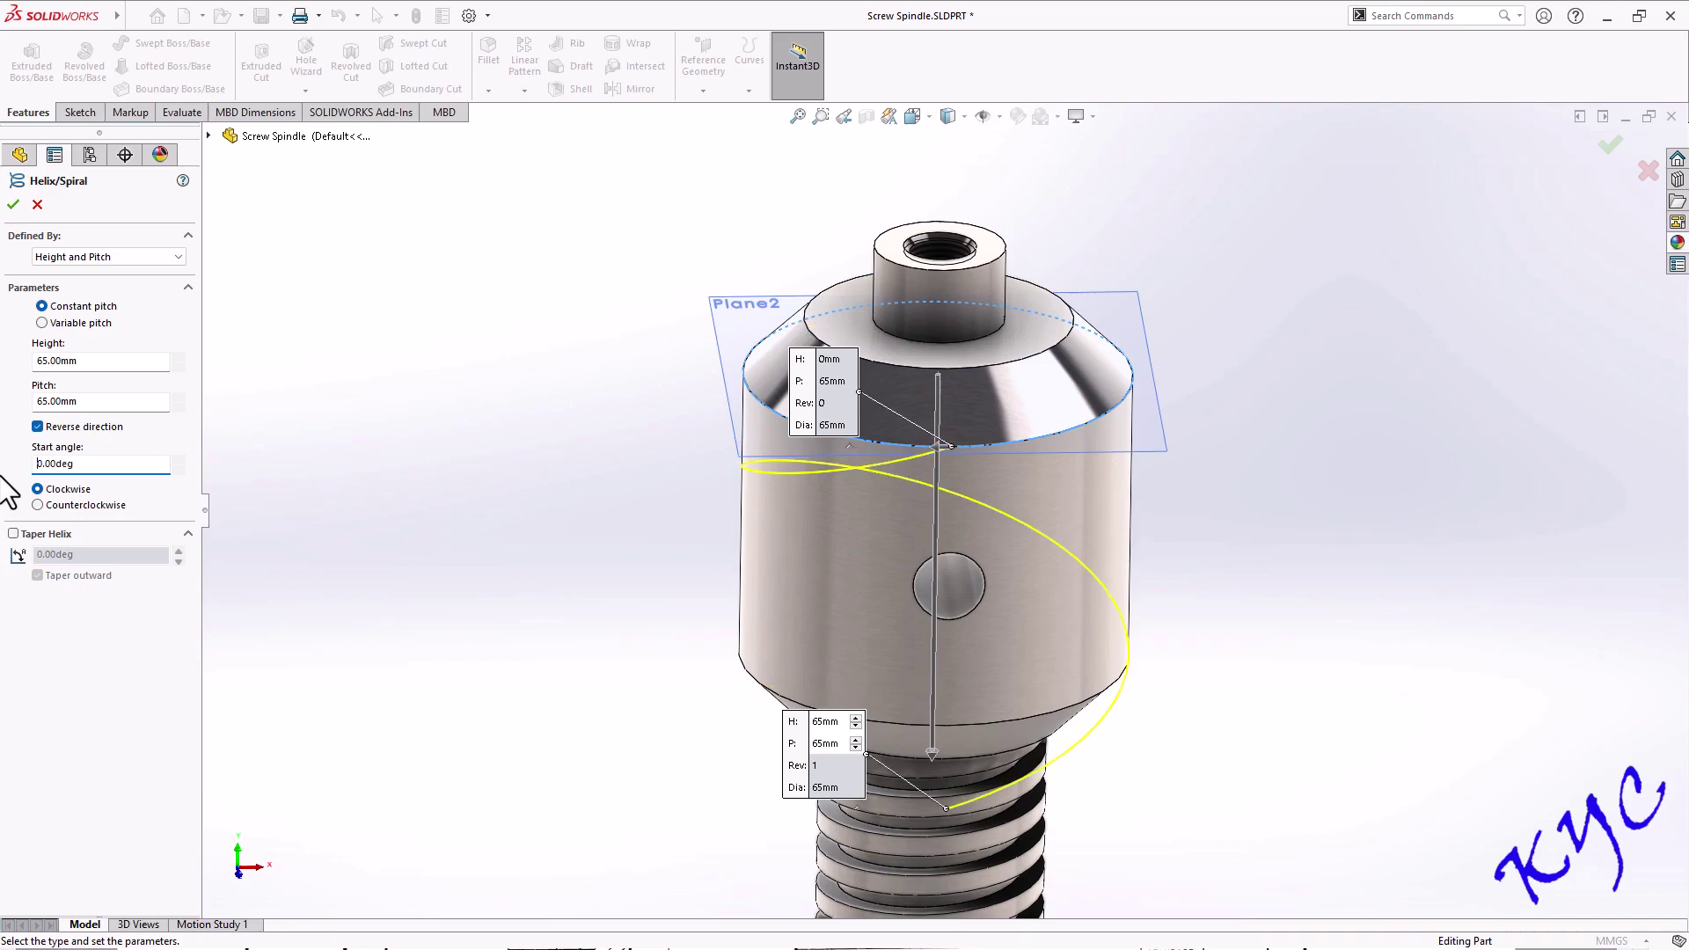
pyautogui.moveTo(1284, 510); pyautogui.dragTo(1255, 456, button='middle')
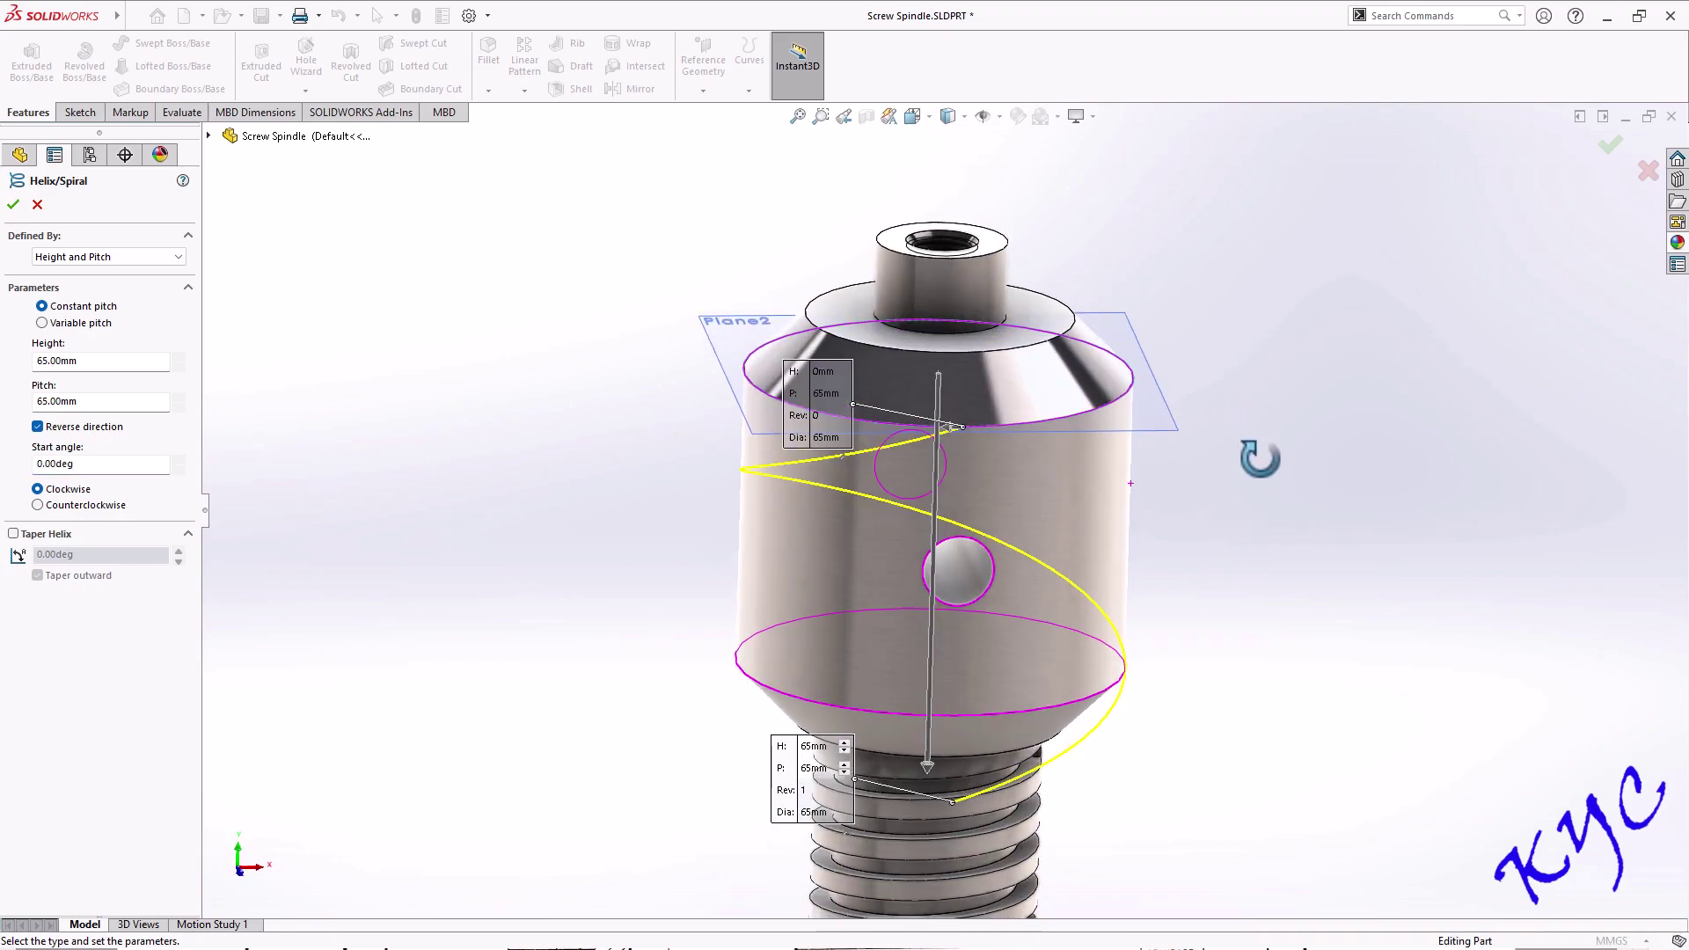
pyautogui.doubleClick(88, 463)
pyautogui.write('90')
pyautogui.press('Return')
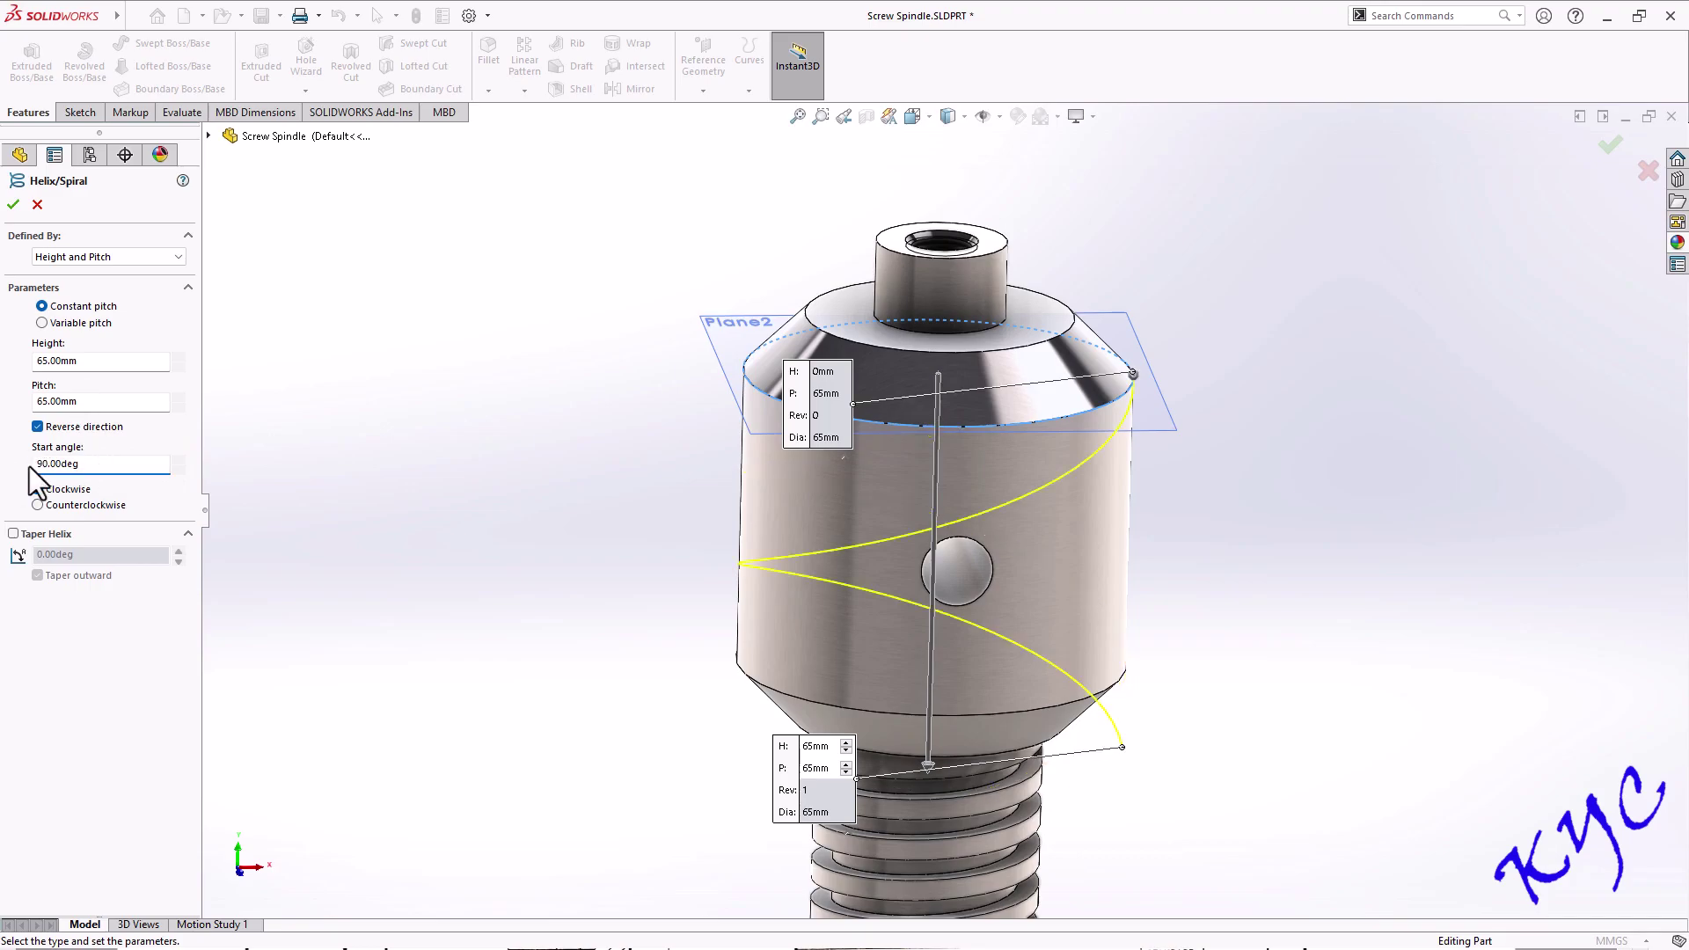
# Set the helix's start angle to 270 degrees and its rotation to counterclockwise
pyautogui.moveTo(92, 473); pyautogui.dragTo(5, 475)
pyautogui.write('270')
pyautogui.press('Return')
pyautogui.moveTo(905, 419); pyautogui.dragTo(1299, 482, button='middle')
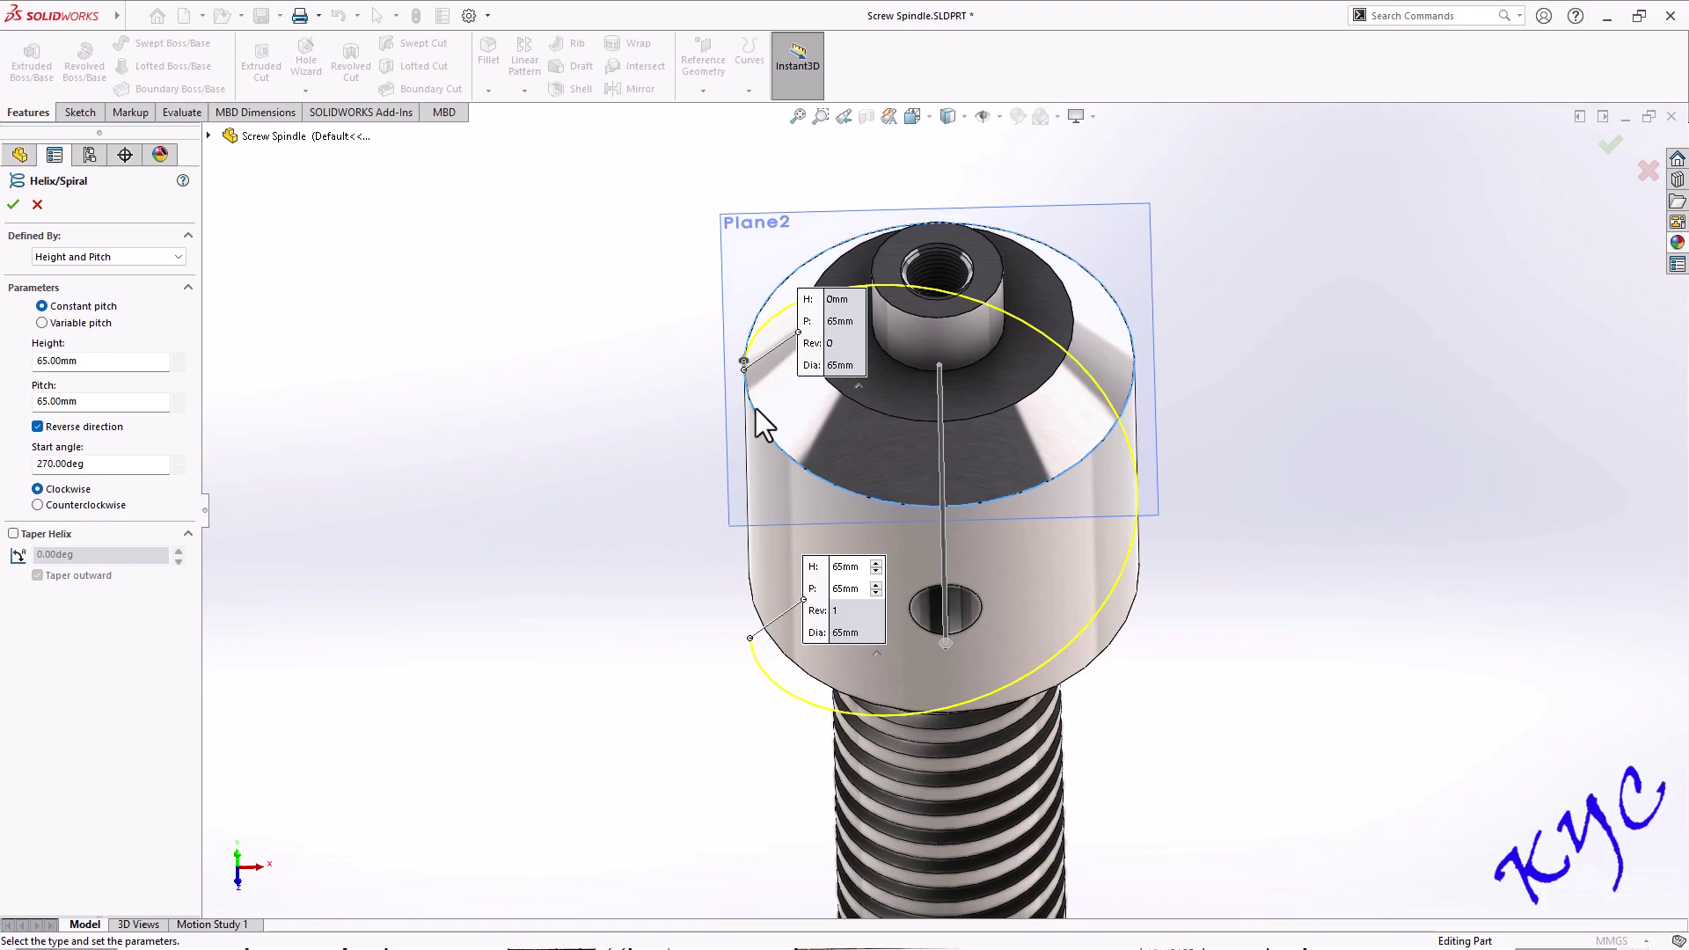
pyautogui.scroll(-3, 1250, 462)
pyautogui.moveTo(1249, 462); pyautogui.dragTo(1180, 328, button='middle')
pyautogui.scroll(2, 1014, 499)
pyautogui.scroll(-1, 1101, 567)
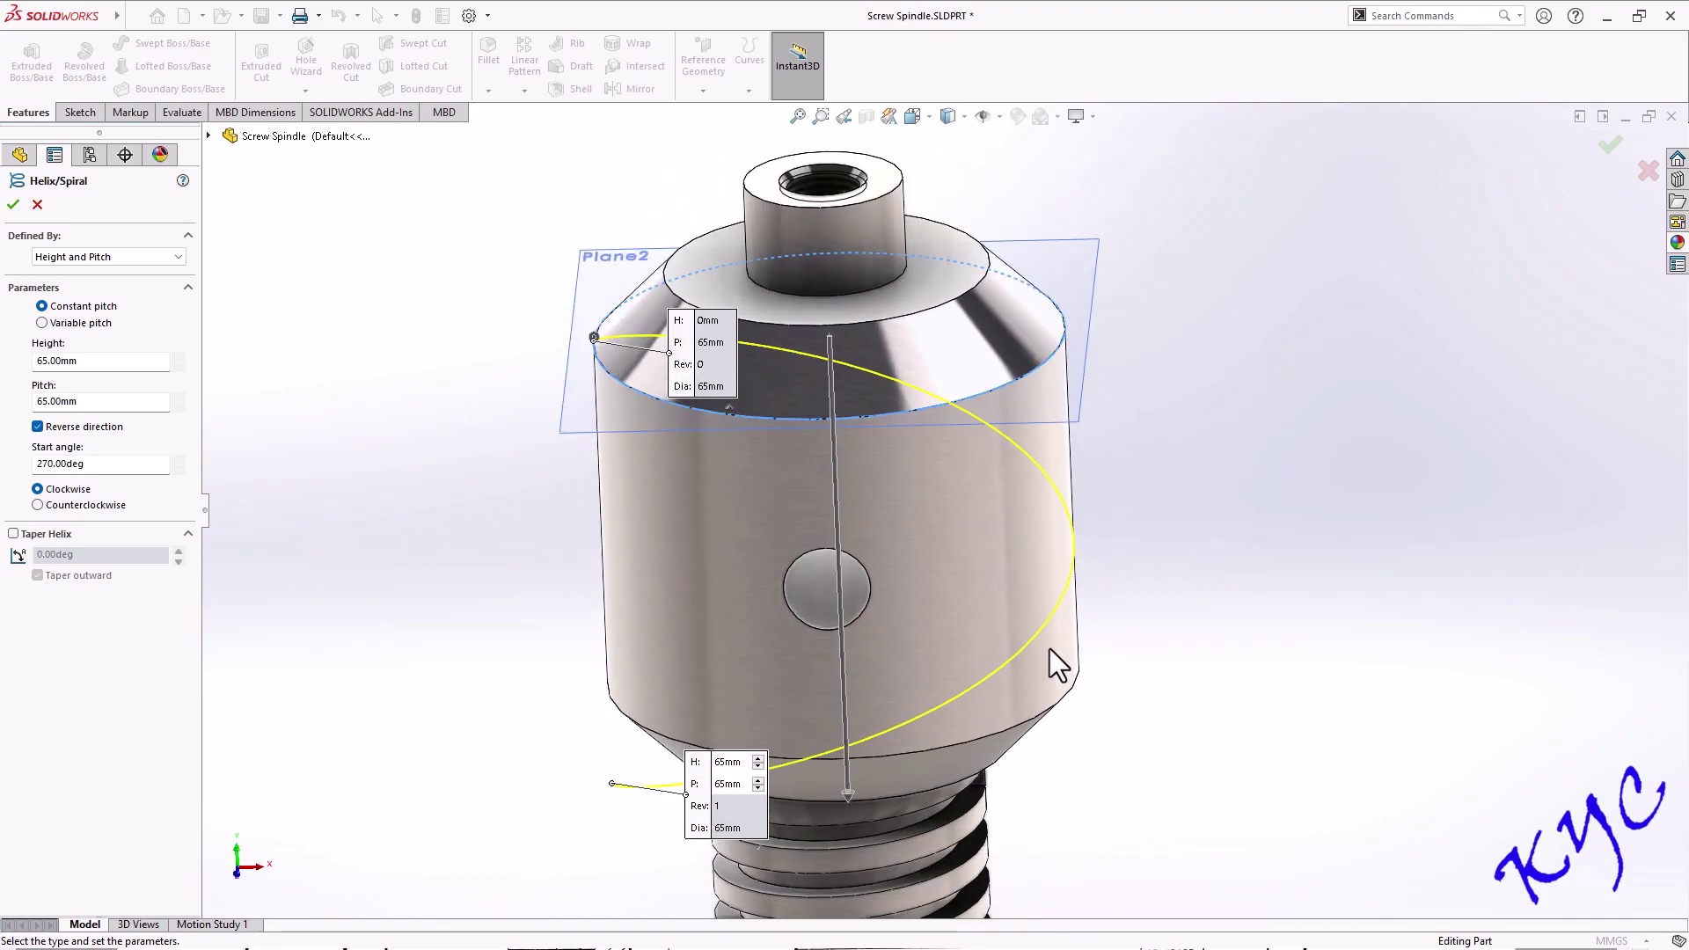
pyautogui.scroll(1, 1052, 637)
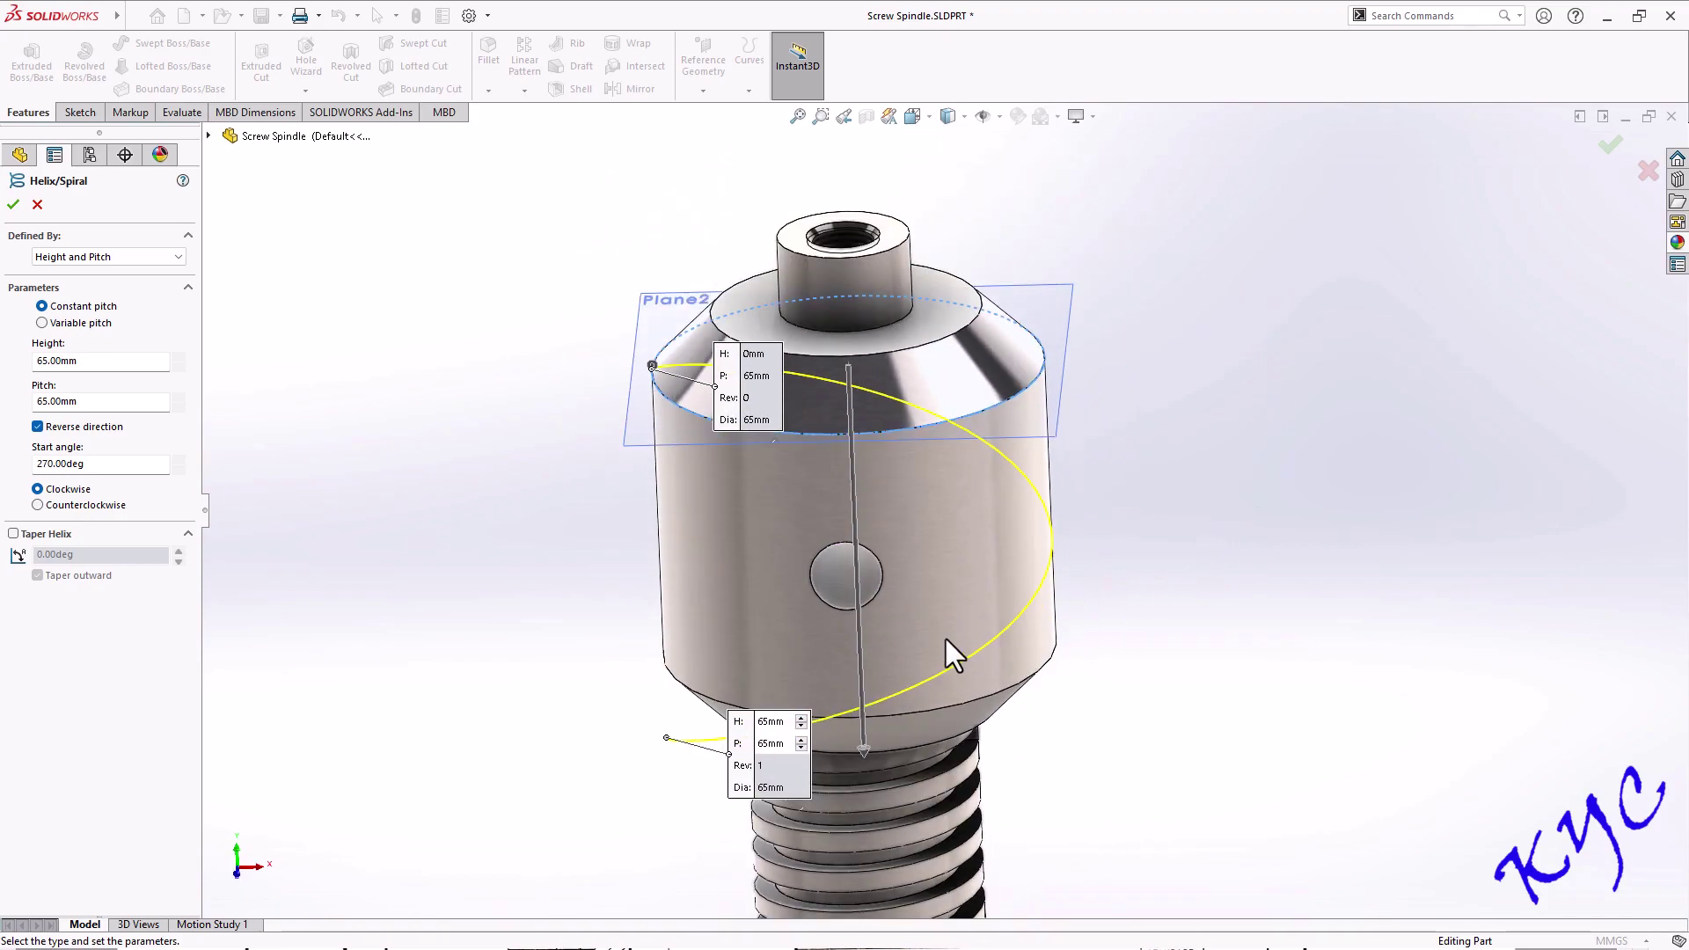
pyautogui.click(98, 503)
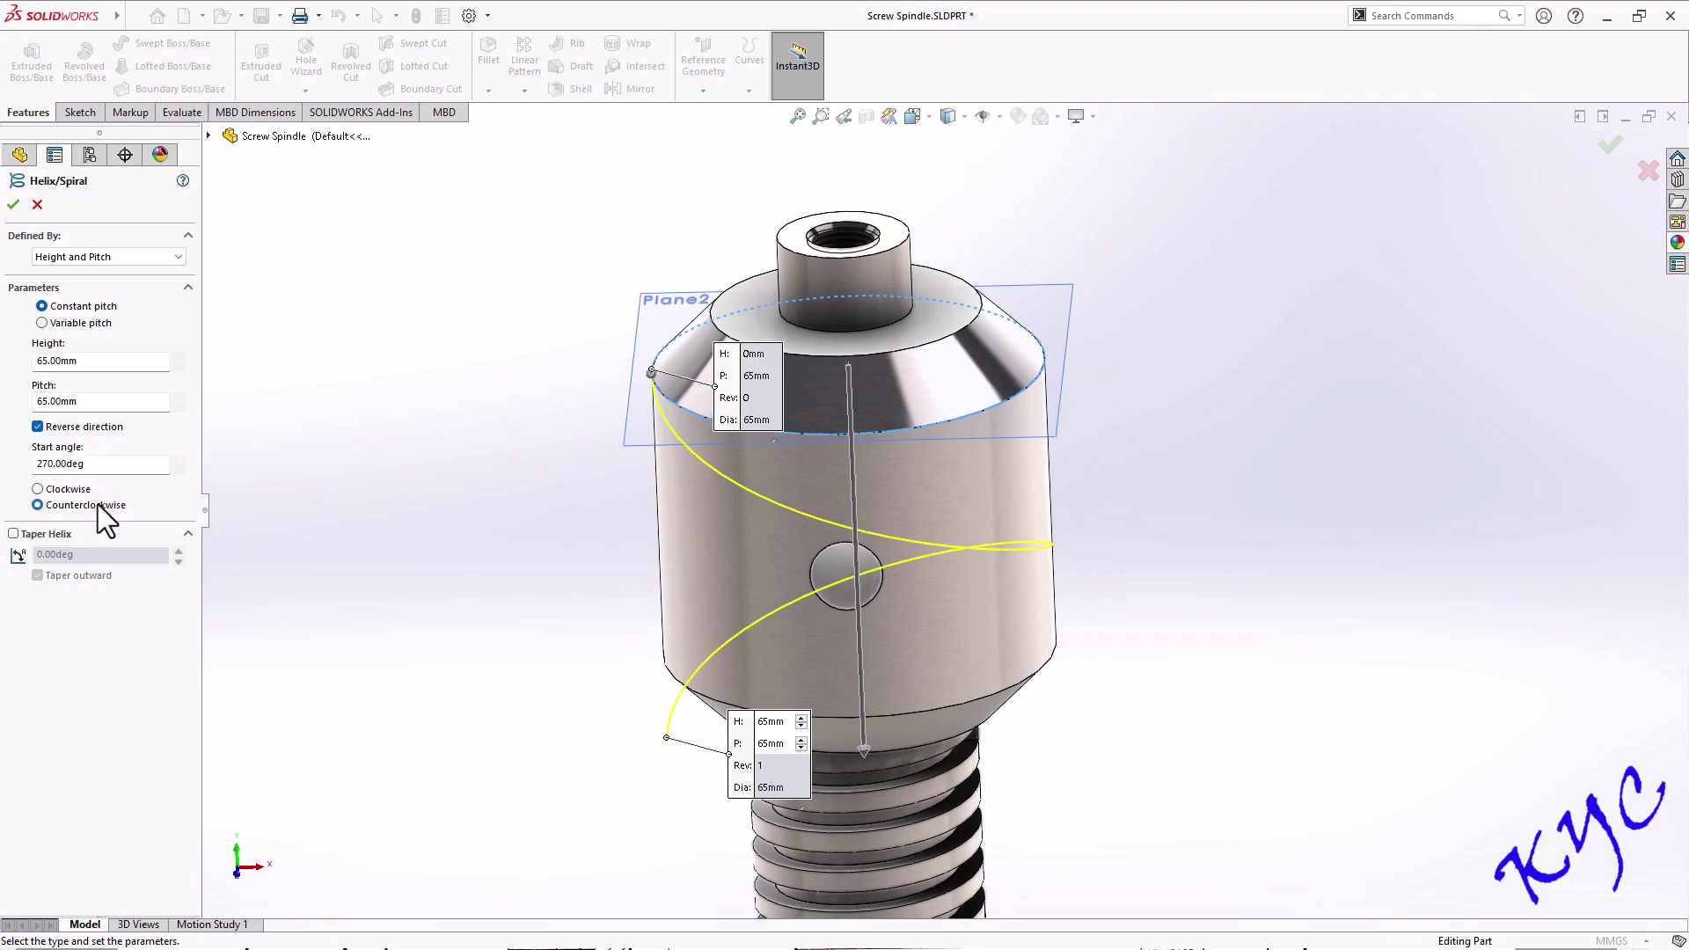
pyautogui.moveTo(1177, 535); pyautogui.dragTo(1196, 493, button='middle')
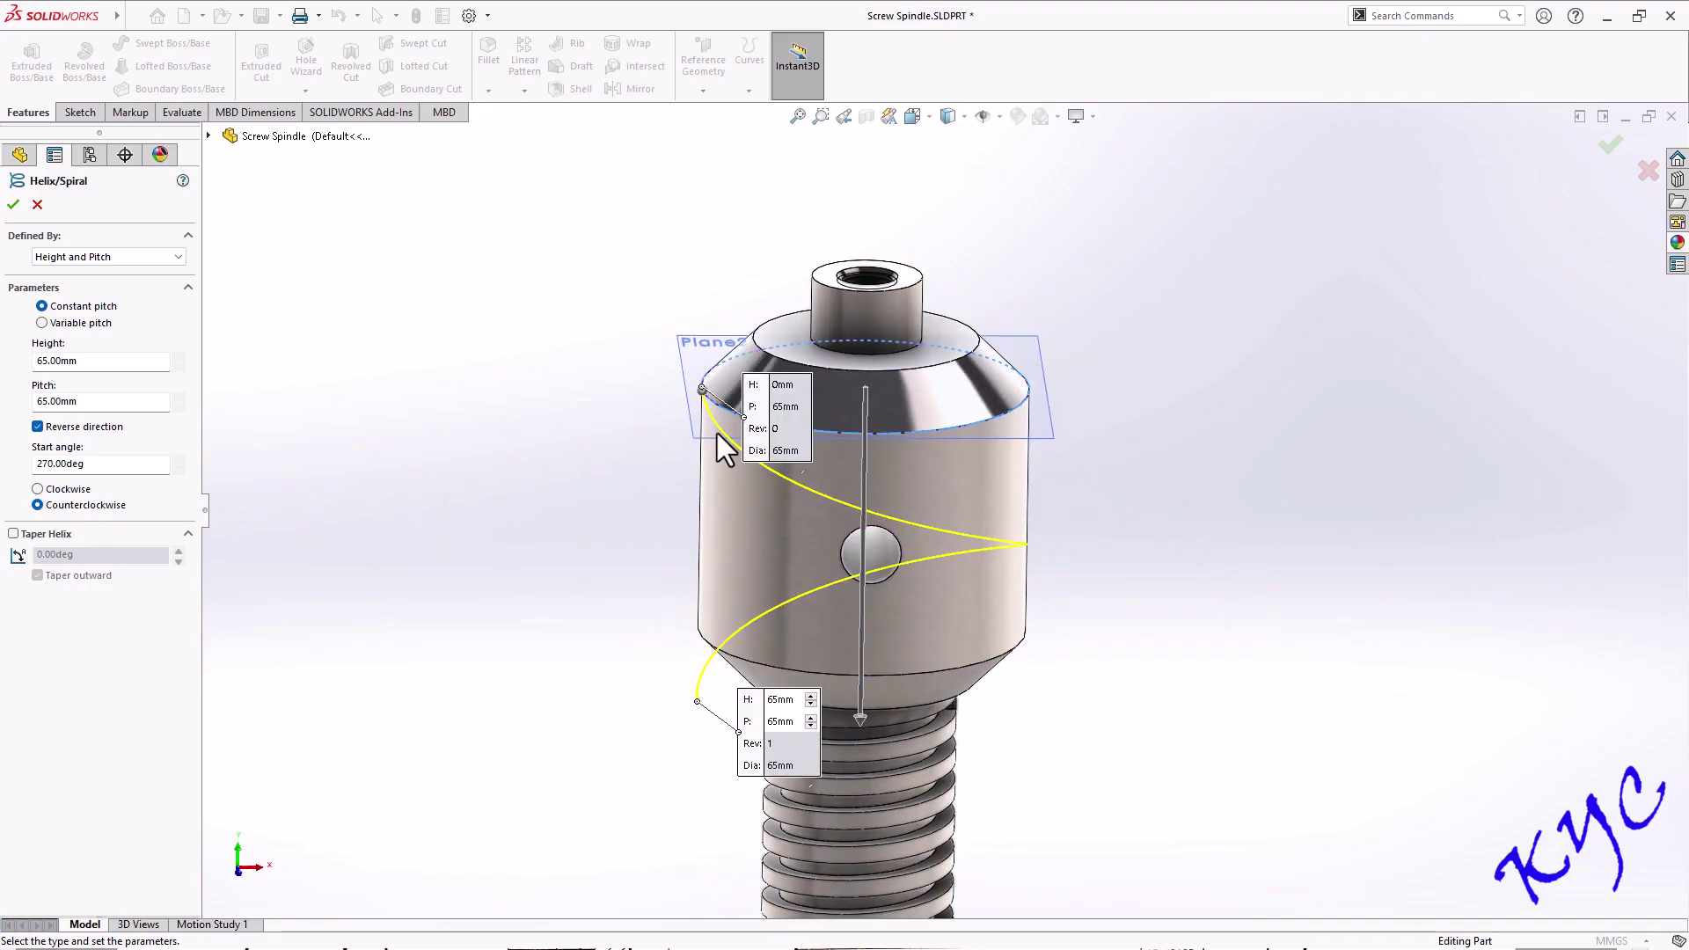
# Set the helix's height to 50 mm and check its path around the head
pyautogui.click(88, 361)
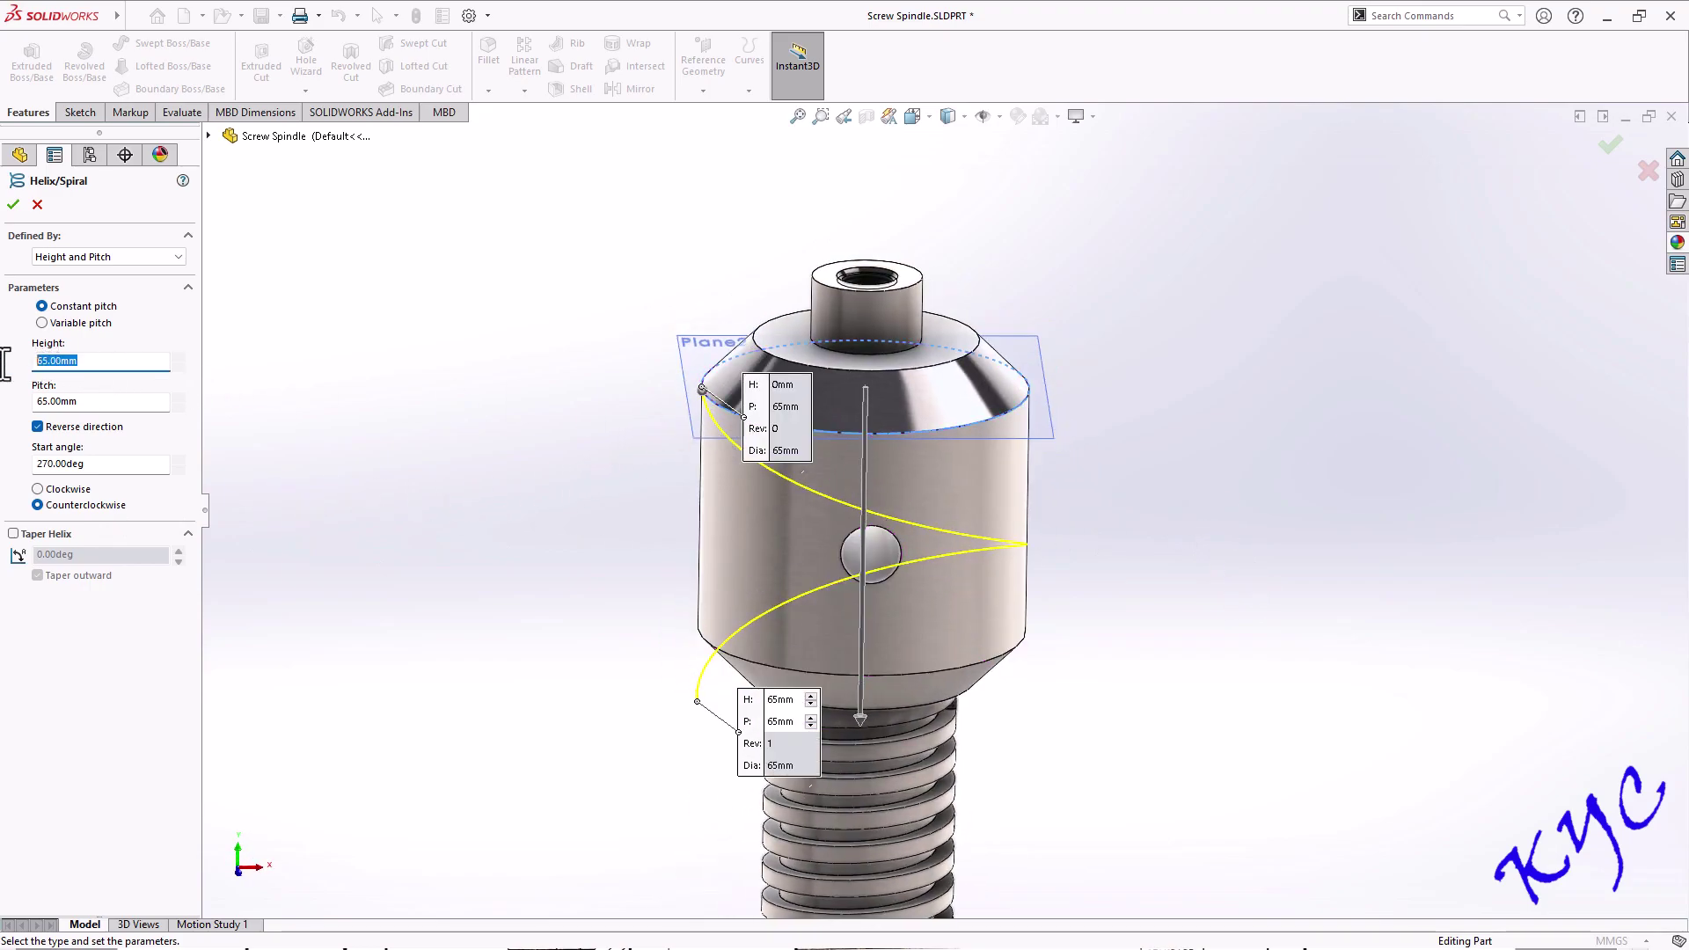
pyautogui.write('50')
pyautogui.press('Return')
pyautogui.moveTo(862, 406); pyautogui.dragTo(1094, 659, button='middle')
pyautogui.moveTo(1214, 557); pyautogui.dragTo(931, 658, button='middle')
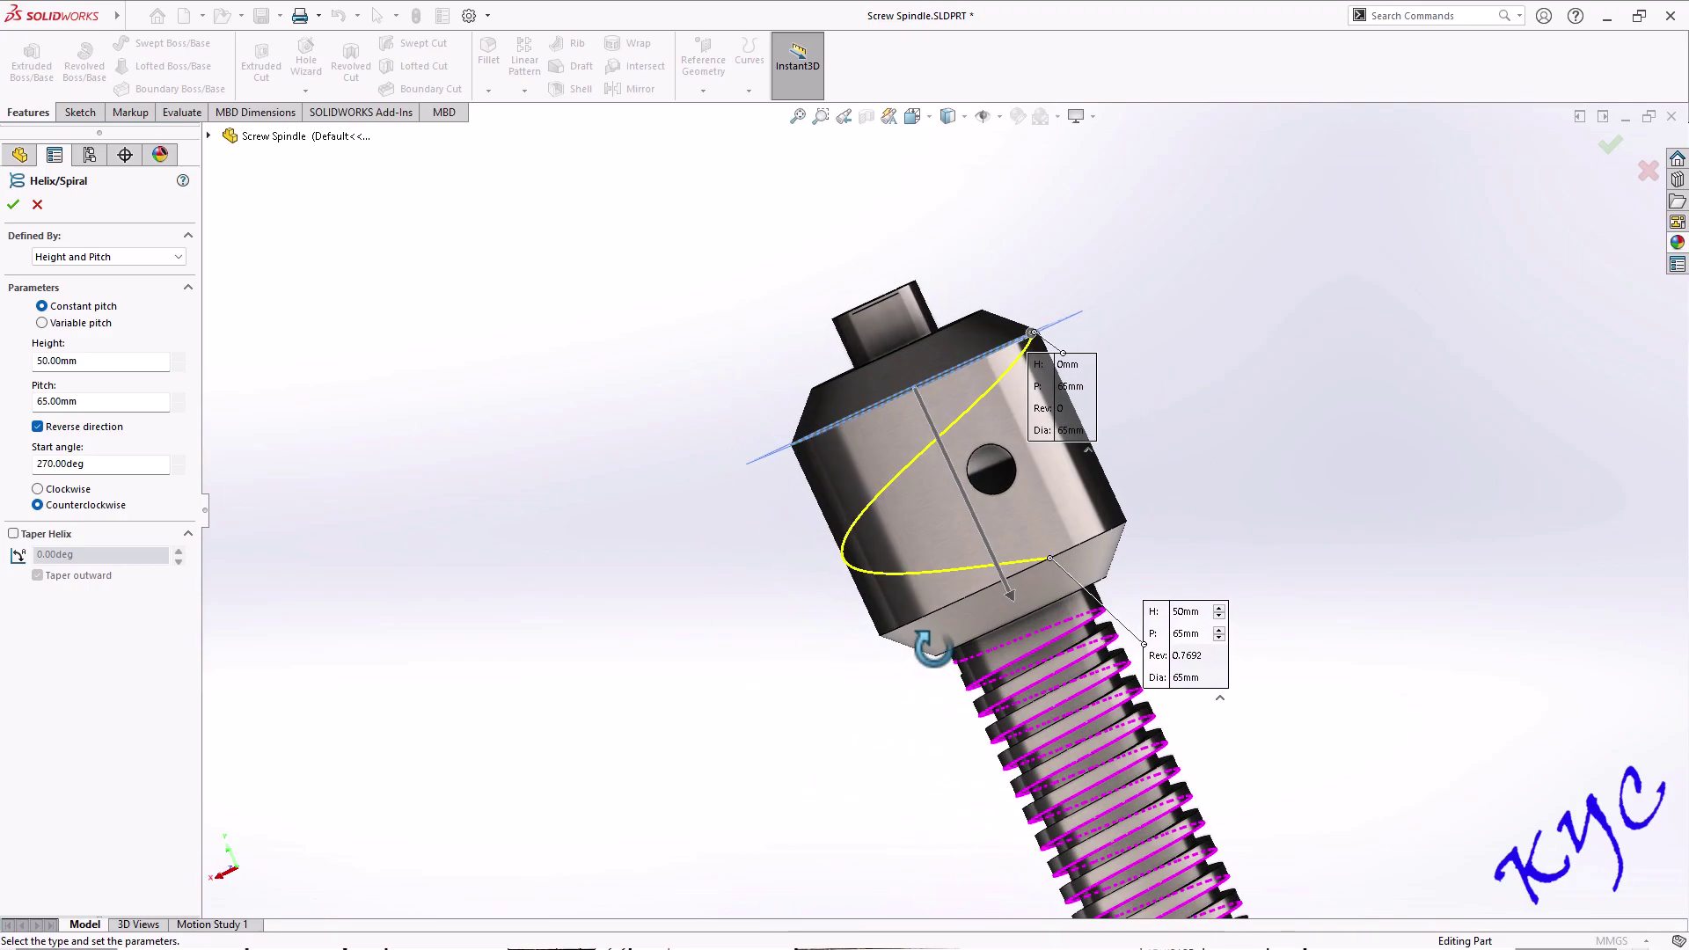
pyautogui.hotkey('ctrl', '1')
pyautogui.hotkey('ctrl', '7')
pyautogui.scroll(-3, 1104, 356)
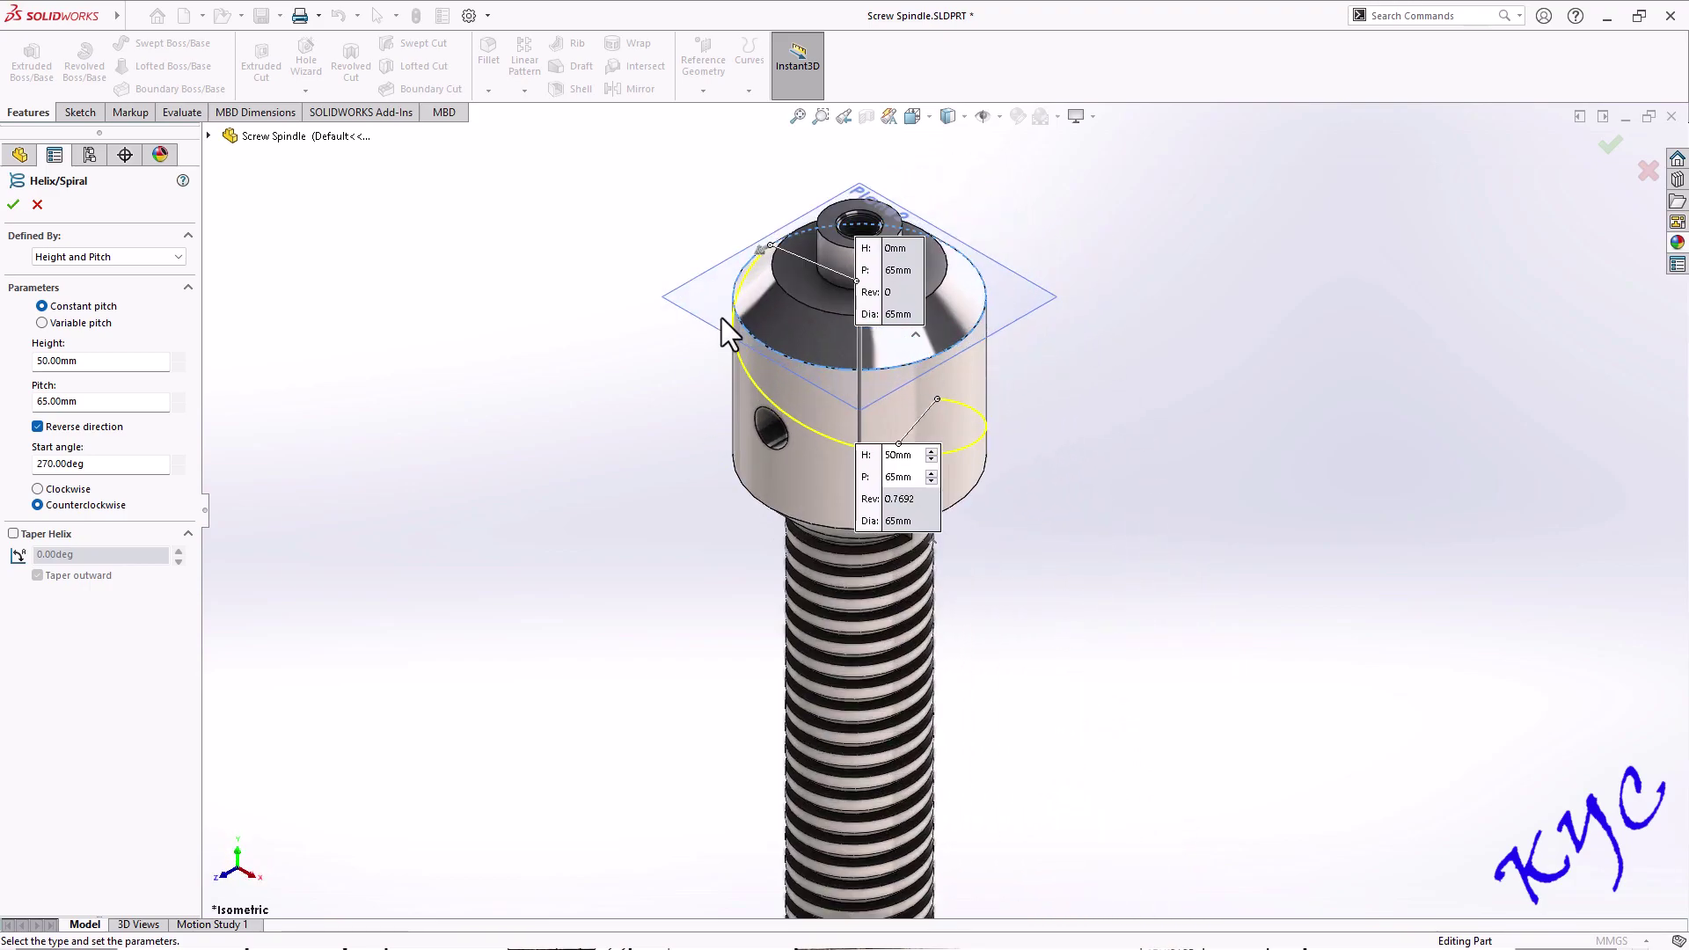
pyautogui.scroll(-2, 704, 330)
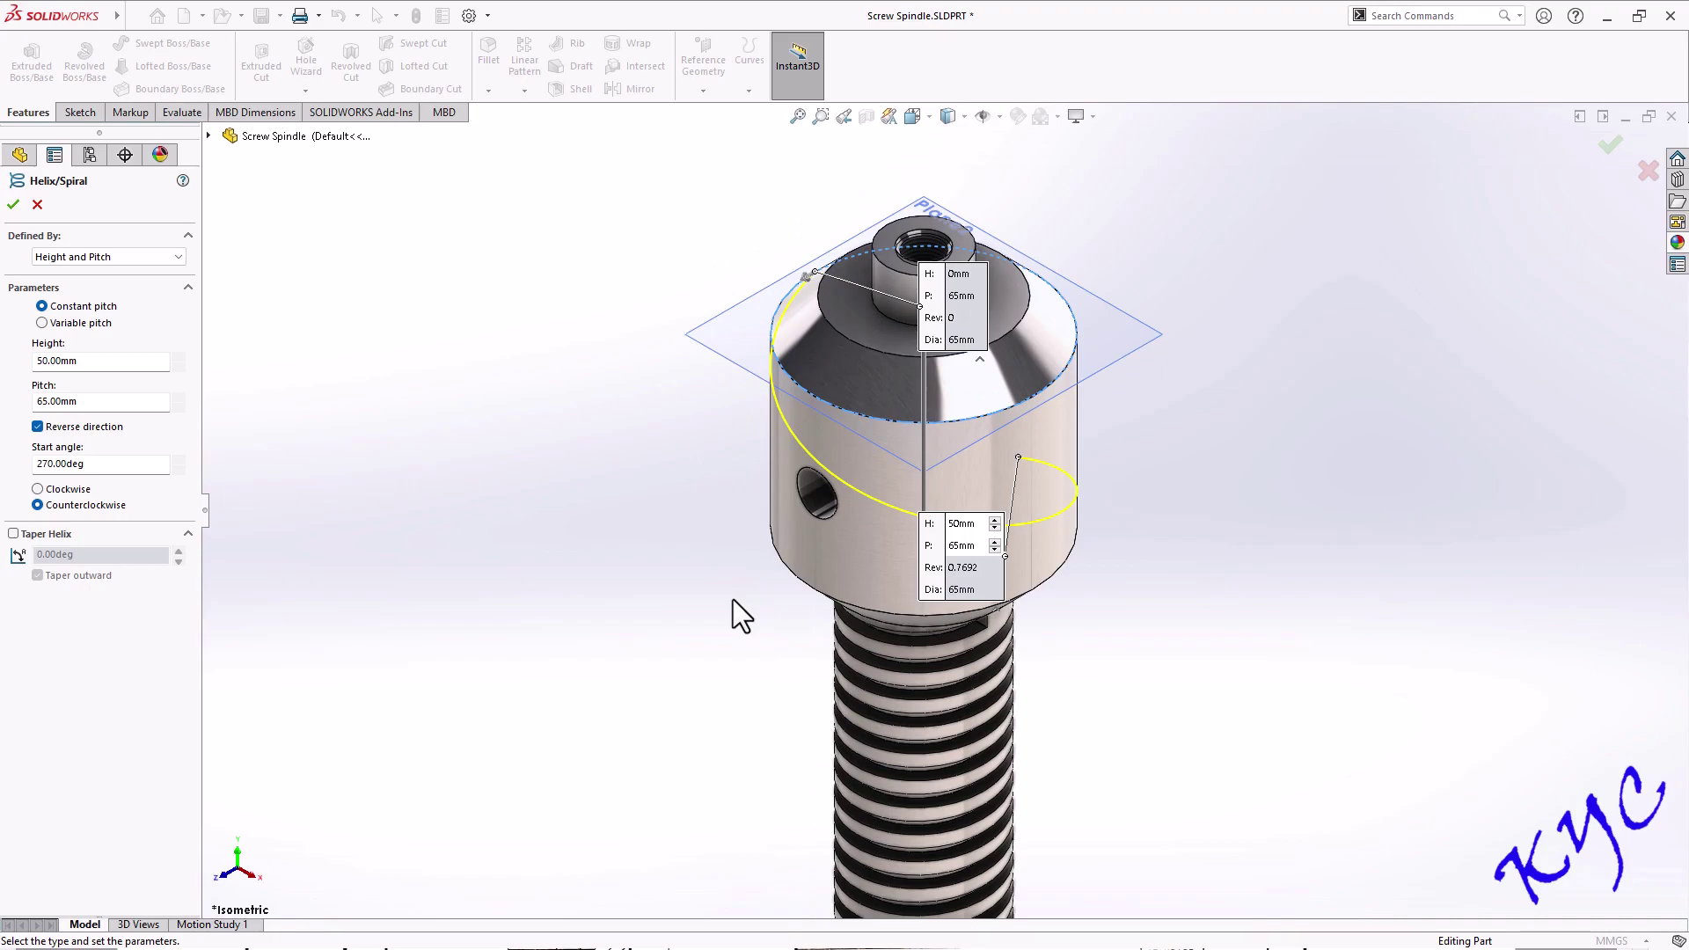
# Try a pitch of 250 mm for the helix and check it from the front
pyautogui.moveTo(96, 402); pyautogui.dragTo(4, 408)
pyautogui.write('250')
pyautogui.press('Return')
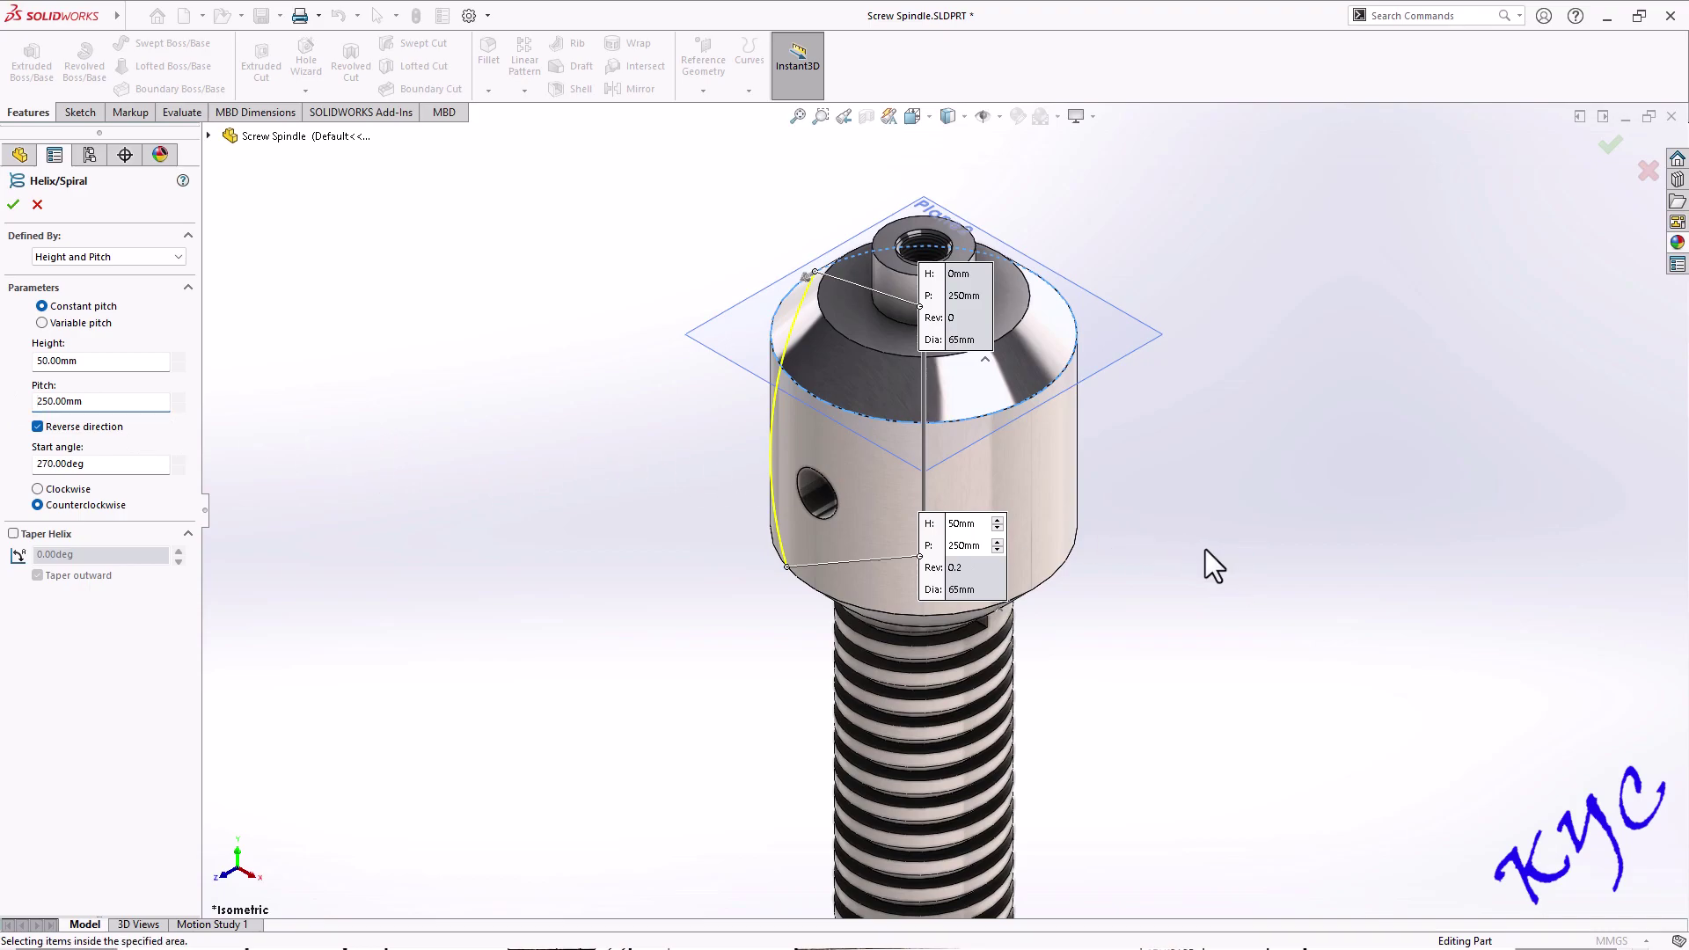
pyautogui.hotkey('ctrl', '1')
pyautogui.scroll(-4, 959, 268)
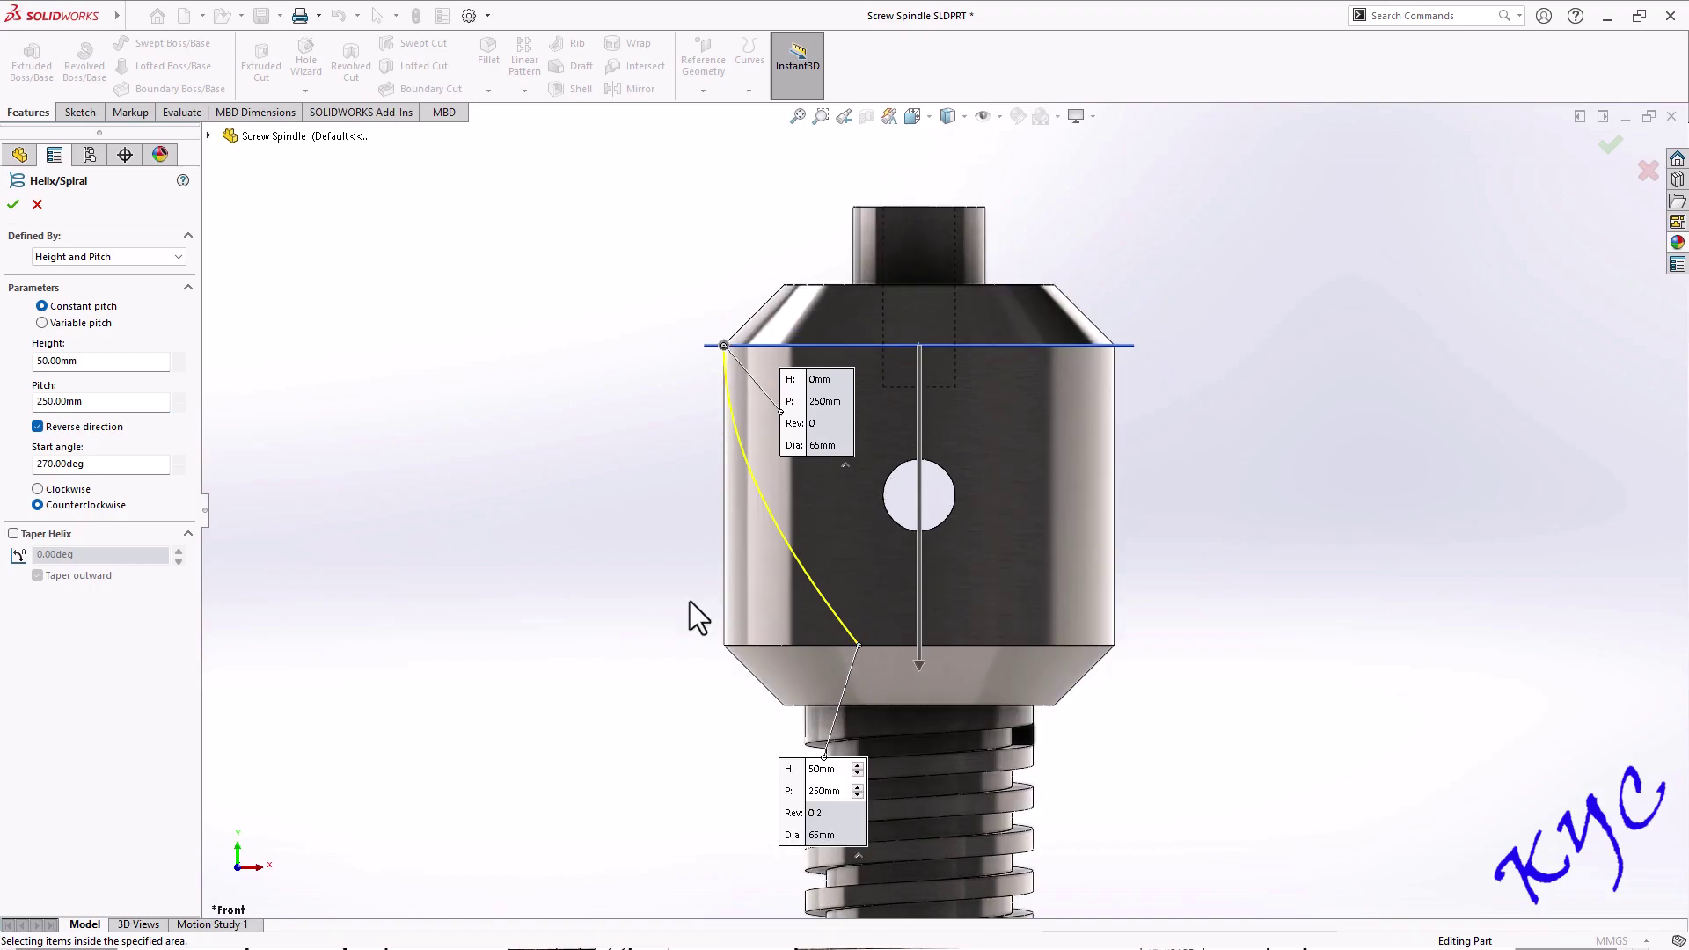
# Set the helix's pitch to 200 mm and accept the curve
pyautogui.doubleClick(54, 401)
pyautogui.write('200')
pyautogui.press('Return')
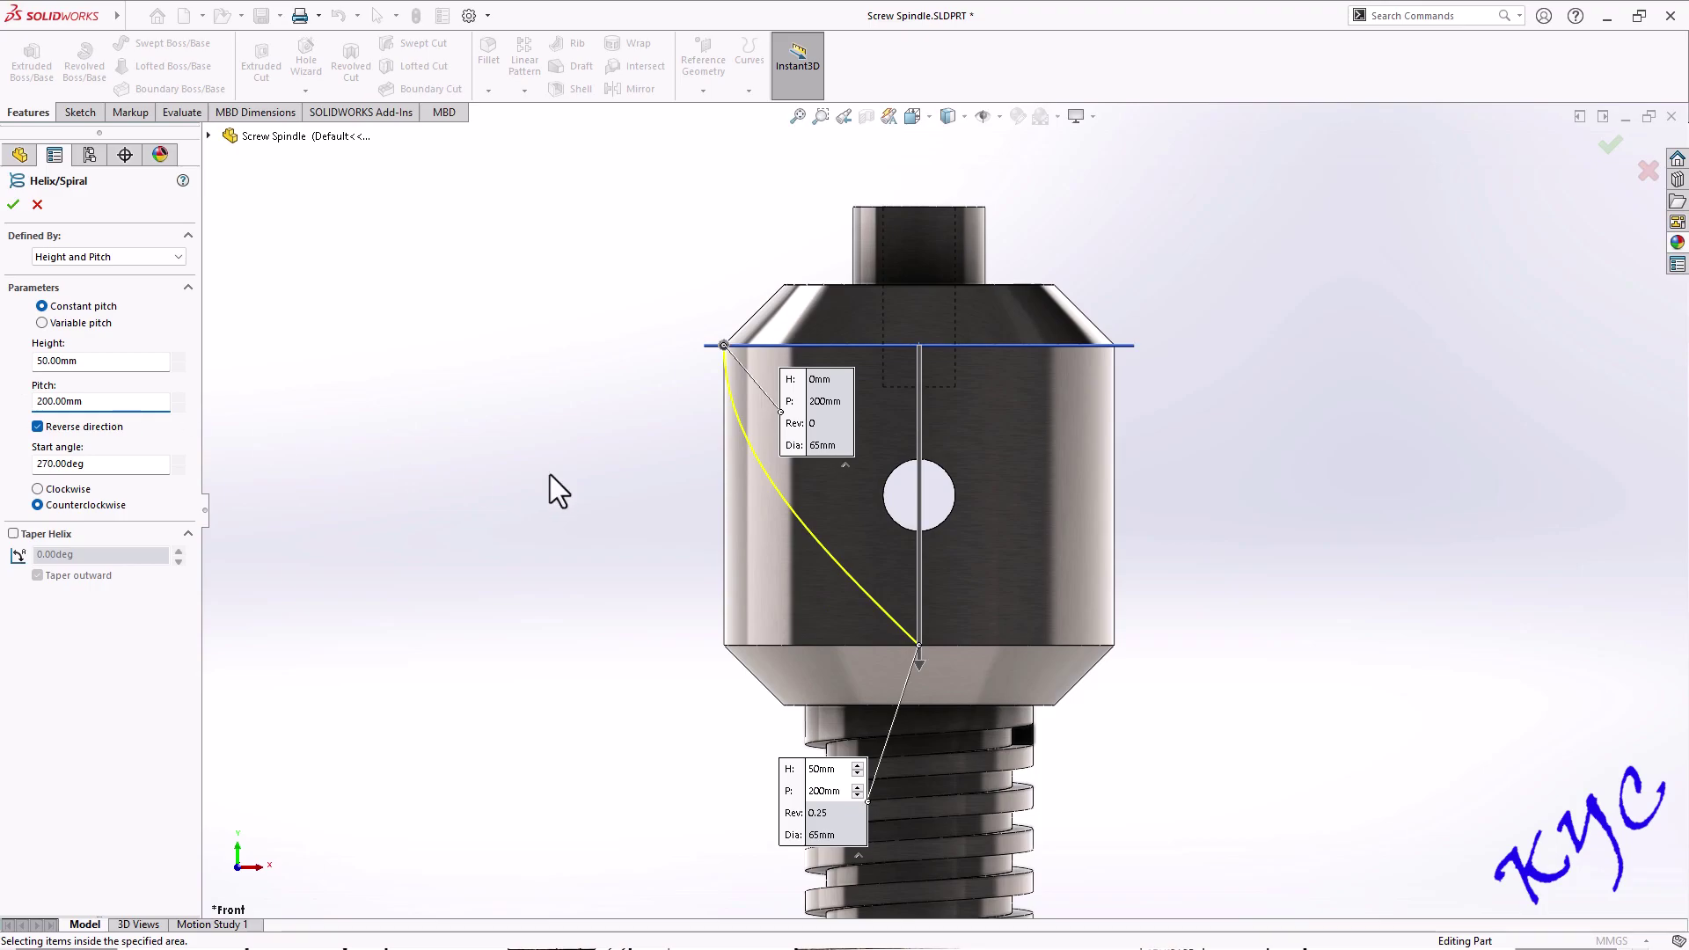
pyautogui.moveTo(1158, 409); pyautogui.dragTo(1179, 506, button='middle')
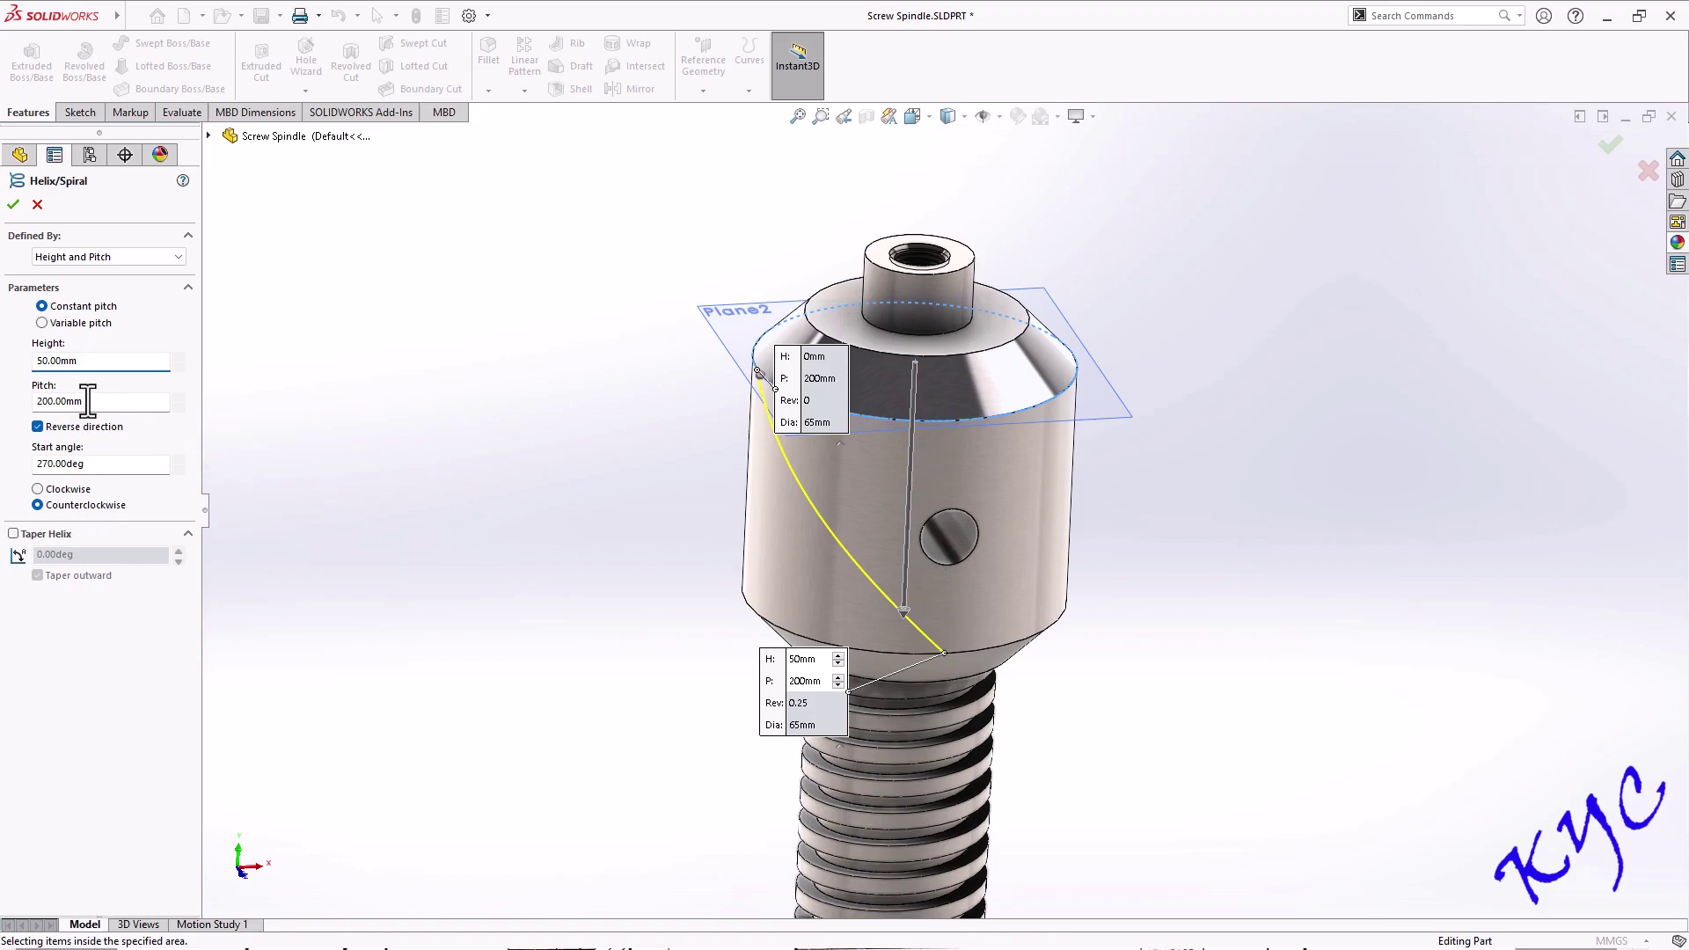
pyautogui.click(15, 205)
# Start a sketch on the reference plane at the head's upper chamfer edge and view it face-on
pyautogui.moveTo(1253, 414); pyautogui.dragTo(1265, 465, button='middle')
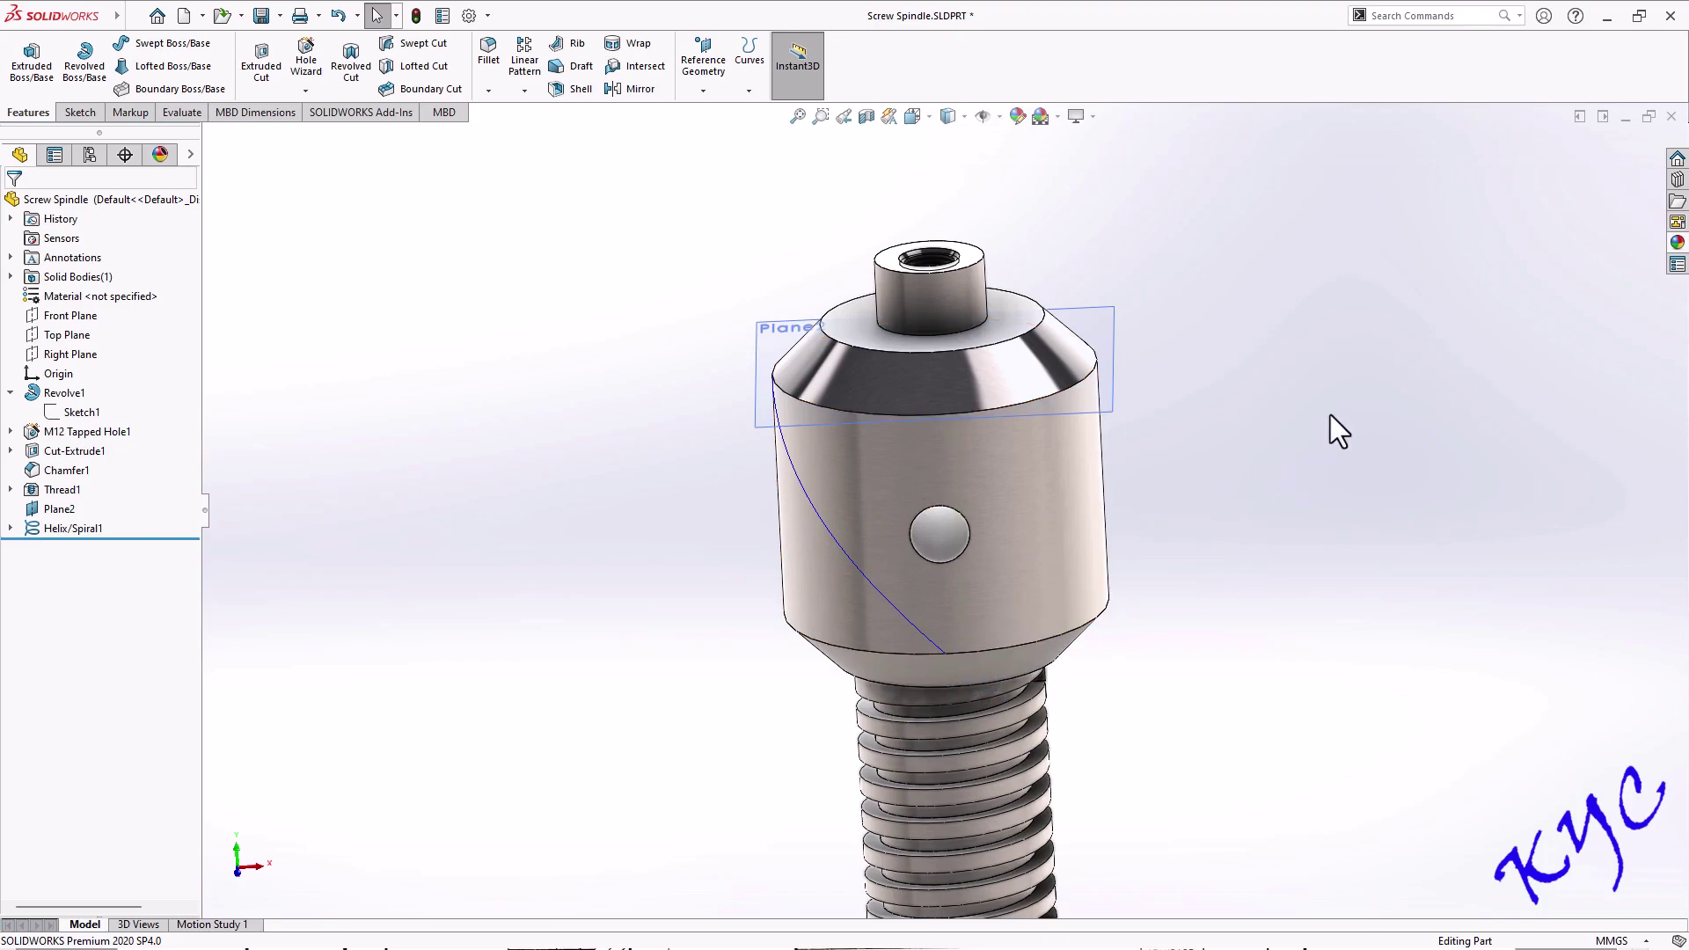
pyautogui.scroll(-2, 1280, 371)
pyautogui.moveTo(1179, 364)
pyautogui.mouseDown(button='middle')
pyautogui.moveTo(1211, 392)
pyautogui.moveTo(1181, 347)
pyautogui.mouseUp(button='middle')
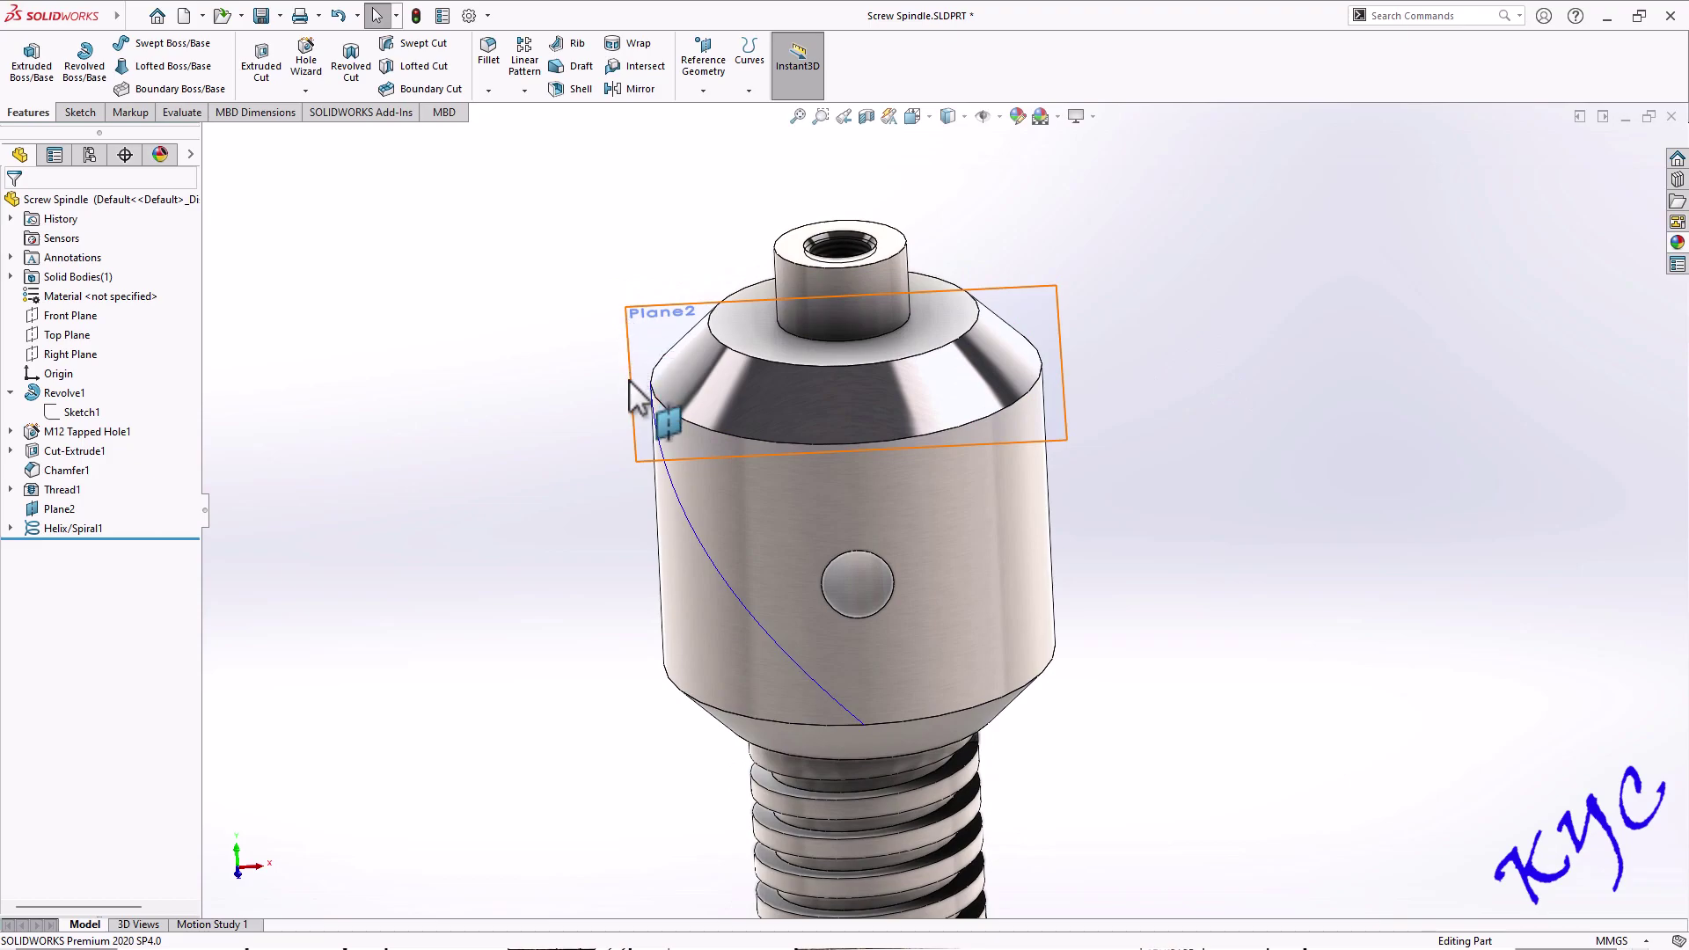
pyautogui.moveTo(1203, 352); pyautogui.dragTo(1089, 361, button='middle')
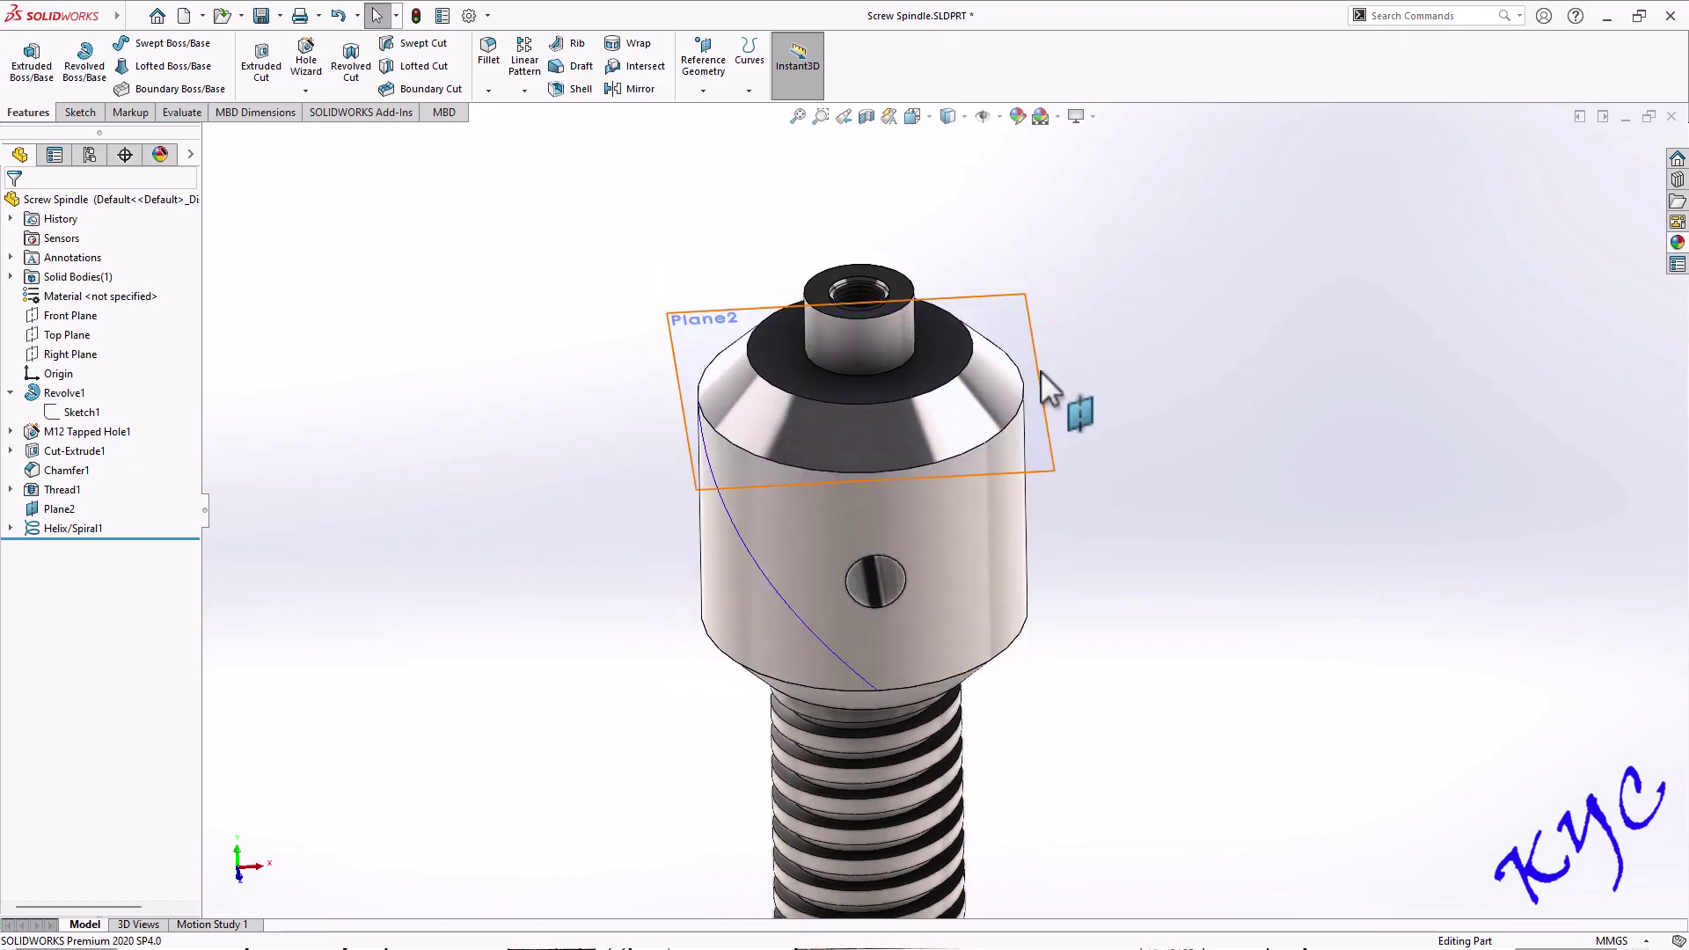
pyautogui.rightClick(1046, 387)
pyautogui.click(1077, 346)
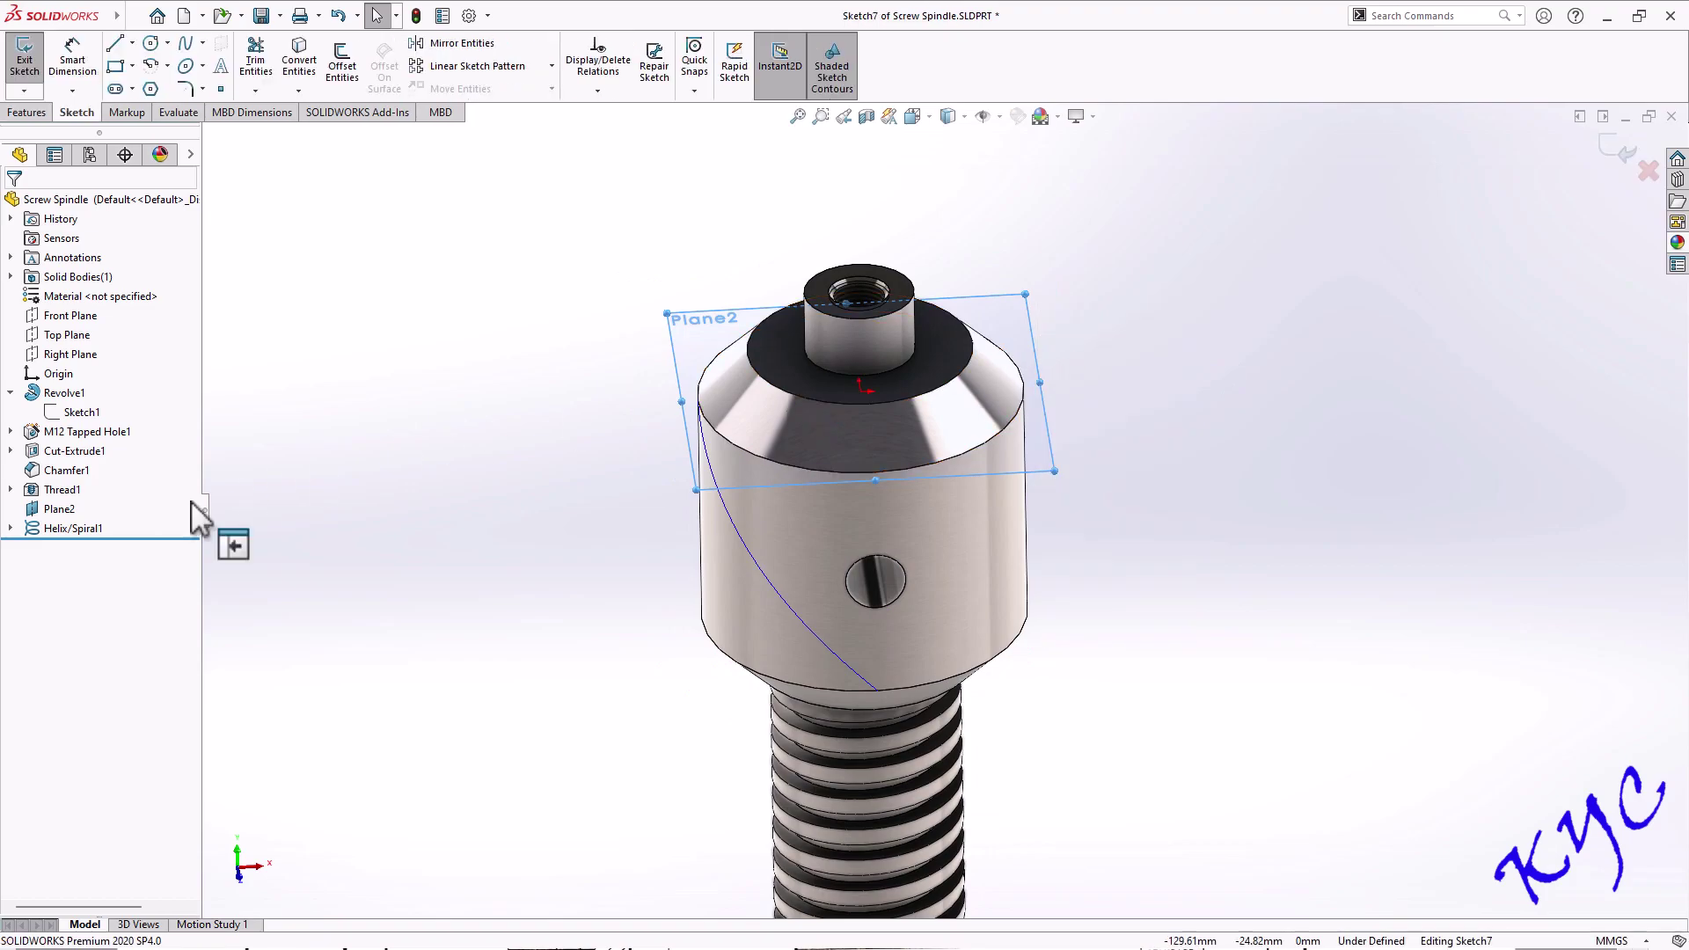
pyautogui.rightClick(66, 547)
pyautogui.click(109, 517)
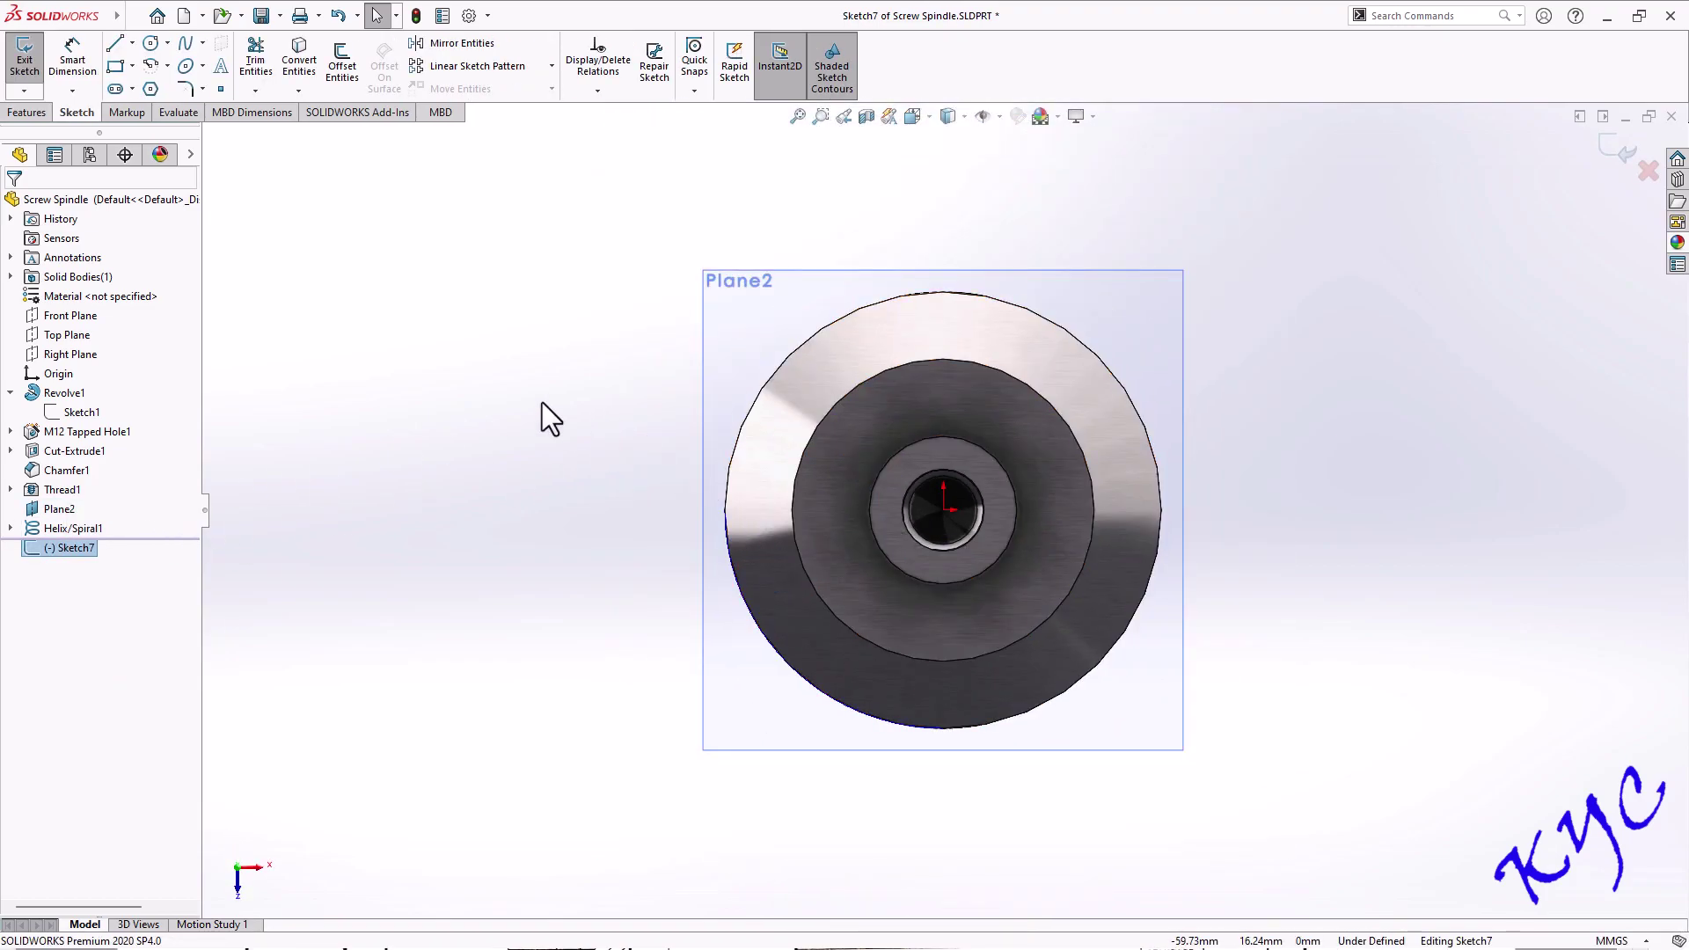
# Sketch a three-sided polygon centred on the helix's start point, with an inscribed circle about 3 mm in diameter
pyautogui.click(151, 88)
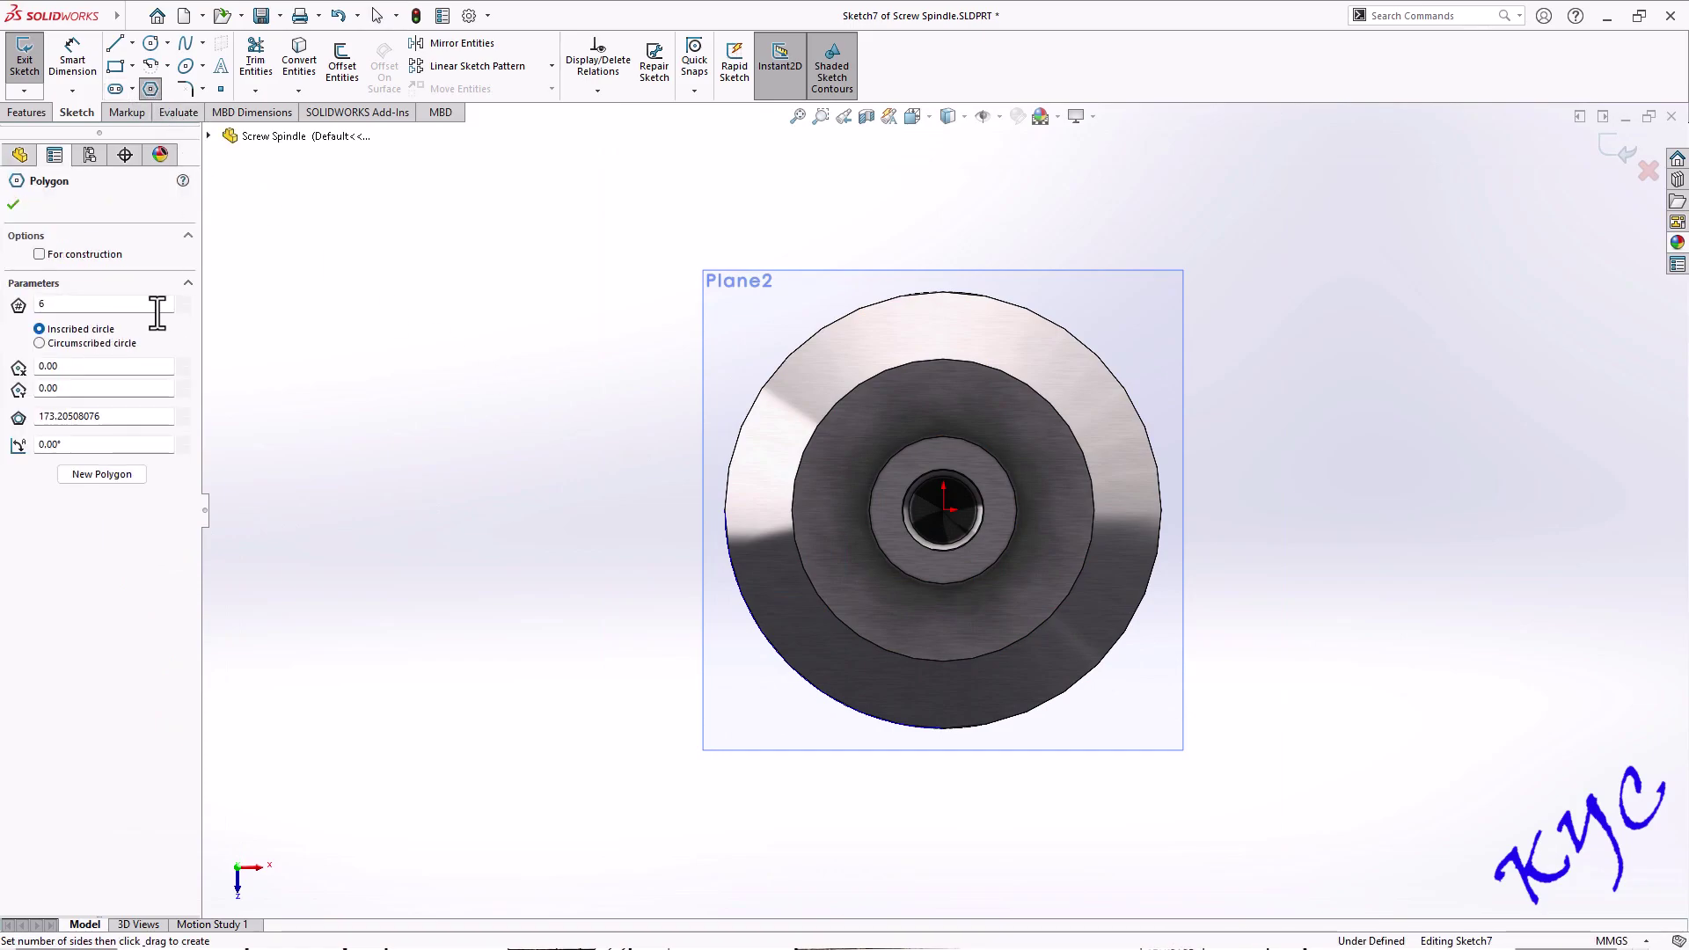
pyautogui.click(183, 309)
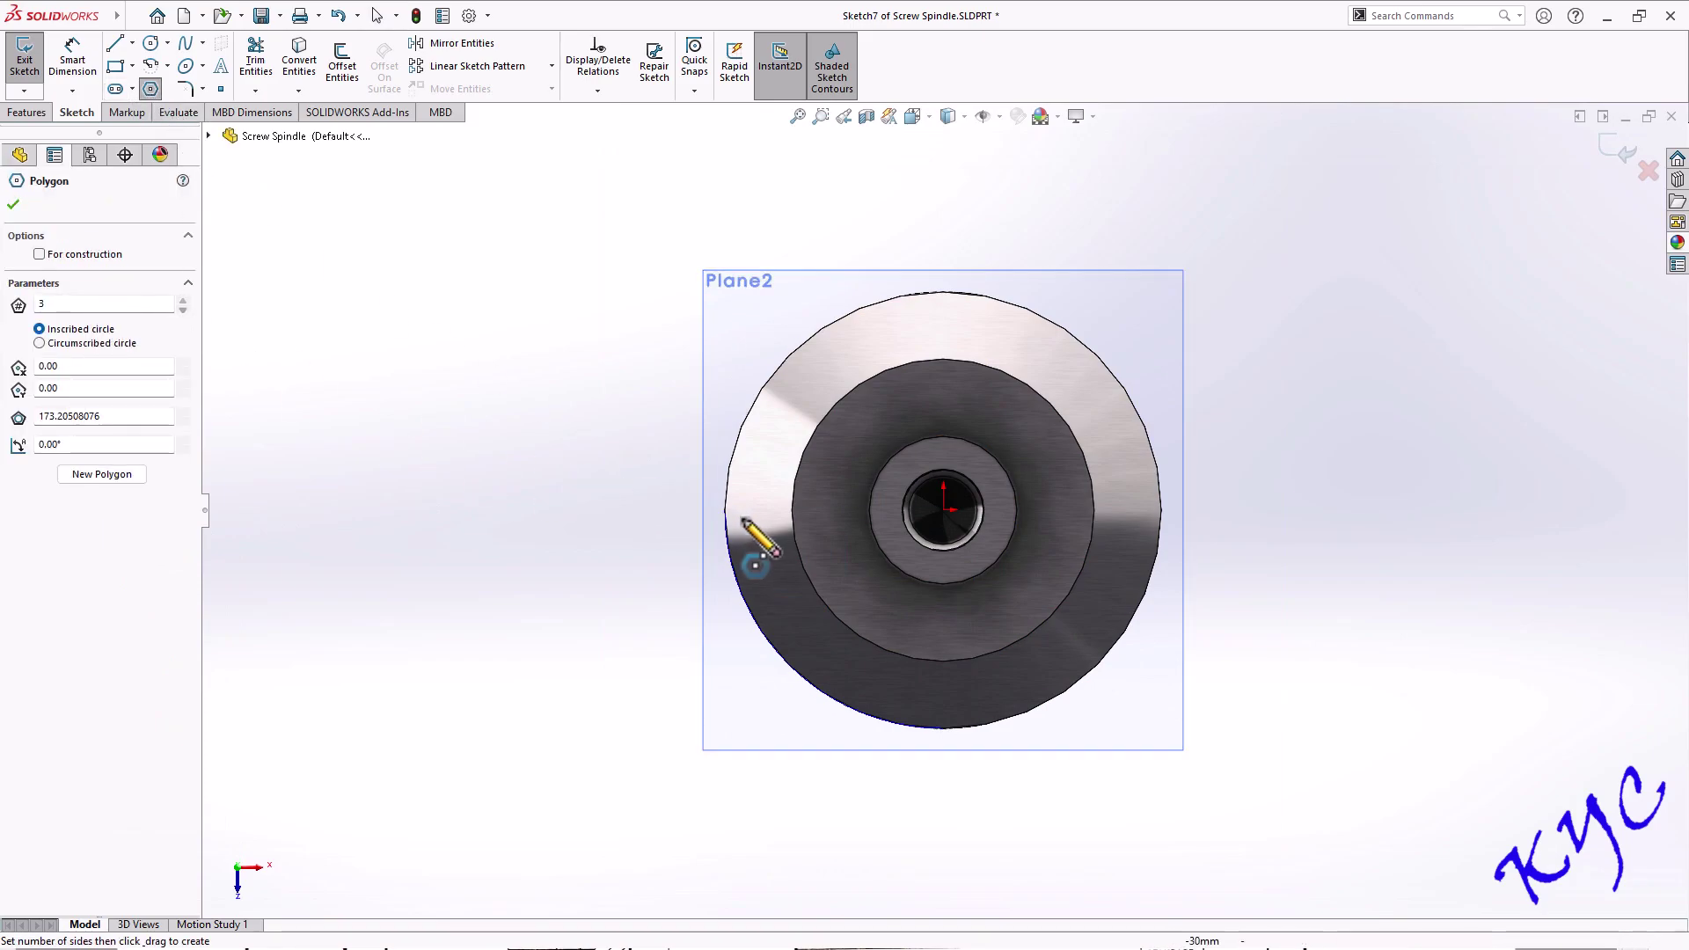
pyautogui.moveTo(724, 510); pyautogui.dragTo(744, 511)
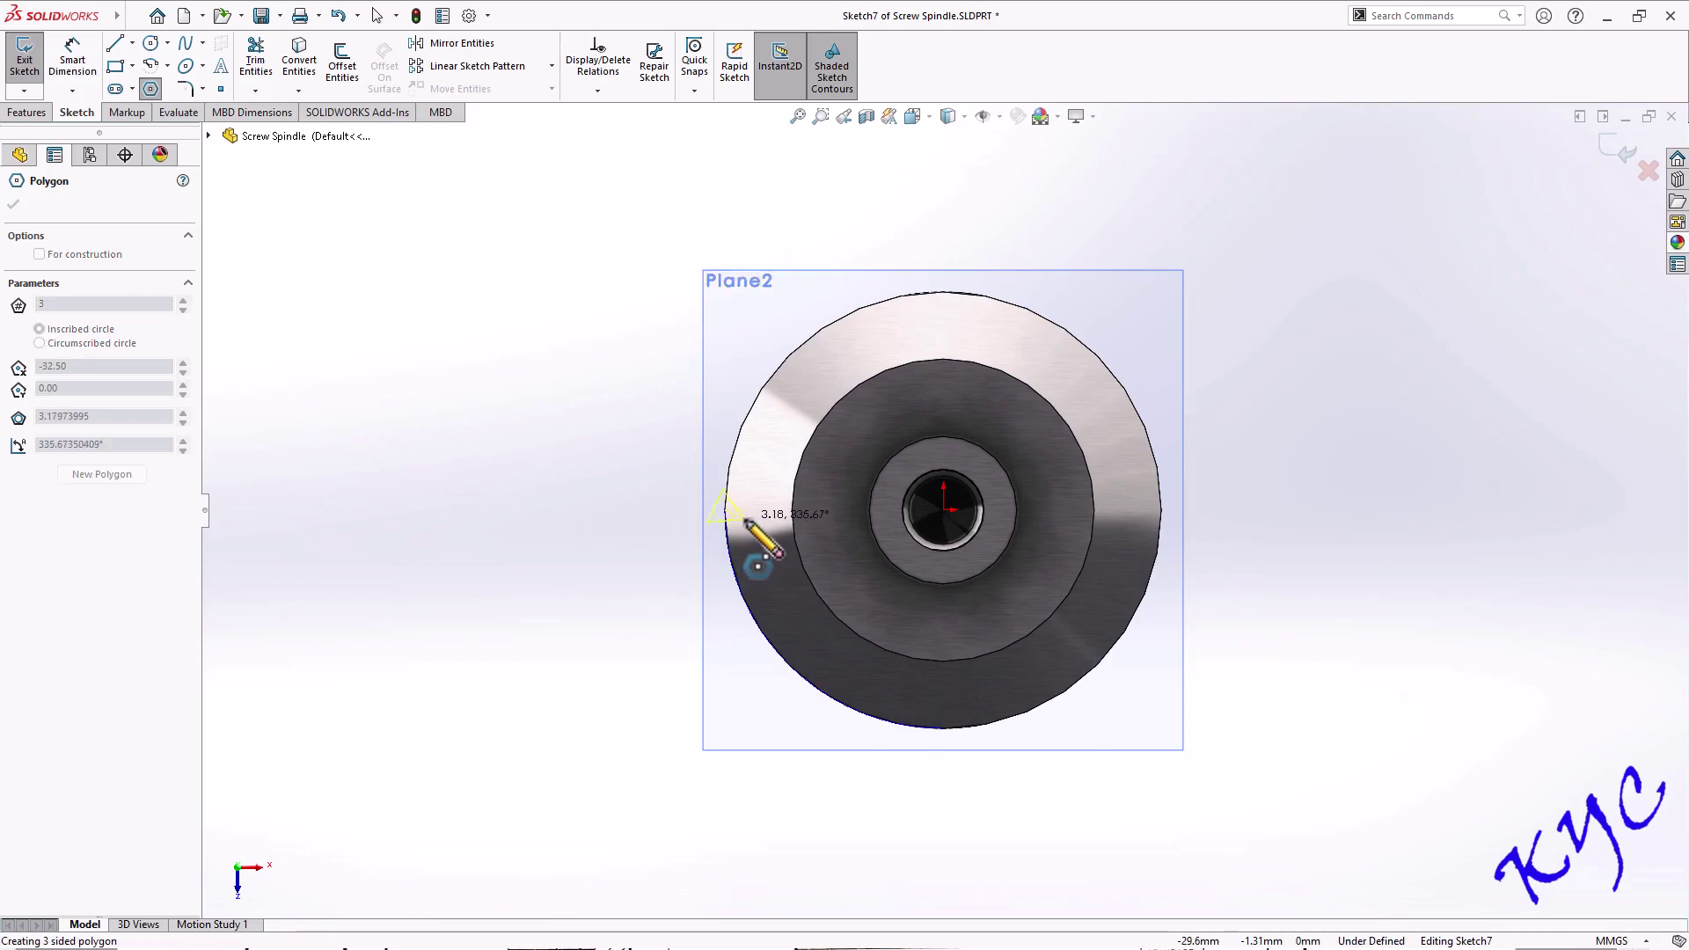
pyautogui.scroll(-3, 845, 546)
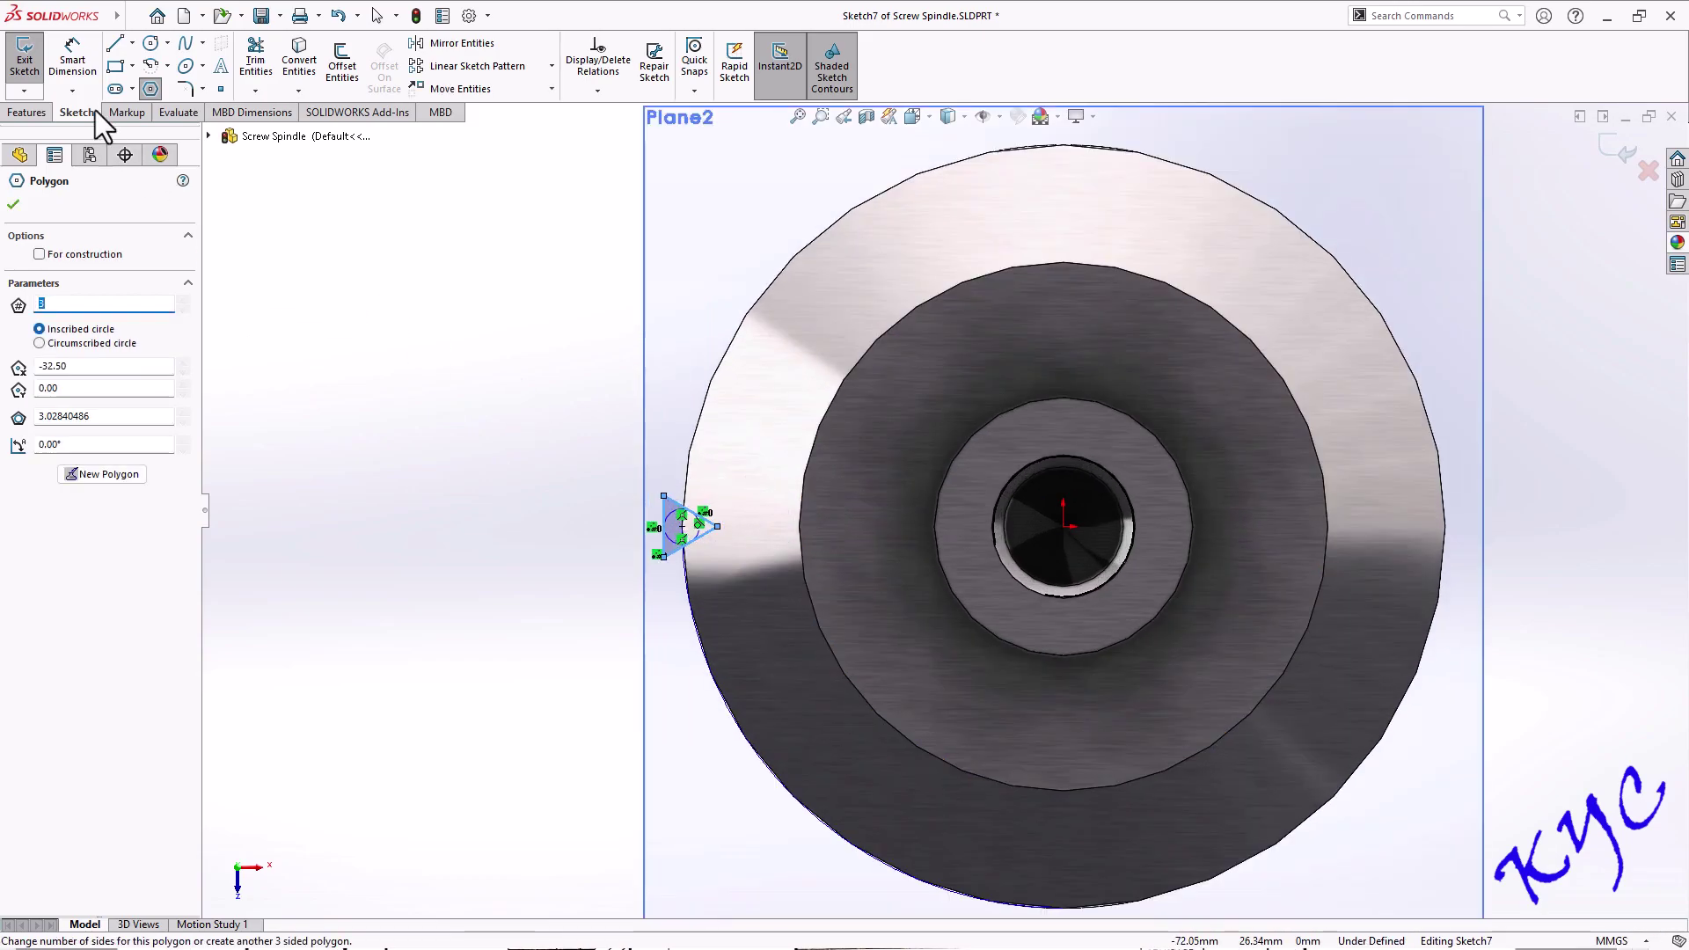
# Dimension the triangle's outer side to 2 mm
pyautogui.click(73, 62)
pyautogui.scroll(-3, 737, 503)
pyautogui.click(686, 585)
pyautogui.click(588, 589)
pyautogui.write('2')
pyautogui.press('Return')
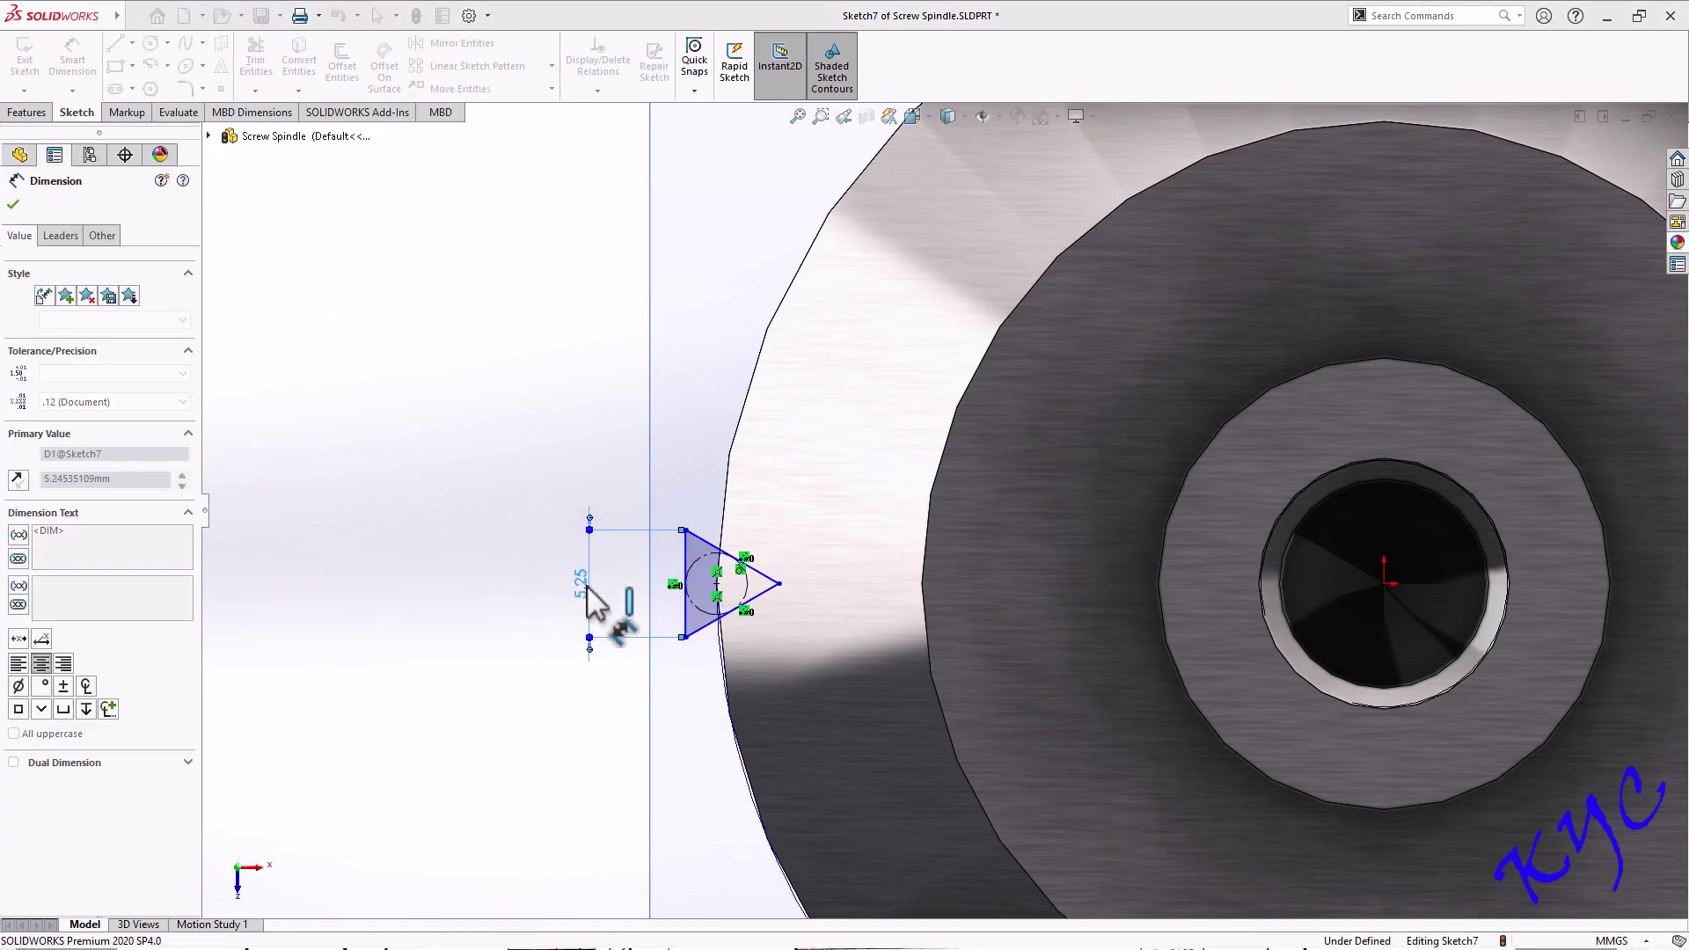
pyautogui.press('Escape')
# Add a Vertical relation to the triangle's outer side to fully define the profile
pyautogui.scroll(-4, 739, 598)
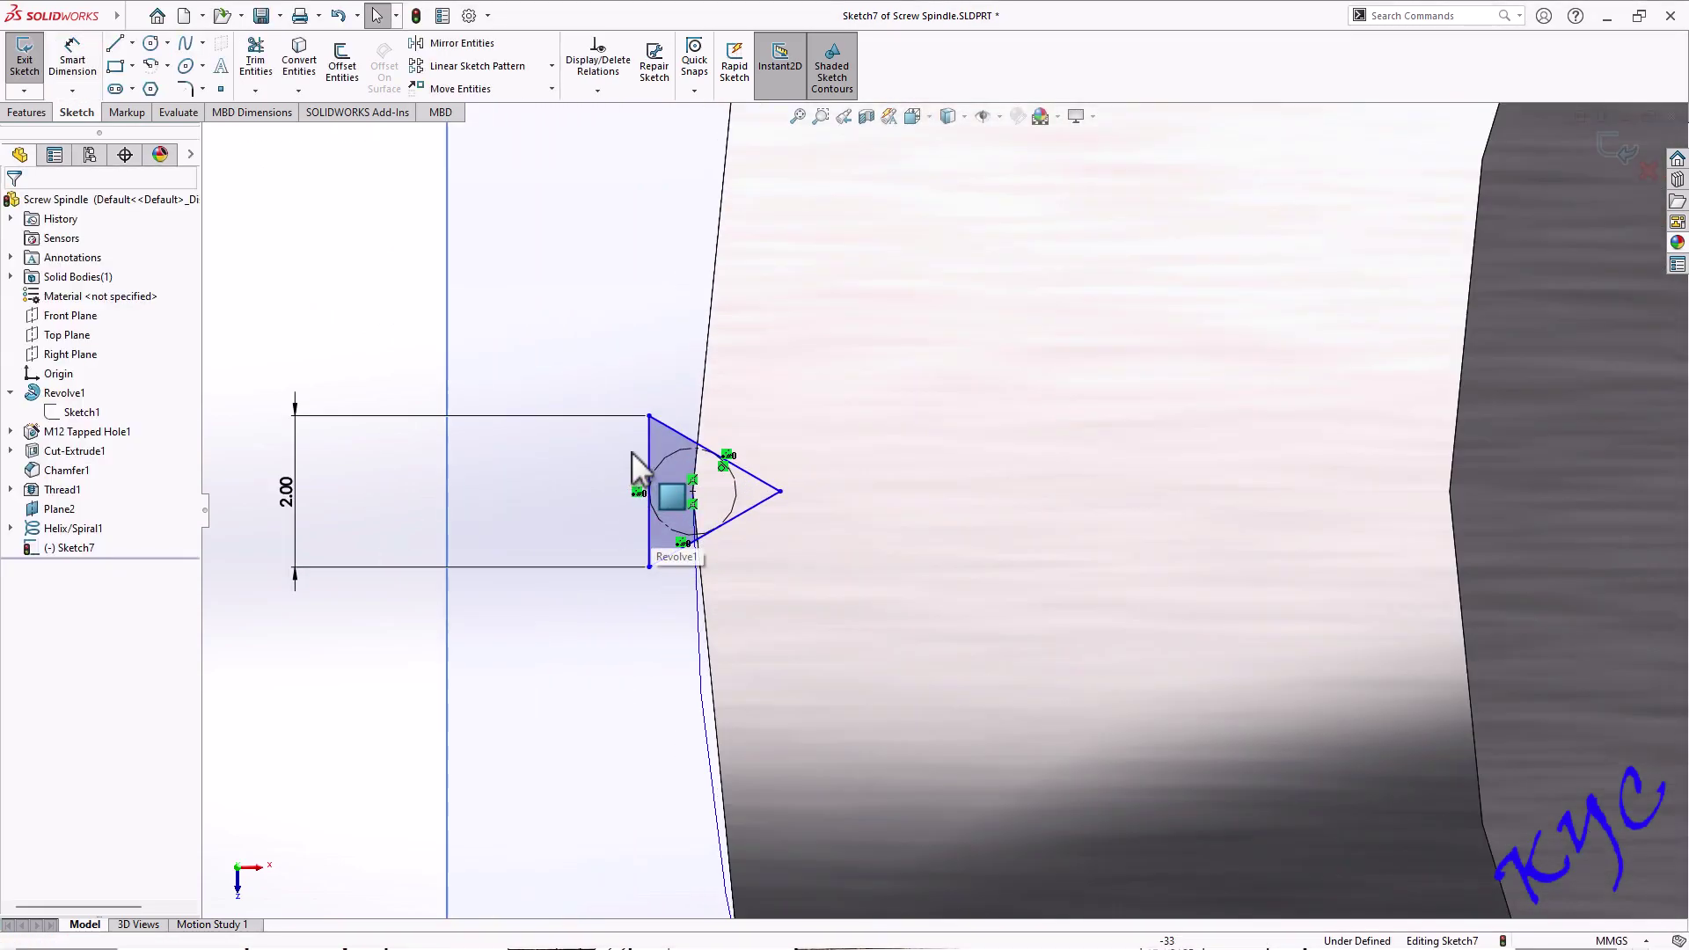
pyautogui.click(650, 475)
pyautogui.click(19, 411)
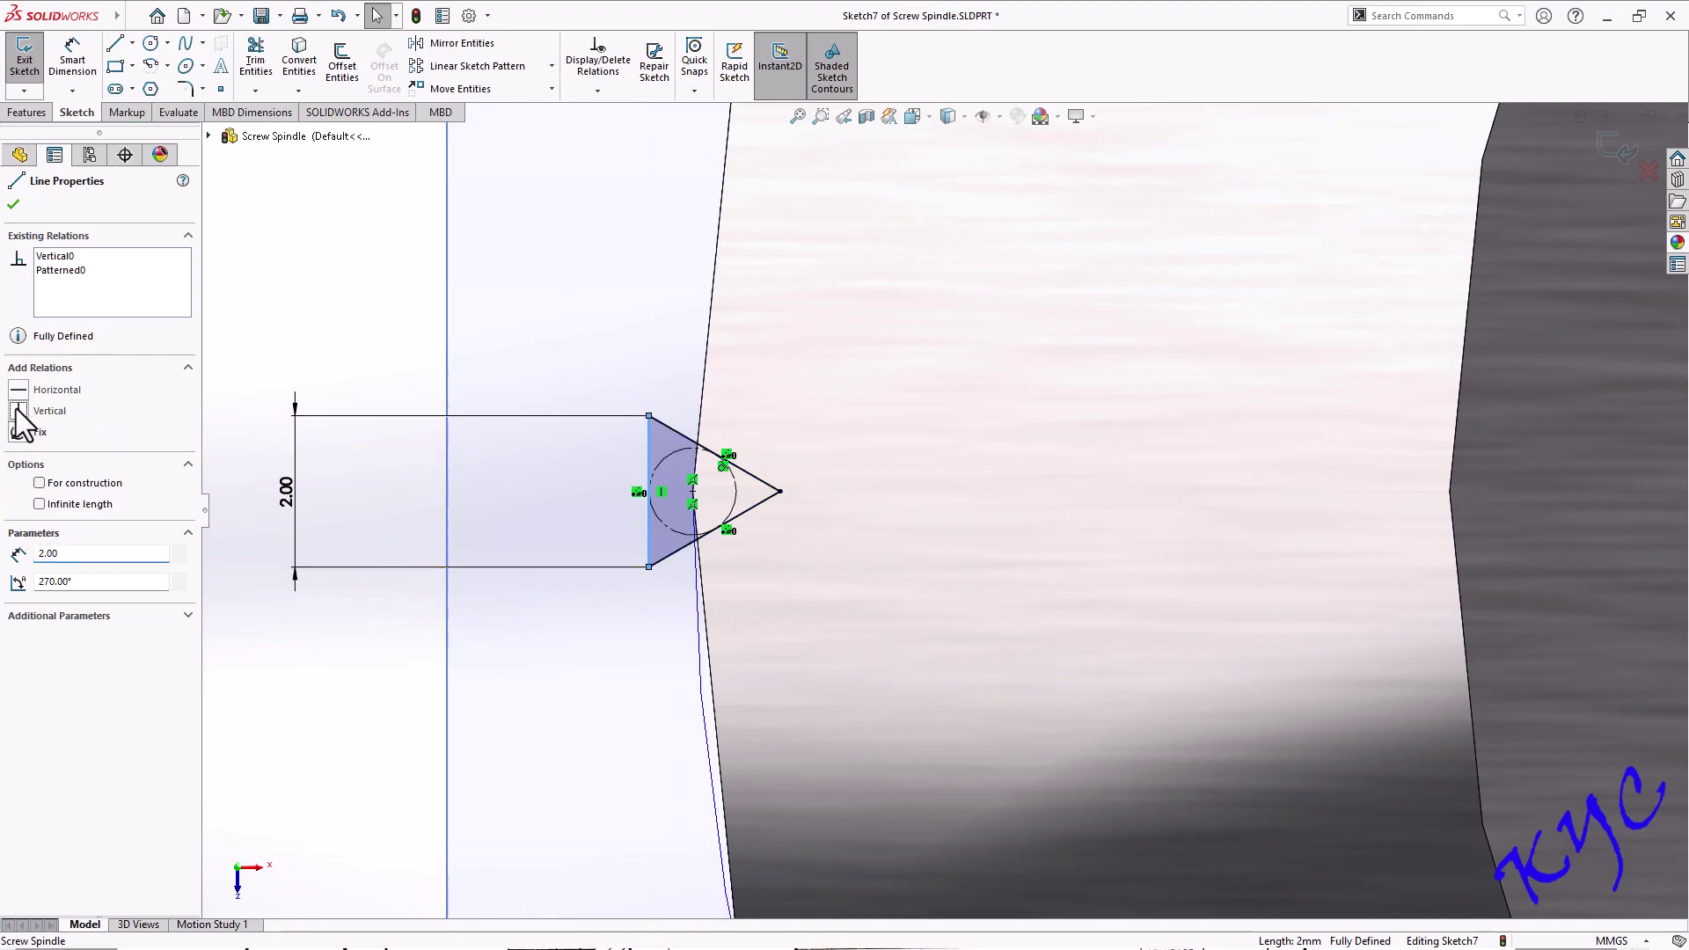
pyautogui.click(546, 659)
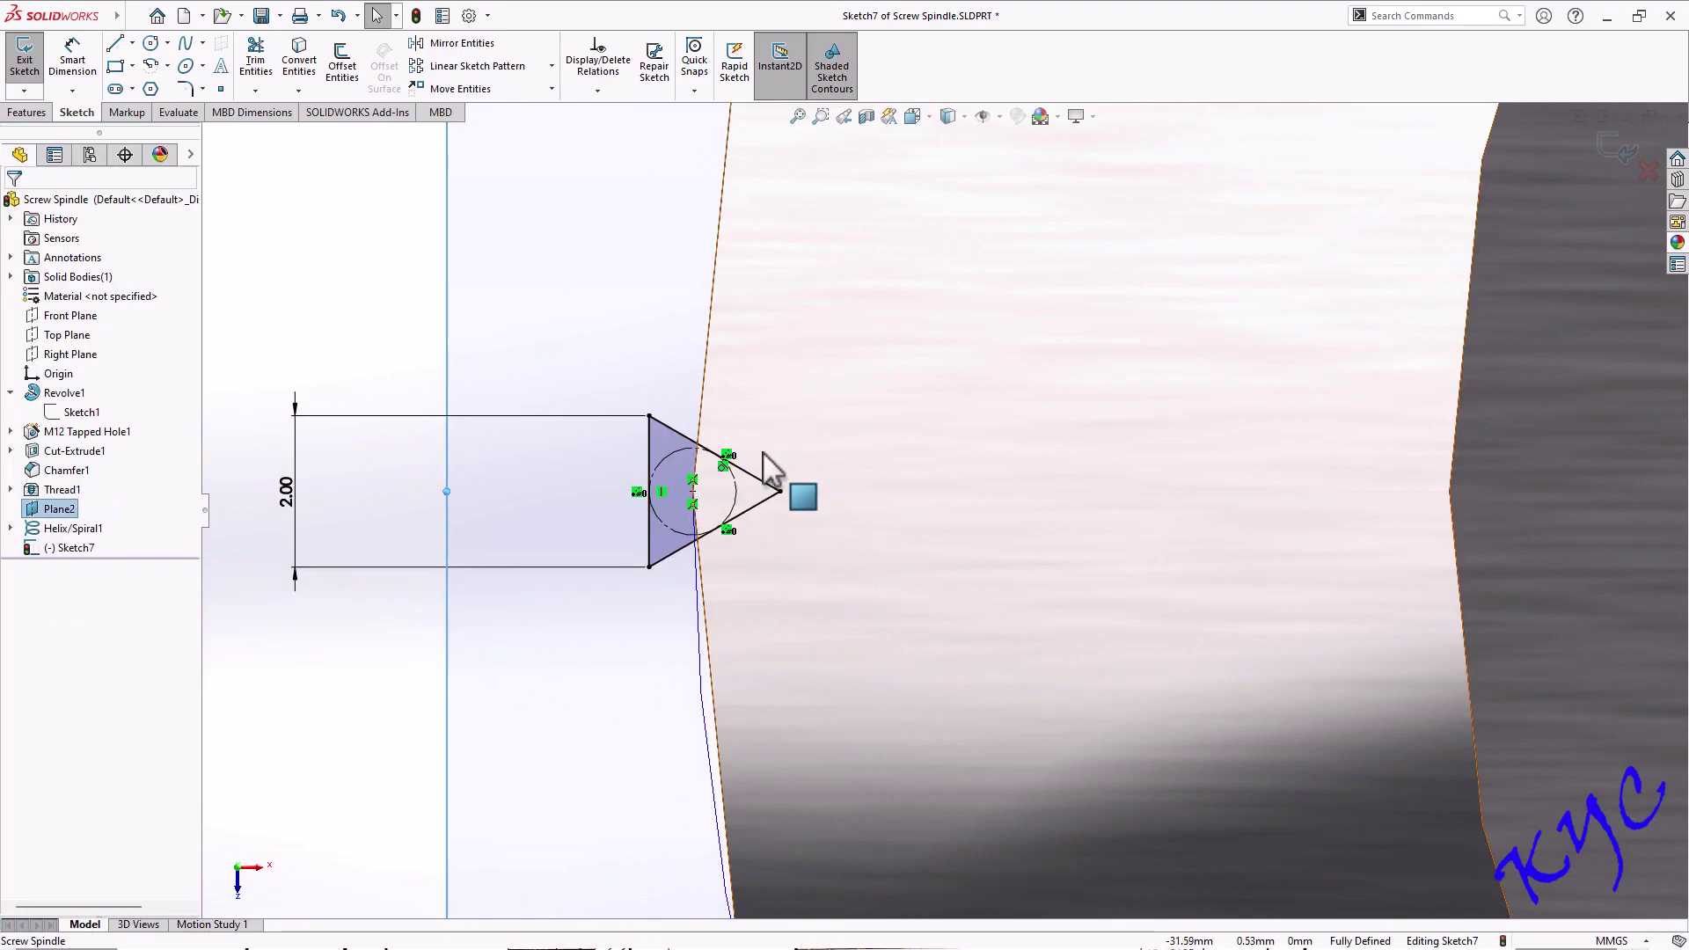
# Exit the triangle profile sketch and clear the selection, with the spindle's head in an angled view
pyautogui.click(25, 64)
pyautogui.scroll(5, 943, 511)
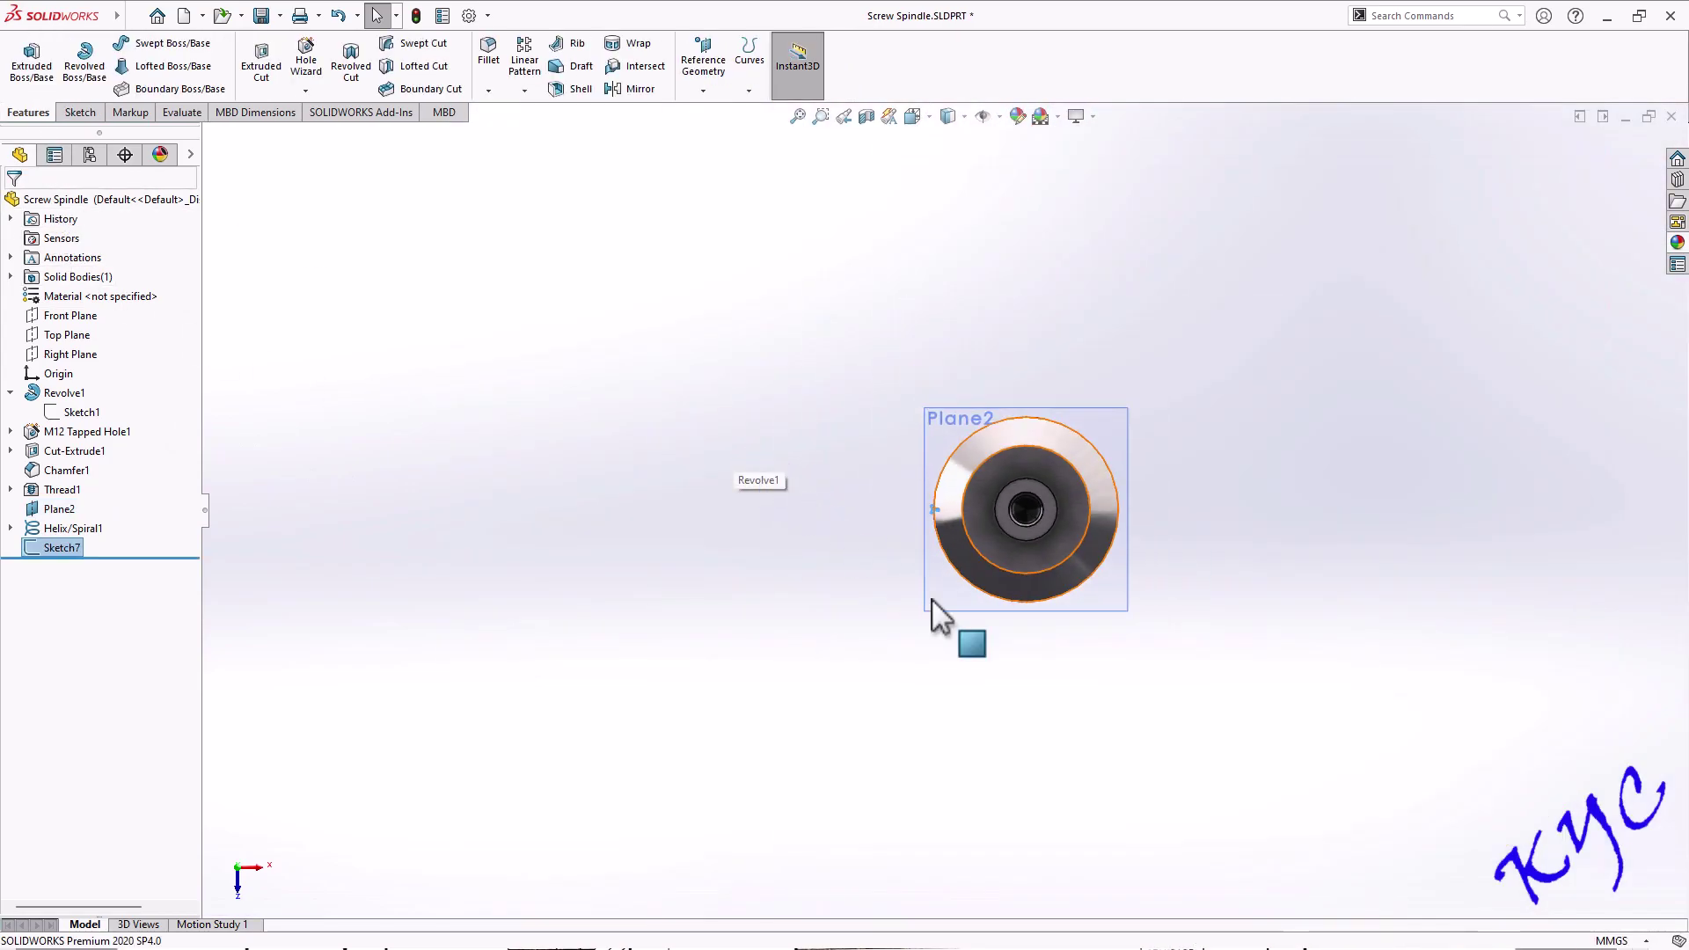
pyautogui.moveTo(1112, 716); pyautogui.dragTo(1088, 413, button='middle')
pyautogui.scroll(-3, 1089, 413)
pyautogui.scroll(2, 1094, 414)
pyautogui.scroll(-3, 1117, 434)
pyautogui.moveTo(1150, 490); pyautogui.dragTo(1138, 434, button='middle')
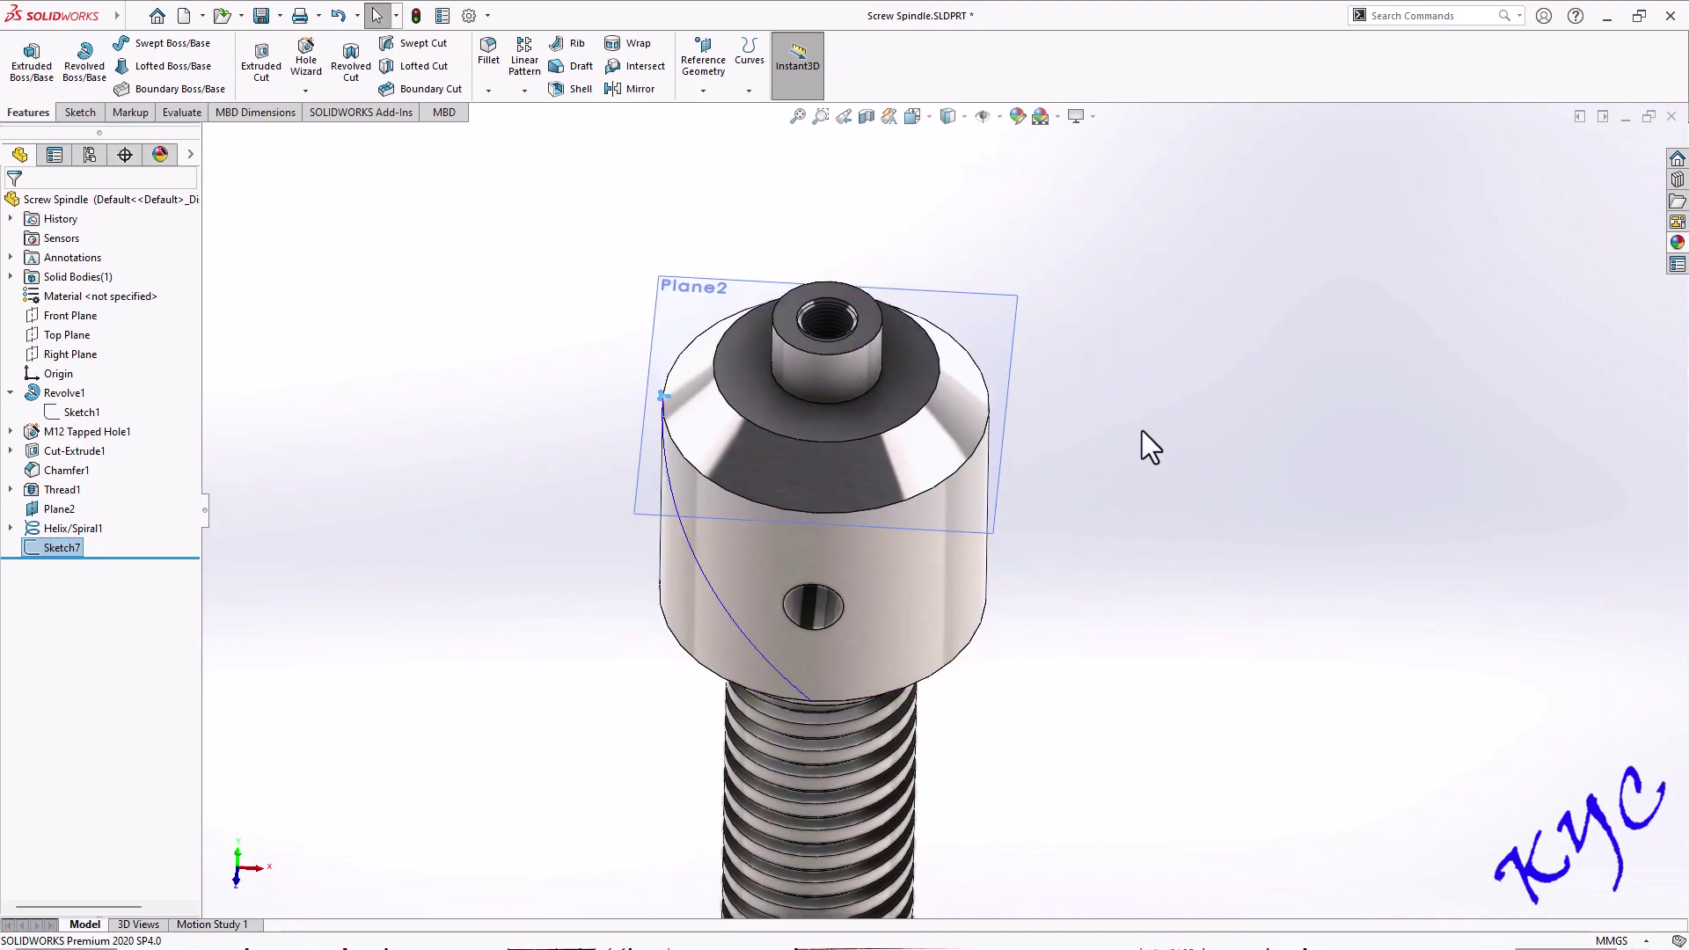
pyautogui.press('Escape')
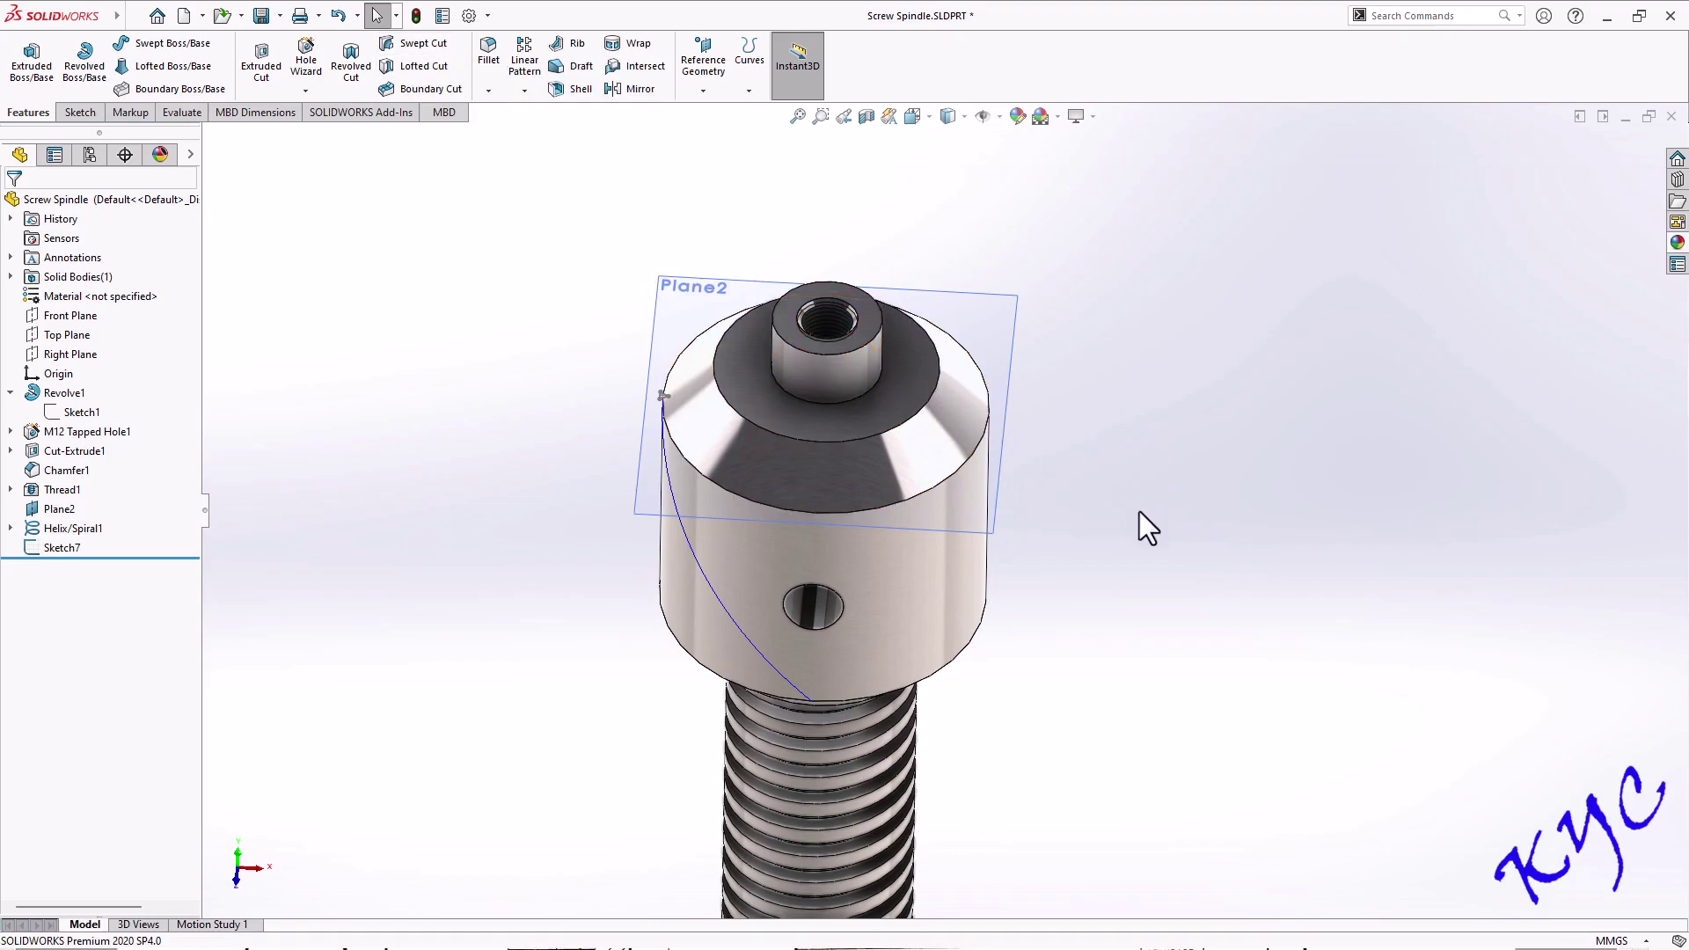
# Create a swept cut in the spindle's head using the triangle sketch as profile and the helix as path
pyautogui.click(426, 46)
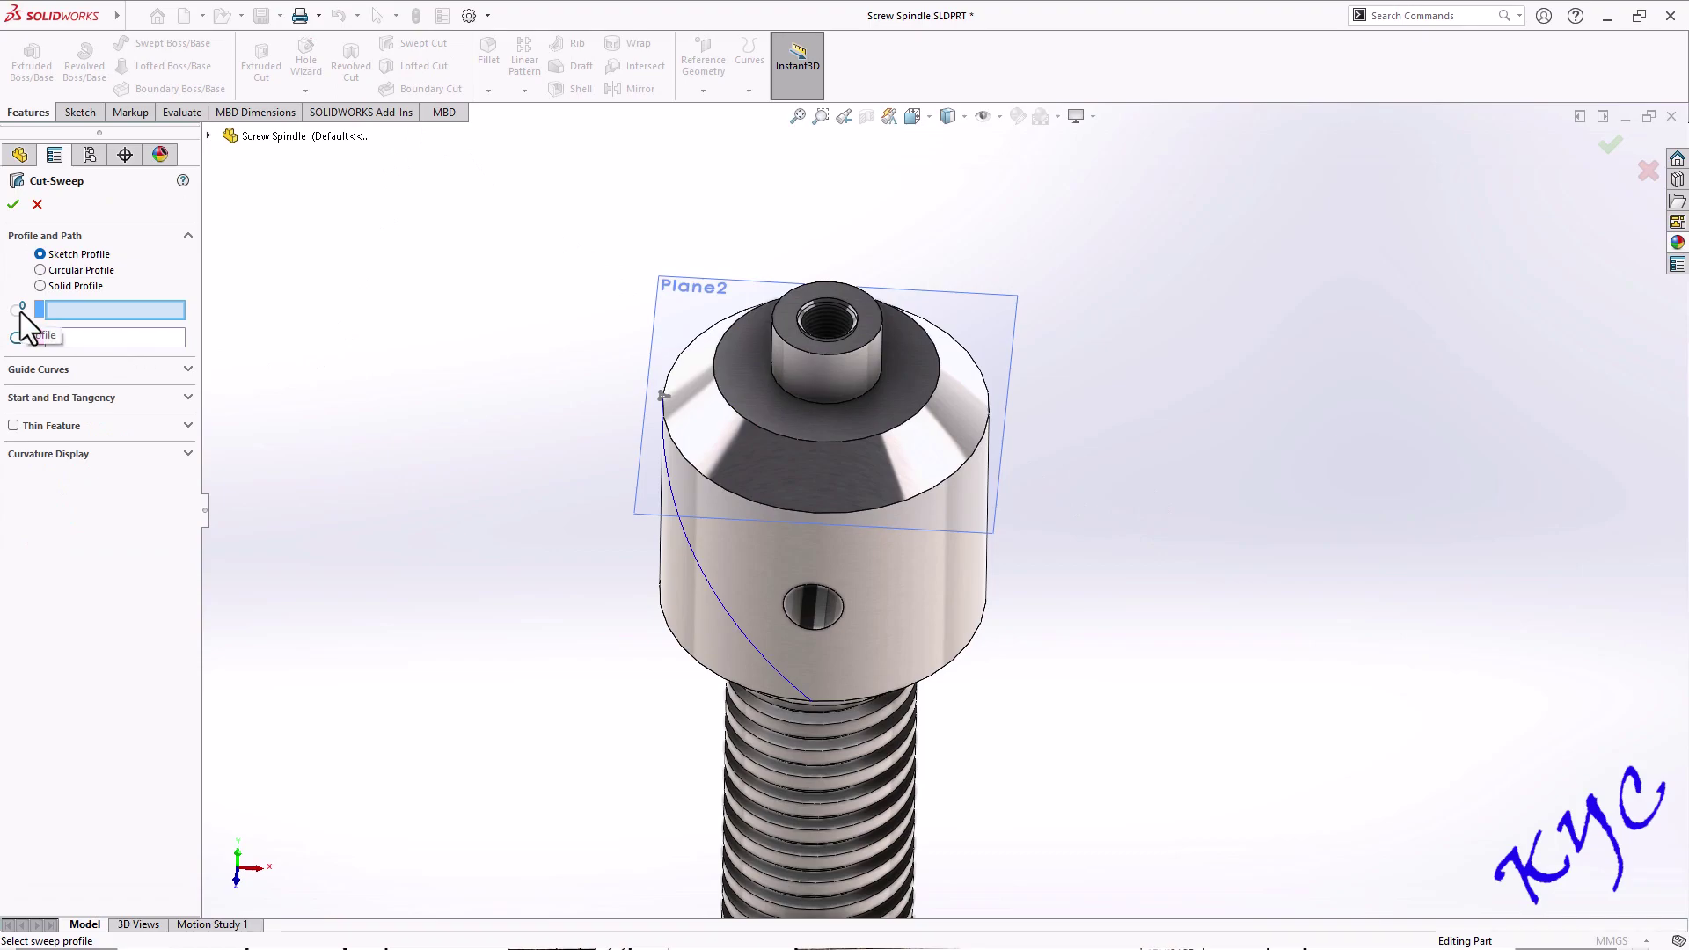
pyautogui.scroll(-5, 630, 400)
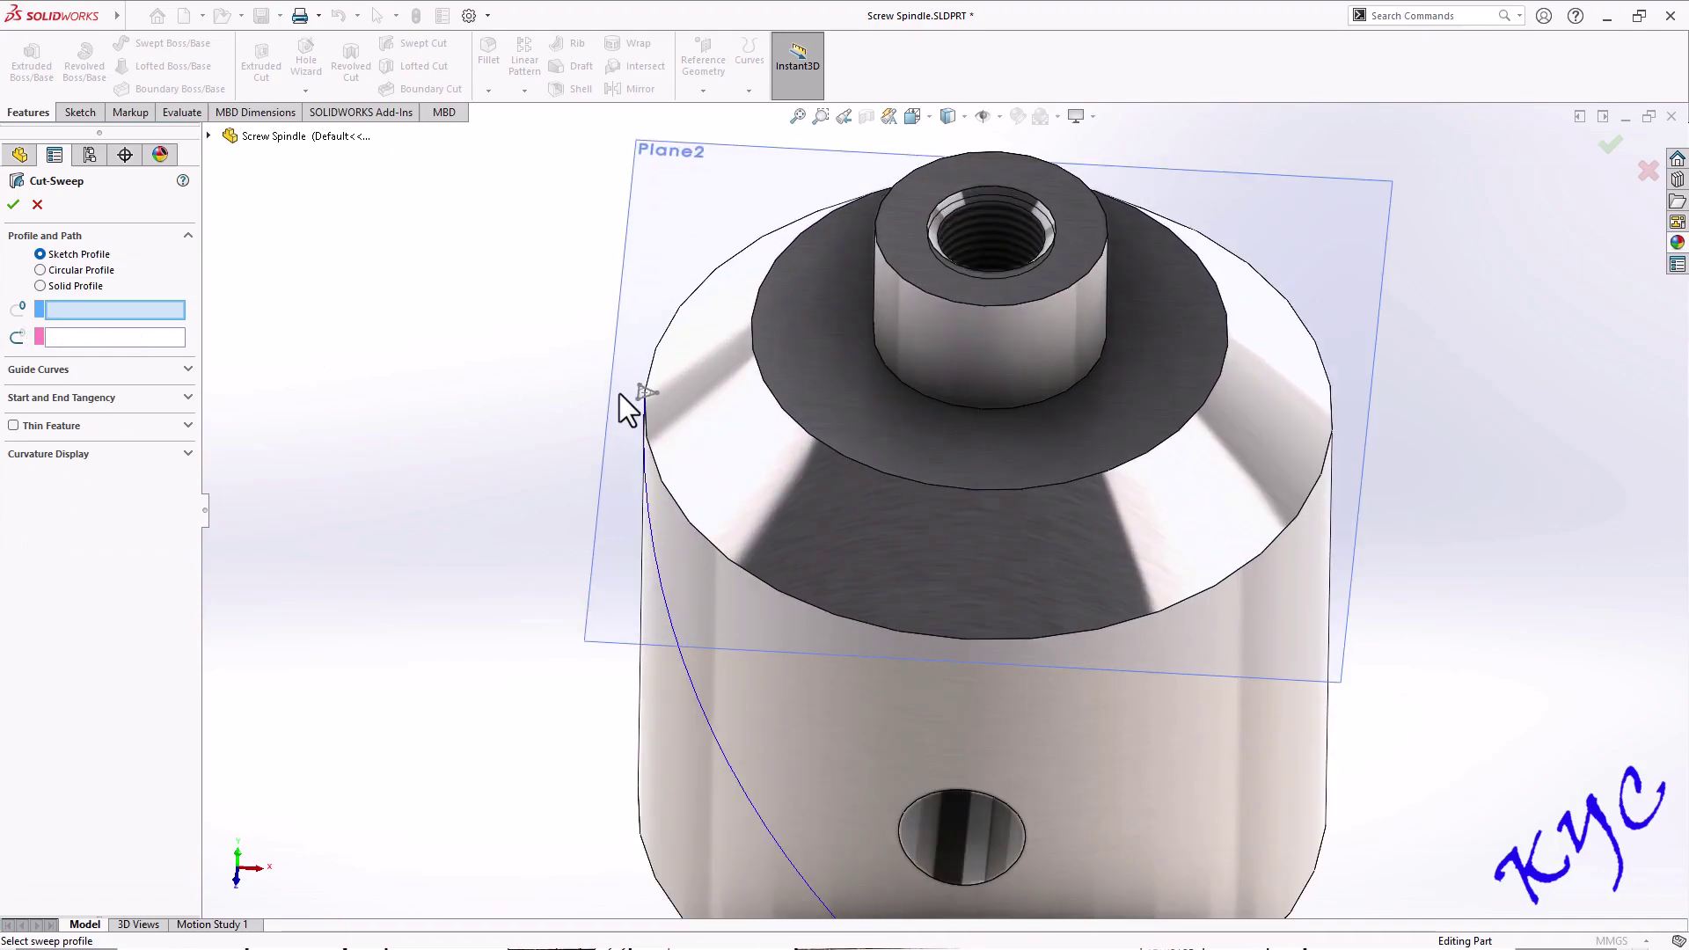
pyautogui.click(720, 413)
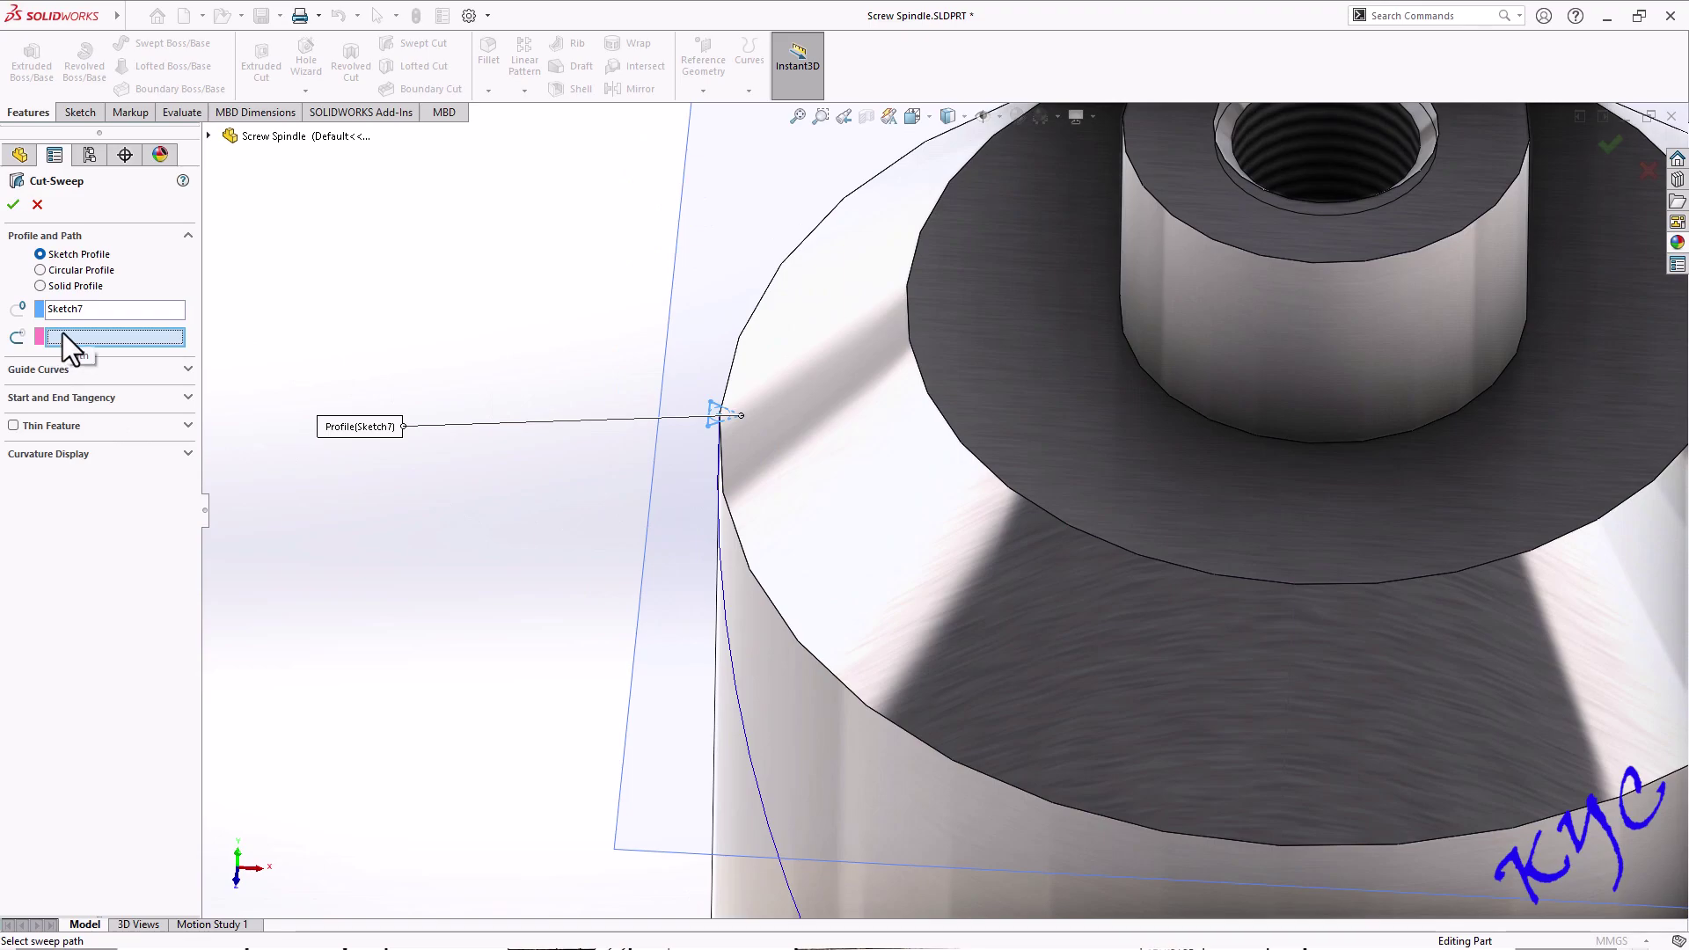
pyautogui.scroll(3, 635, 482)
pyautogui.click(804, 646)
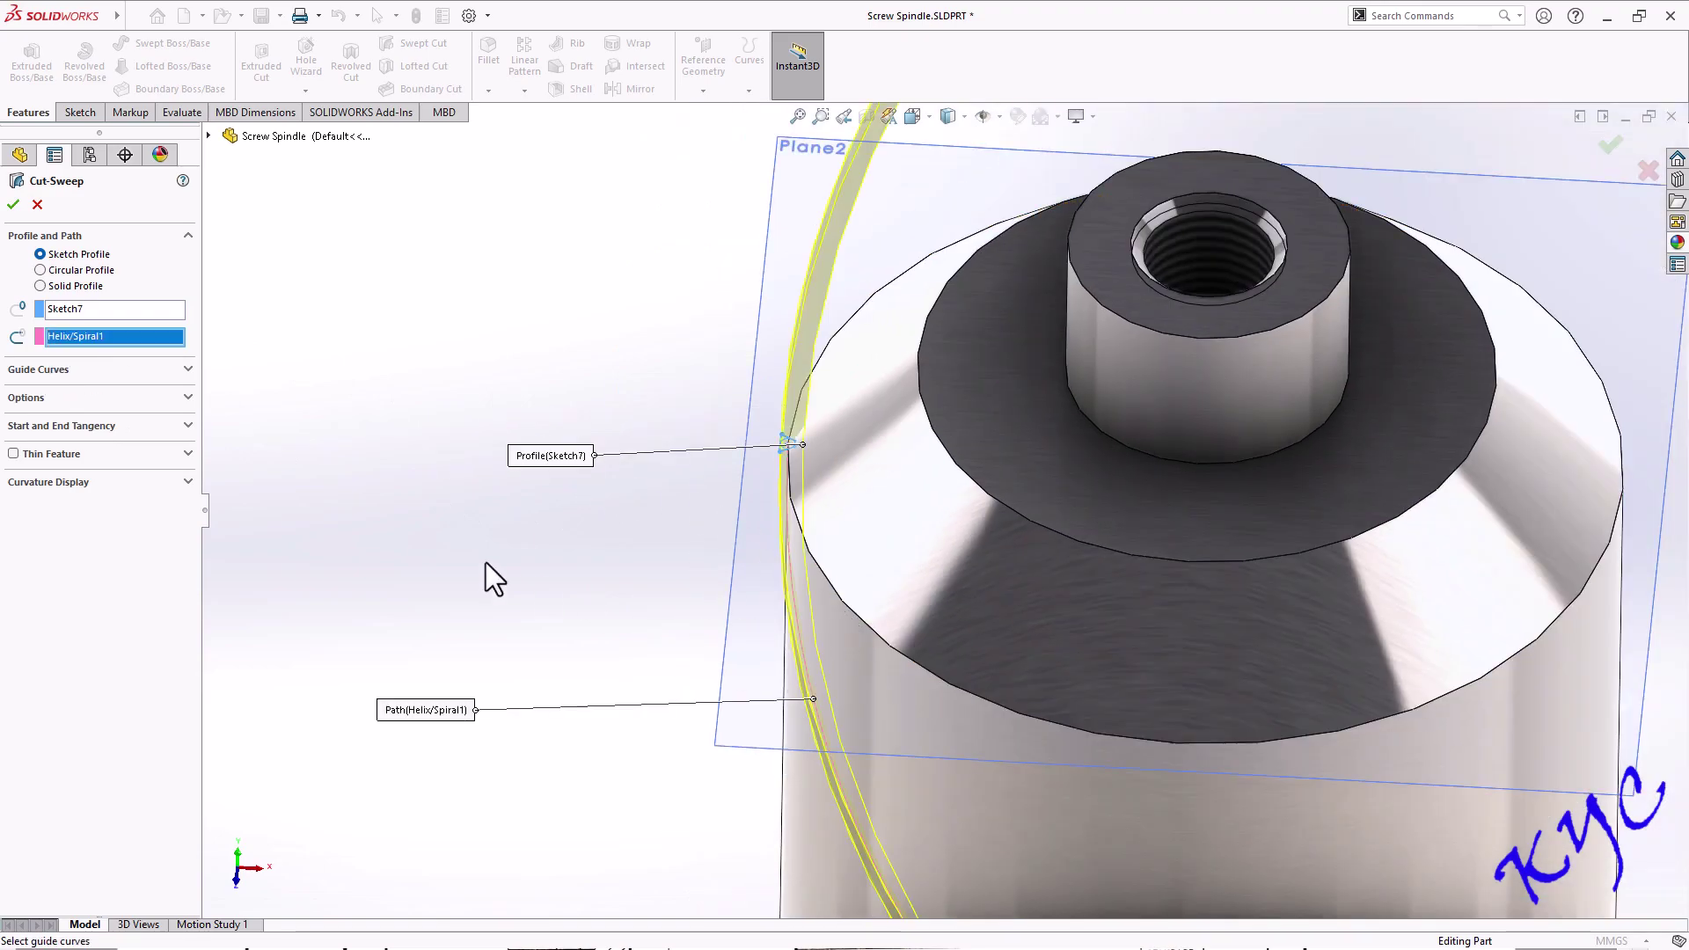
pyautogui.scroll(3, 393, 457)
pyautogui.scroll(4, 935, 565)
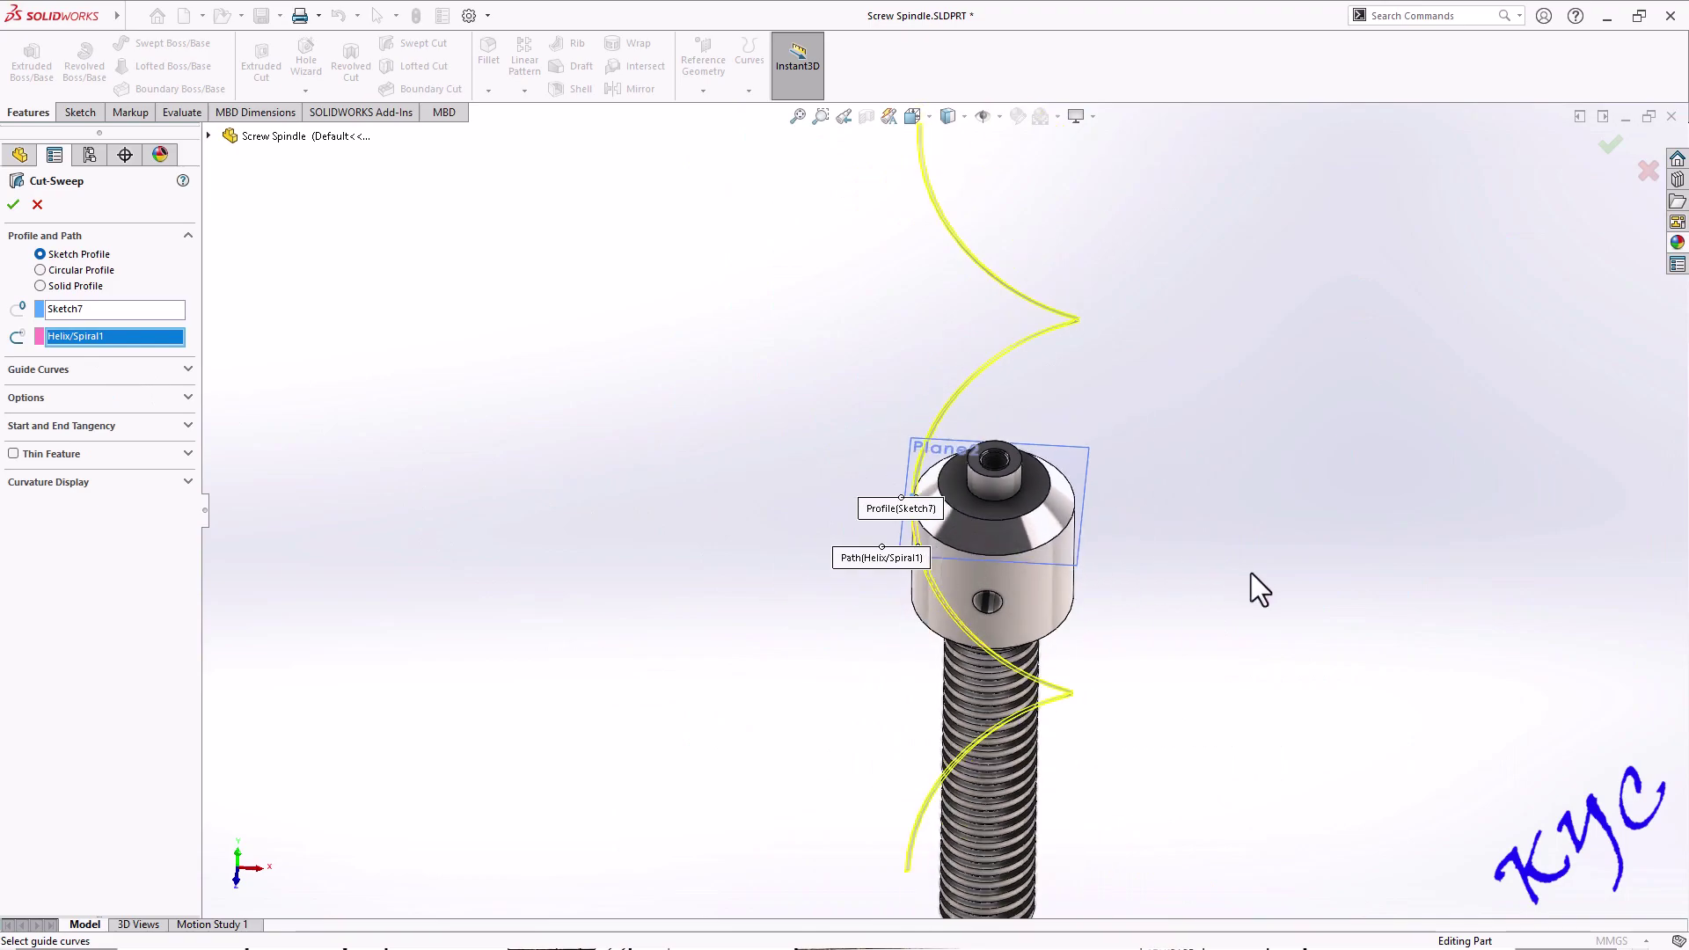
pyautogui.scroll(-2, 1244, 584)
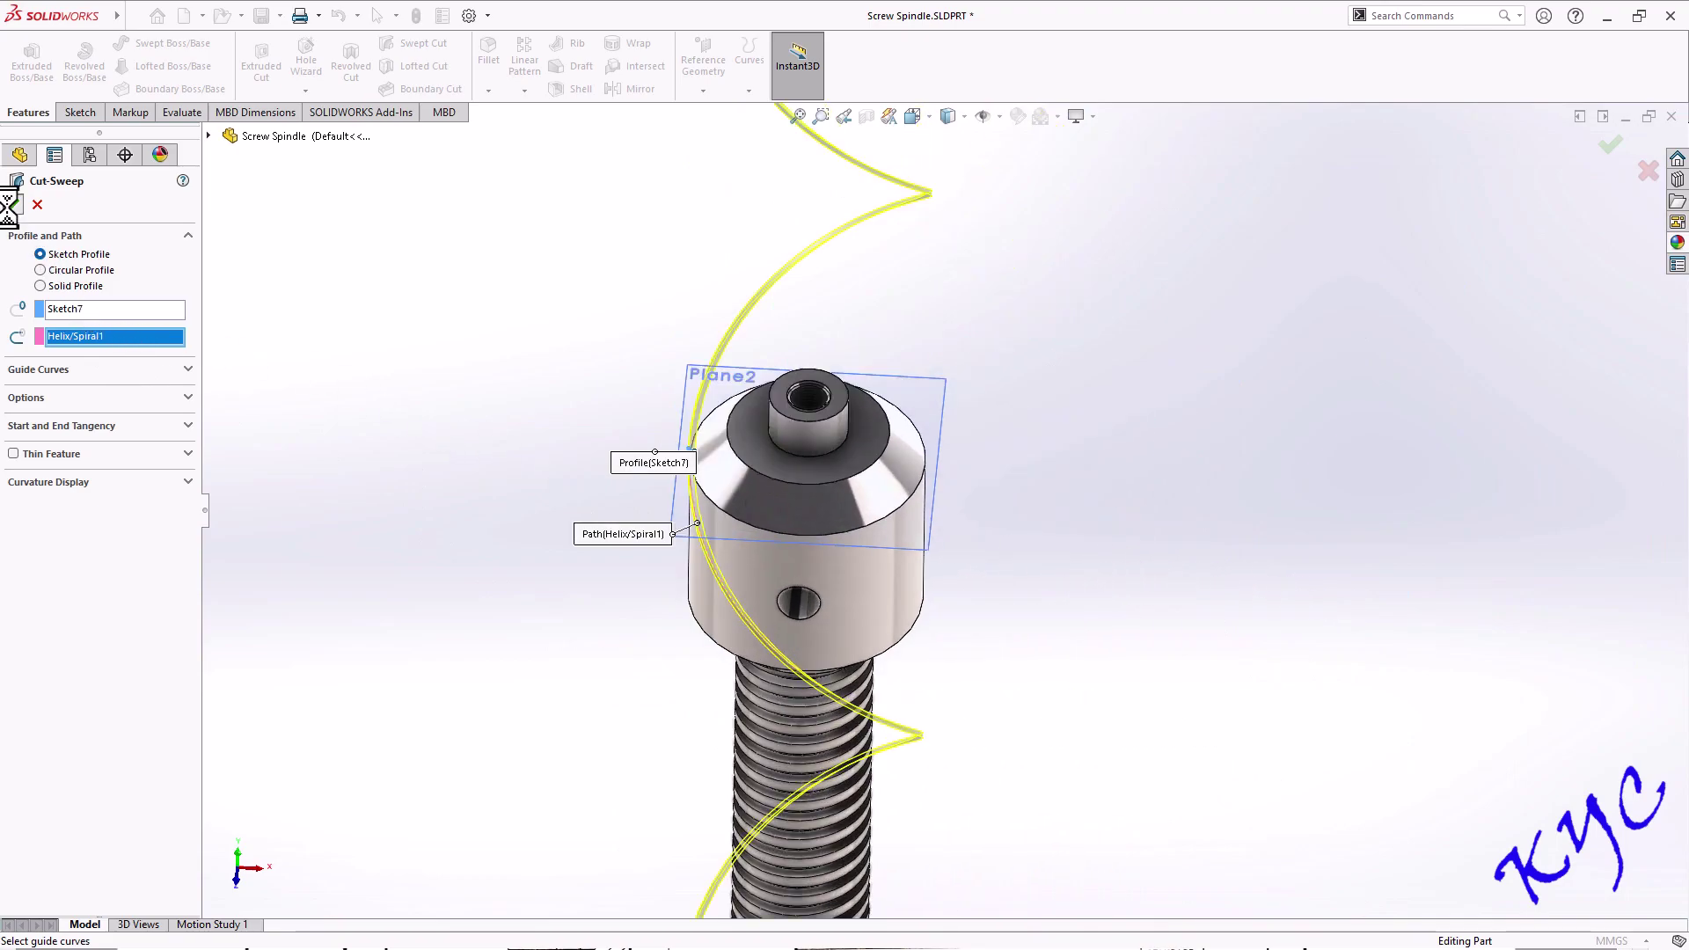
# Examine the helical groove along the cylindrical surface of the spindle's head
pyautogui.moveTo(1005, 597); pyautogui.dragTo(883, 575, button='middle')
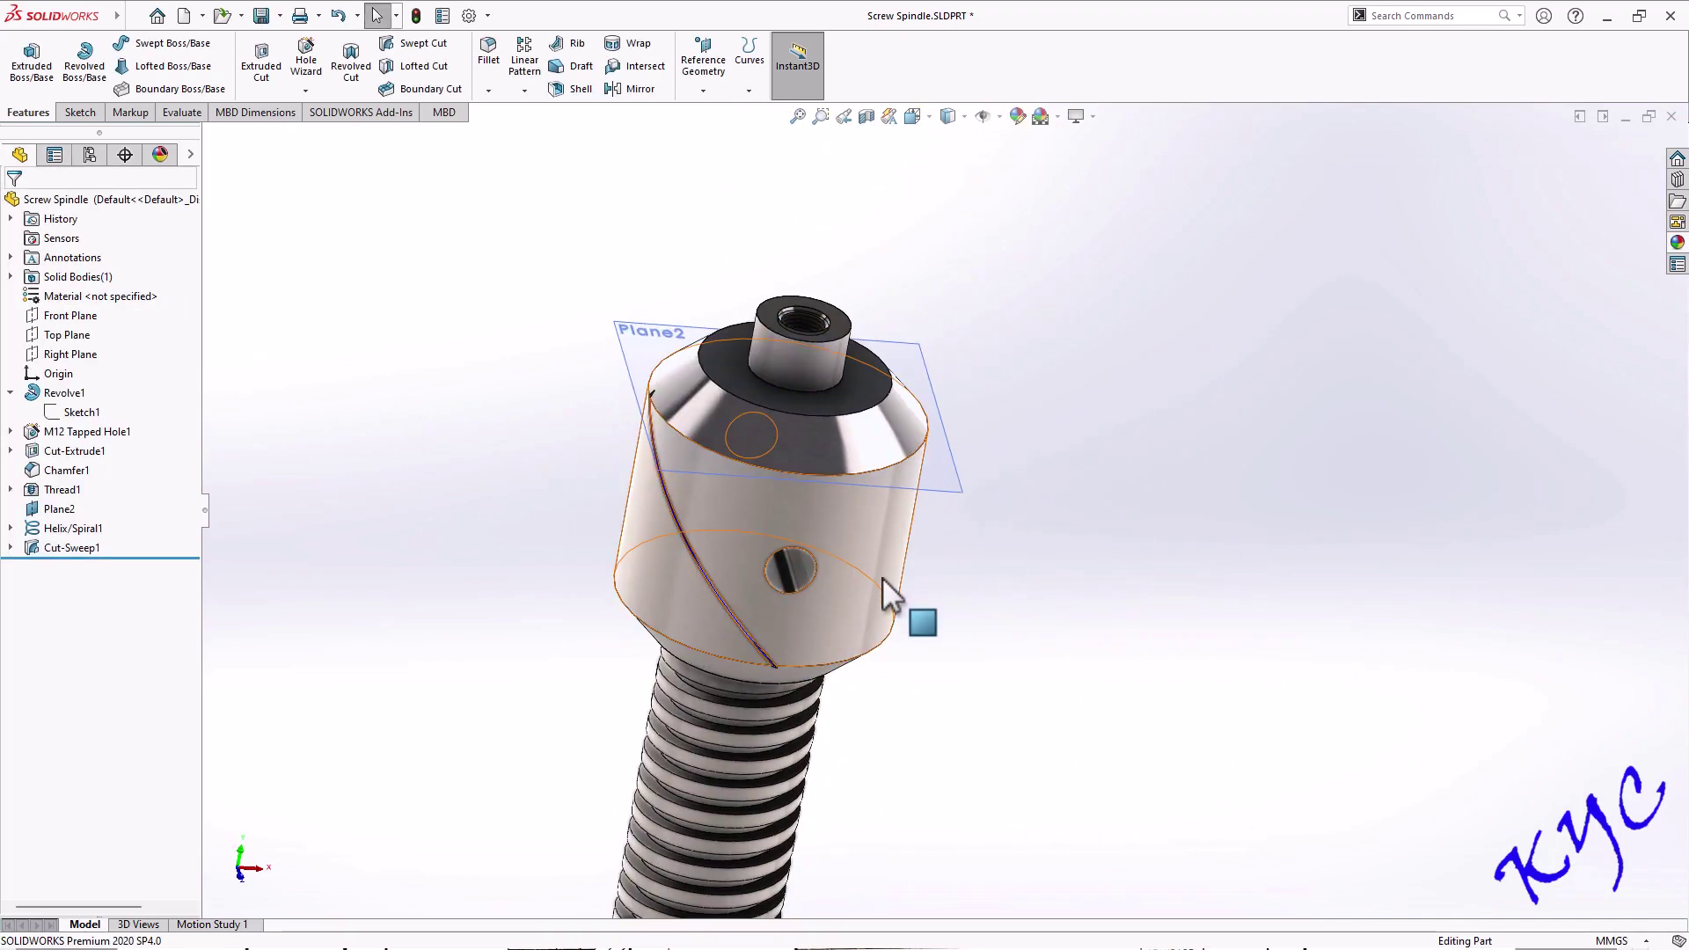
pyautogui.scroll(-5, 683, 632)
pyautogui.scroll(-2, 615, 616)
pyautogui.scroll(4, 648, 531)
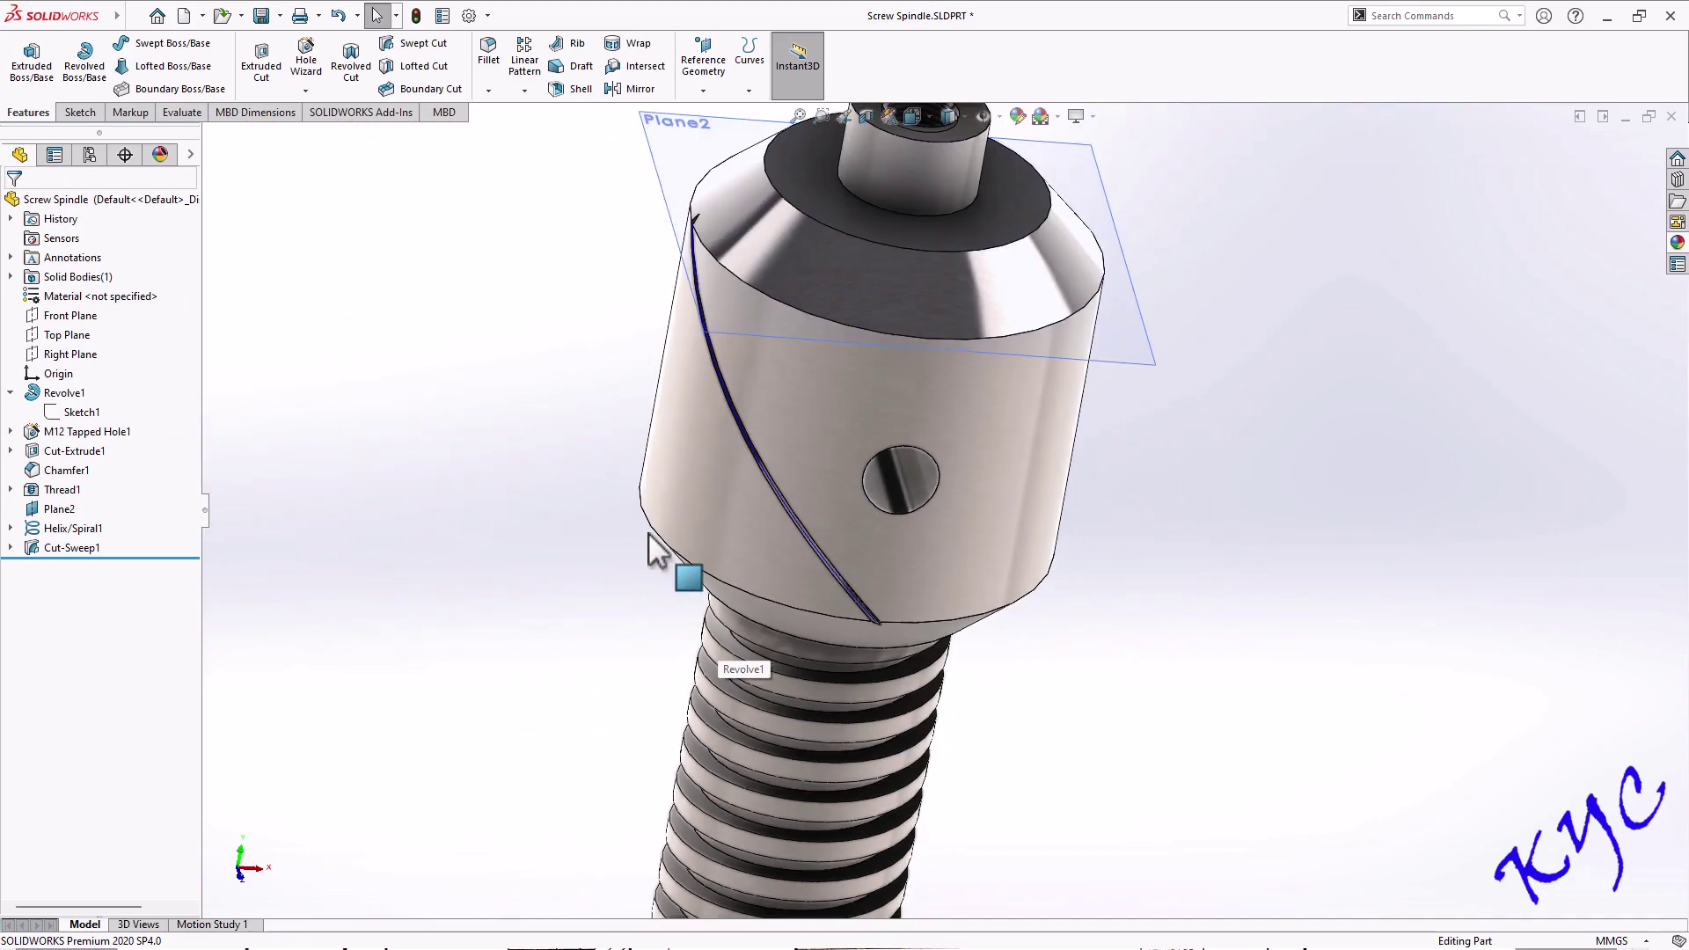
pyautogui.scroll(1, 915, 436)
pyautogui.scroll(-1, 1117, 449)
pyautogui.click(642, 380)
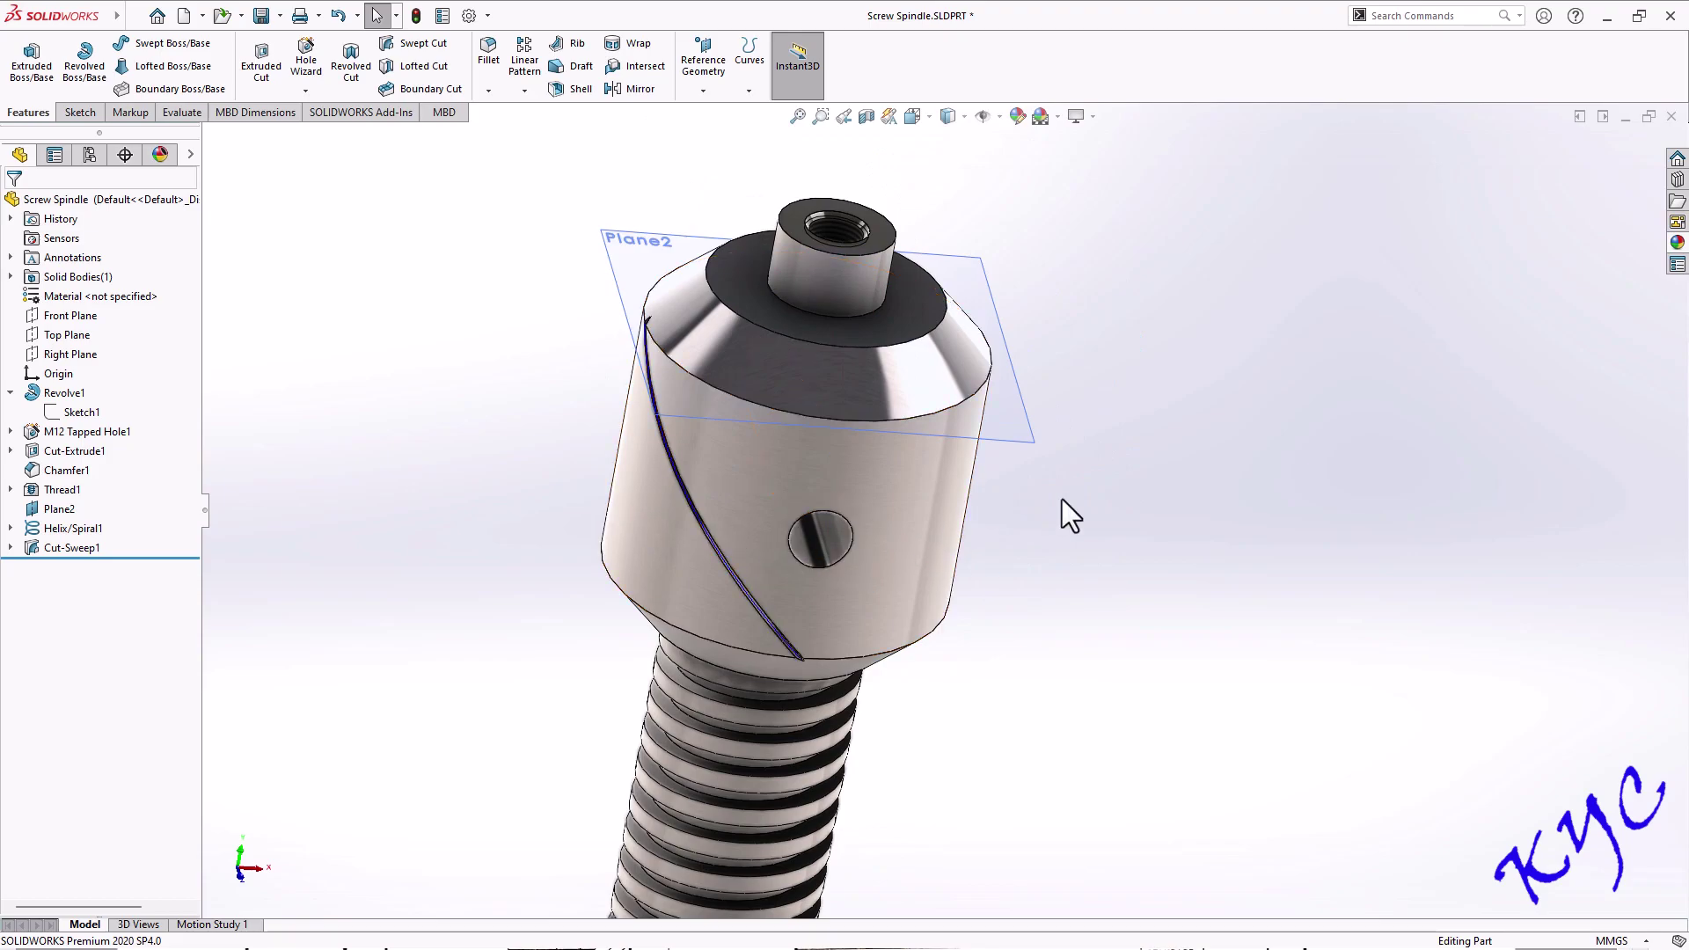
pyautogui.scroll(-1, 1080, 333)
pyautogui.scroll(1, 862, 261)
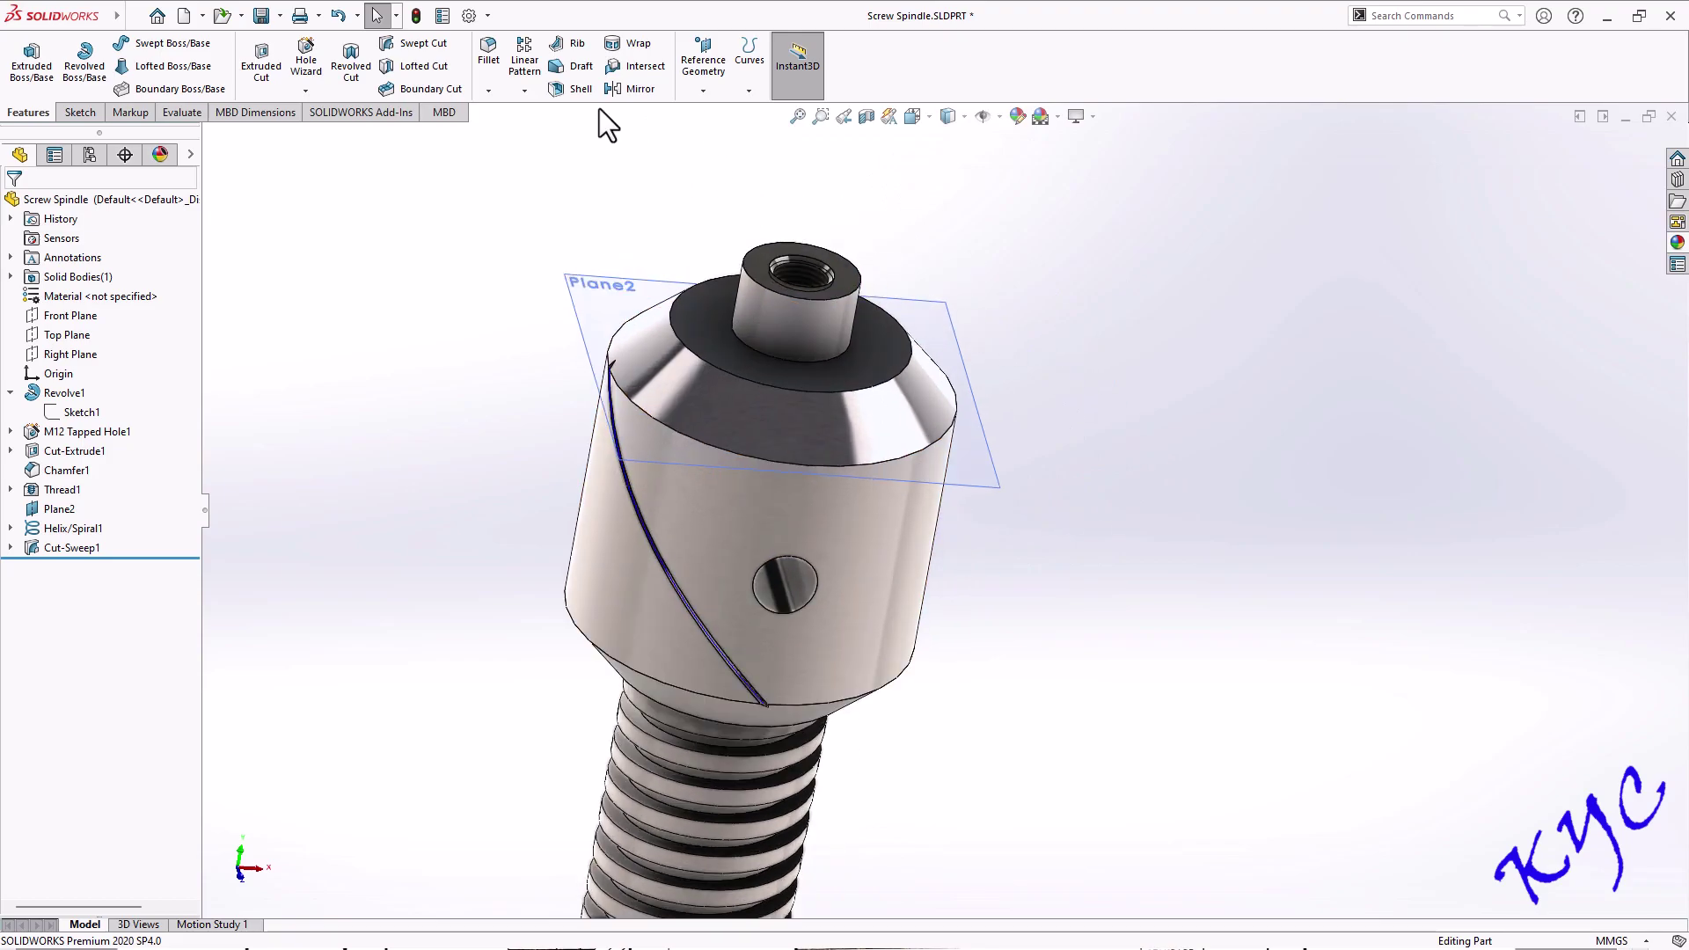
# Start a circular pattern with the cylindrical face of the small boss on top of the head as its axis
pyautogui.click(524, 89)
pyautogui.click(533, 134)
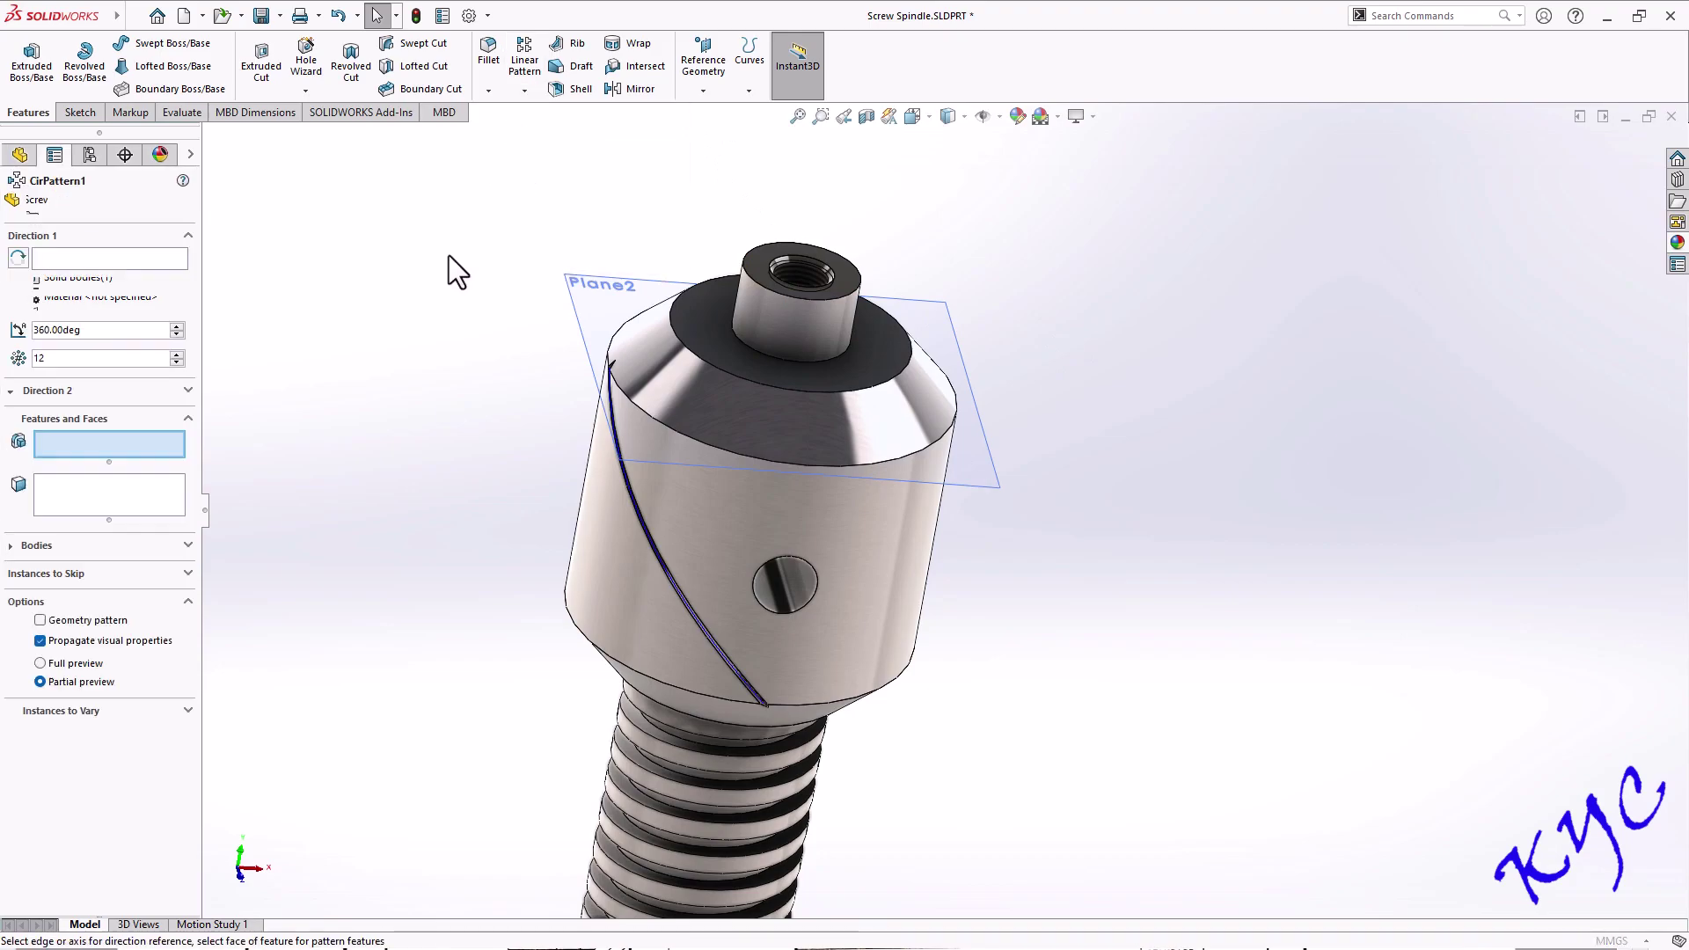
pyautogui.click(74, 261)
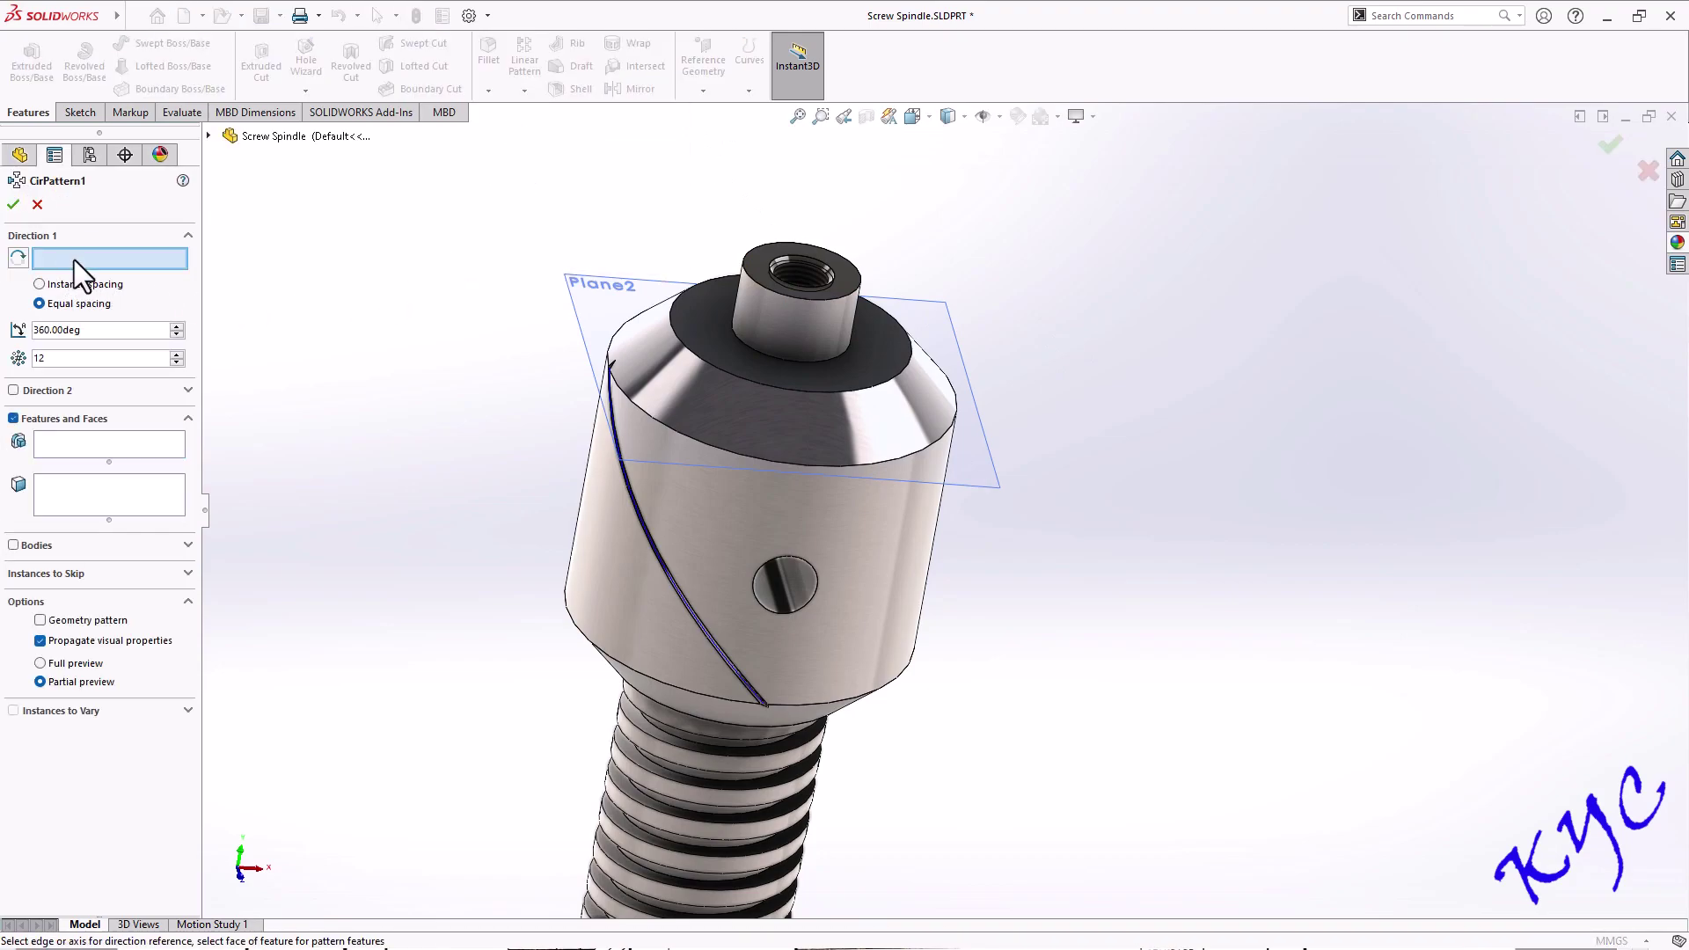
pyautogui.click(795, 304)
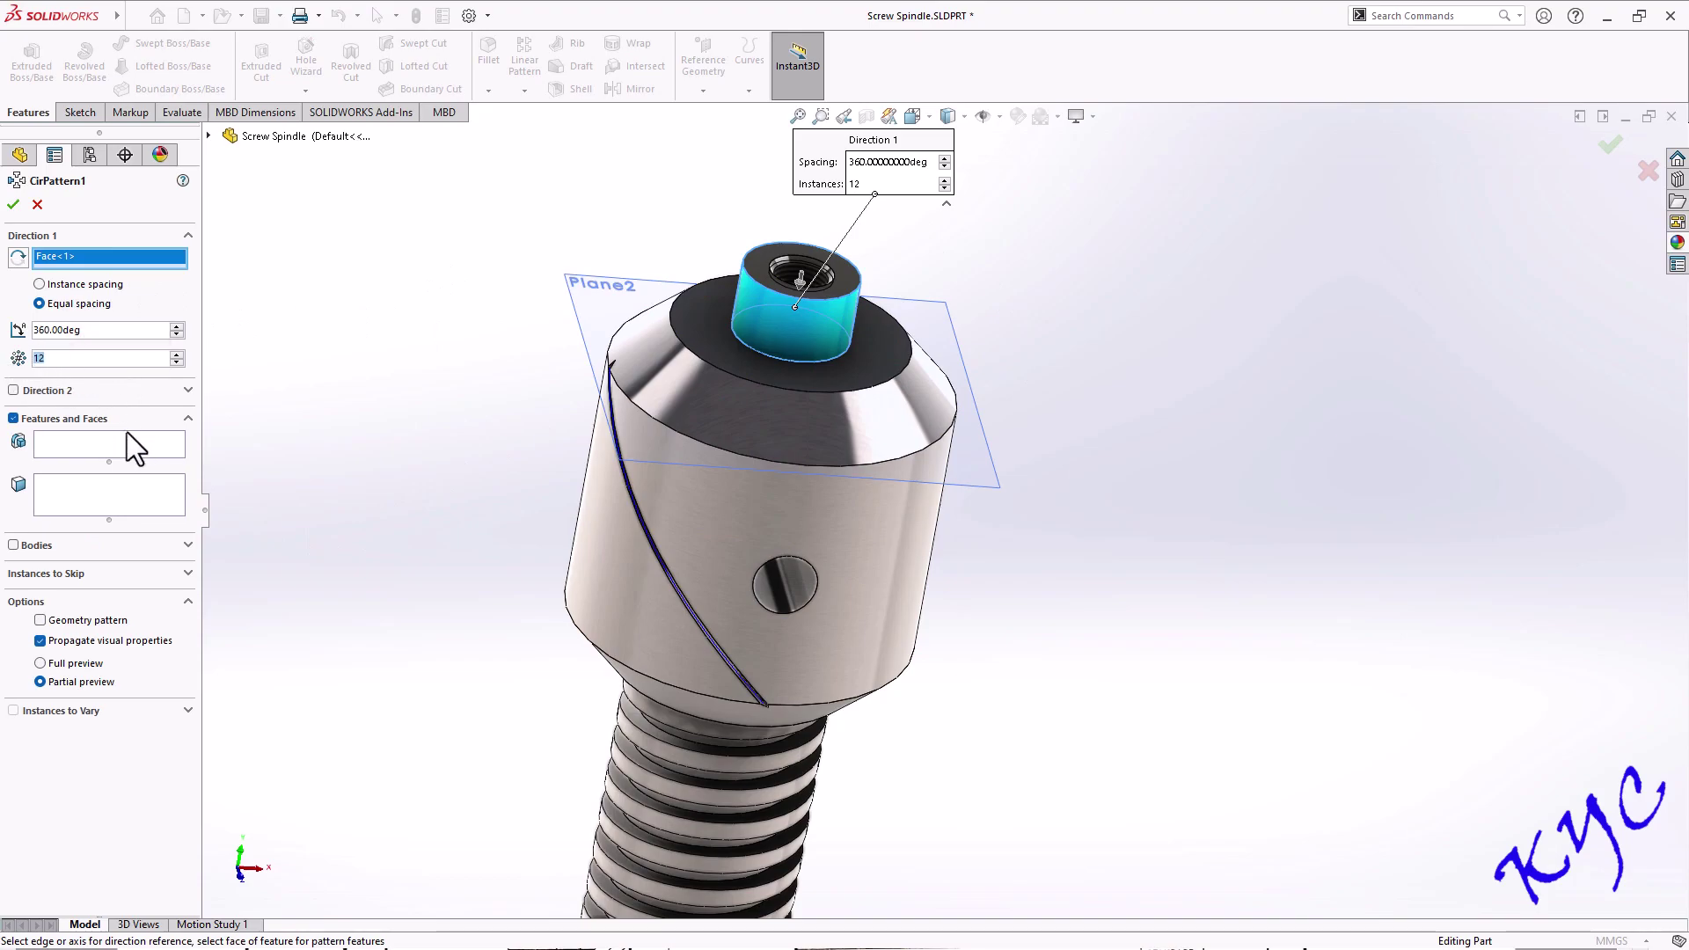
# Choose the helical swept cut as the feature to repeat in the circular pattern
pyautogui.click(98, 449)
pyautogui.scroll(-5, 767, 641)
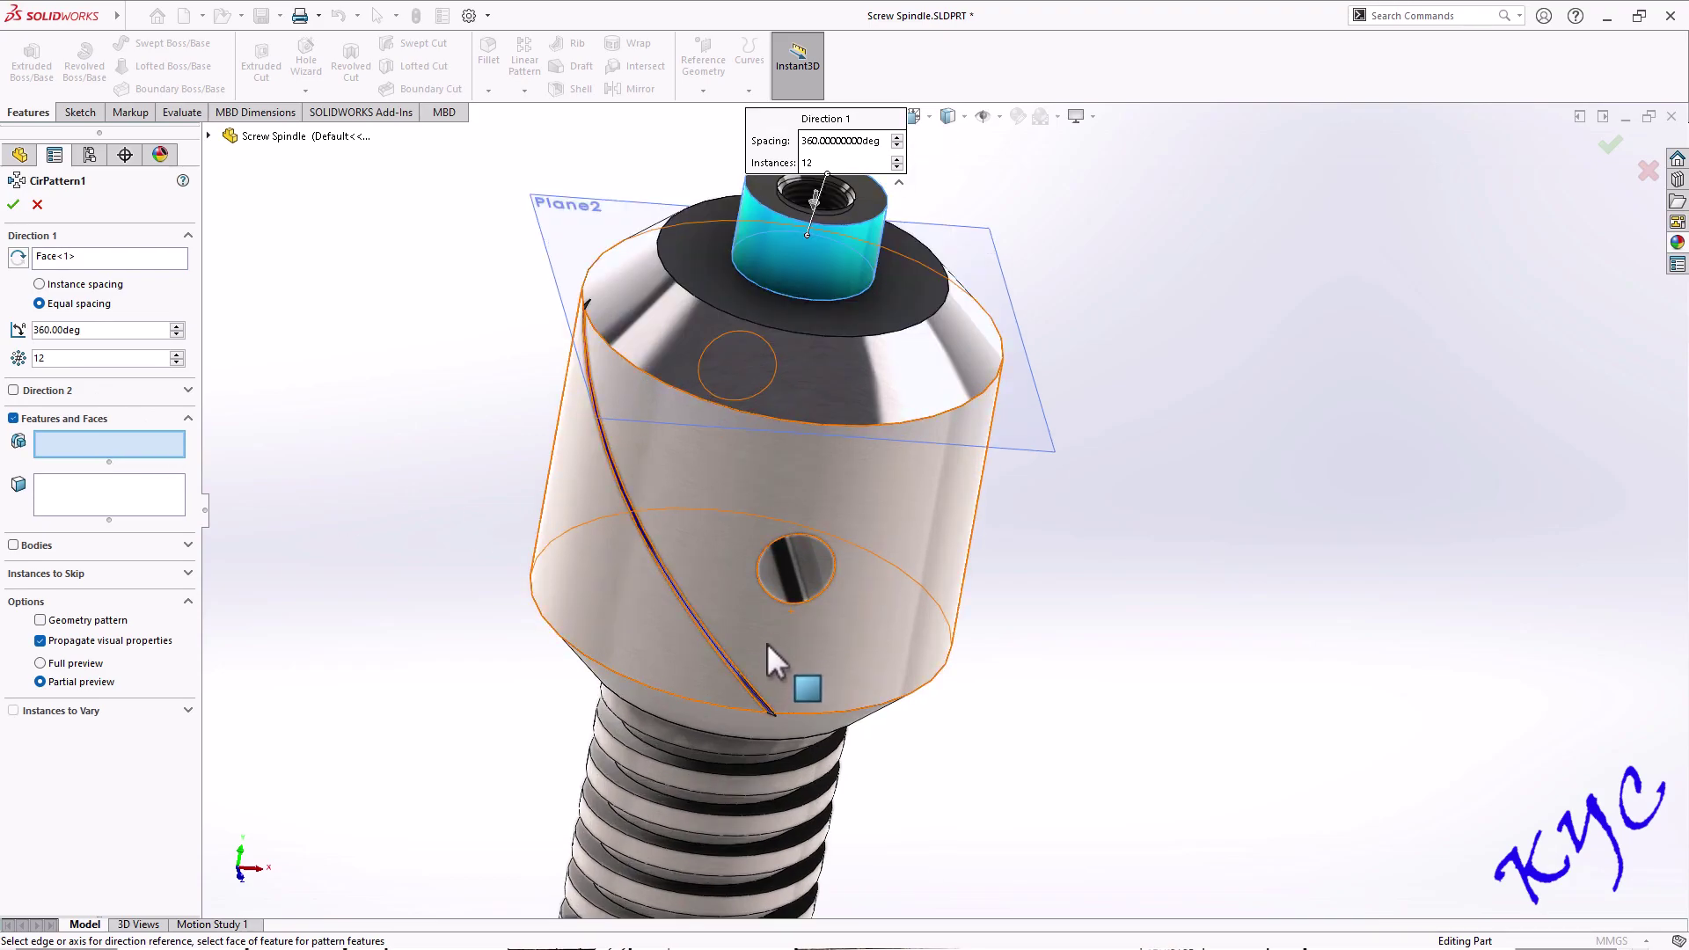
pyautogui.scroll(-2, 761, 645)
pyautogui.scroll(5, 589, 488)
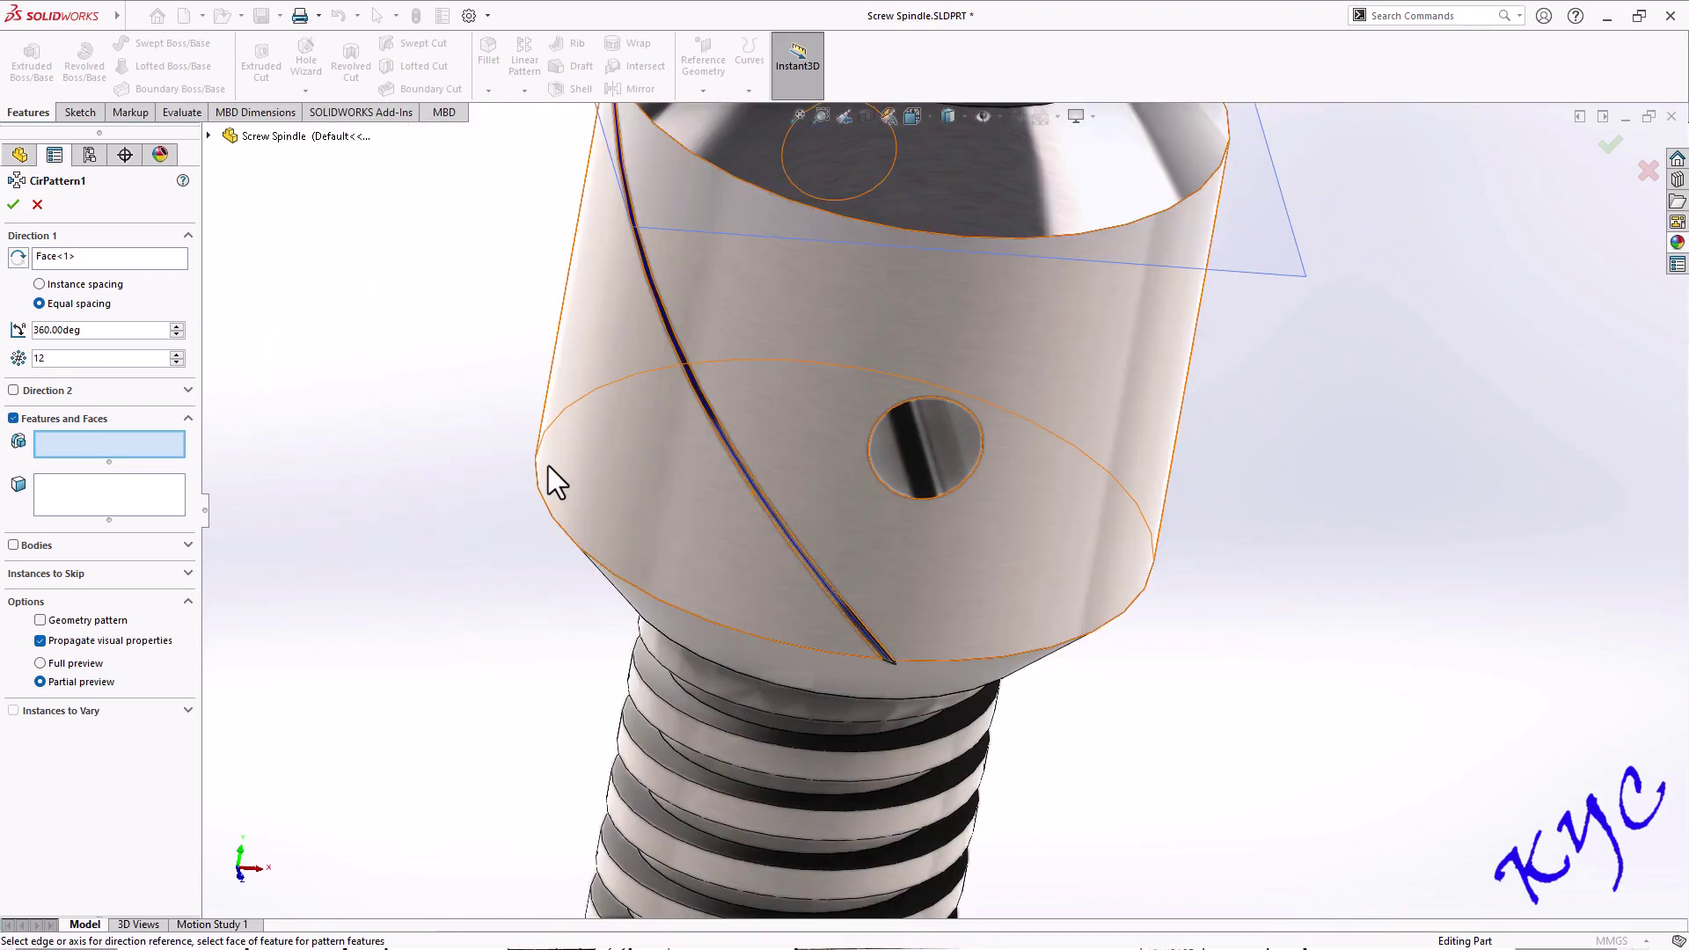
pyautogui.click(208, 136)
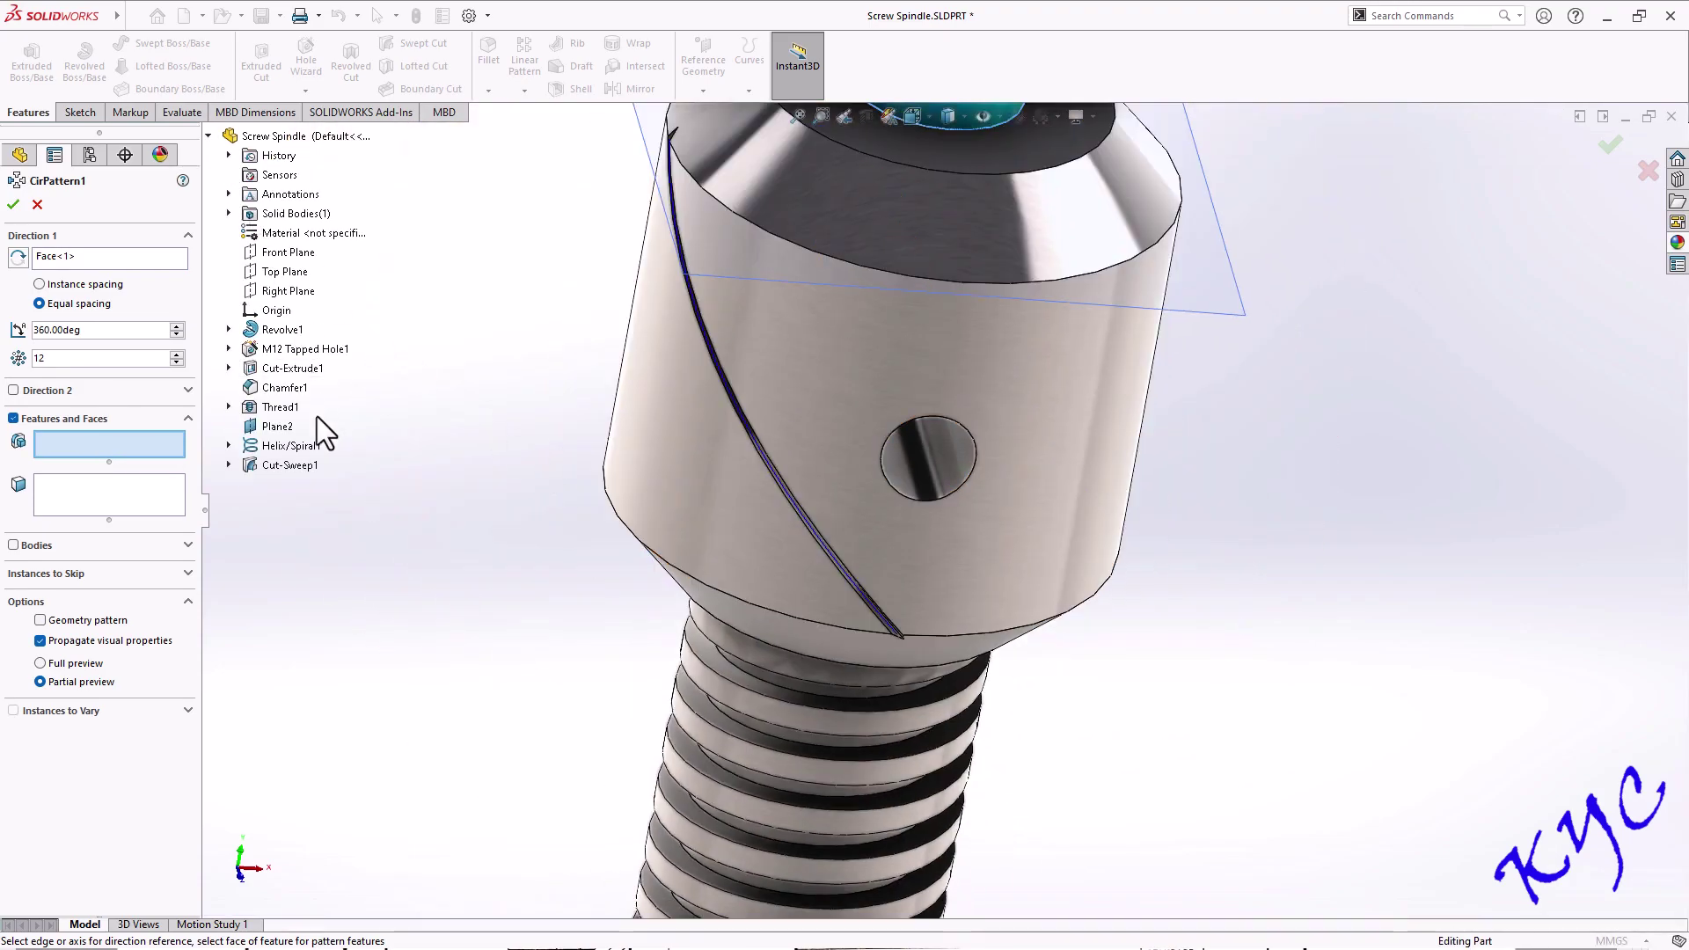
pyautogui.click(288, 467)
pyautogui.scroll(5, 472, 566)
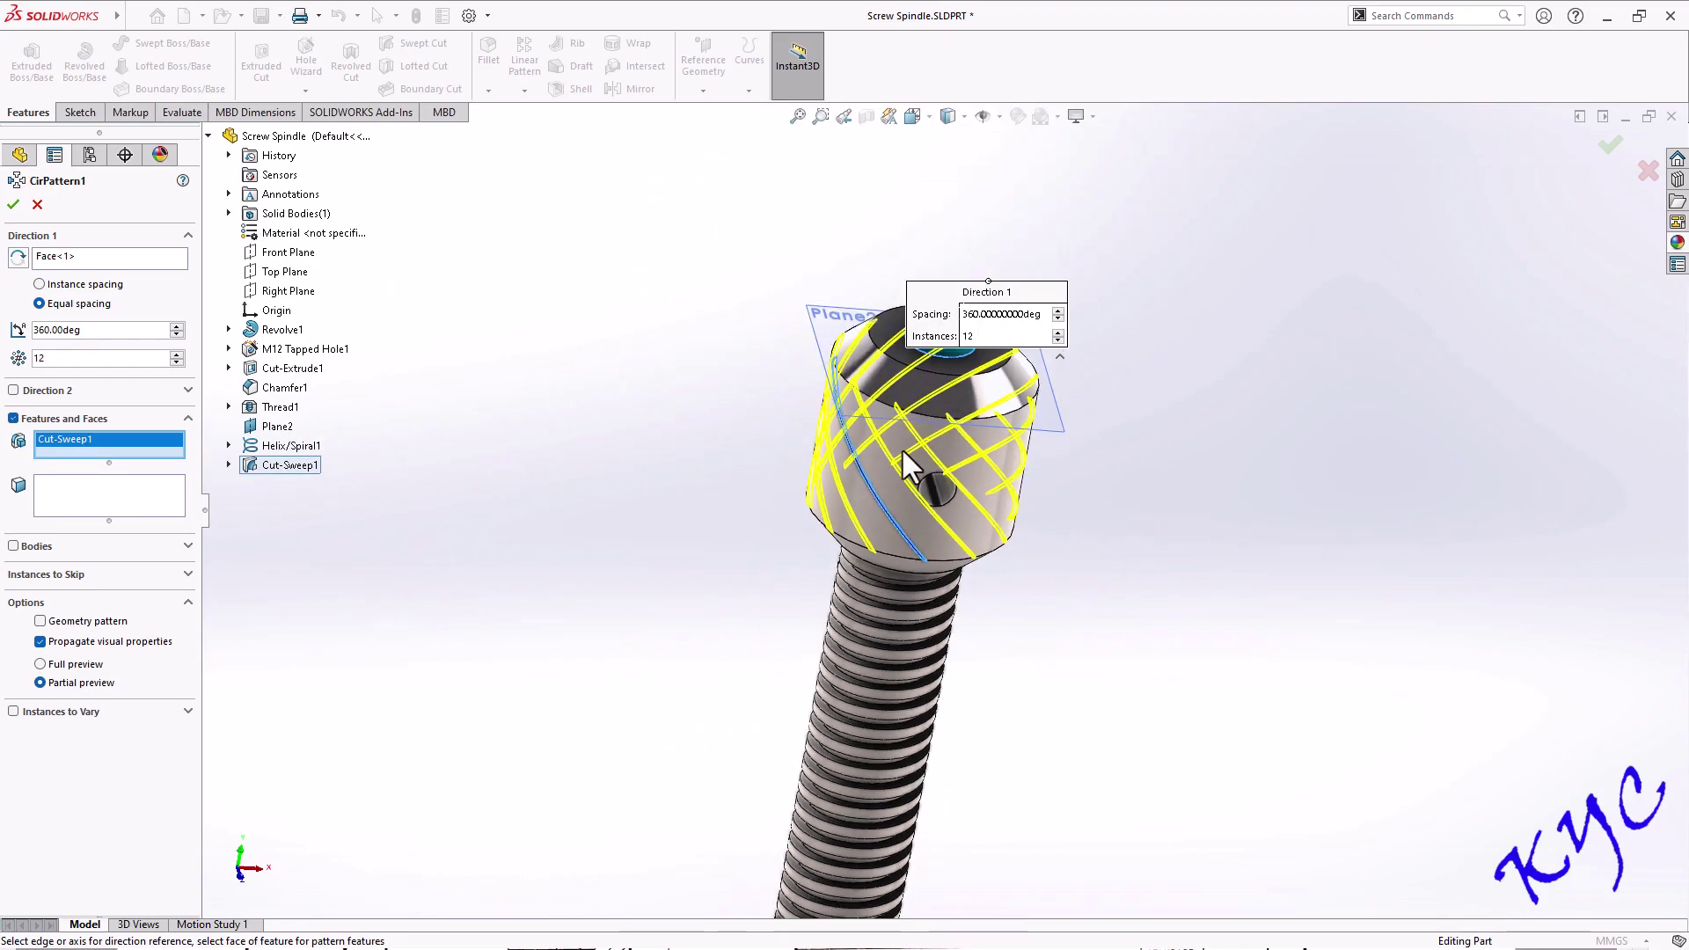
pyautogui.moveTo(1262, 376); pyautogui.dragTo(1190, 350, button='middle')
pyautogui.scroll(-3, 859, 460)
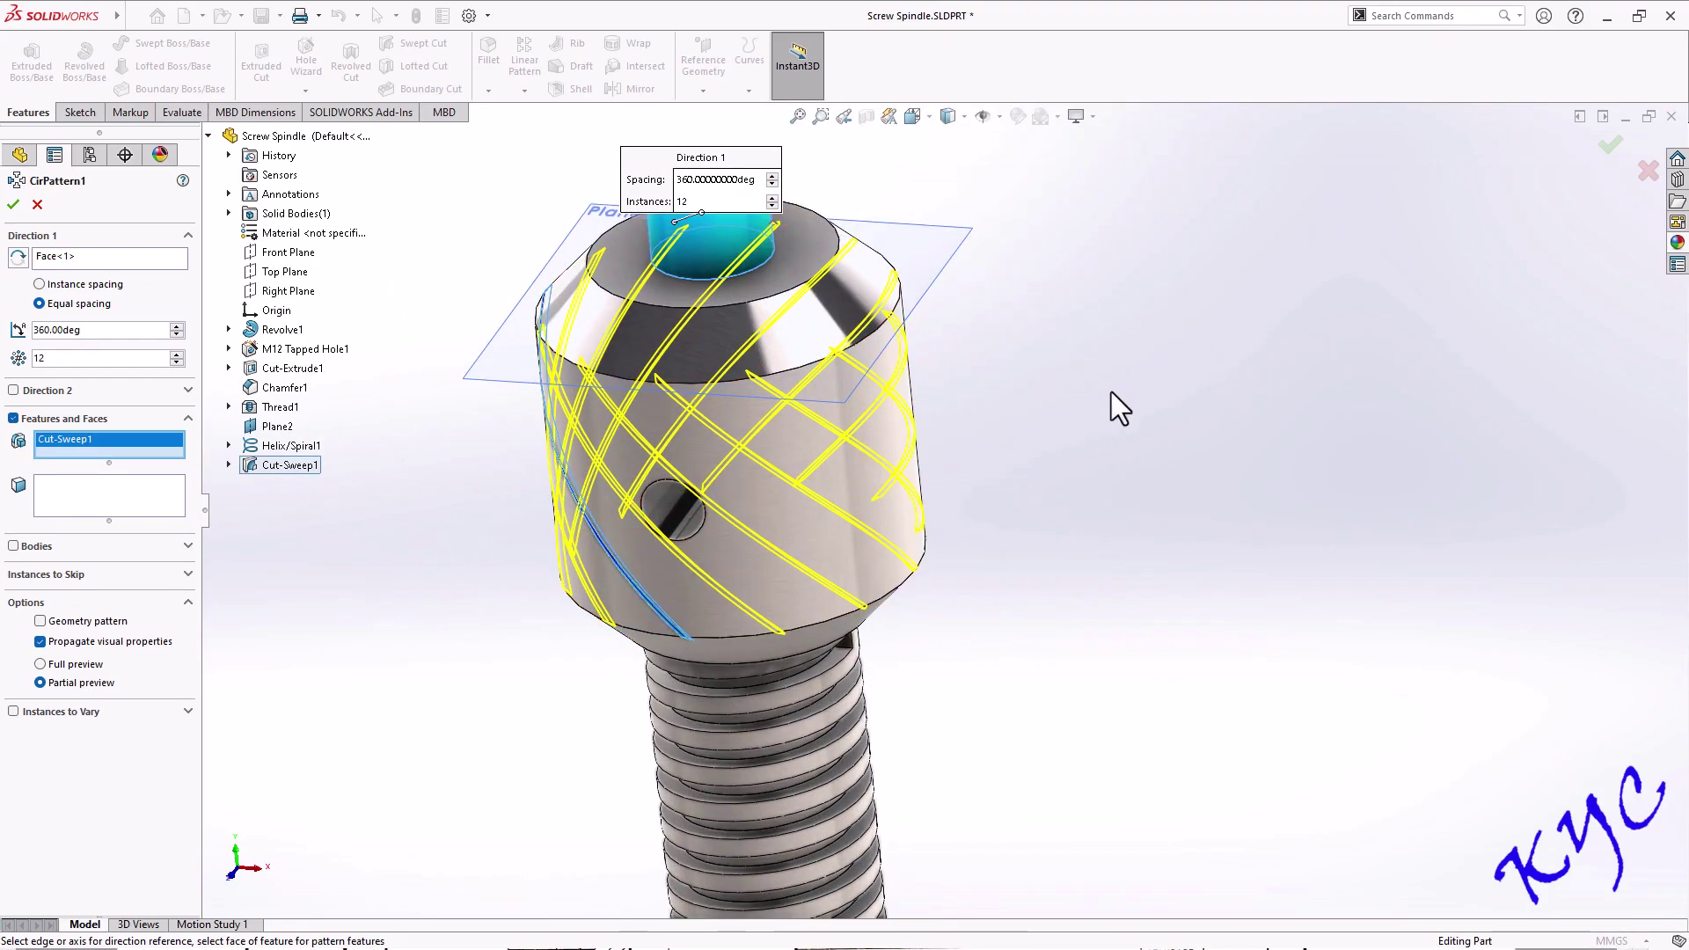
# Set the circular pattern to 50 instances and create it
pyautogui.moveTo(1116, 408); pyautogui.dragTo(1131, 441, button='middle')
pyautogui.moveTo(74, 360); pyautogui.dragTo(6, 363)
pyautogui.write('50')
pyautogui.press('Return')
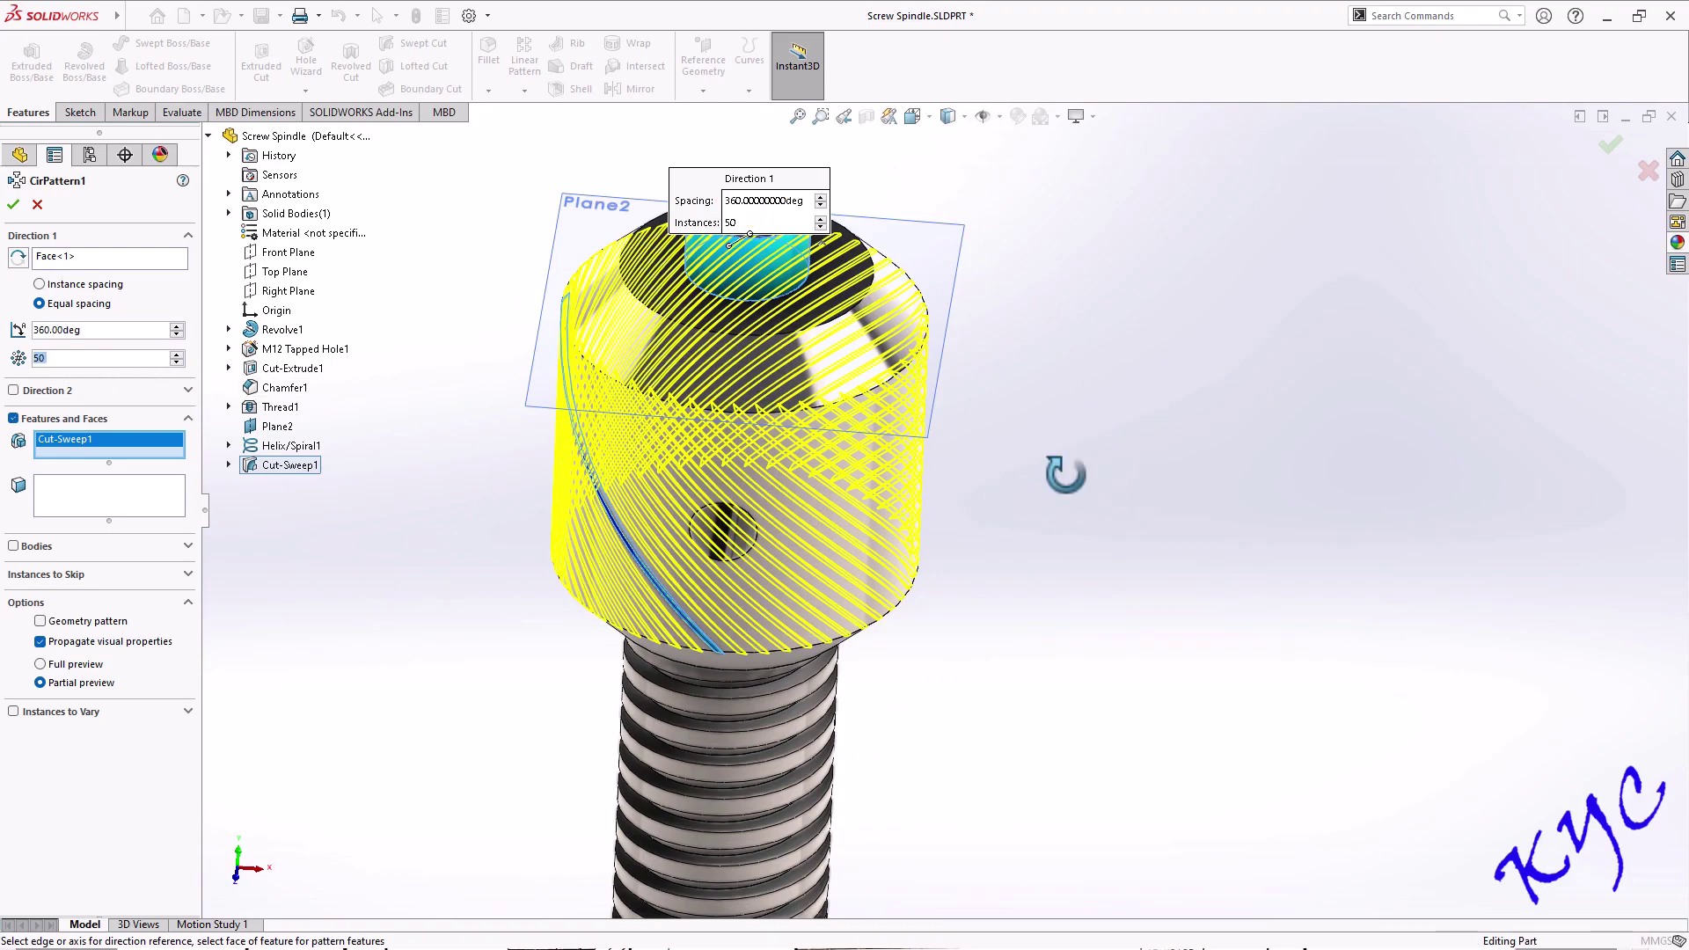
pyautogui.moveTo(1064, 489); pyautogui.dragTo(1074, 483, button='middle')
pyautogui.click(13, 205)
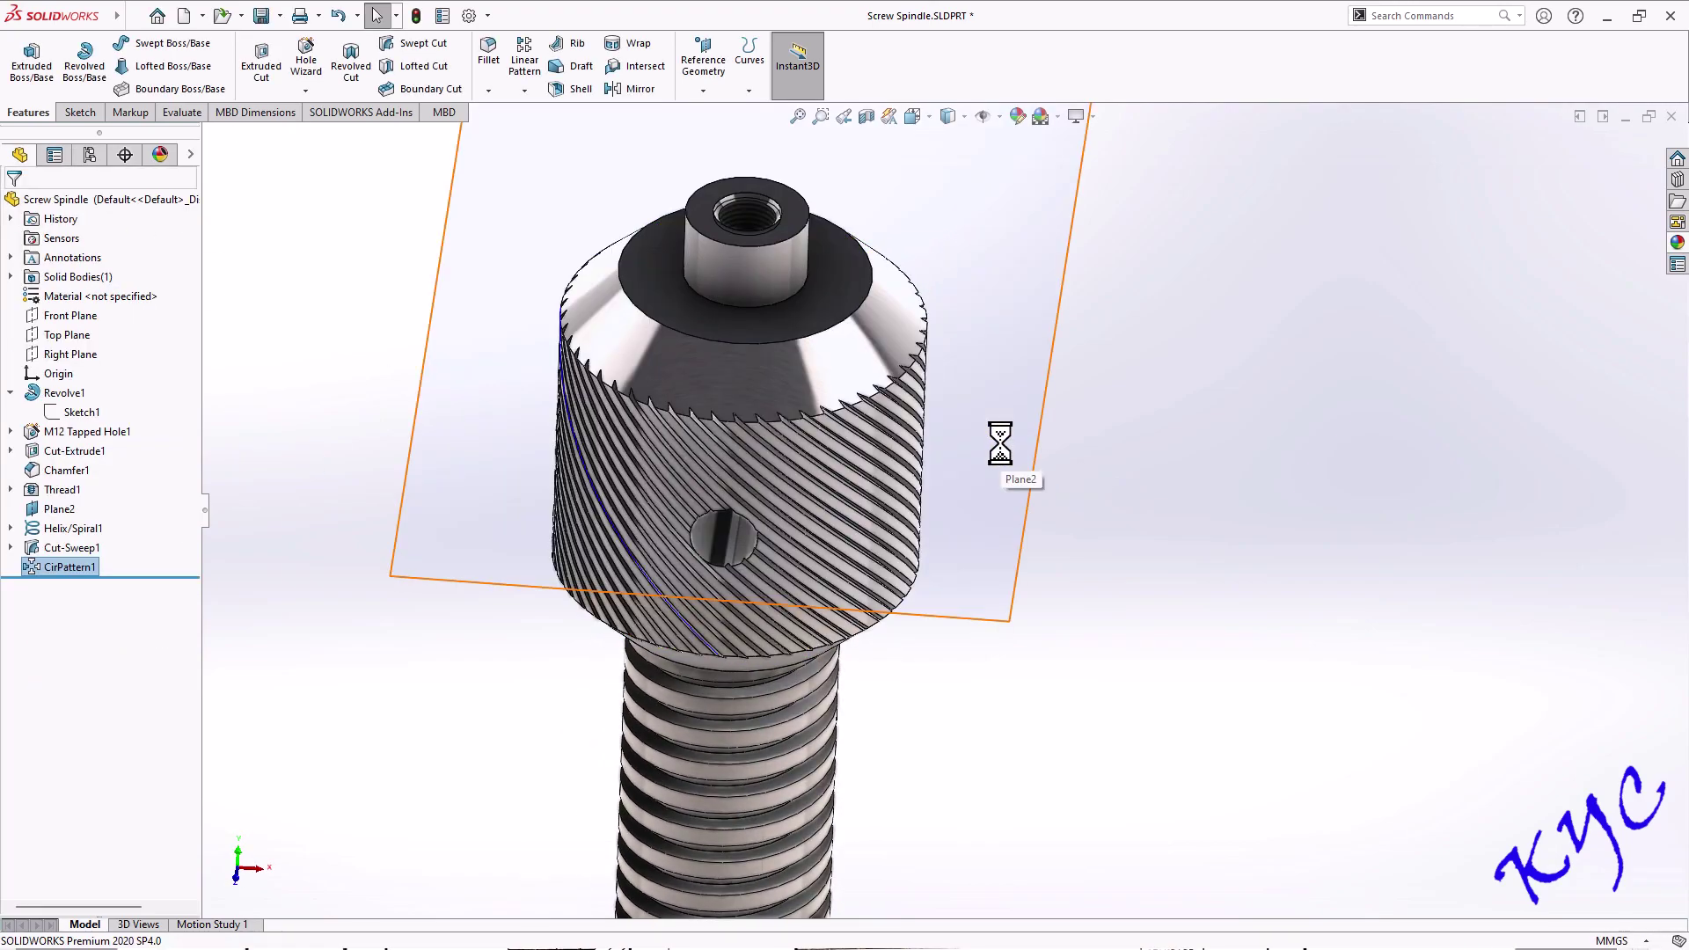
# Hide the reference plane at the head's upper chamfer edge and the helix curve
pyautogui.scroll(3, 1161, 519)
pyautogui.moveTo(1158, 494); pyautogui.dragTo(1143, 437, button='middle')
pyautogui.scroll(-2, 1109, 466)
pyautogui.scroll(1, 1056, 484)
pyautogui.scroll(-3, 661, 384)
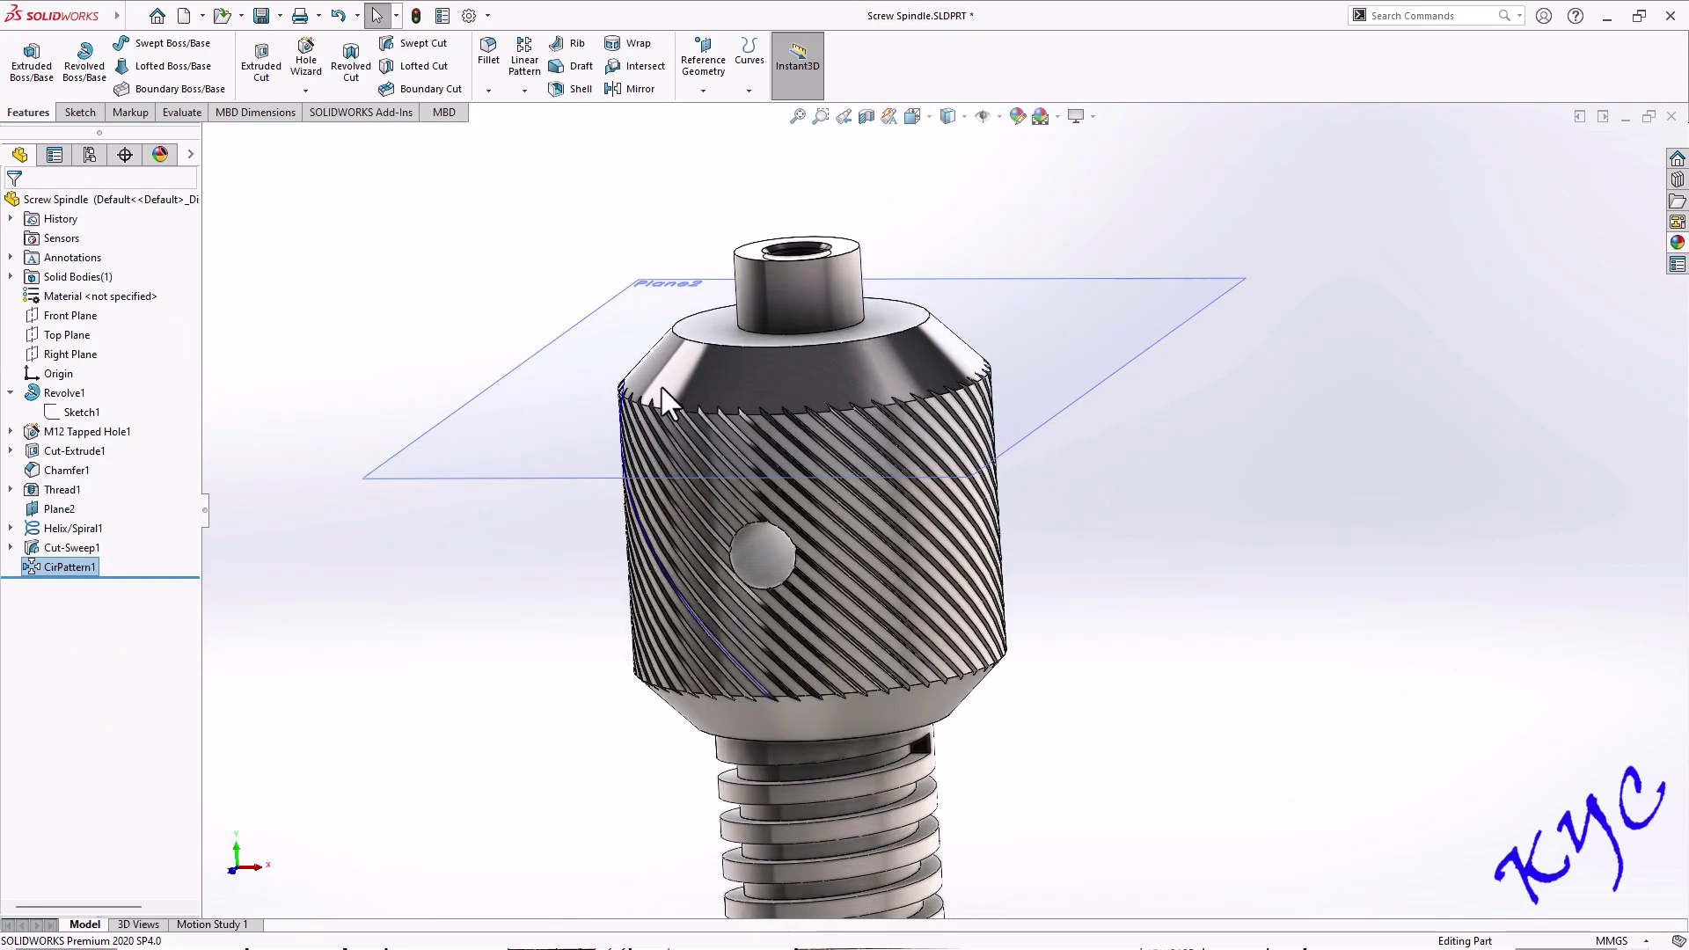
pyautogui.rightClick(53, 509)
pyautogui.click(265, 581)
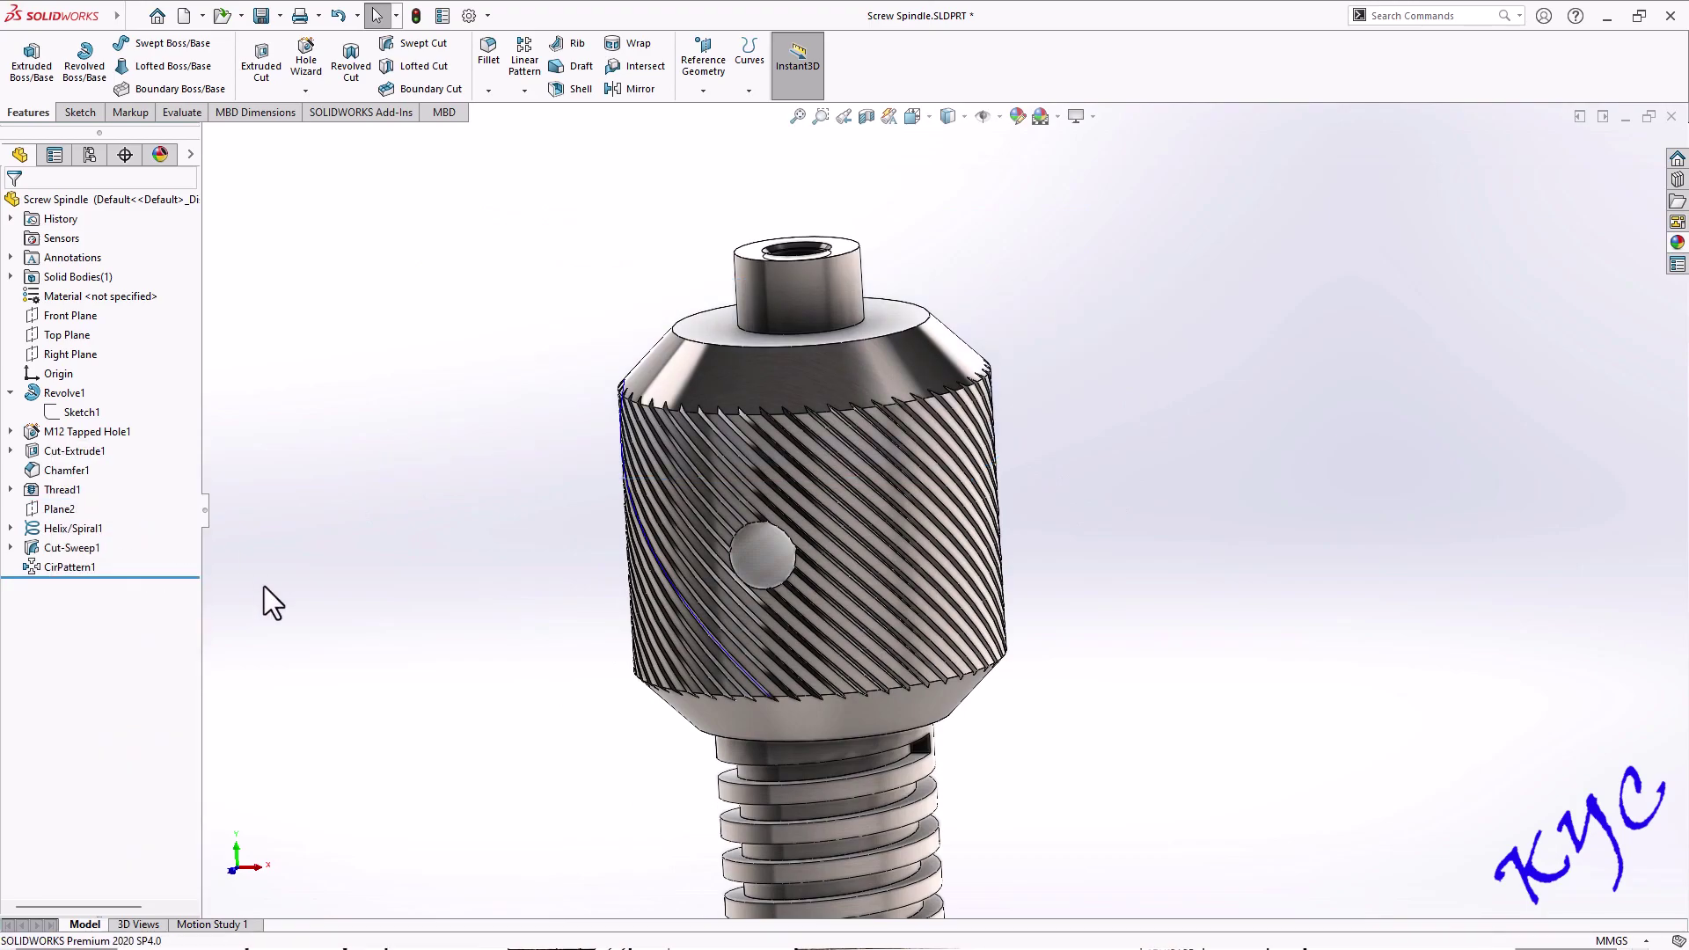
pyautogui.rightClick(81, 528)
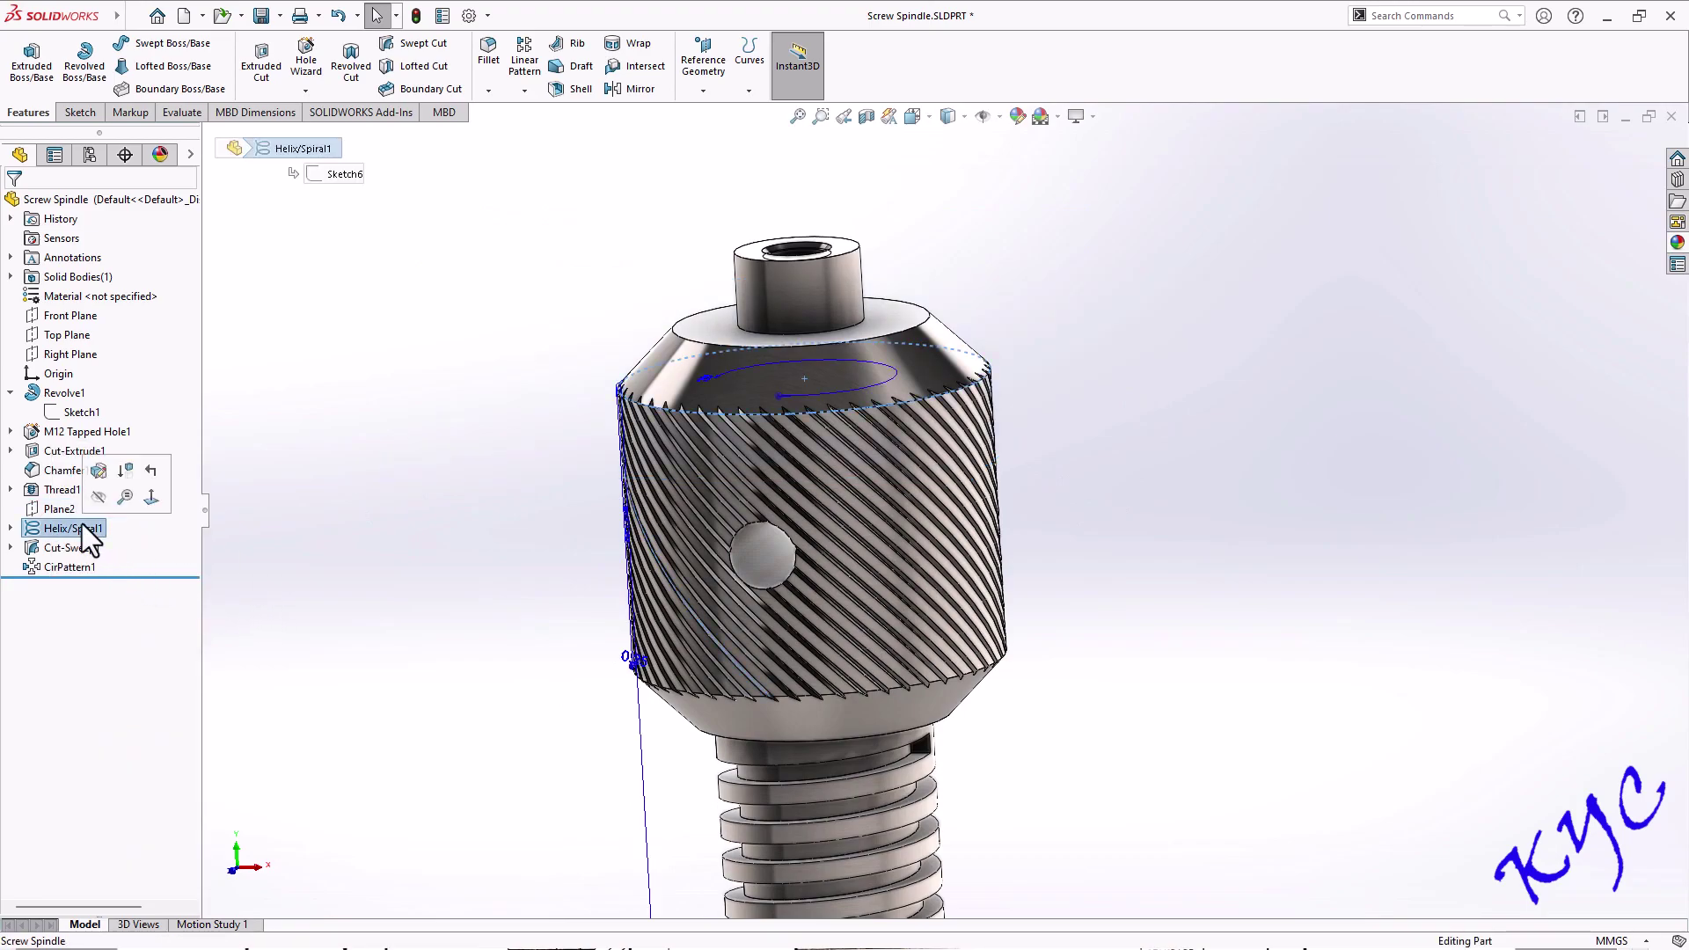
pyautogui.click(356, 538)
# Mirror the circular pattern of grooves about the Front Plane to form crossed knurling on the head
pyautogui.scroll(3, 800, 418)
pyautogui.moveTo(800, 418); pyautogui.dragTo(1052, 569, button='middle')
pyautogui.scroll(-3, 758, 532)
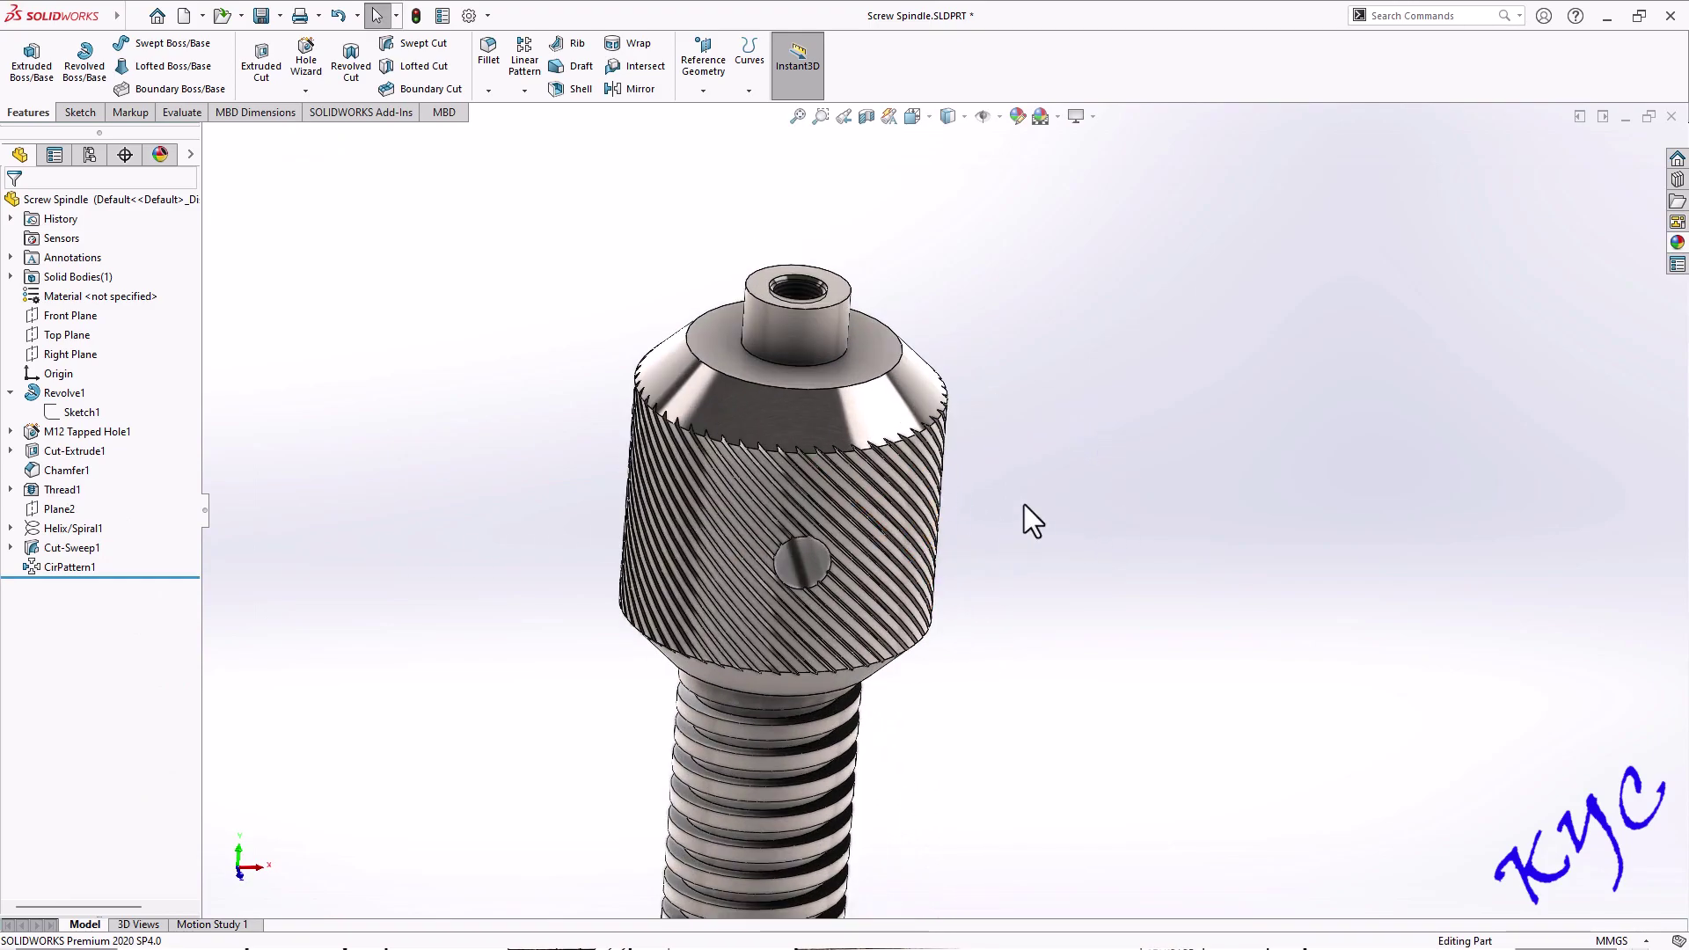
pyautogui.scroll(-1, 1022, 517)
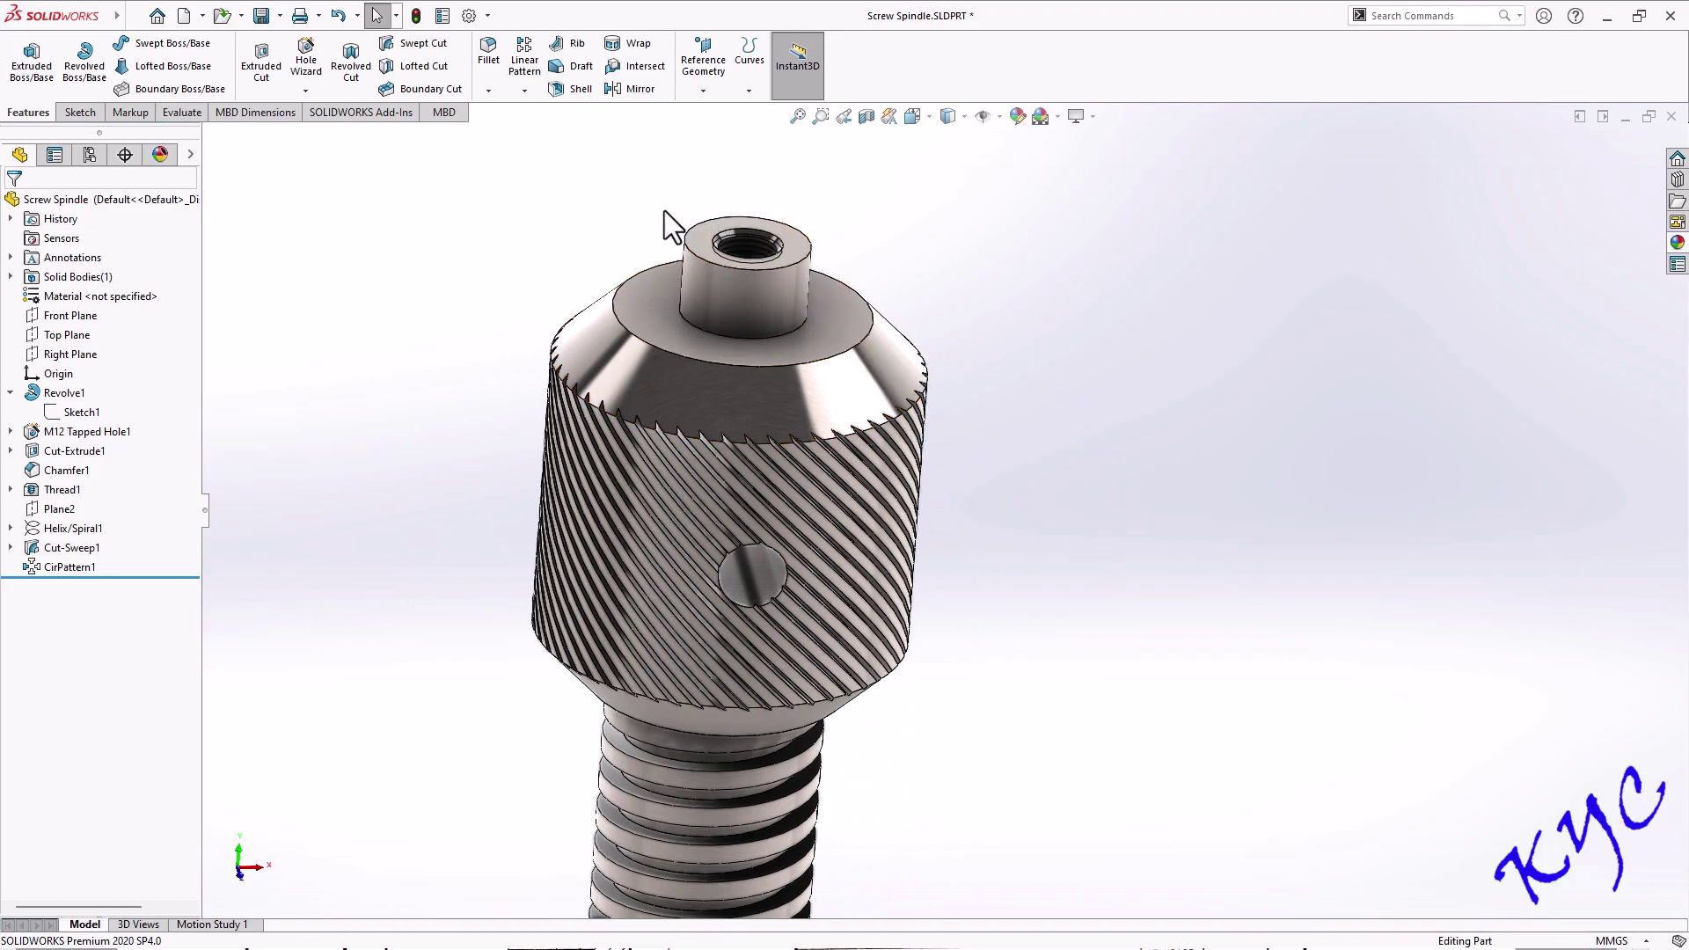
pyautogui.click(639, 90)
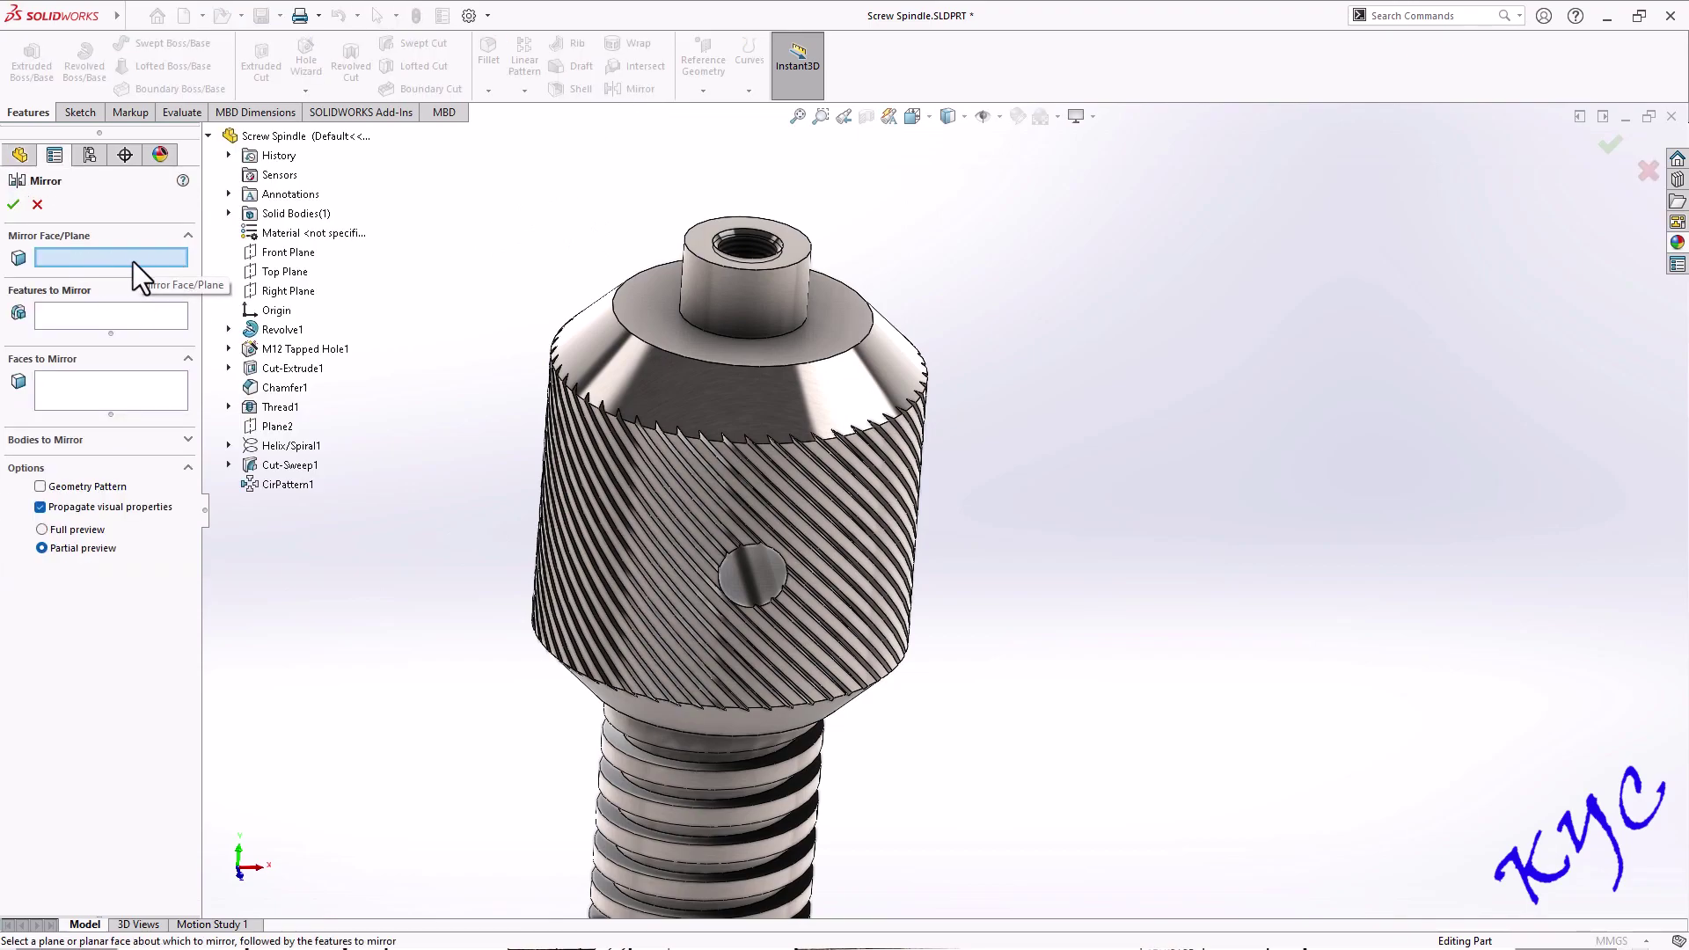
pyautogui.click(295, 253)
pyautogui.moveTo(1180, 369); pyautogui.dragTo(1140, 397, button='middle')
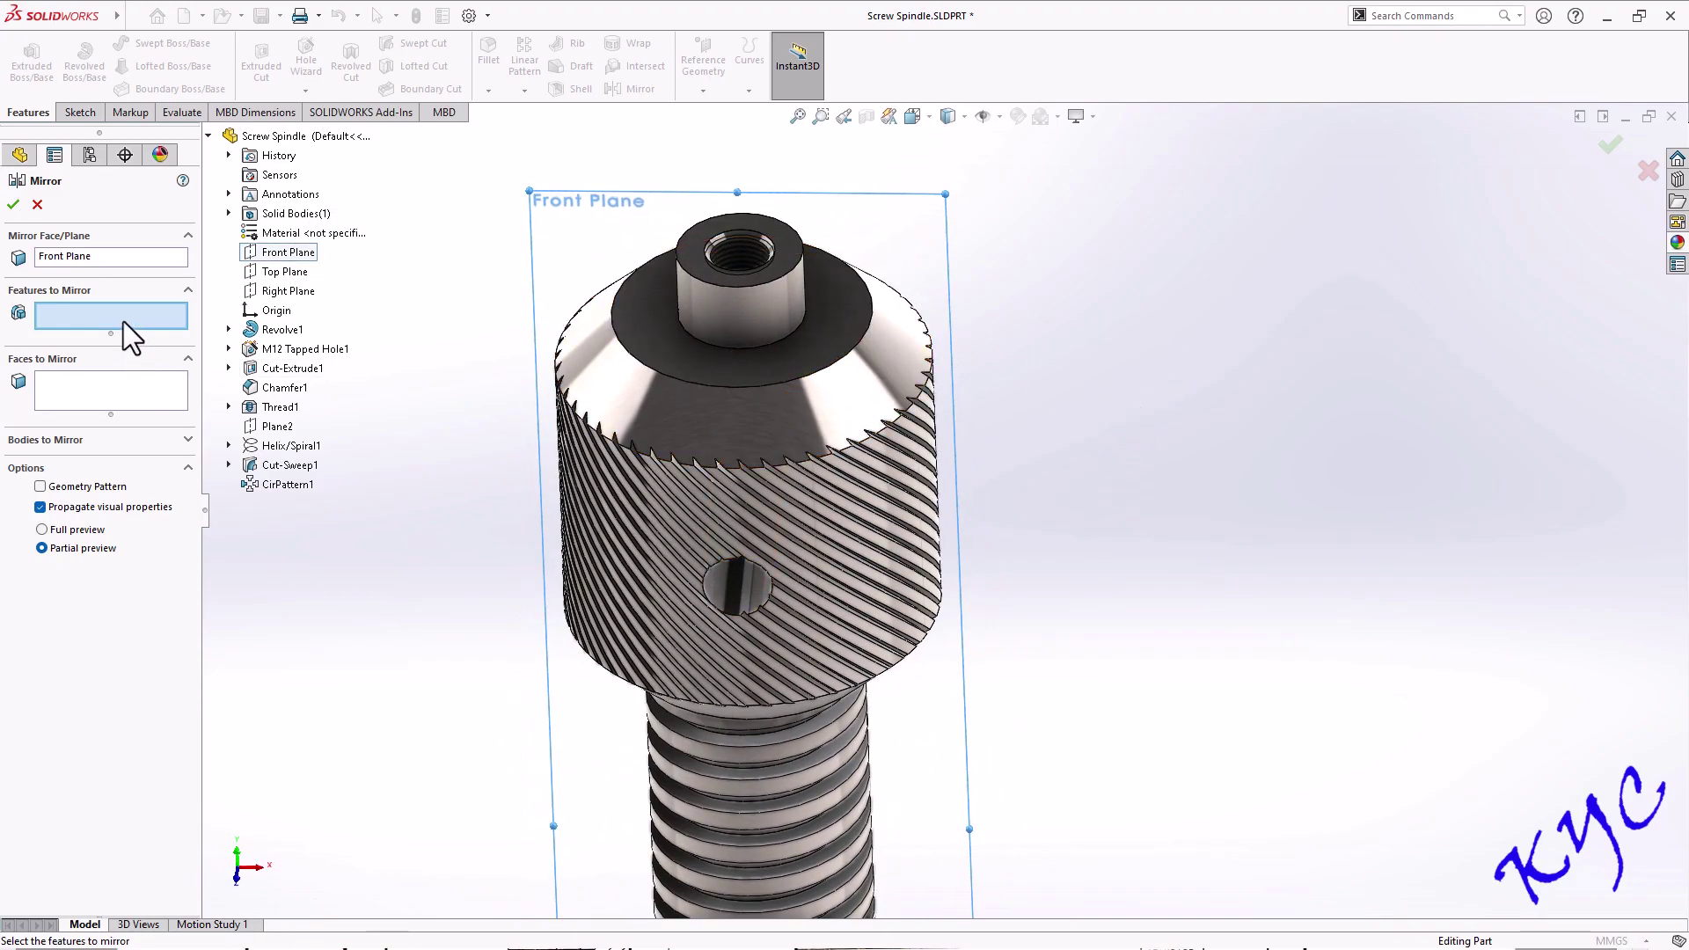
pyautogui.click(288, 485)
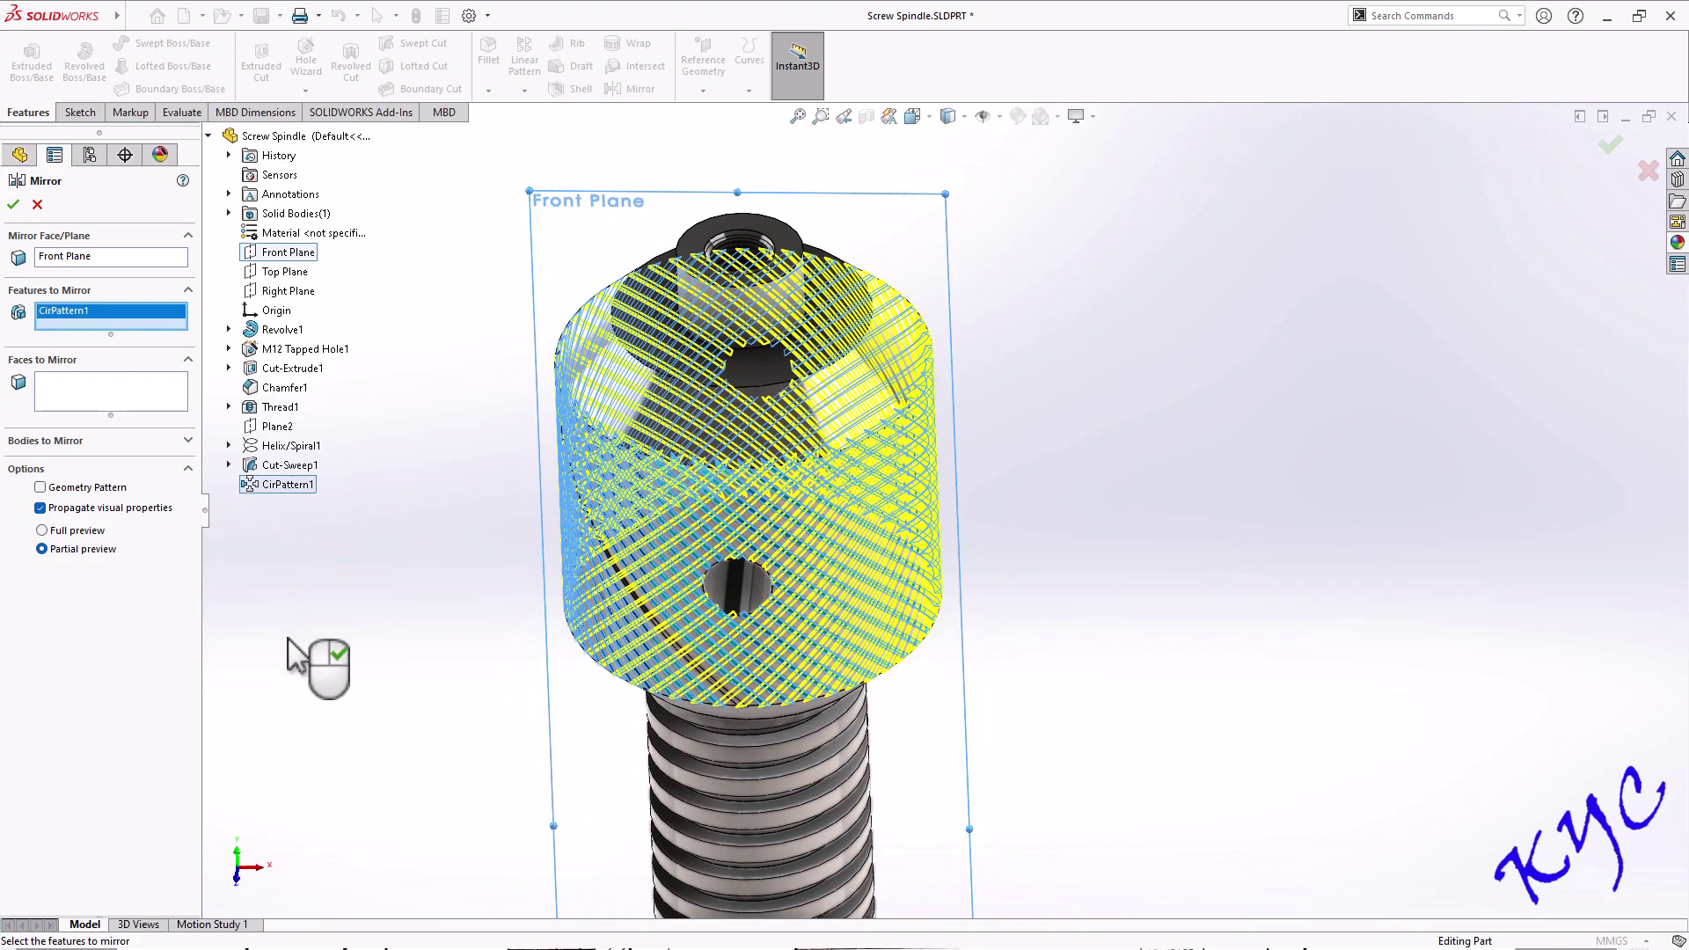
pyautogui.click(13, 205)
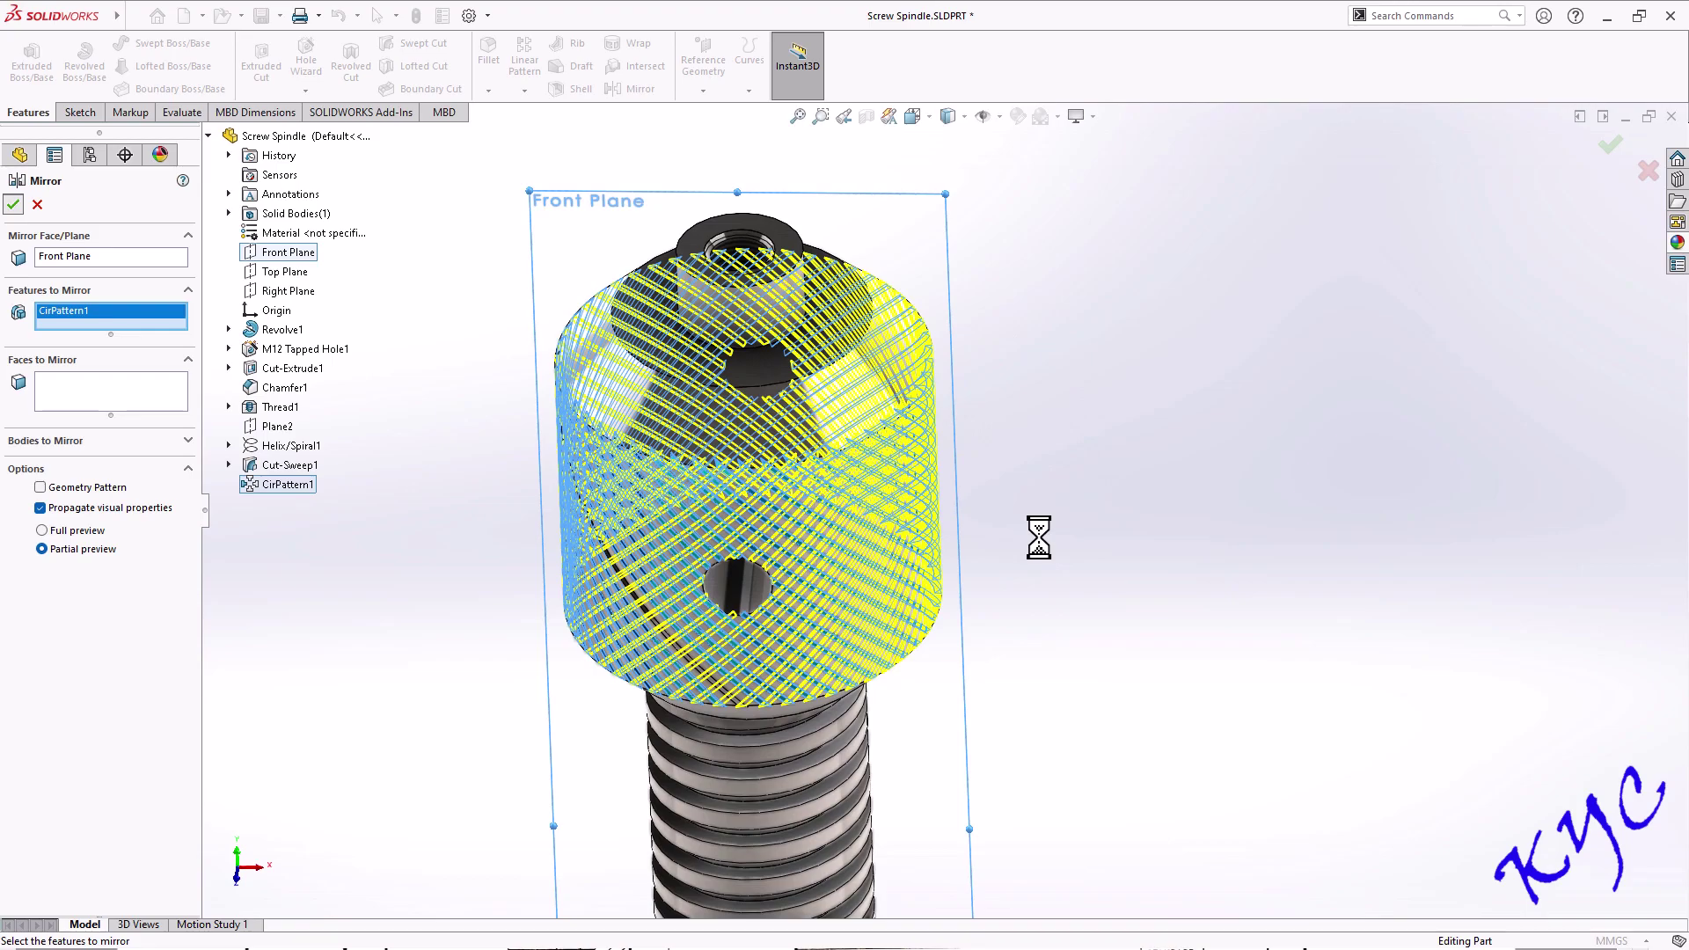
# Examine the crossed knurling on the head up close and from the front view
pyautogui.moveTo(982, 489); pyautogui.dragTo(1028, 456, button='middle')
pyautogui.scroll(-3, 774, 545)
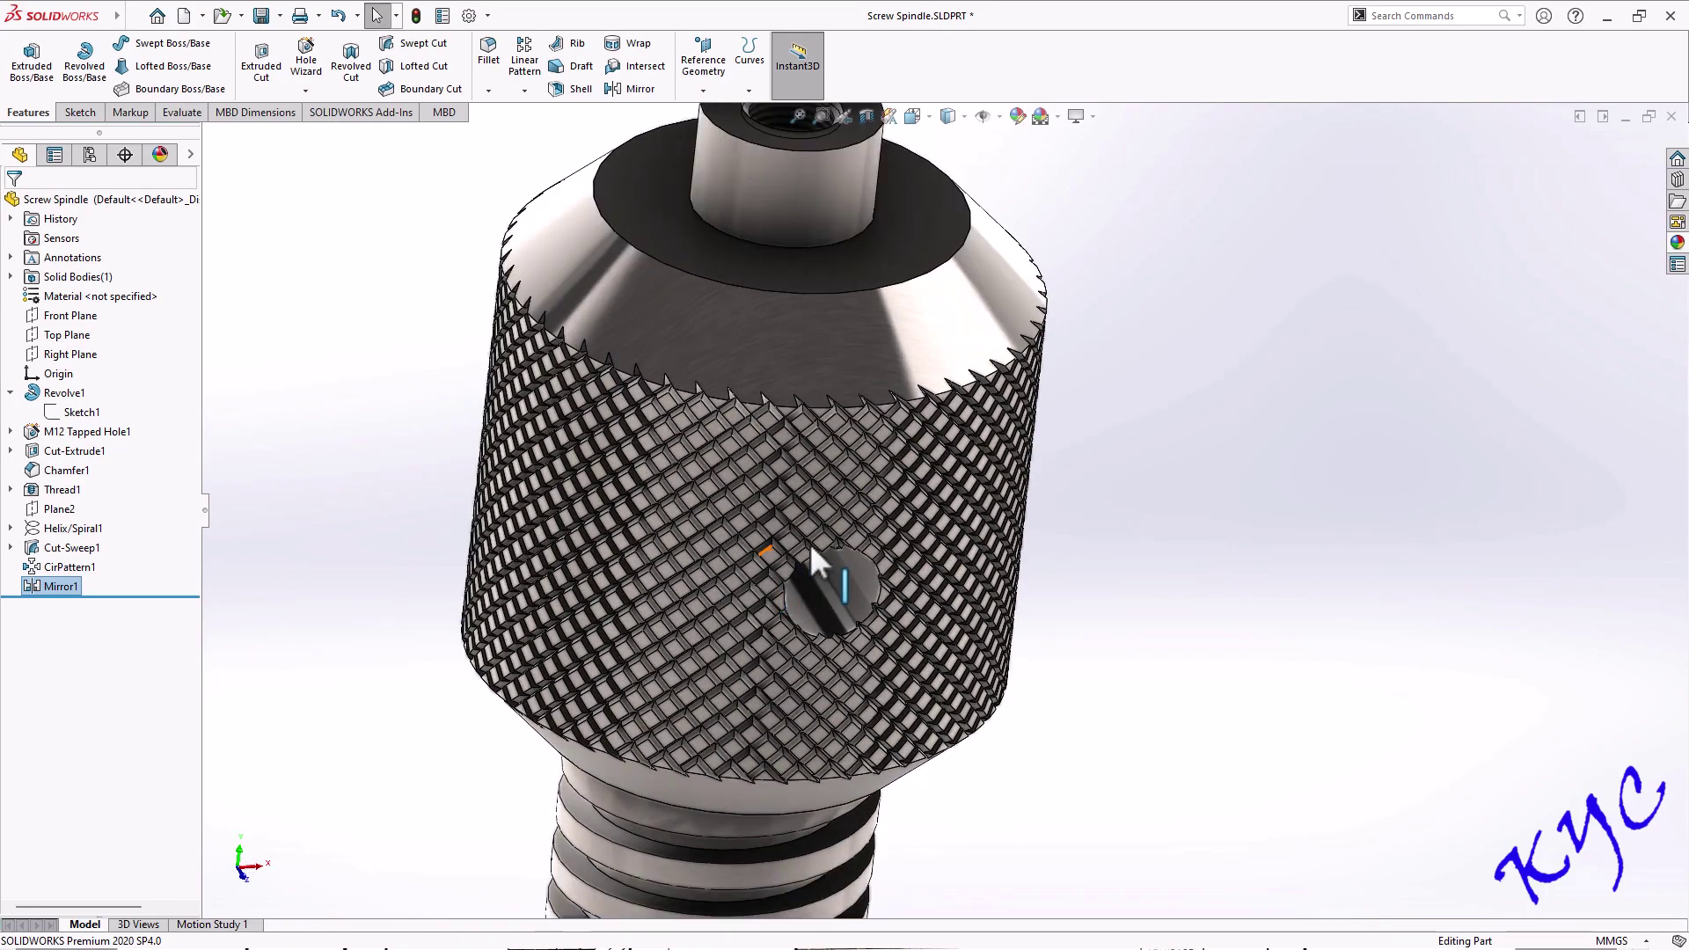
pyautogui.moveTo(1088, 557)
pyautogui.mouseDown(button='middle')
pyautogui.moveTo(1138, 483)
pyautogui.moveTo(1113, 456)
pyautogui.moveTo(1091, 475)
pyautogui.moveTo(1157, 478)
pyautogui.moveTo(1127, 538)
pyautogui.moveTo(1090, 544)
pyautogui.mouseUp(button='middle')
pyautogui.scroll(5, 1055, 542)
pyautogui.hotkey('ctrl', '1')
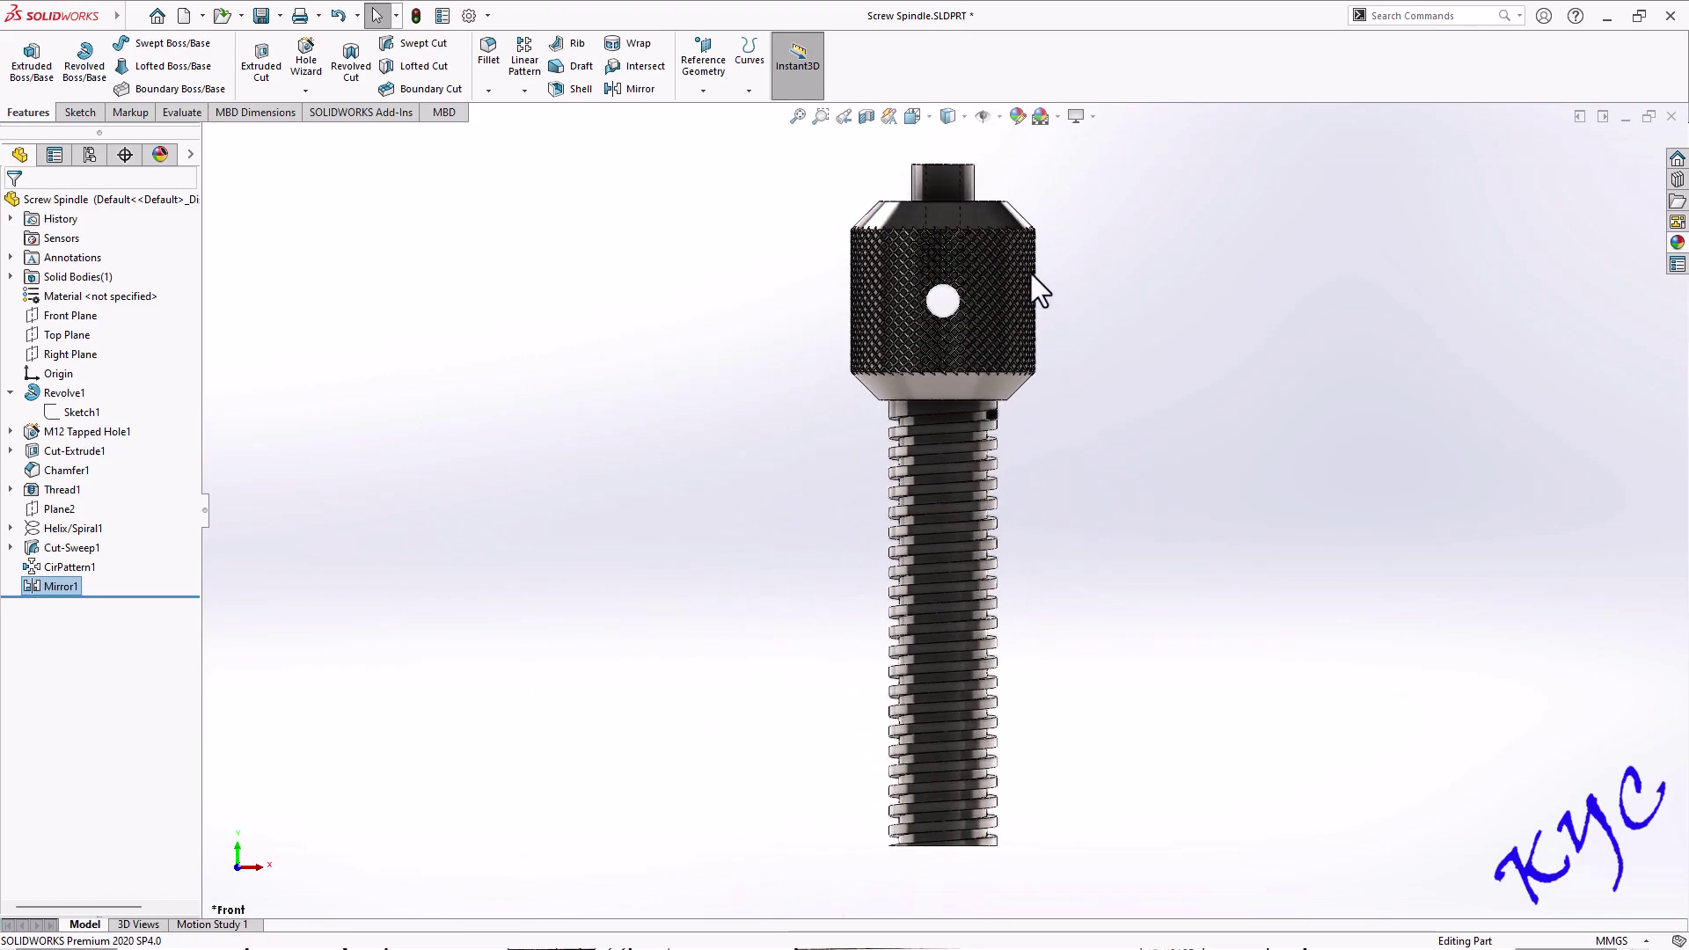
pyautogui.scroll(-4, 921, 272)
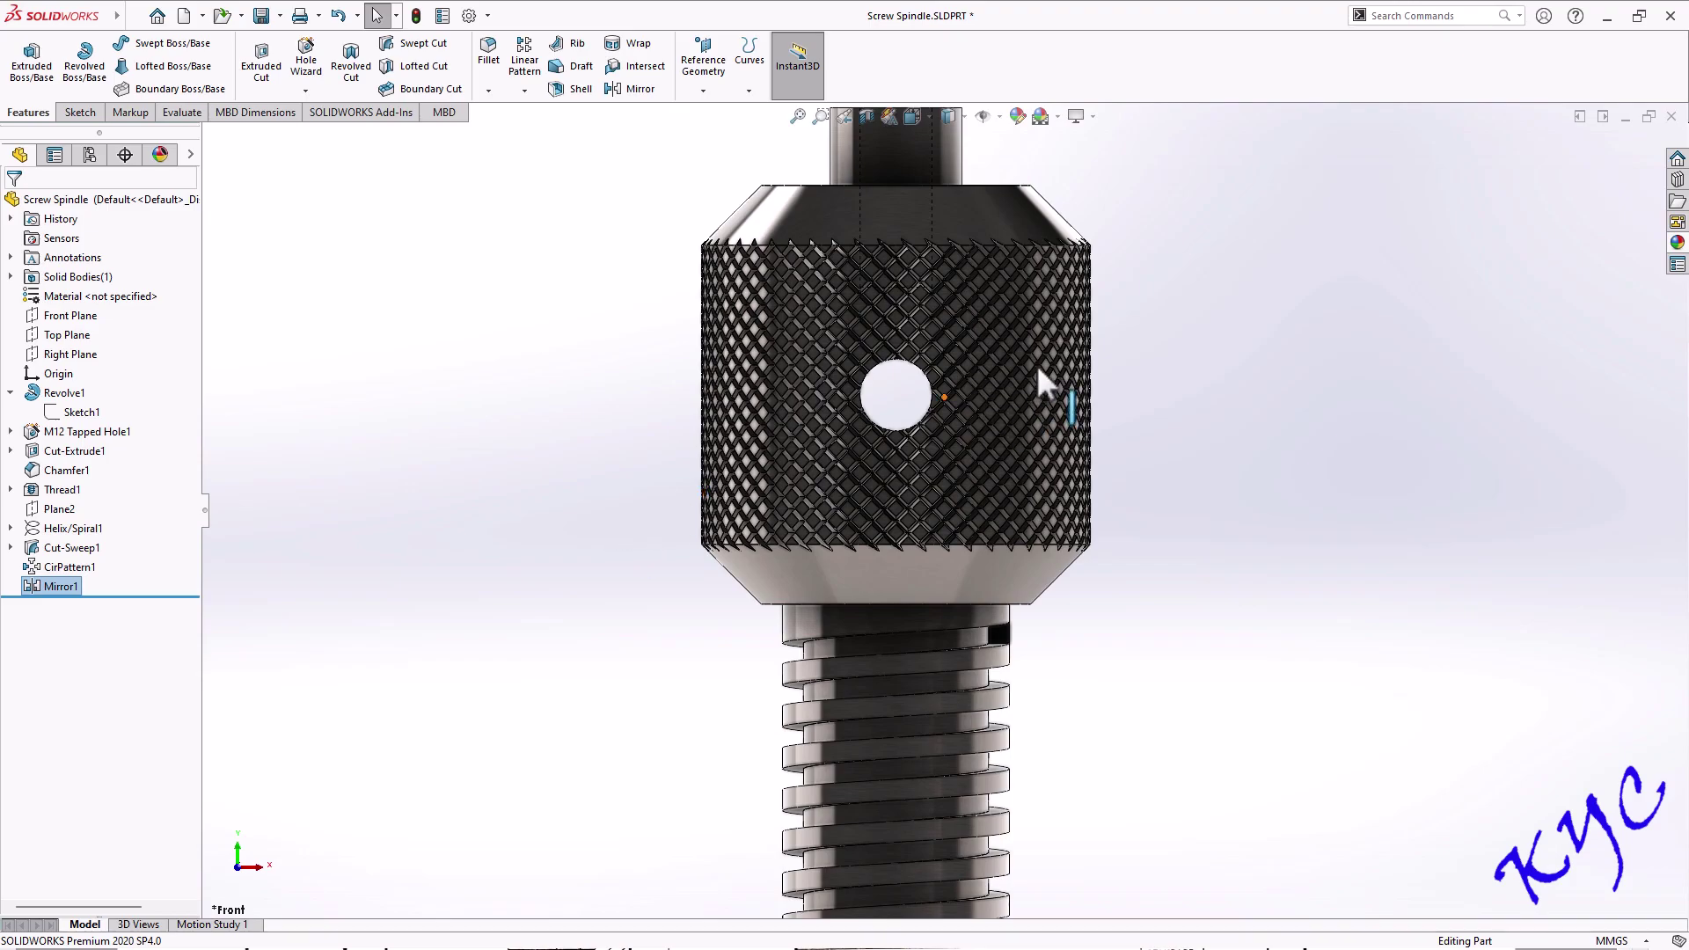
# Review the settings of the circular pattern of helical grooves on the knurled head, then close them
pyautogui.scroll(-2, 1036, 364)
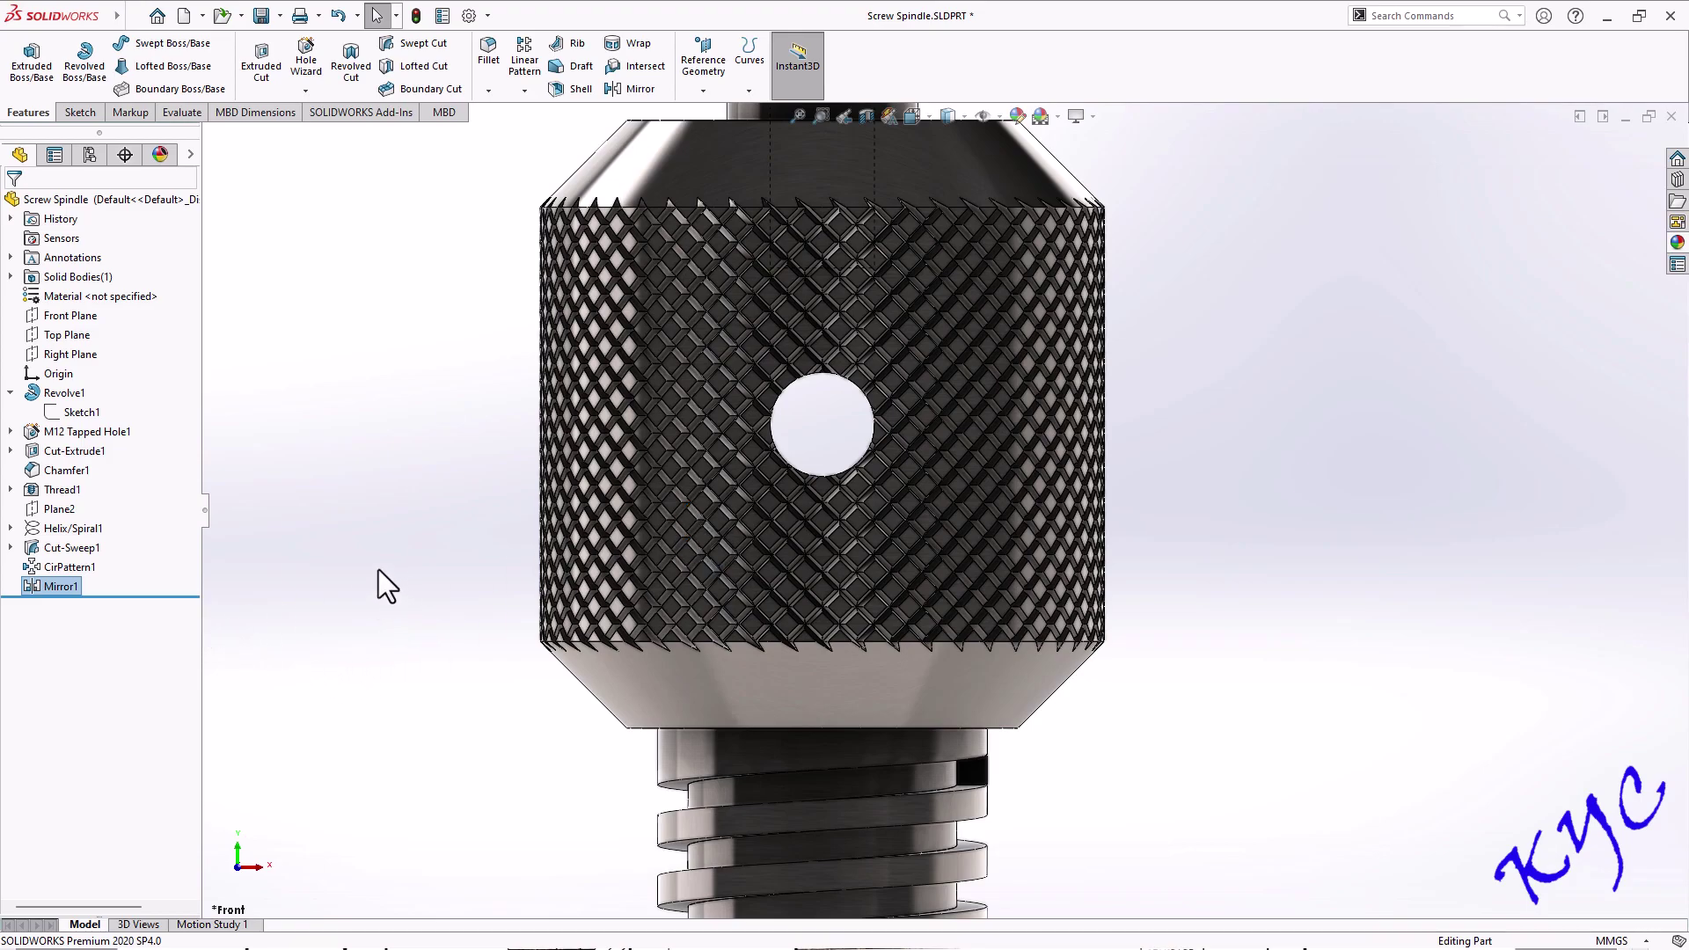
pyautogui.click(60, 567)
pyautogui.rightClick(65, 568)
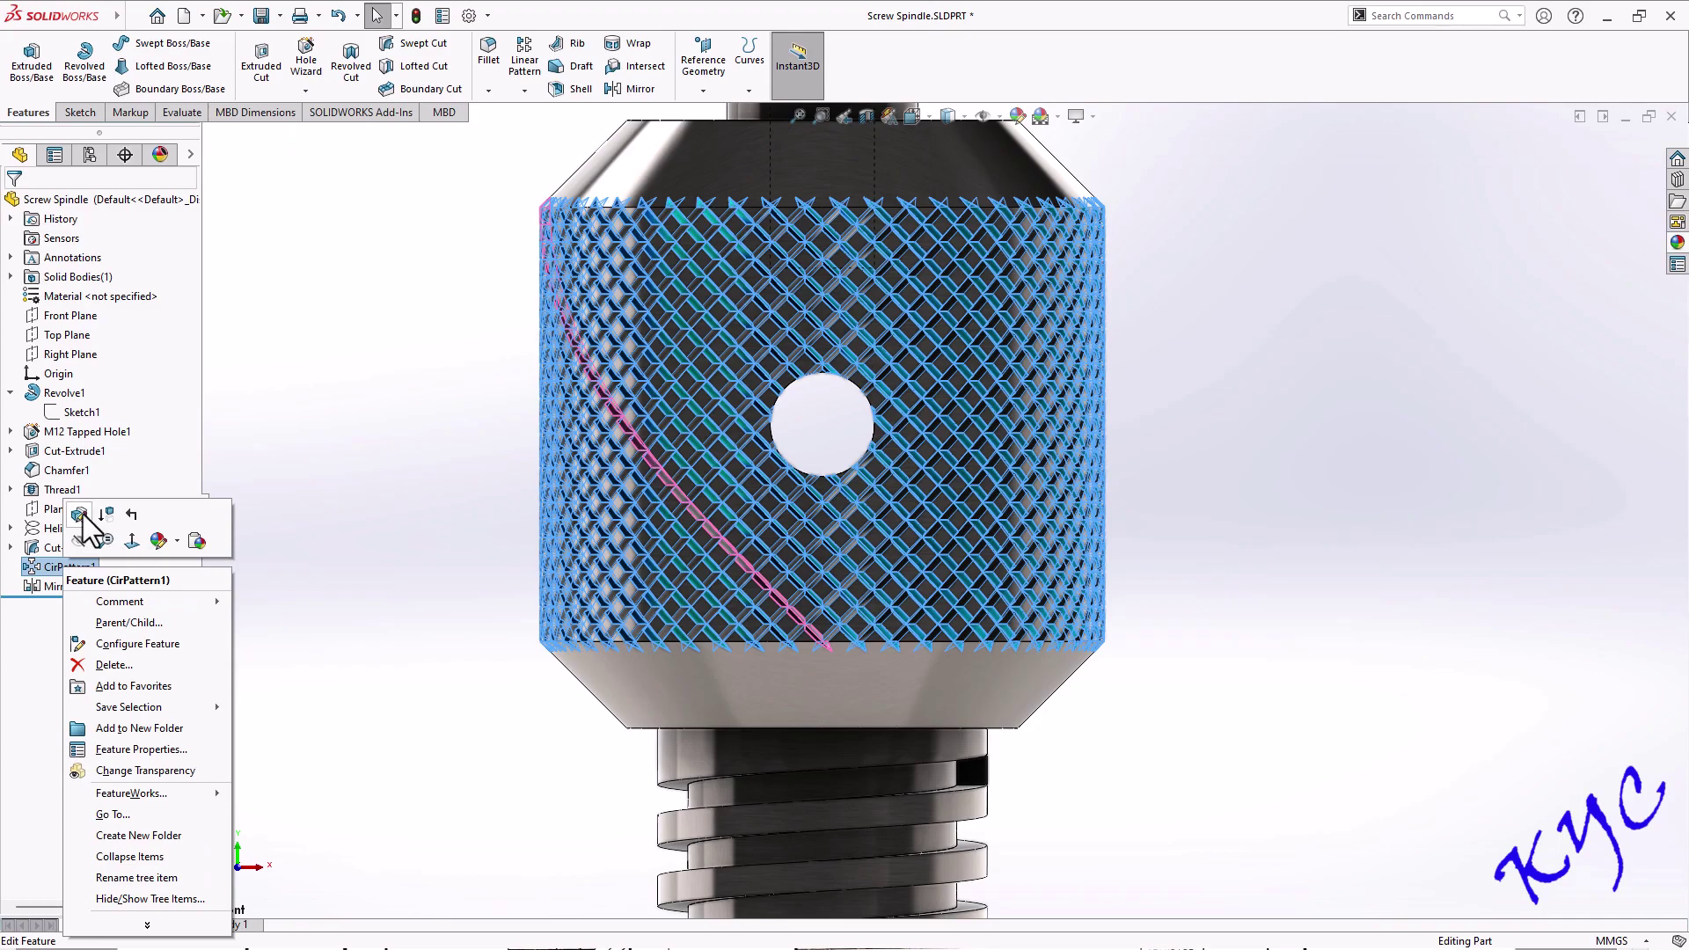
pyautogui.click(80, 515)
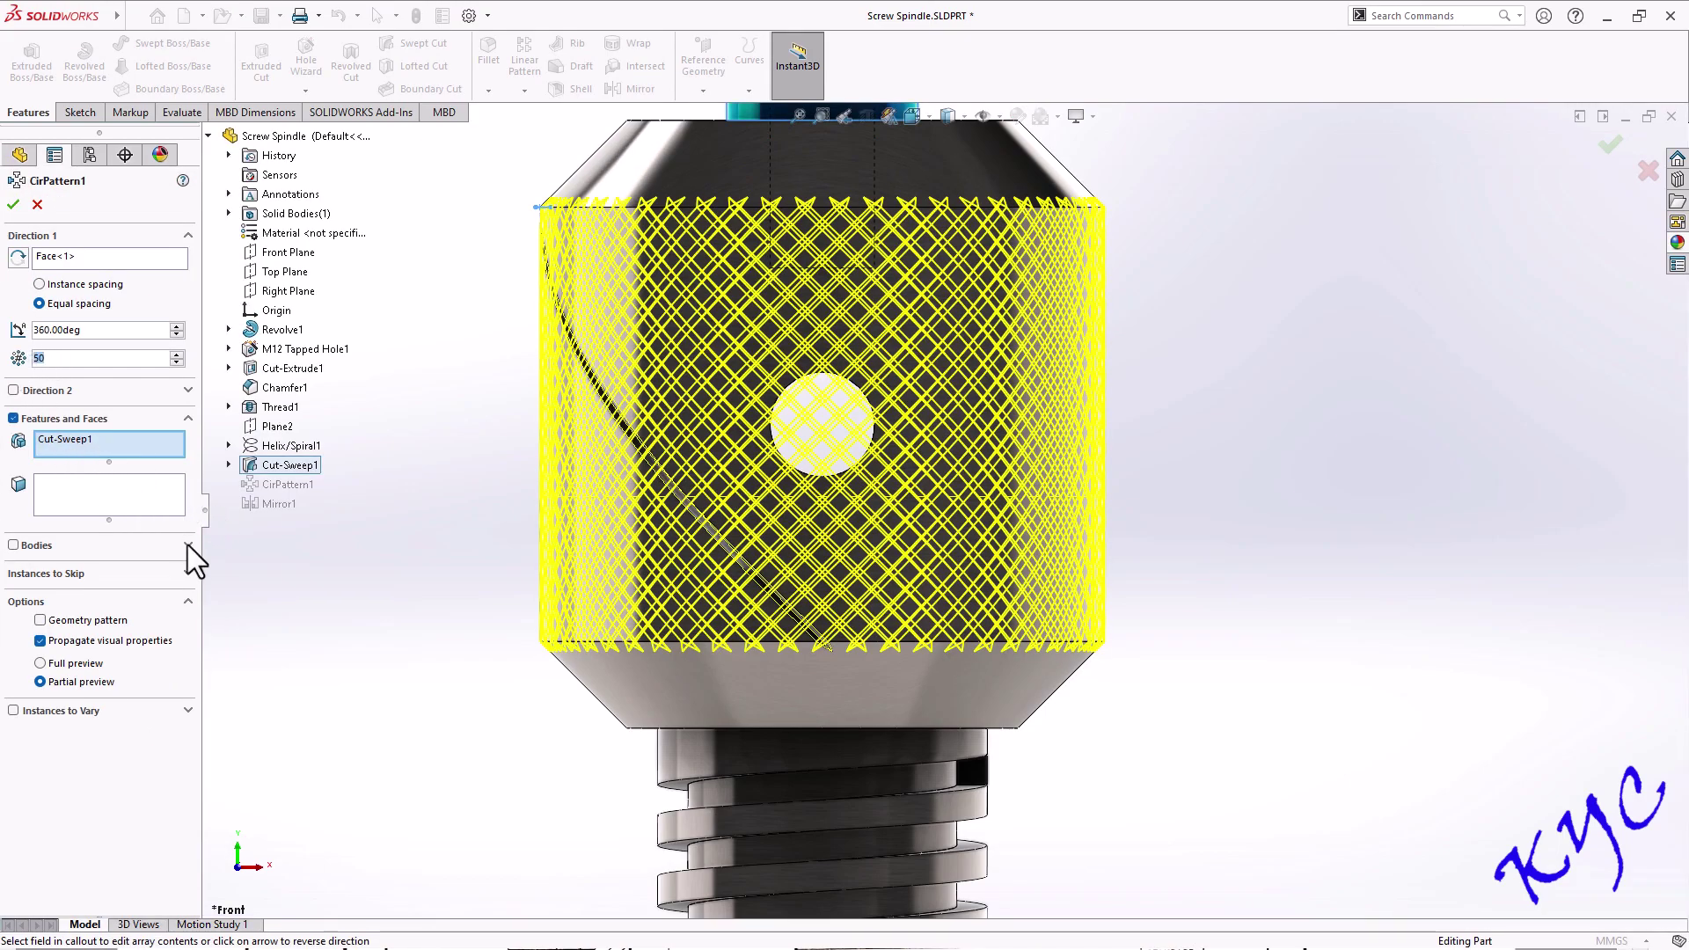
pyautogui.click(13, 205)
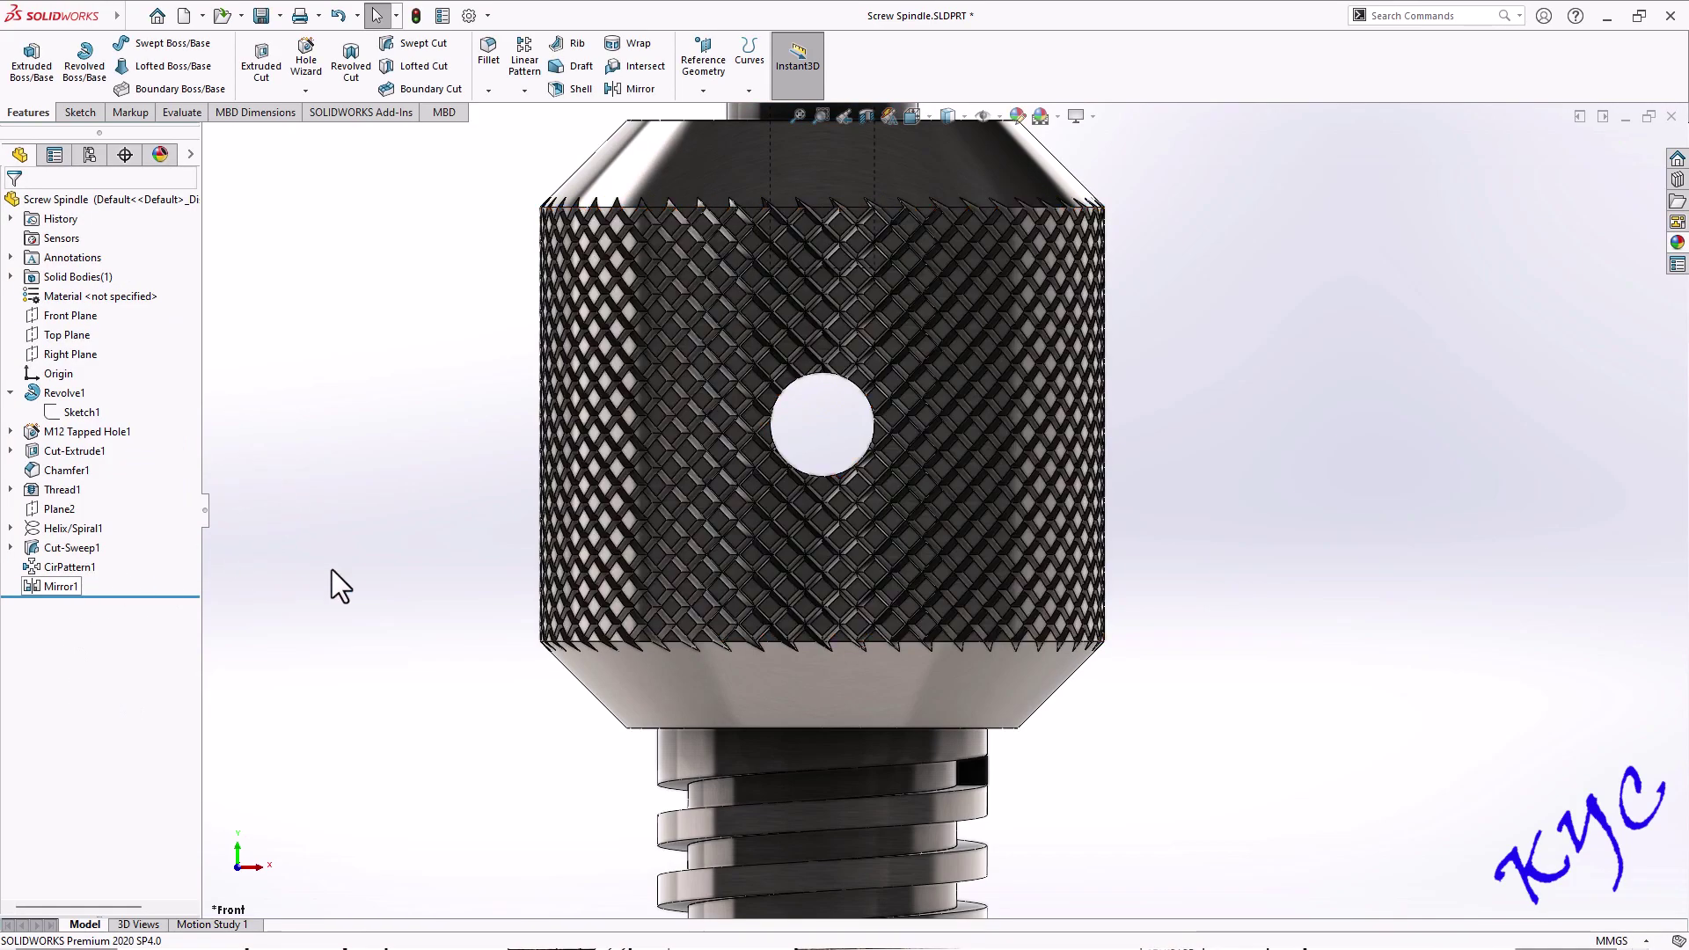
# Check the knurled head from an angled view and save the spindle part
pyautogui.scroll(3, 1153, 317)
pyautogui.moveTo(1149, 320); pyautogui.dragTo(1107, 366, button='middle')
pyautogui.scroll(-2, 1055, 466)
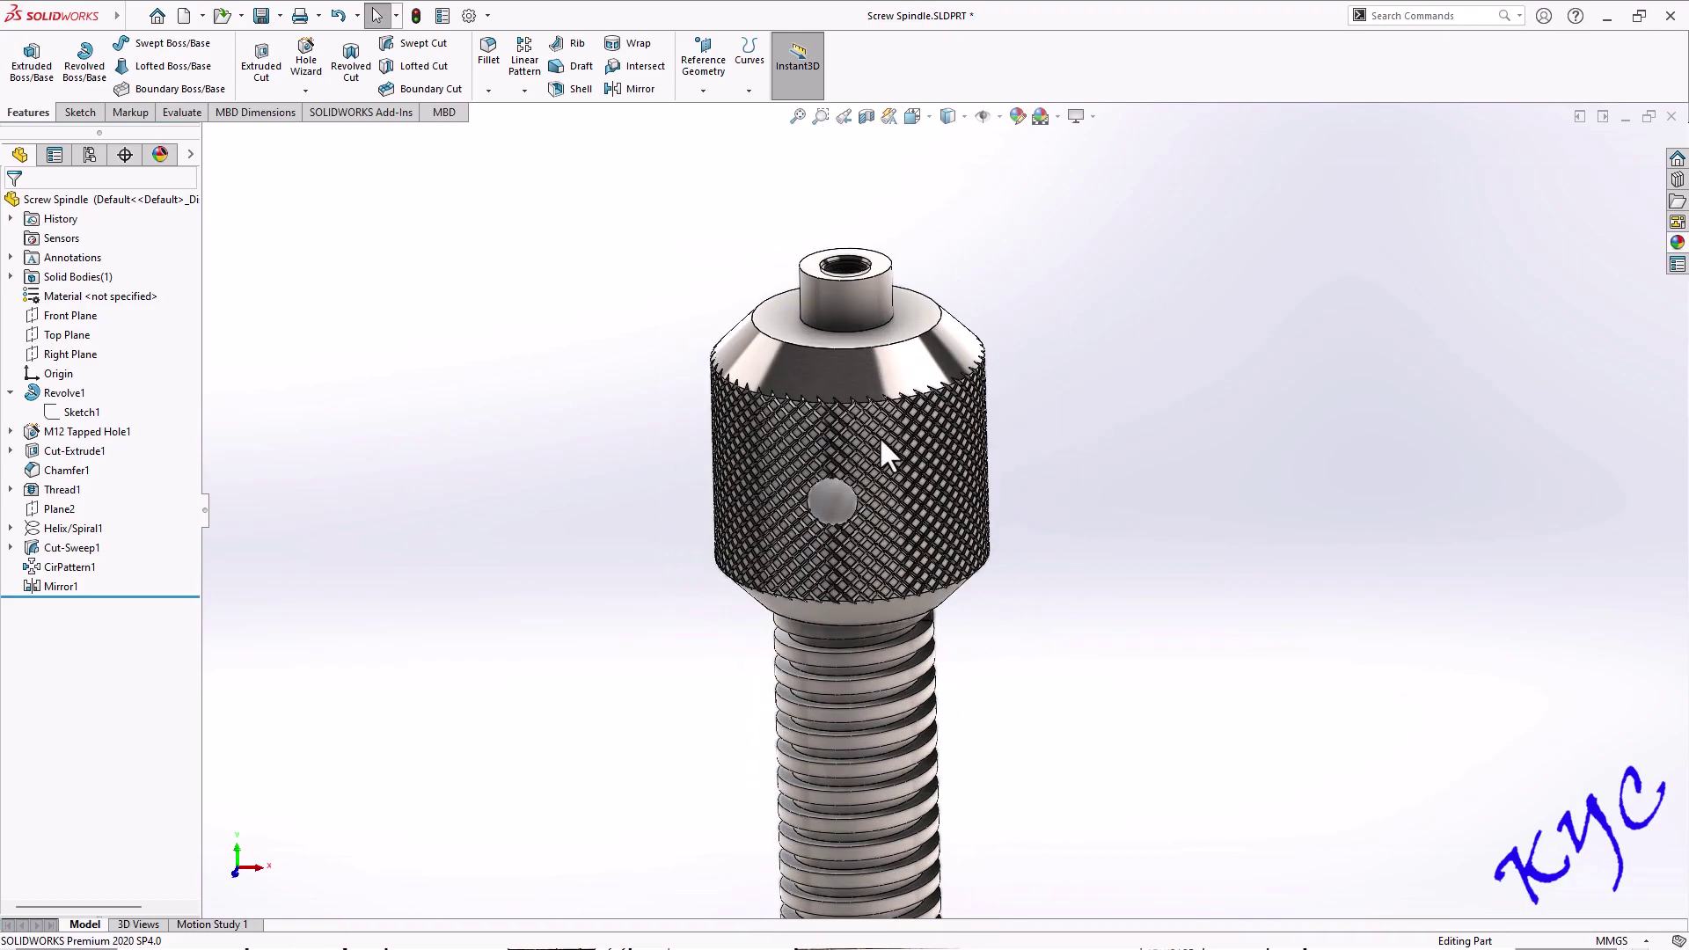
pyautogui.scroll(-2, 886, 497)
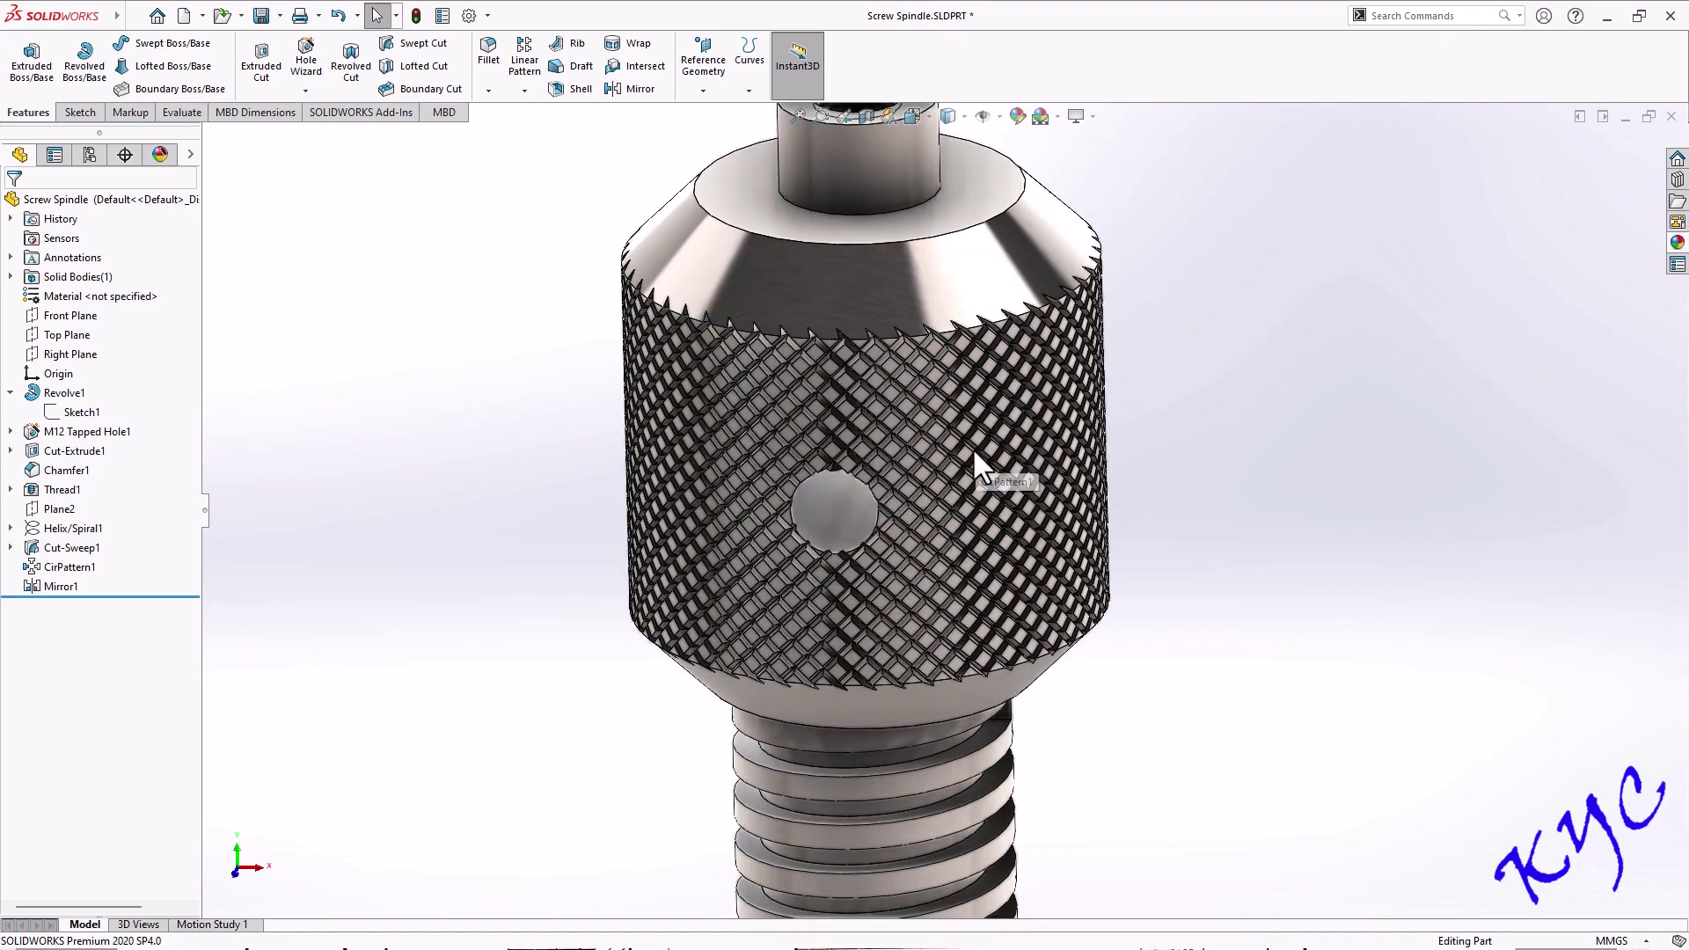
pyautogui.scroll(2, 929, 412)
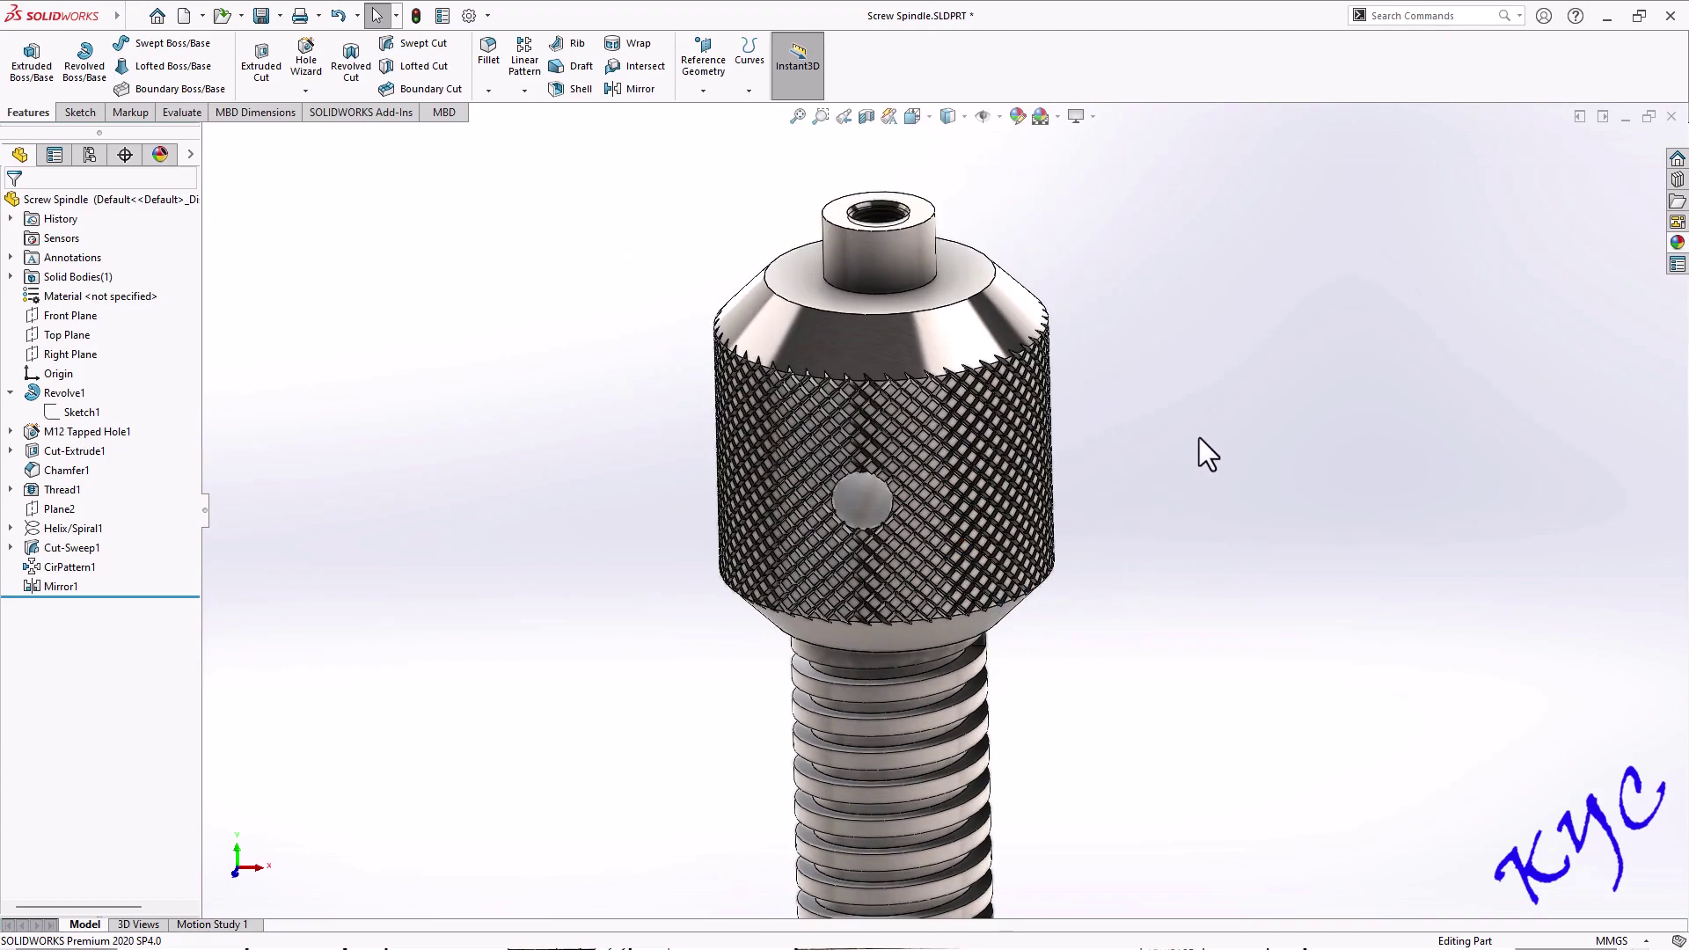
pyautogui.hotkey('ctrl', 's')
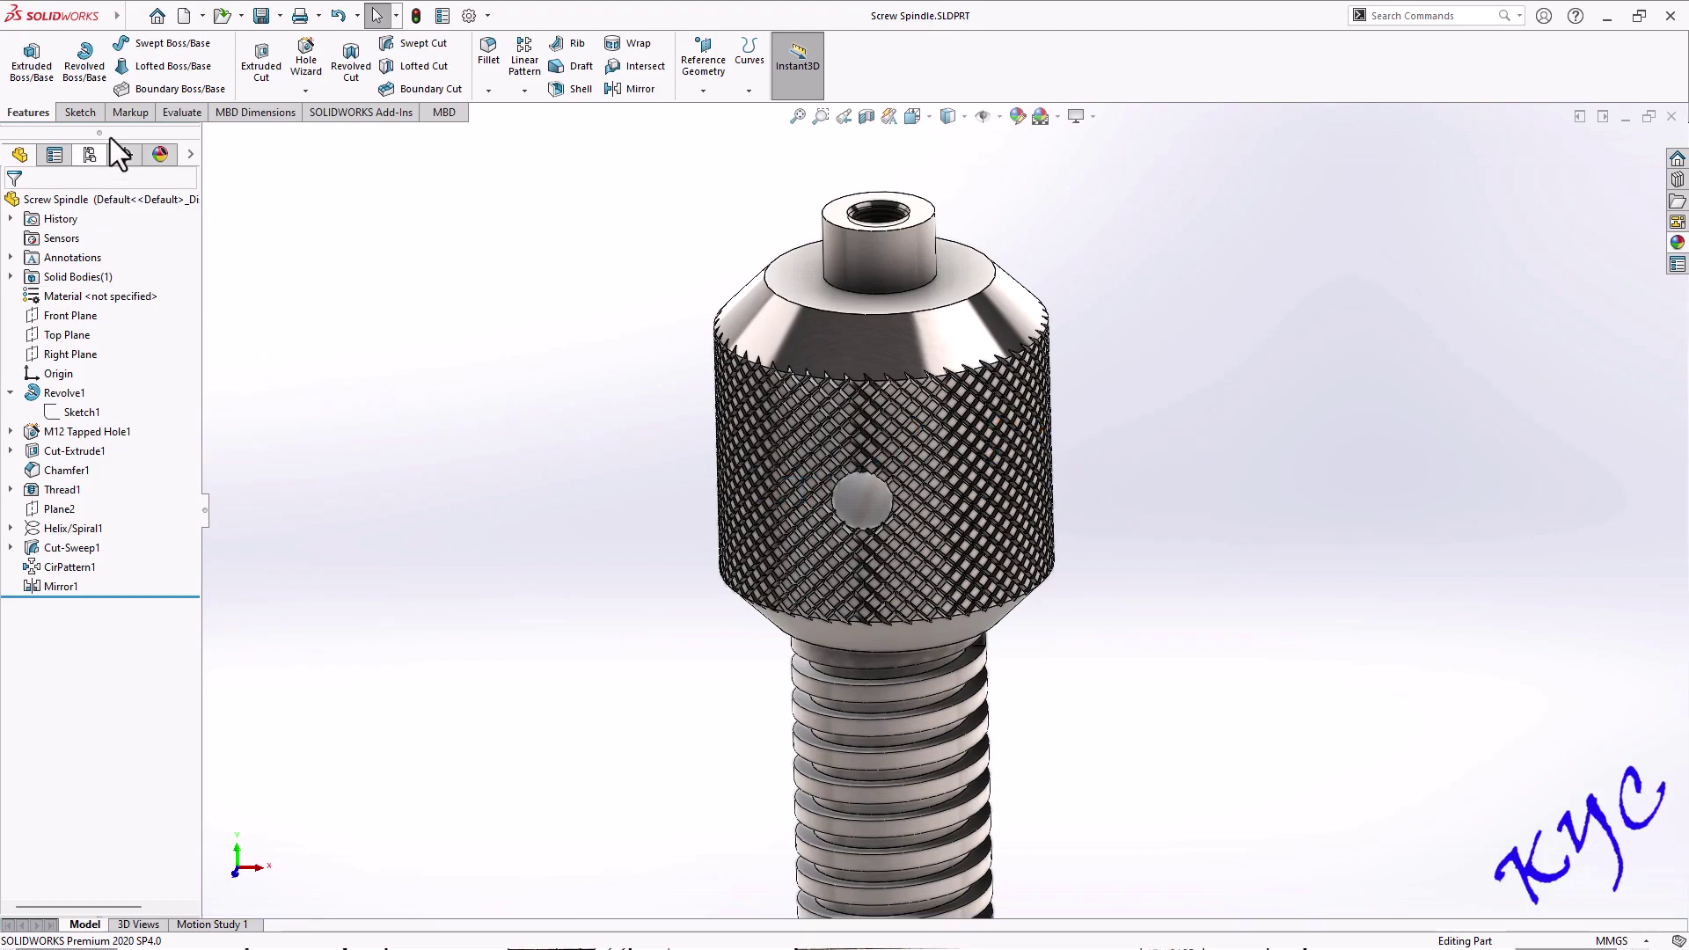
# Open the part Tommy Bar.SLDPRT from the Screw Jack folder
pyautogui.click(133, 17)
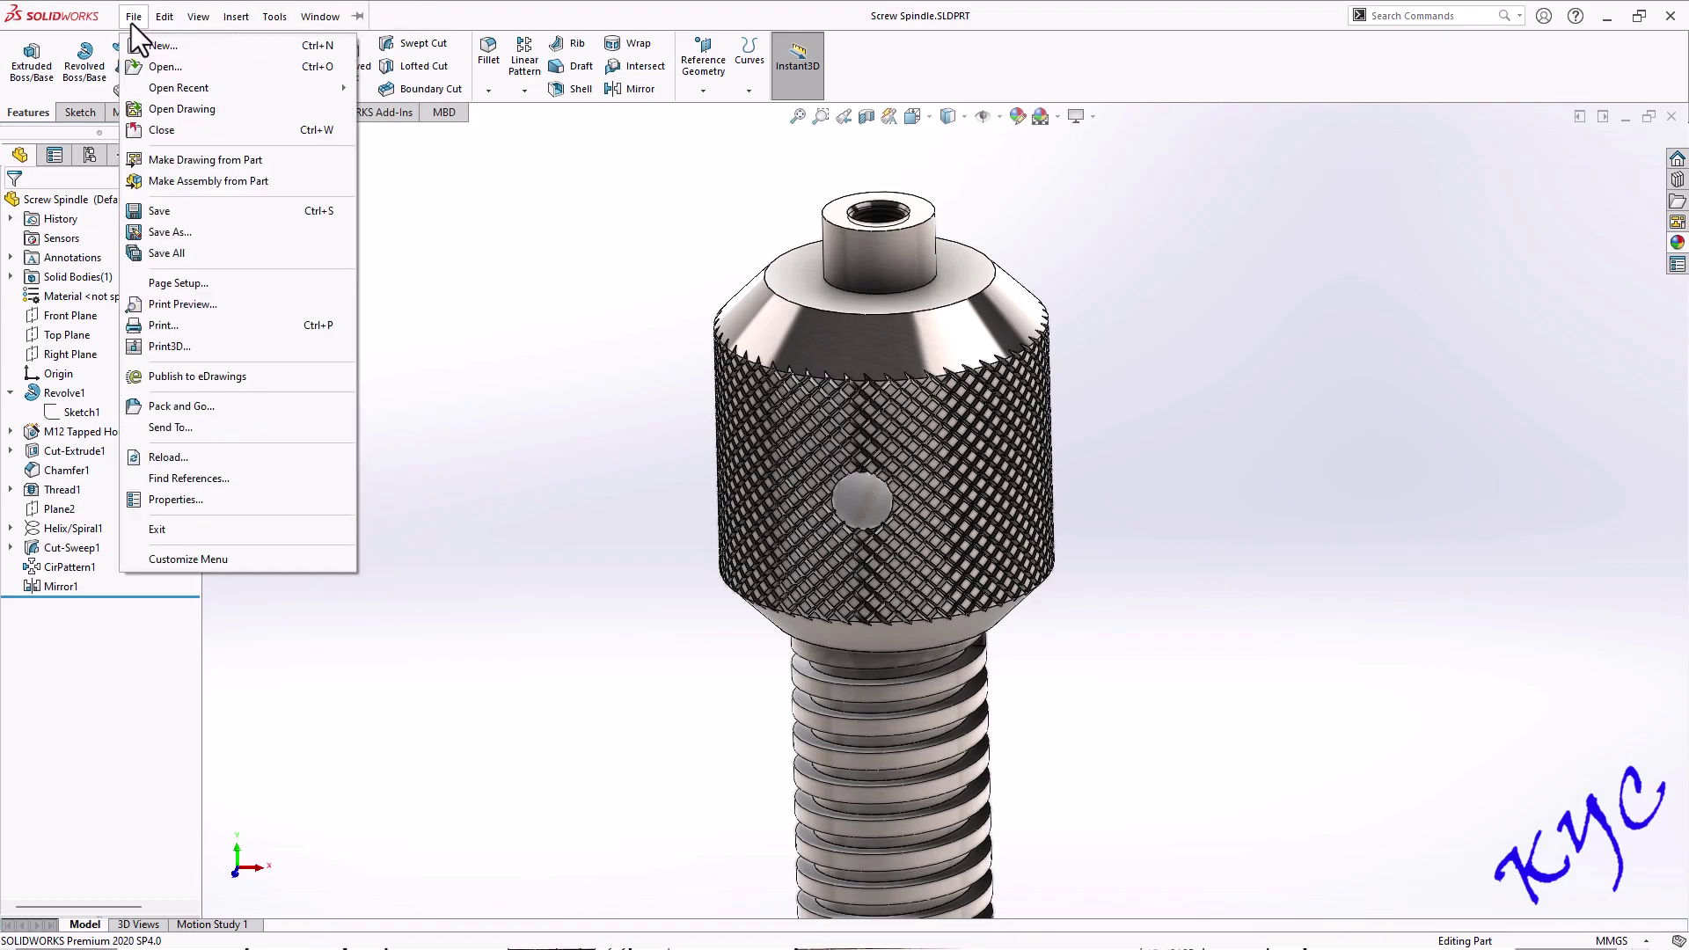
pyautogui.click(151, 65)
pyautogui.doubleClick(785, 421)
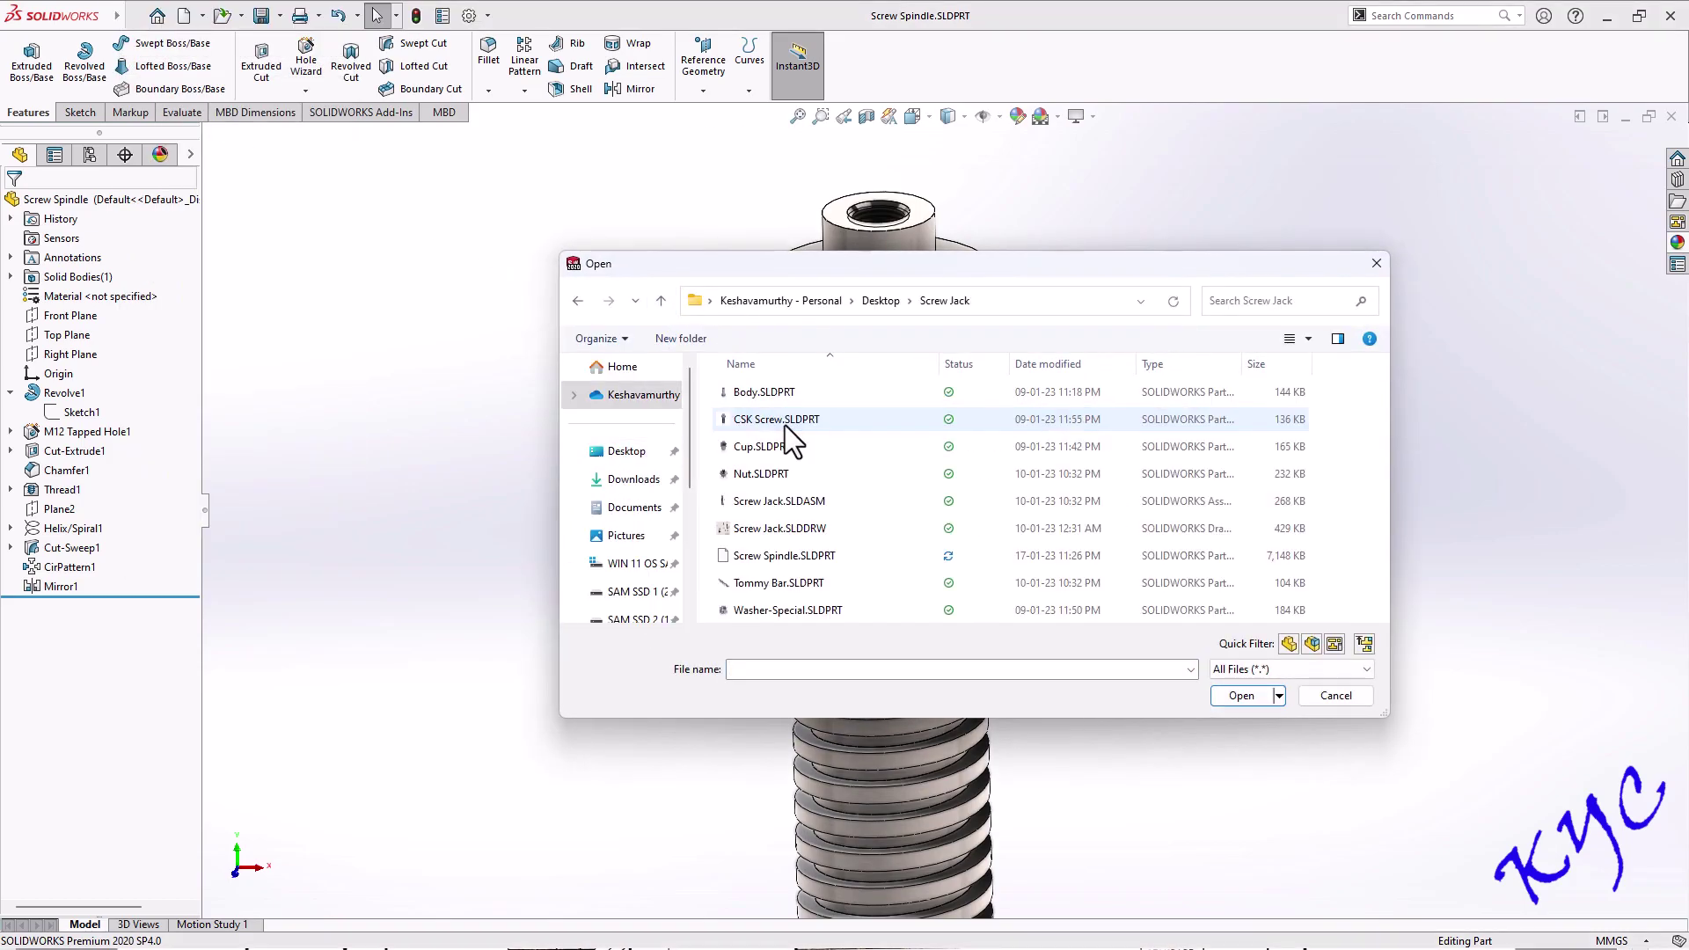
pyautogui.click(809, 584)
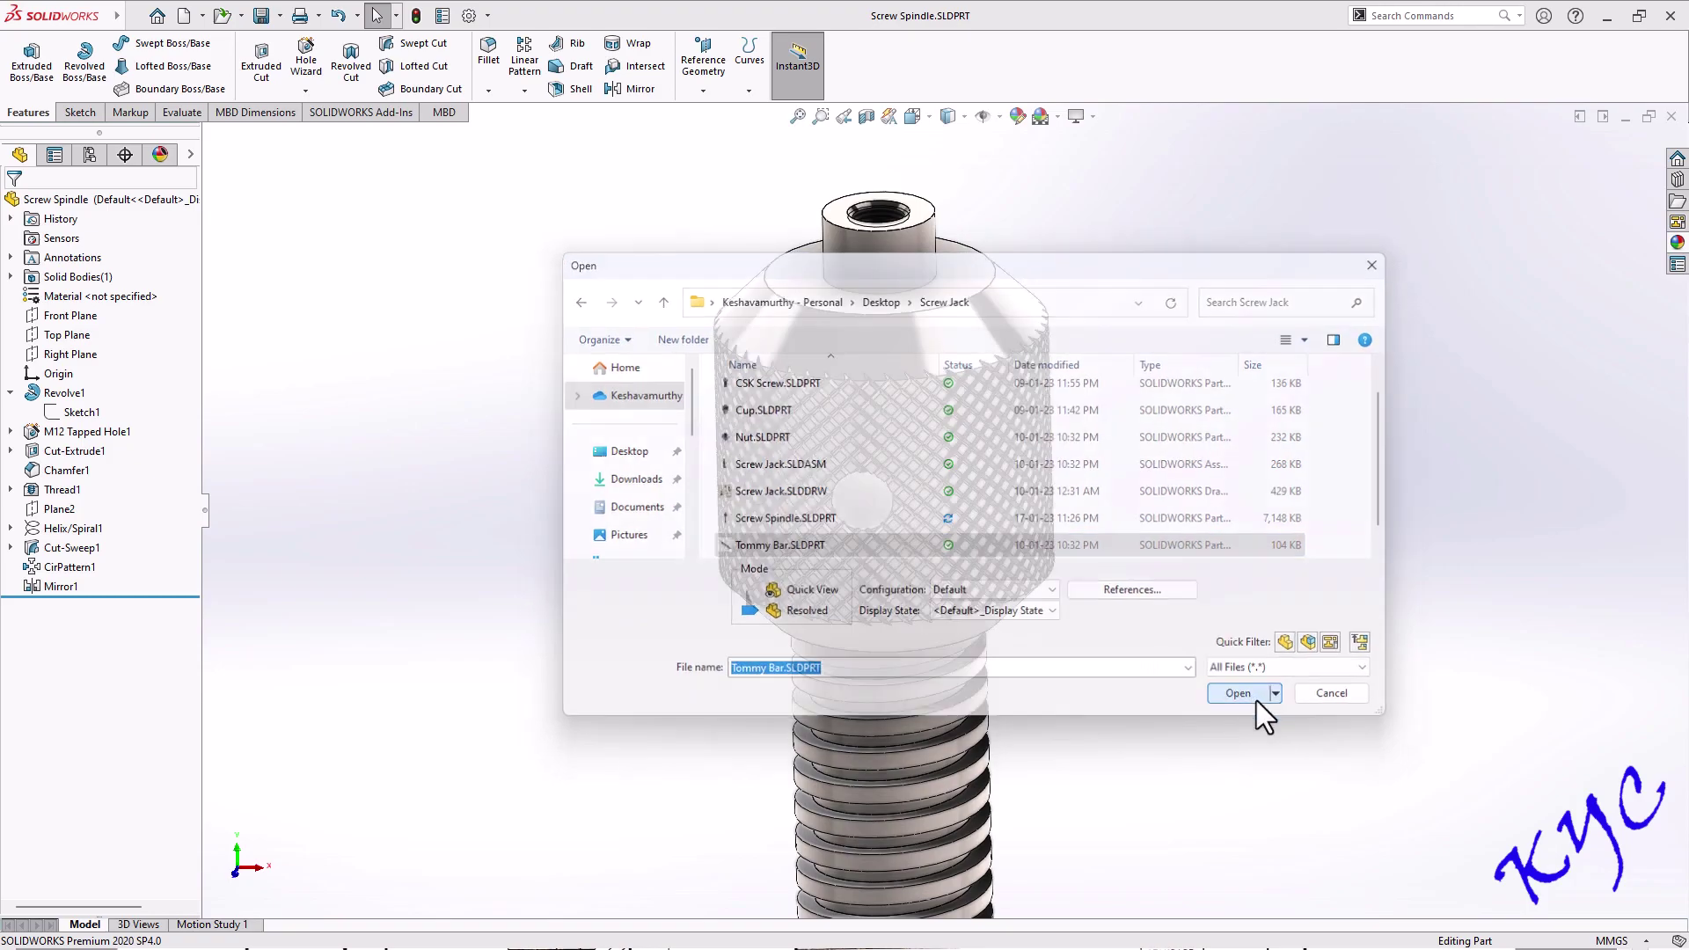
pyautogui.click(1249, 696)
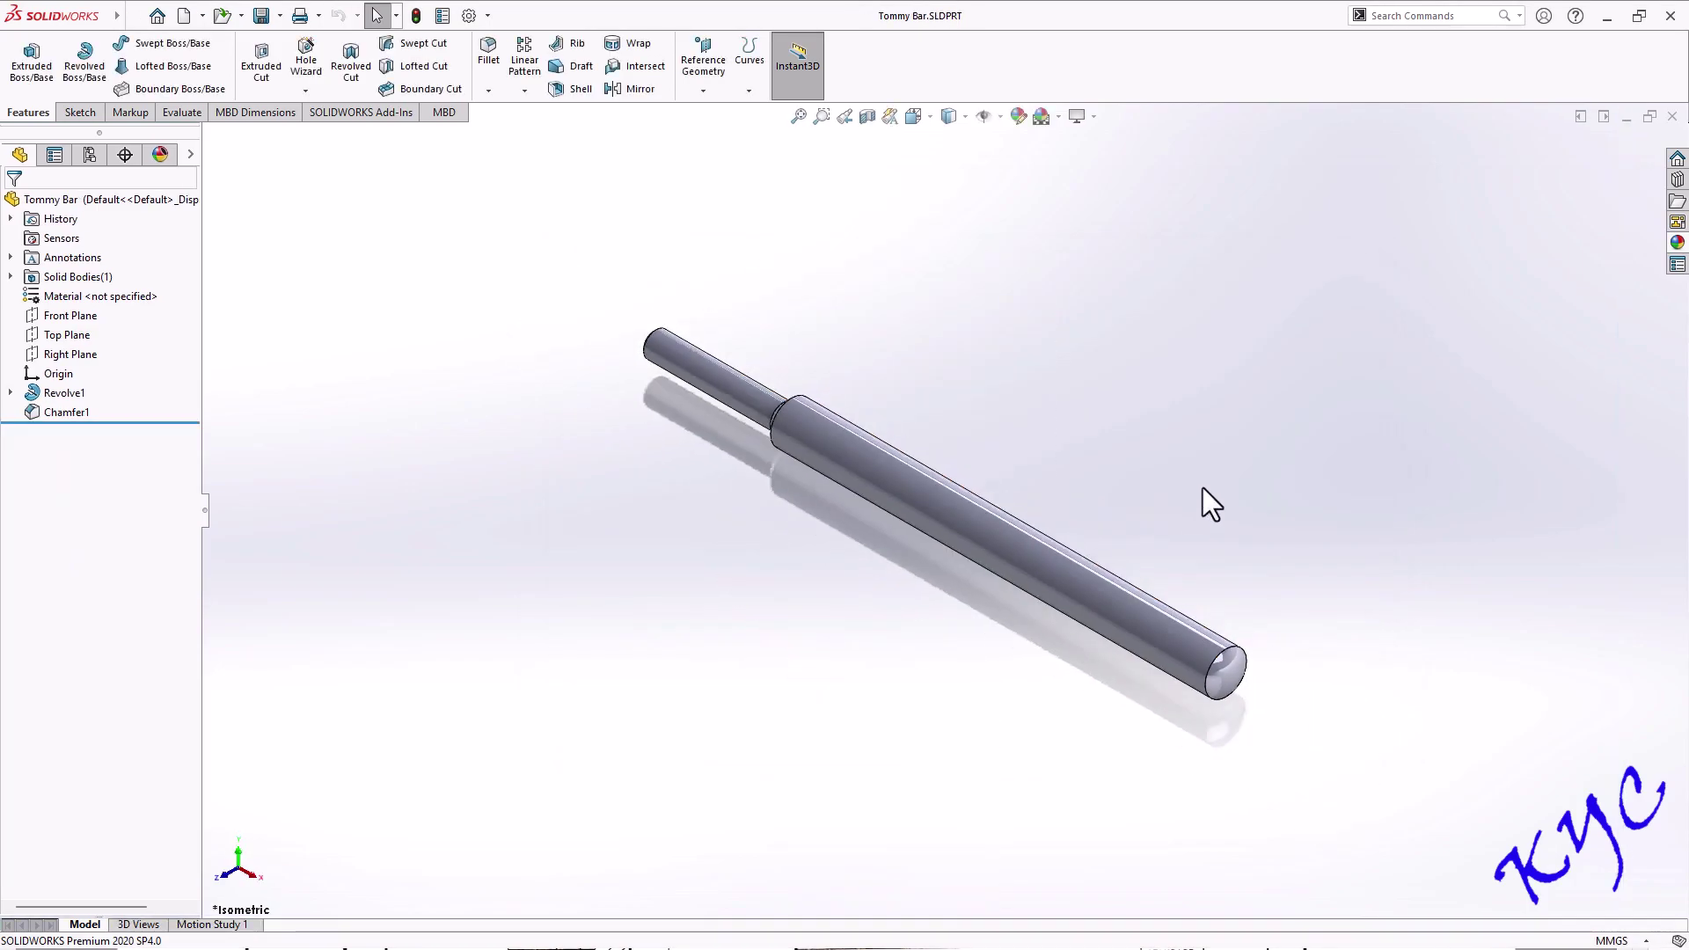
# Create a reference plane offset 175 mm from the Right Plane, along the tommy bar's thick section
pyautogui.click(702, 92)
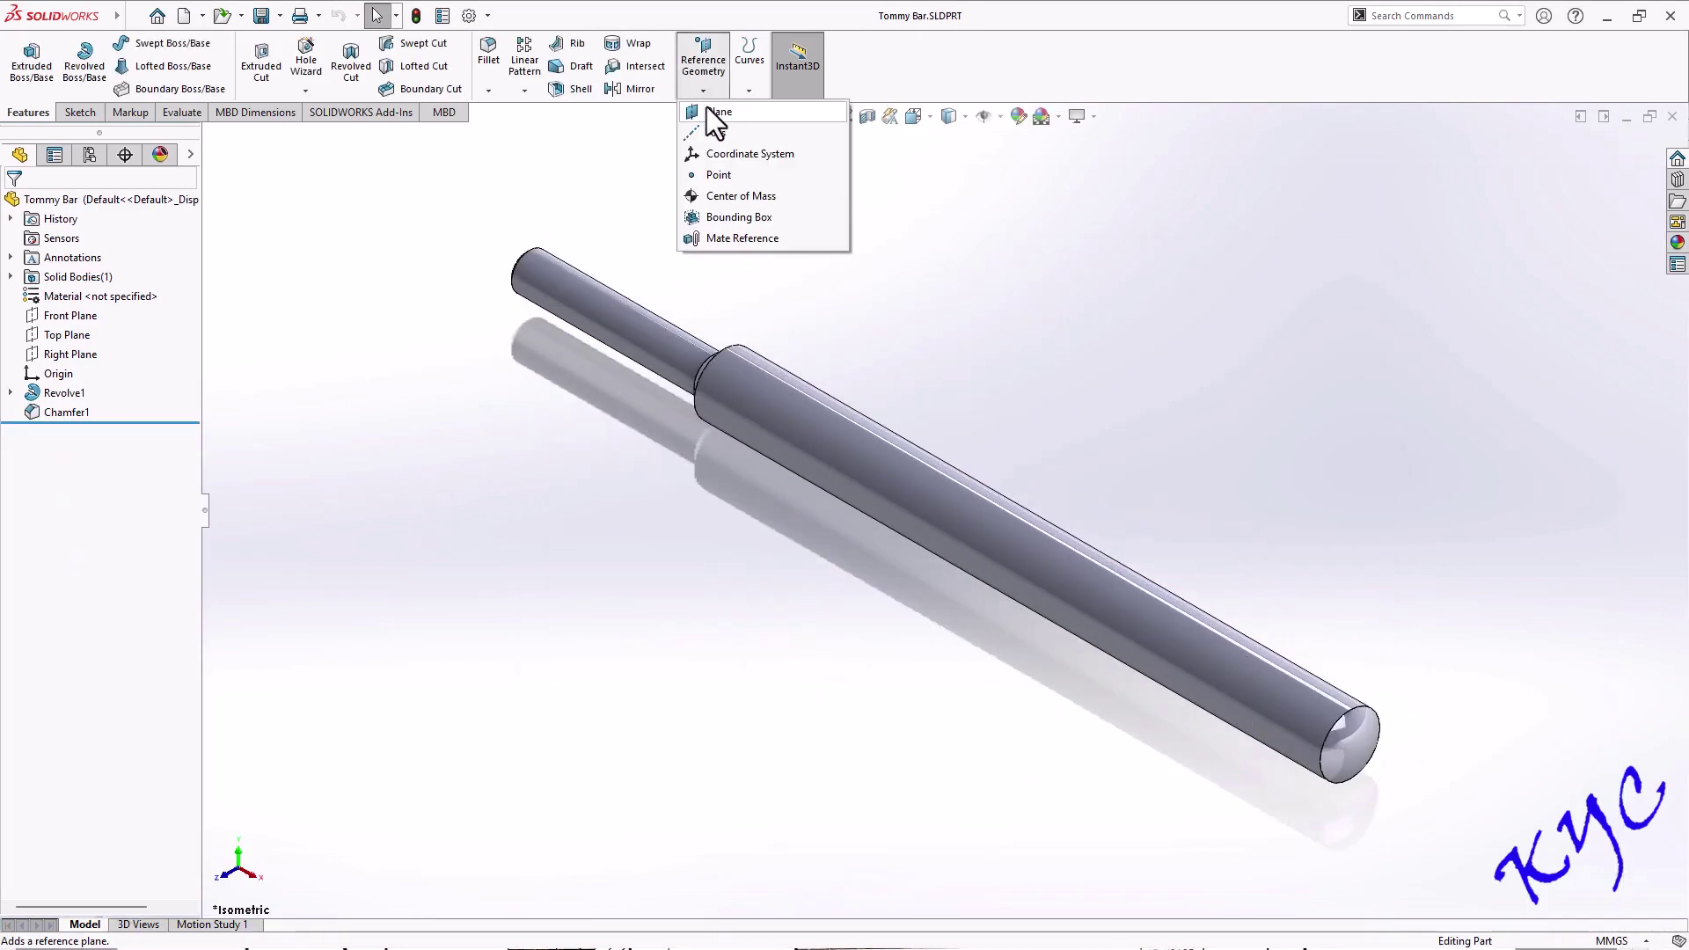
pyautogui.click(706, 109)
pyautogui.moveTo(1212, 653); pyautogui.dragTo(1029, 720, button='middle')
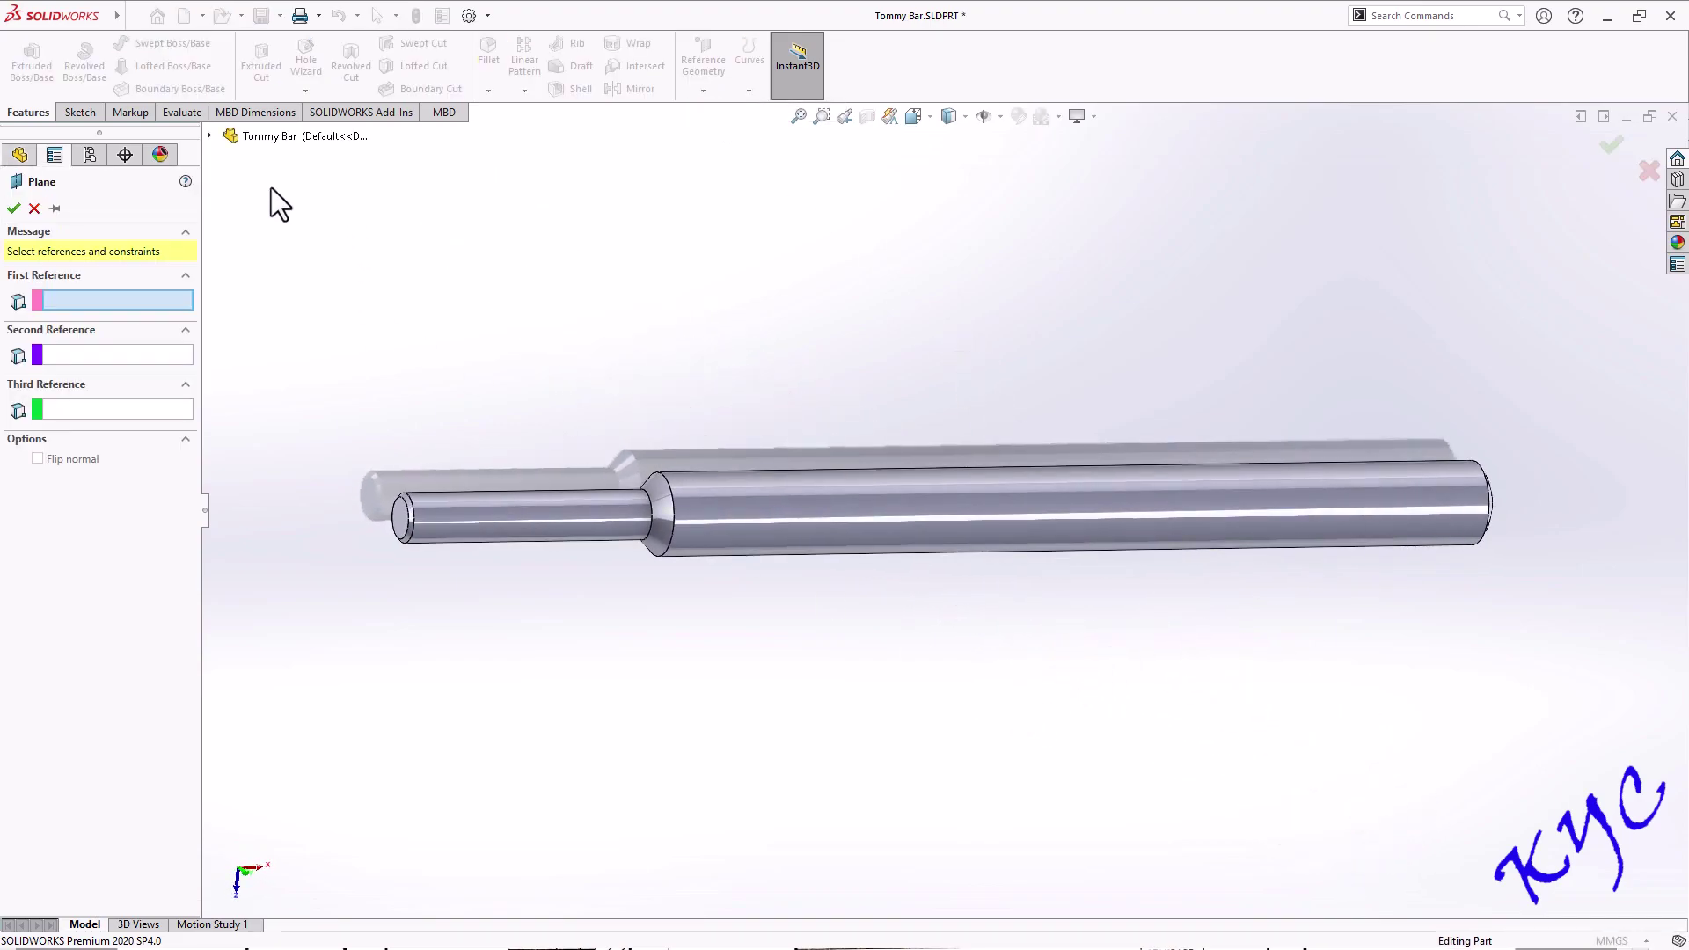
pyautogui.click(209, 135)
pyautogui.click(288, 290)
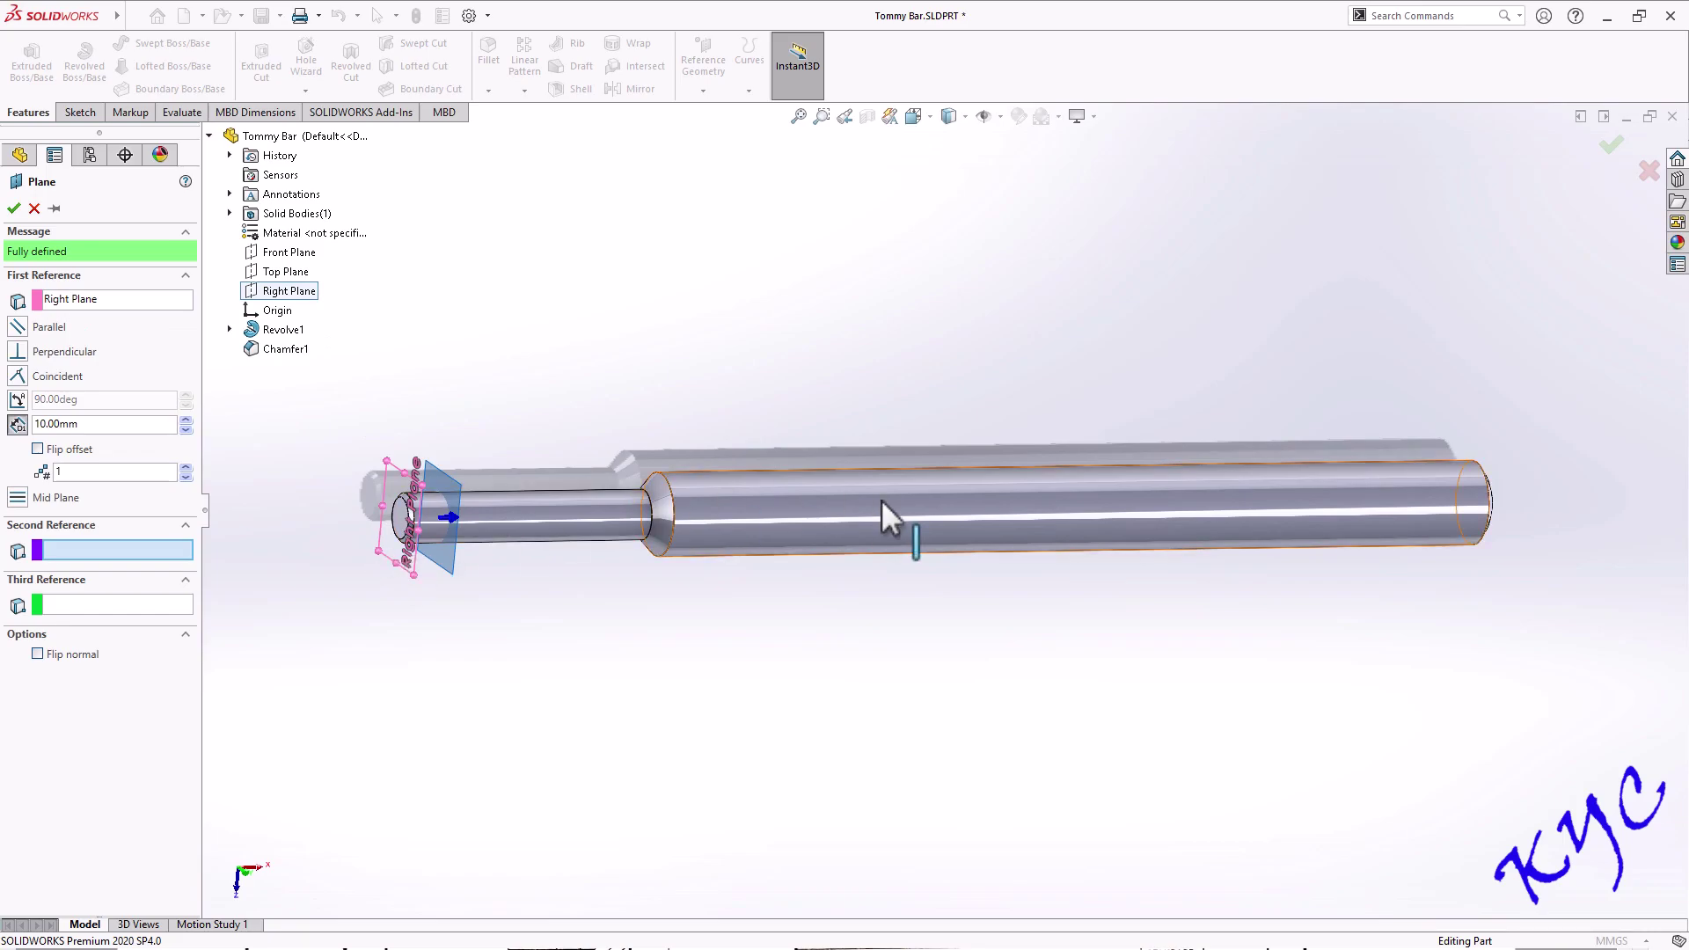
pyautogui.moveTo(132, 426); pyautogui.dragTo(7, 440)
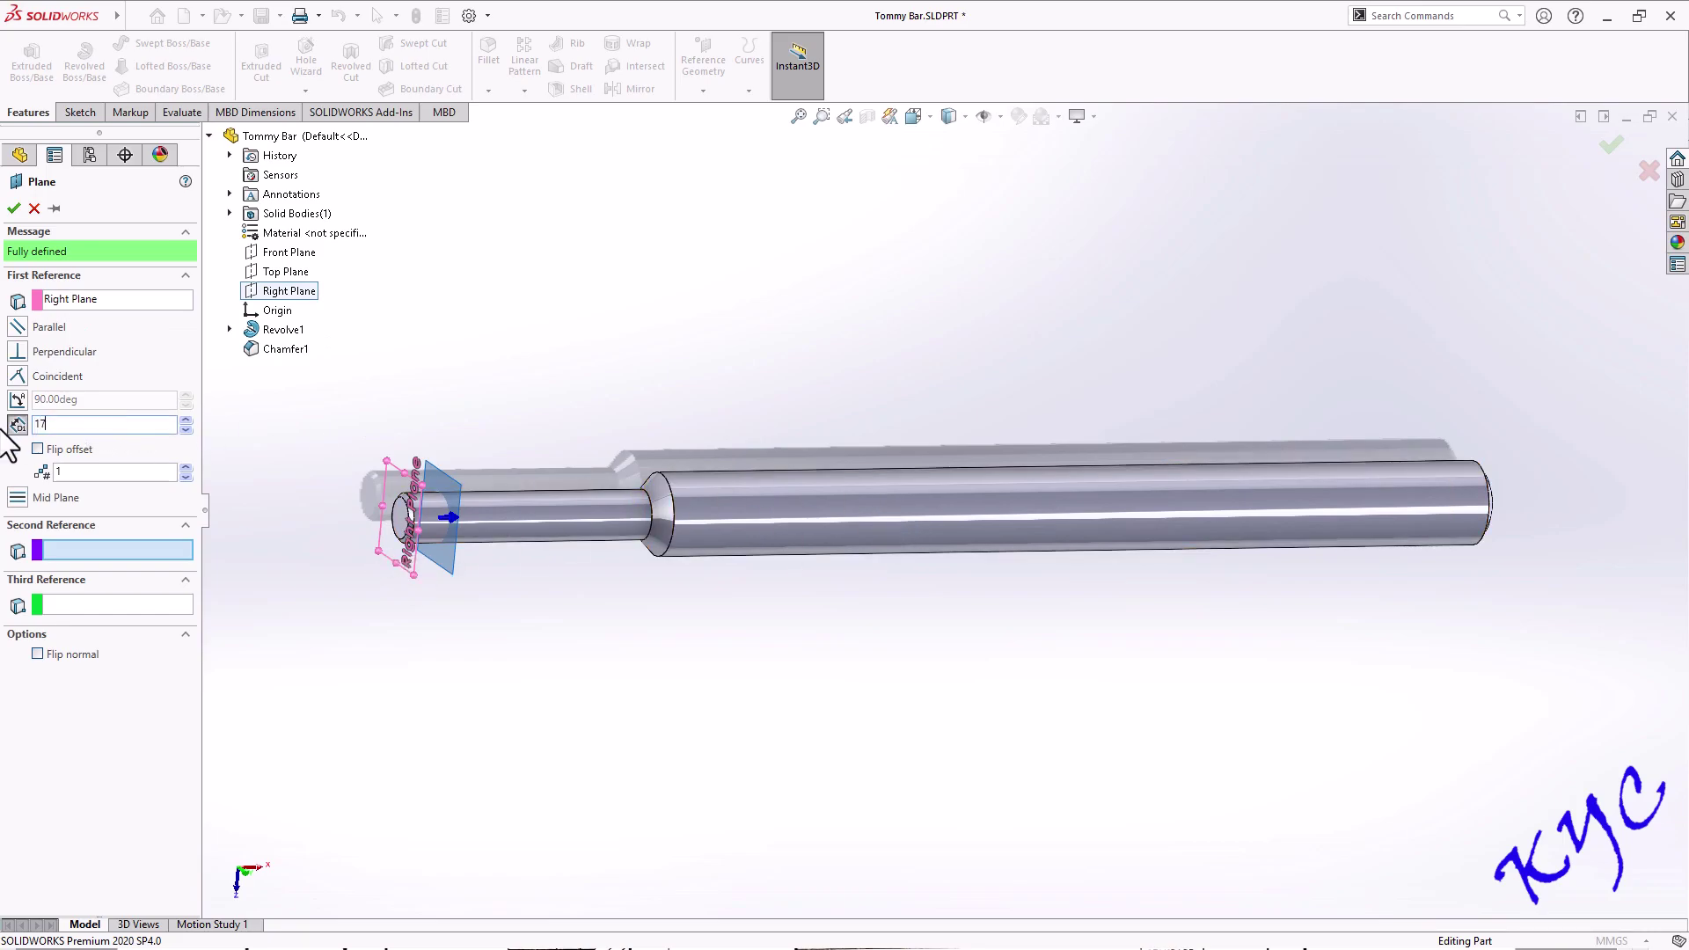
pyautogui.write('175')
pyautogui.press('Return')
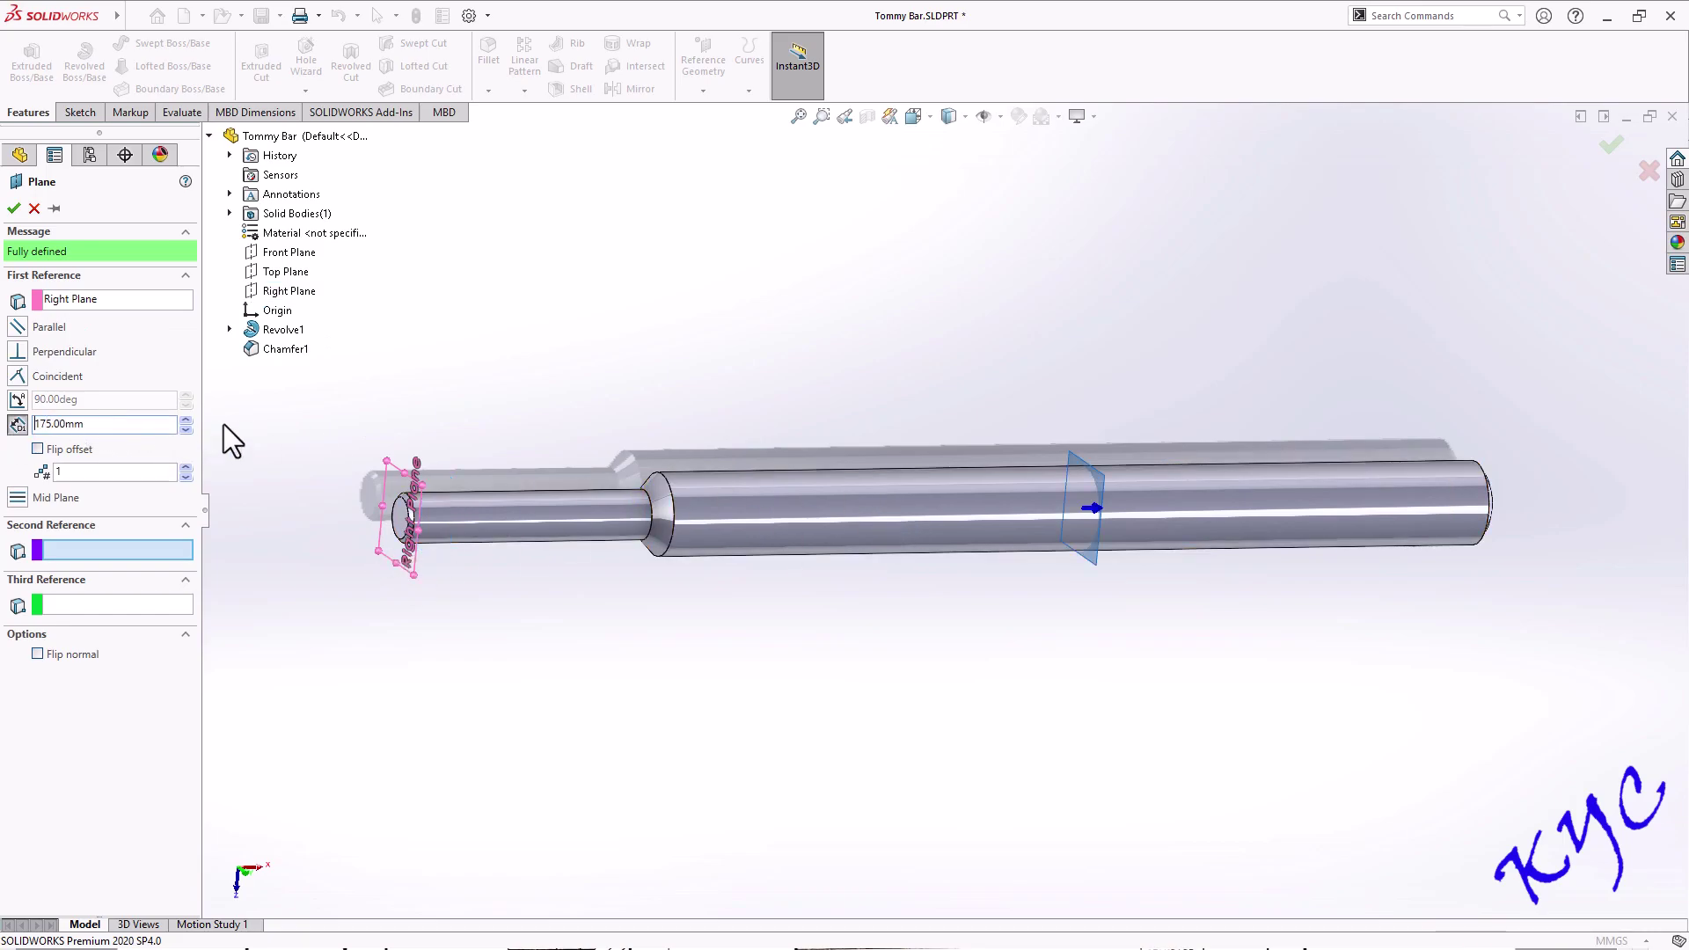
pyautogui.click(14, 208)
# Sketch a circle on the offset plane by converting the circular edge at the bar's thick end, and close the sketch
pyautogui.moveTo(1327, 290); pyautogui.dragTo(1214, 426, button='middle')
pyautogui.scroll(-2, 1366, 567)
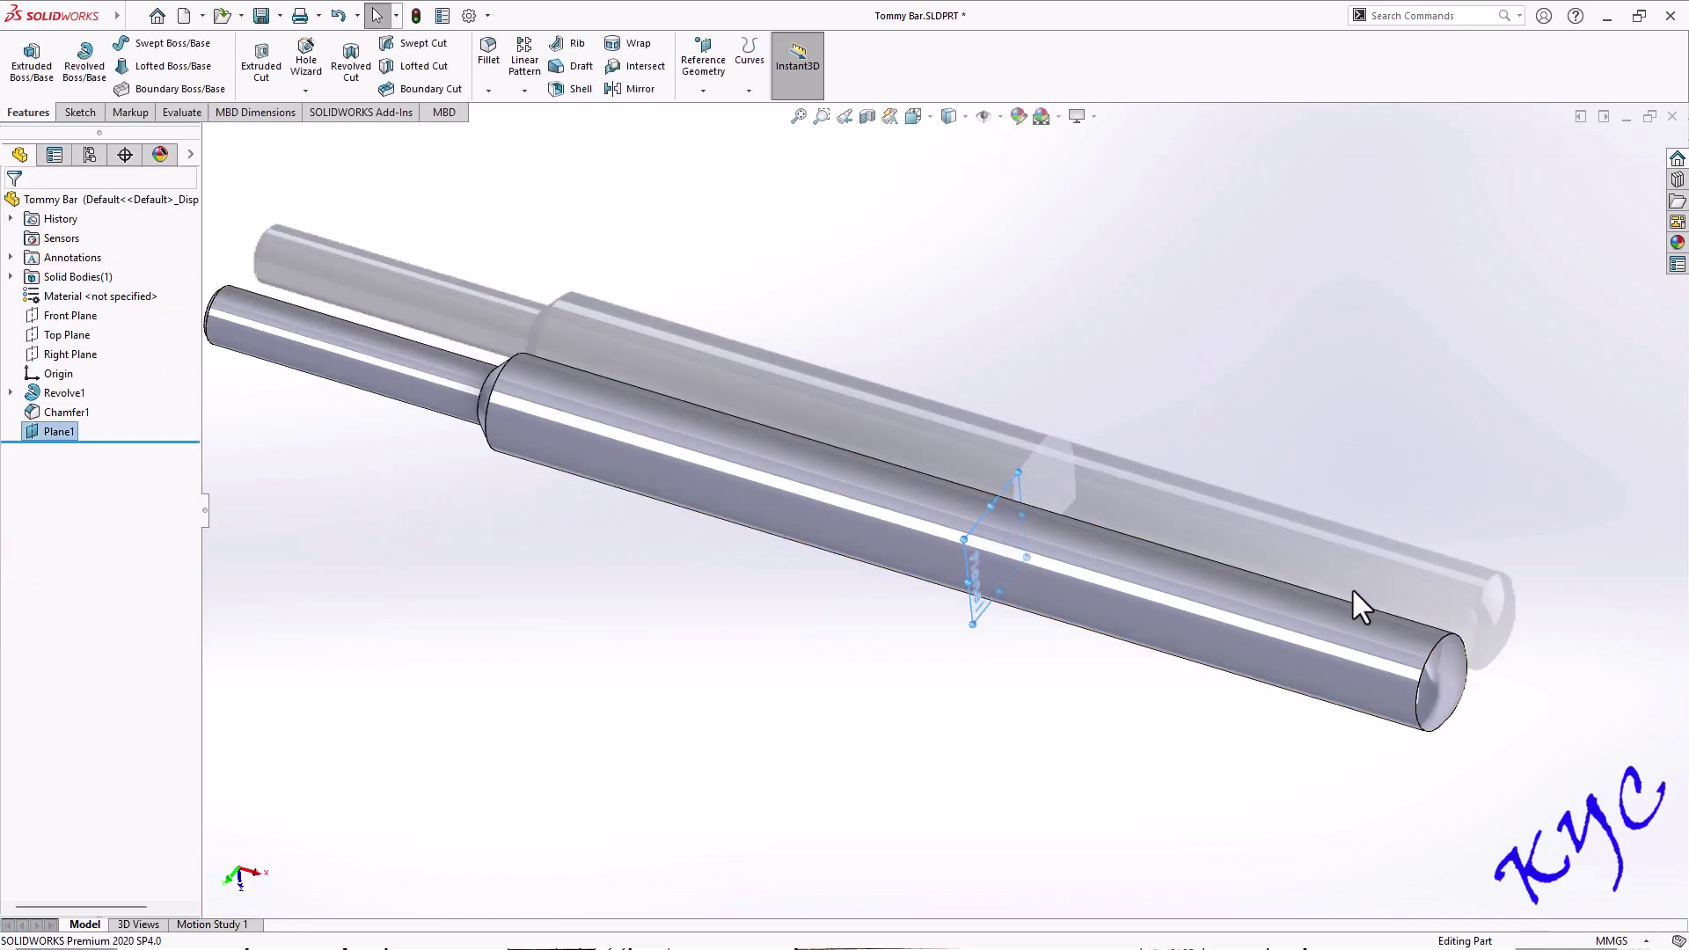
pyautogui.scroll(2, 1416, 682)
pyautogui.click(1307, 479)
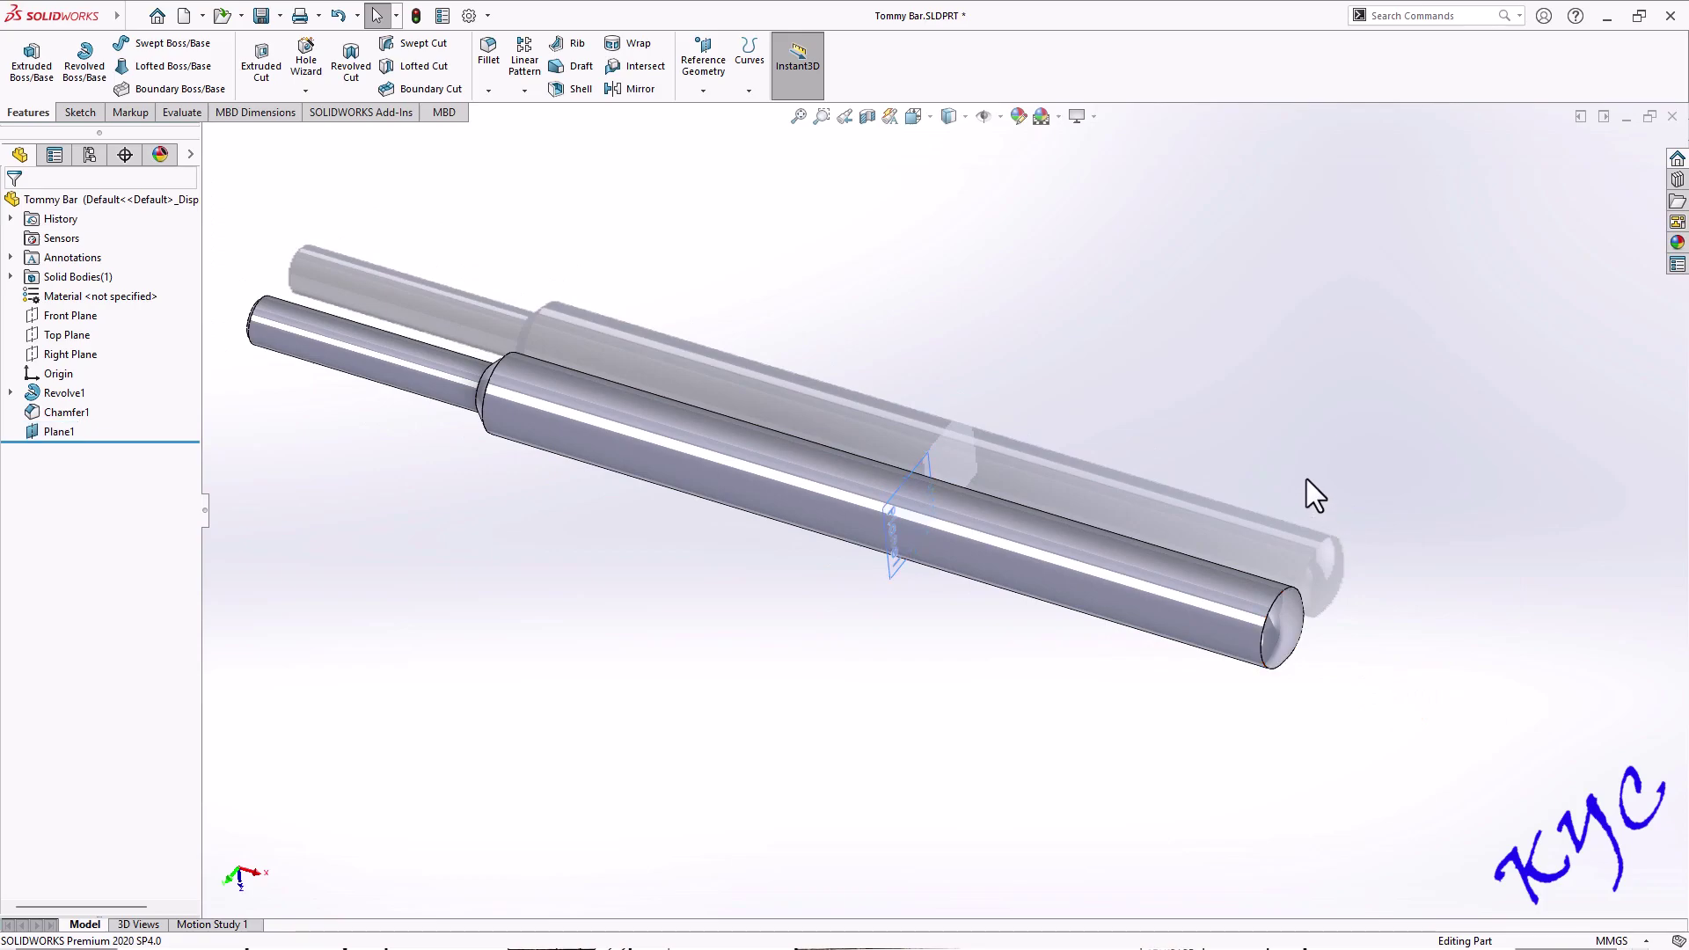
pyautogui.rightClick(29, 431)
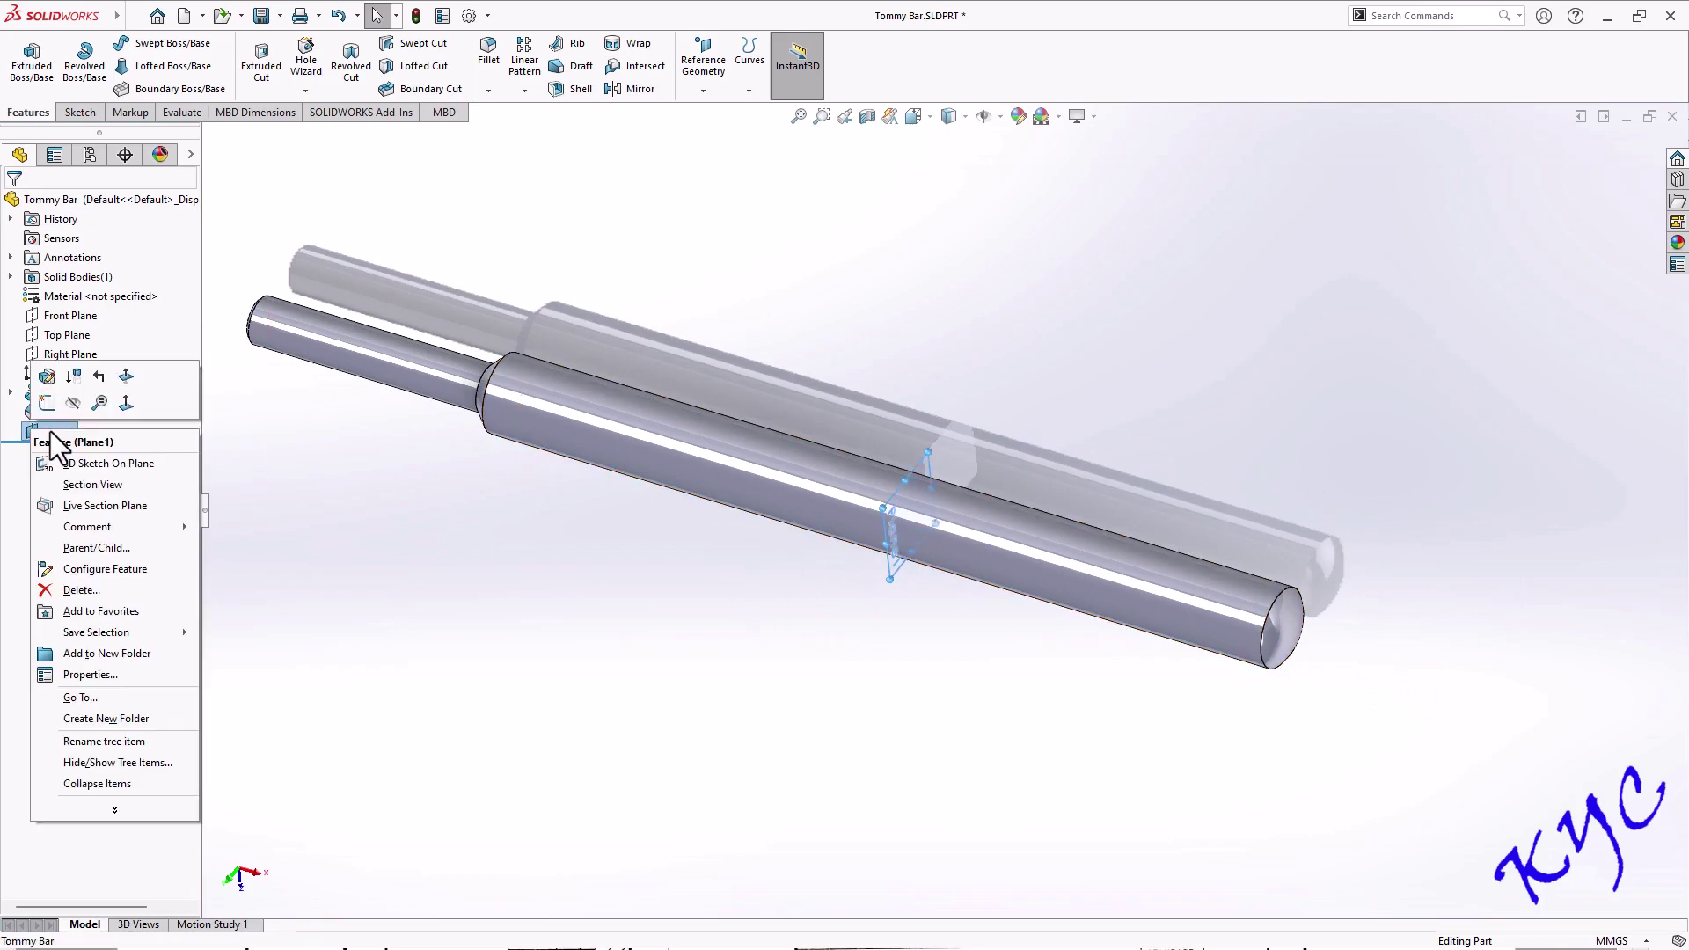
pyautogui.click(54, 403)
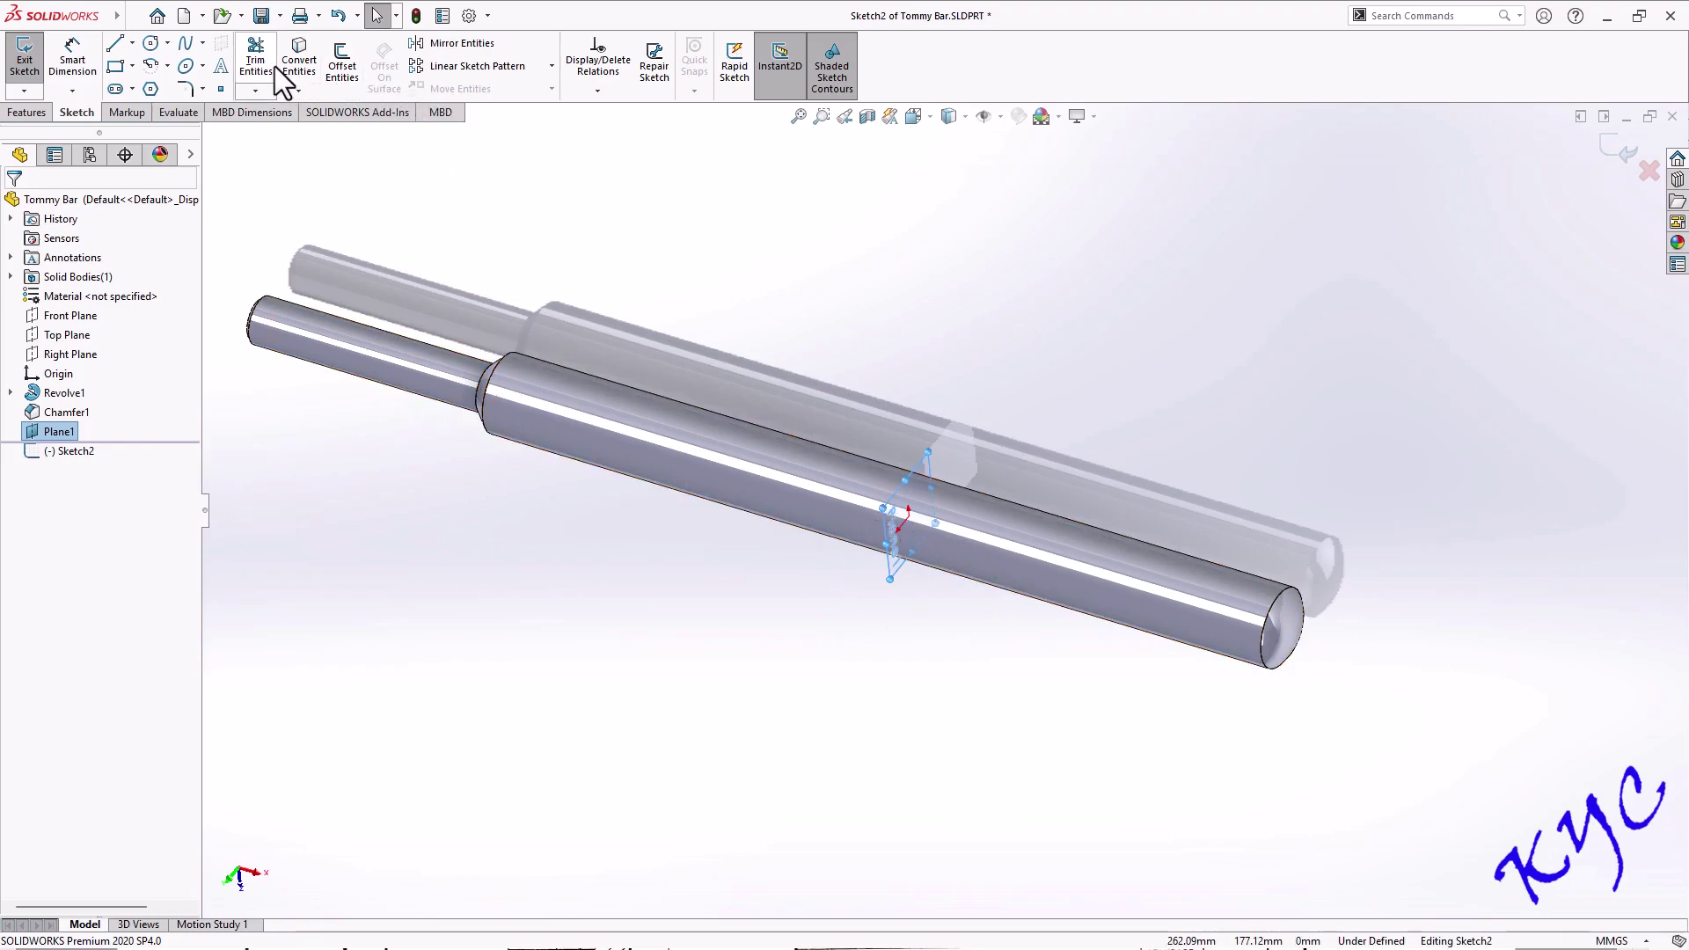
pyautogui.click(1266, 611)
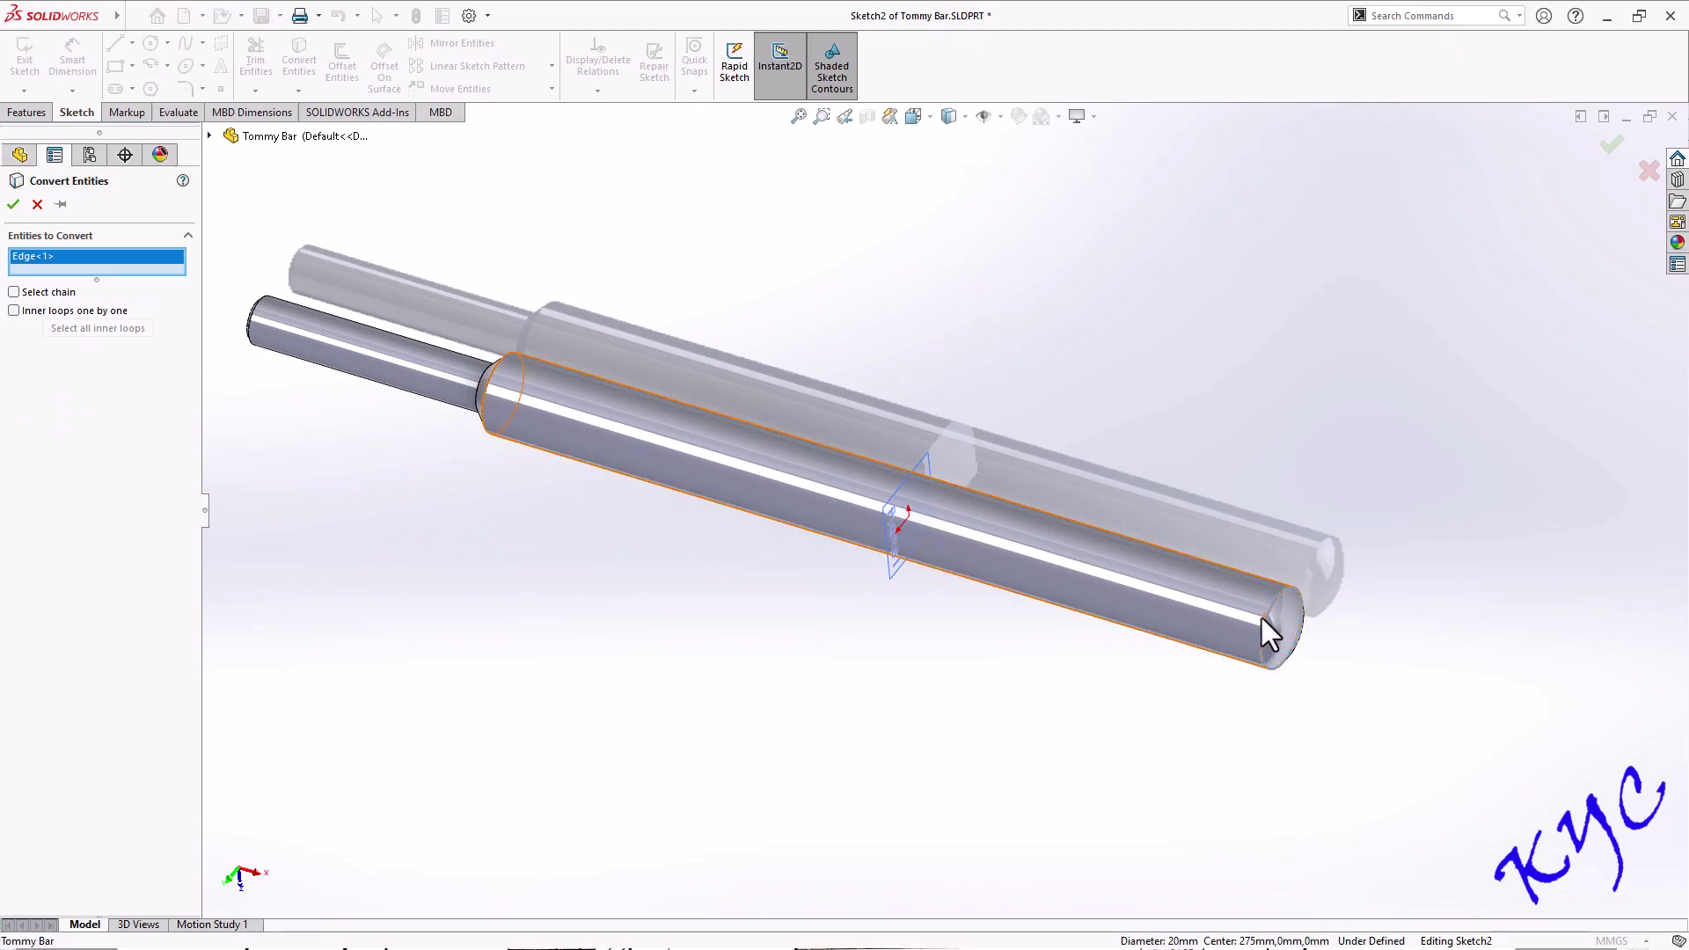
pyautogui.click(13, 204)
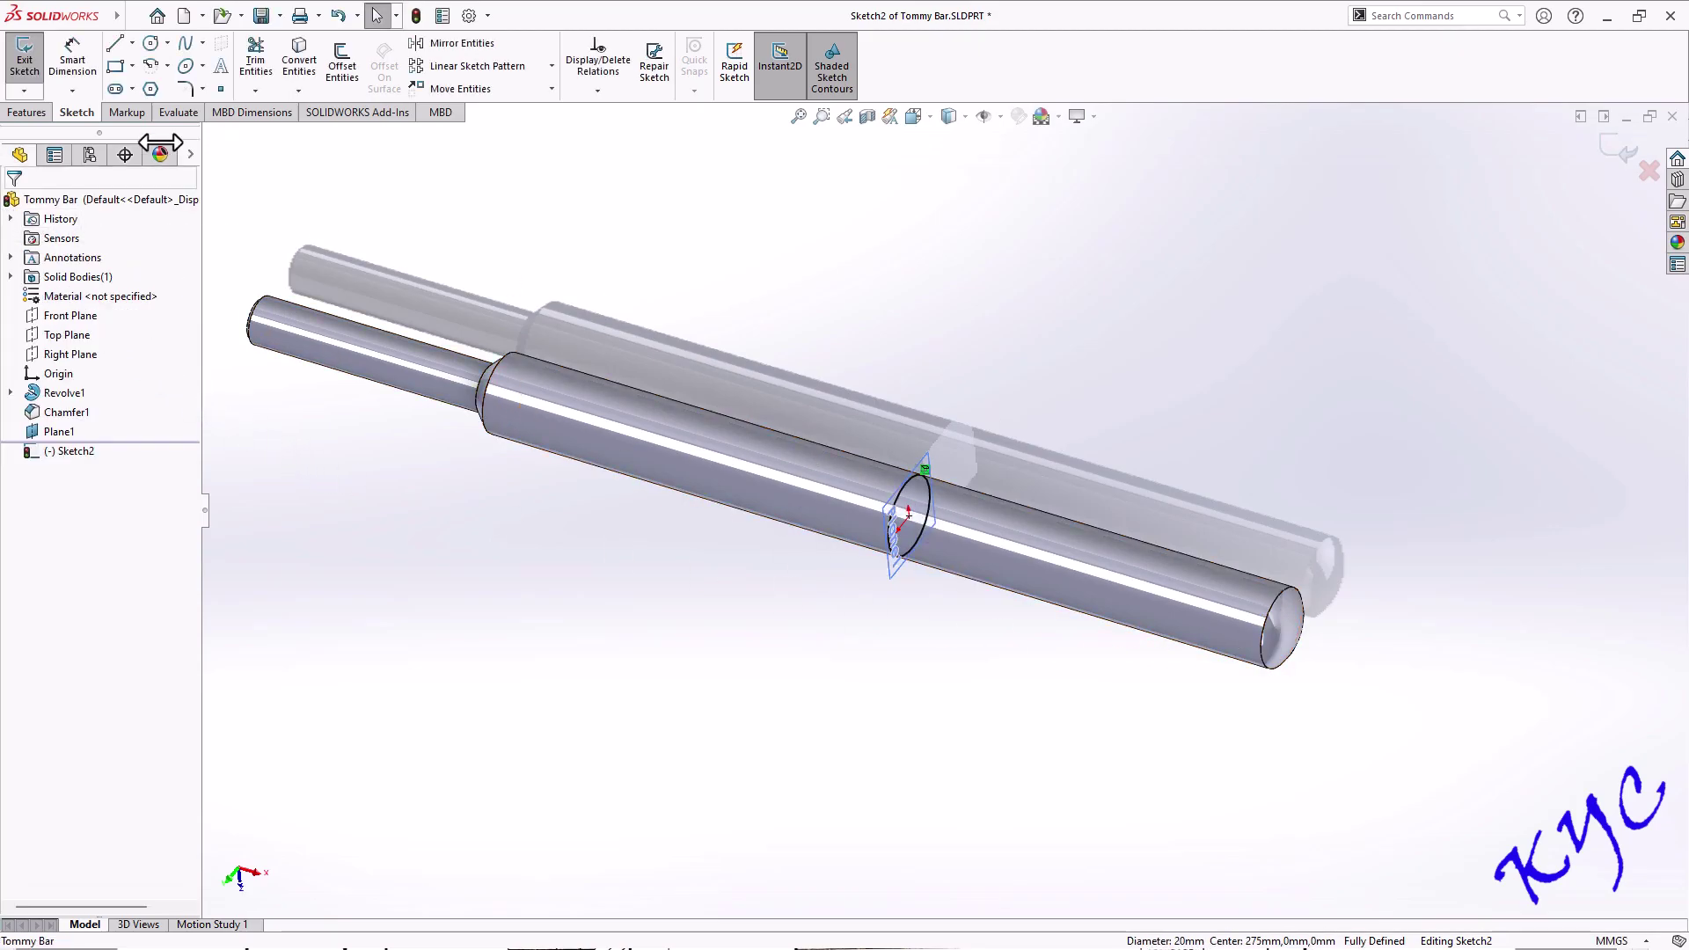
pyautogui.click(25, 59)
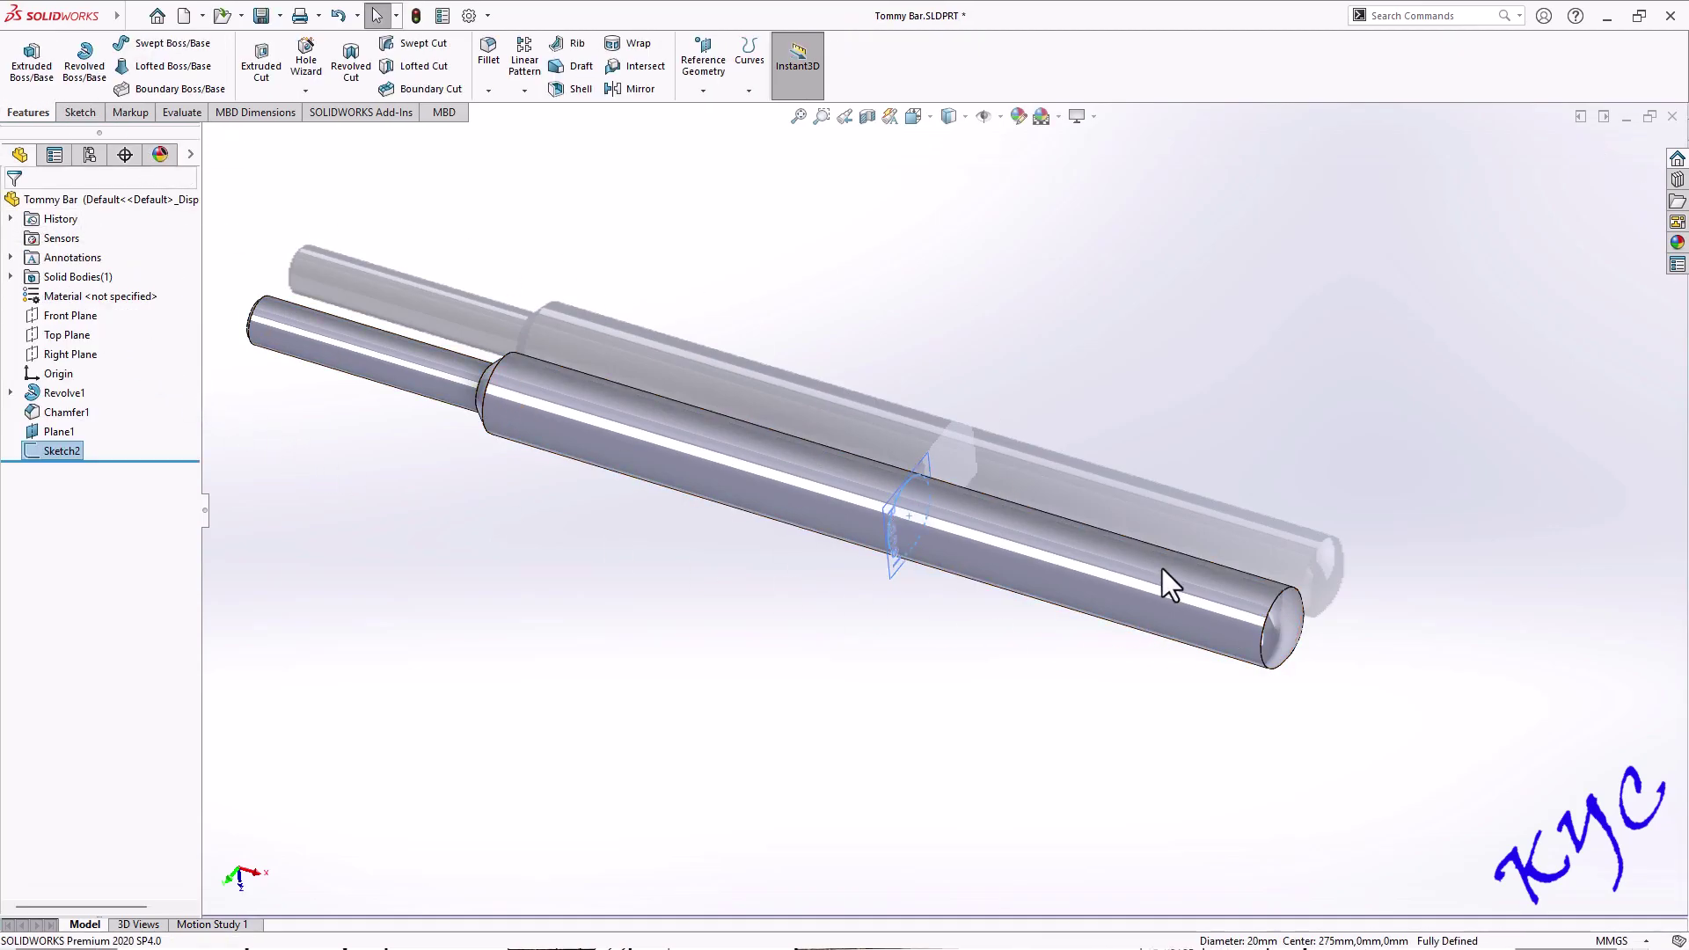
# In a new sketch on the offset plane, draw a triangle with about 3.5 mm sides, centred on the bar outline's topmost point and pointing inward
pyautogui.scroll(-5, 1161, 572)
pyautogui.scroll(2, 1144, 501)
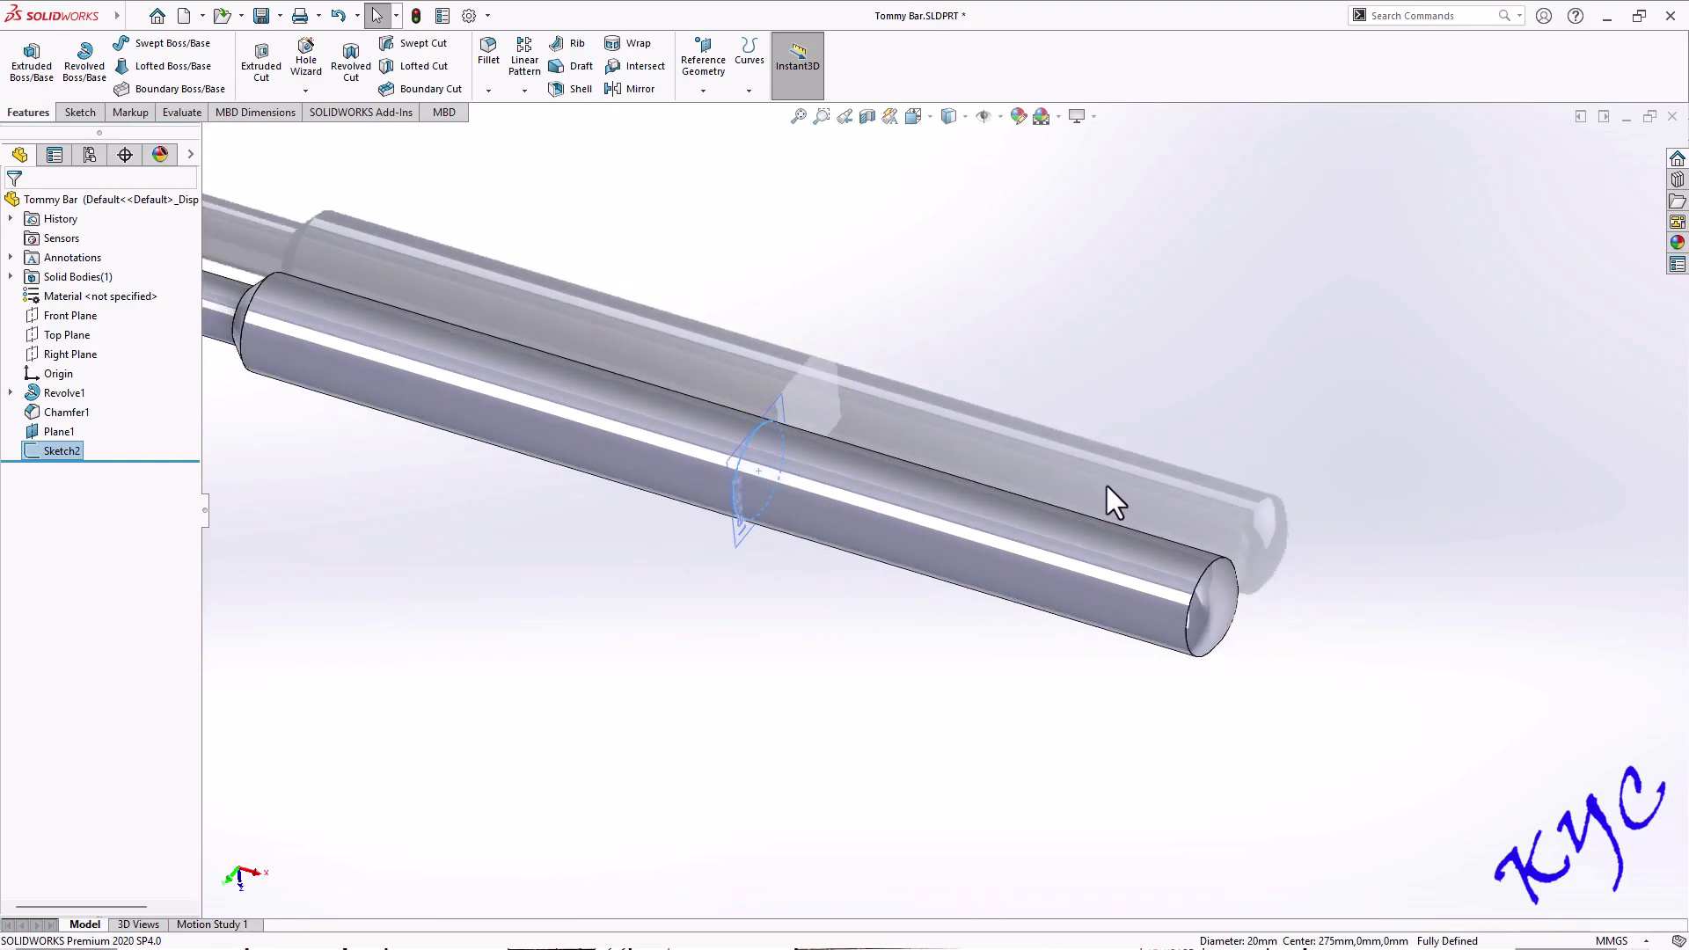
pyautogui.hotkey('ctrl', '1')
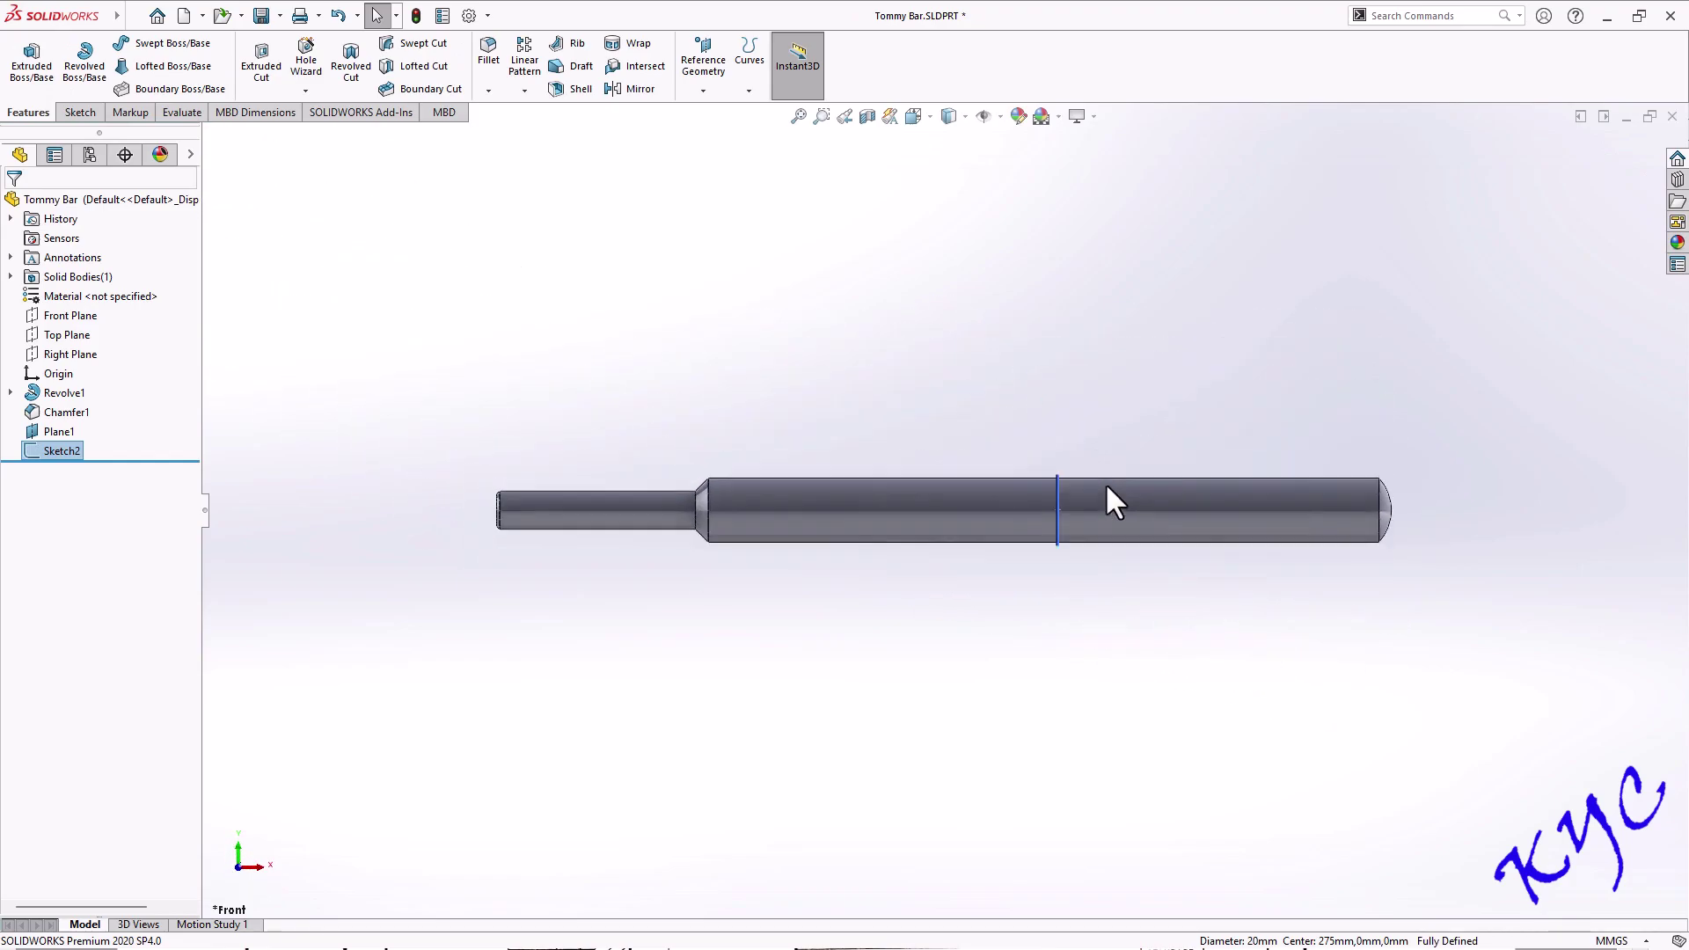
pyautogui.hotkey('ctrl', '5')
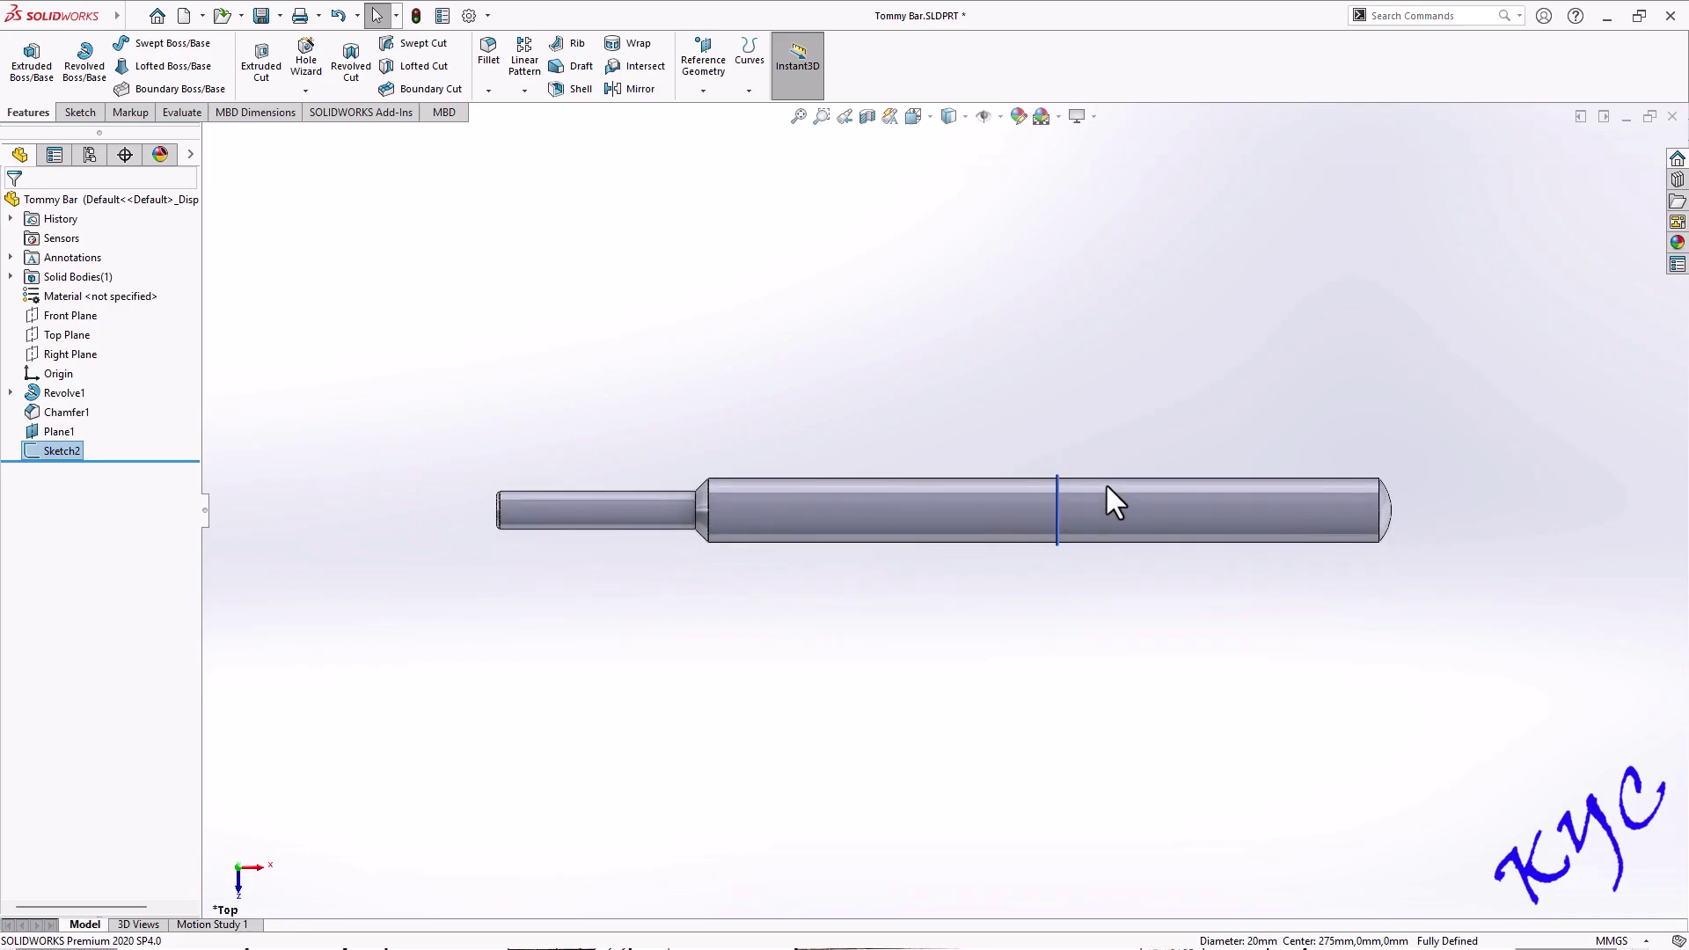
pyautogui.hotkey('ctrl', '4')
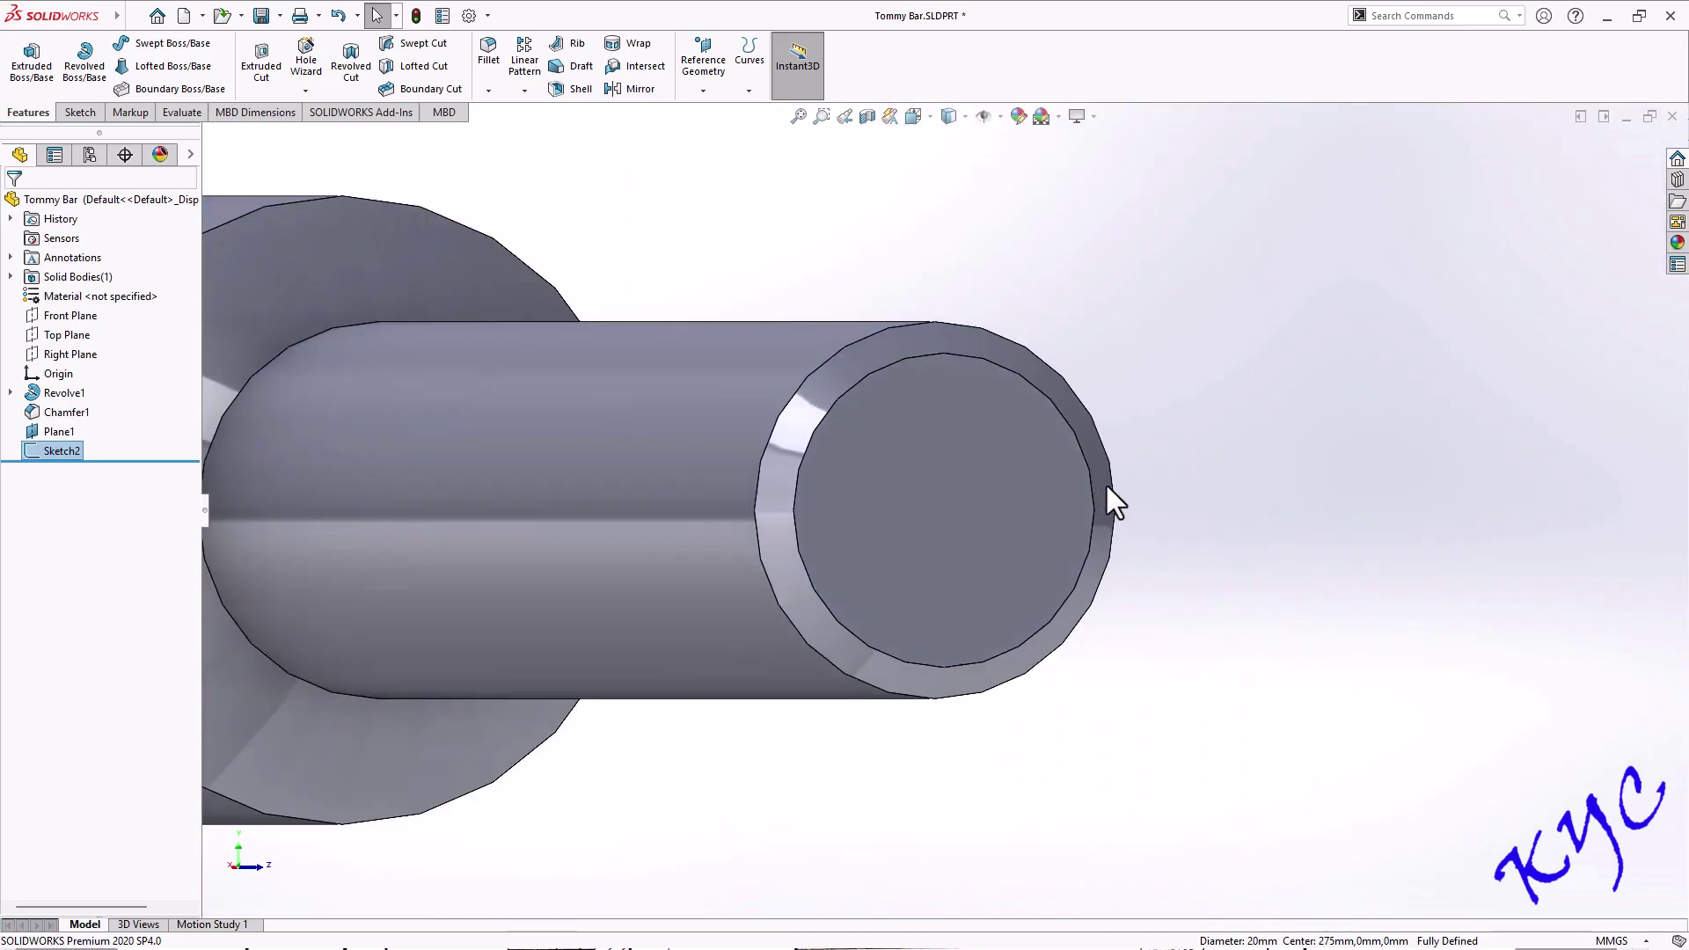
pyautogui.press('f')
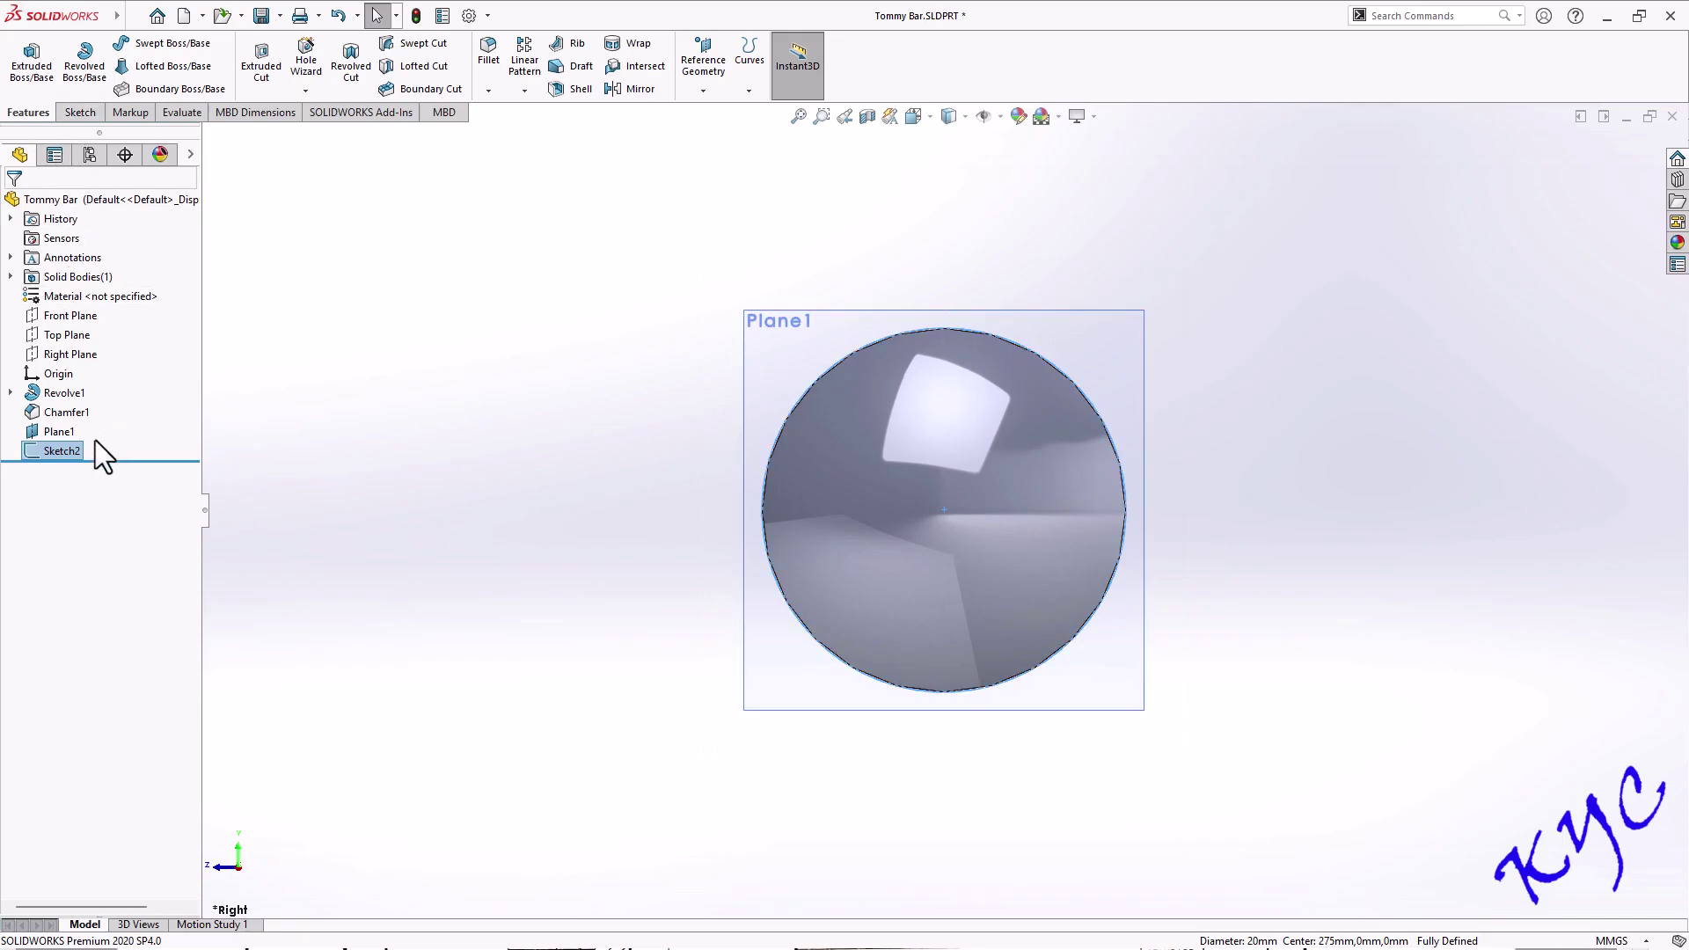
pyautogui.rightClick(49, 431)
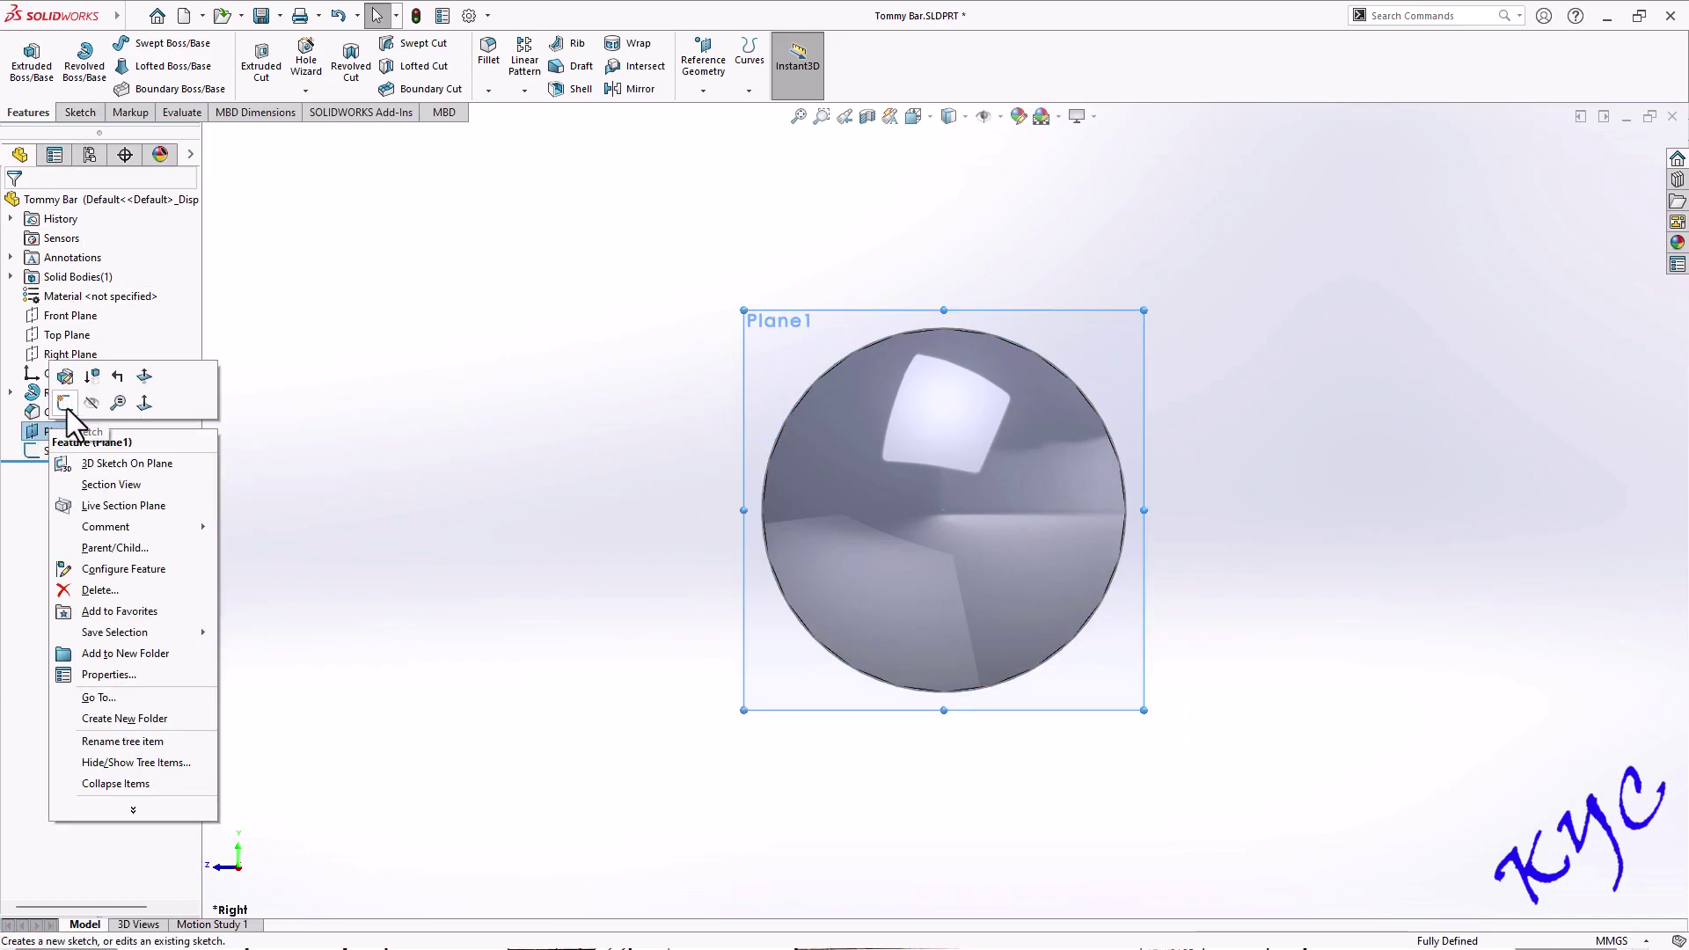
pyautogui.click(65, 404)
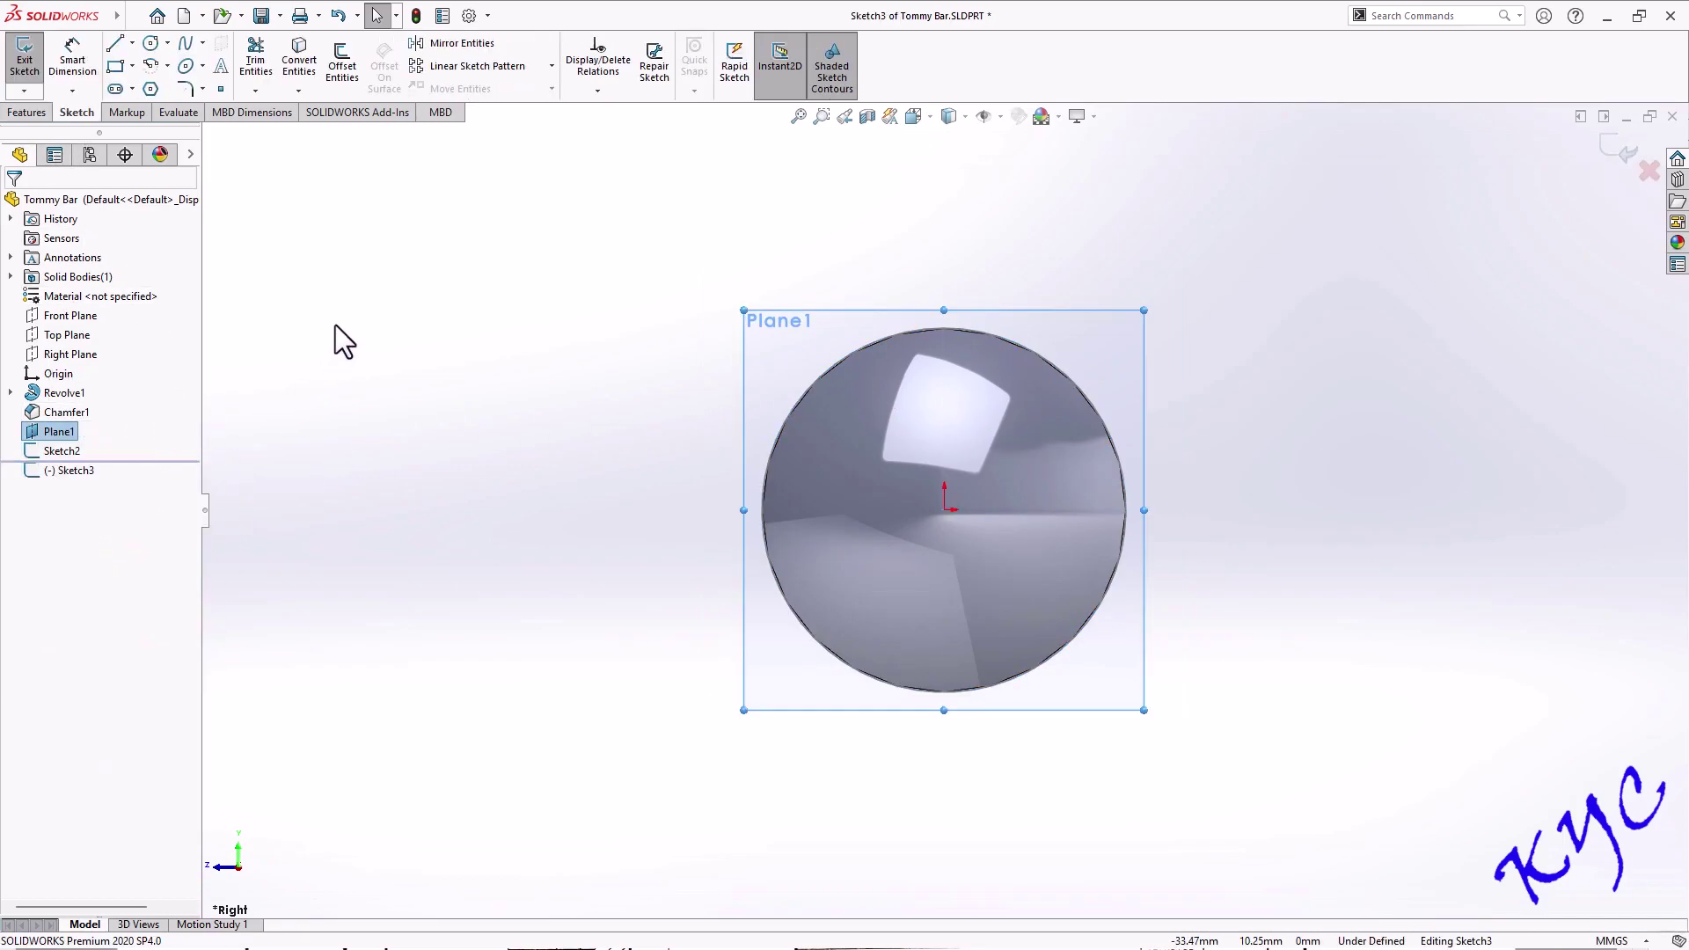
pyautogui.click(150, 89)
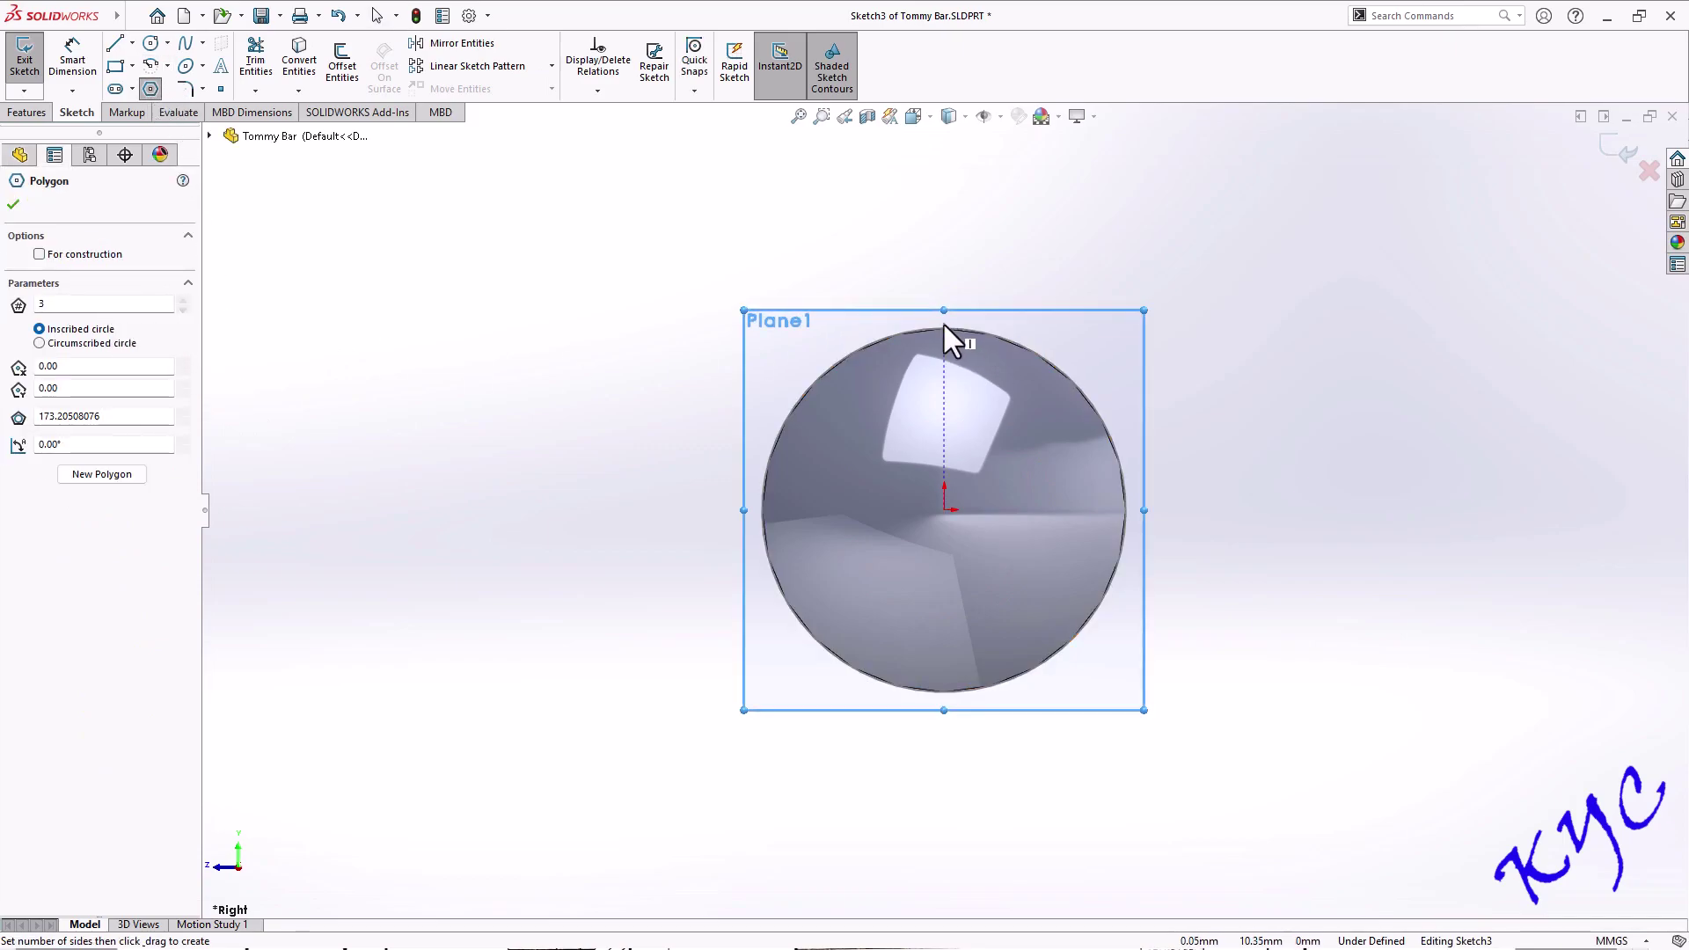
pyautogui.click(946, 331)
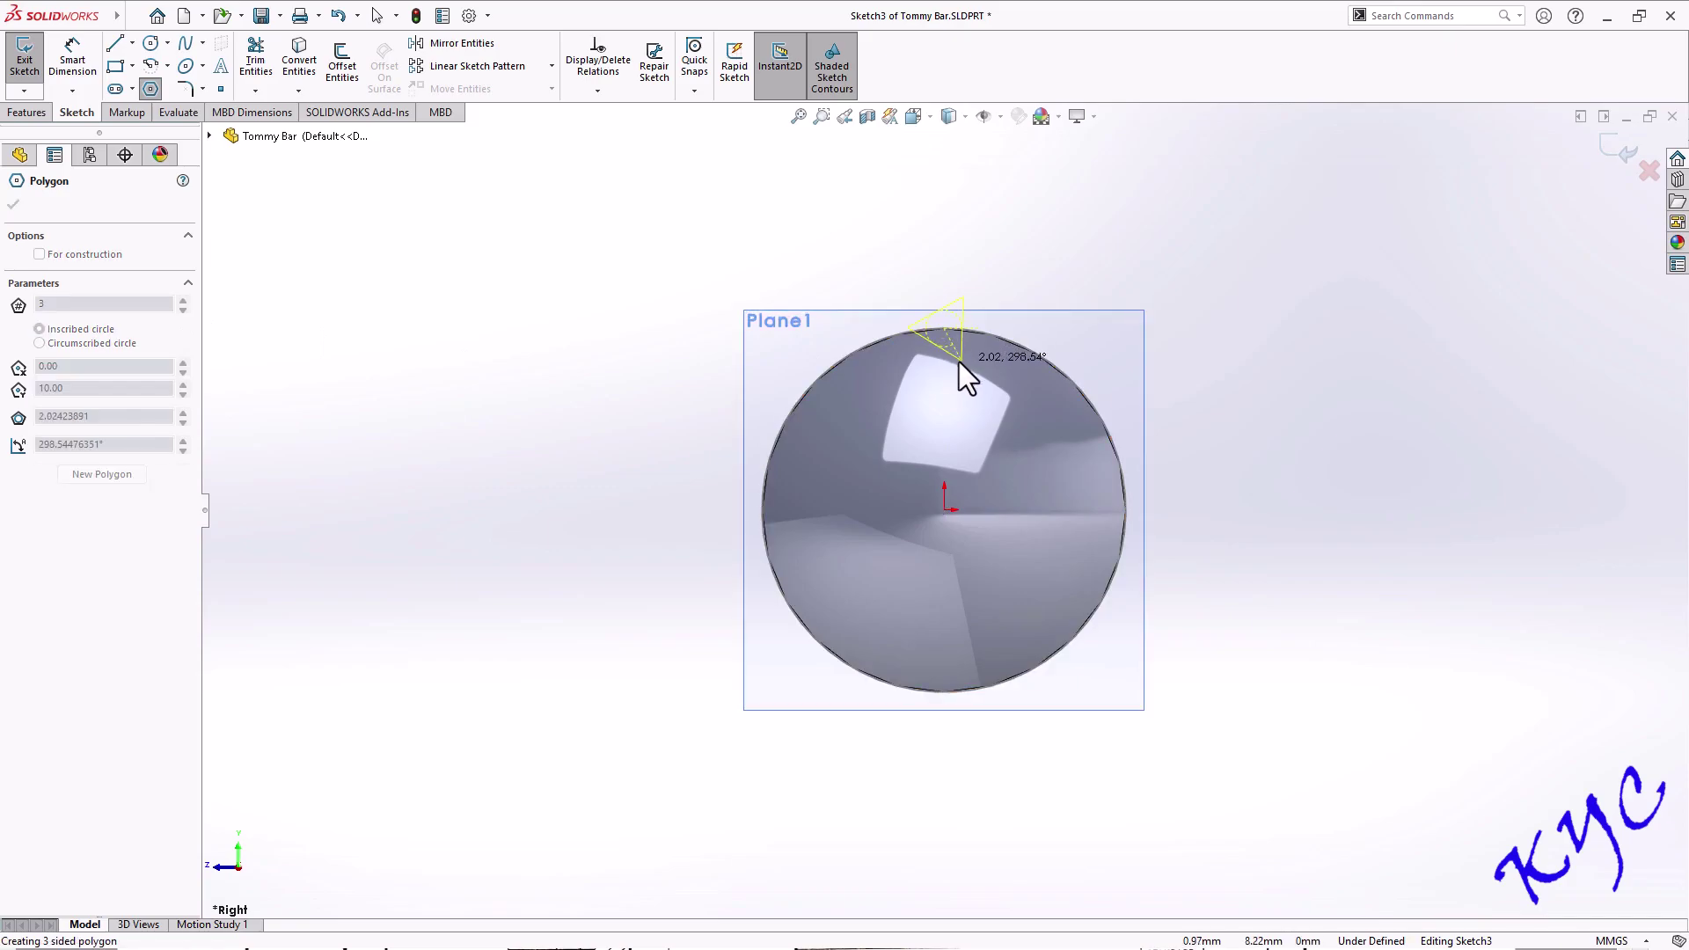
pyautogui.click(945, 365)
pyautogui.scroll(-5, 987, 331)
pyautogui.press('Escape')
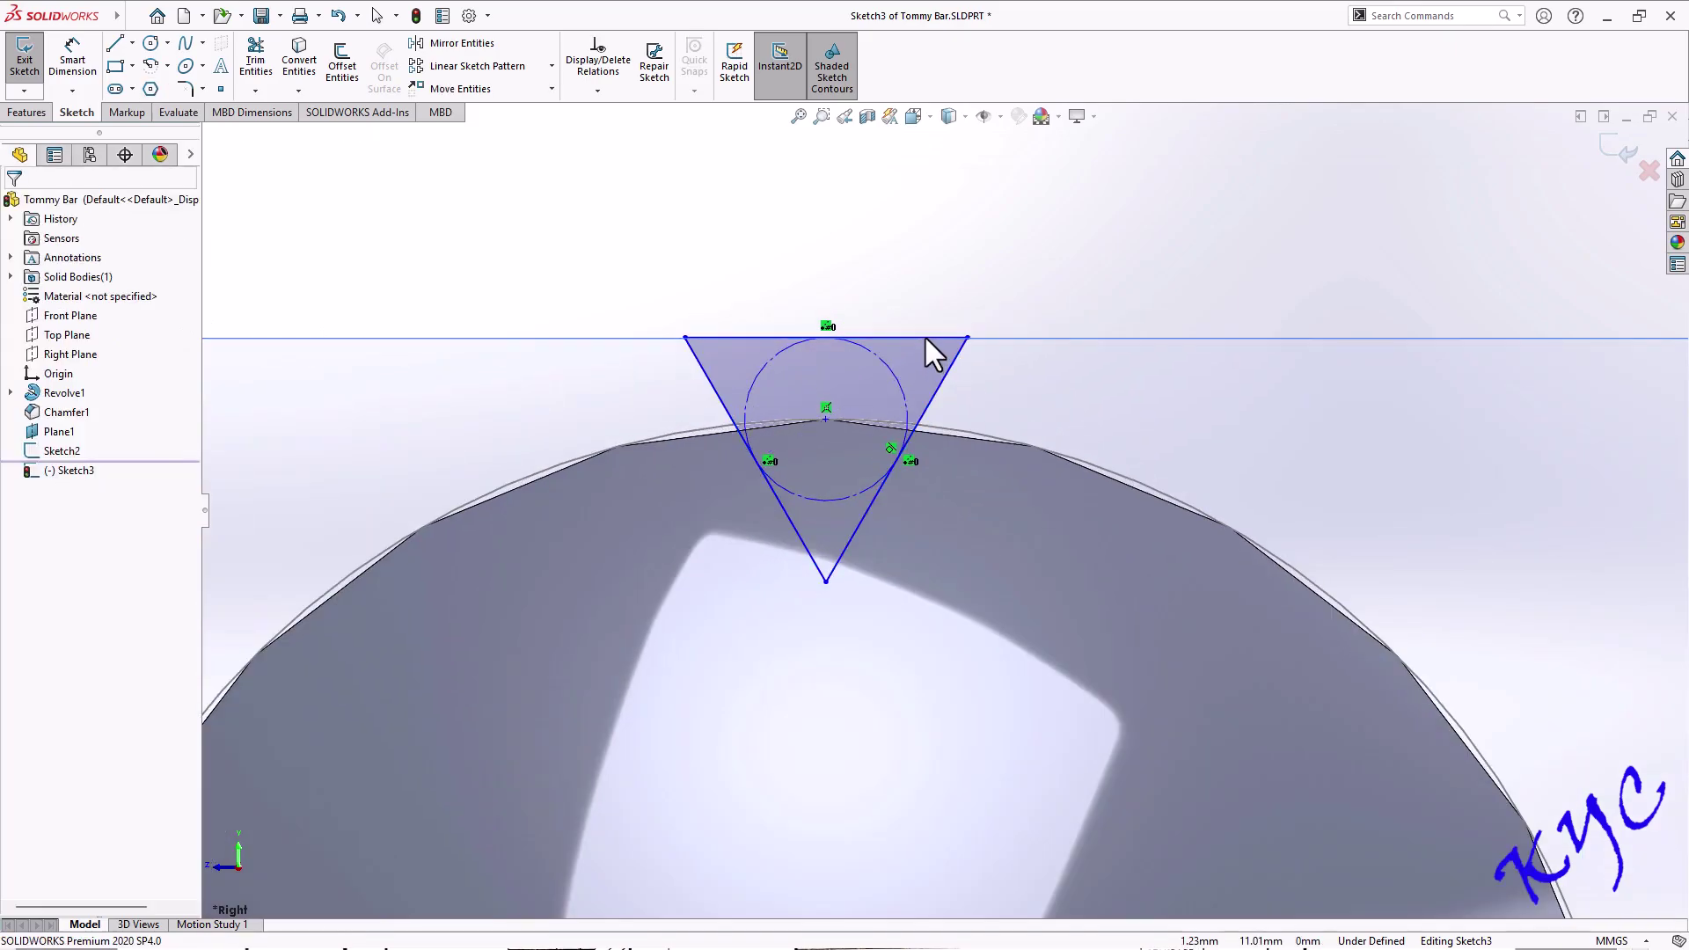
# Make the triangle's upper edge horizontal and dimension its length to 2 mm
pyautogui.click(924, 337)
pyautogui.click(18, 390)
pyautogui.click(78, 81)
pyautogui.click(906, 338)
pyautogui.click(877, 285)
pyautogui.write('2')
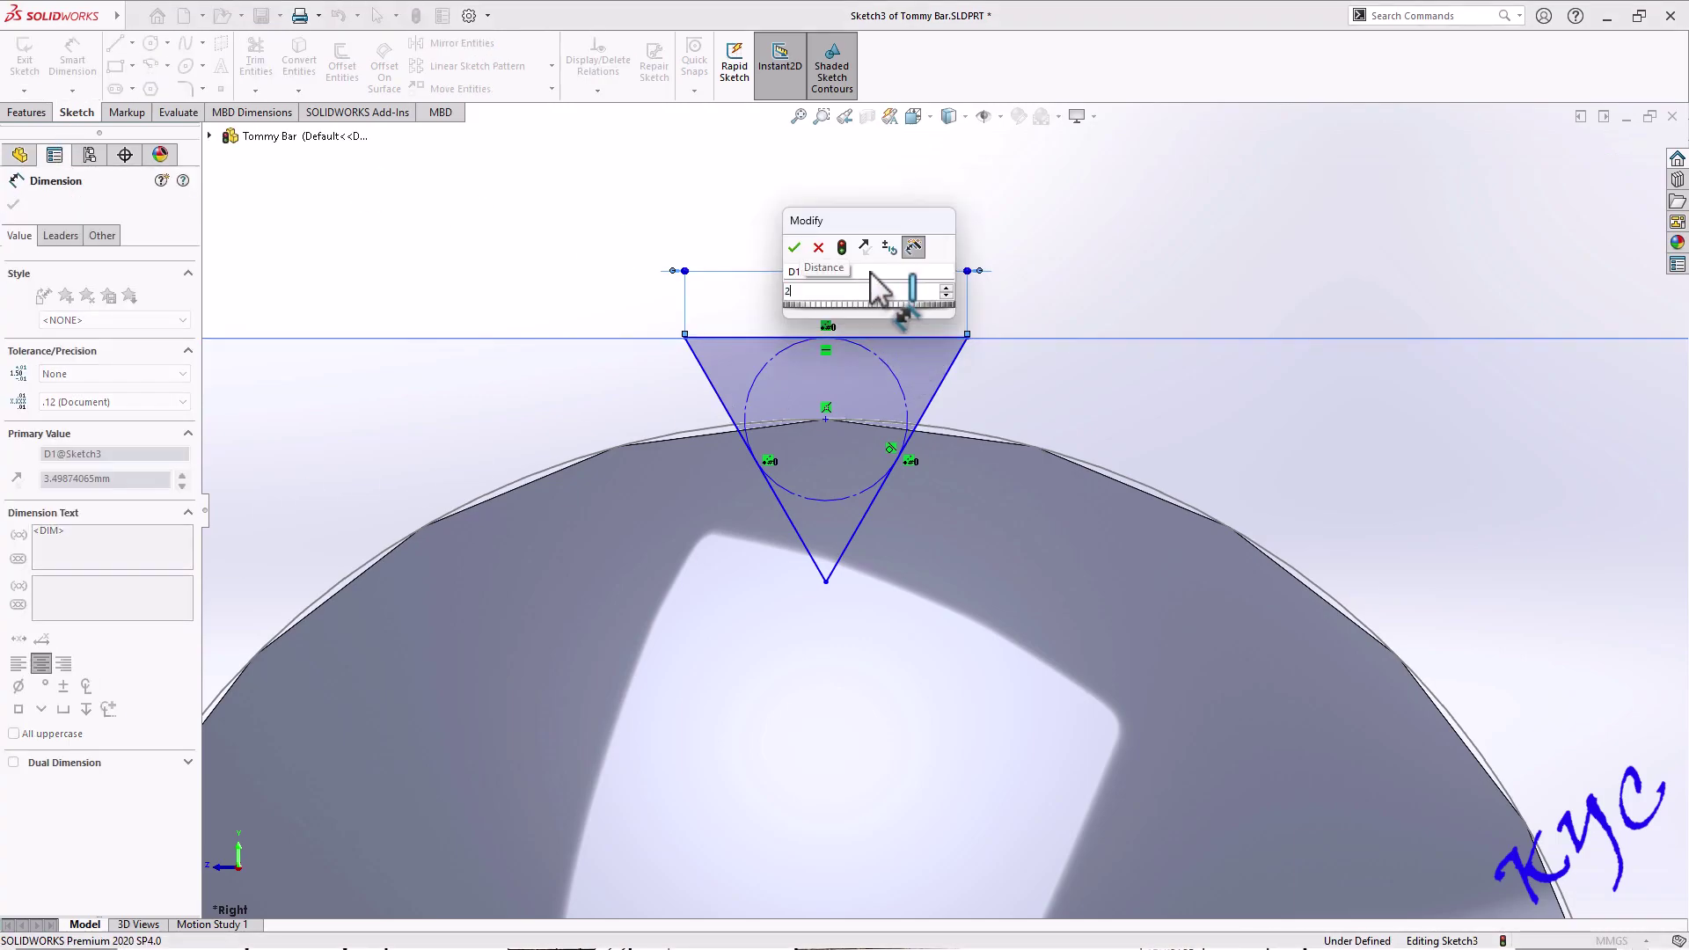
pyautogui.press('Return')
pyautogui.press('Escape')
# Align the triangle's centre point vertically with the origin and close the sketch
pyautogui.click(827, 419)
pyautogui.scroll(5, 912, 547)
pyautogui.keyDown('ctrl'); pyautogui.click(897, 802); pyautogui.keyUp('ctrl')
pyautogui.click(18, 509)
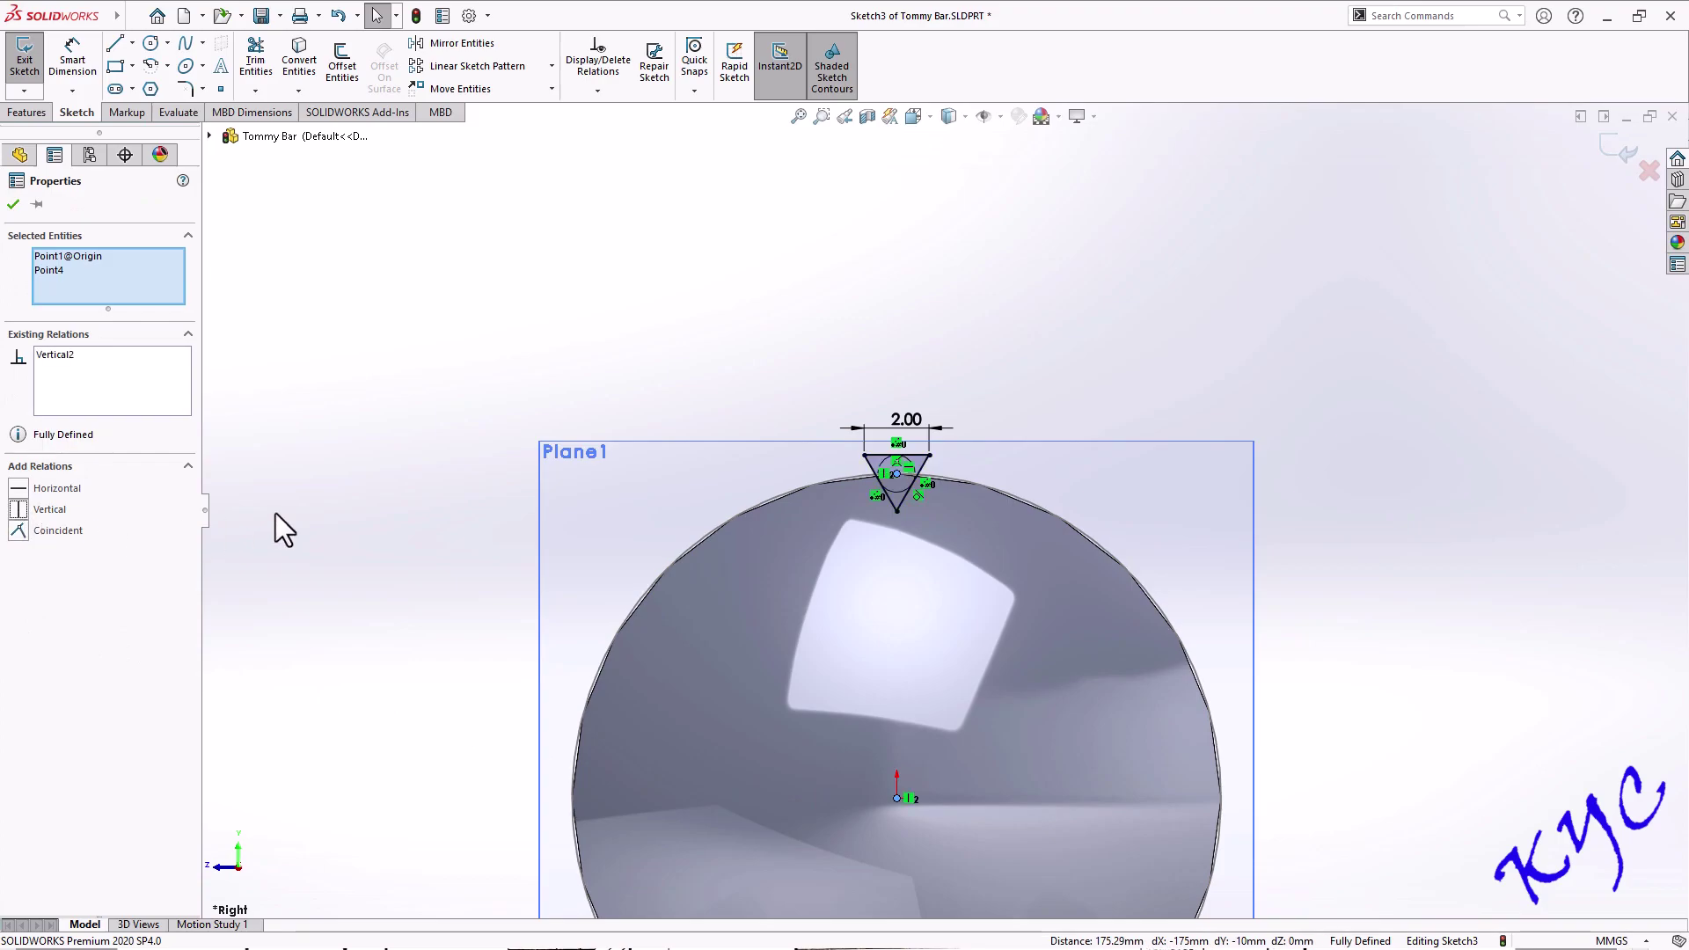
pyautogui.click(1055, 347)
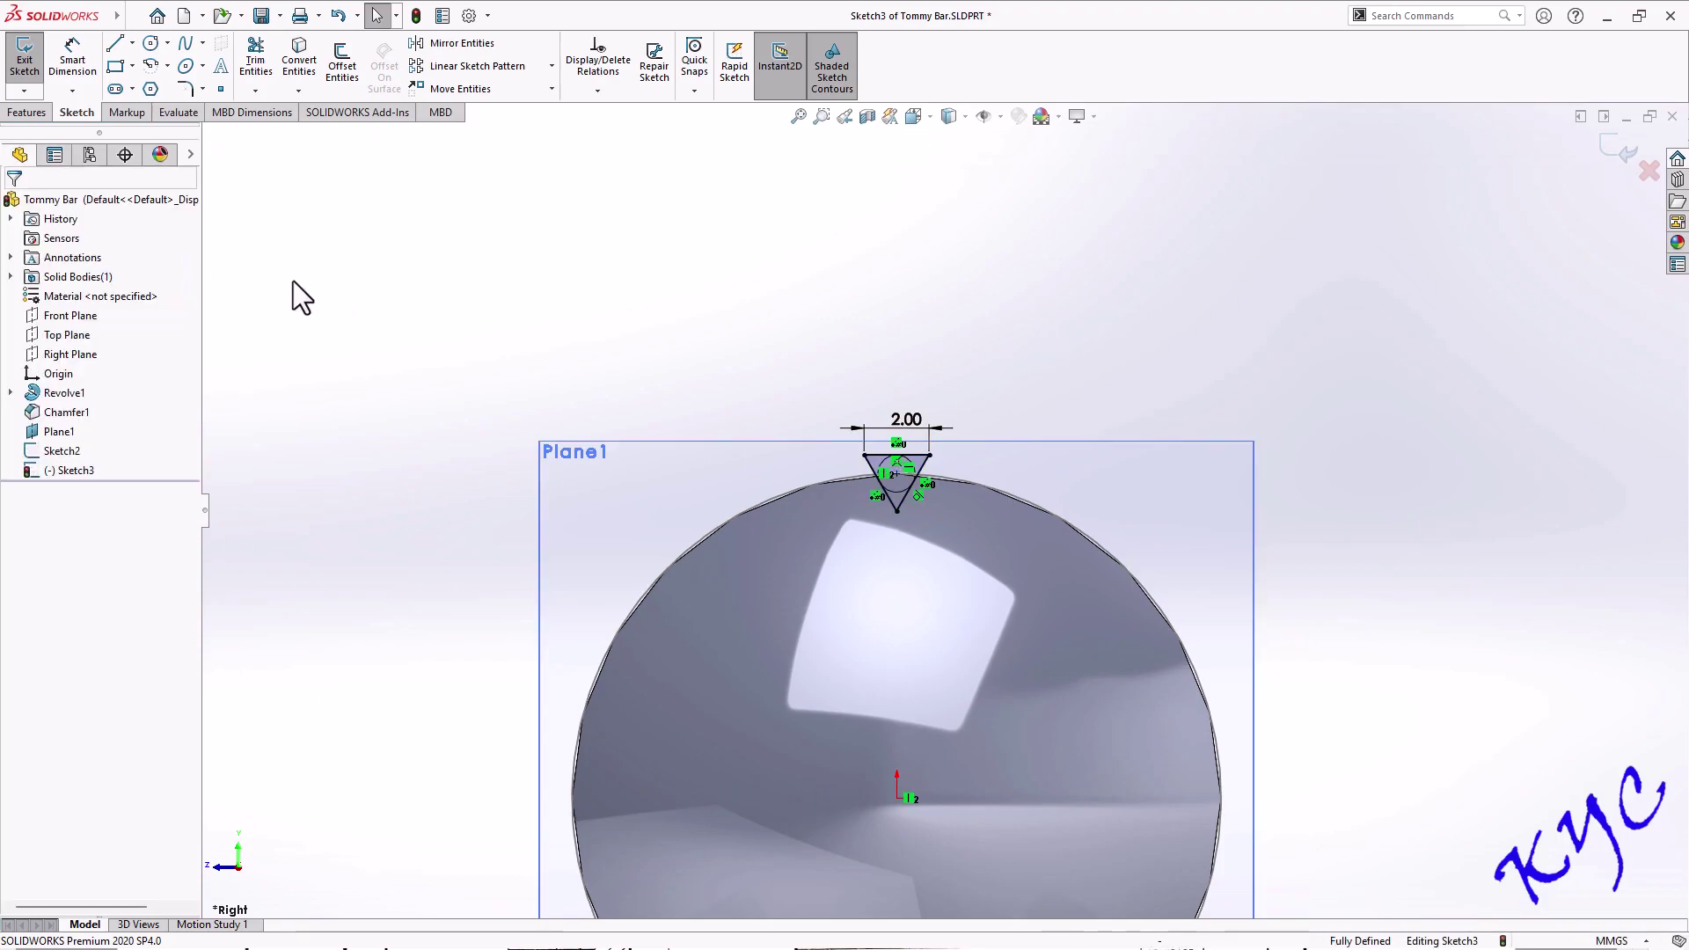
pyautogui.click(24, 66)
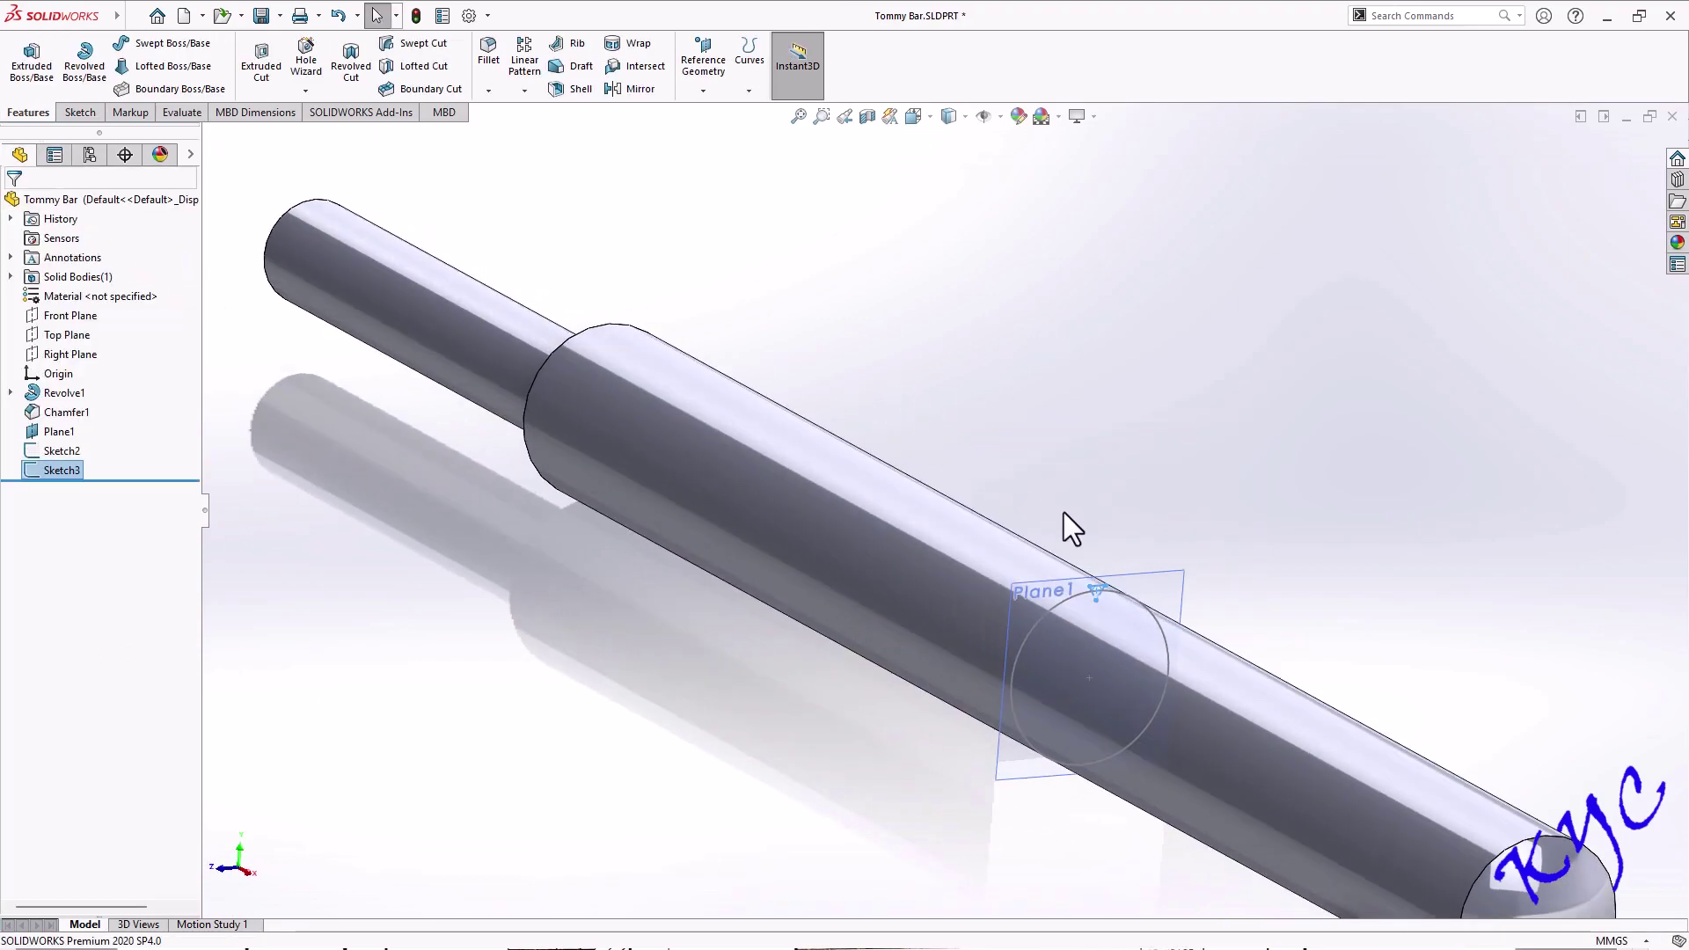
# Start a helix from the circle sketch on the offset plane, defined by height and pitch, with a height of 100 mm
pyautogui.scroll(5, 1109, 572)
pyautogui.scroll(-6, 1214, 607)
pyautogui.scroll(-2, 1214, 539)
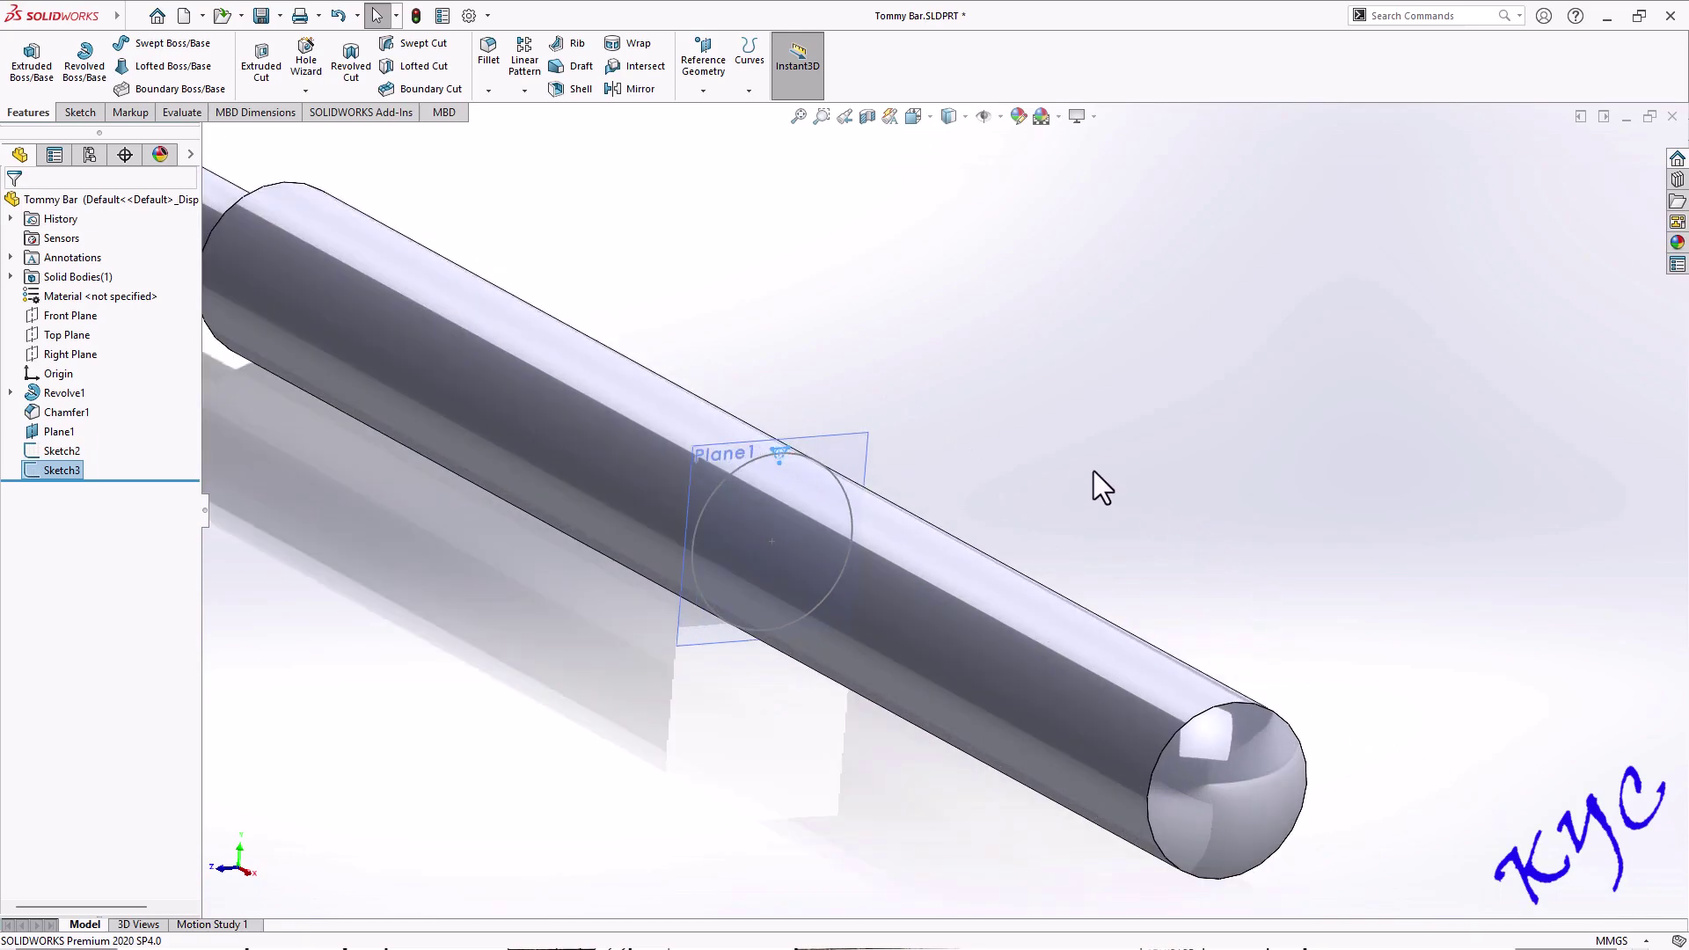
pyautogui.click(1094, 473)
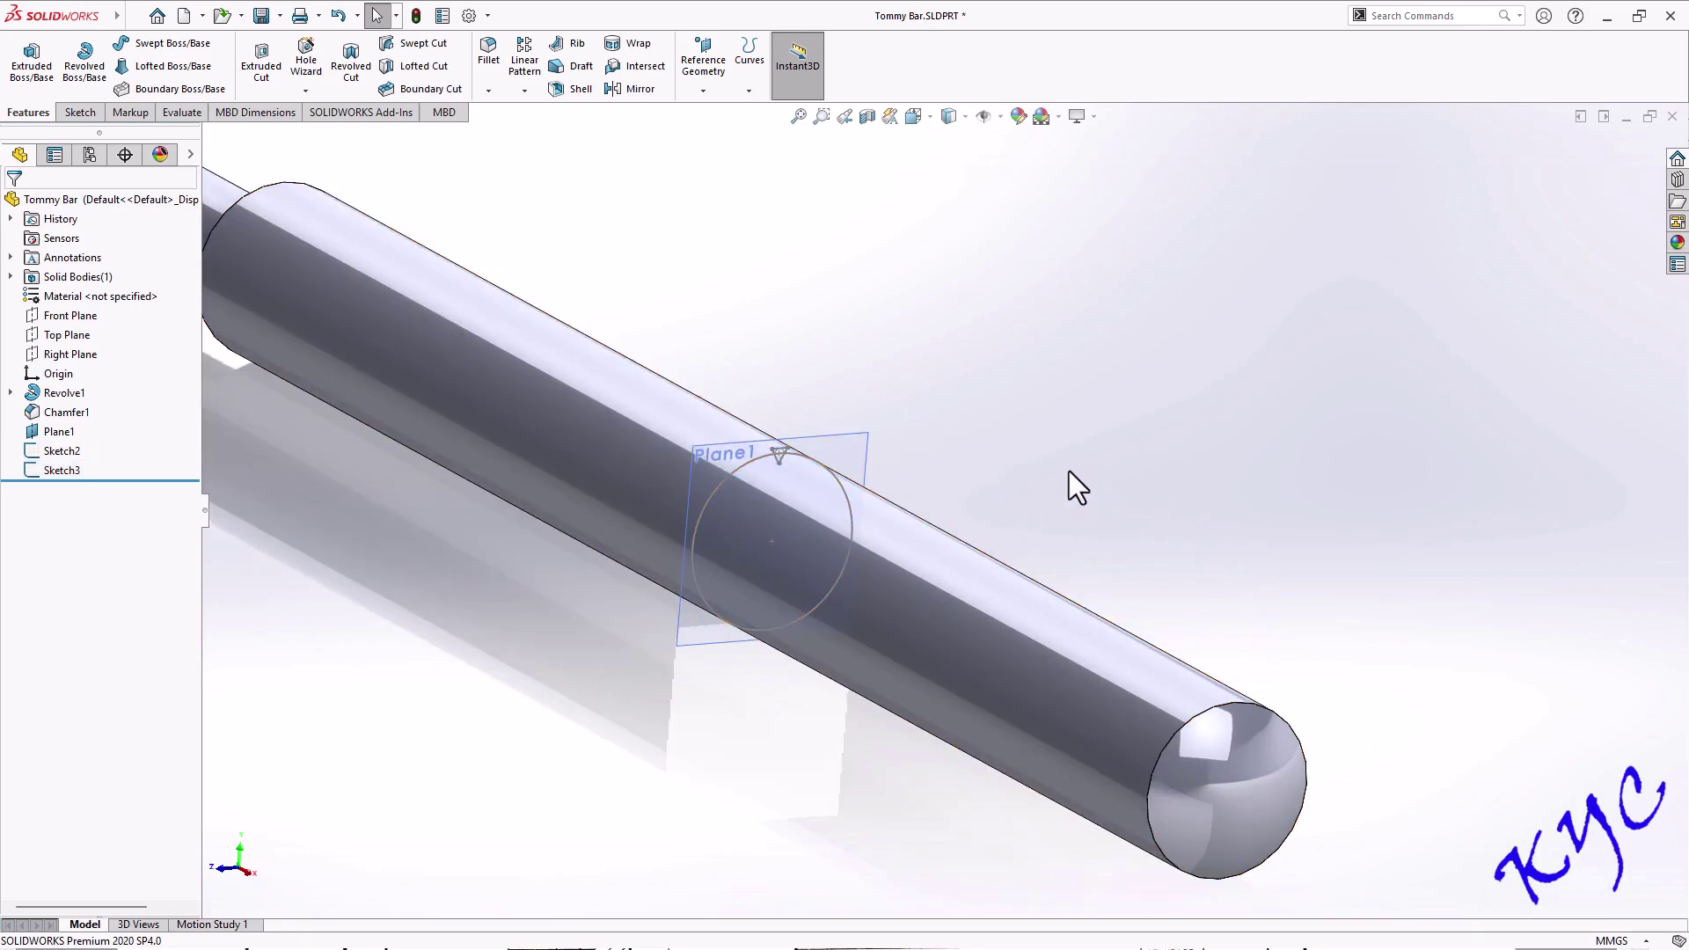
pyautogui.scroll(3, 1107, 545)
pyautogui.scroll(-3, 1105, 546)
pyautogui.click(76, 452)
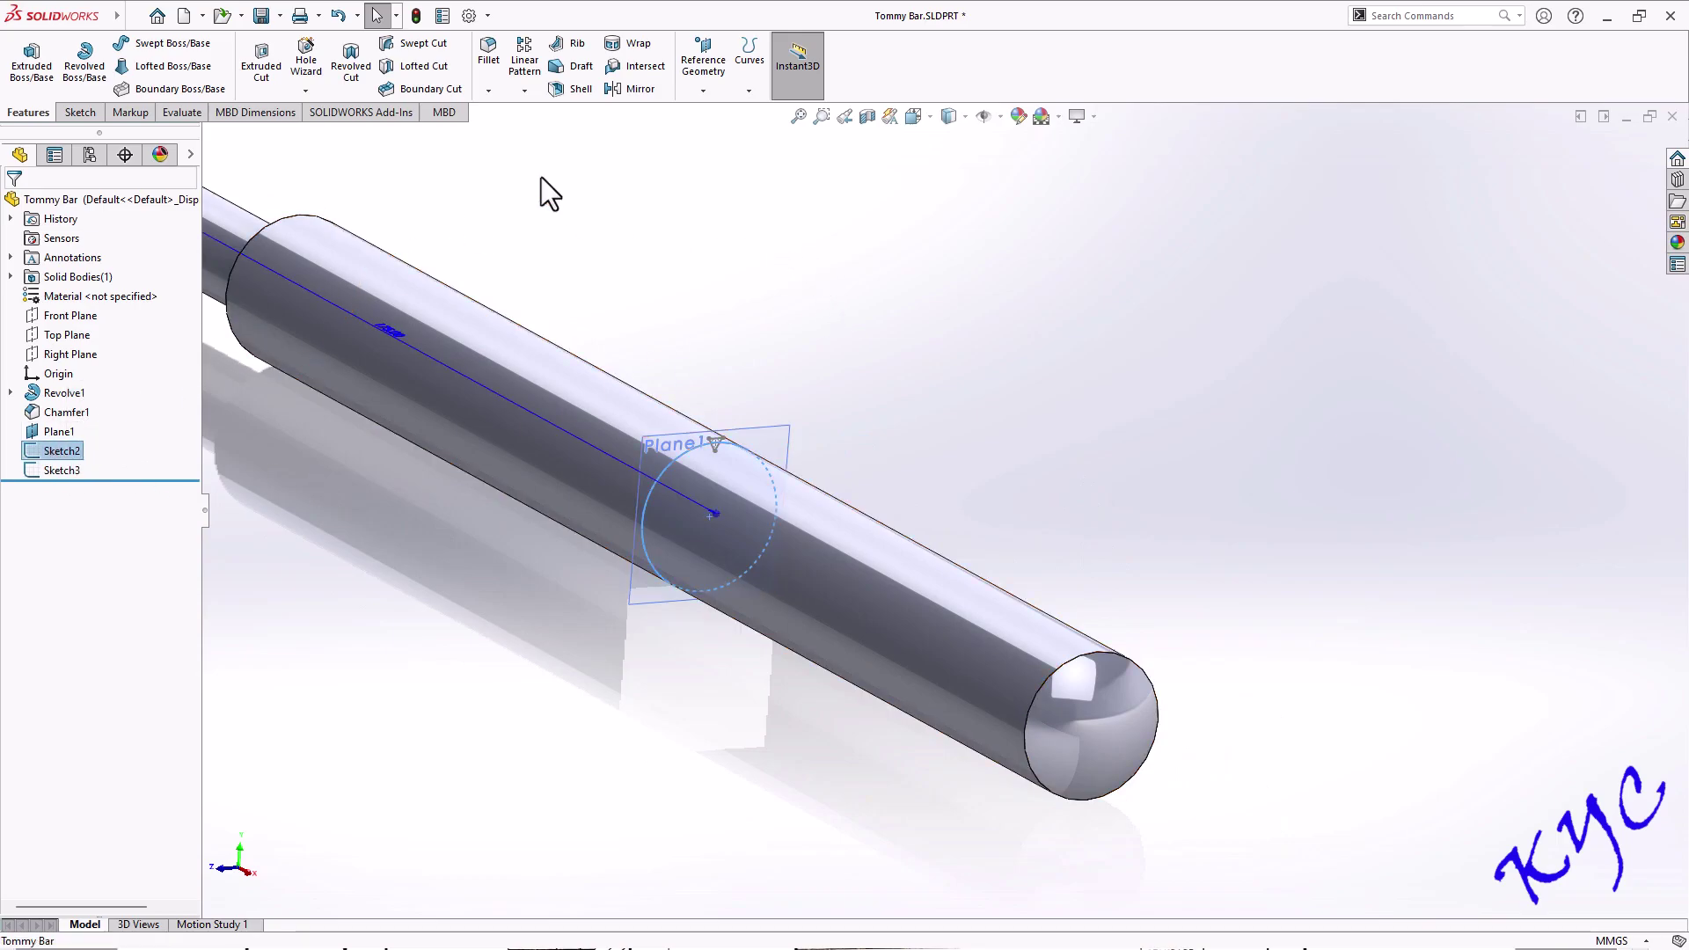
pyautogui.click(750, 90)
pyautogui.click(786, 221)
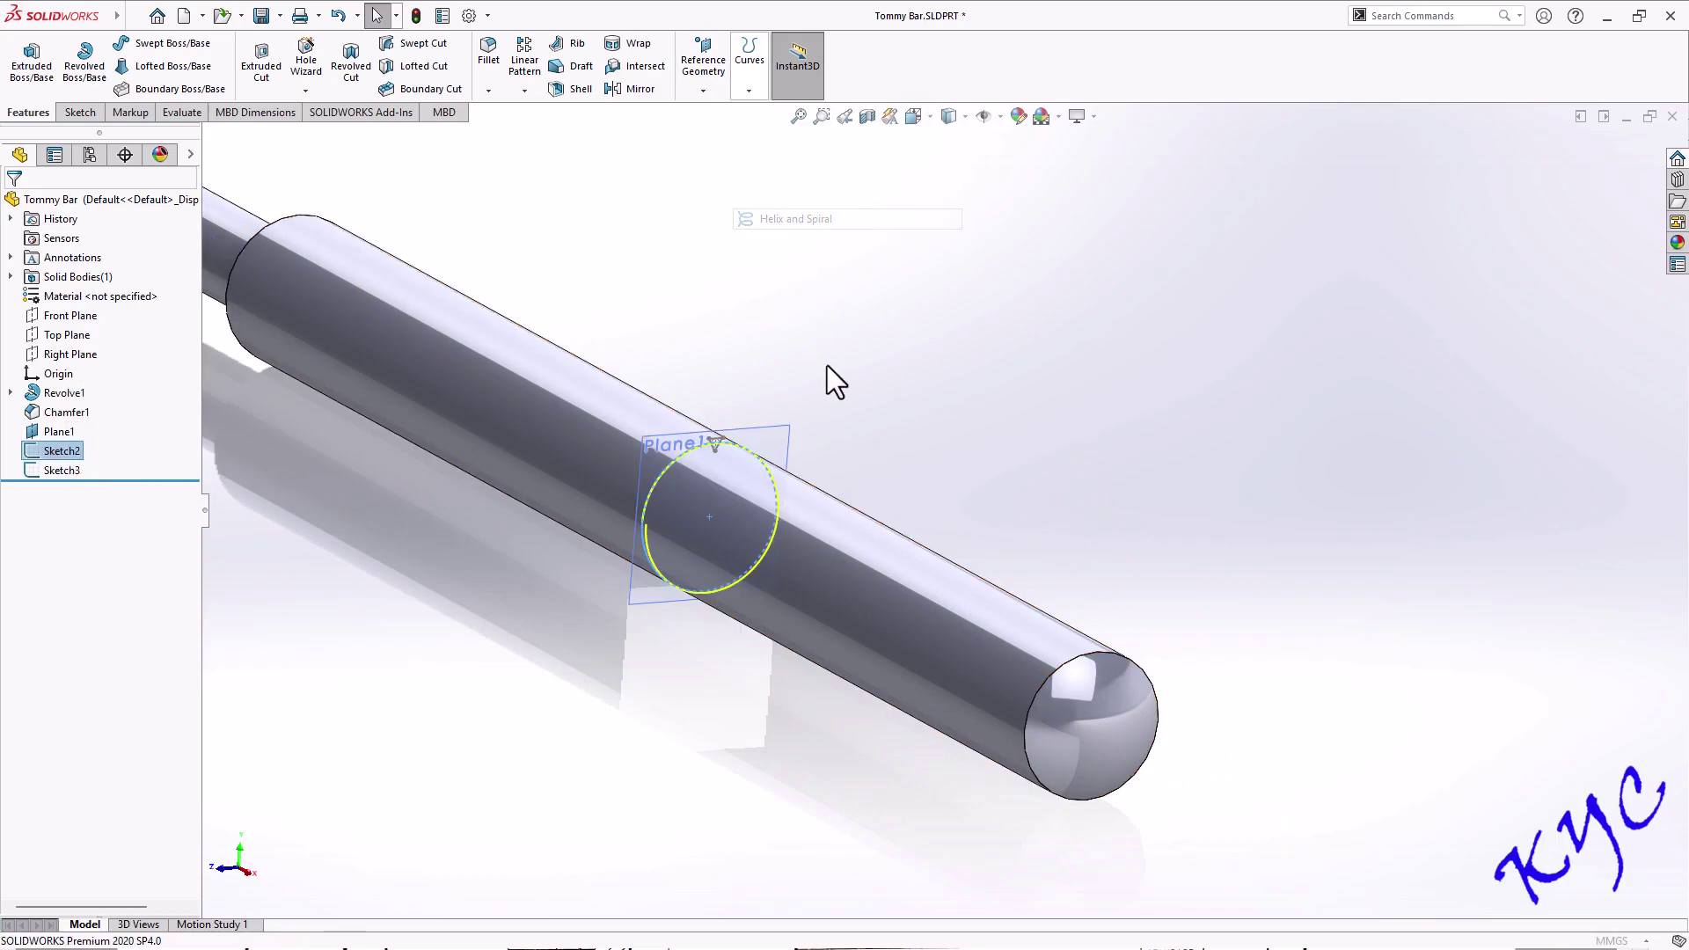
pyautogui.scroll(3, 950, 479)
pyautogui.scroll(-2, 1043, 530)
pyautogui.scroll(2, 1038, 528)
pyautogui.scroll(1, 1008, 519)
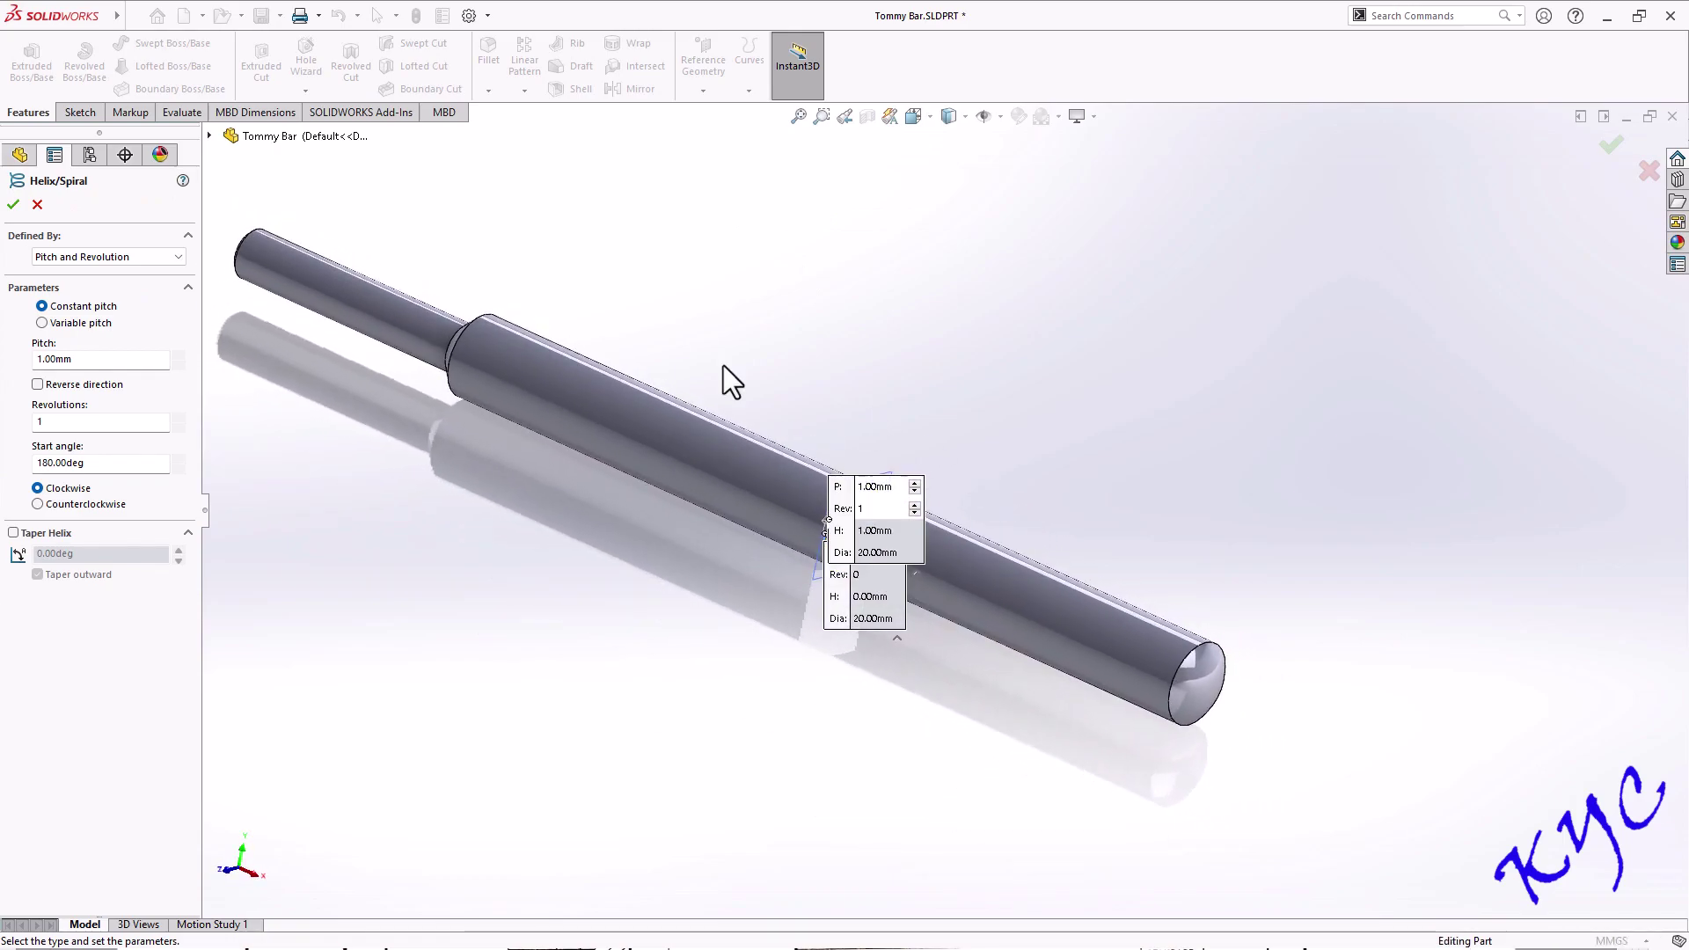
pyautogui.click(127, 257)
pyautogui.click(106, 297)
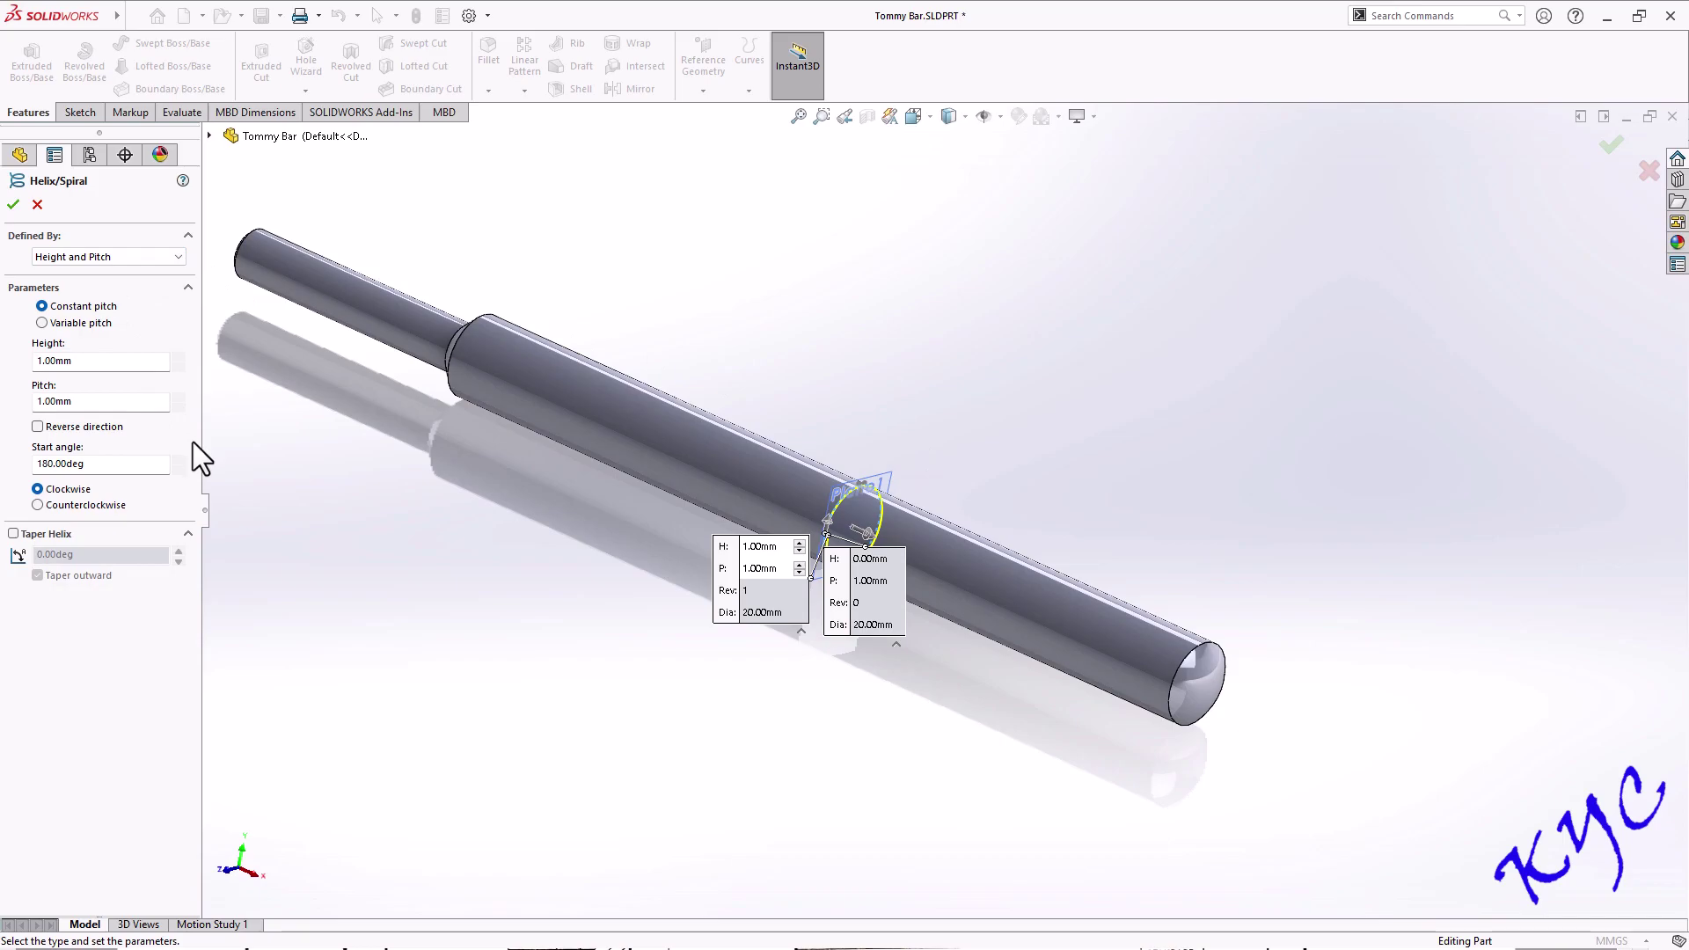
pyautogui.moveTo(96, 362); pyautogui.dragTo(7, 362)
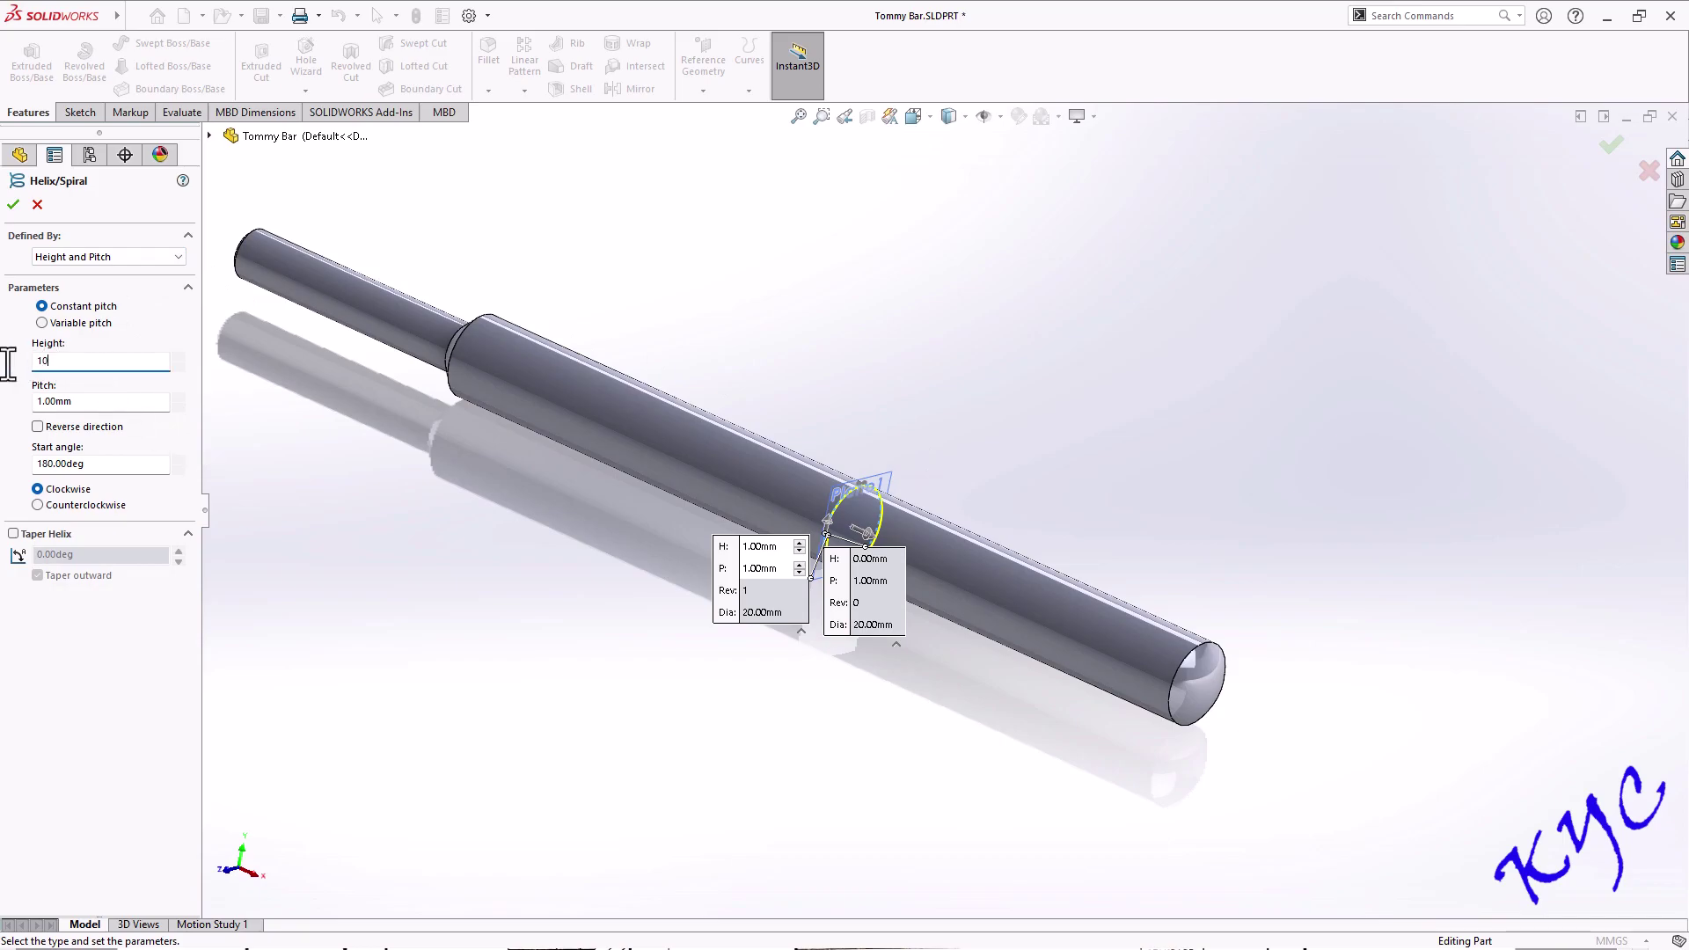
pyautogui.press('Return')
# Try helix pitches of 150 mm and 200 mm, checking the curve's preview along the bar
pyautogui.moveTo(65, 404); pyautogui.dragTo(5, 396)
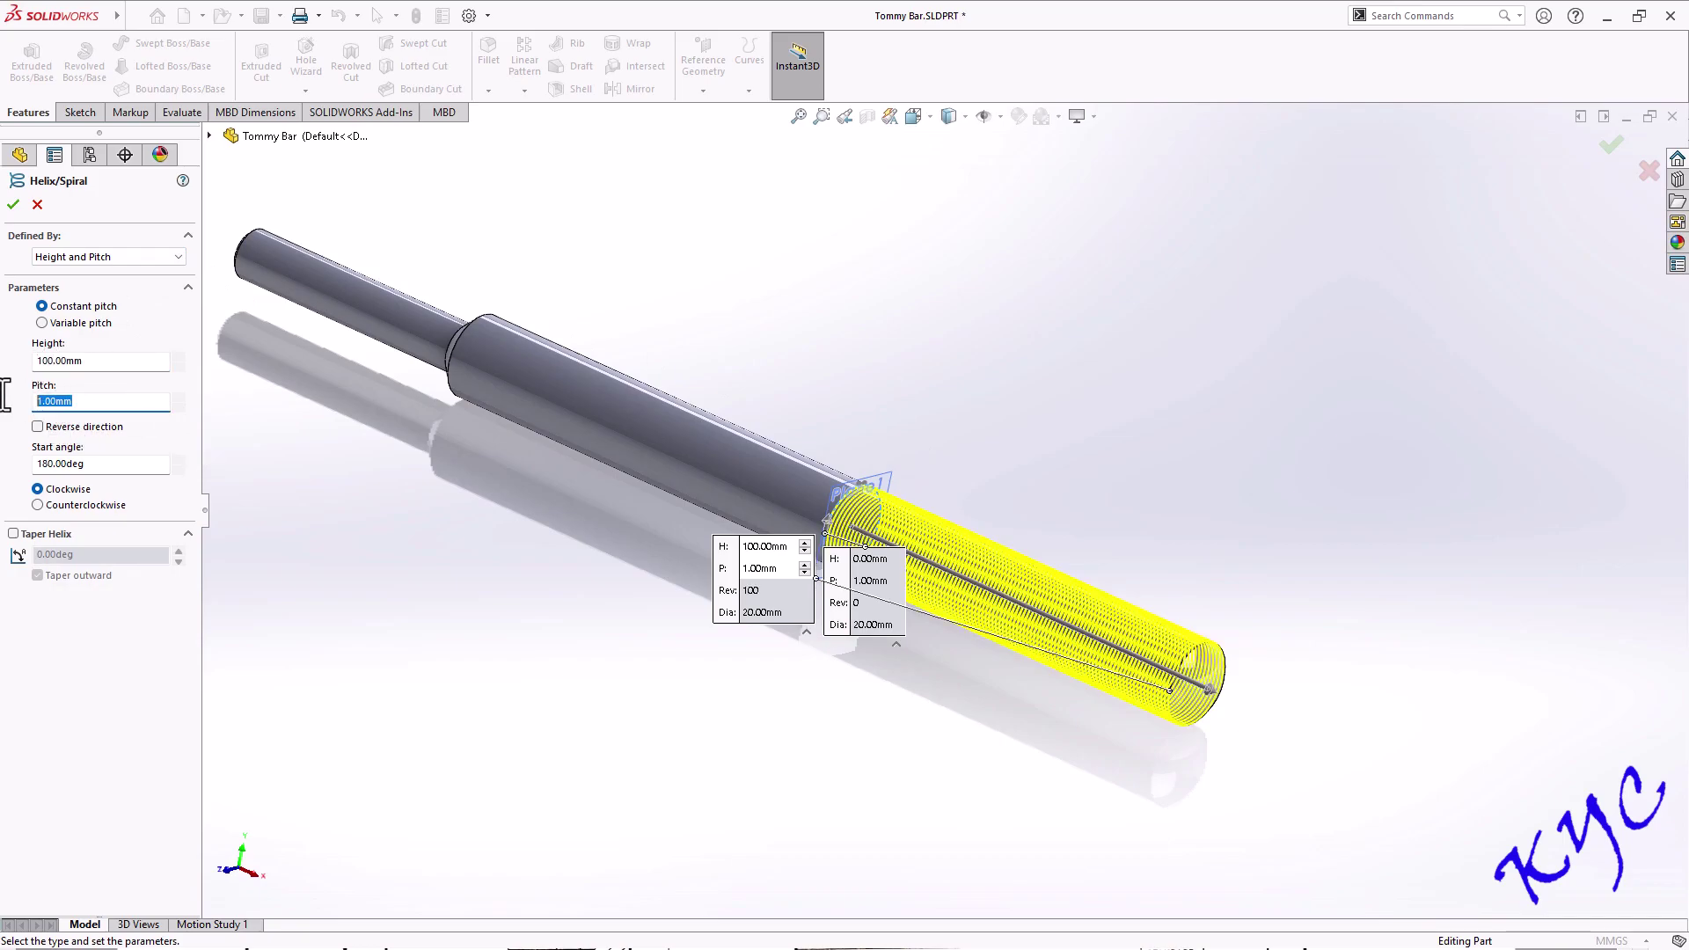
pyautogui.write('150')
pyautogui.press('Return')
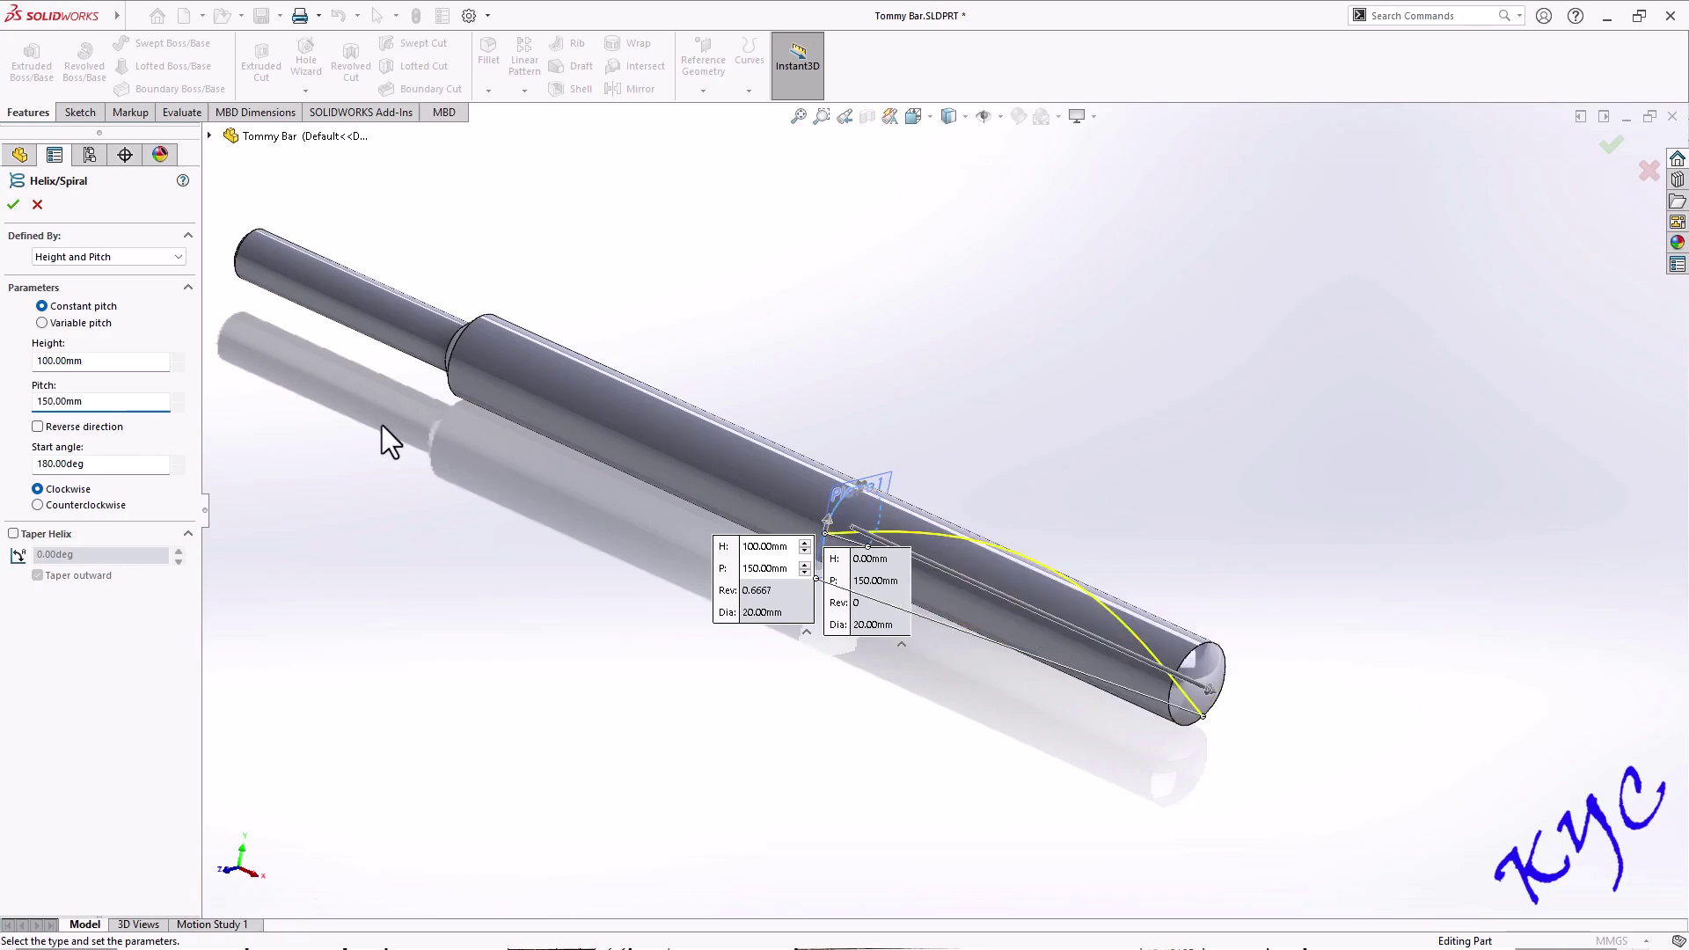
pyautogui.moveTo(826, 523); pyautogui.dragTo(1158, 709, button='middle')
pyautogui.moveTo(104, 403); pyautogui.dragTo(31, 408)
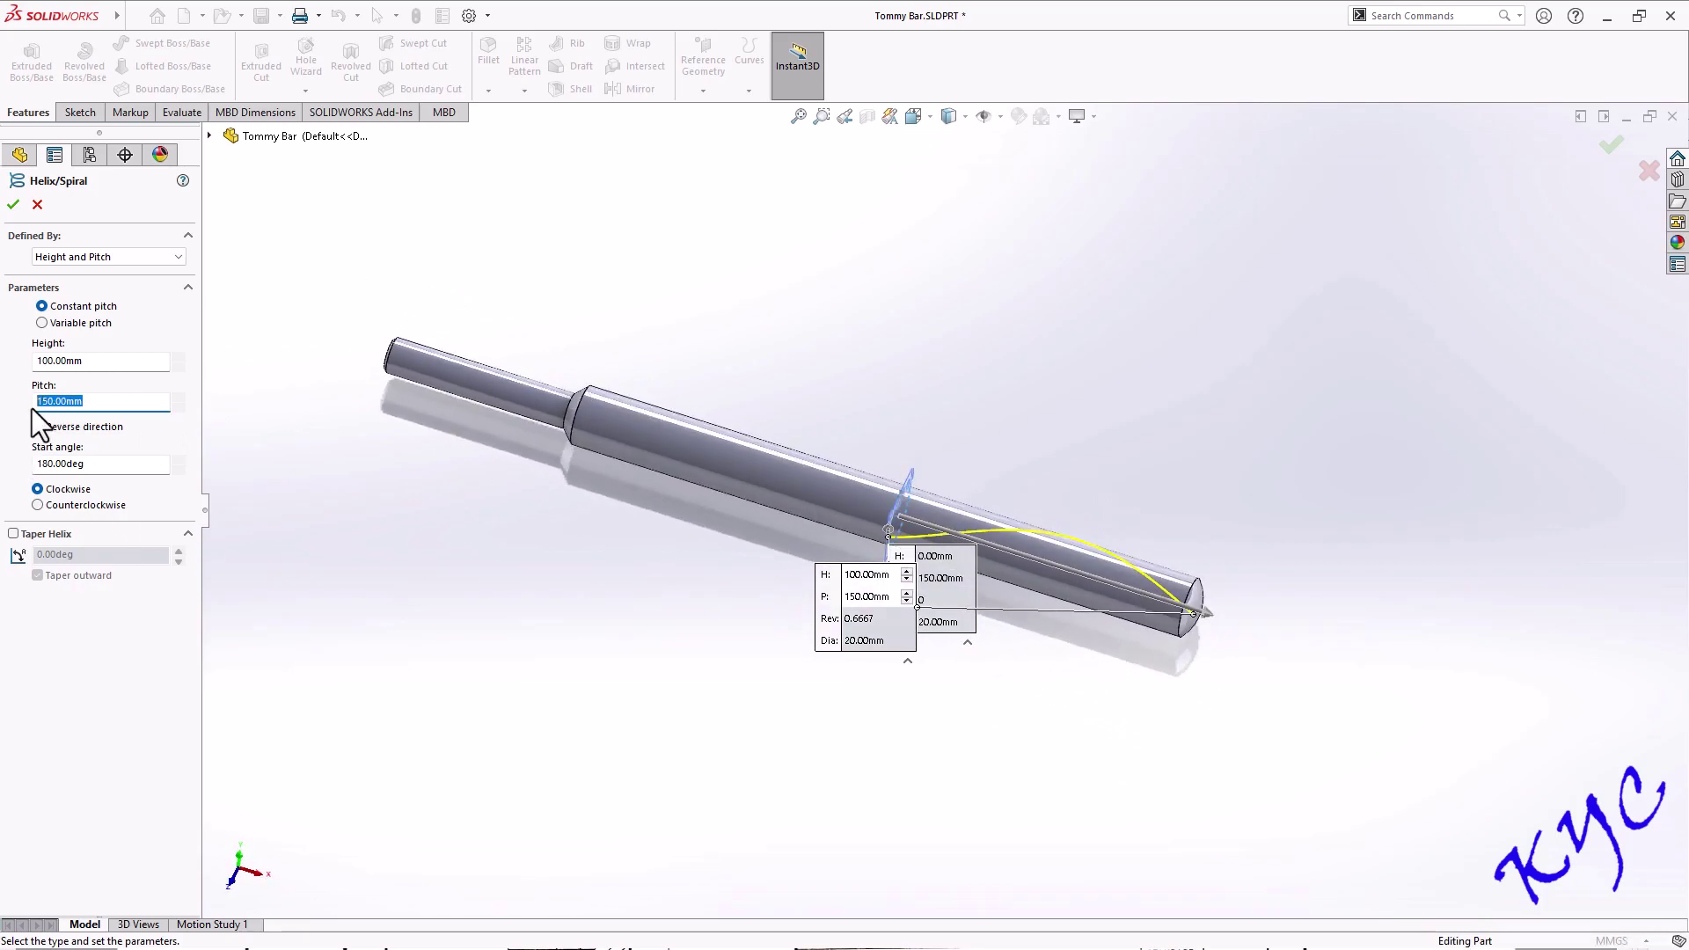
pyautogui.write('200')
pyautogui.press('Return')
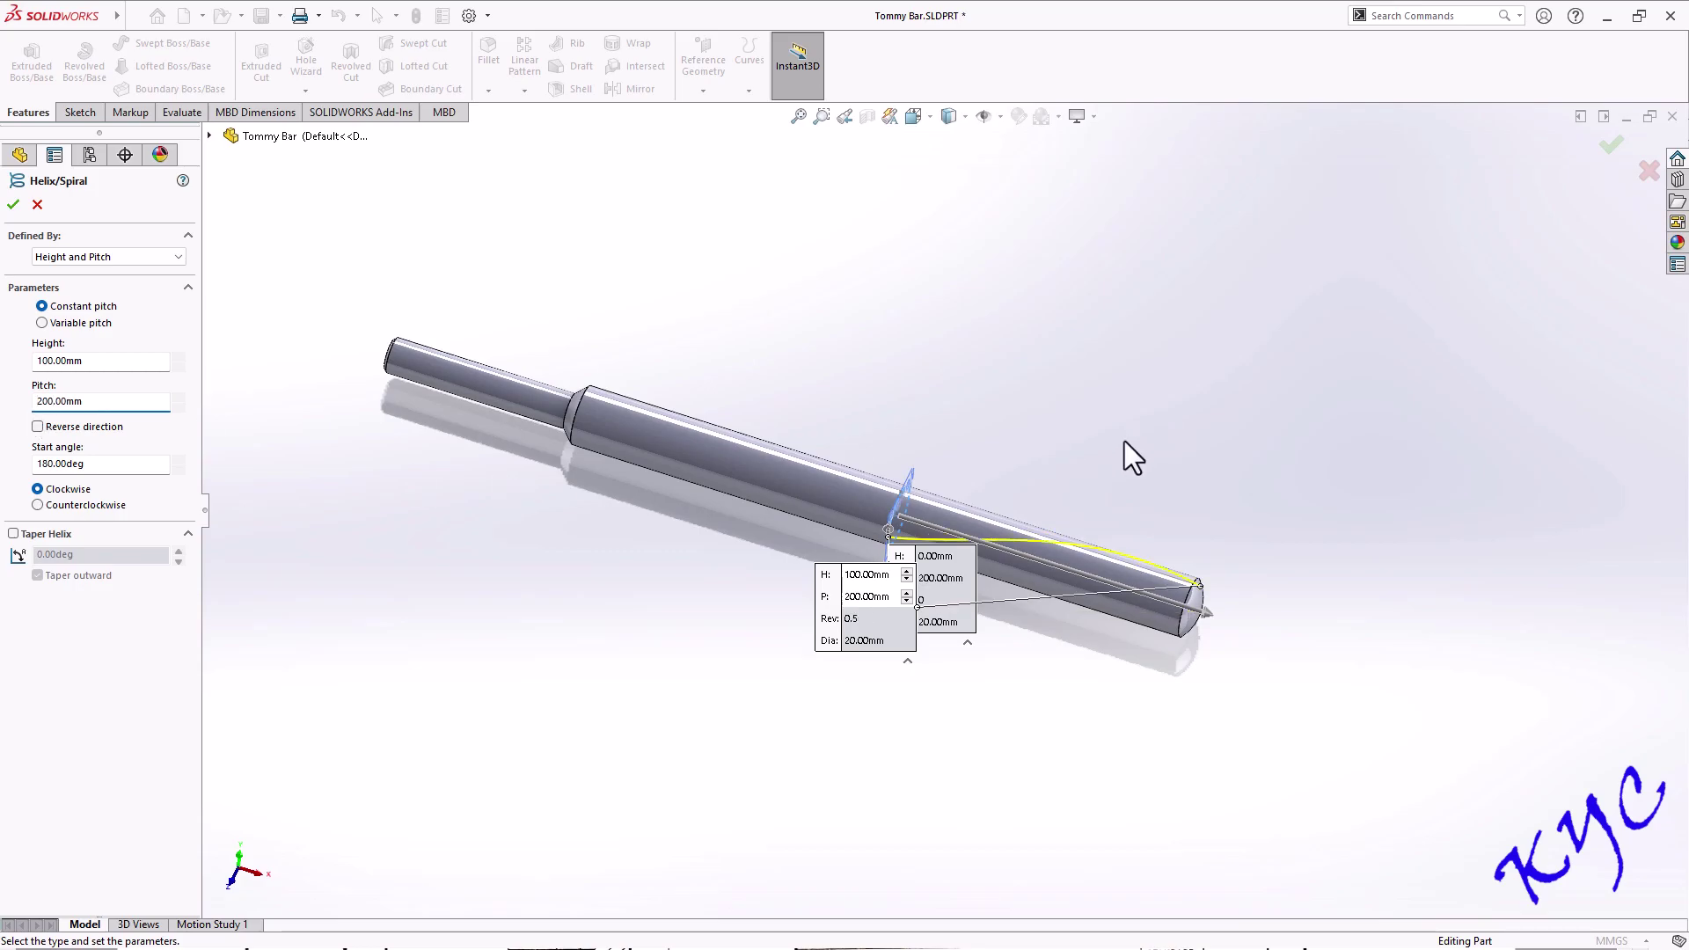
pyautogui.moveTo(1334, 426); pyautogui.dragTo(1247, 447, button='middle')
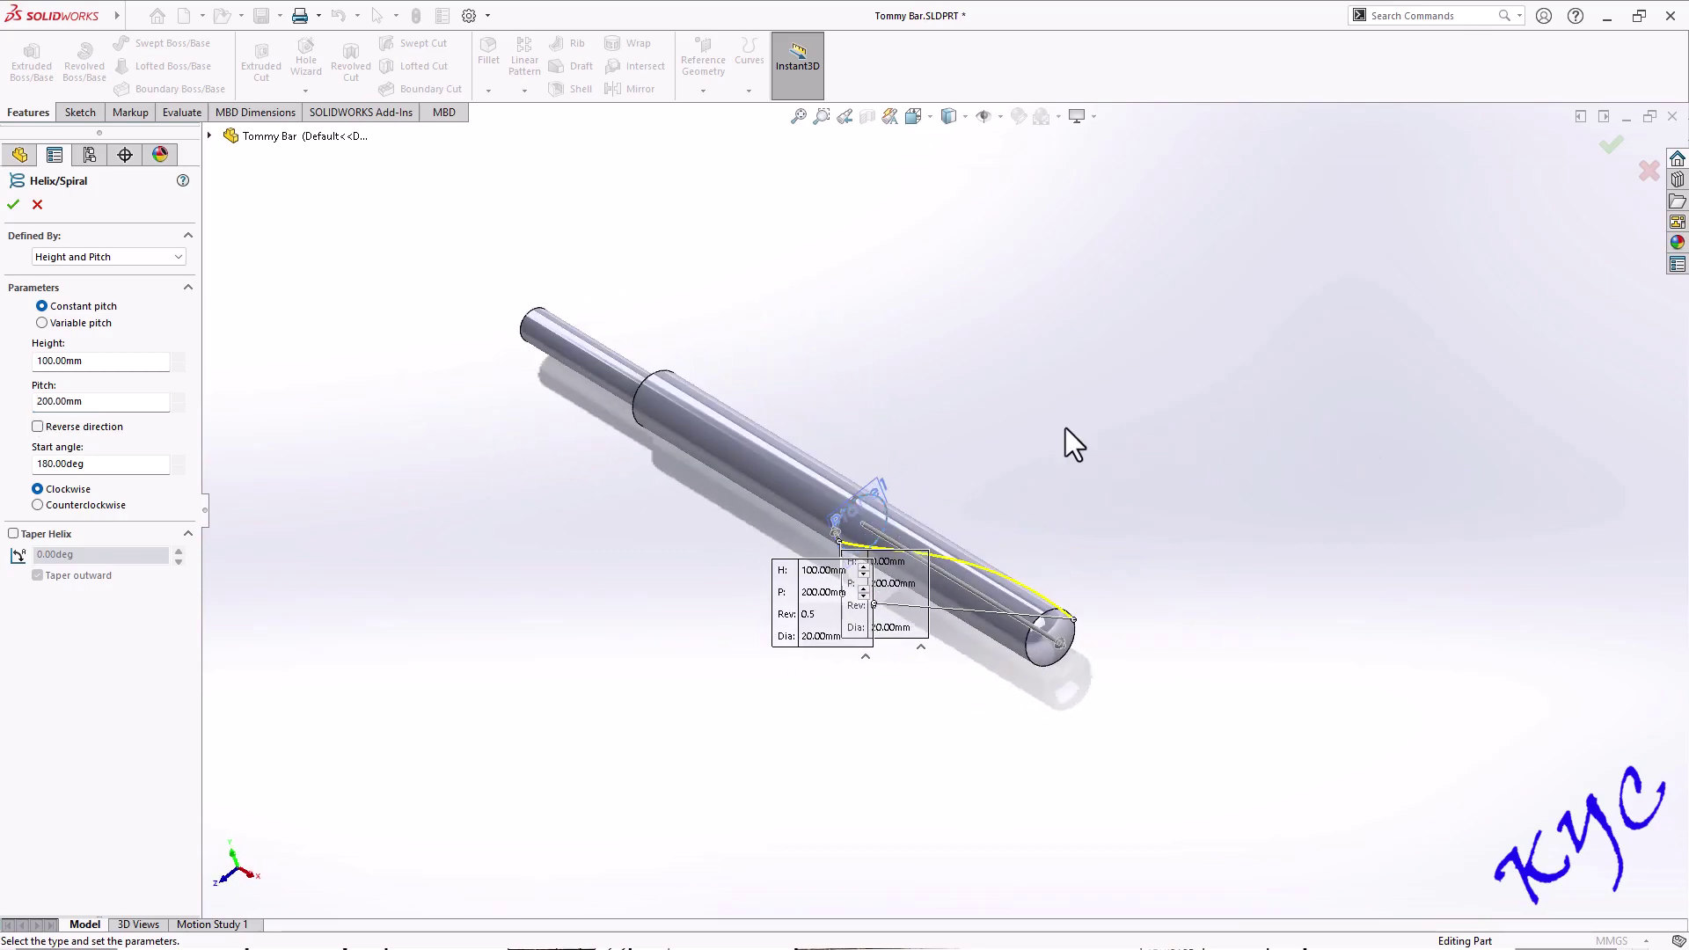
# Set the helix pitch to 250 mm and check the curve from the front and at an angle
pyautogui.doubleClick(51, 402)
pyautogui.write('250')
pyautogui.press('Return')
pyautogui.moveTo(915, 475); pyautogui.dragTo(1150, 528, button='middle')
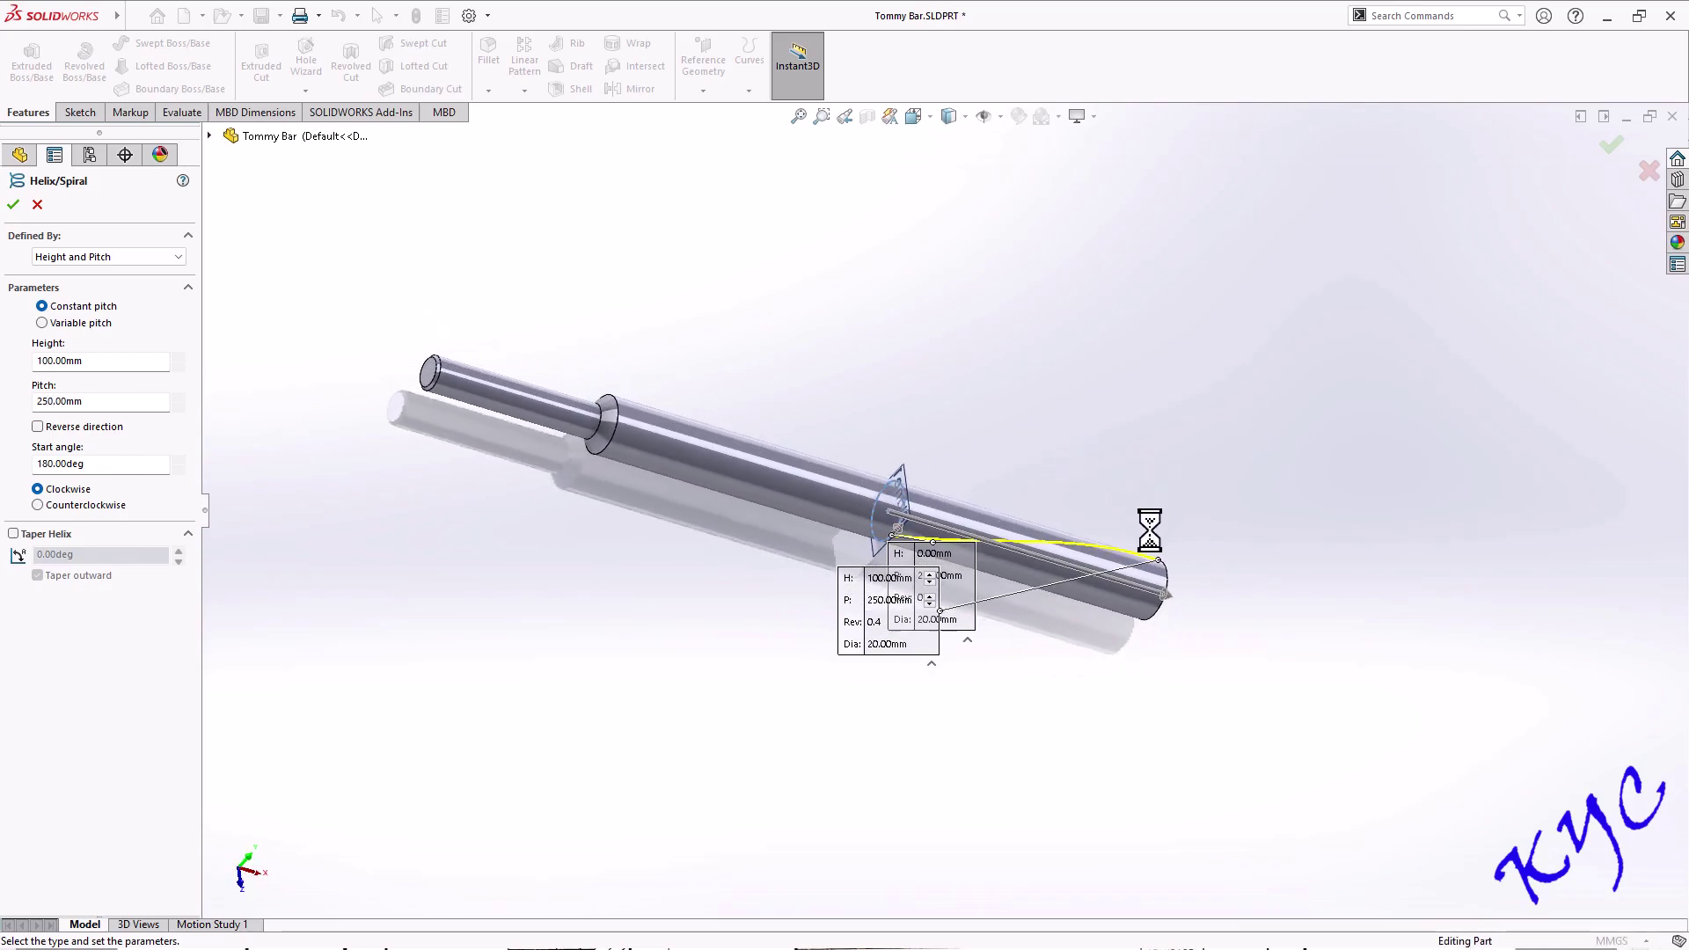
pyautogui.hotkey('ctrl', '1')
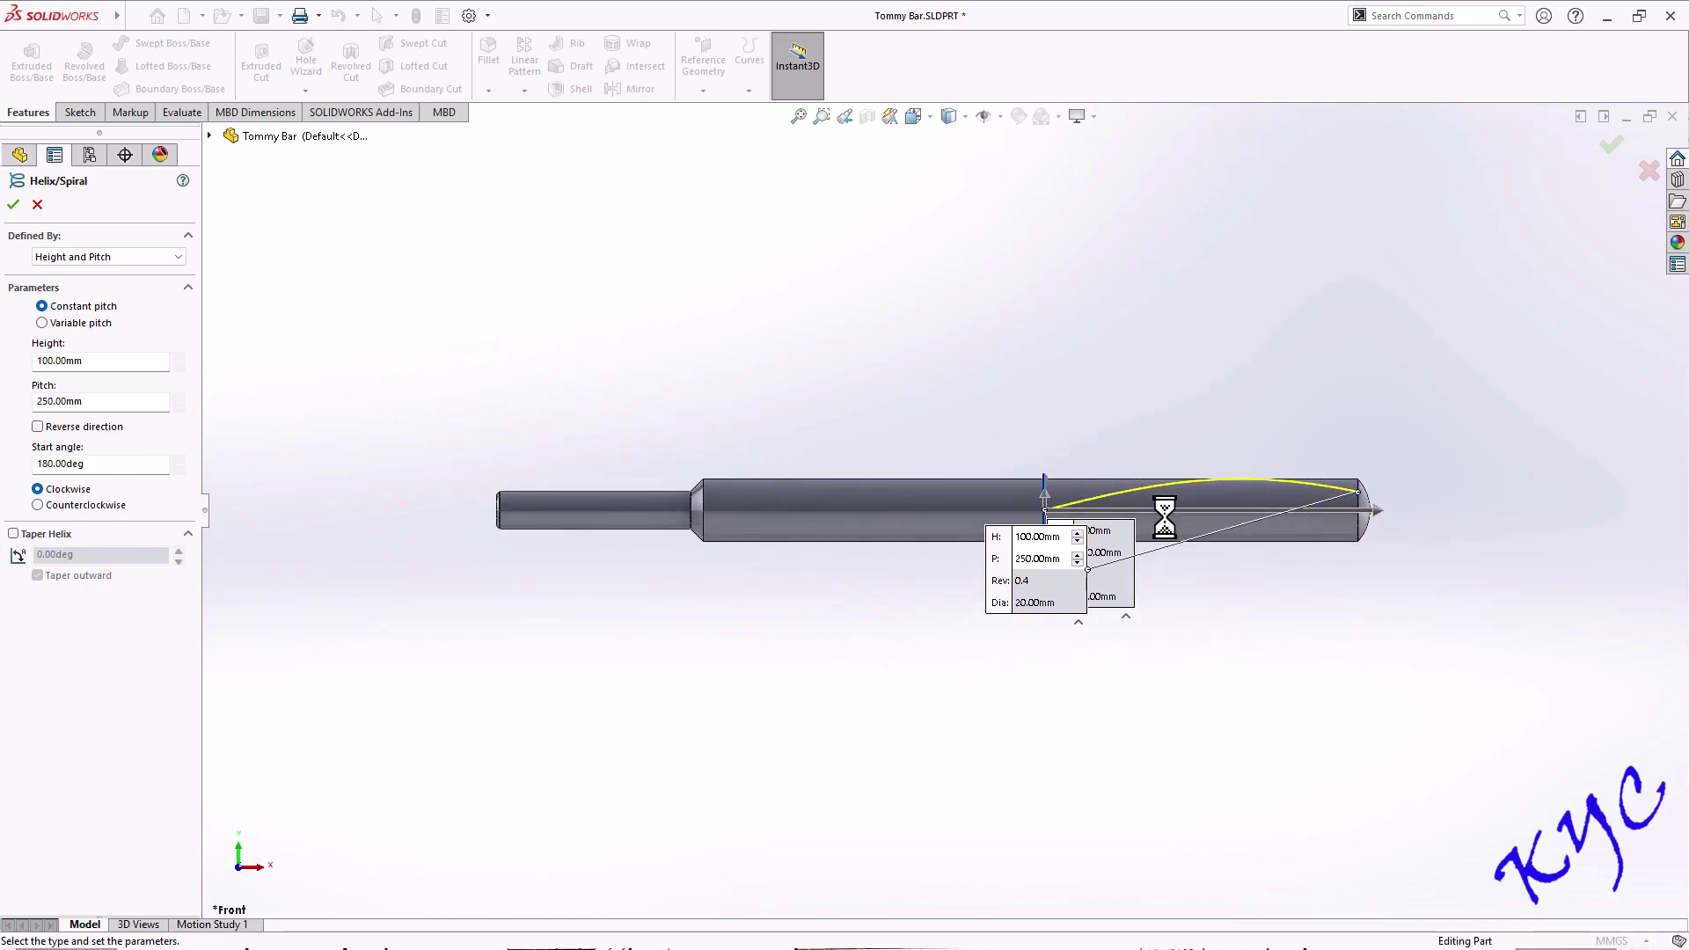
pyautogui.moveTo(1417, 479); pyautogui.dragTo(1020, 497, button='middle')
pyautogui.scroll(-2, 997, 518)
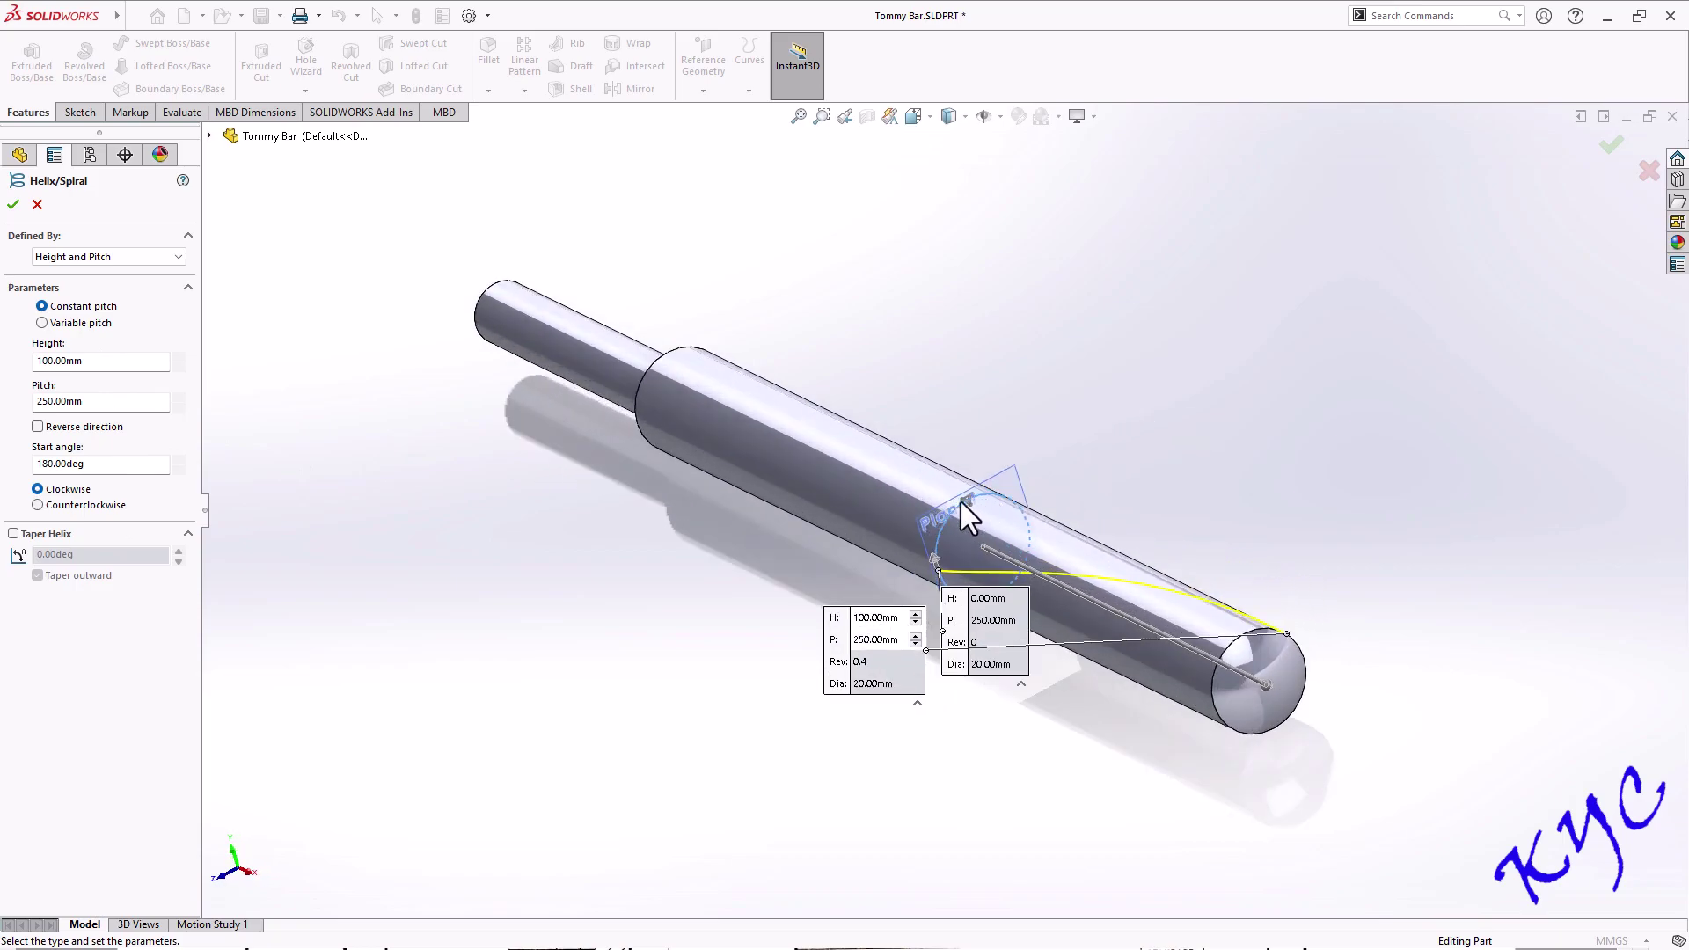
# Set the helix start angle to 90 degrees and create the clockwise helix
pyautogui.doubleClick(75, 463)
pyautogui.write('90')
pyautogui.press('Return')
pyautogui.scroll(3, 968, 502)
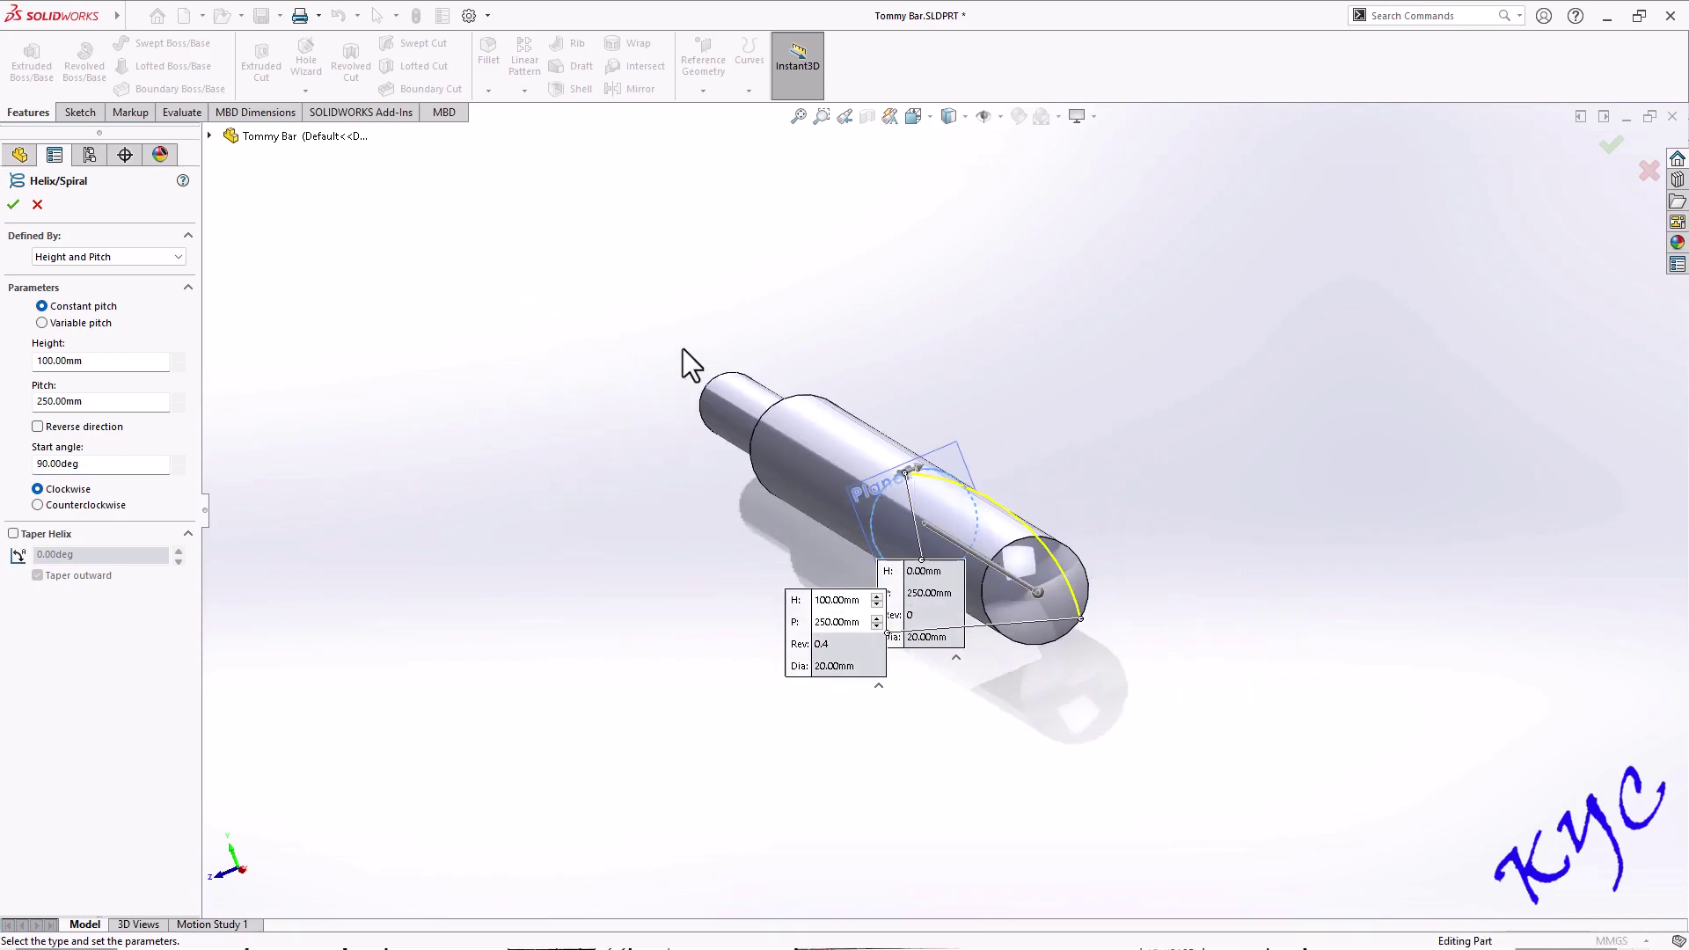
pyautogui.click(13, 205)
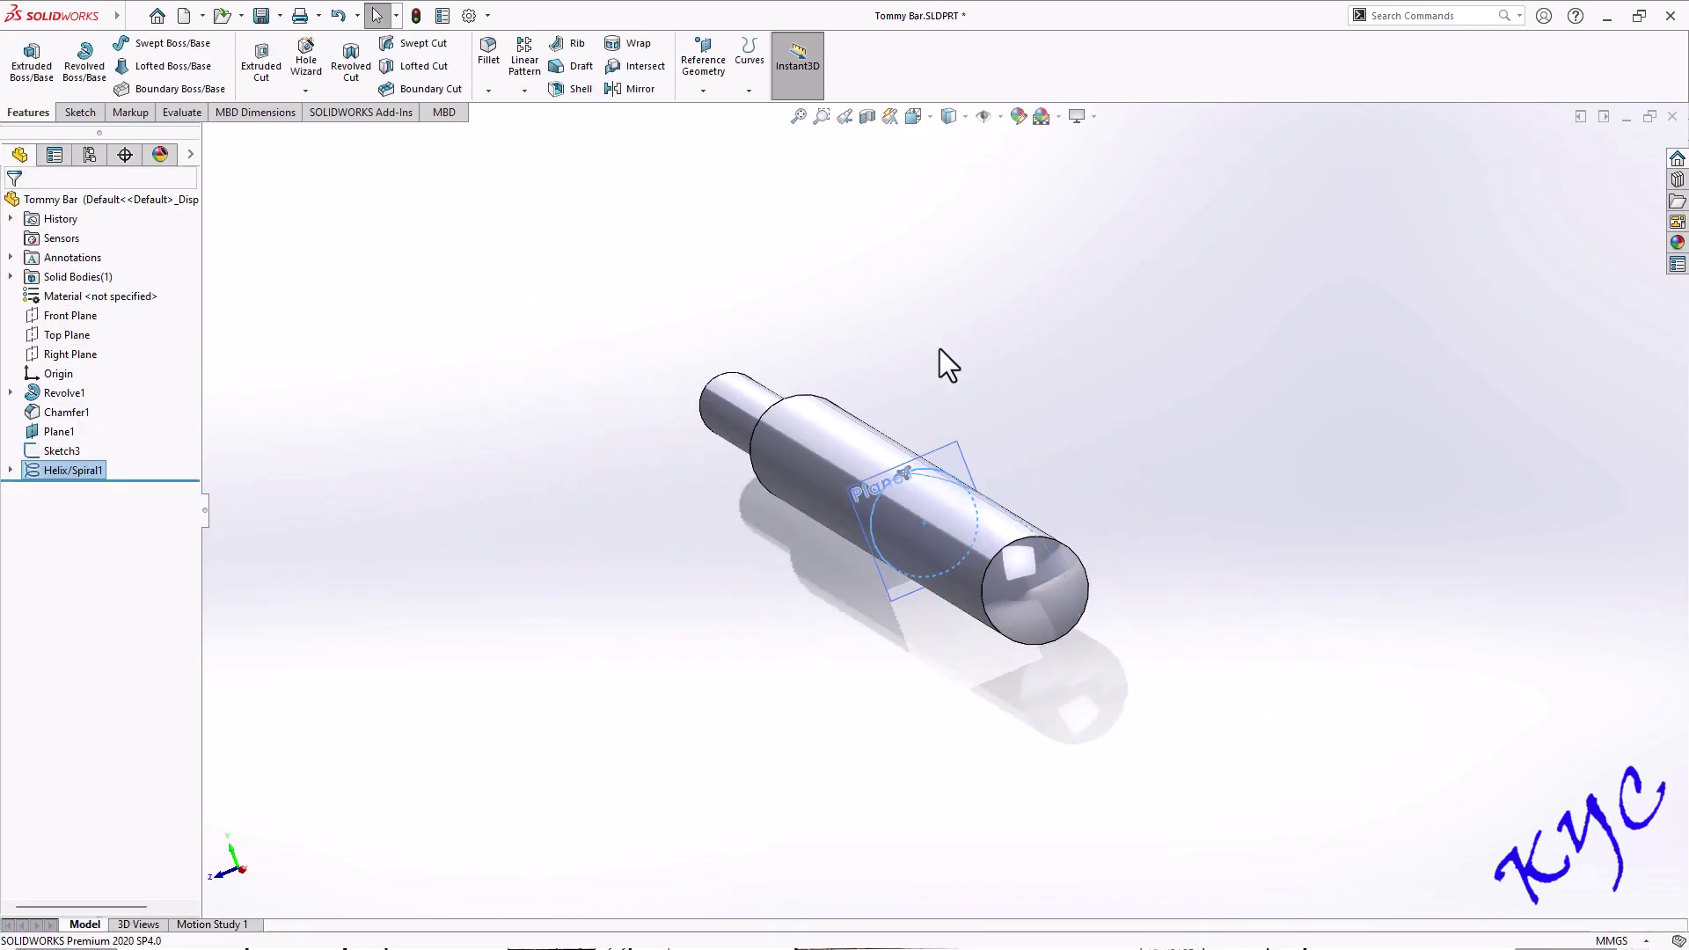
# Create a swept cut with the triangle sketch as profile and the helix as path
pyautogui.scroll(-3, 1052, 513)
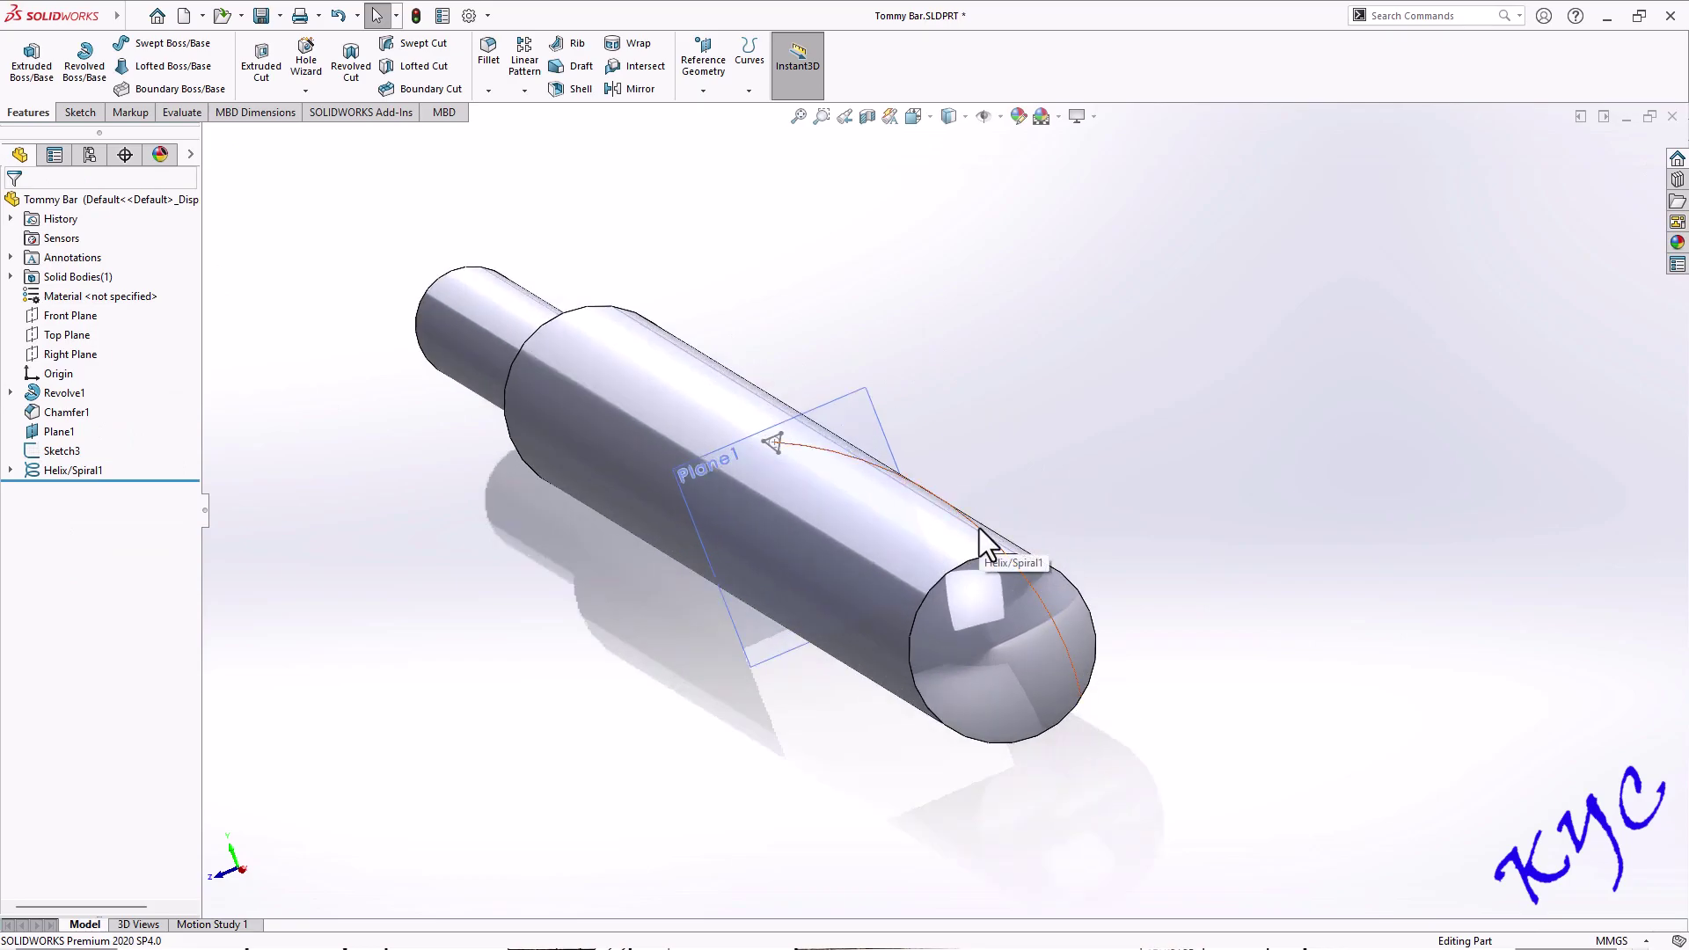
pyautogui.click(1036, 568)
pyautogui.click(996, 408)
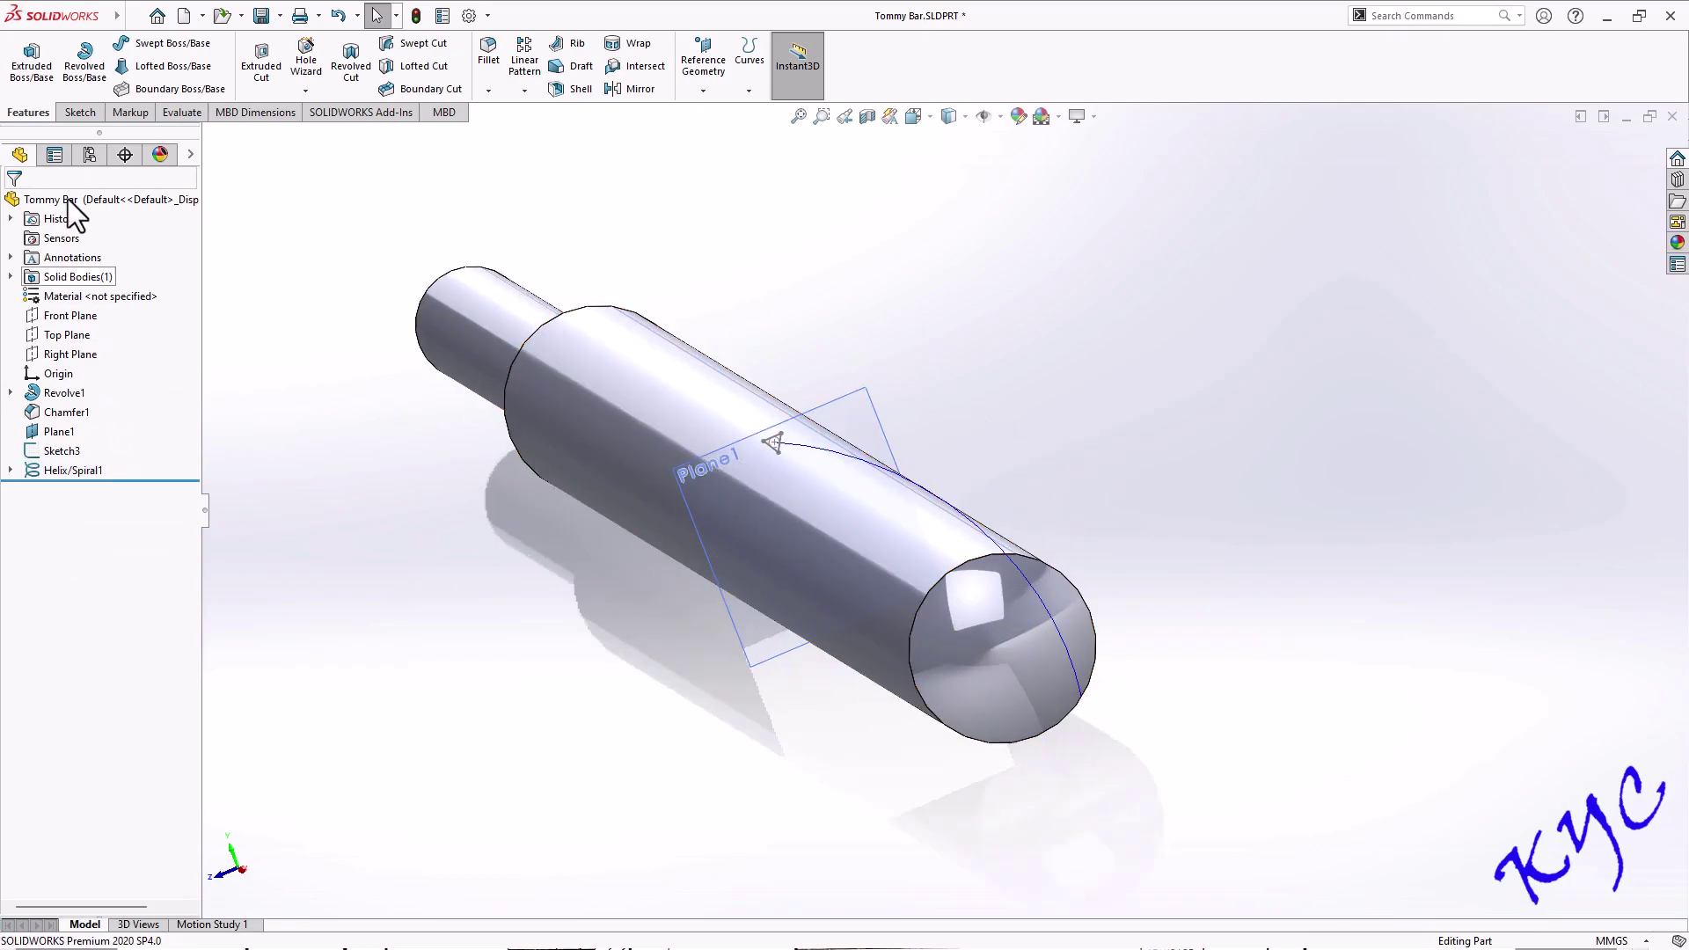
pyautogui.click(437, 49)
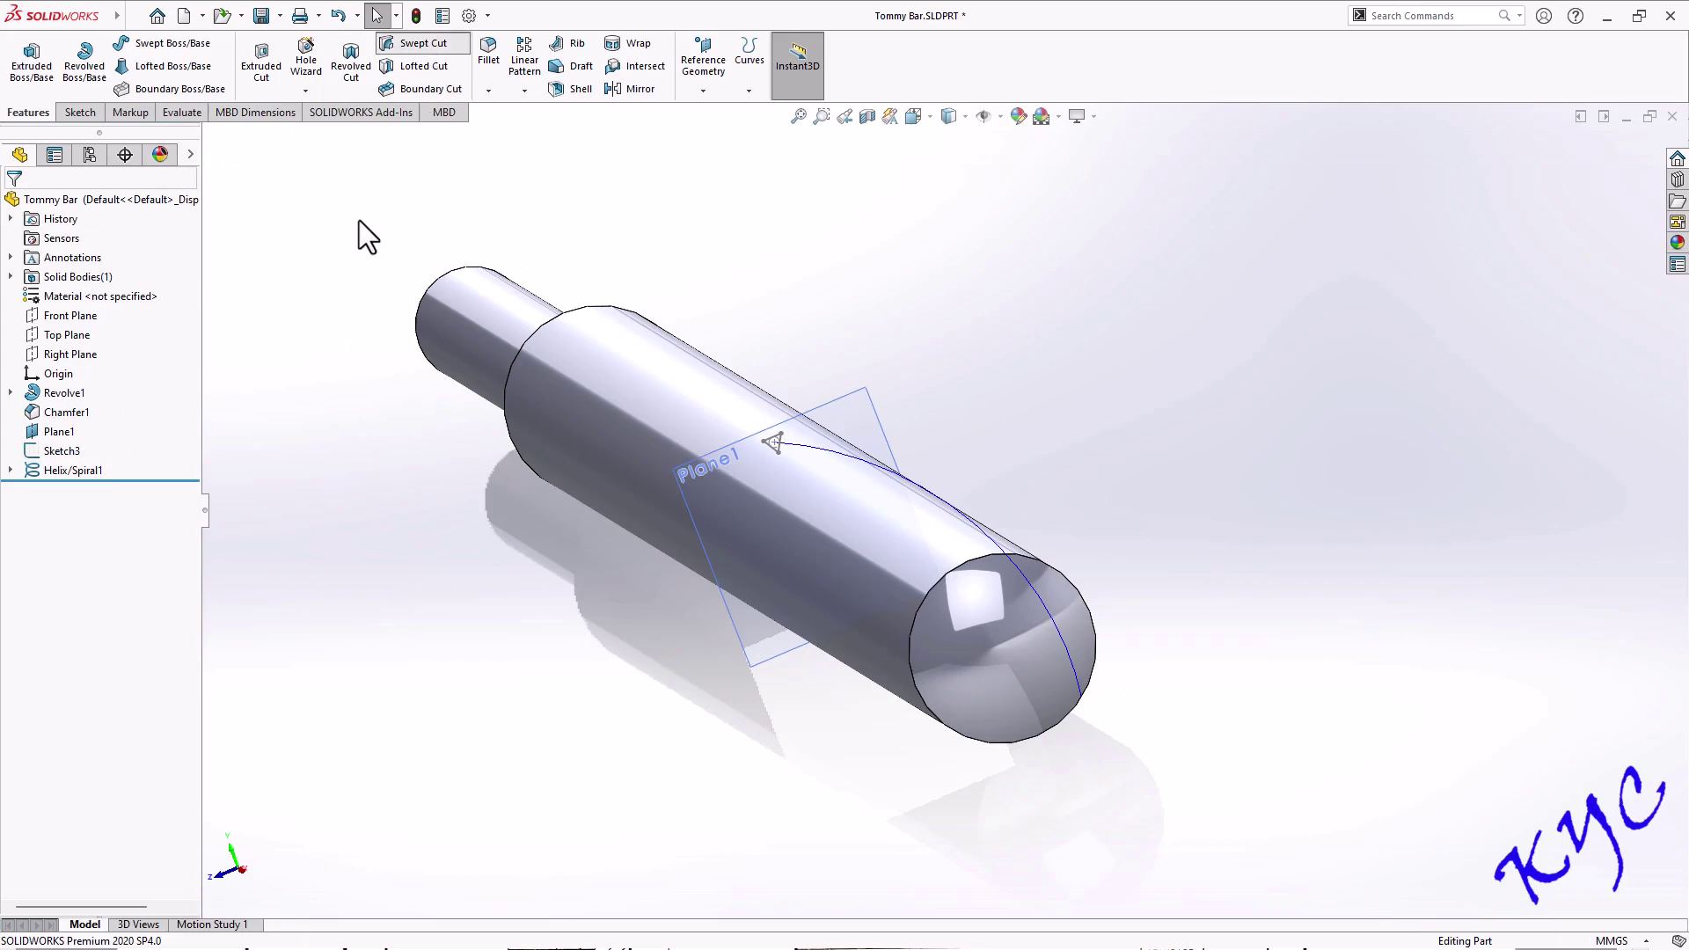
pyautogui.click(772, 445)
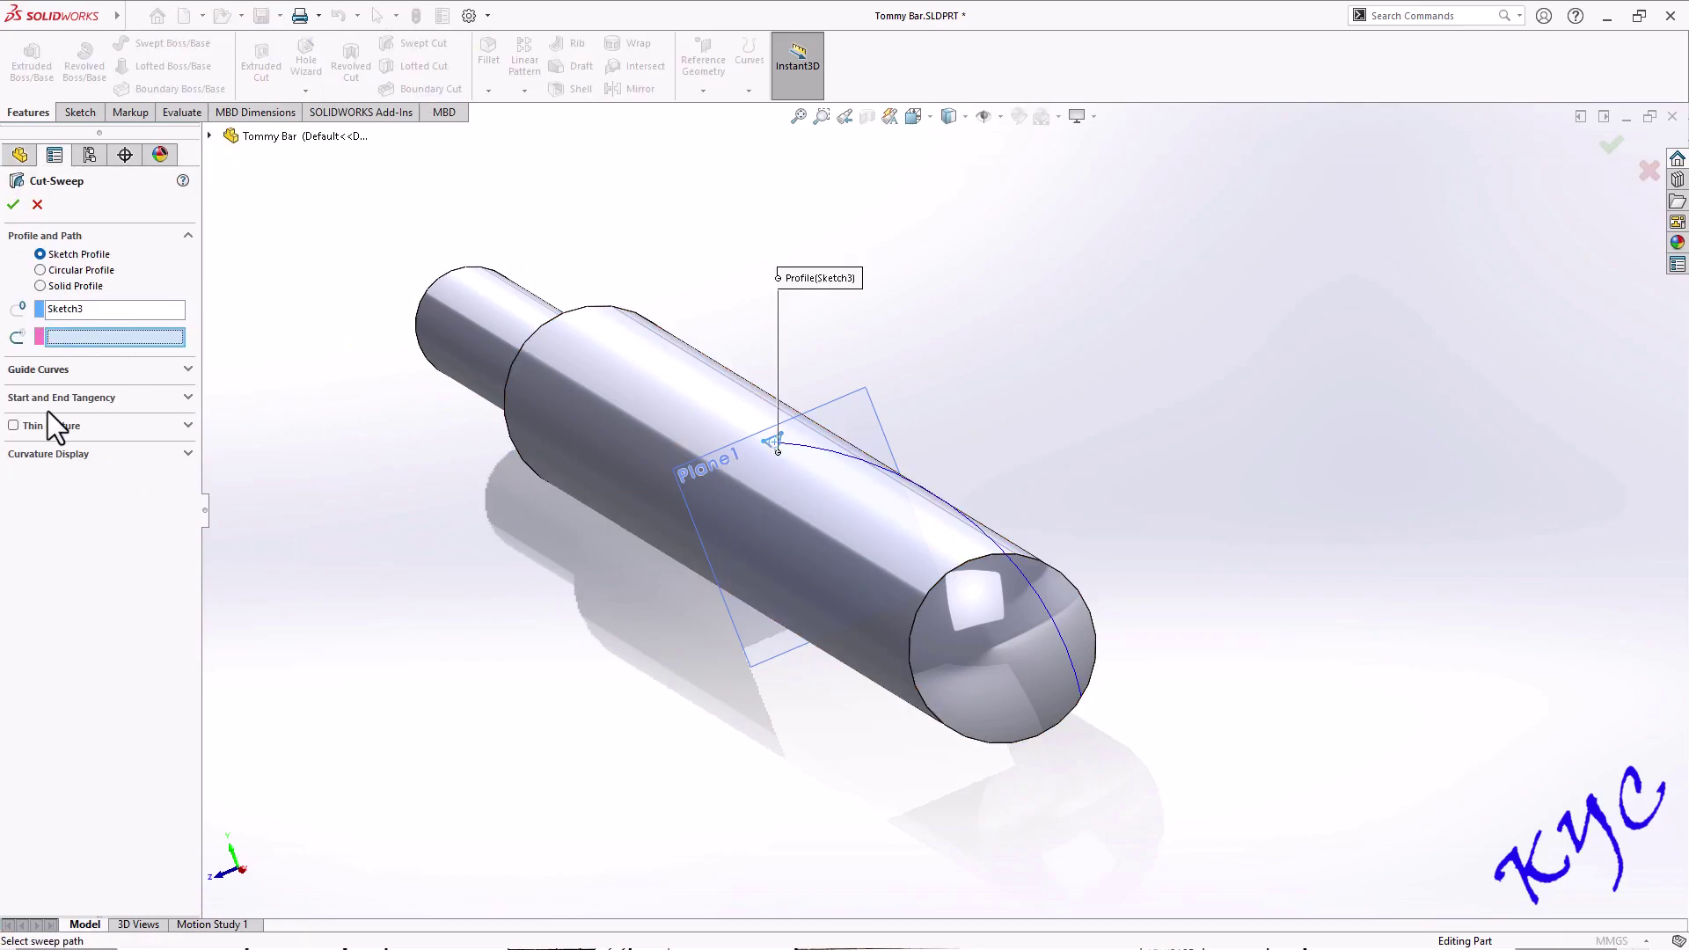
pyautogui.click(934, 495)
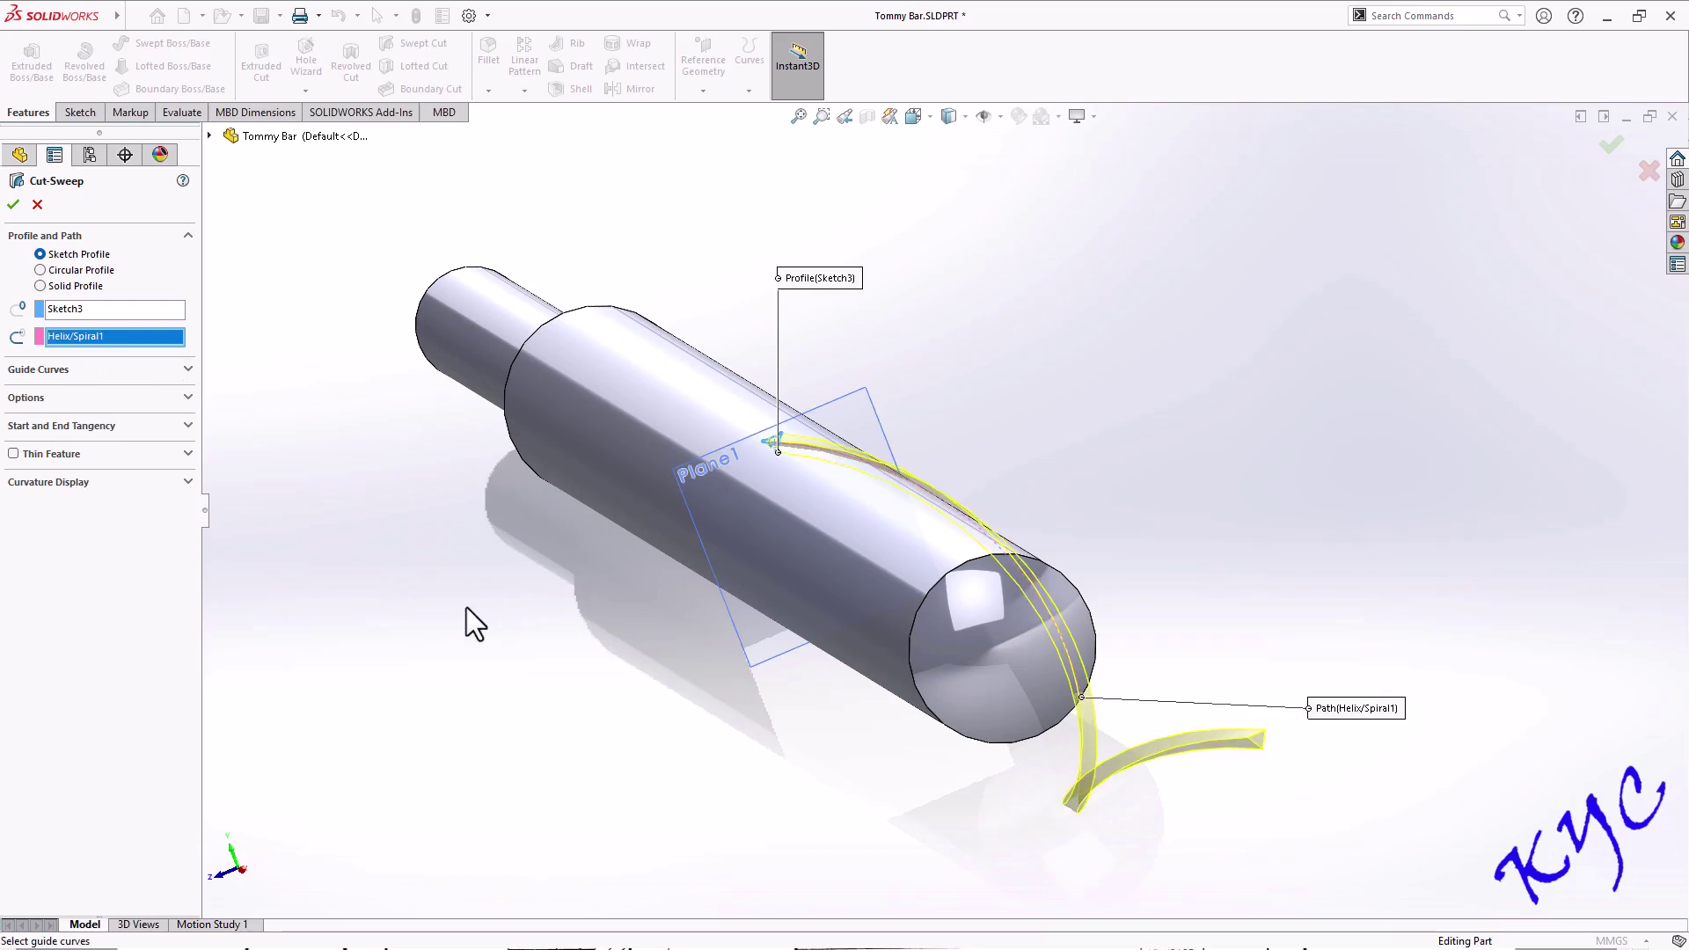
pyautogui.click(13, 208)
# Set up a circular pattern of the swept cut around the axis of the tommy bar's thin cylindrical face
pyautogui.moveTo(1079, 404); pyautogui.dragTo(1329, 552, button='middle')
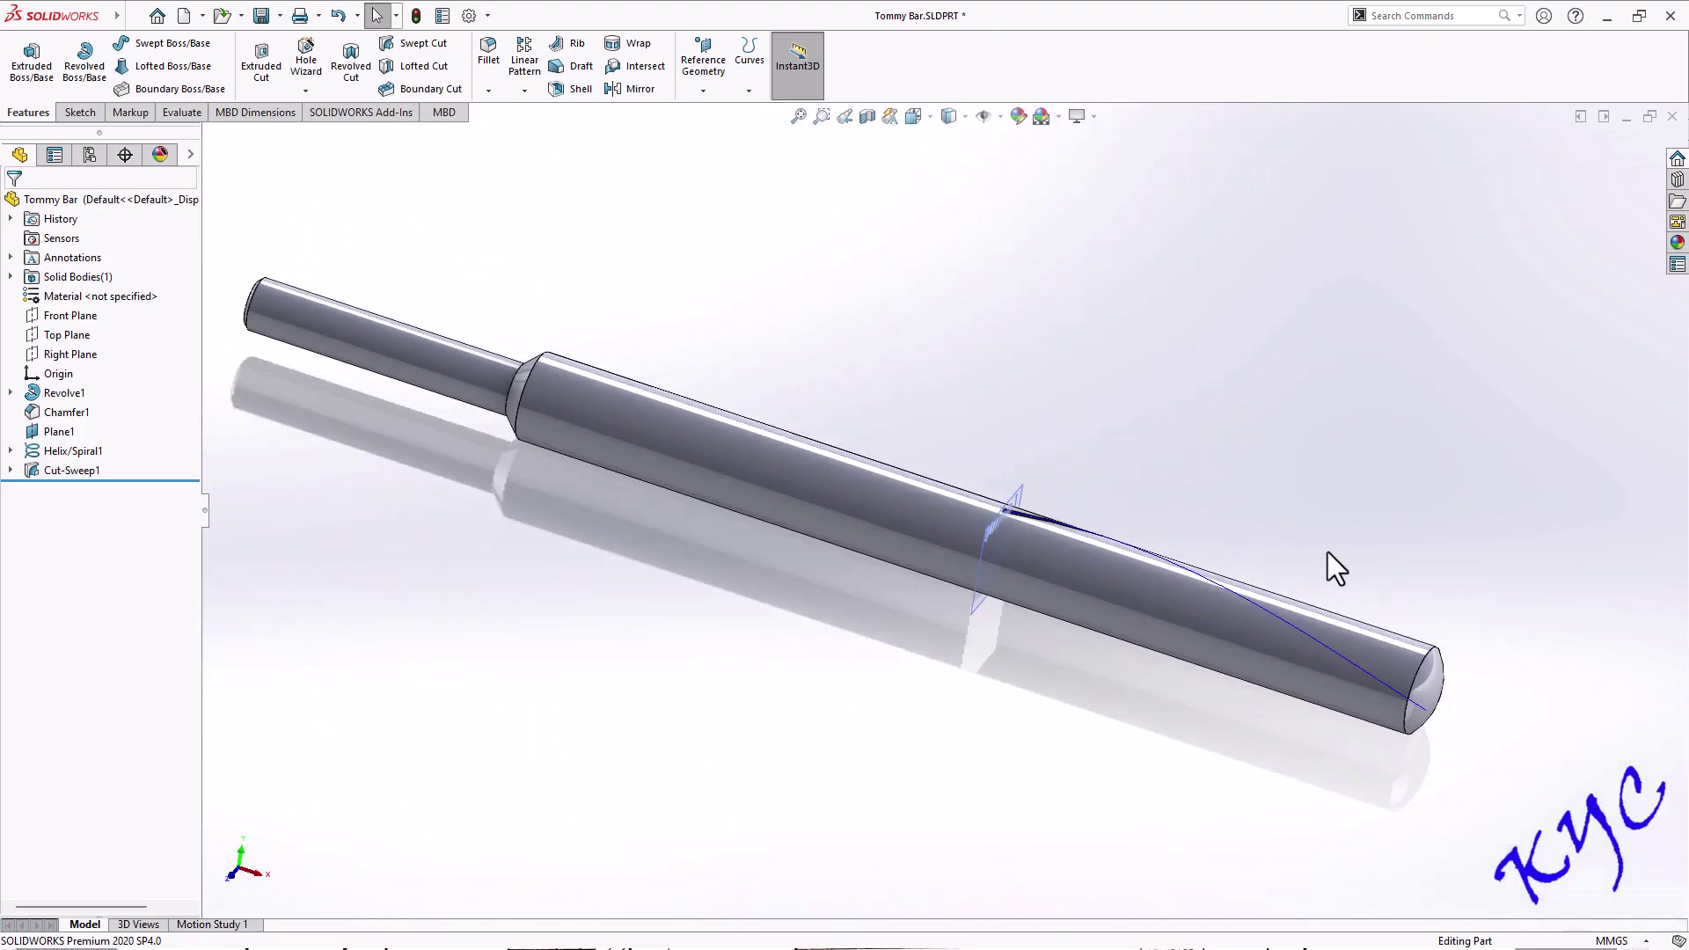
pyautogui.scroll(-3, 1328, 552)
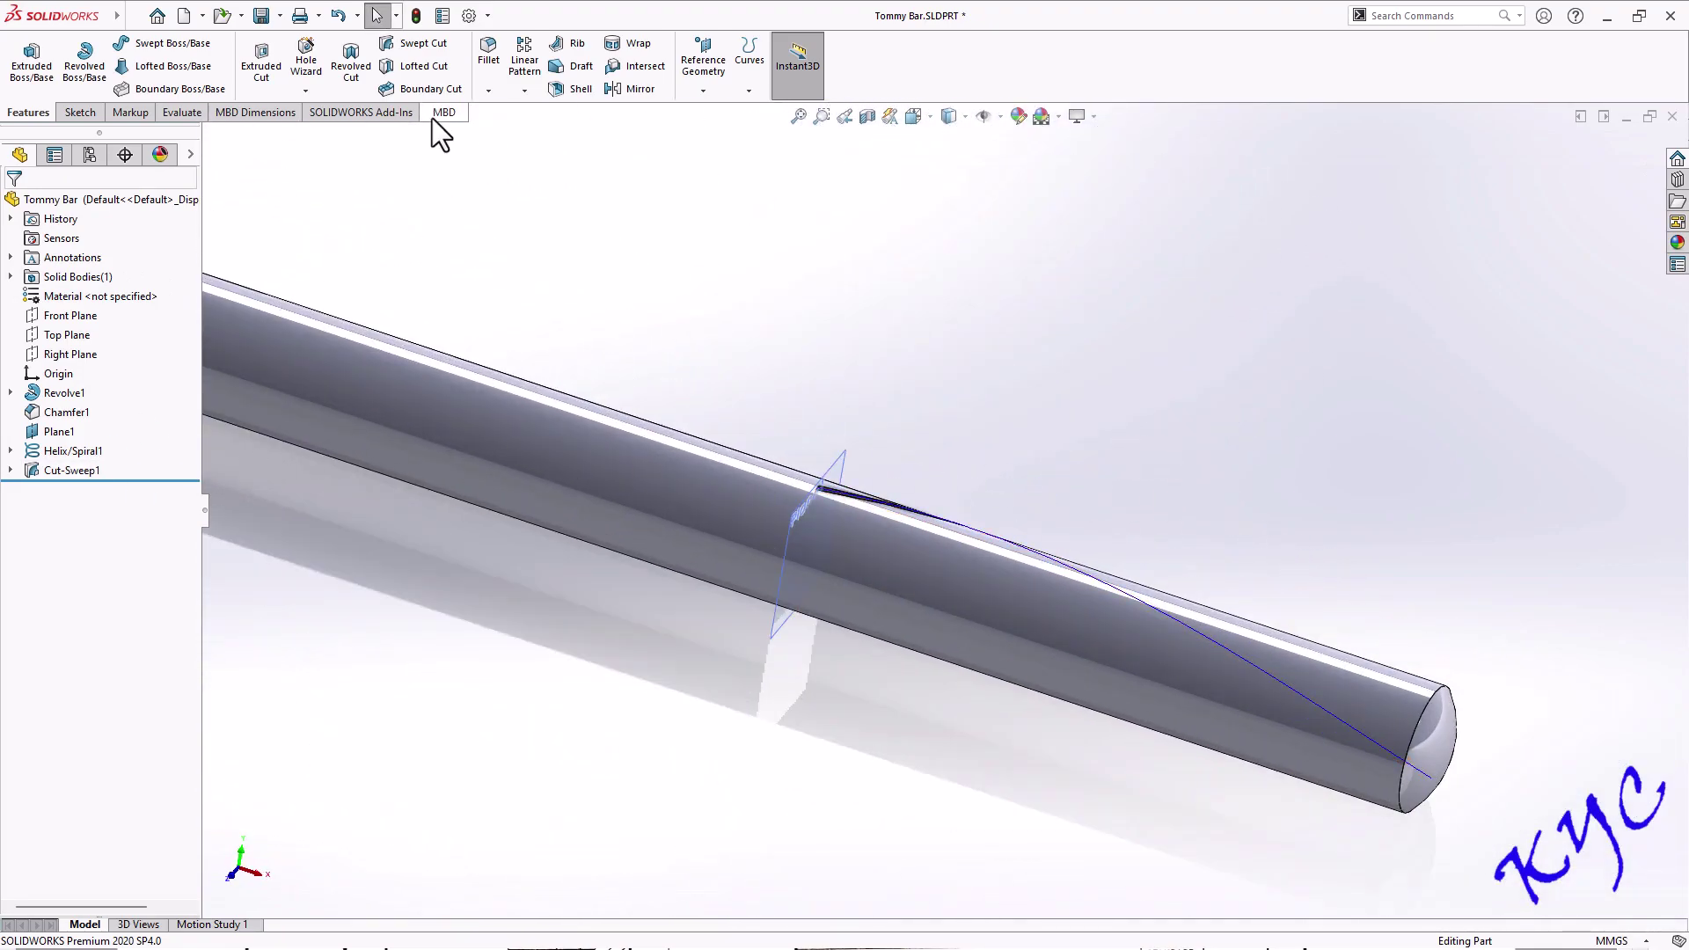
pyautogui.click(88, 472)
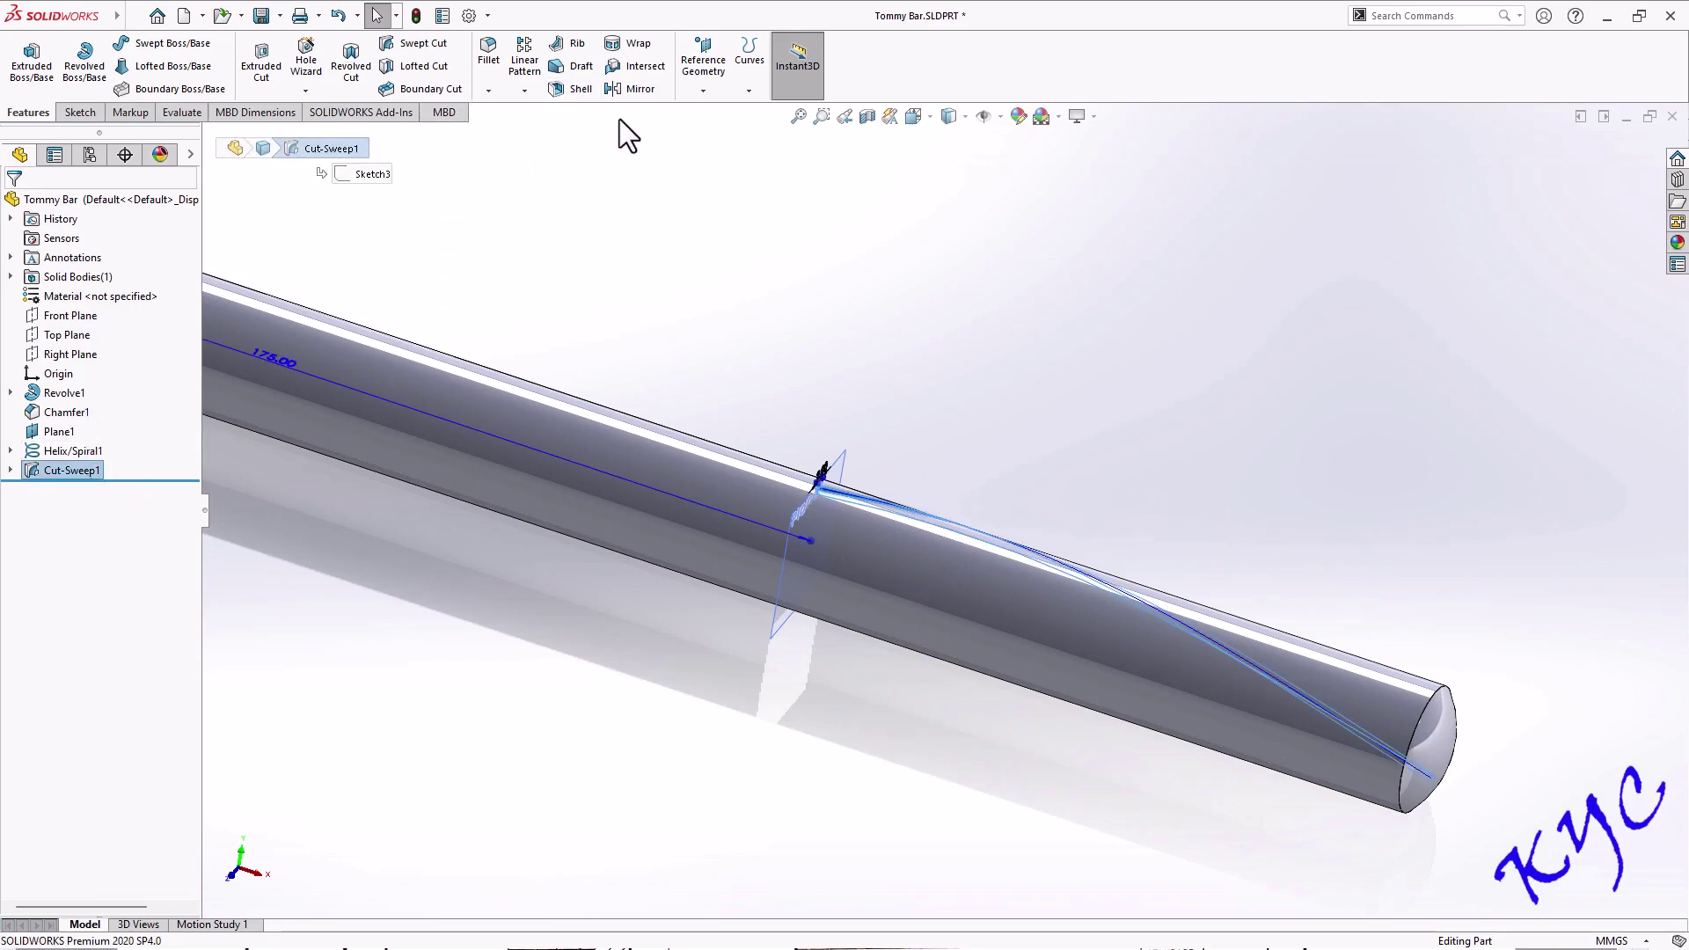
pyautogui.click(525, 91)
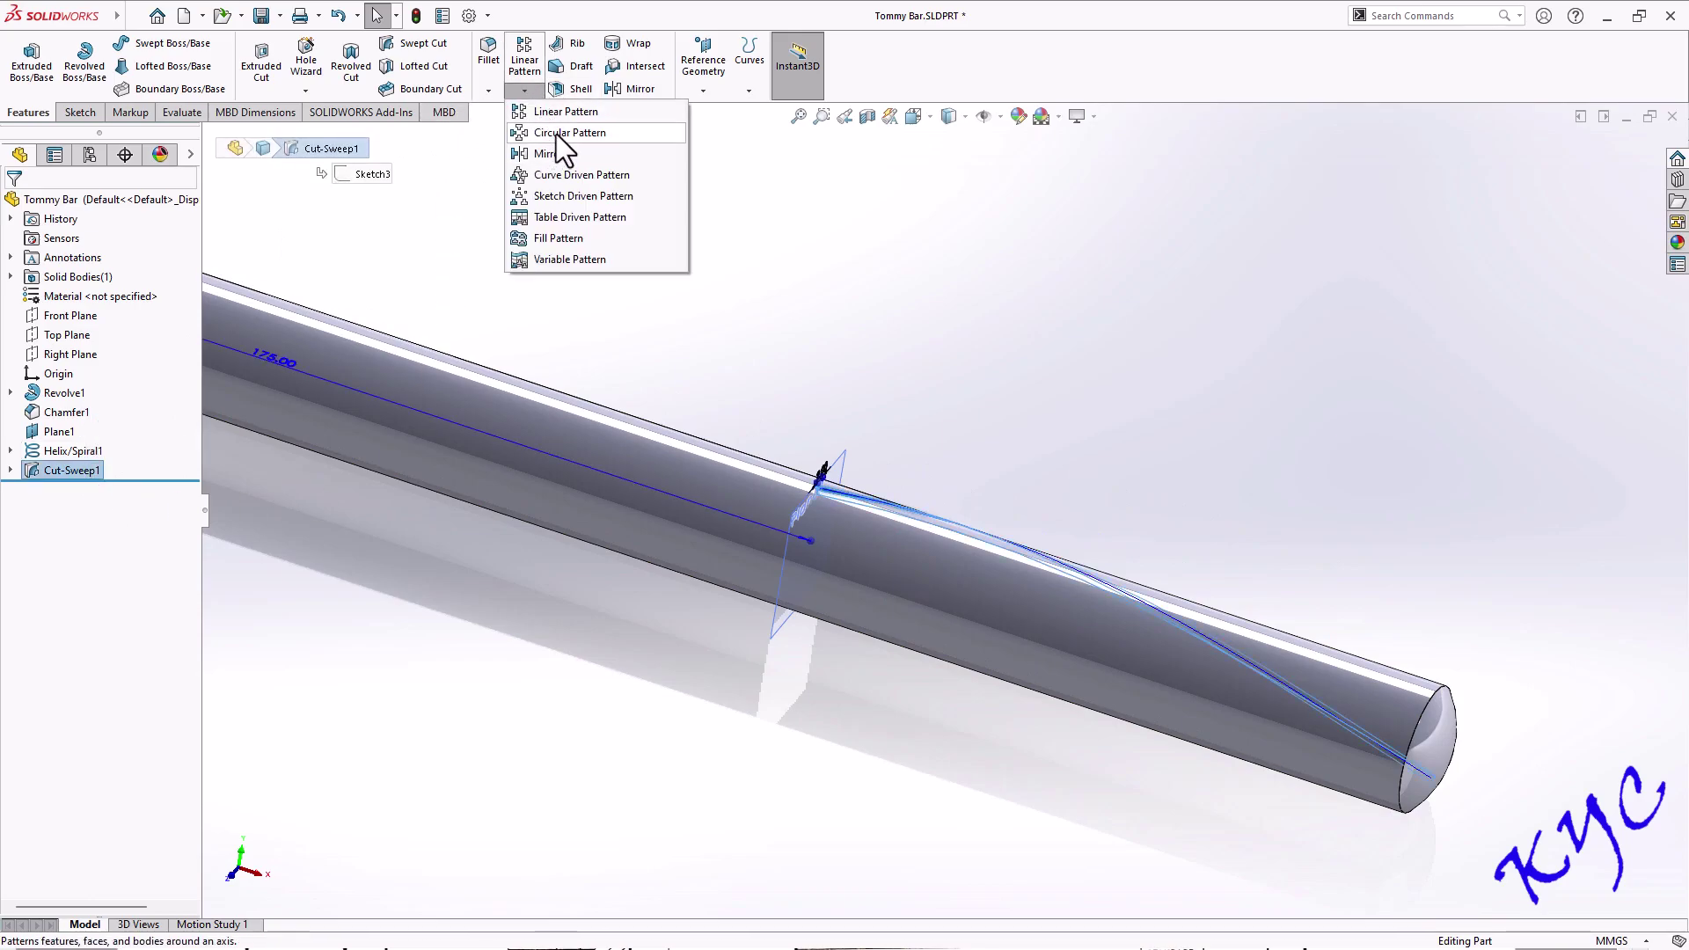
pyautogui.click(547, 130)
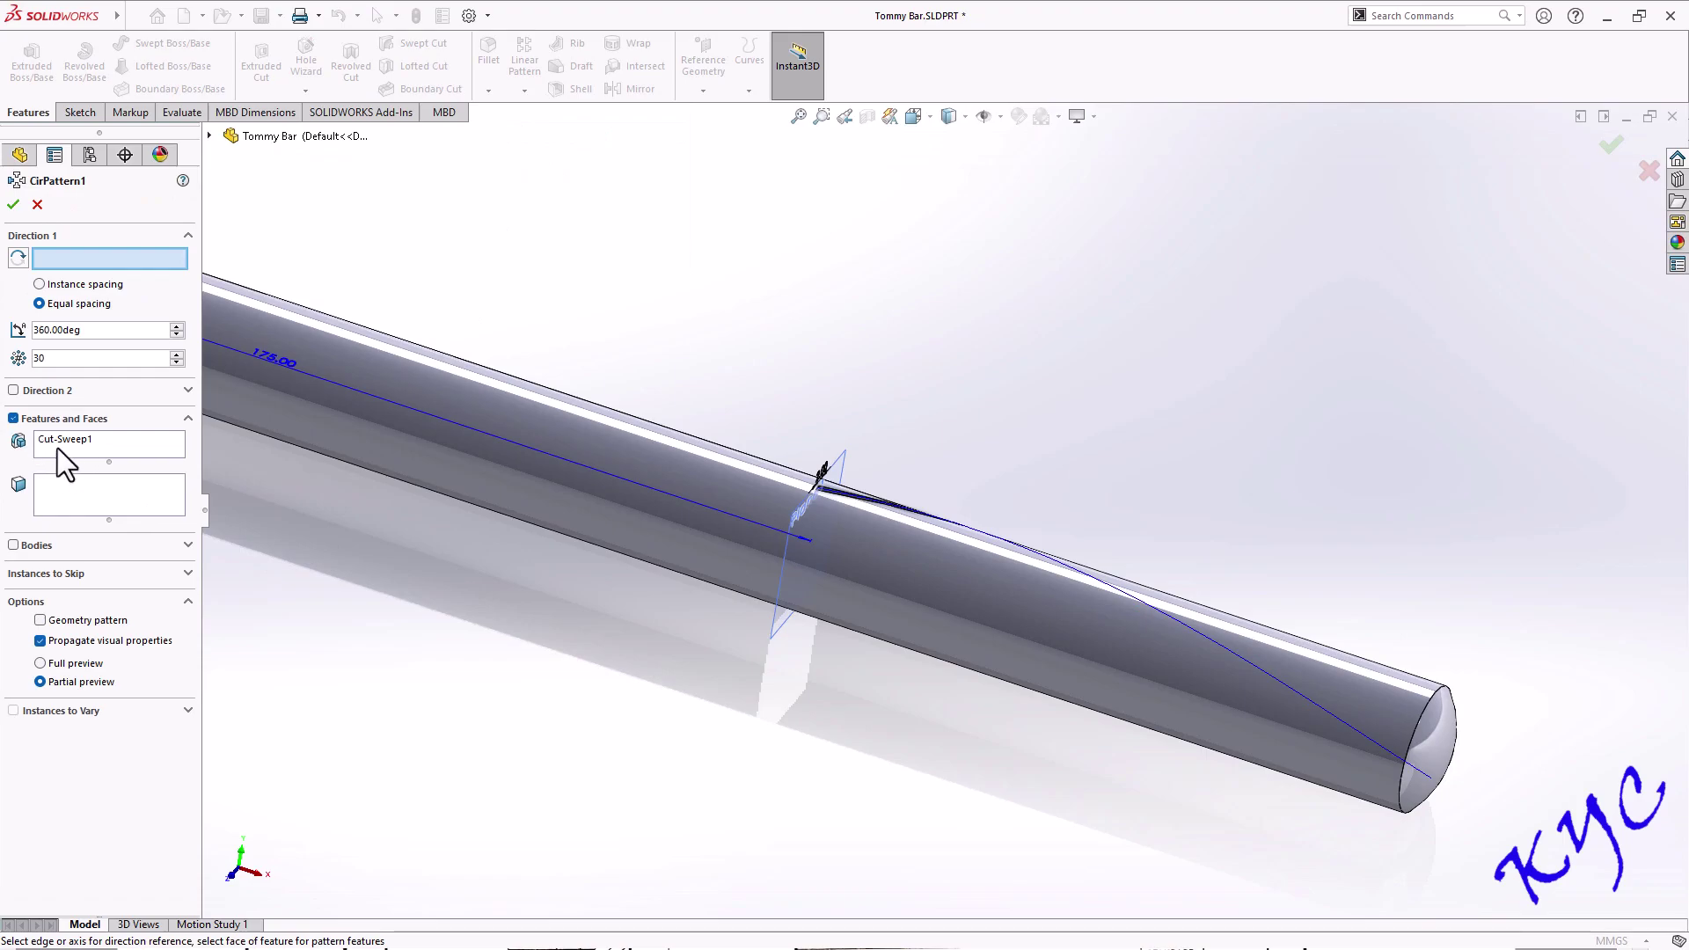
pyautogui.press('f')
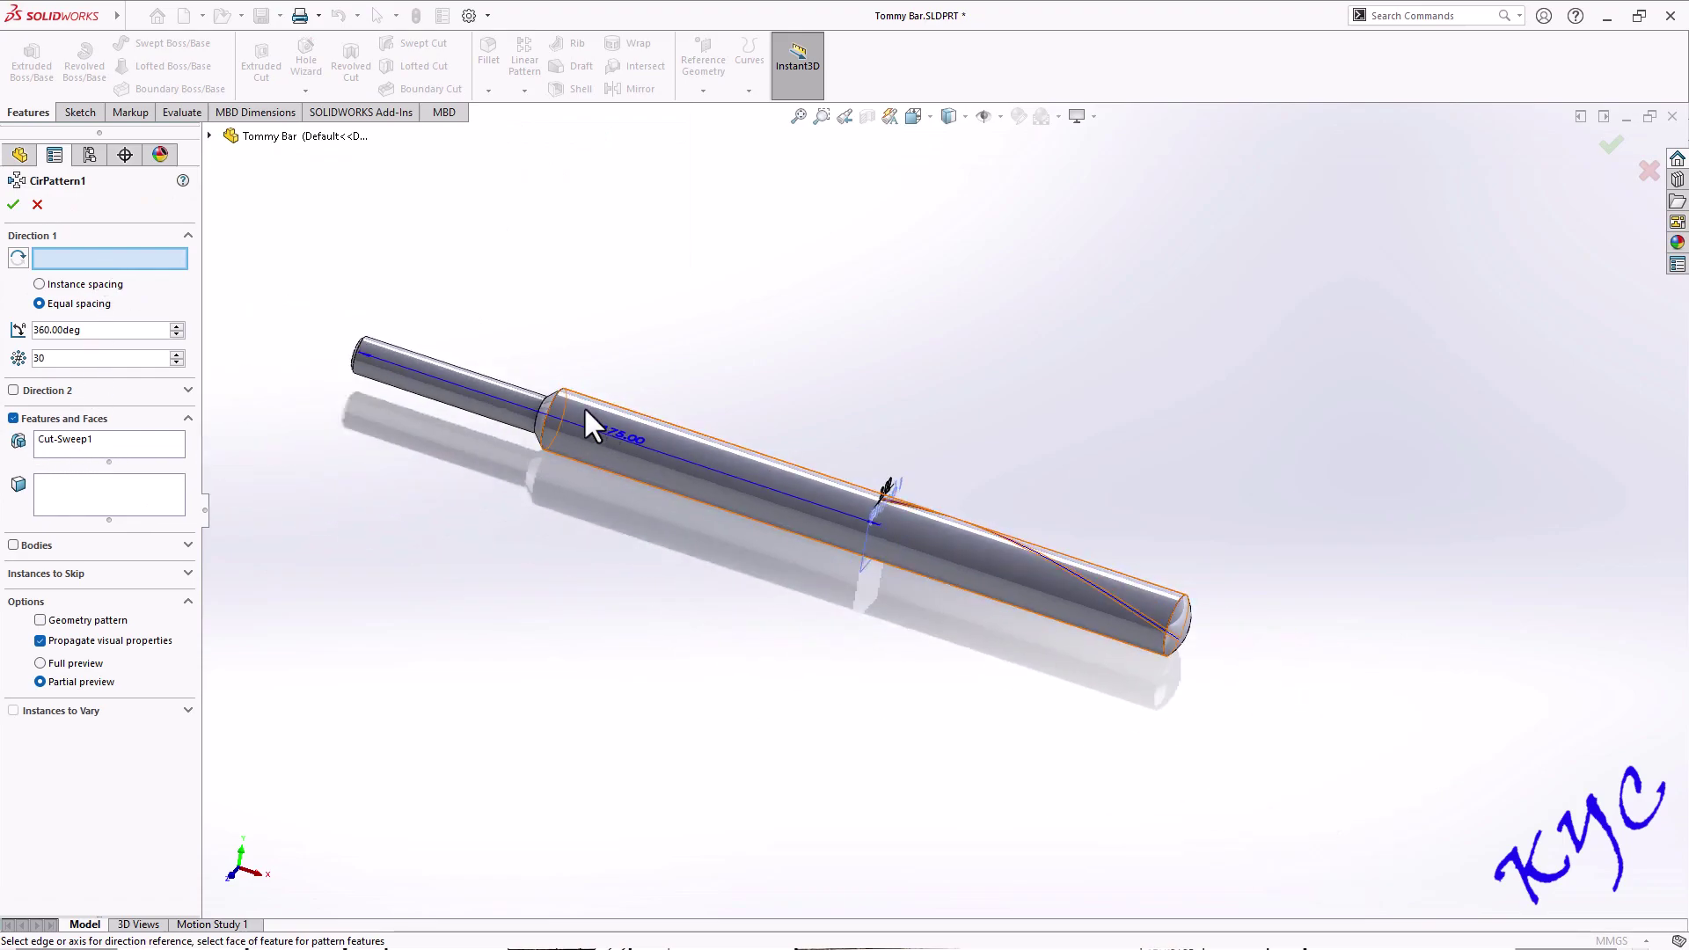
pyautogui.click(425, 390)
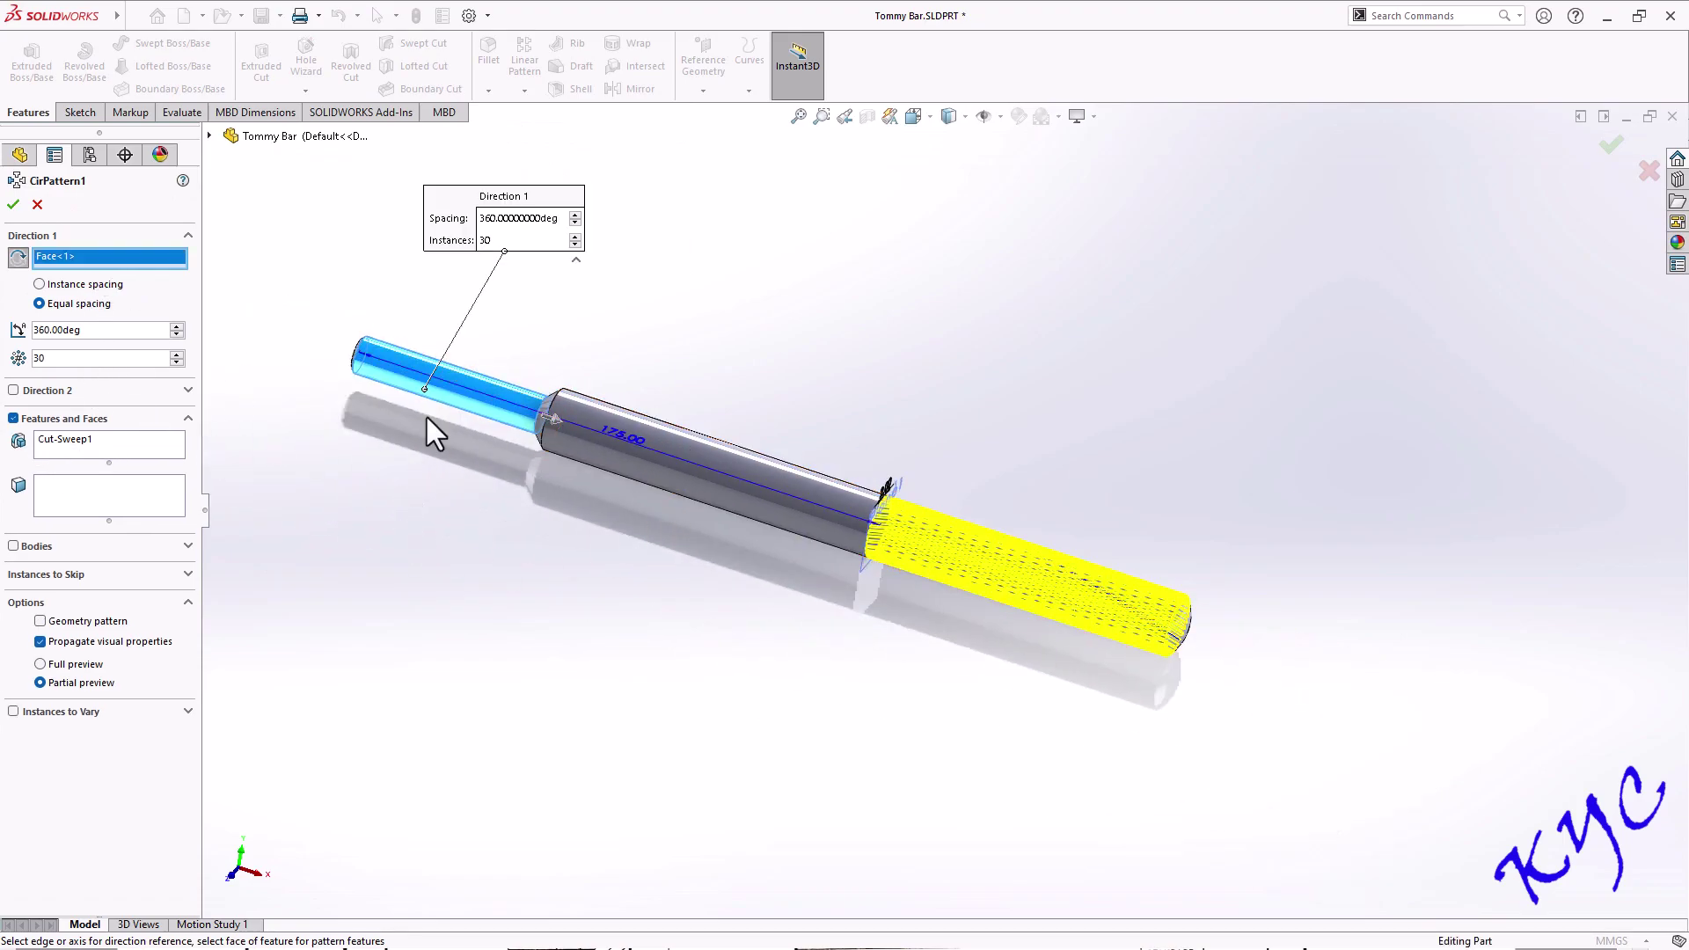
# Set the circular pattern to 15 equally spaced instances over 360 degrees and create it
pyautogui.moveTo(46, 359); pyautogui.dragTo(5, 361)
pyautogui.write('20')
pyautogui.press('Return')
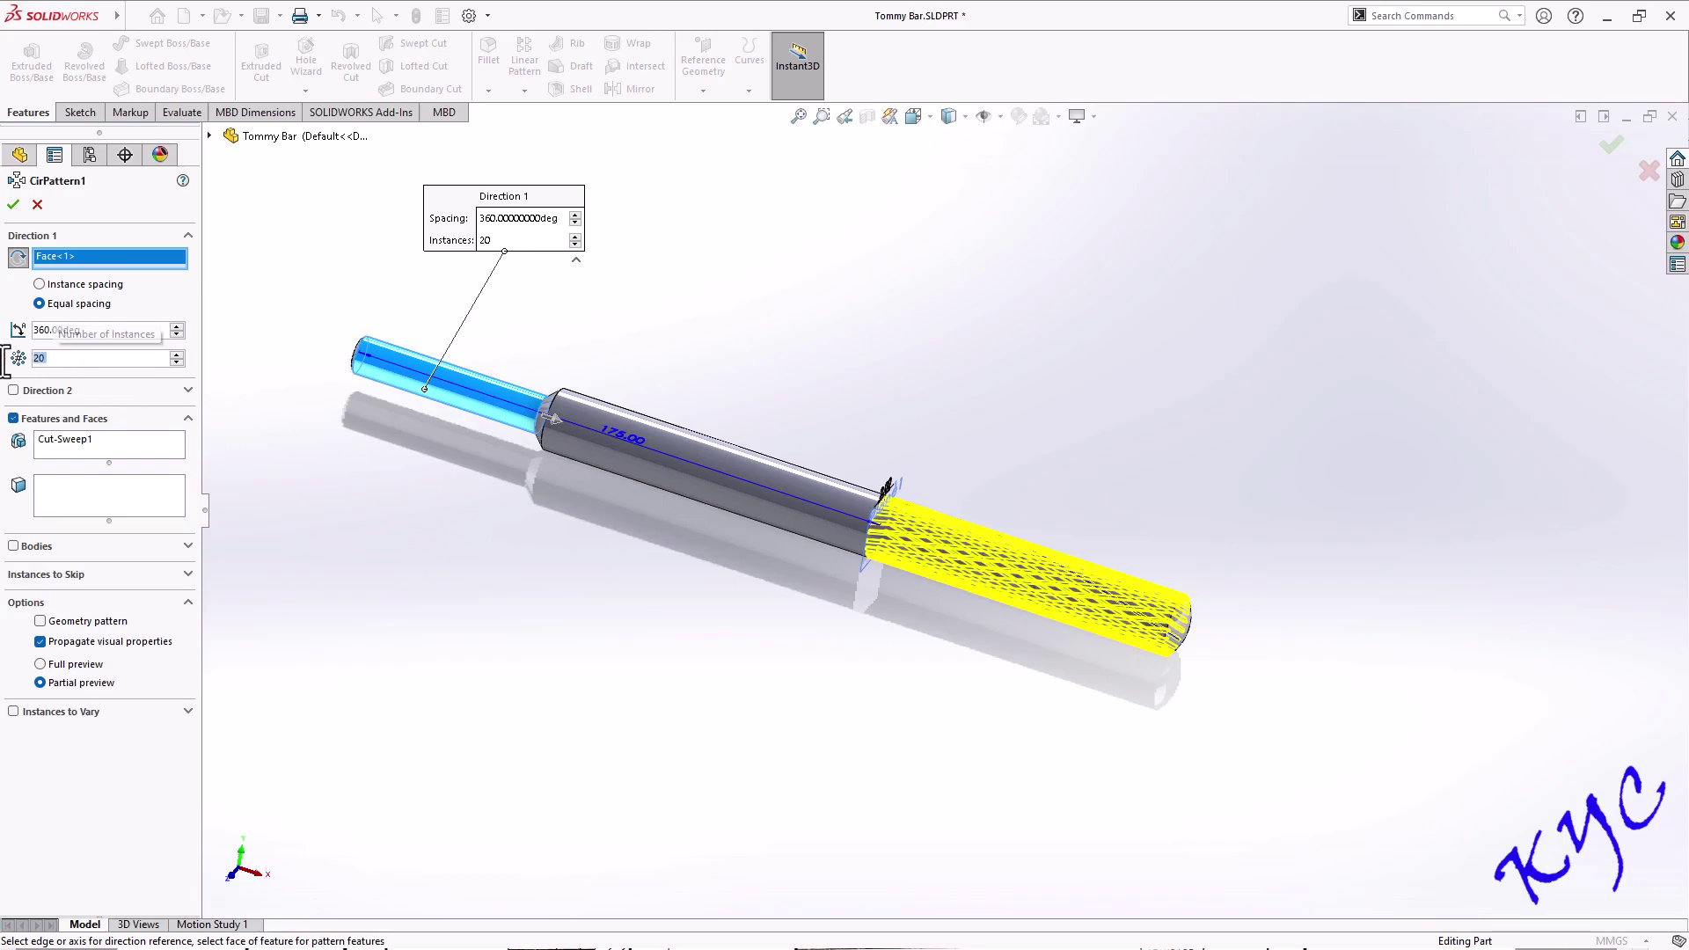
pyautogui.write('15')
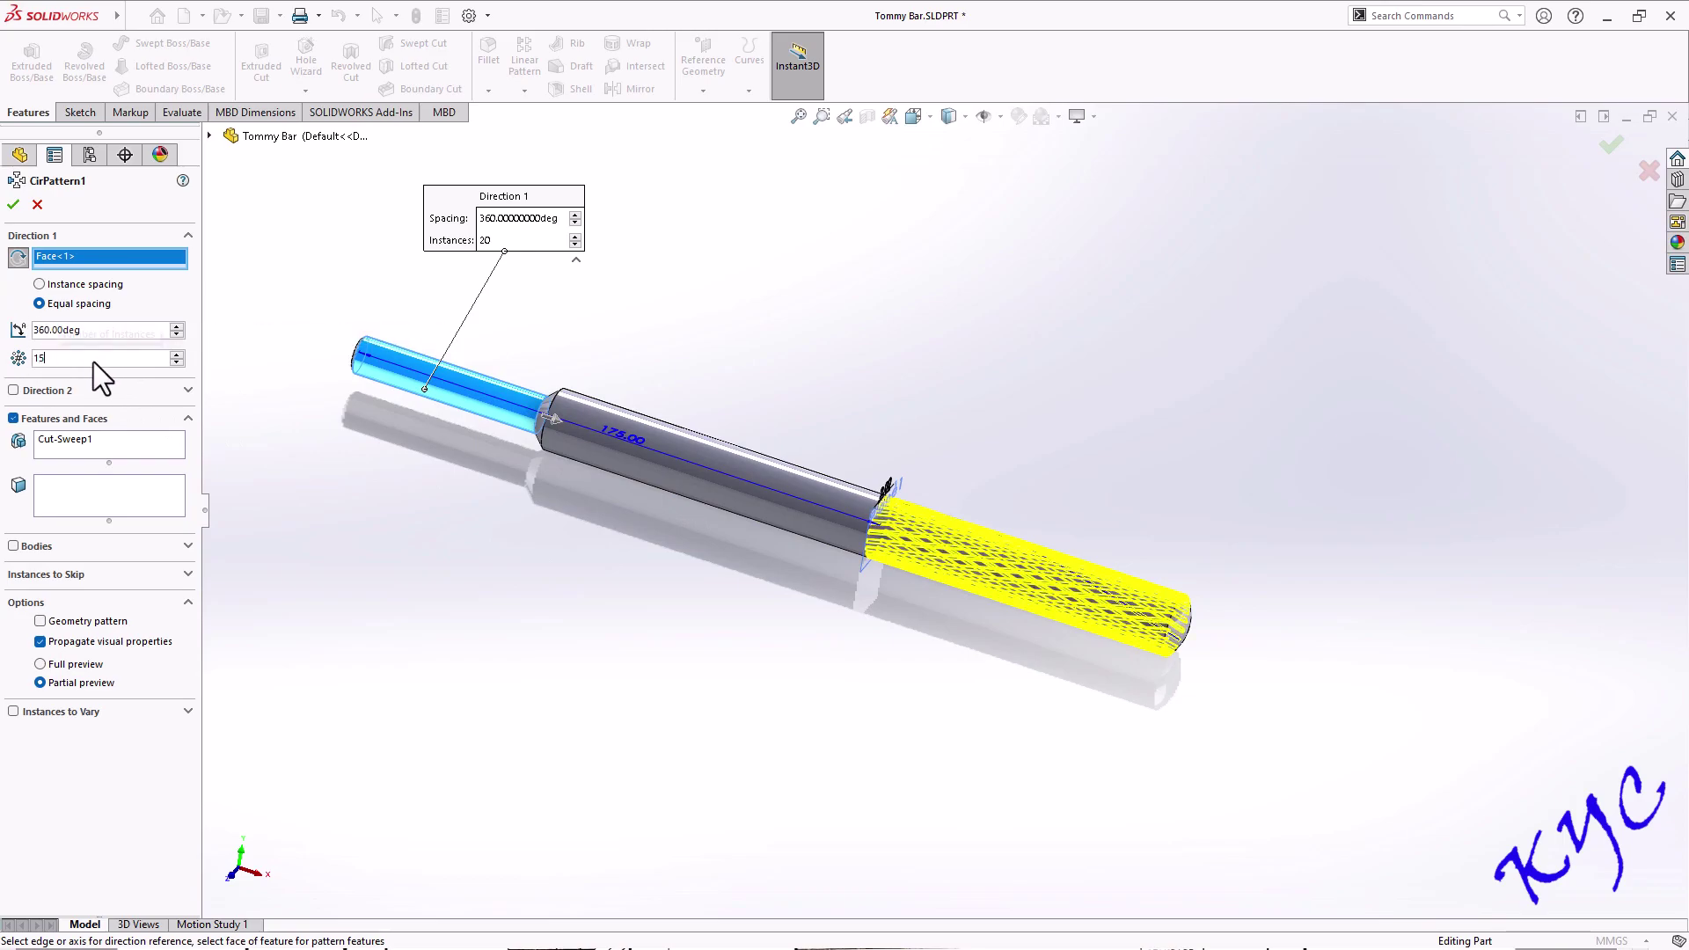
pyautogui.press('Return')
pyautogui.moveTo(1231, 384); pyautogui.dragTo(1117, 404, button='middle')
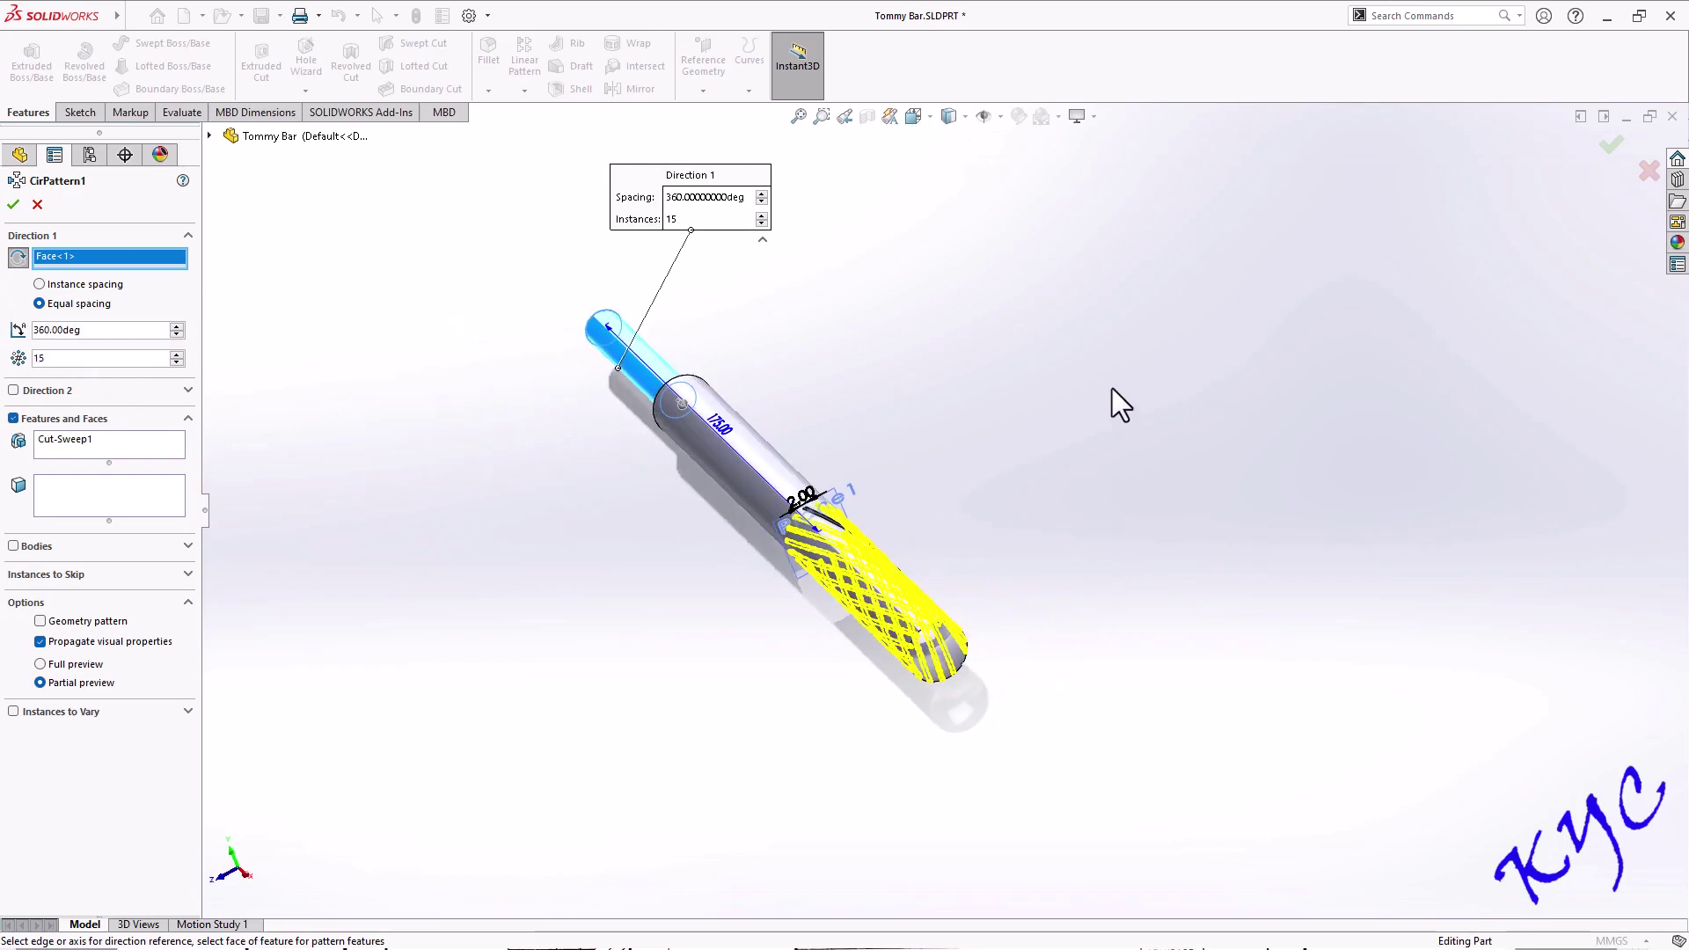
pyautogui.click(14, 204)
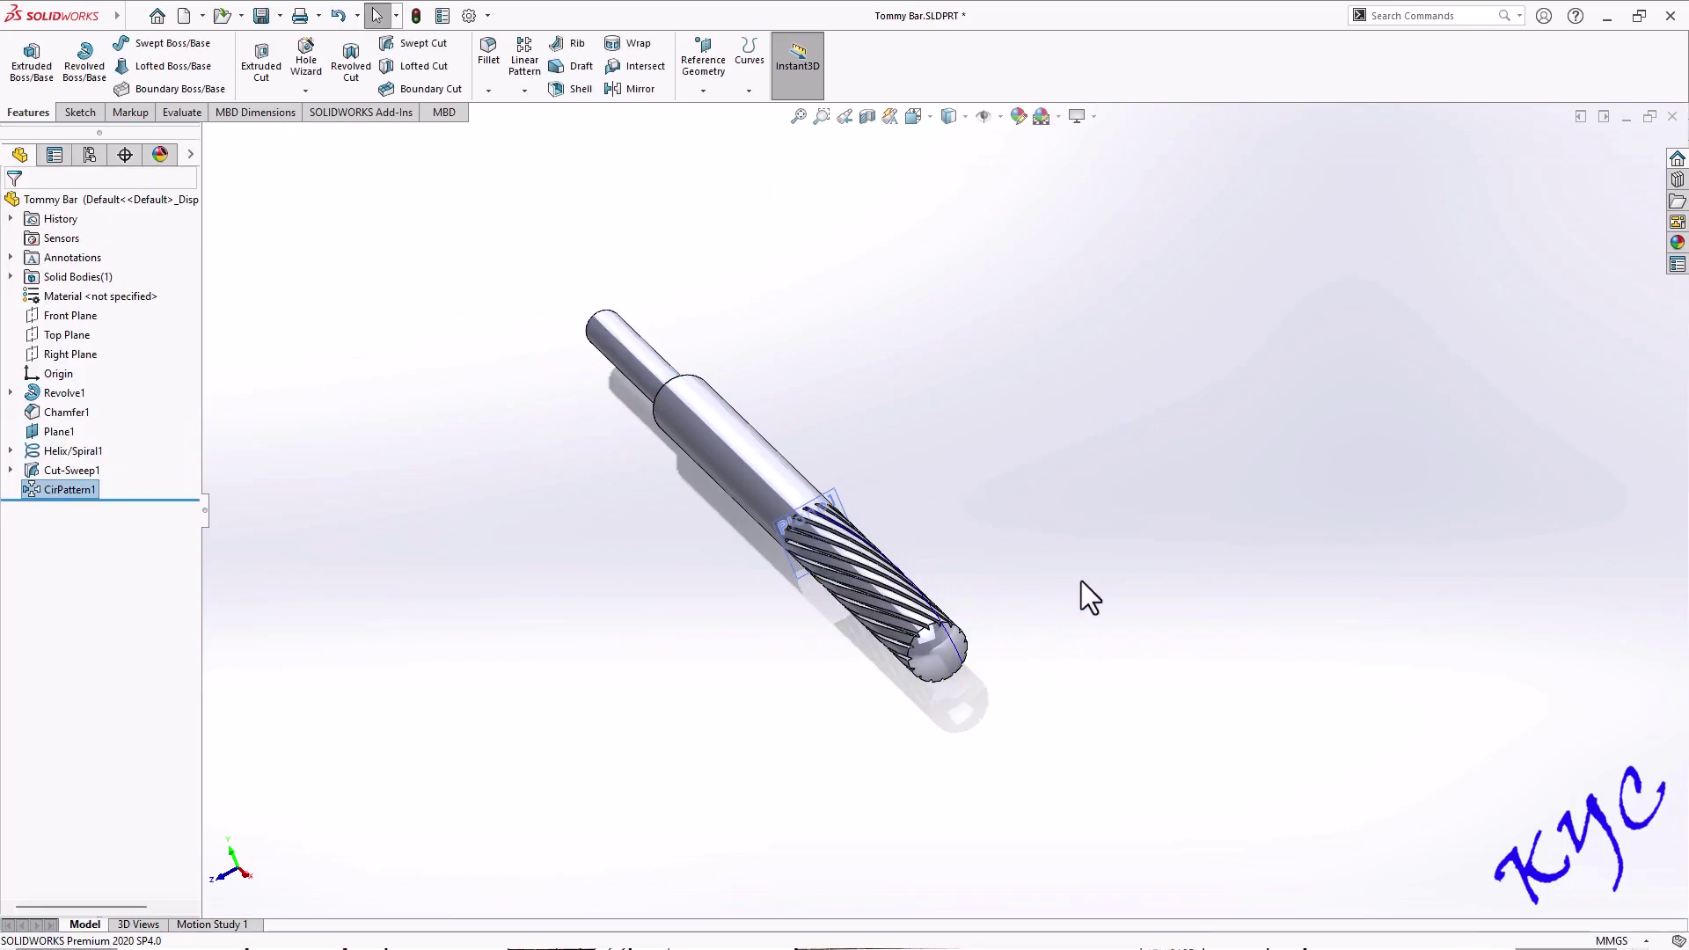
# Mirror the circular pattern of grooves about the Front Plane to form the crossed diamond knurl
pyautogui.scroll(-5, 1143, 616)
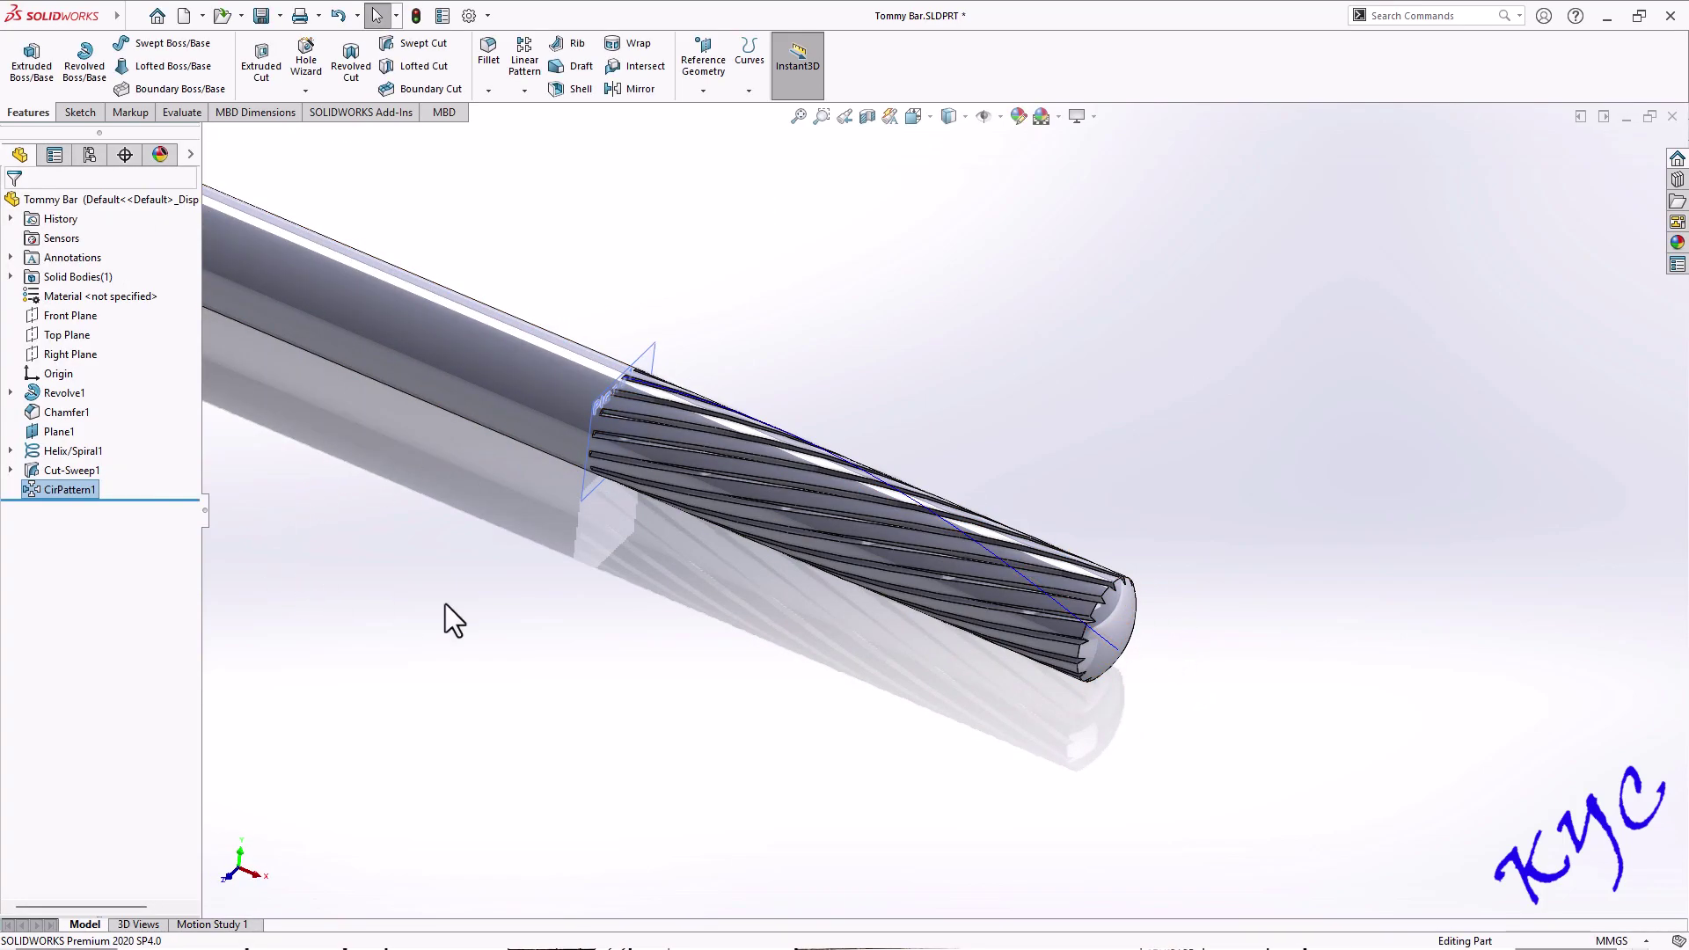
pyautogui.click(630, 91)
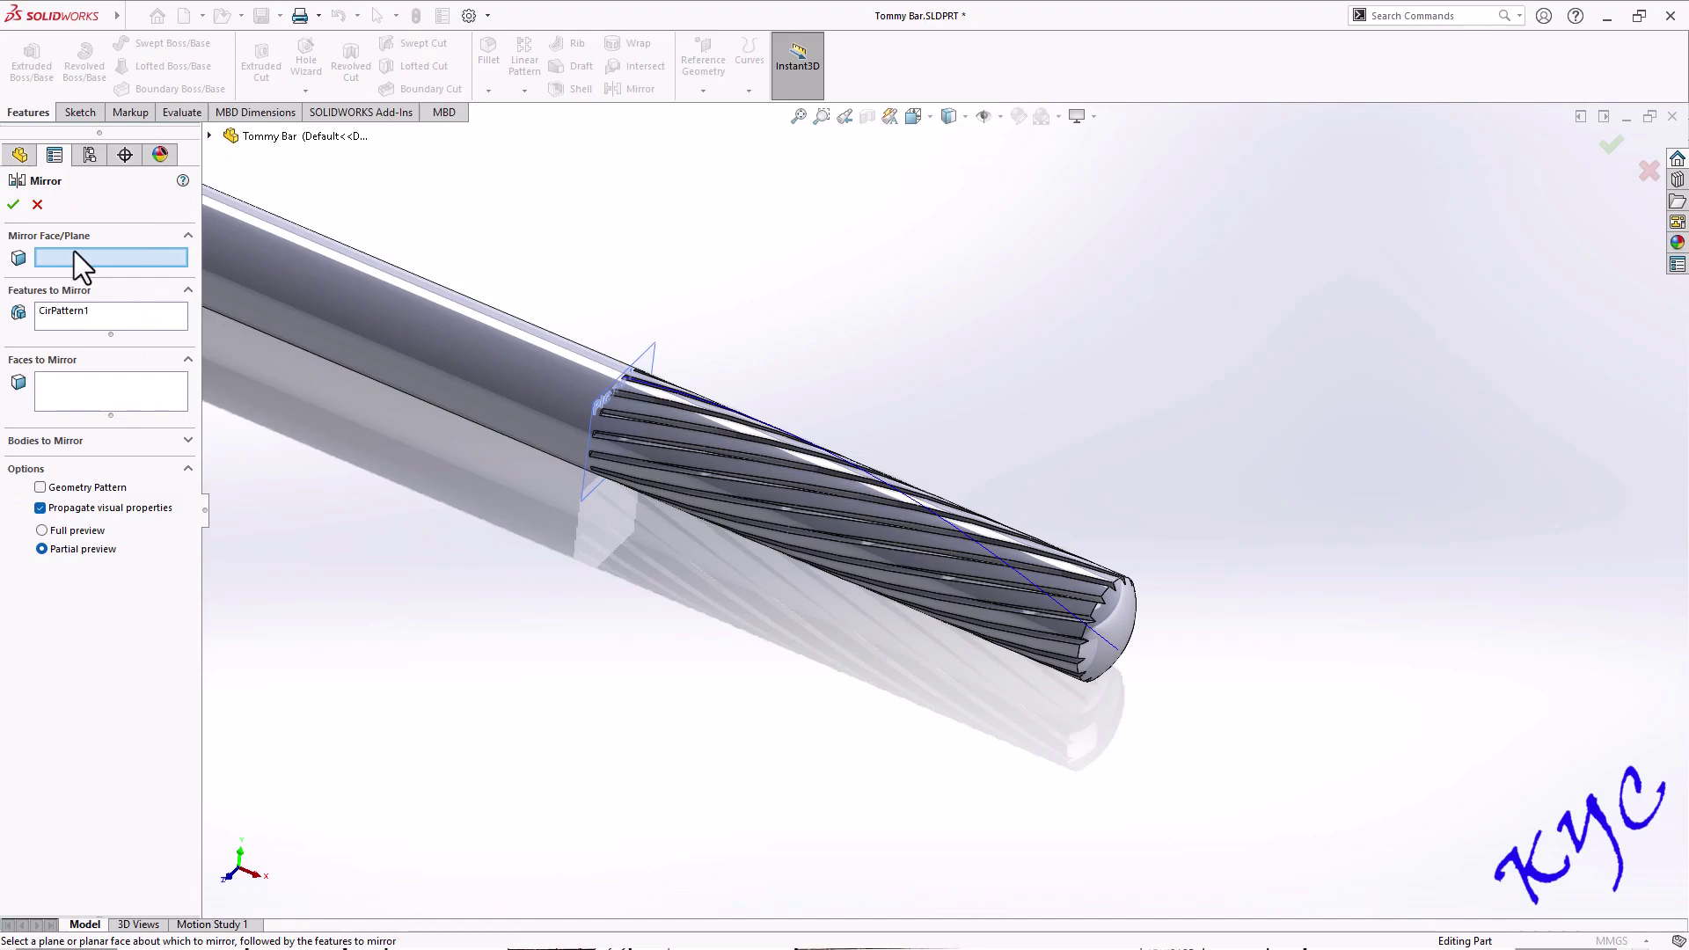
pyautogui.click(209, 136)
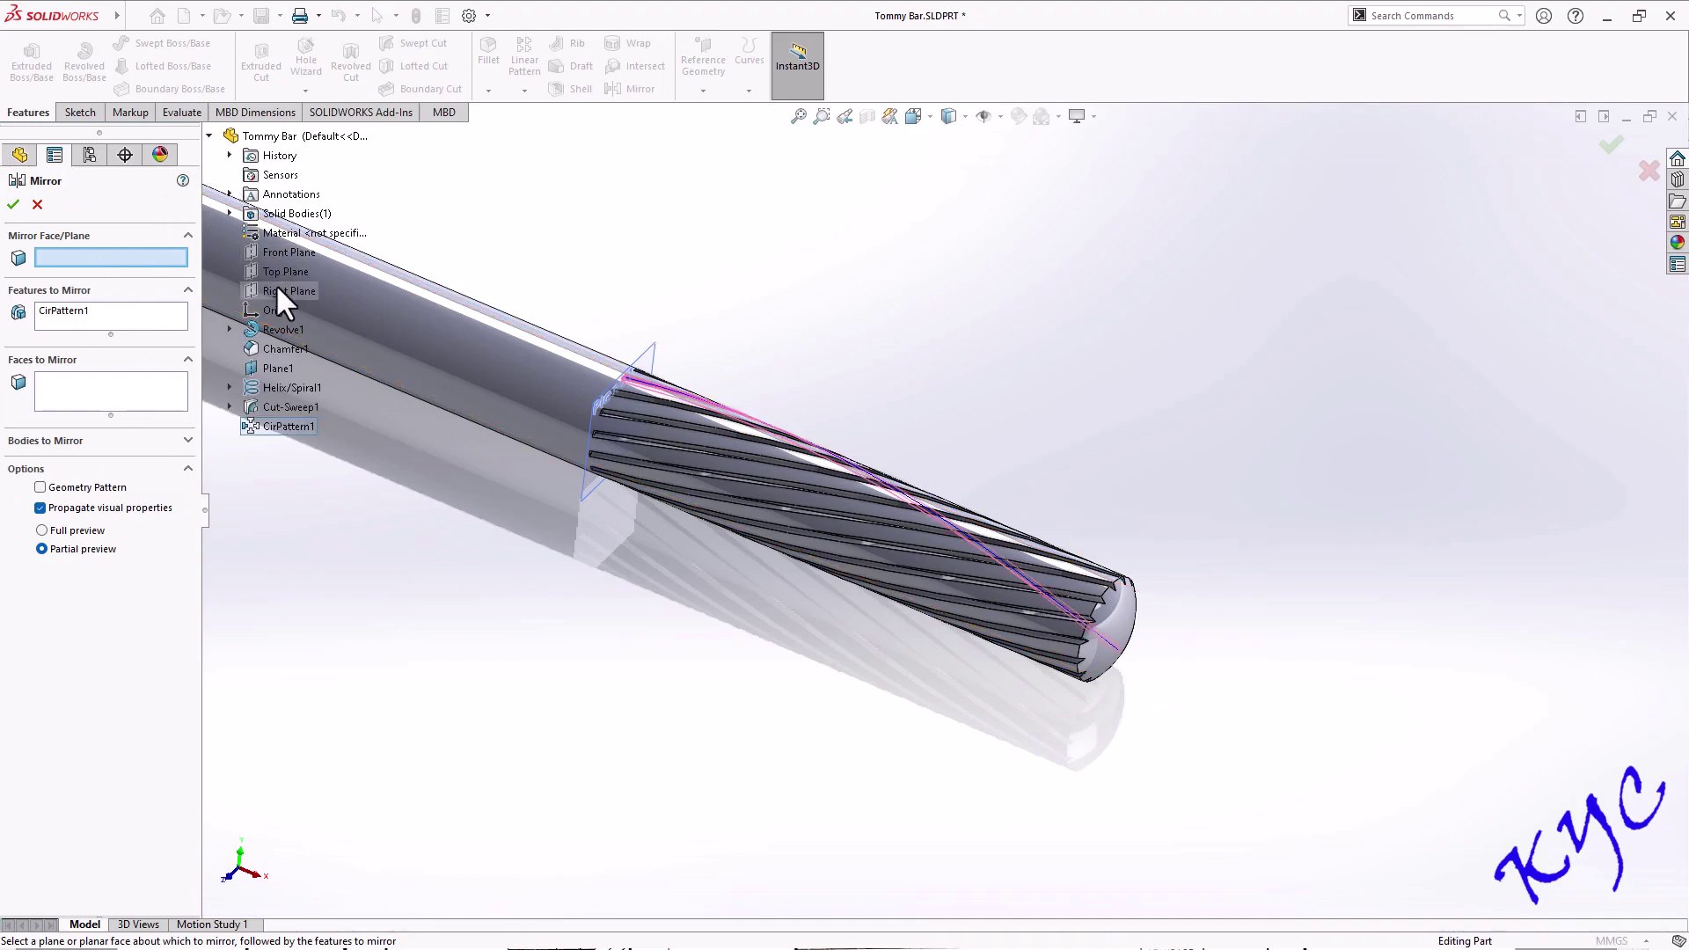
pyautogui.click(279, 251)
pyautogui.click(13, 204)
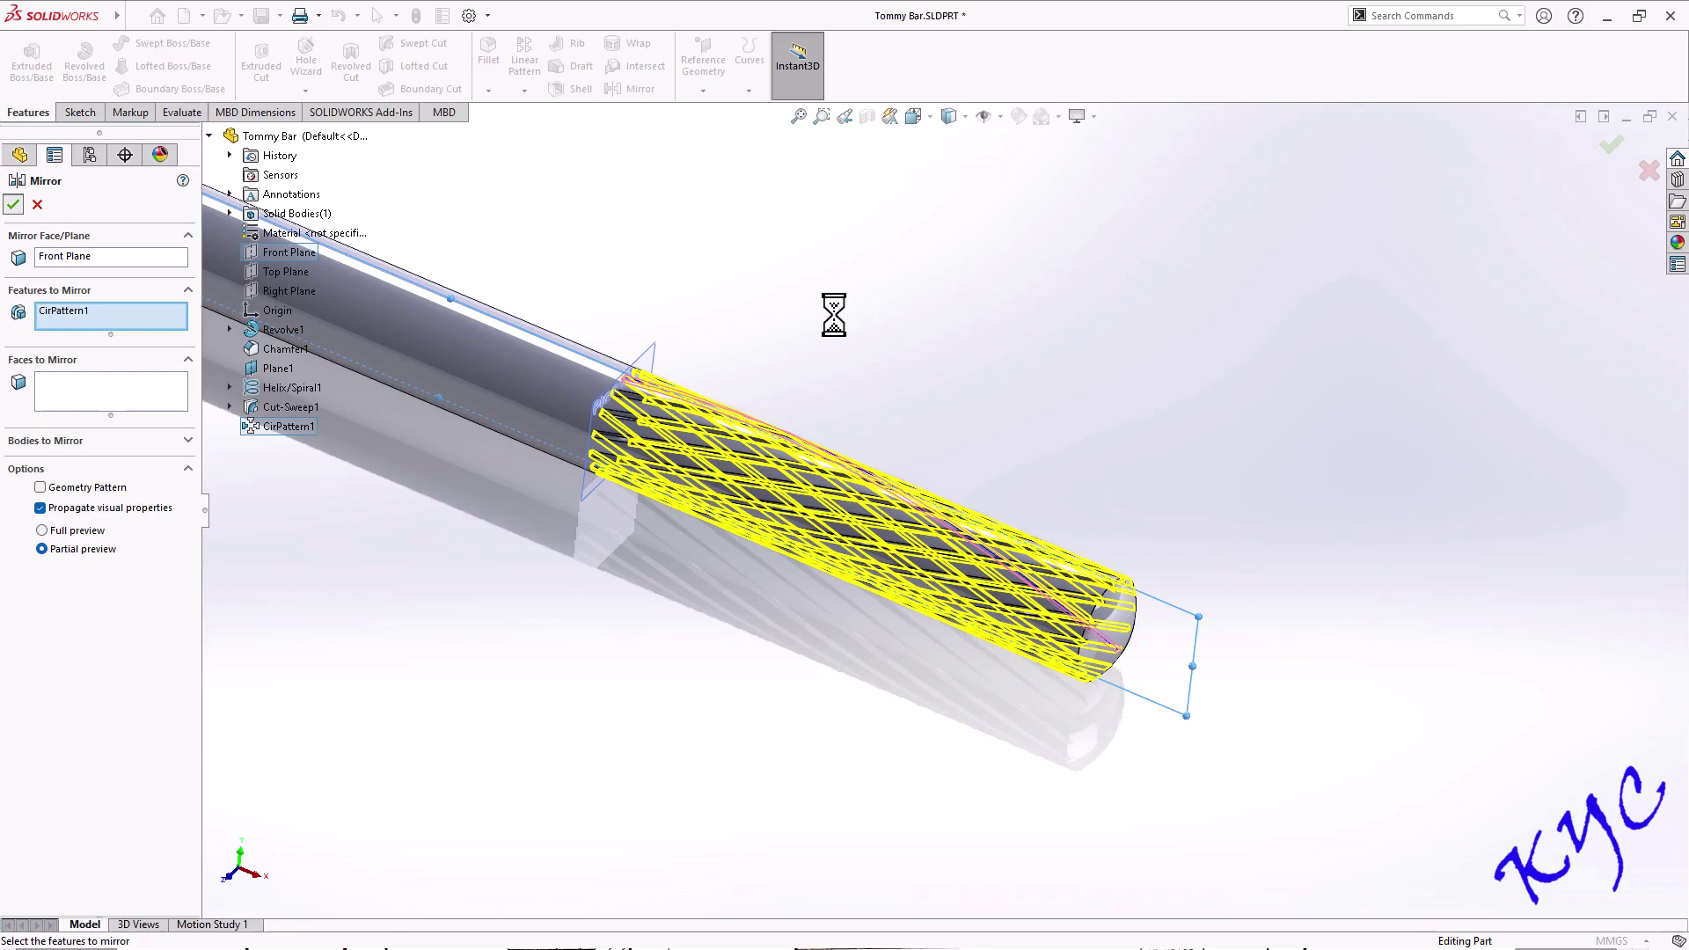
pyautogui.scroll(3, 1024, 355)
pyautogui.moveTo(1024, 354); pyautogui.dragTo(1025, 430, button='middle')
pyautogui.moveTo(894, 434); pyautogui.dragTo(991, 382, button='middle')
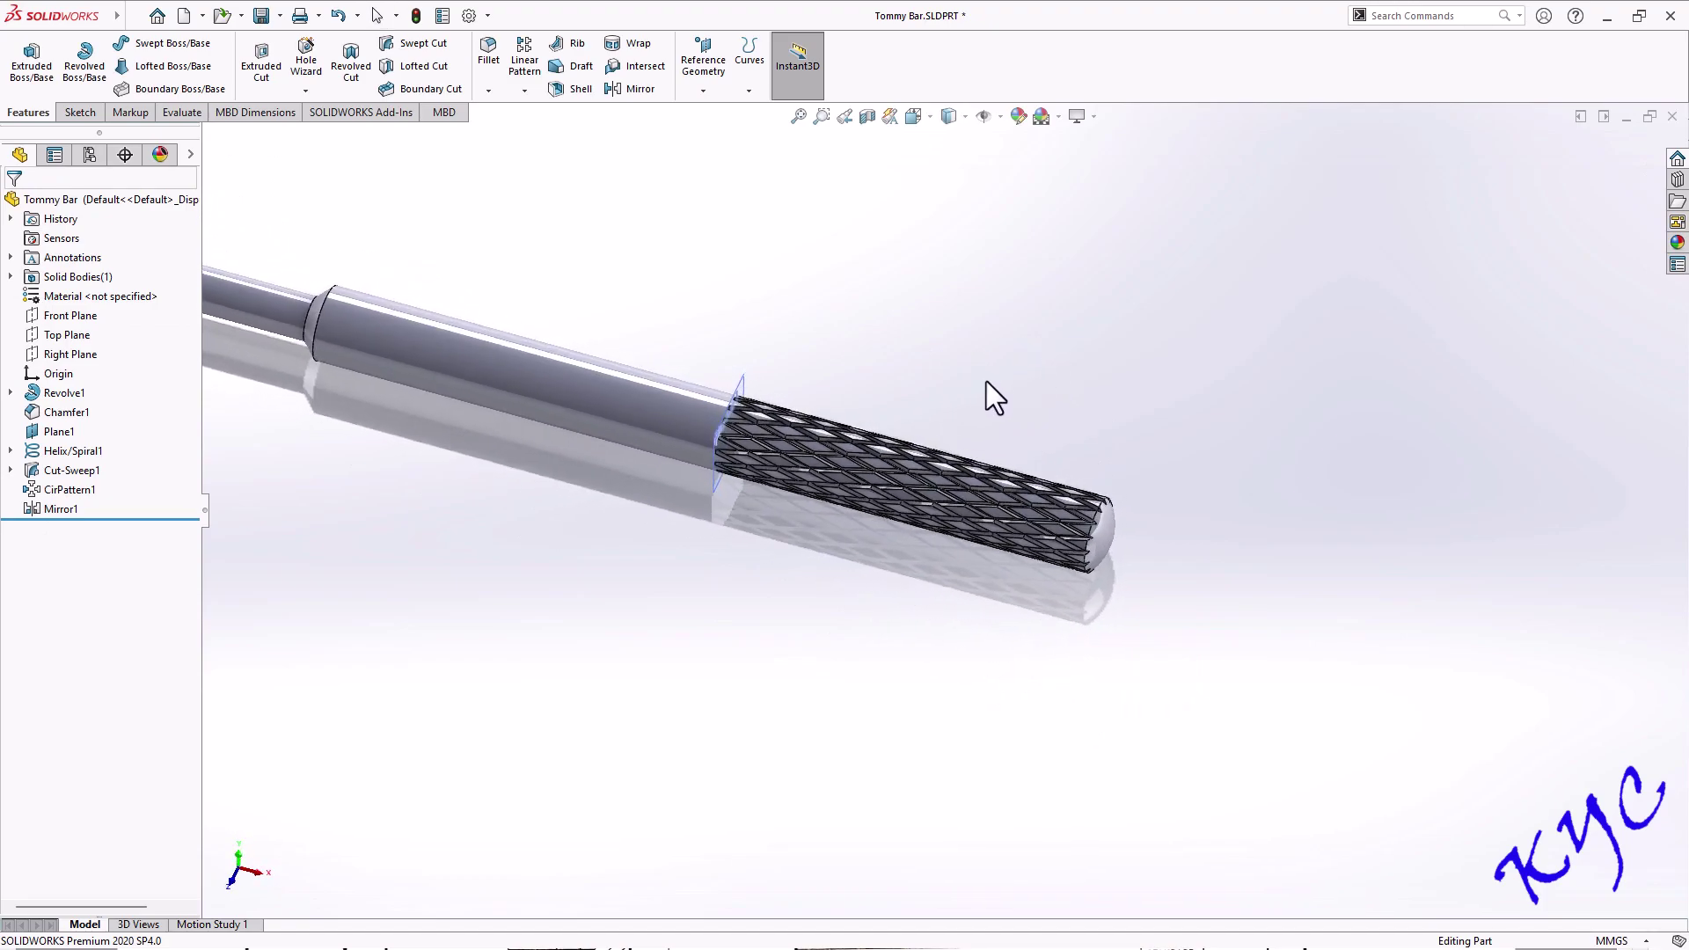
# Edit the circular pattern of the knurl grooves to use 20 instances
pyautogui.rightClick(79, 497)
pyautogui.click(102, 451)
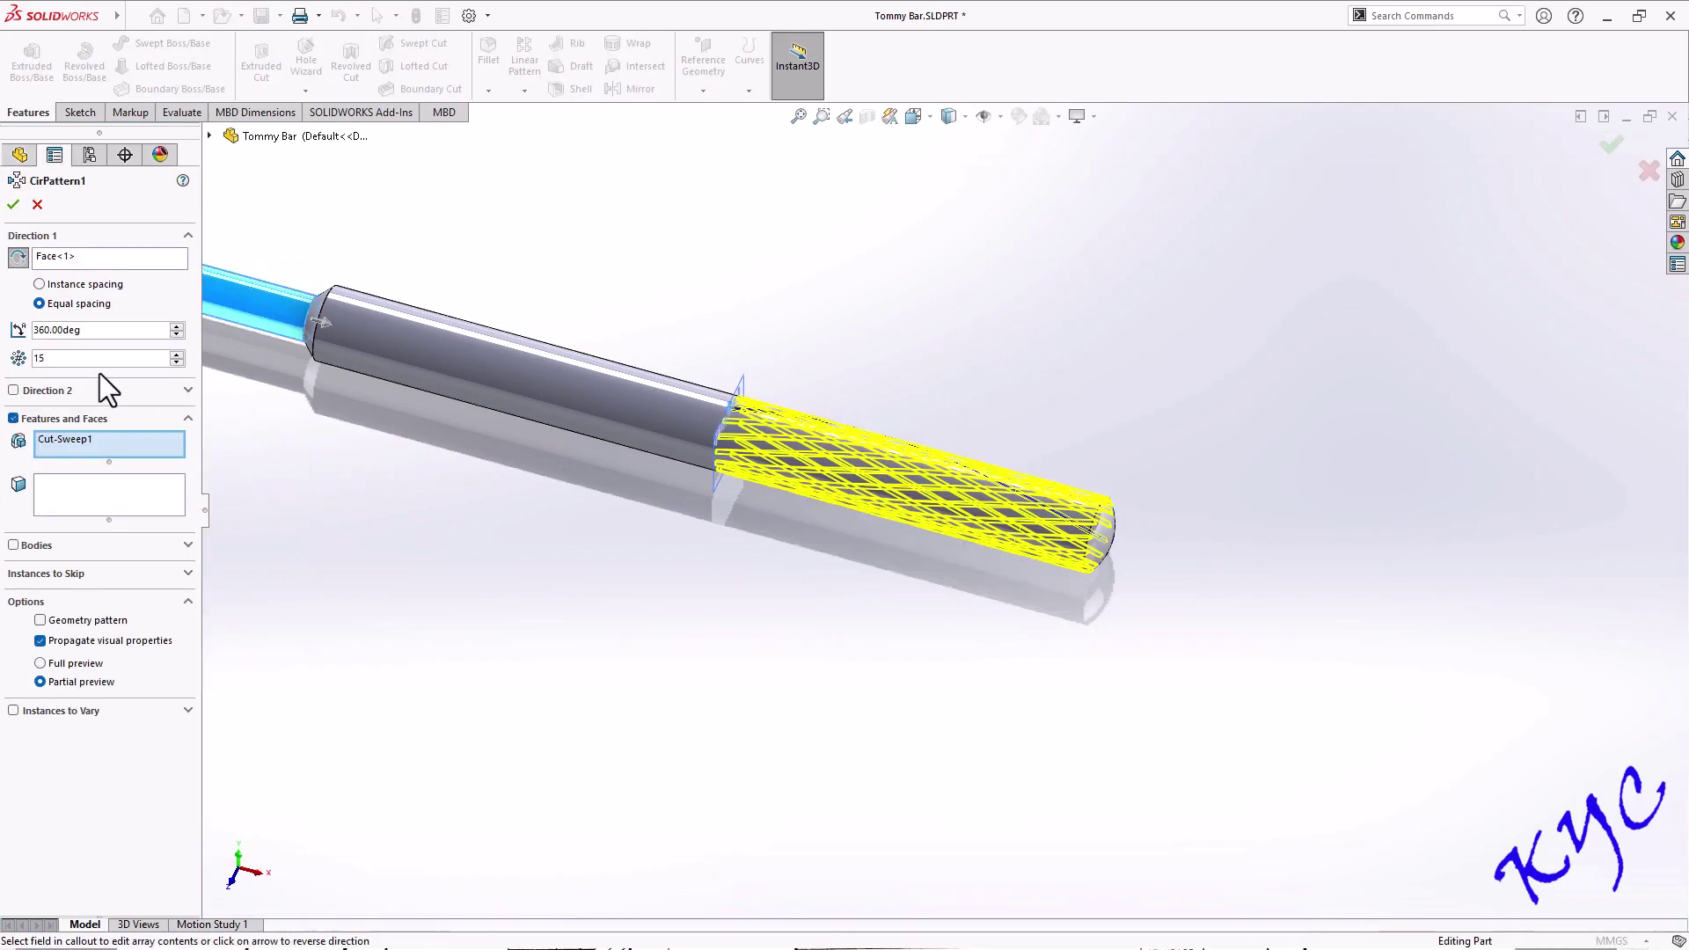
pyautogui.write('20')
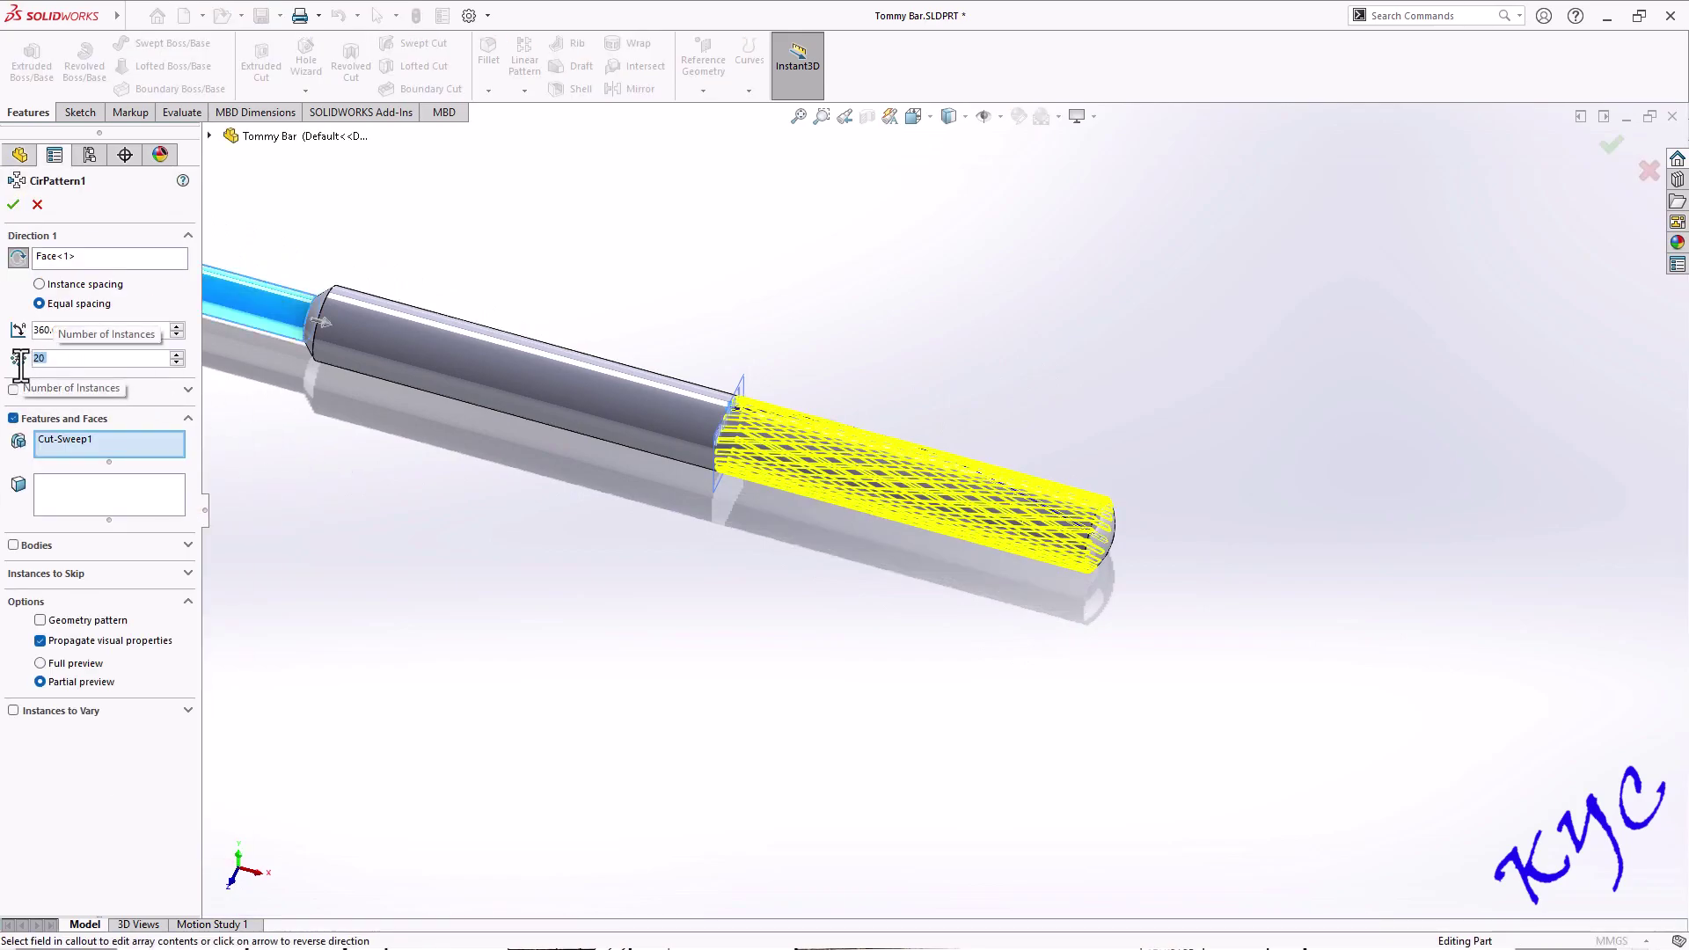
pyautogui.click(14, 204)
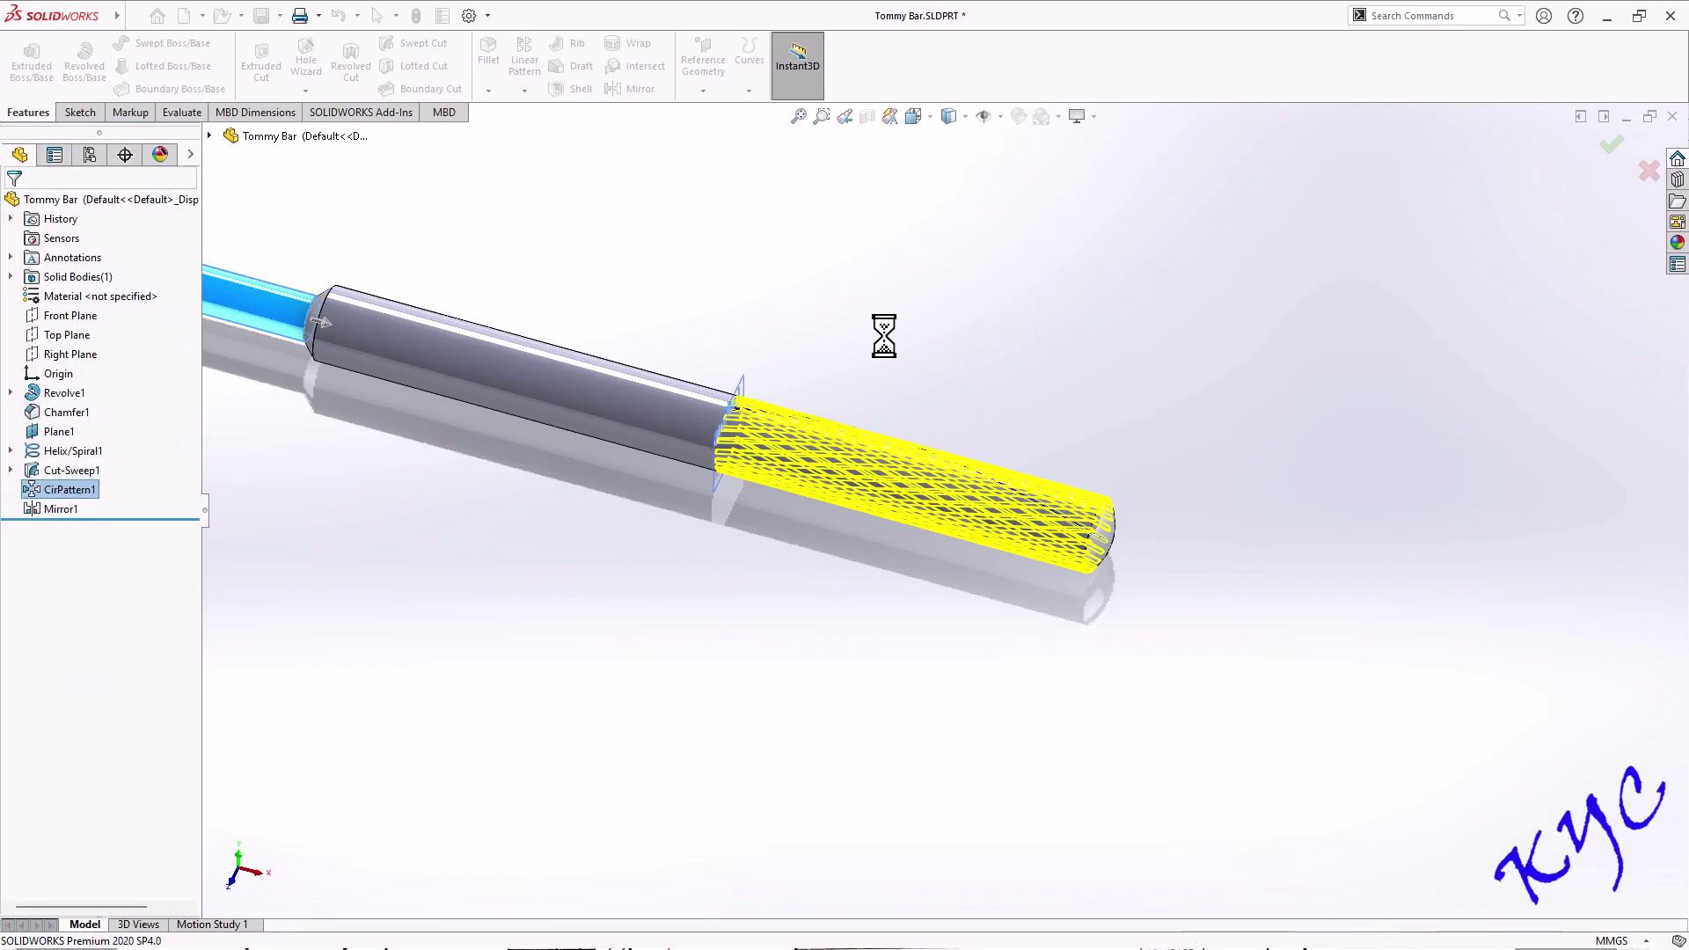
pyautogui.moveTo(1117, 396); pyautogui.dragTo(1081, 470, button='middle')
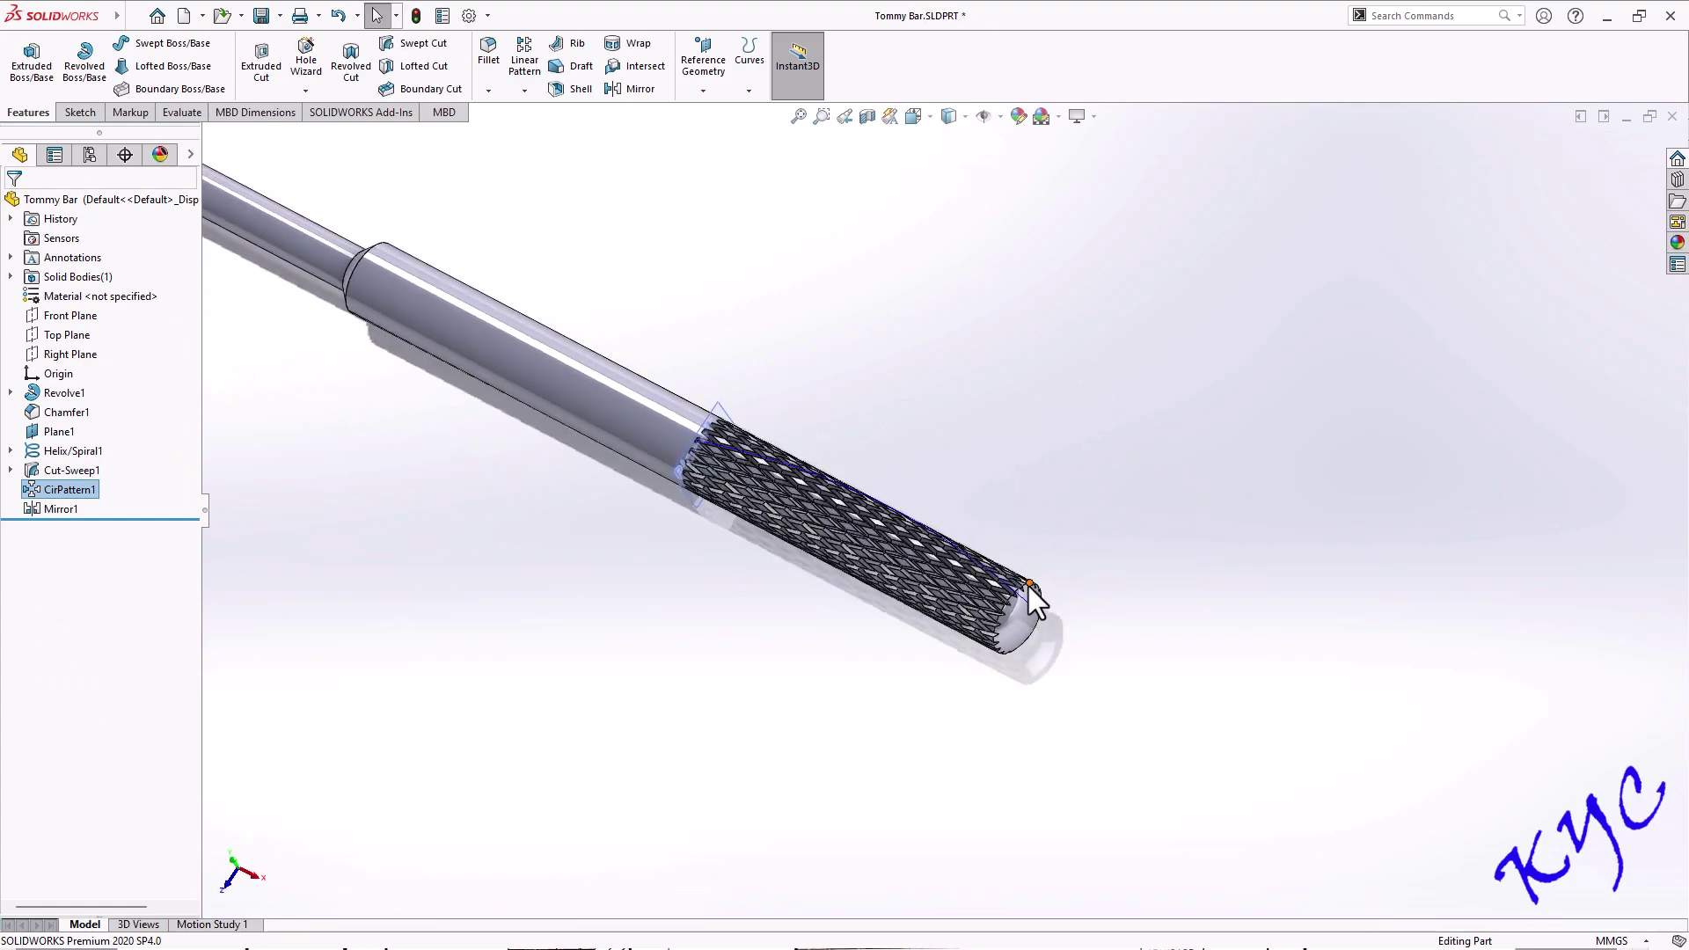
pyautogui.scroll(-2, 1031, 584)
pyautogui.scroll(2, 1096, 584)
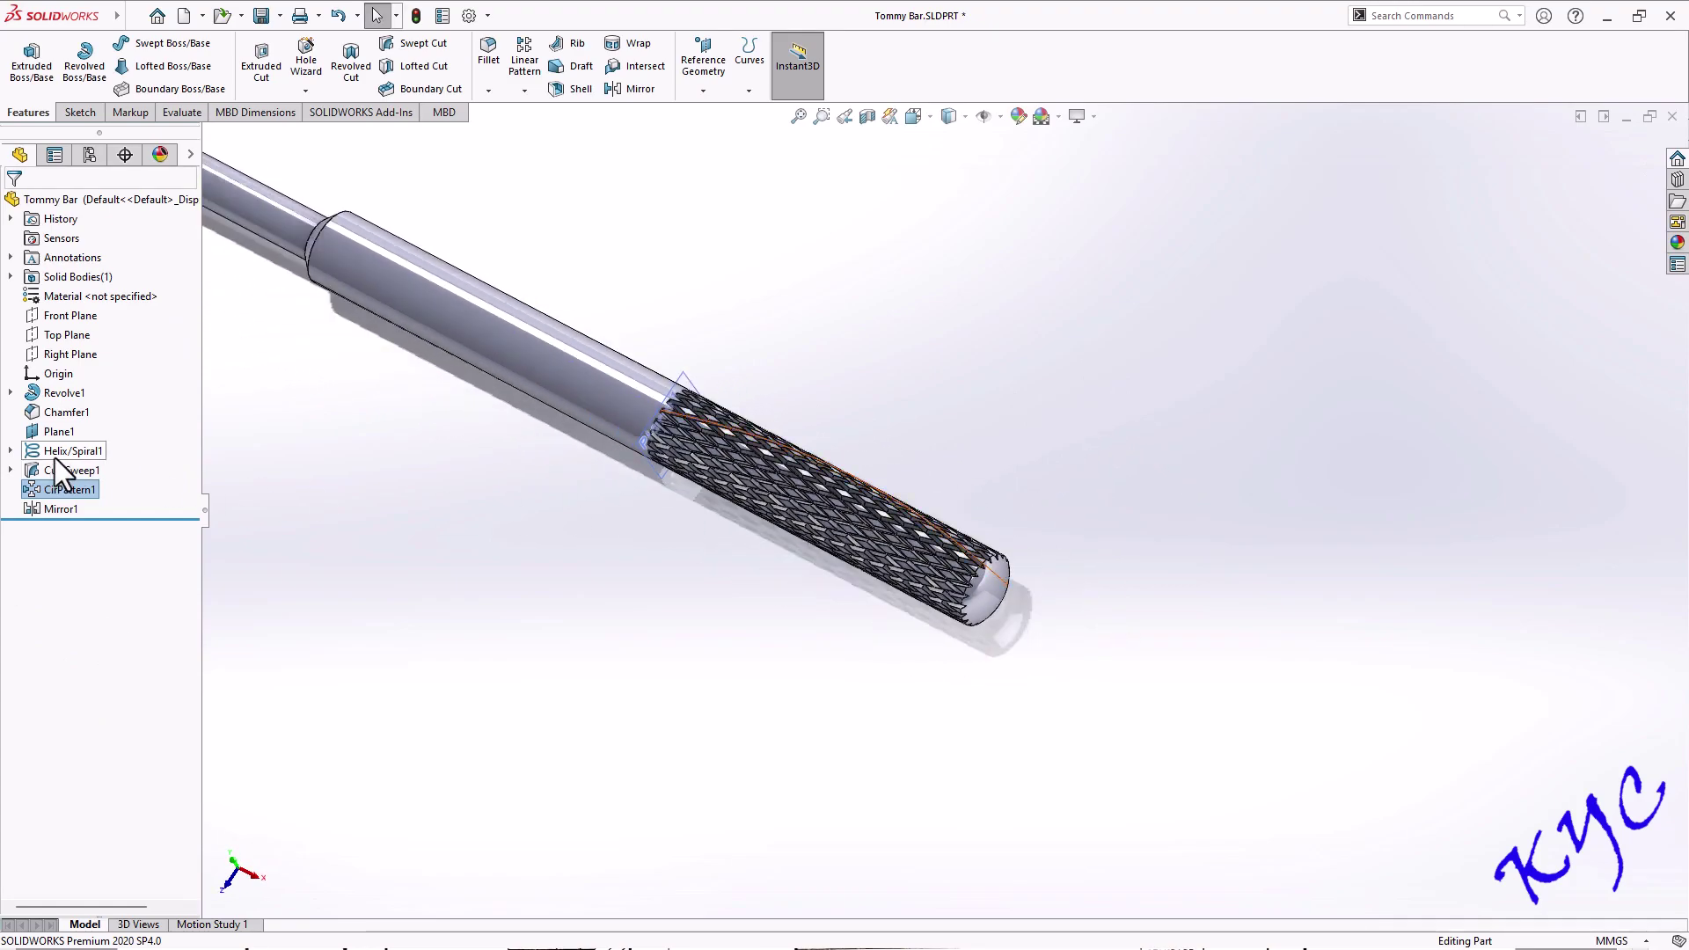
# Edit the helix that guides the knurl grooves and set its pitch to 150 mm
pyautogui.click(11, 451)
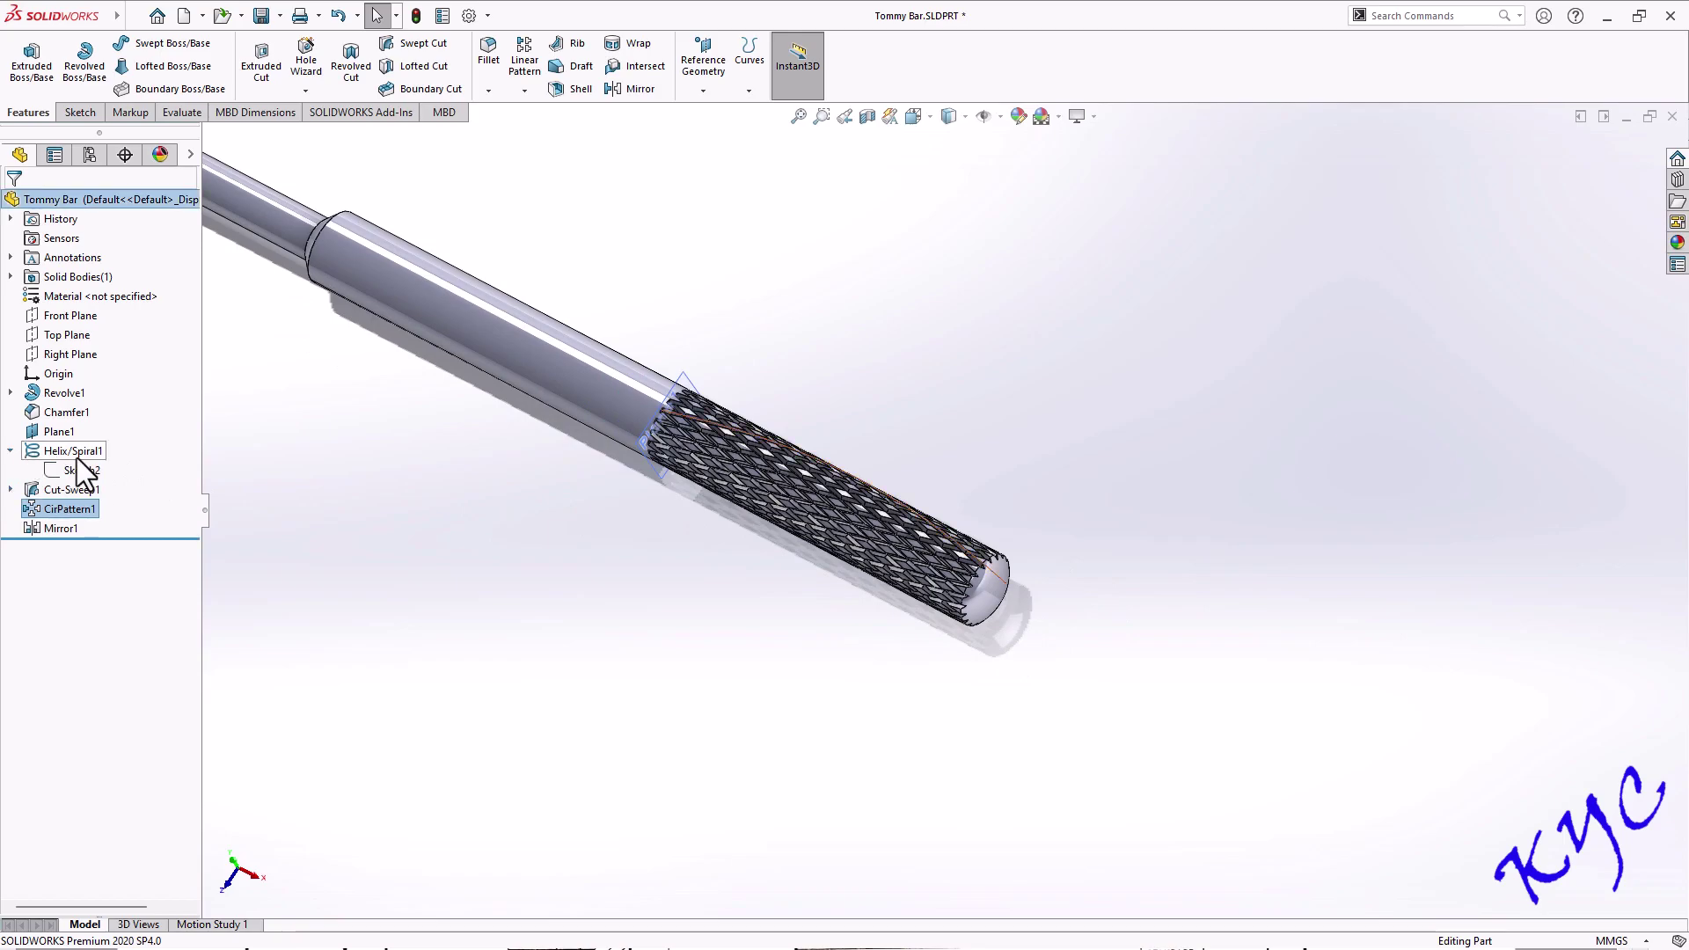
pyautogui.rightClick(74, 458)
pyautogui.click(88, 410)
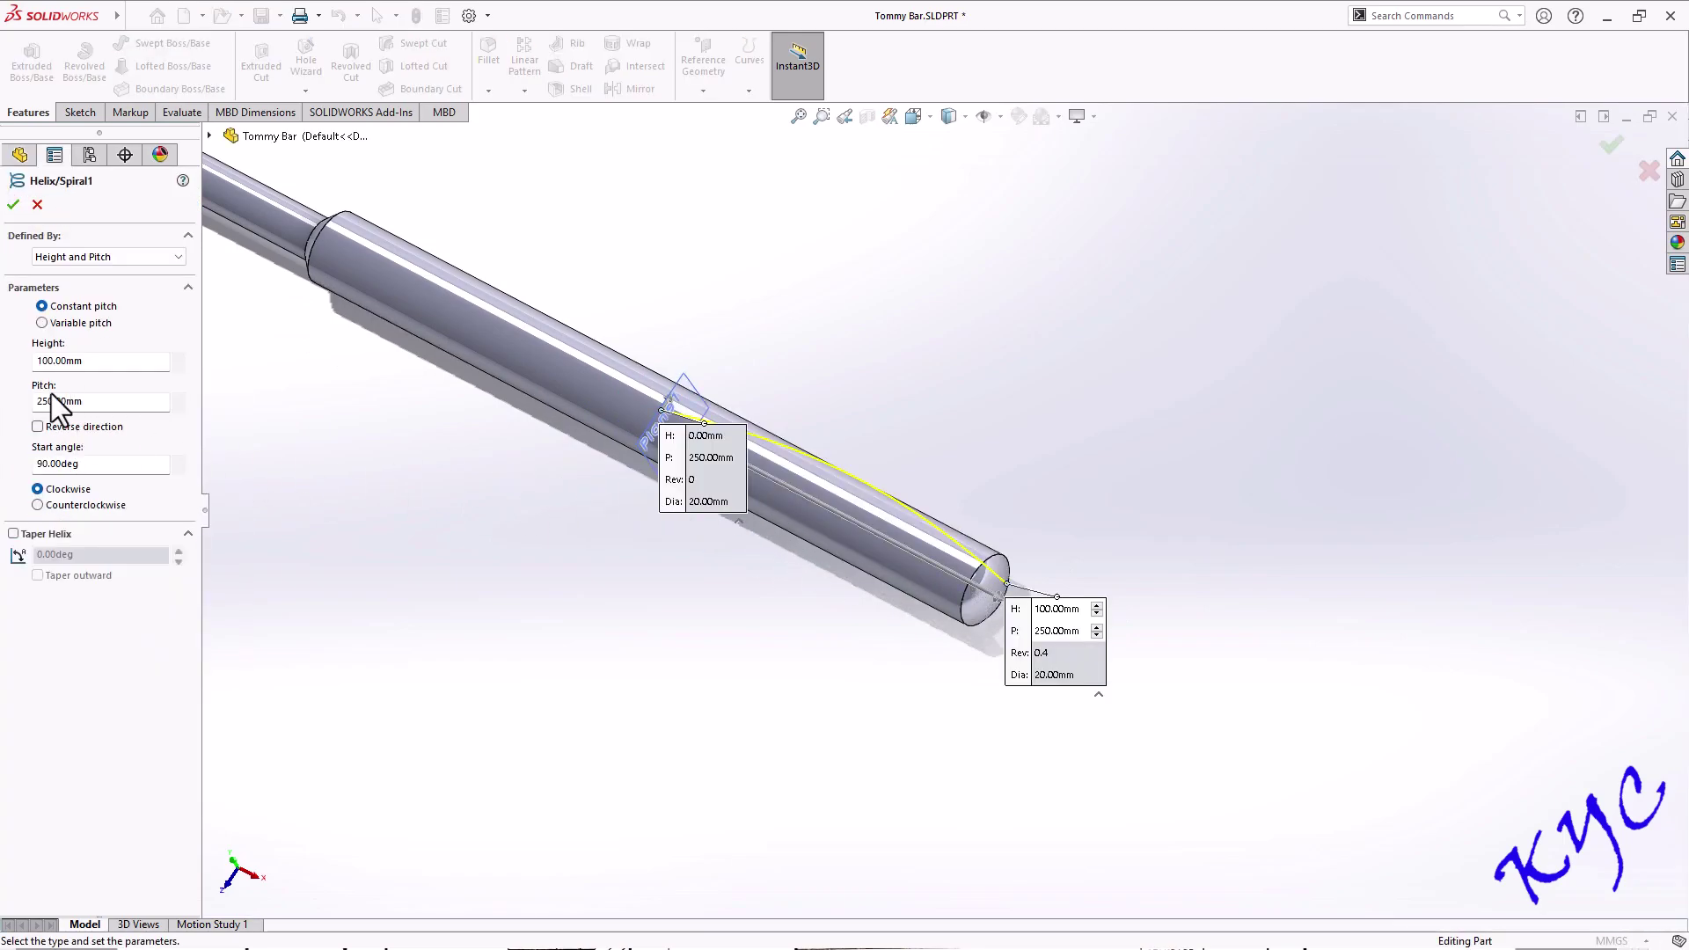
pyautogui.click(45, 405)
pyautogui.hotkey('shift', 'Home')
pyautogui.write('1')
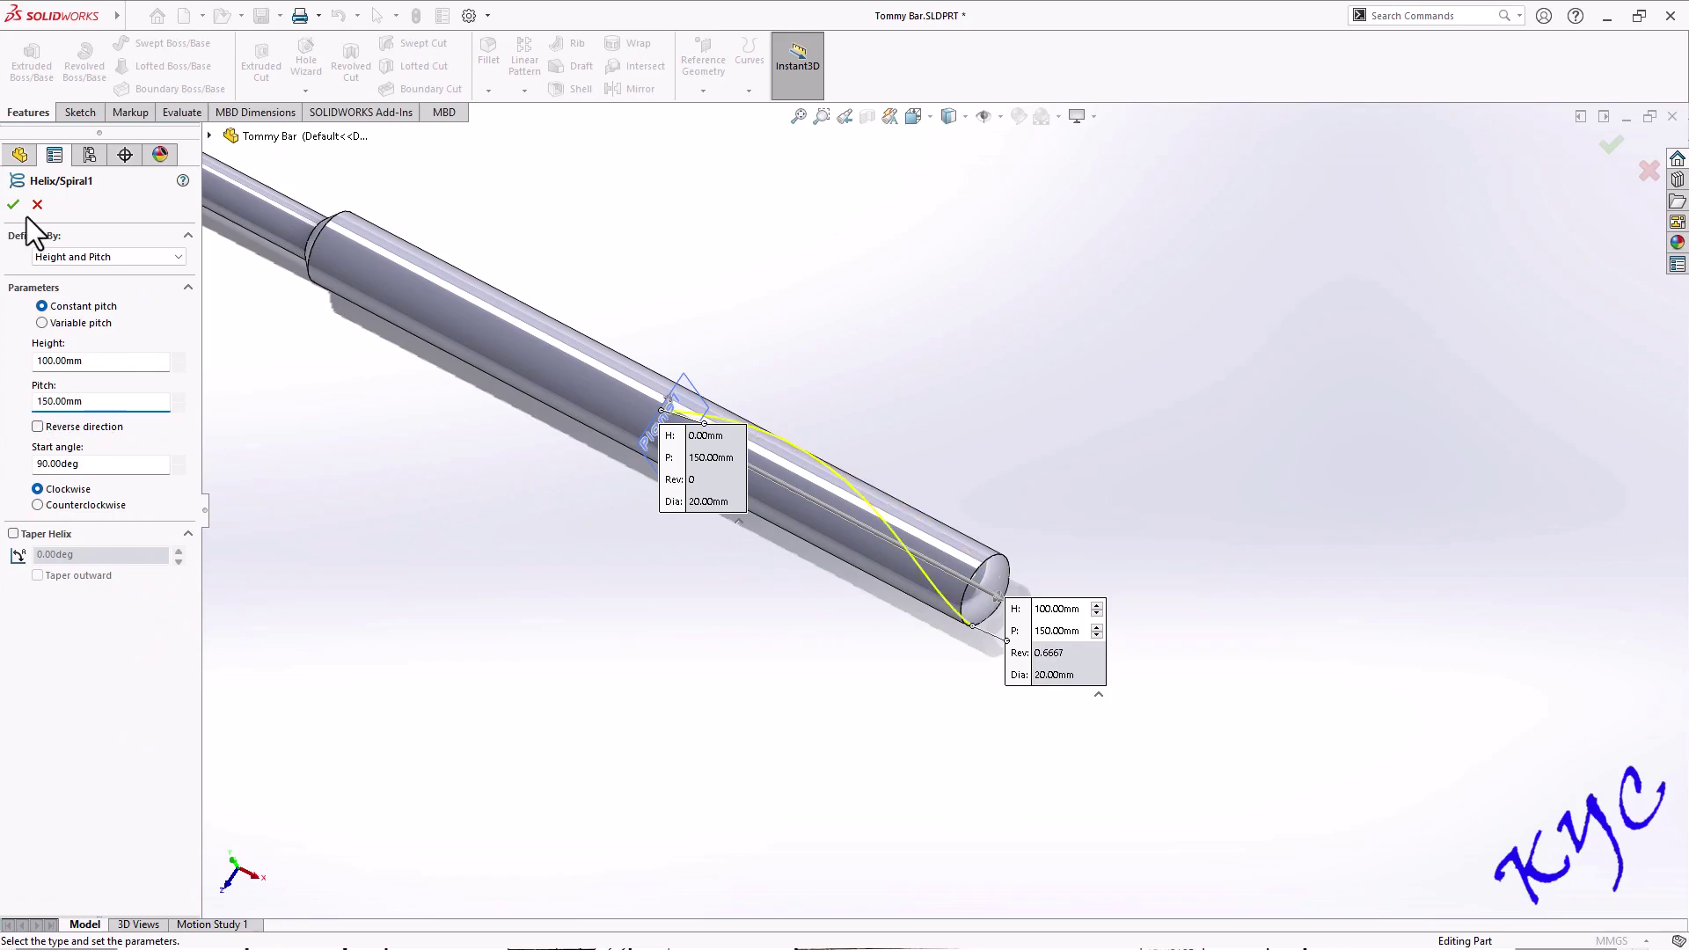
pyautogui.click(13, 204)
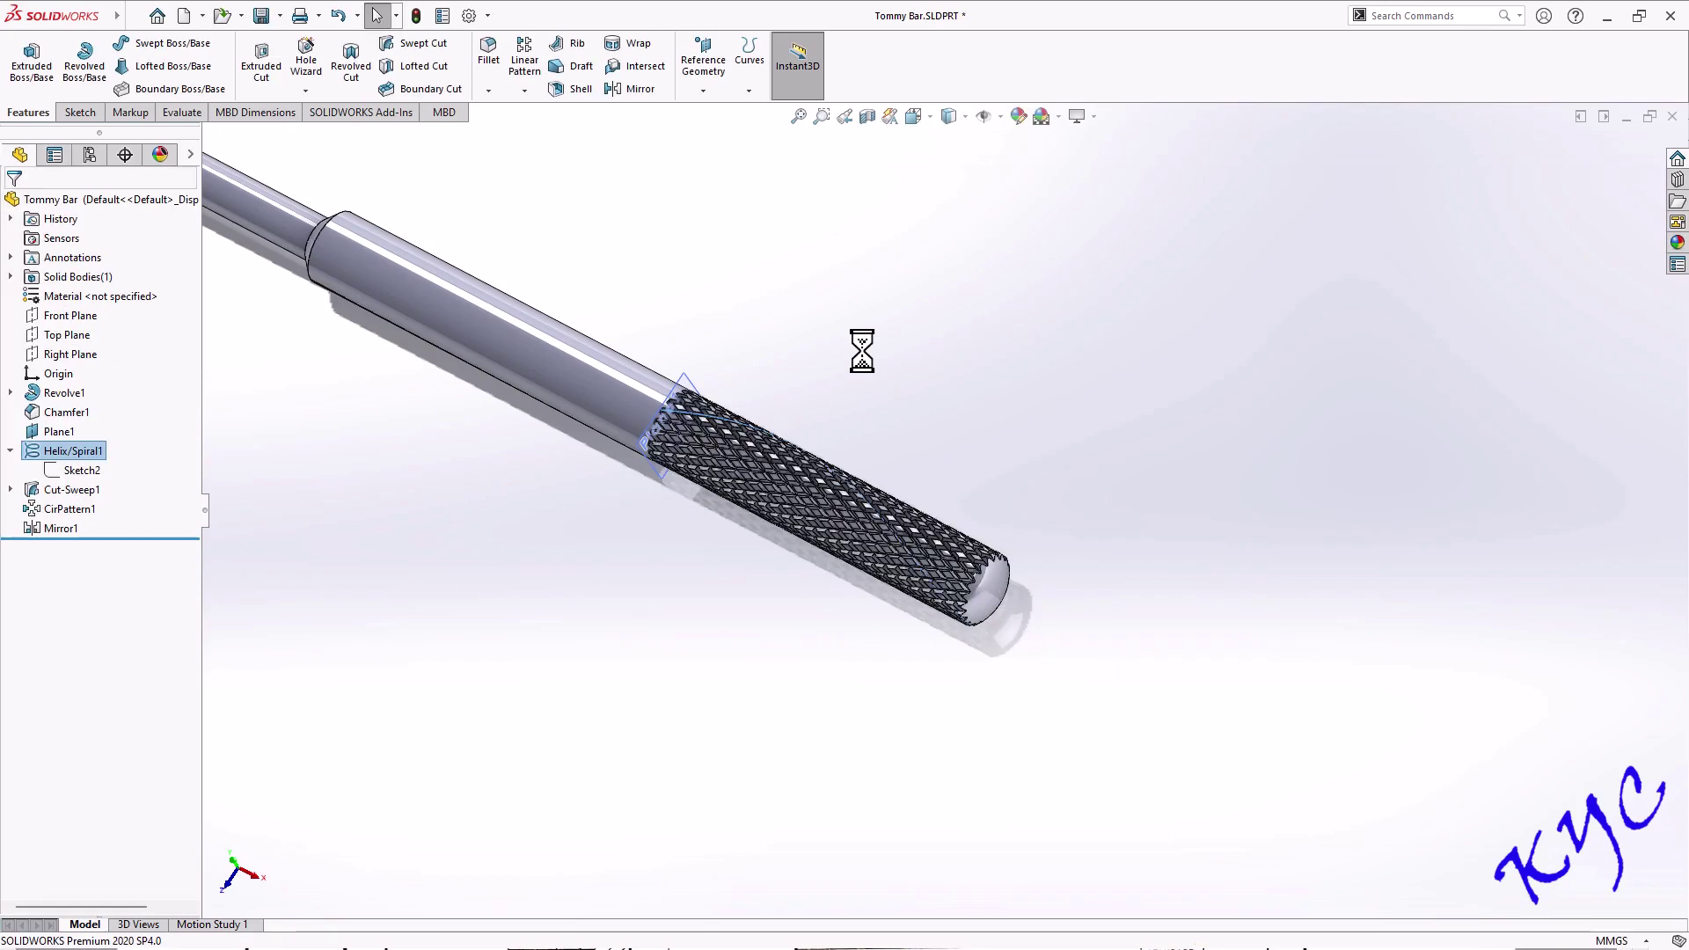
# Examine the knurled end of the tommy bar from the front, rotated and in isometric view
pyautogui.scroll(5, 994, 479)
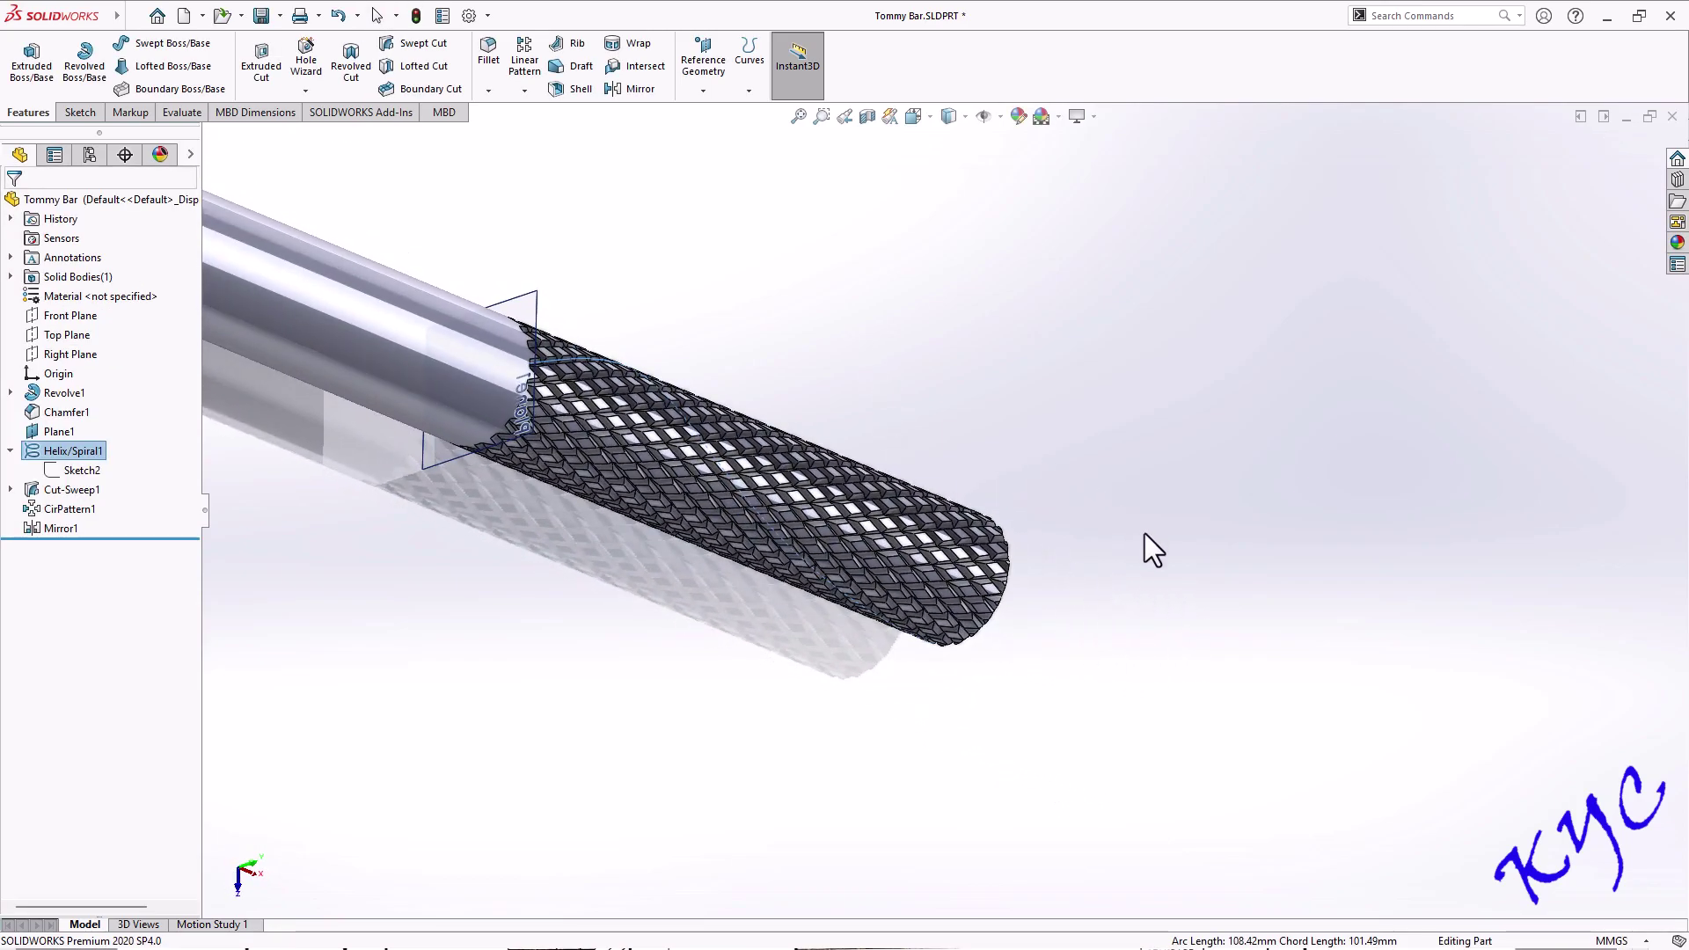
pyautogui.hotkey('ctrl', '1')
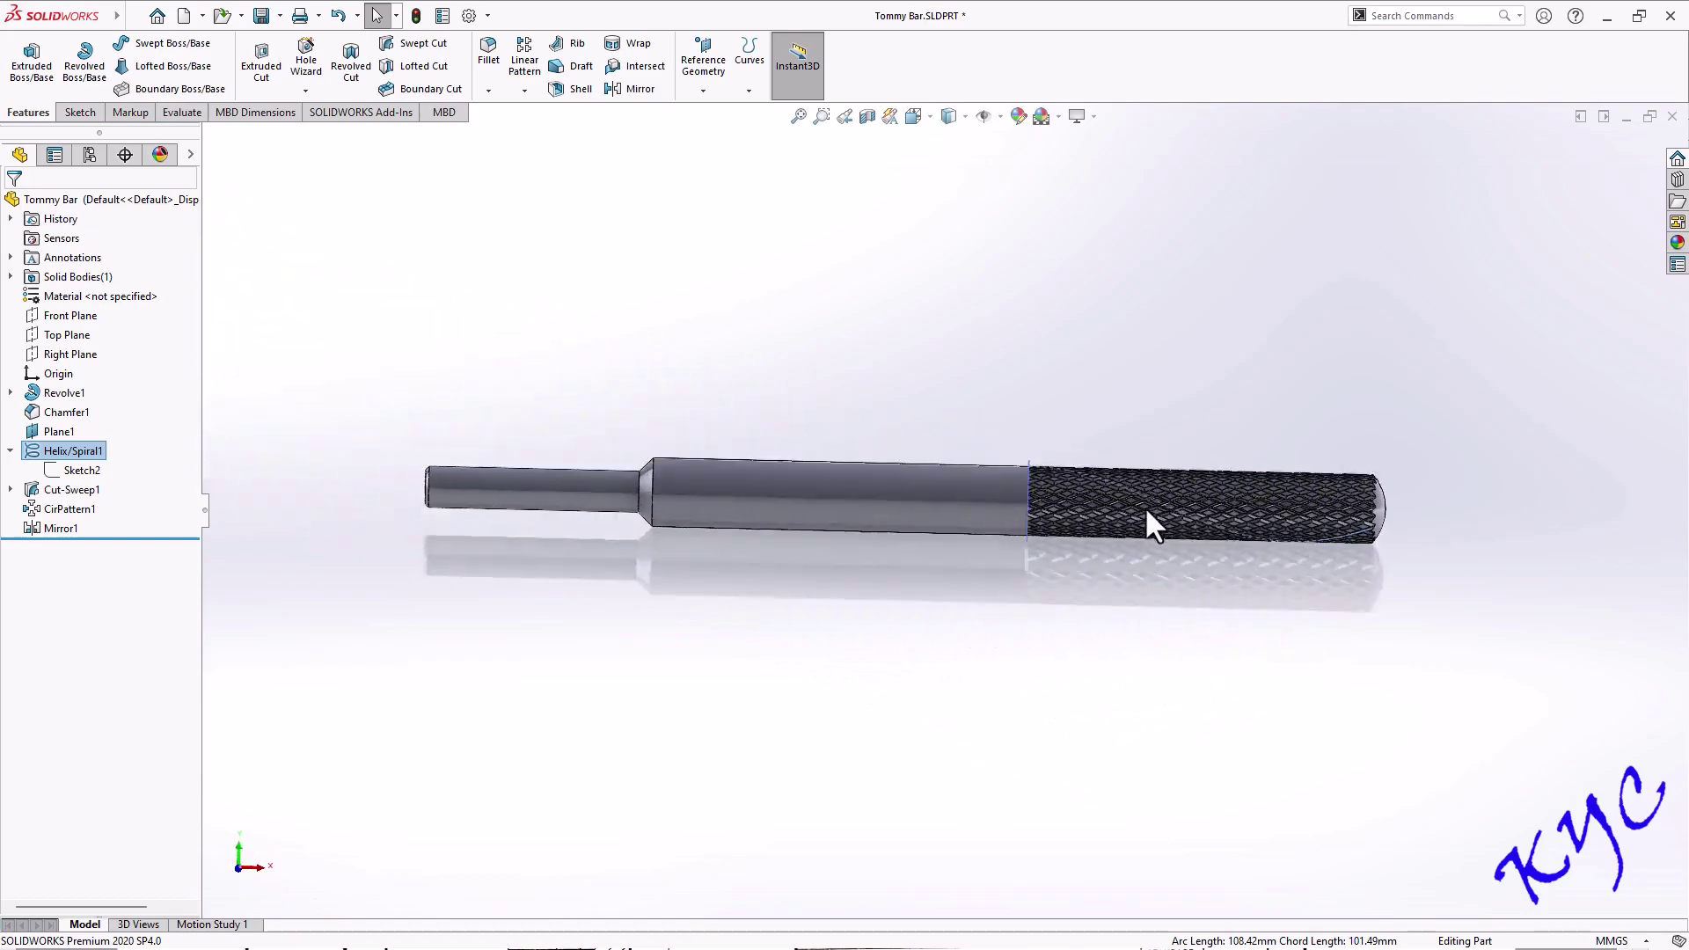
pyautogui.press('Up')
pyautogui.press('Up')
pyautogui.press('Up')
pyautogui.press('Up')
pyautogui.press('Up')
pyautogui.press('Up')
pyautogui.press('Left')
pyautogui.hotkey('ctrl', '7')
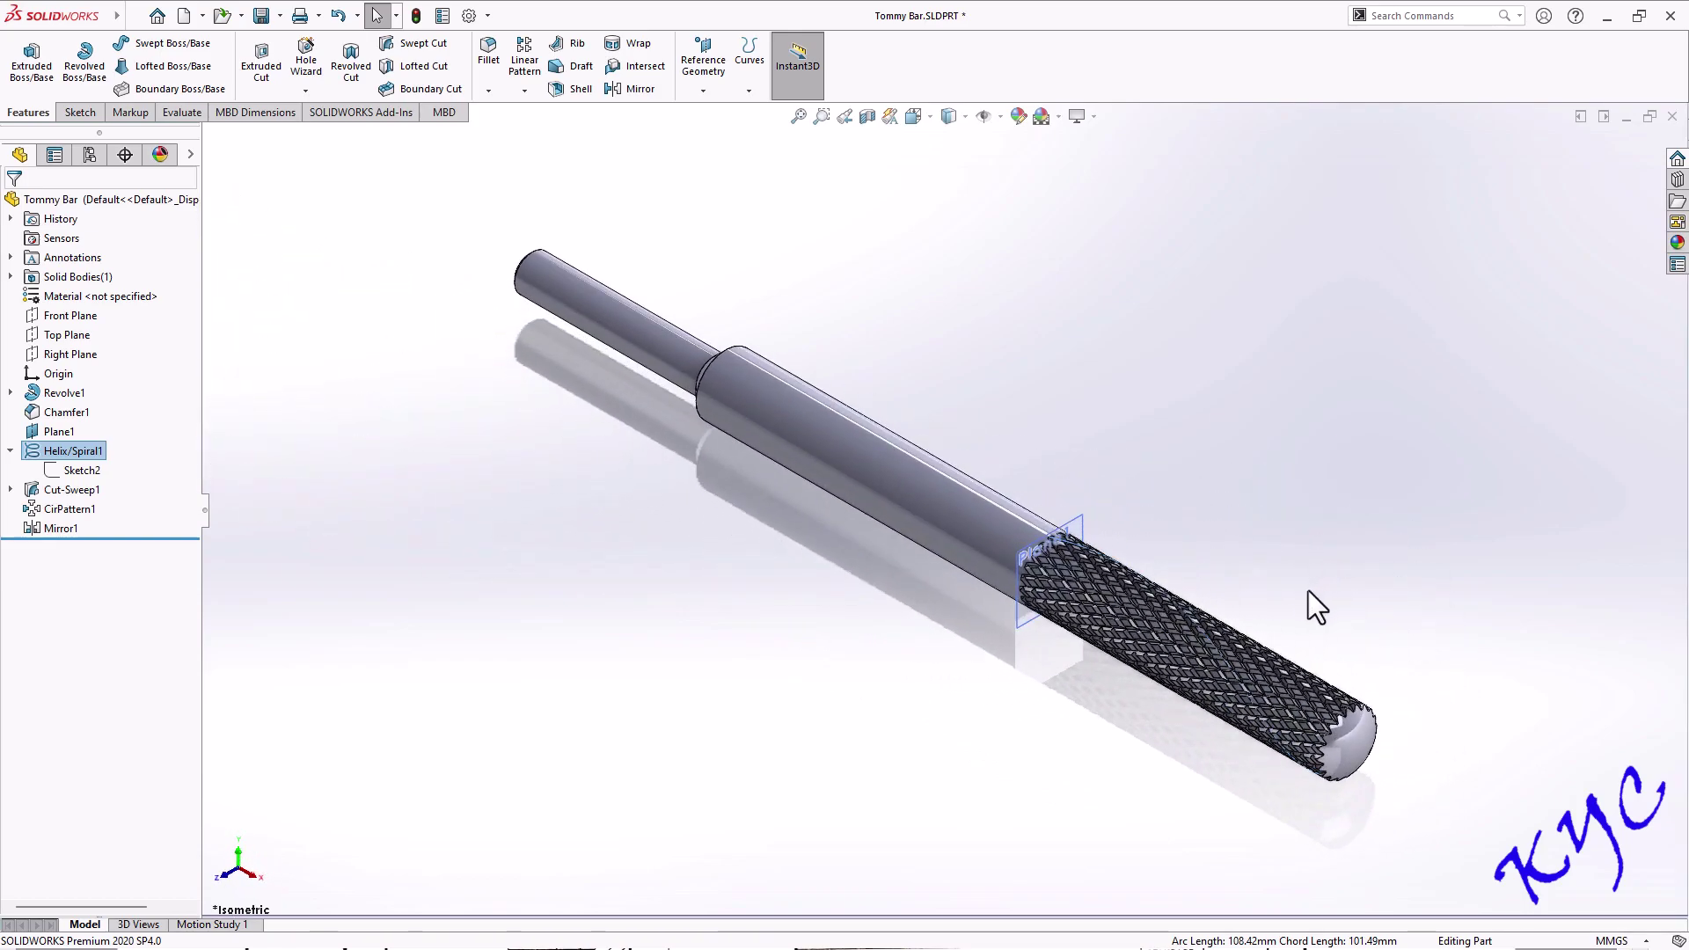
pyautogui.scroll(4, 1232, 741)
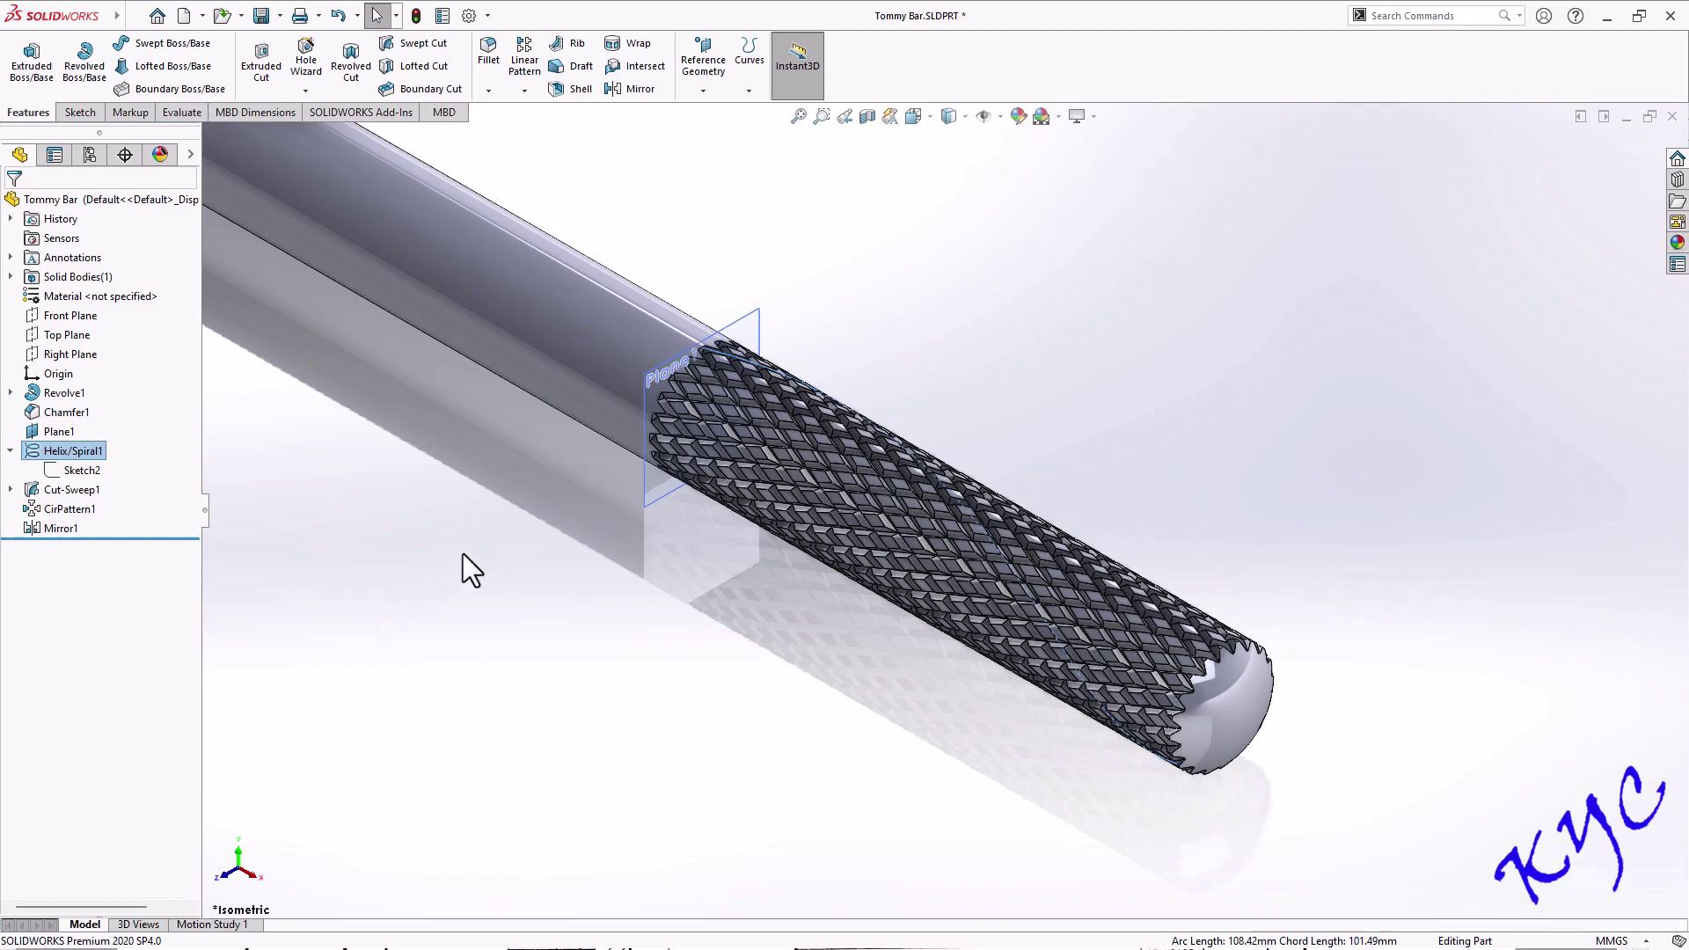
# Edit the helix again and give it a shorter pitch for a finer diamond knurl
pyautogui.rightClick(44, 452)
pyautogui.click(58, 404)
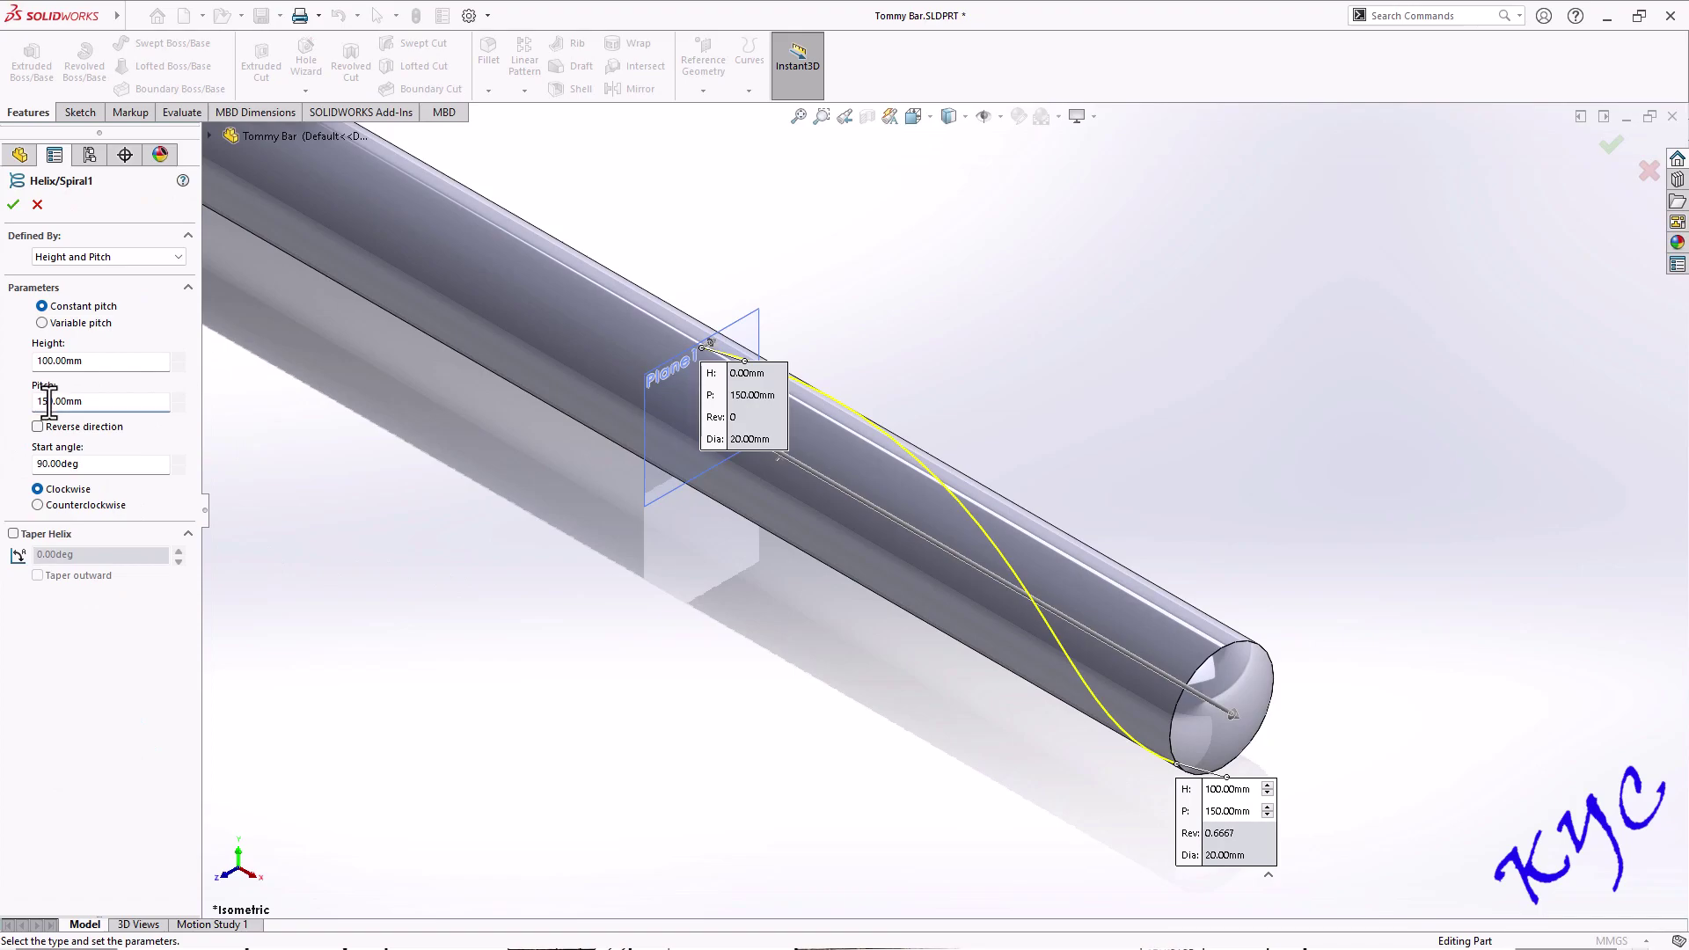
pyautogui.press('BackSpace')
pyautogui.press('Return')
pyautogui.click(13, 204)
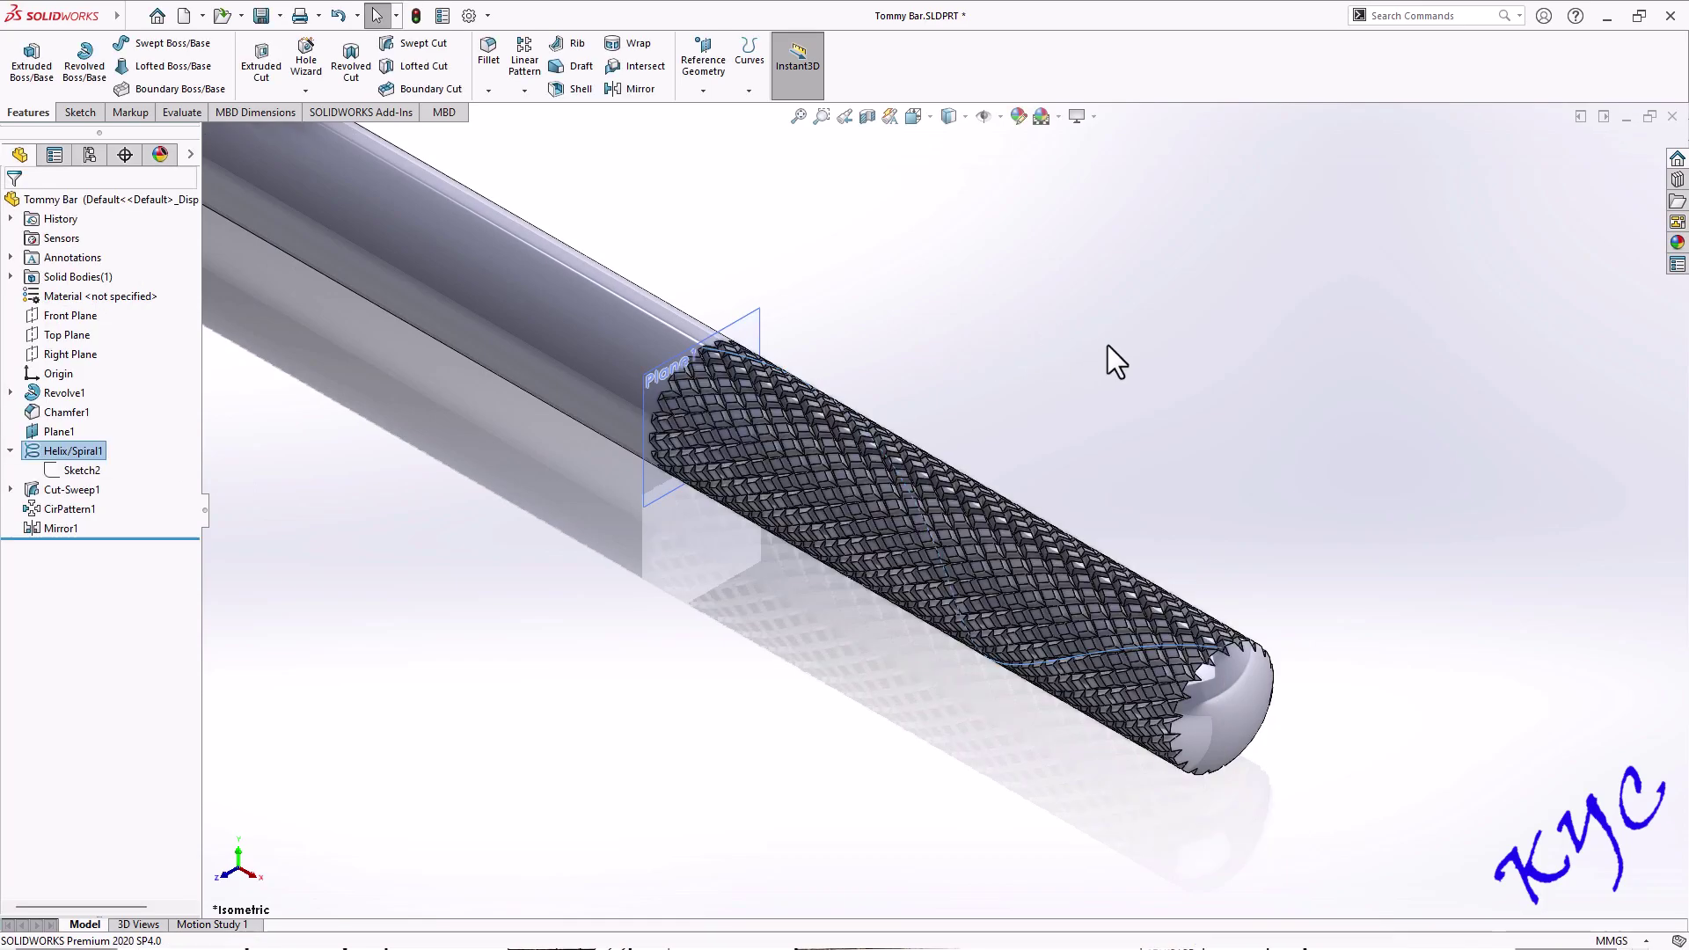
pyautogui.scroll(3, 1037, 483)
pyautogui.scroll(-3, 1084, 491)
pyautogui.moveTo(1085, 491); pyautogui.dragTo(1177, 468, button='middle')
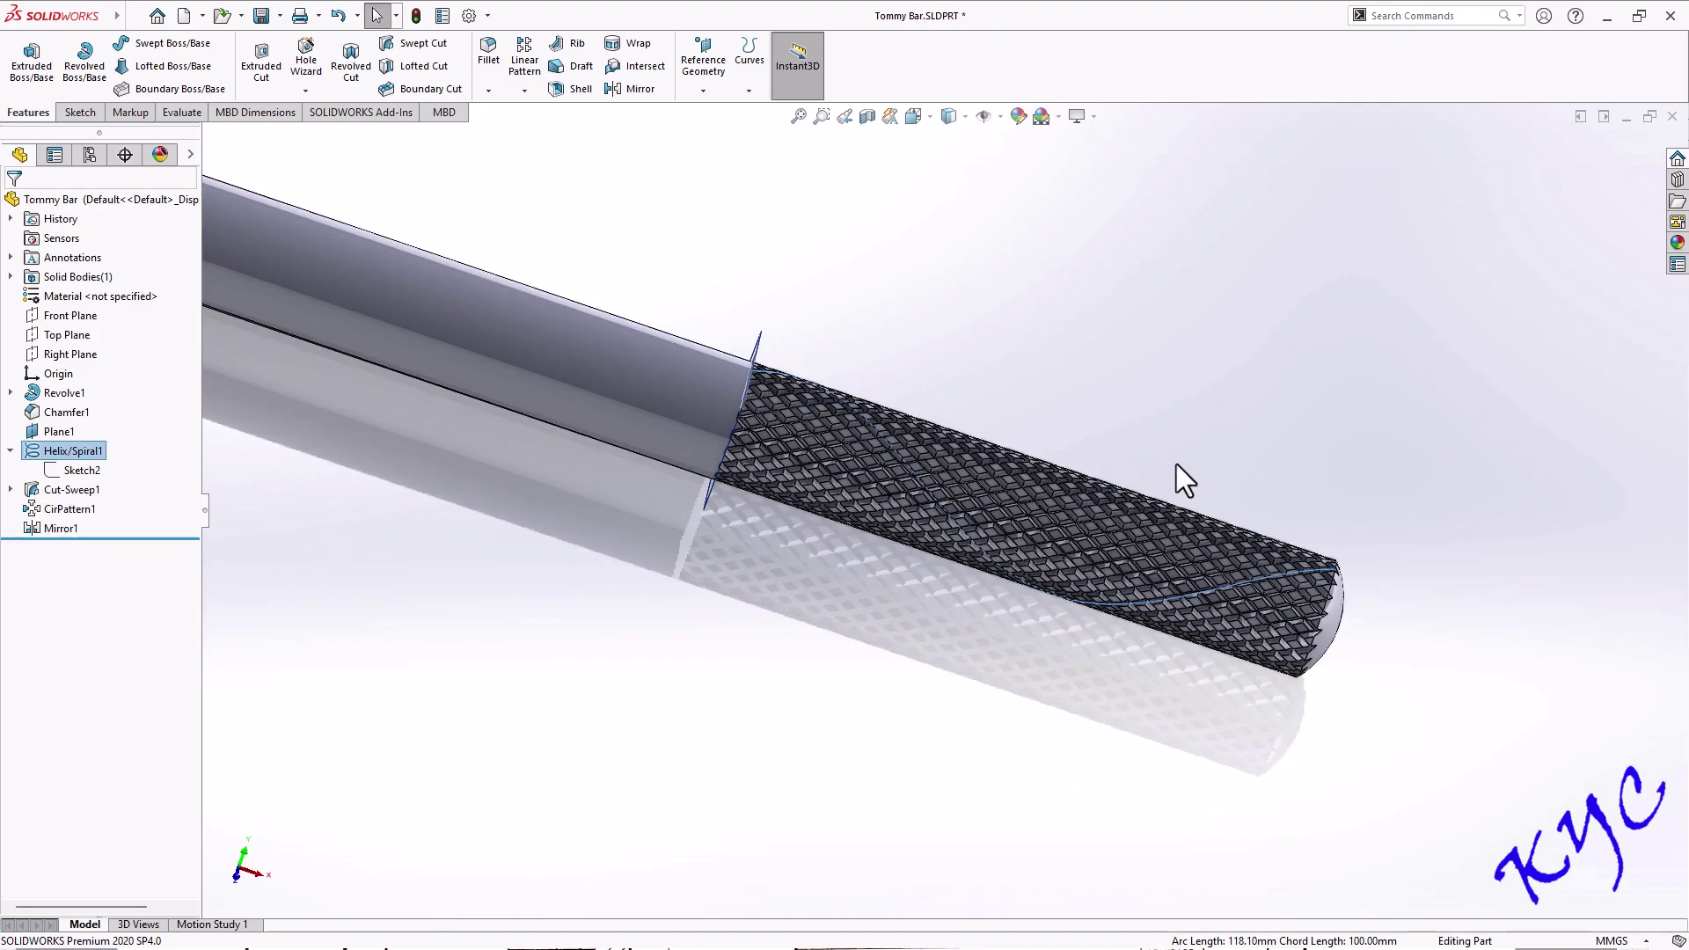
# Hide the helix curve and the reference plane at the start of the knurled section
pyautogui.scroll(4, 1176, 466)
pyautogui.rightClick(50, 452)
pyautogui.press('Escape')
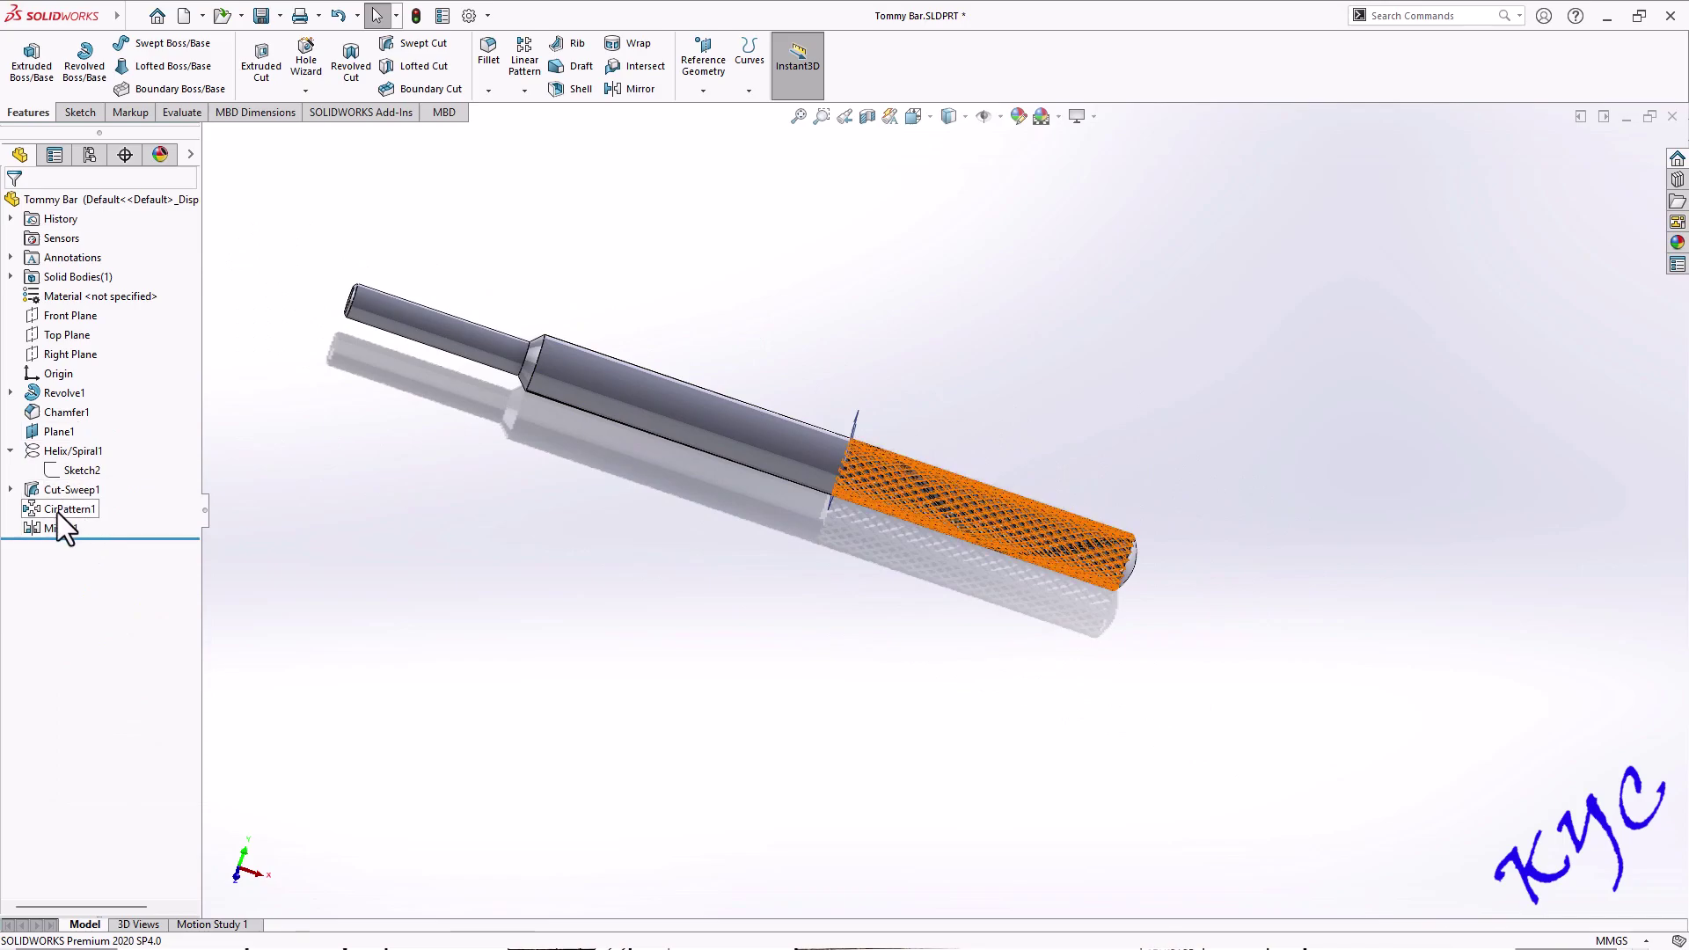
pyautogui.rightClick(55, 433)
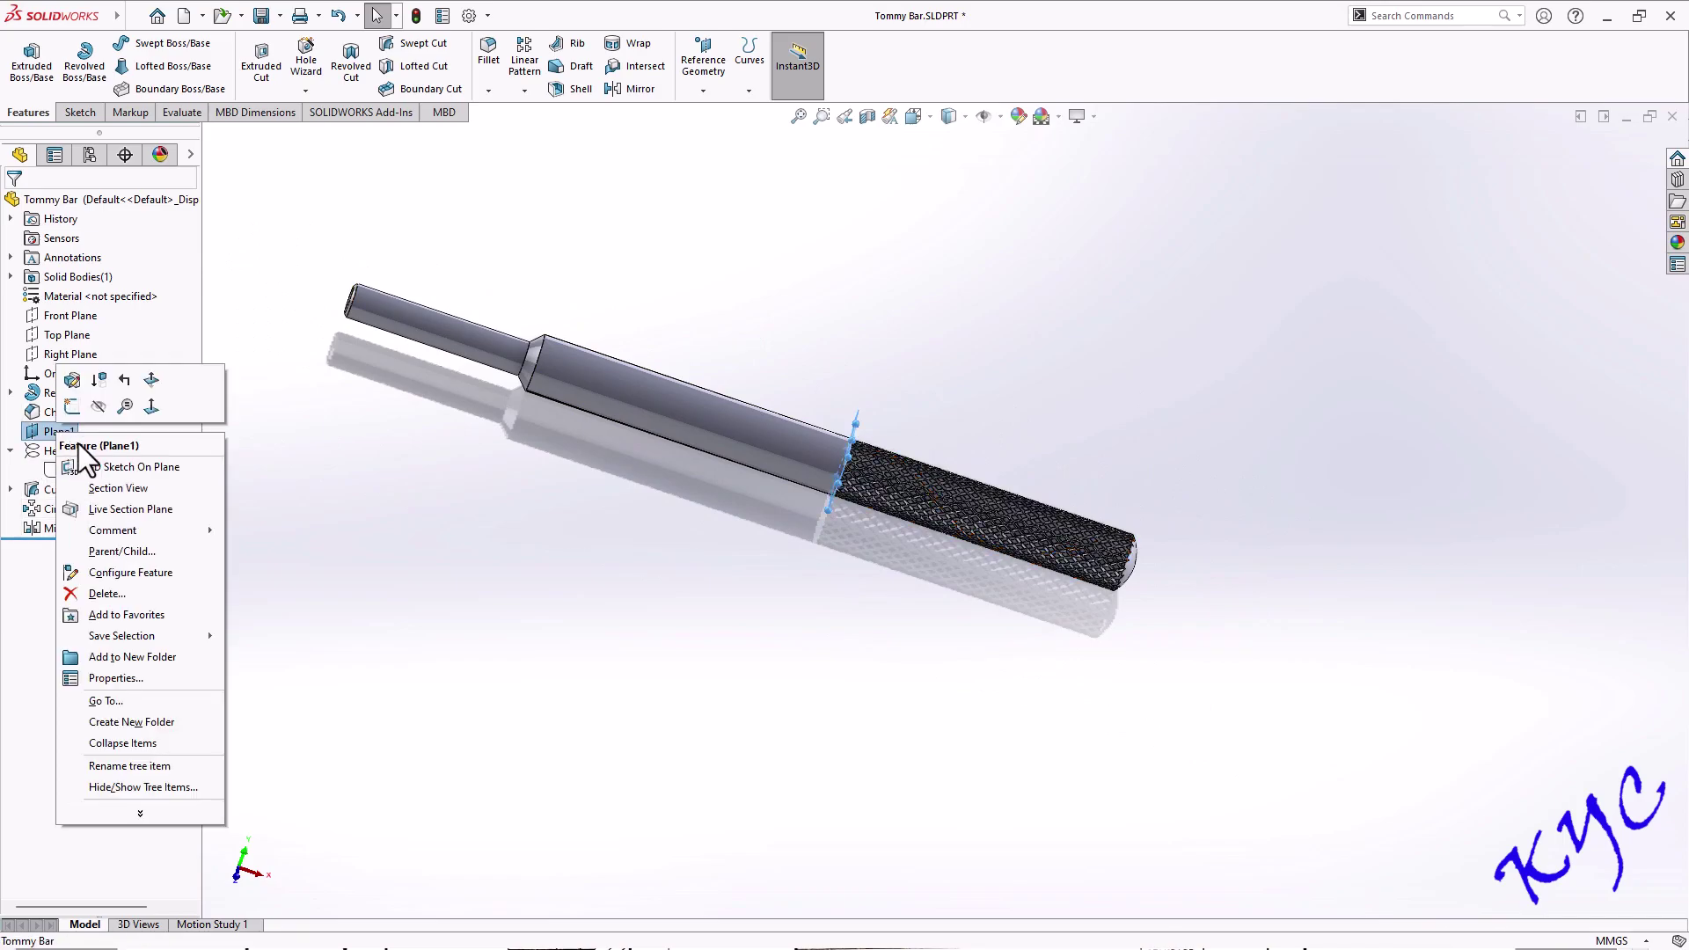
pyautogui.press('Escape')
pyautogui.moveTo(1059, 566); pyautogui.dragTo(1249, 467, button='middle')
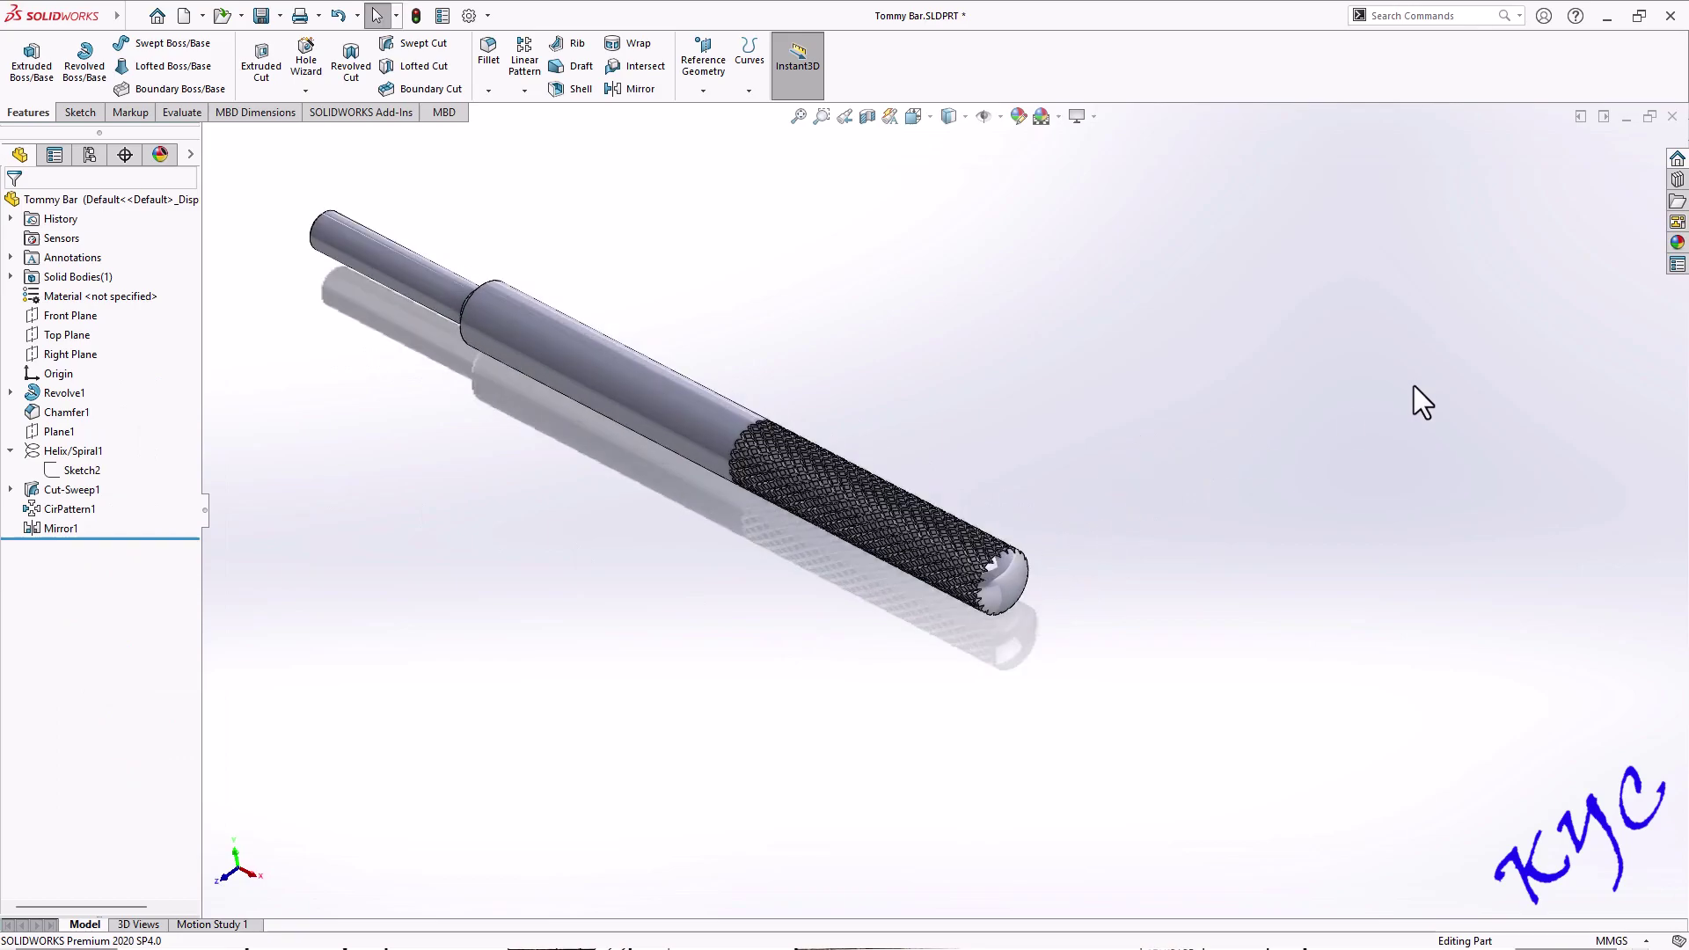
# Apply the matte steel appearance from the steel metals to the whole tommy bar and save the part
pyautogui.click(1677, 247)
pyautogui.click(1412, 170)
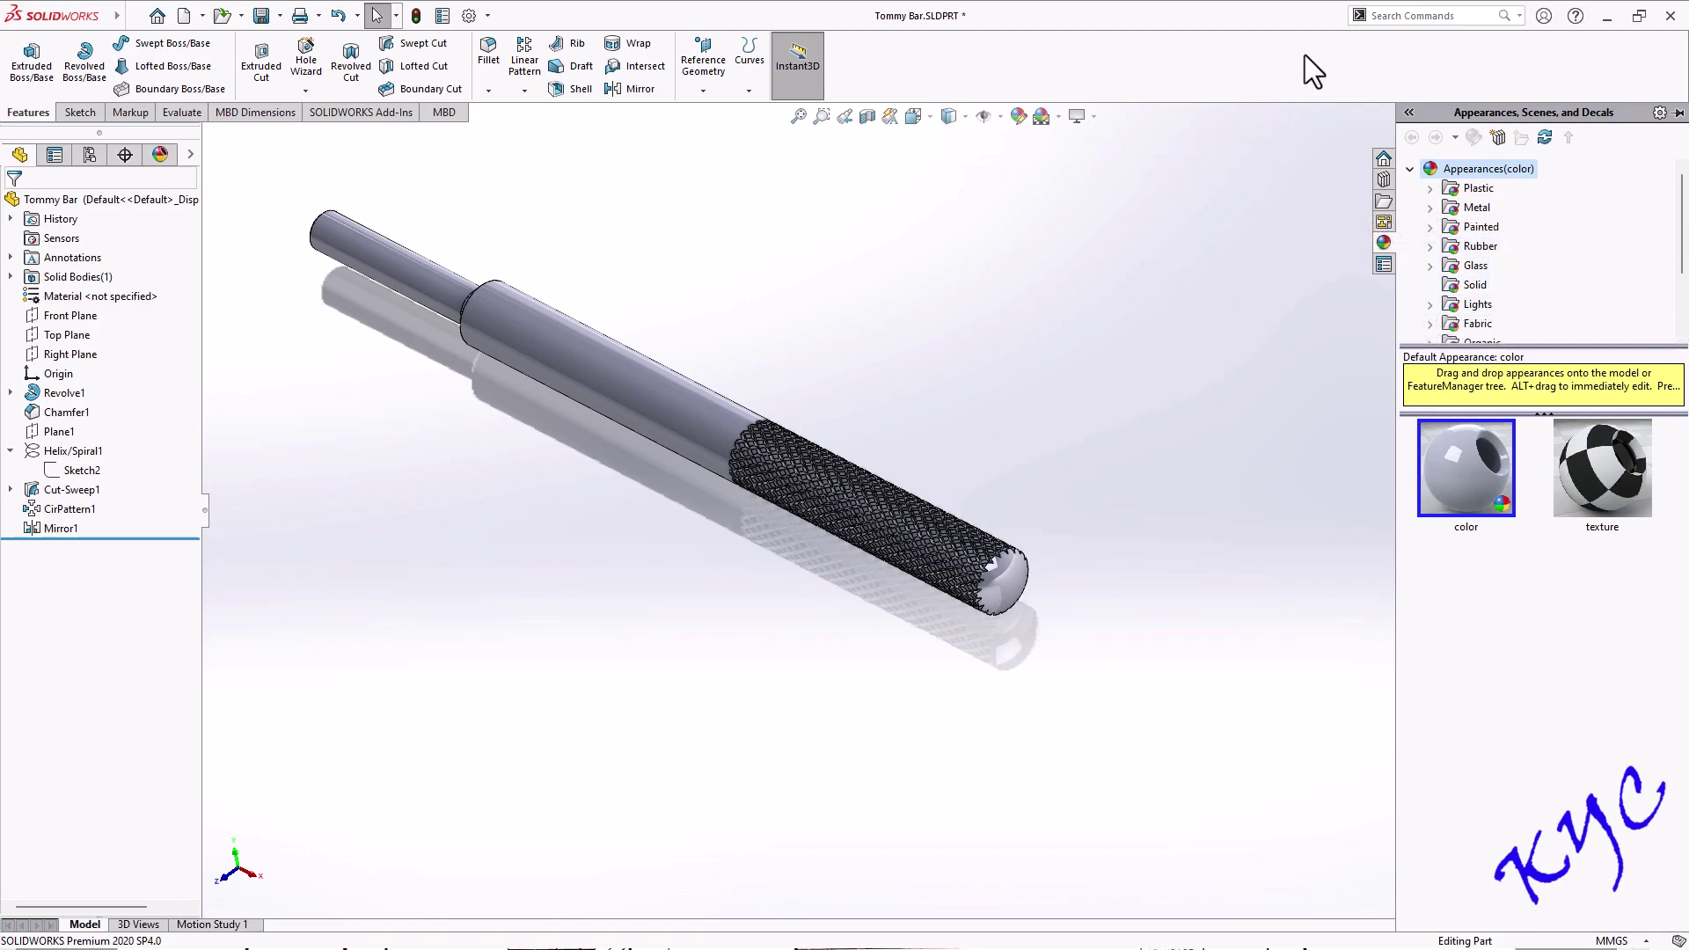
pyautogui.doubleClick(1478, 209)
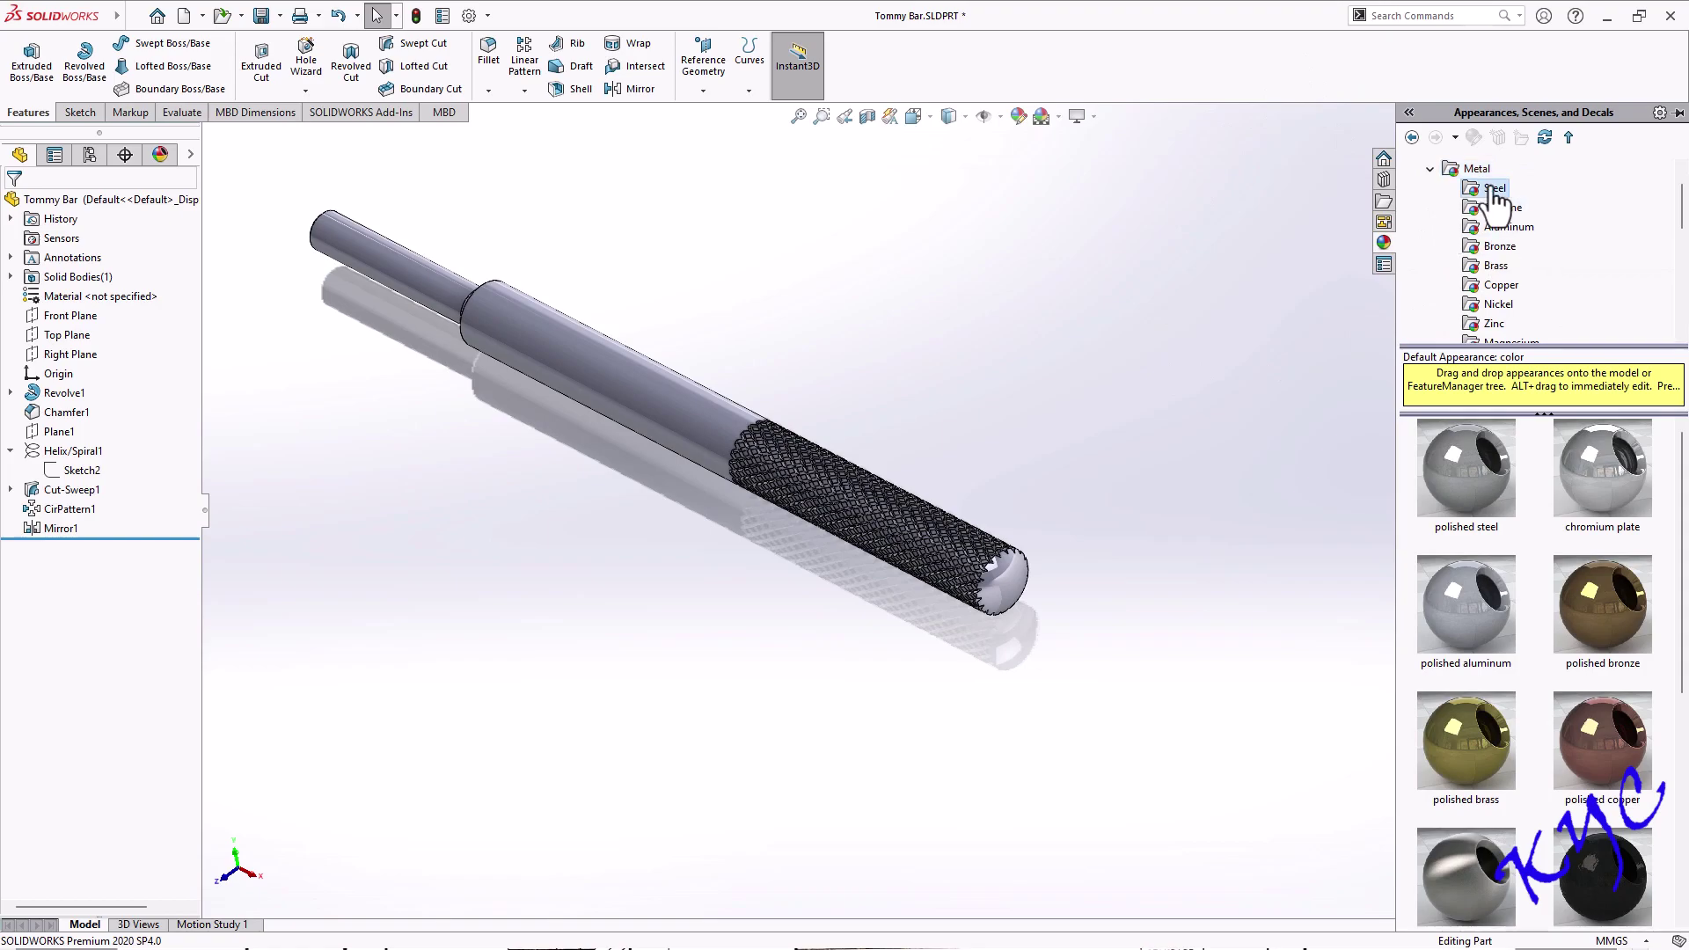
pyautogui.click(1493, 189)
pyautogui.doubleClick(1606, 591)
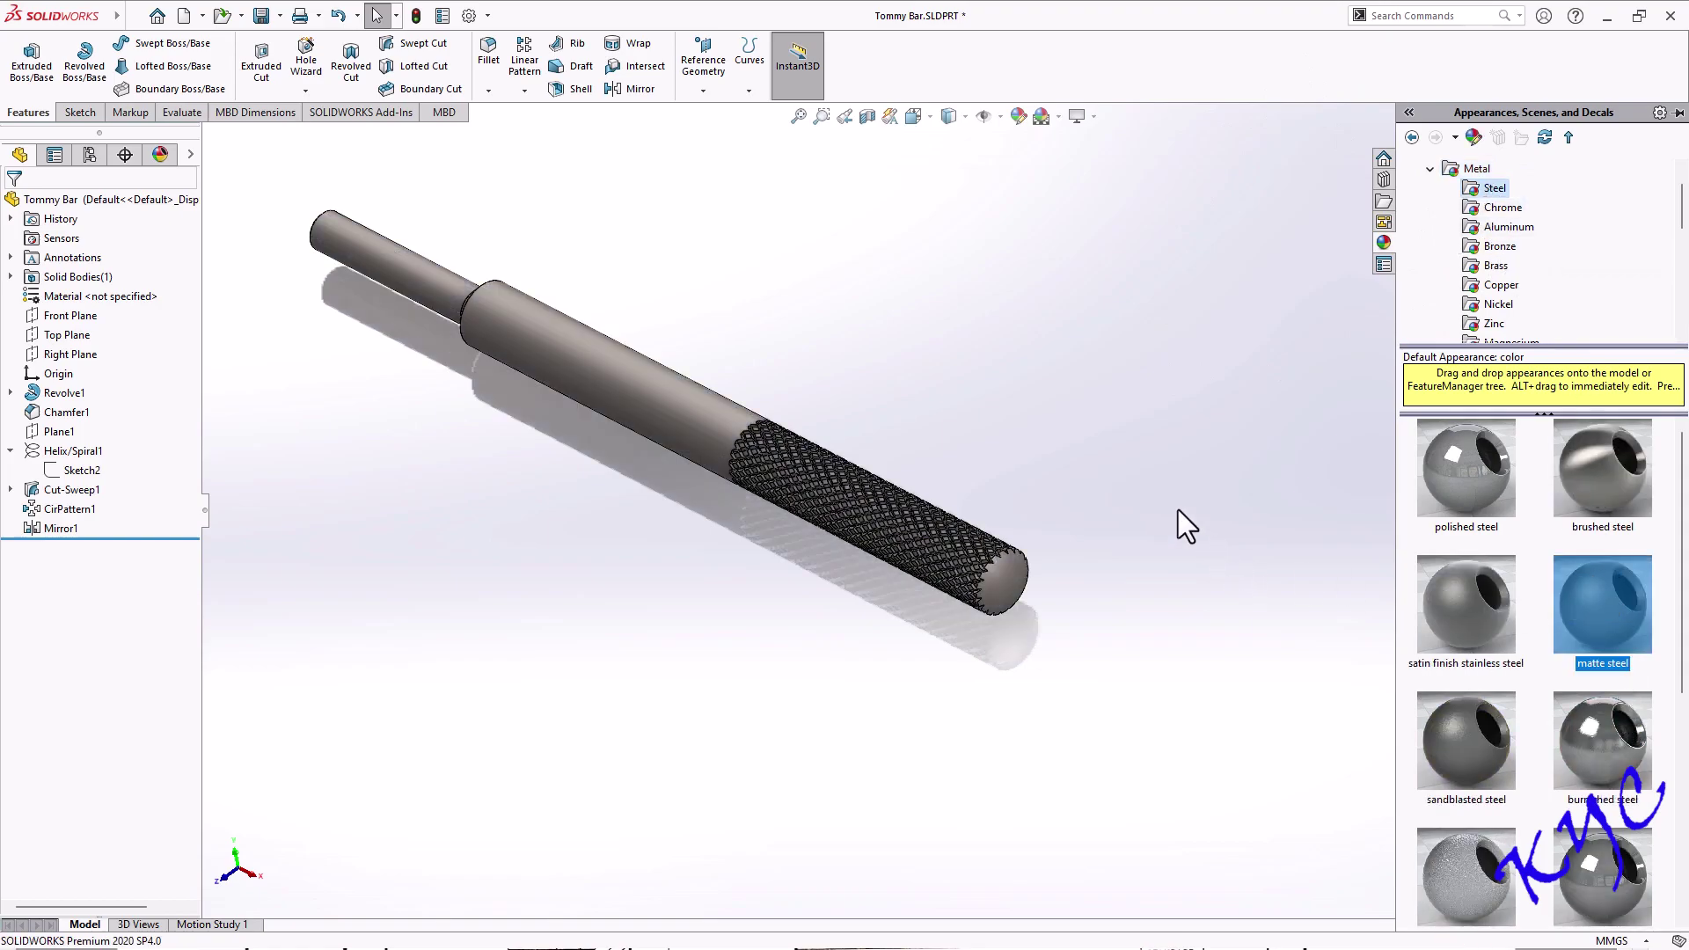
pyautogui.scroll(-2, 610, 588)
pyautogui.scroll(3, 646, 435)
pyautogui.scroll(-3, 661, 409)
pyautogui.scroll(-2, 987, 407)
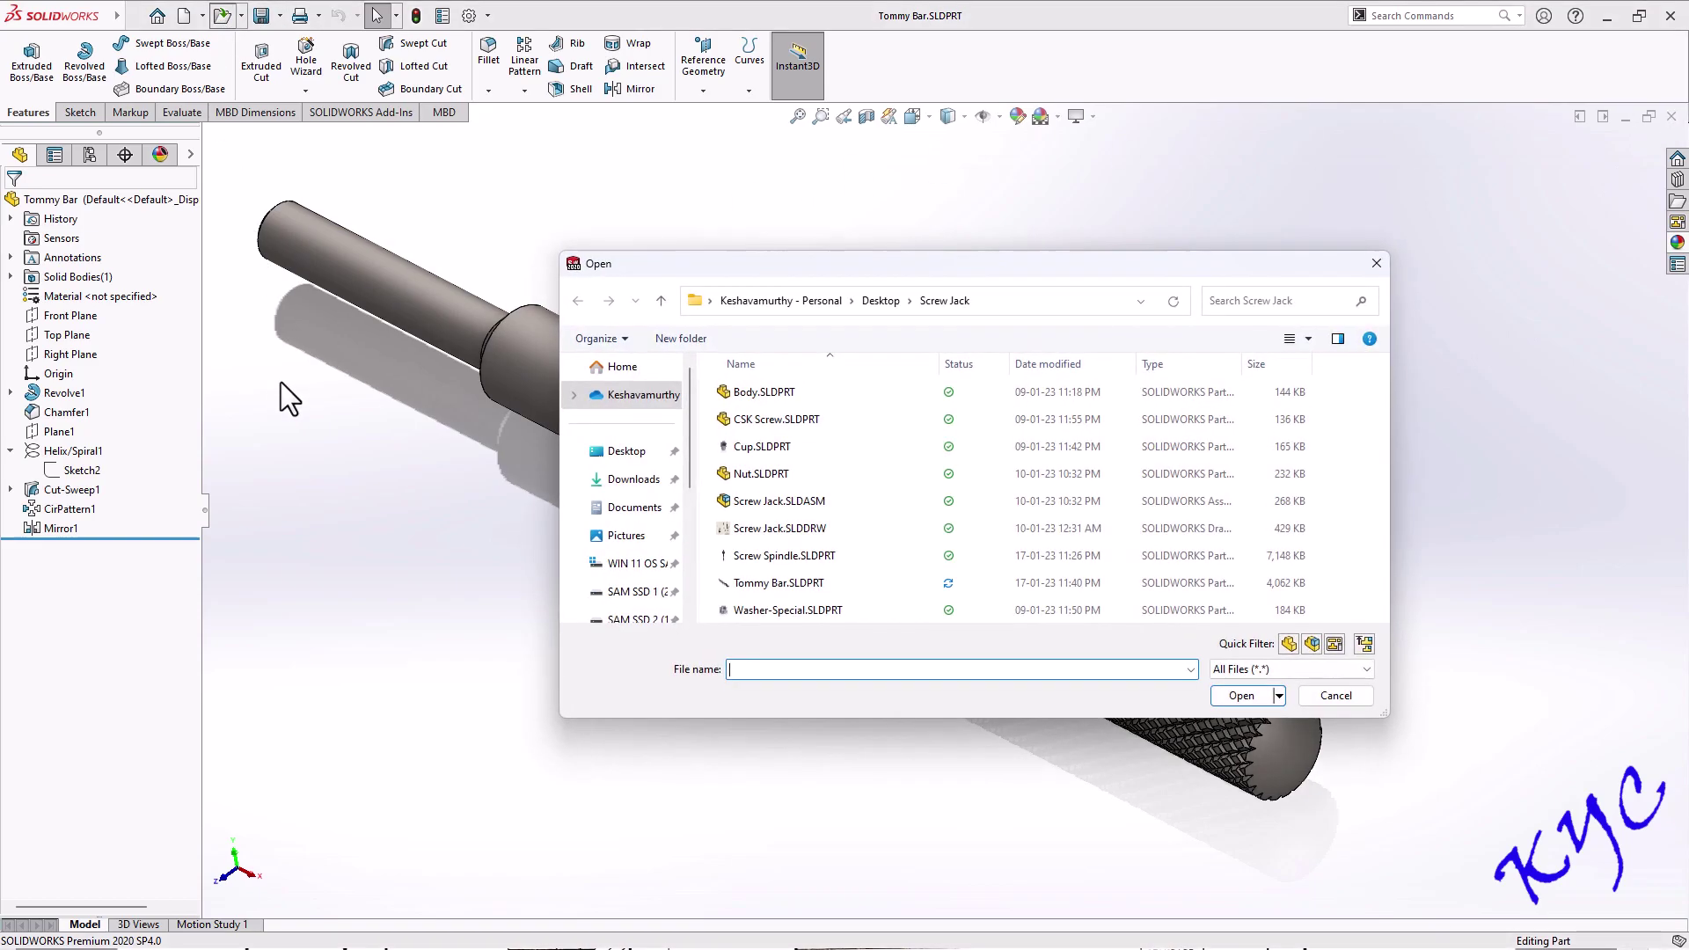
# Open the Nut.SLDPRT part and delete its M36 tapped hole feature
pyautogui.click(762, 477)
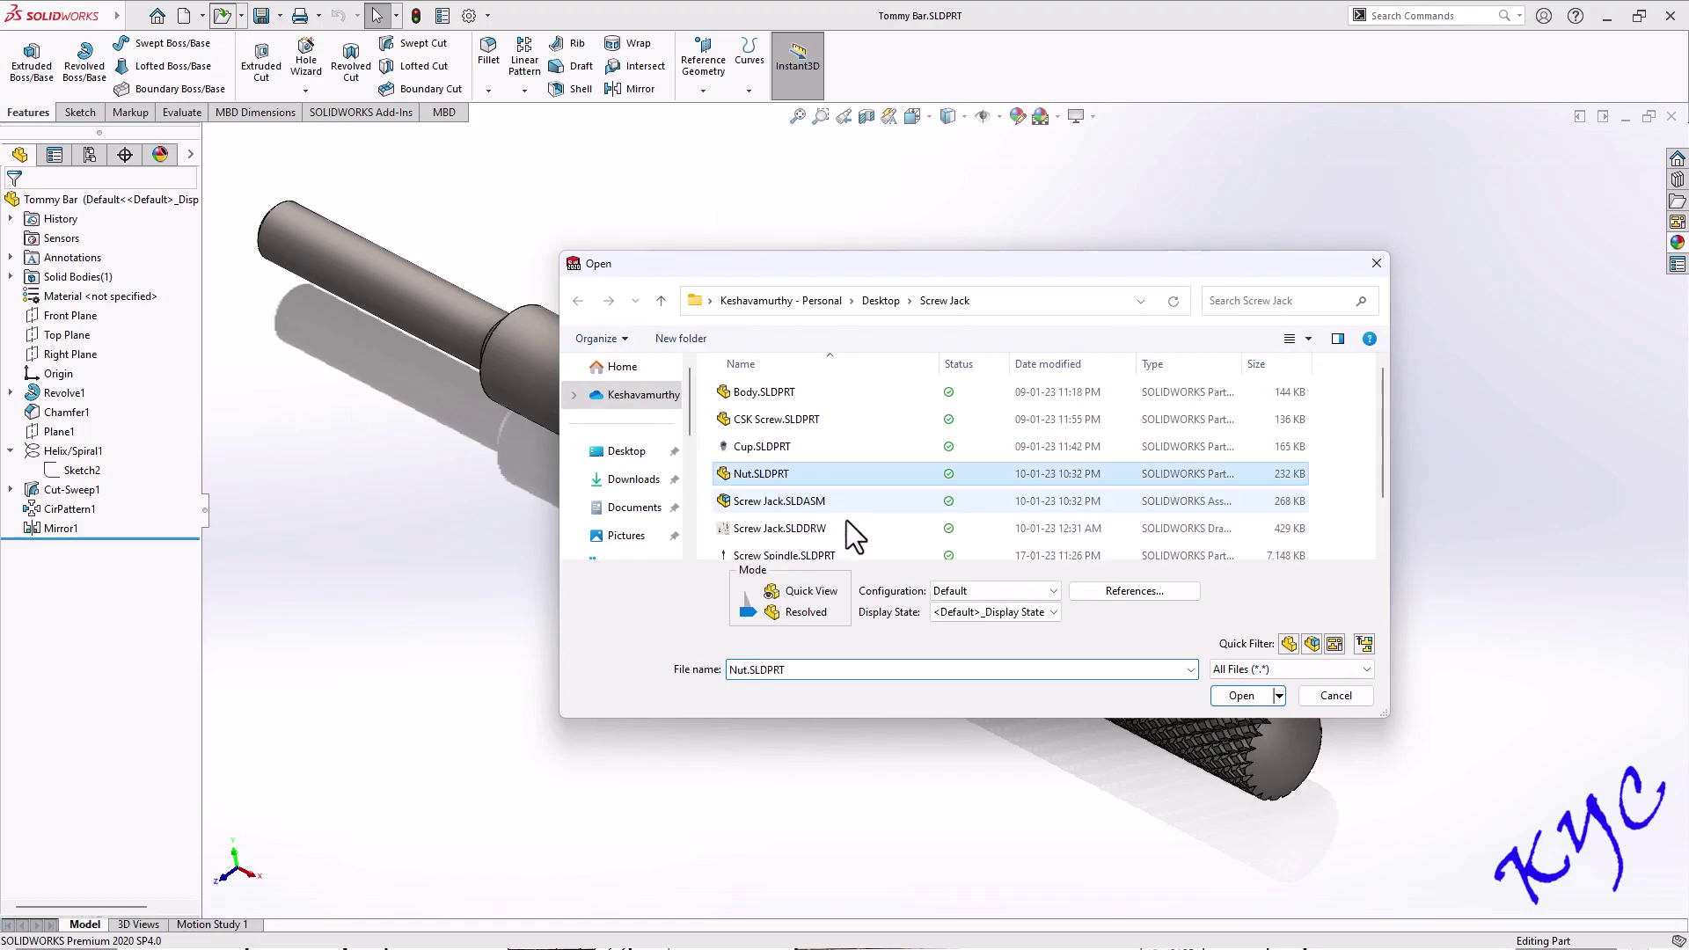
pyautogui.click(1241, 696)
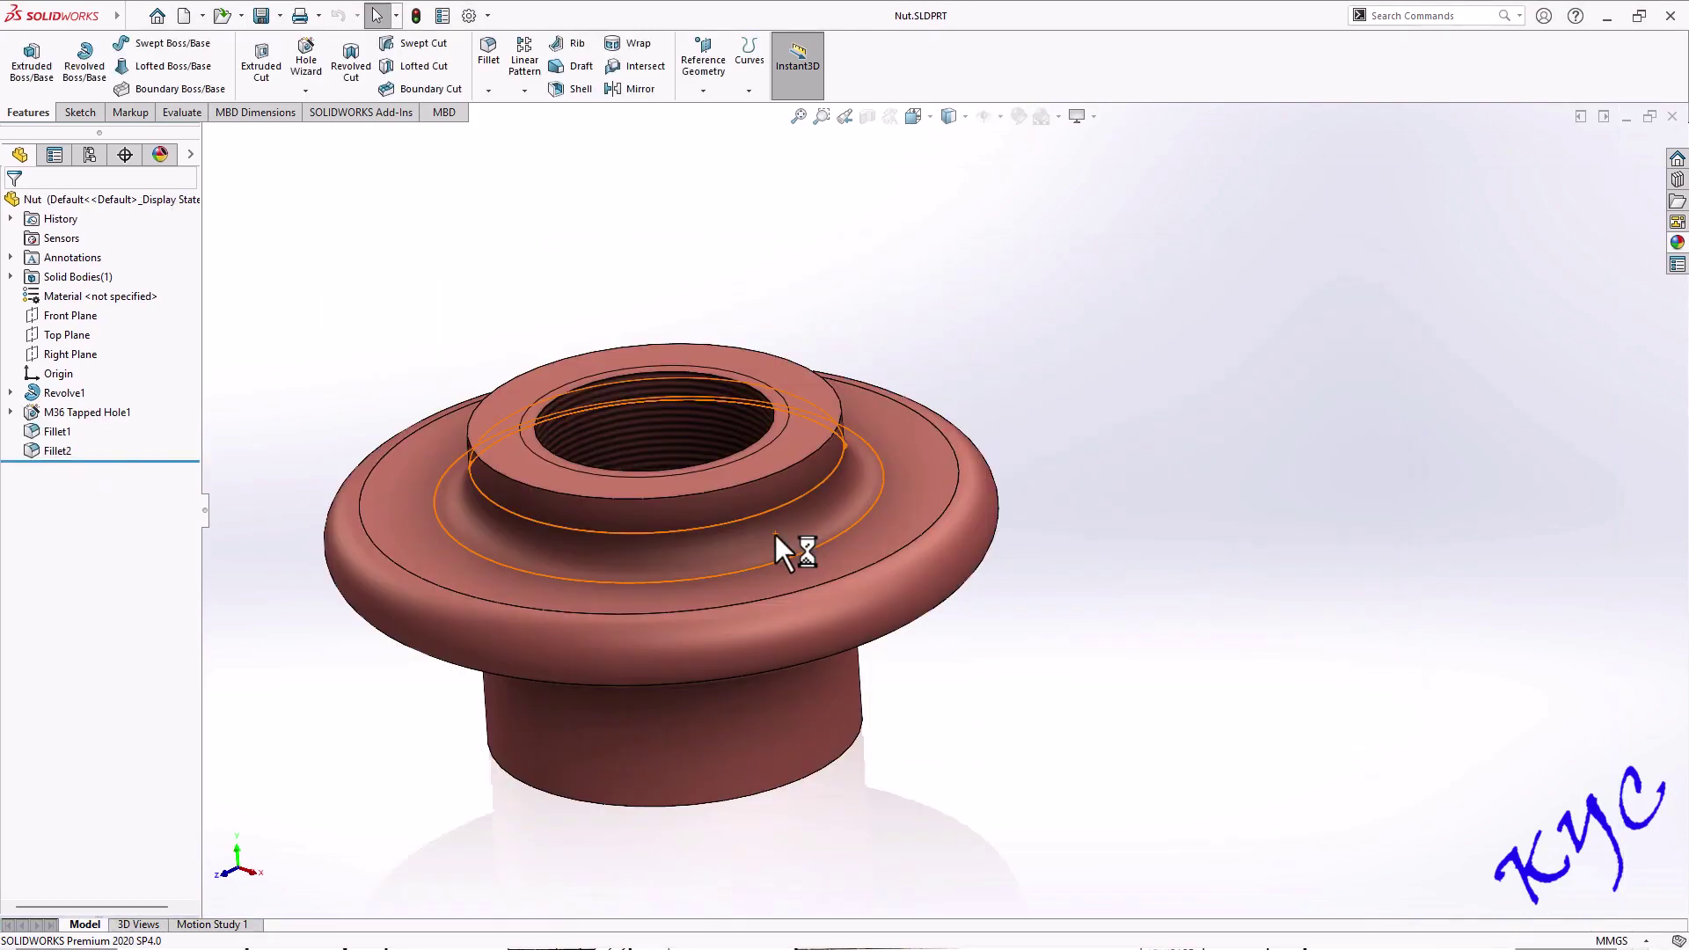
pyautogui.rightClick(93, 413)
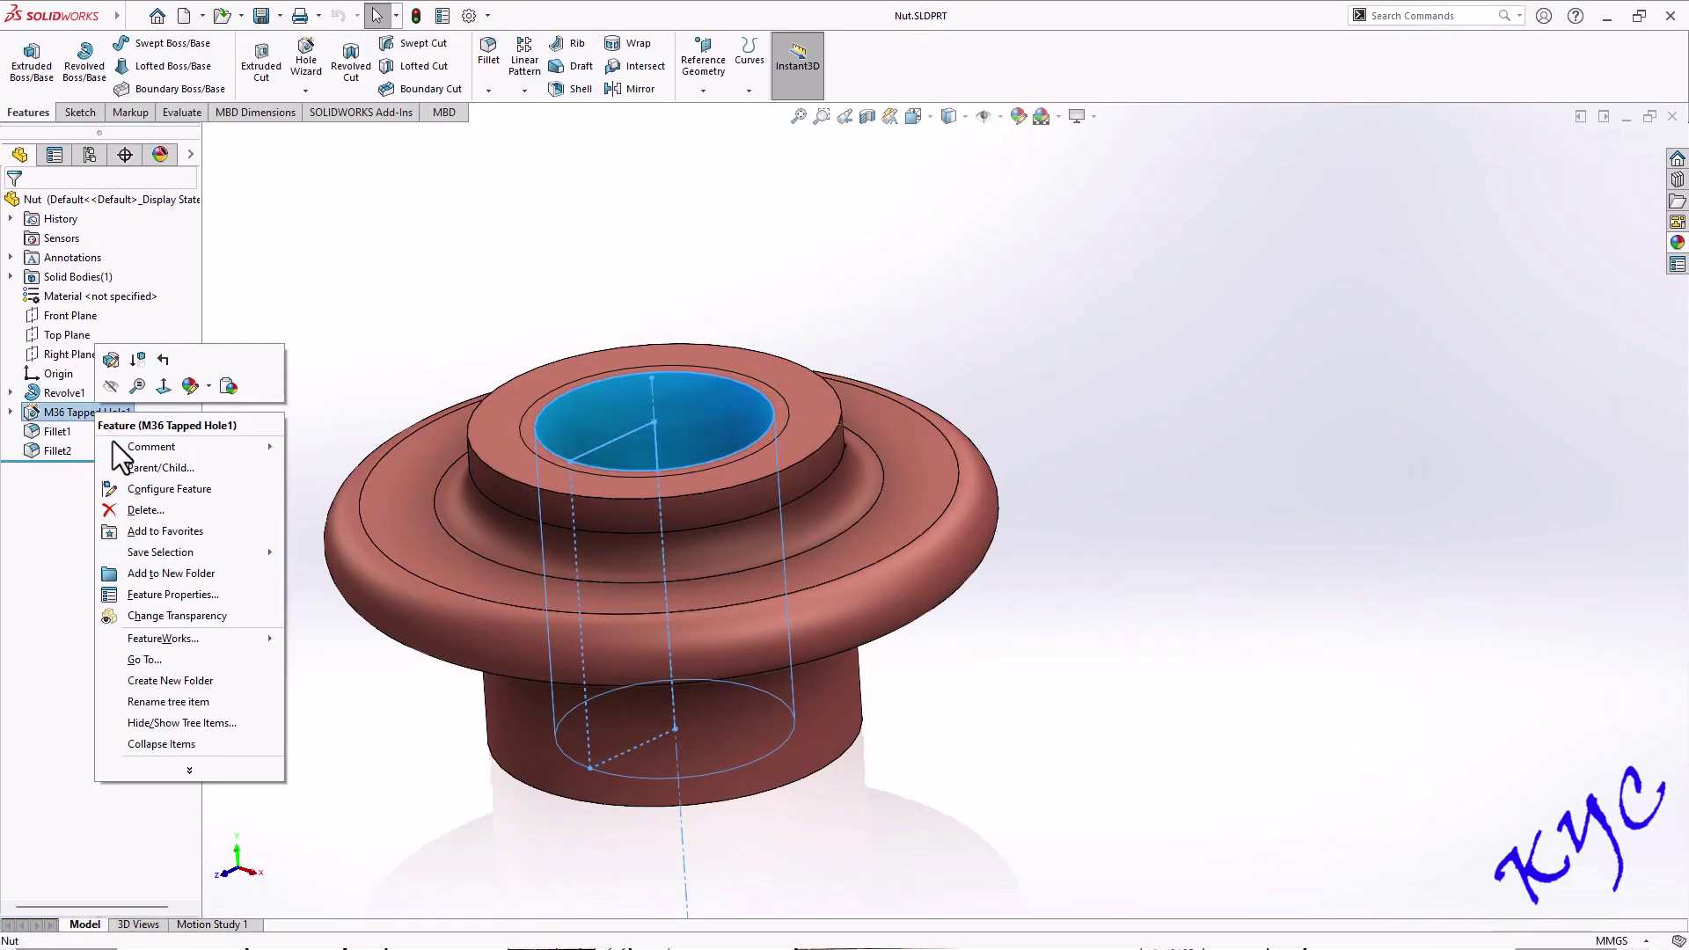
pyautogui.click(144, 513)
pyautogui.click(929, 382)
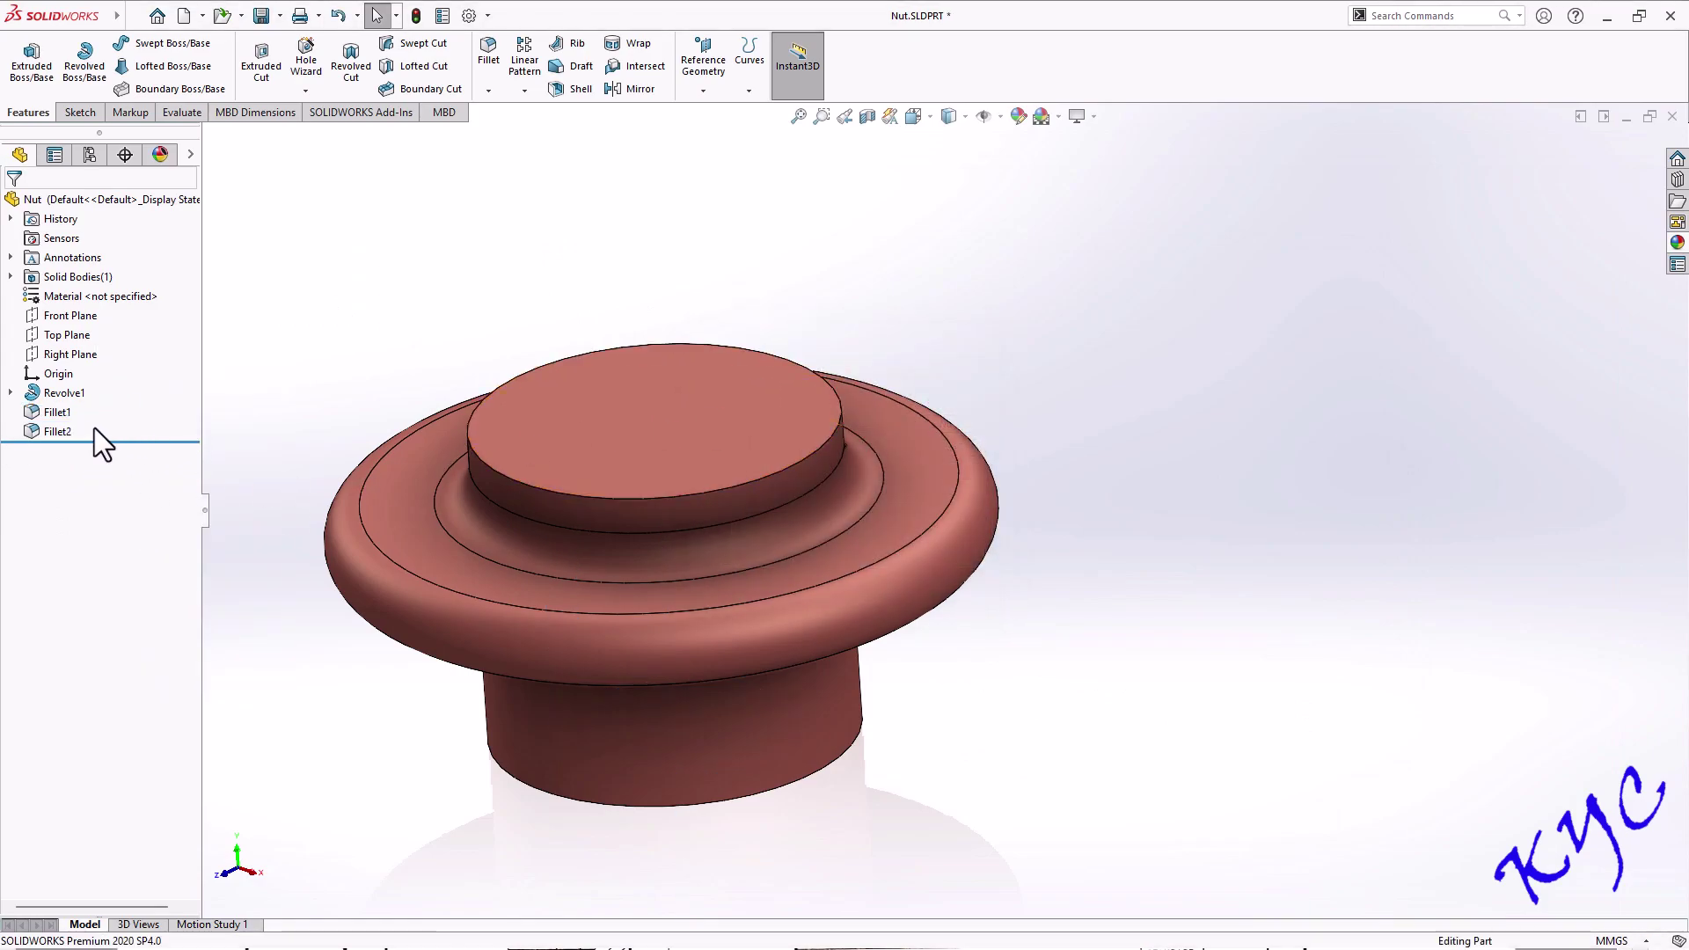
# Start a sketch on the nut's upper flat face and draw a circle of about 14 mm radius centred on the origin
pyautogui.rightClick(616, 431)
pyautogui.click(653, 387)
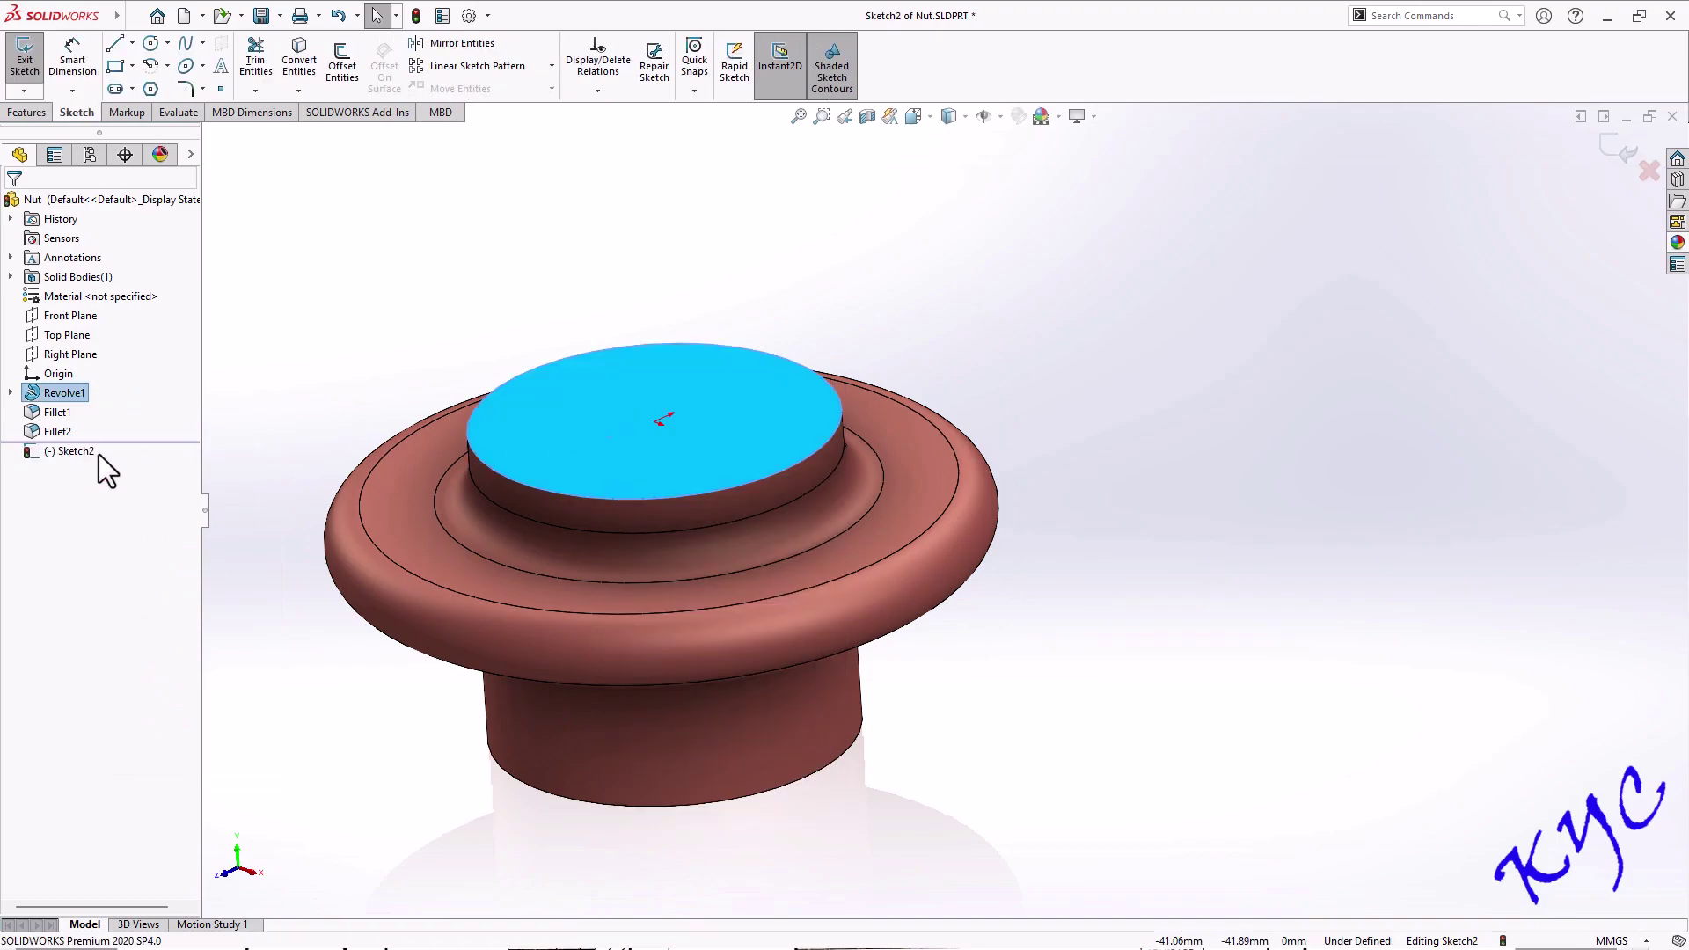
pyautogui.rightClick(67, 450)
pyautogui.click(109, 429)
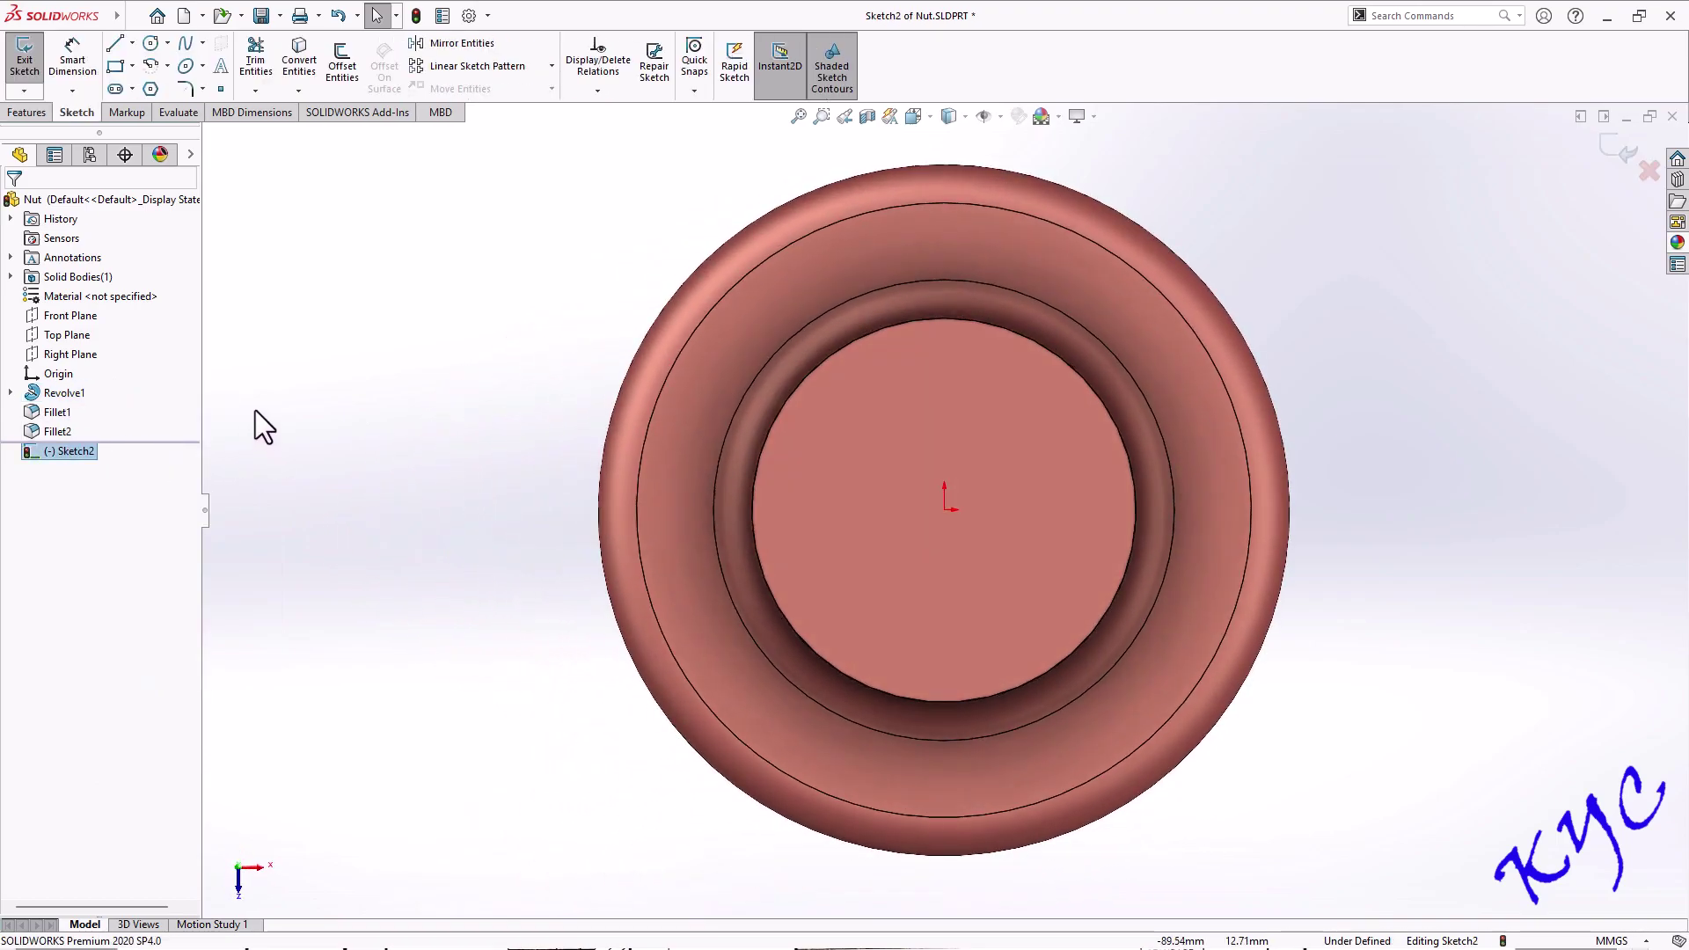
pyautogui.click(150, 42)
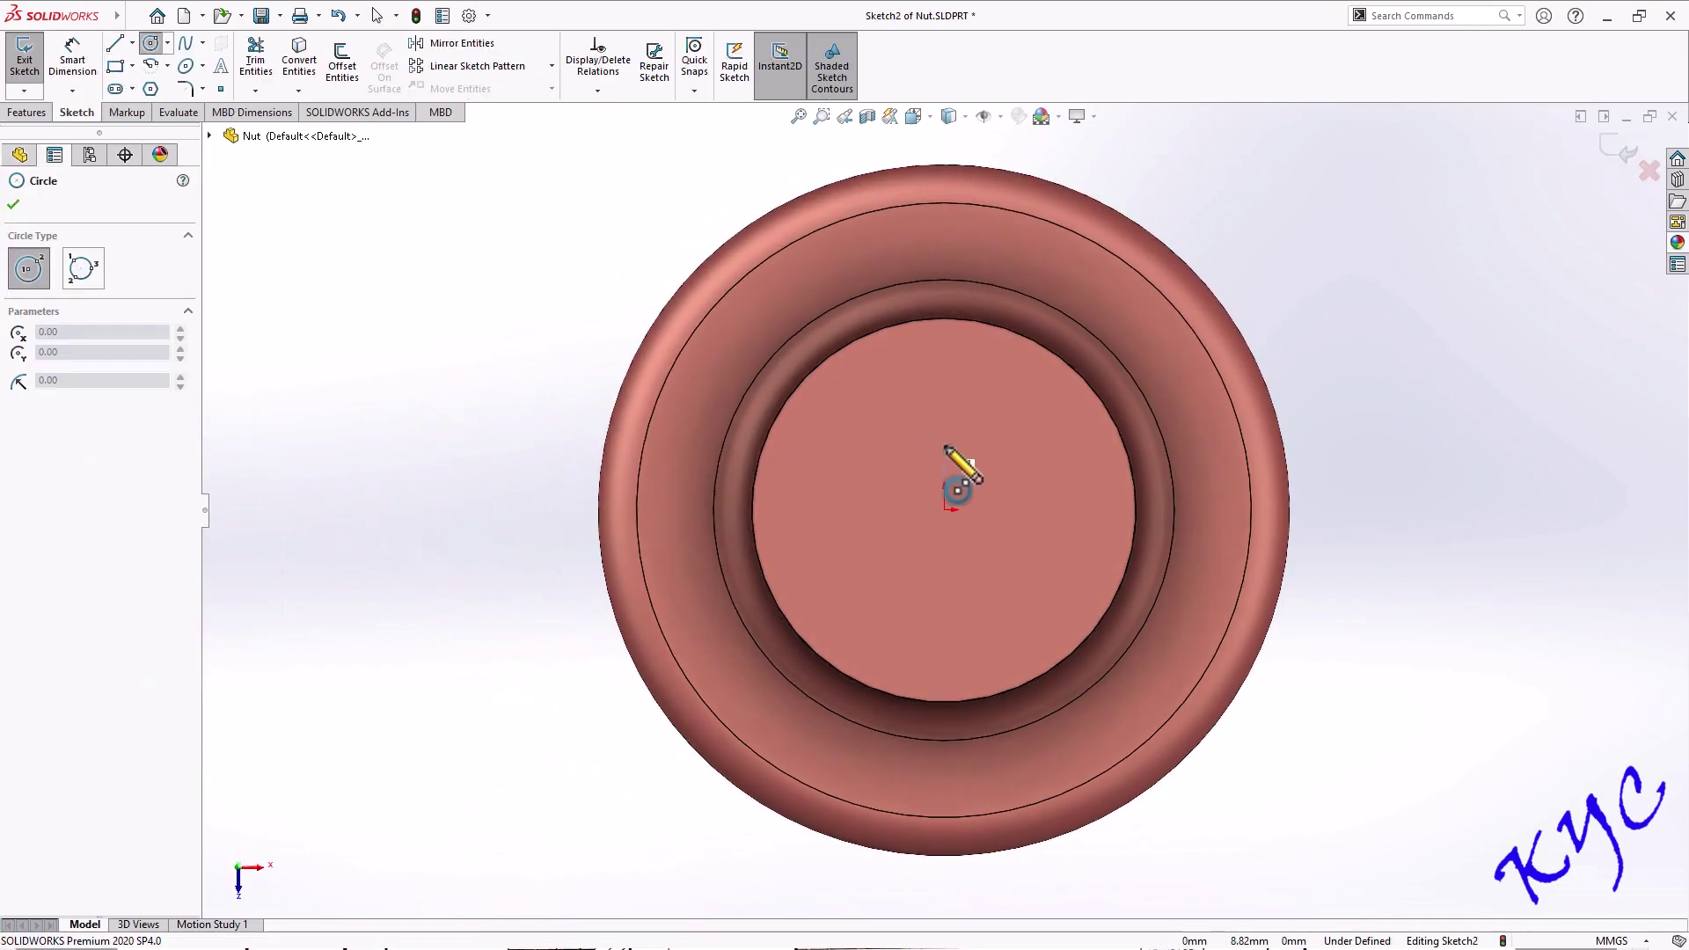
pyautogui.click(945, 511)
pyautogui.click(1021, 586)
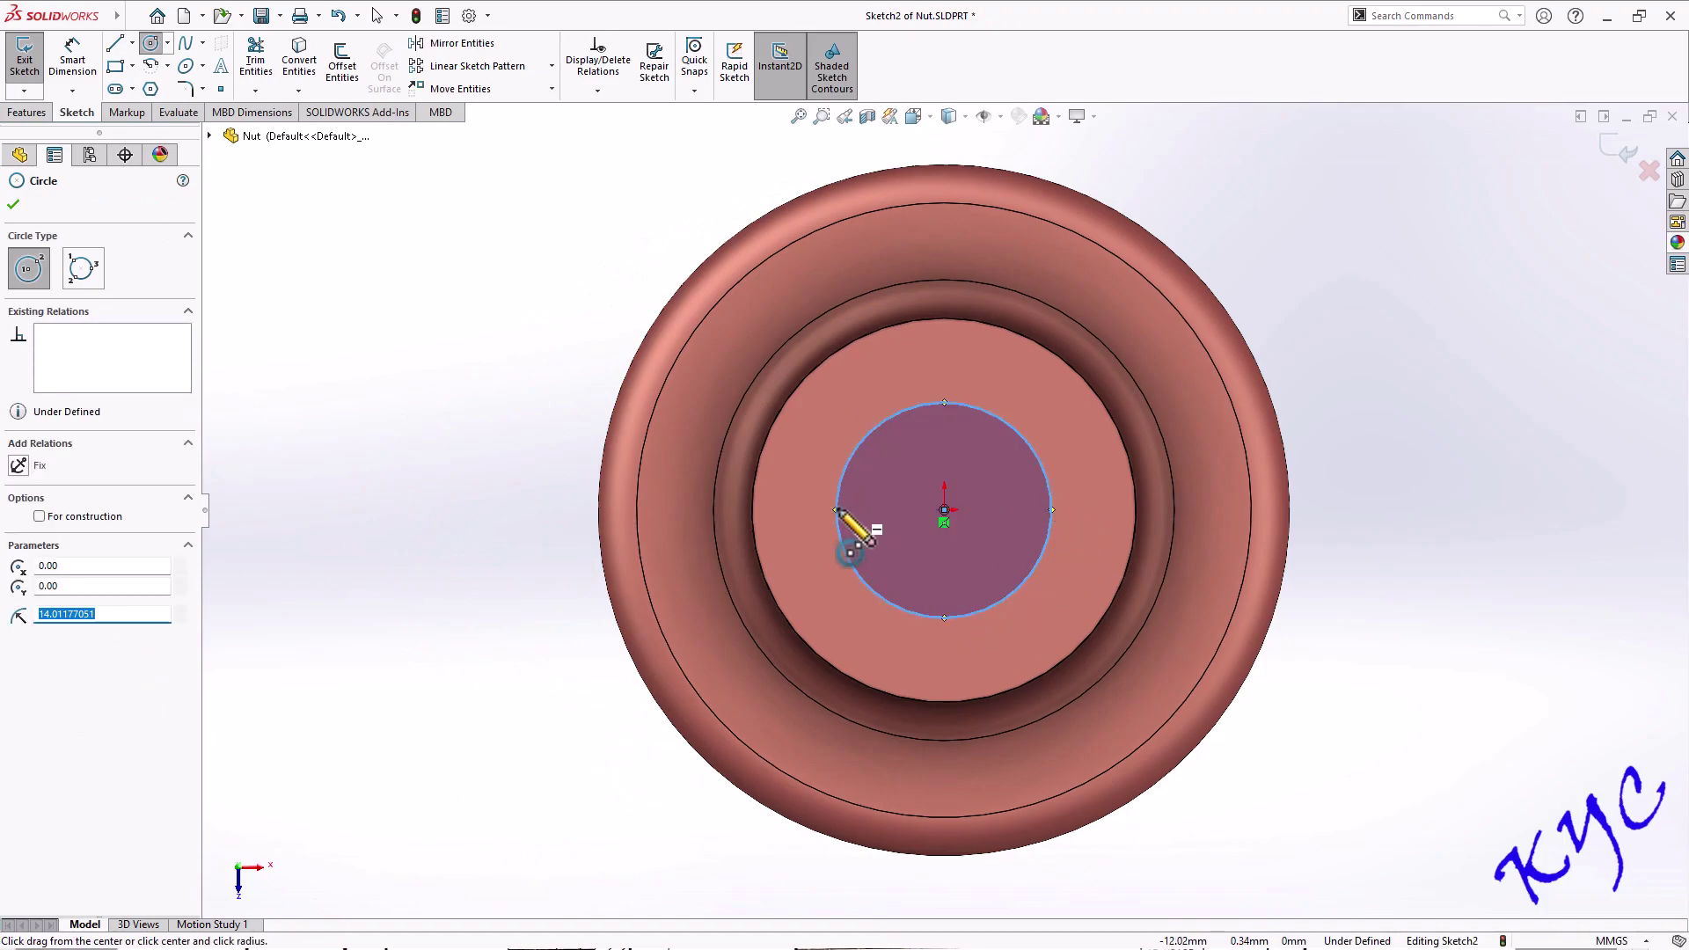
# Dimension the circle's diameter as 31 mm and finish the sketch
pyautogui.click(72, 58)
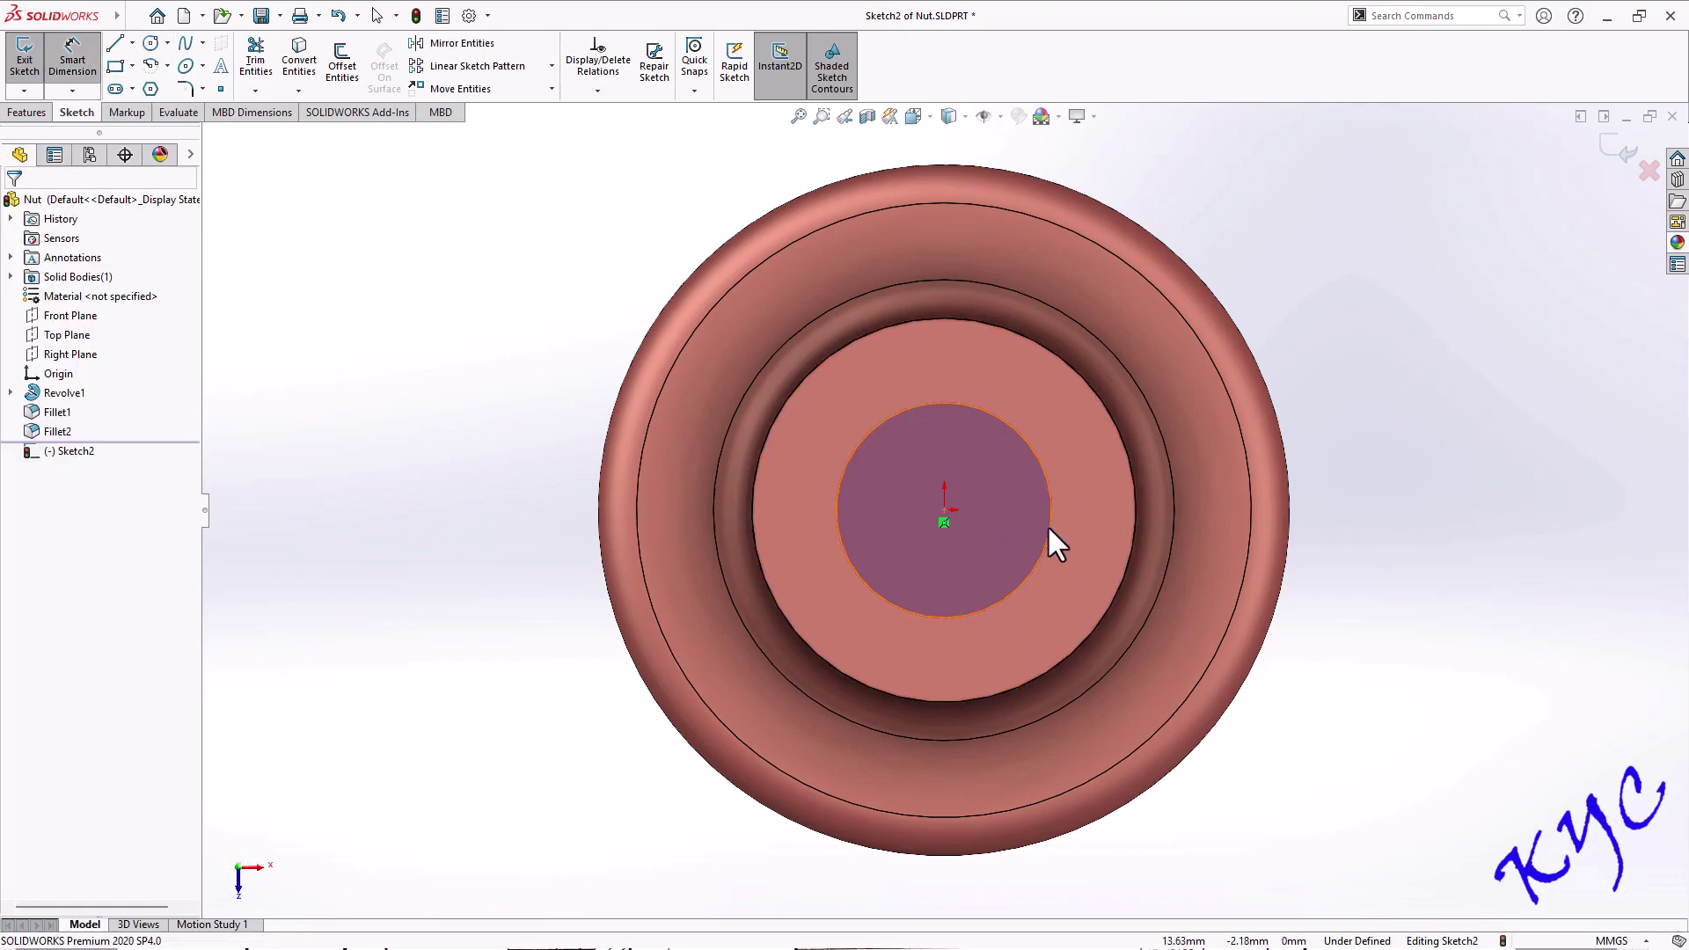
pyautogui.click(1050, 524)
pyautogui.click(1404, 539)
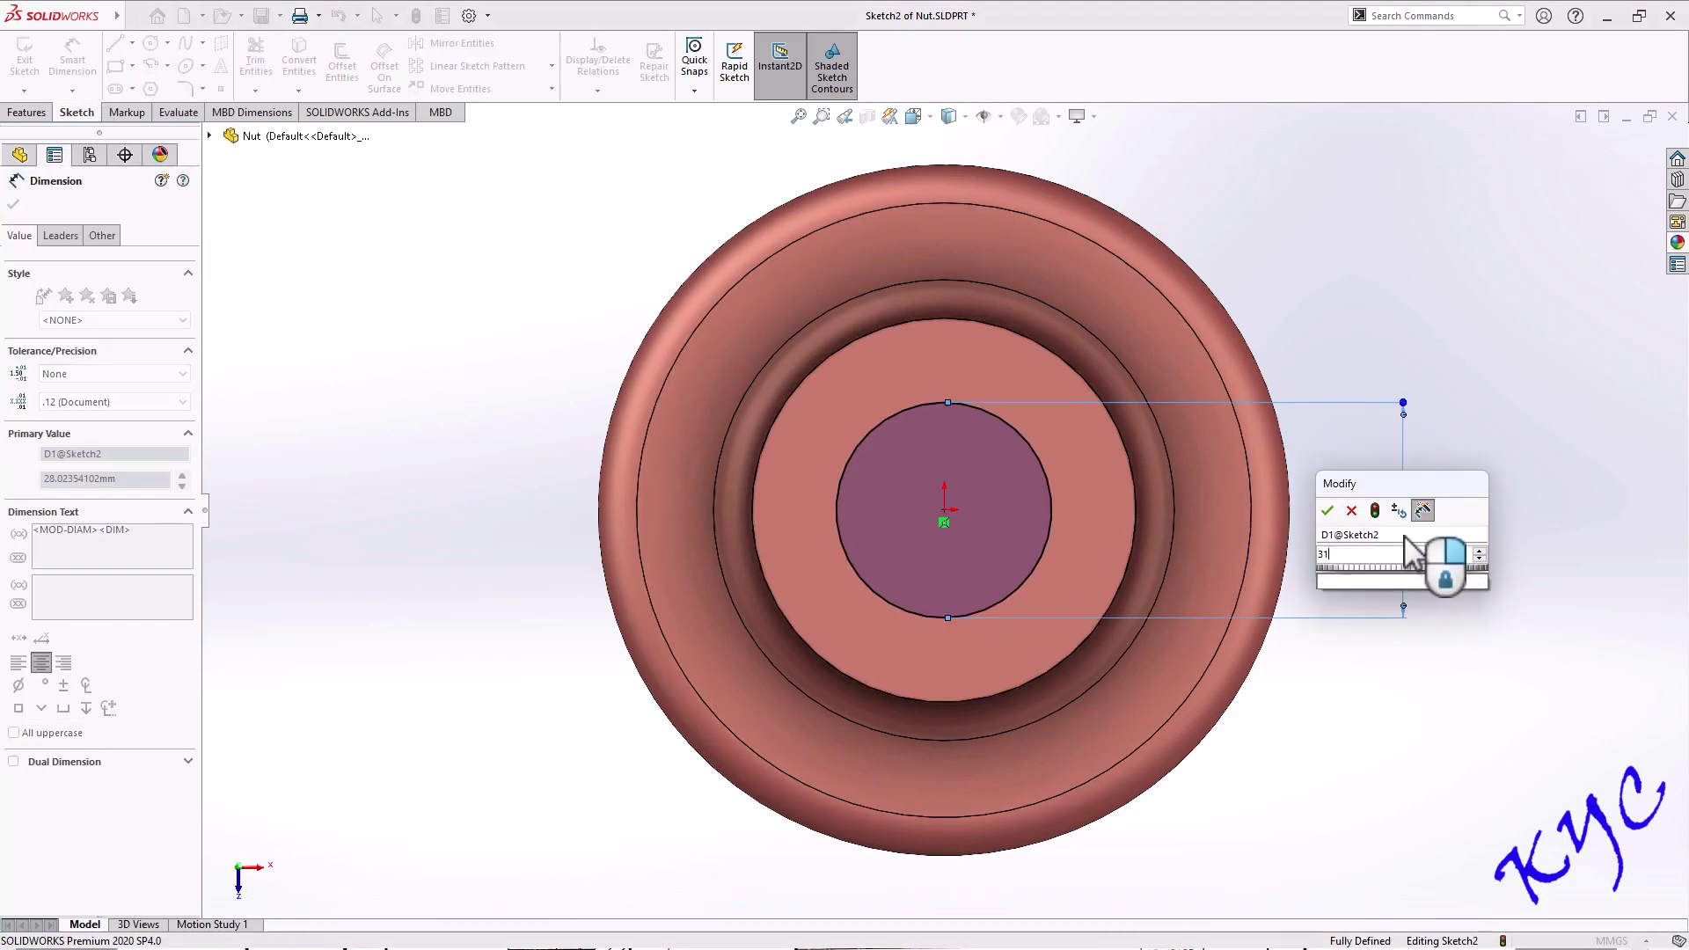
pyautogui.press('Return')
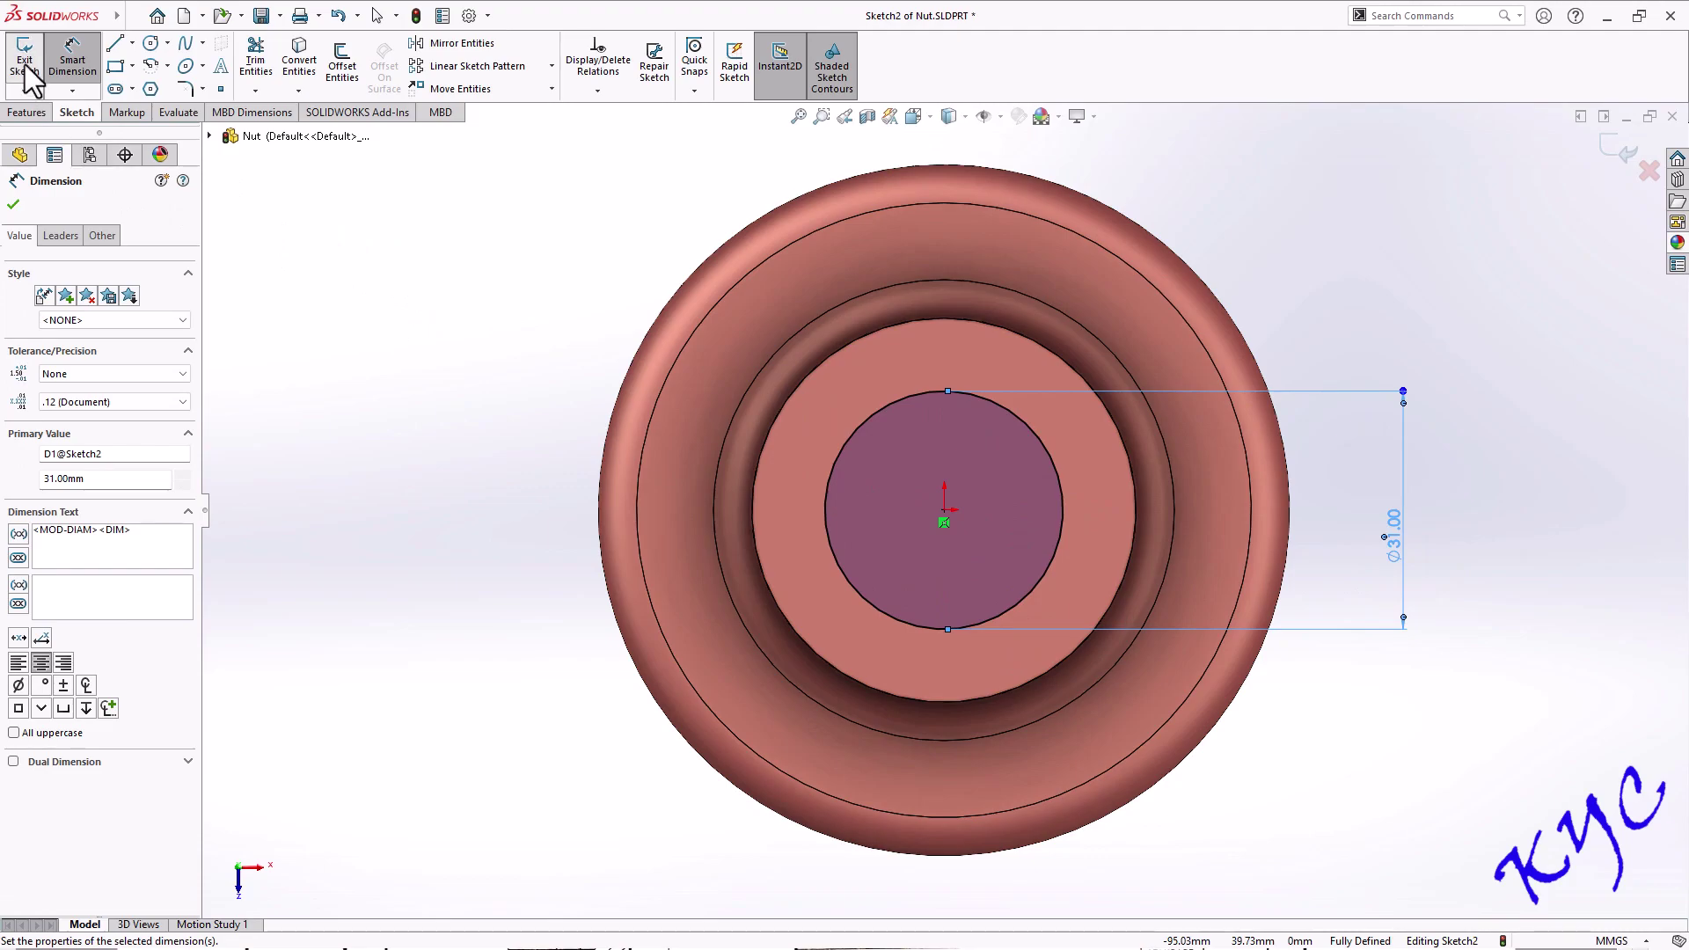
pyautogui.click(25, 58)
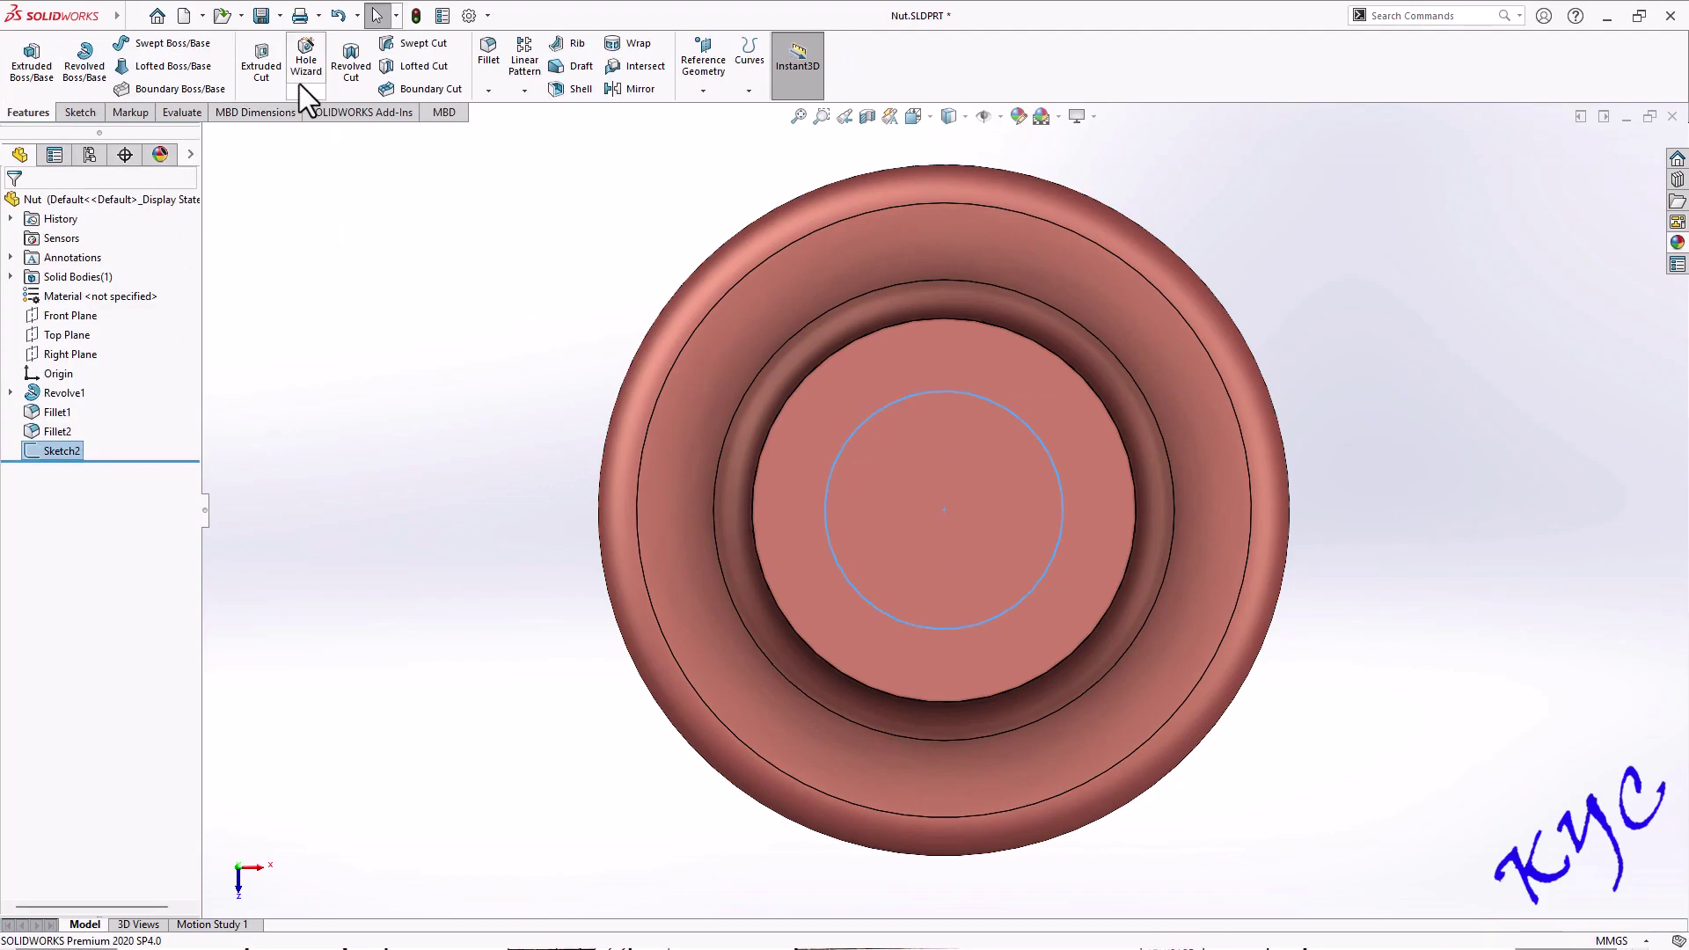
# Cut the circle through the whole nut with an Extruded Cut using the Through All end condition
pyautogui.click(269, 83)
pyautogui.click(79, 310)
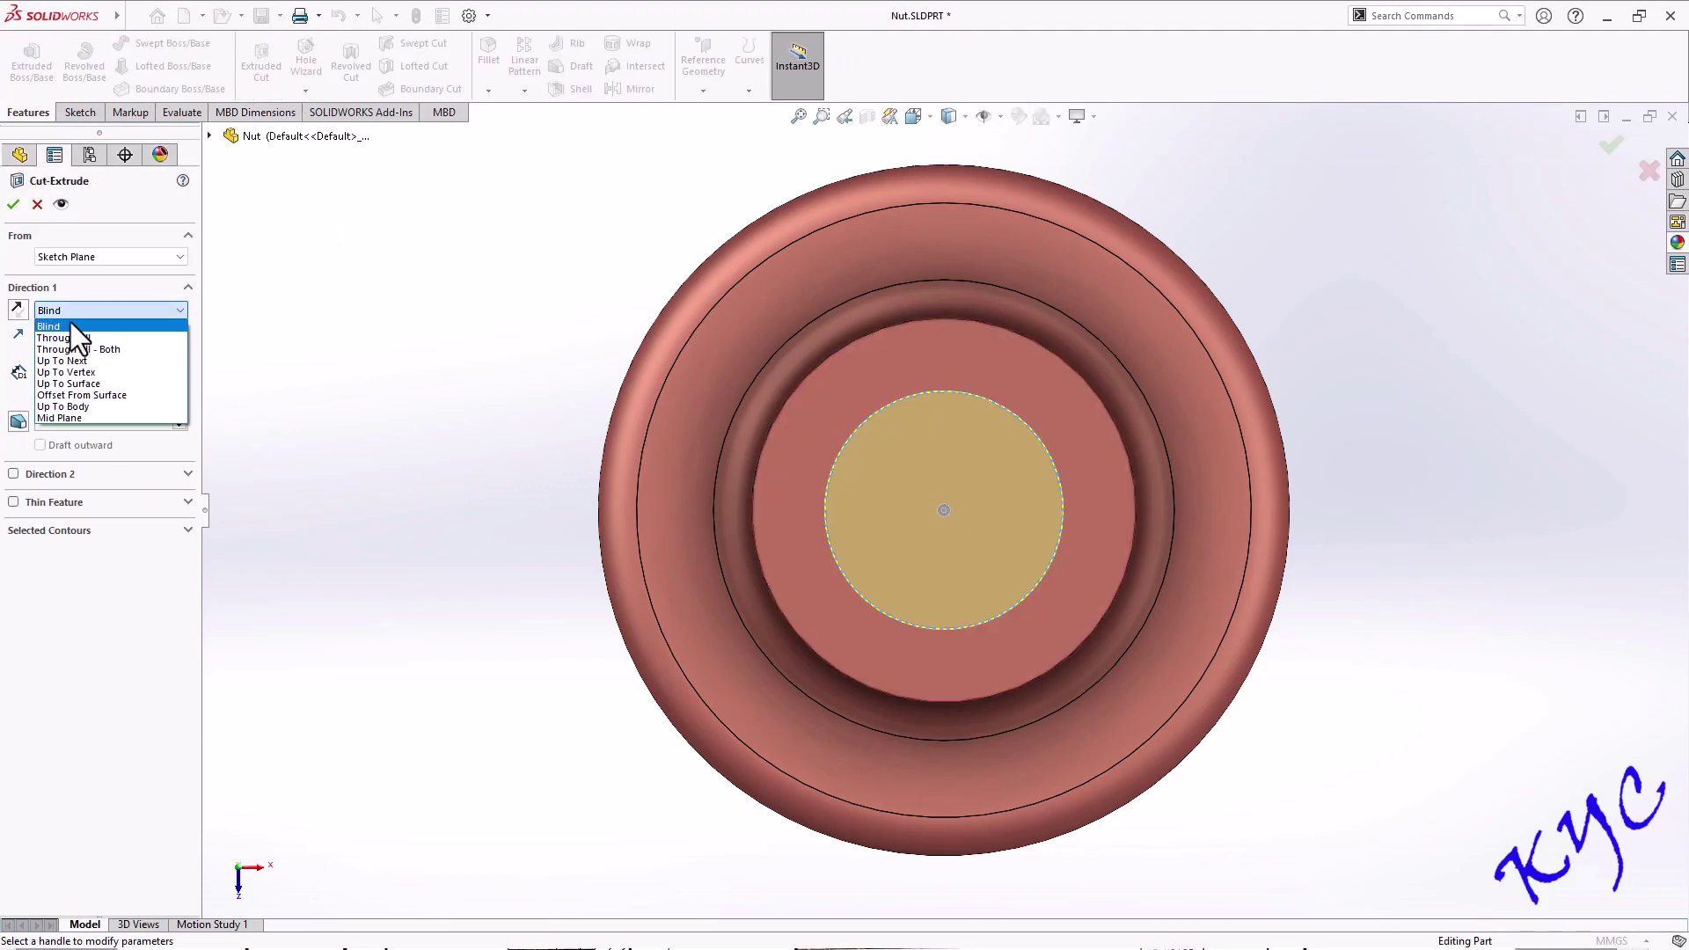
pyautogui.click(64, 337)
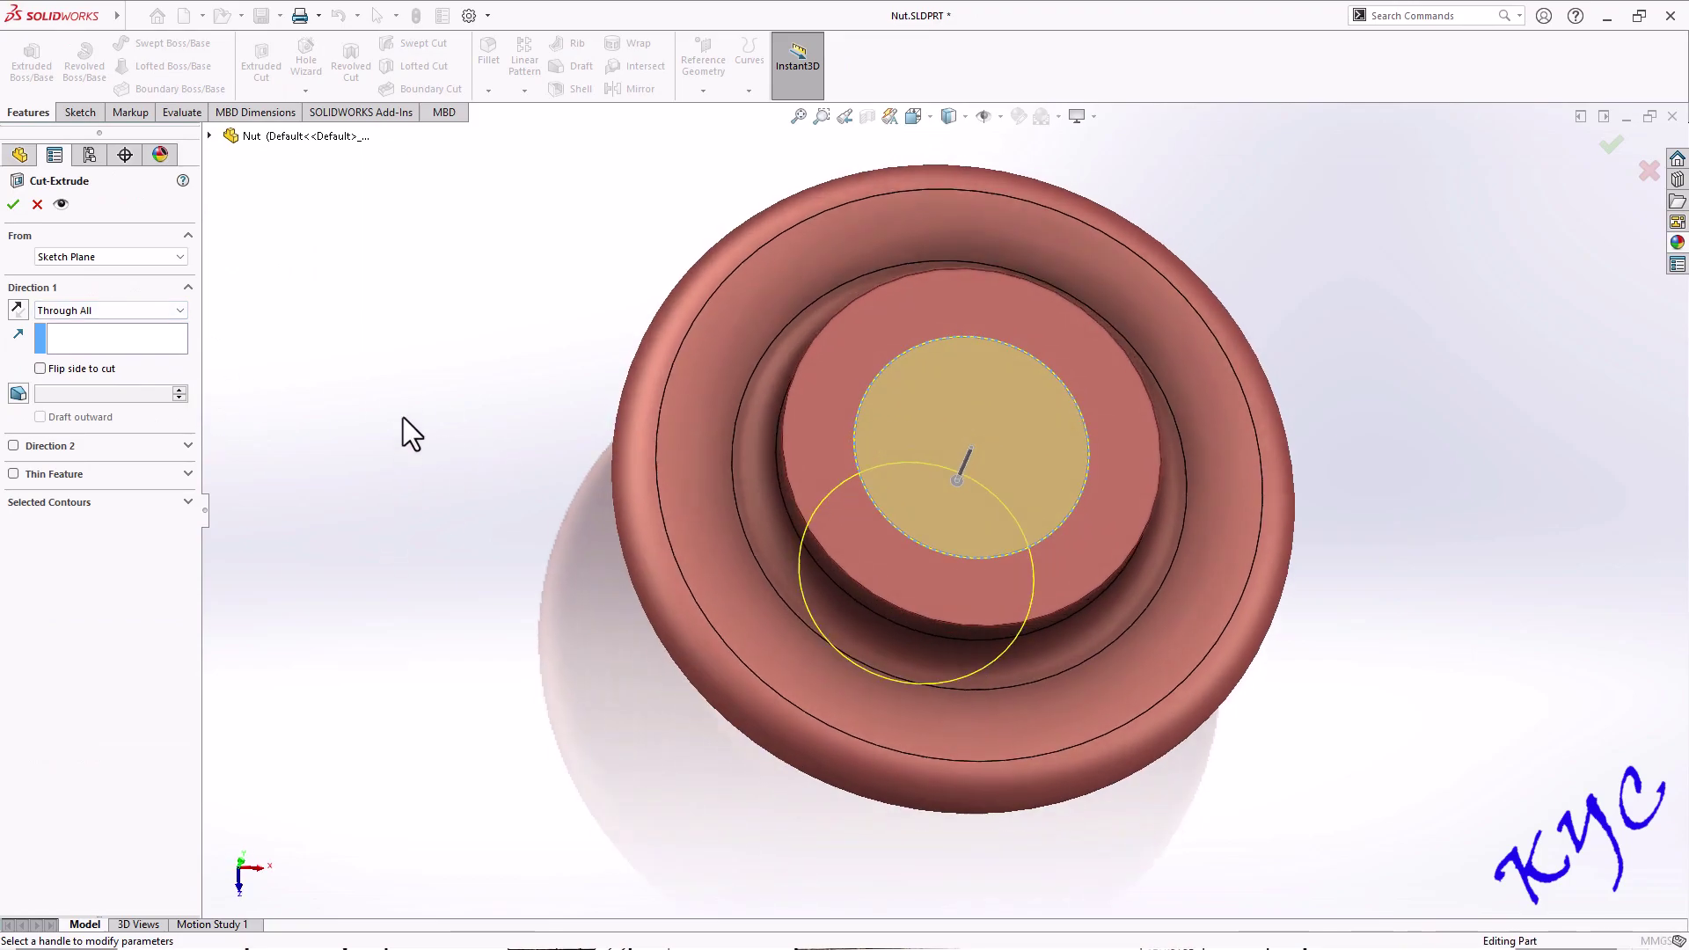
pyautogui.click(14, 204)
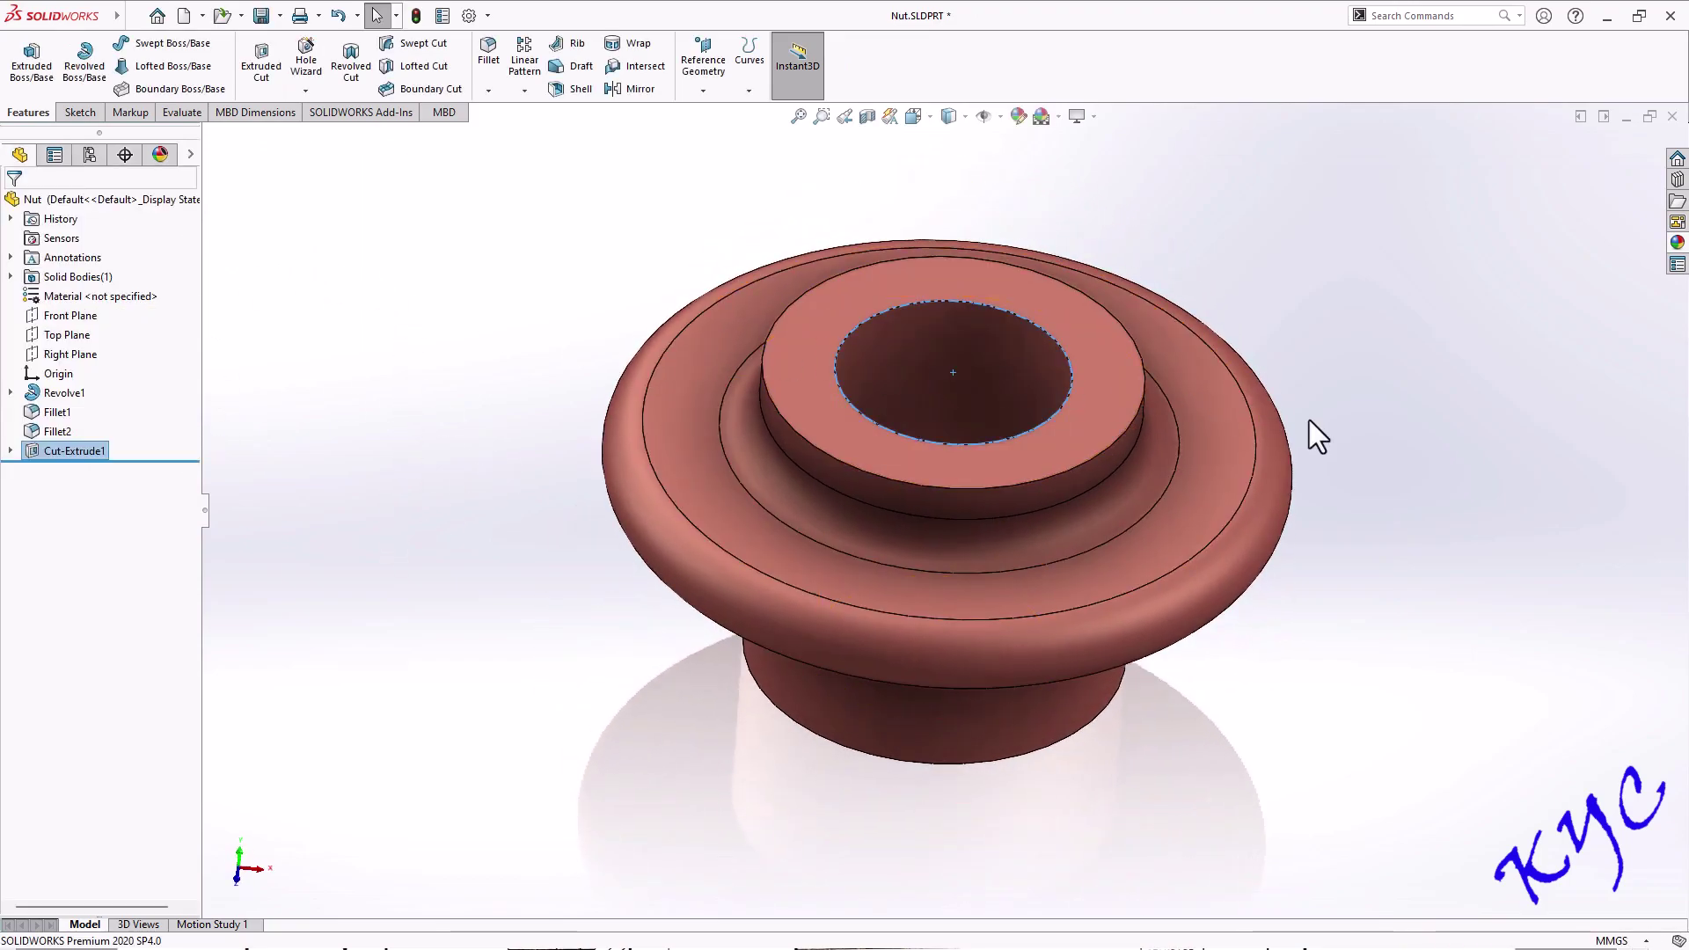
pyautogui.click(1325, 421)
pyautogui.scroll(-2, 1325, 420)
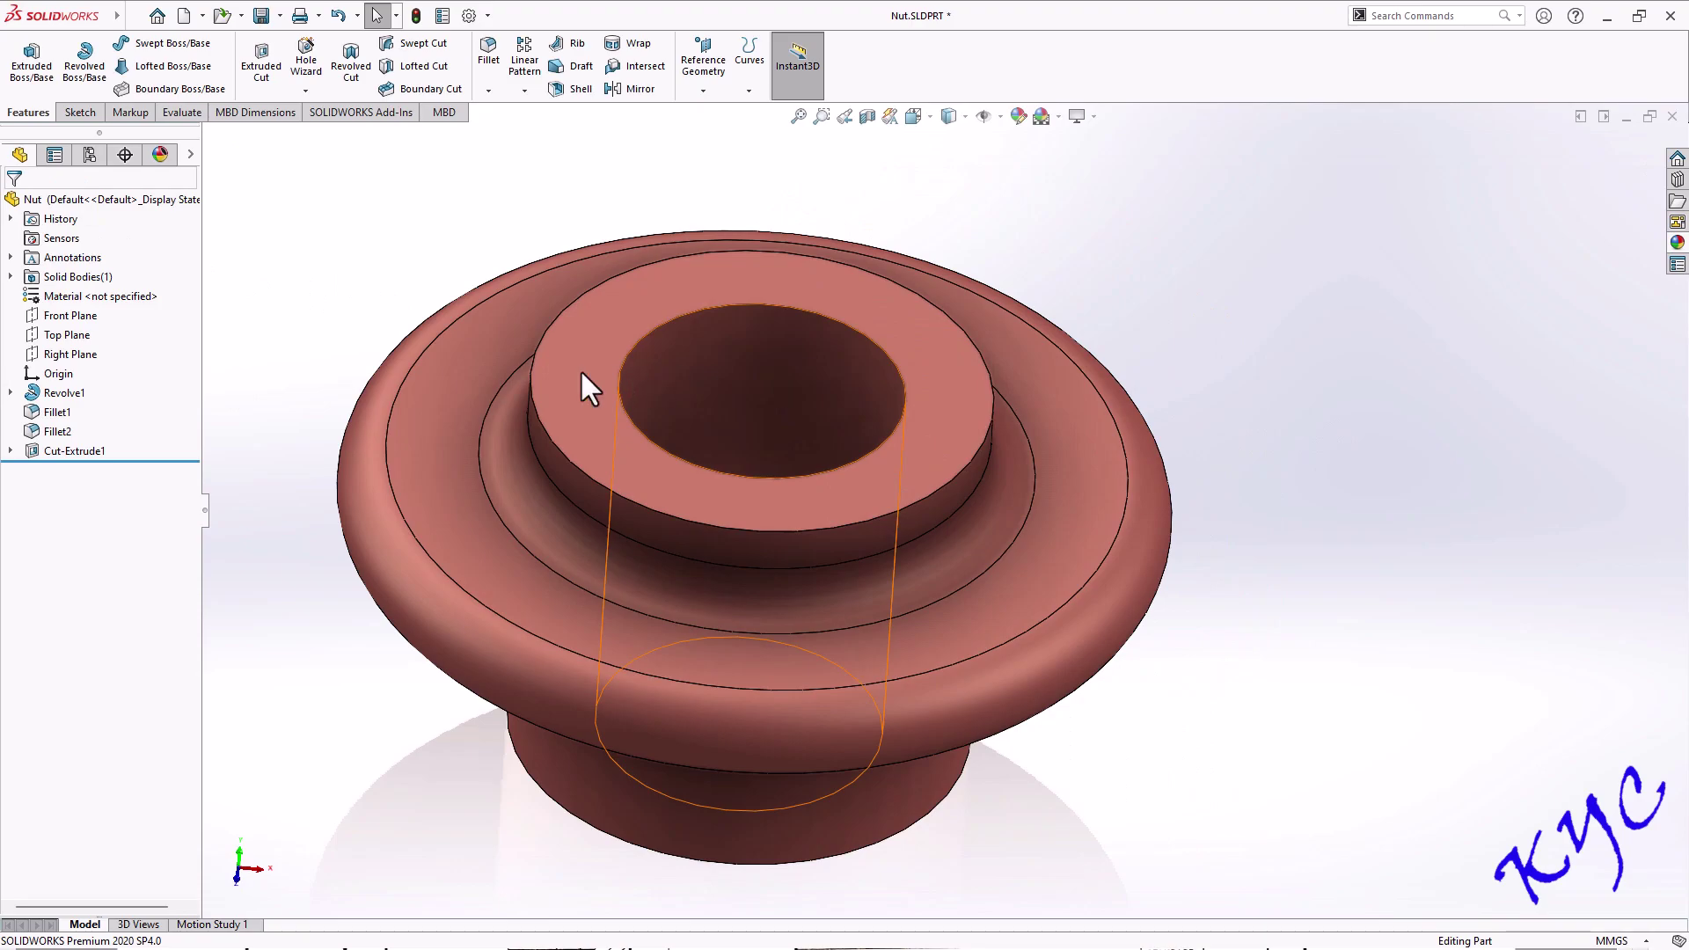
# Start a Thread feature on the upper circular edge of the hole, using Square Thread size Sq 38 x 7
pyautogui.click(305, 90)
pyautogui.click(321, 152)
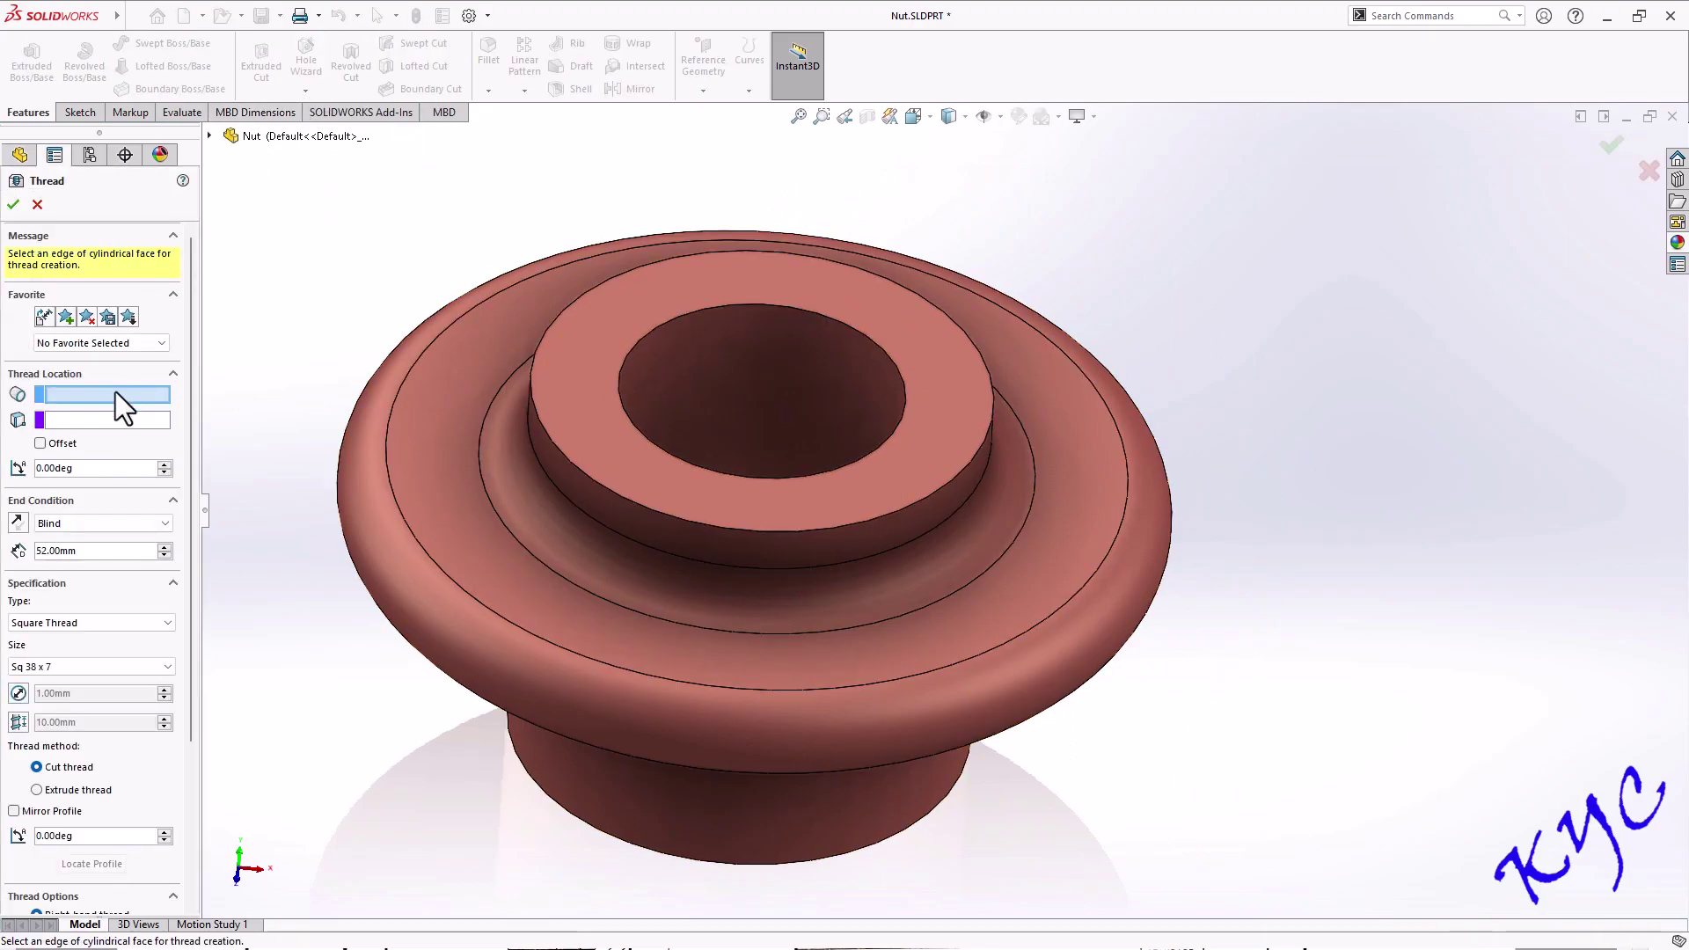
pyautogui.click(618, 382)
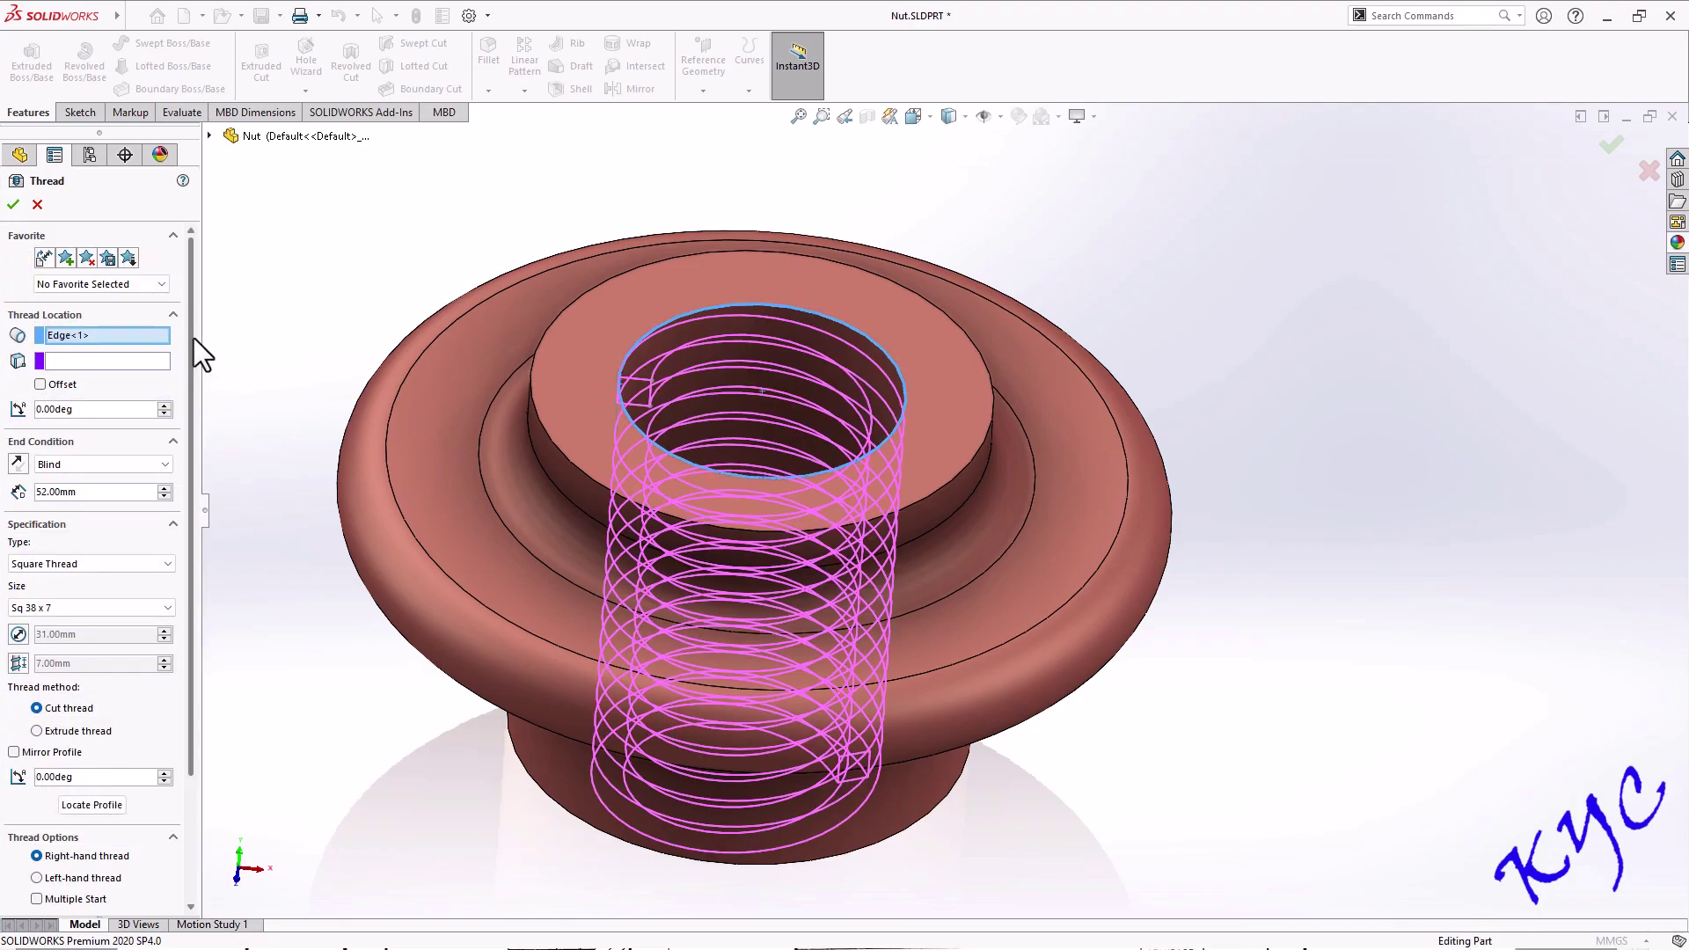
pyautogui.scroll(-3, 189, 373)
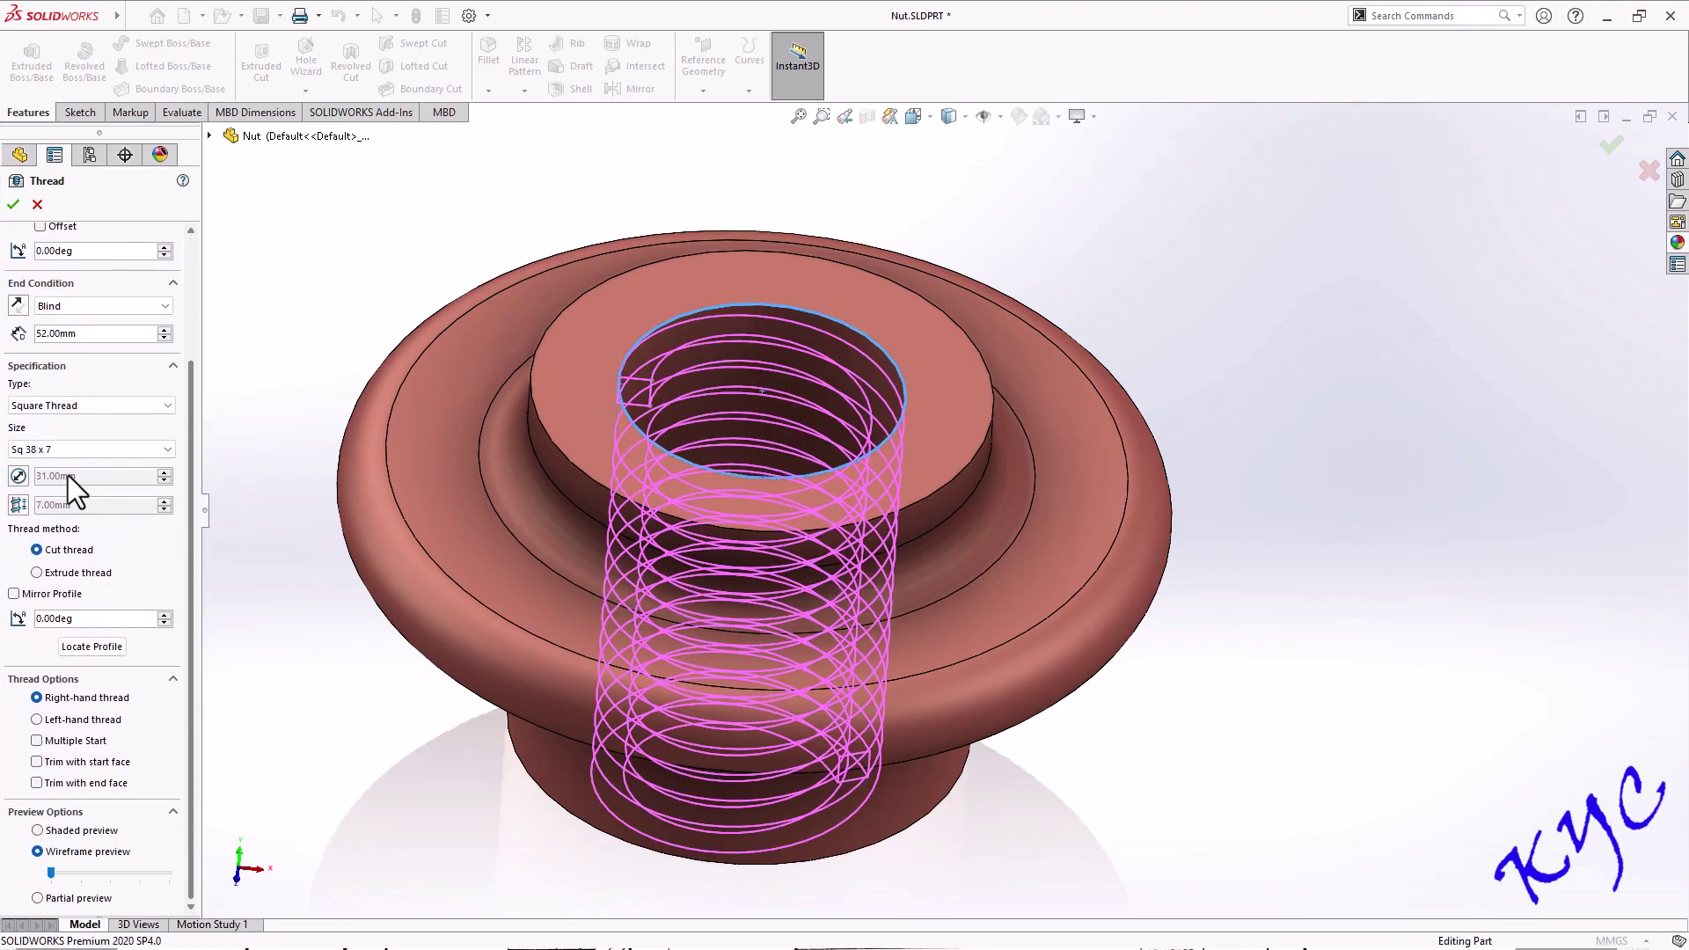
pyautogui.click(44, 409)
pyautogui.click(46, 478)
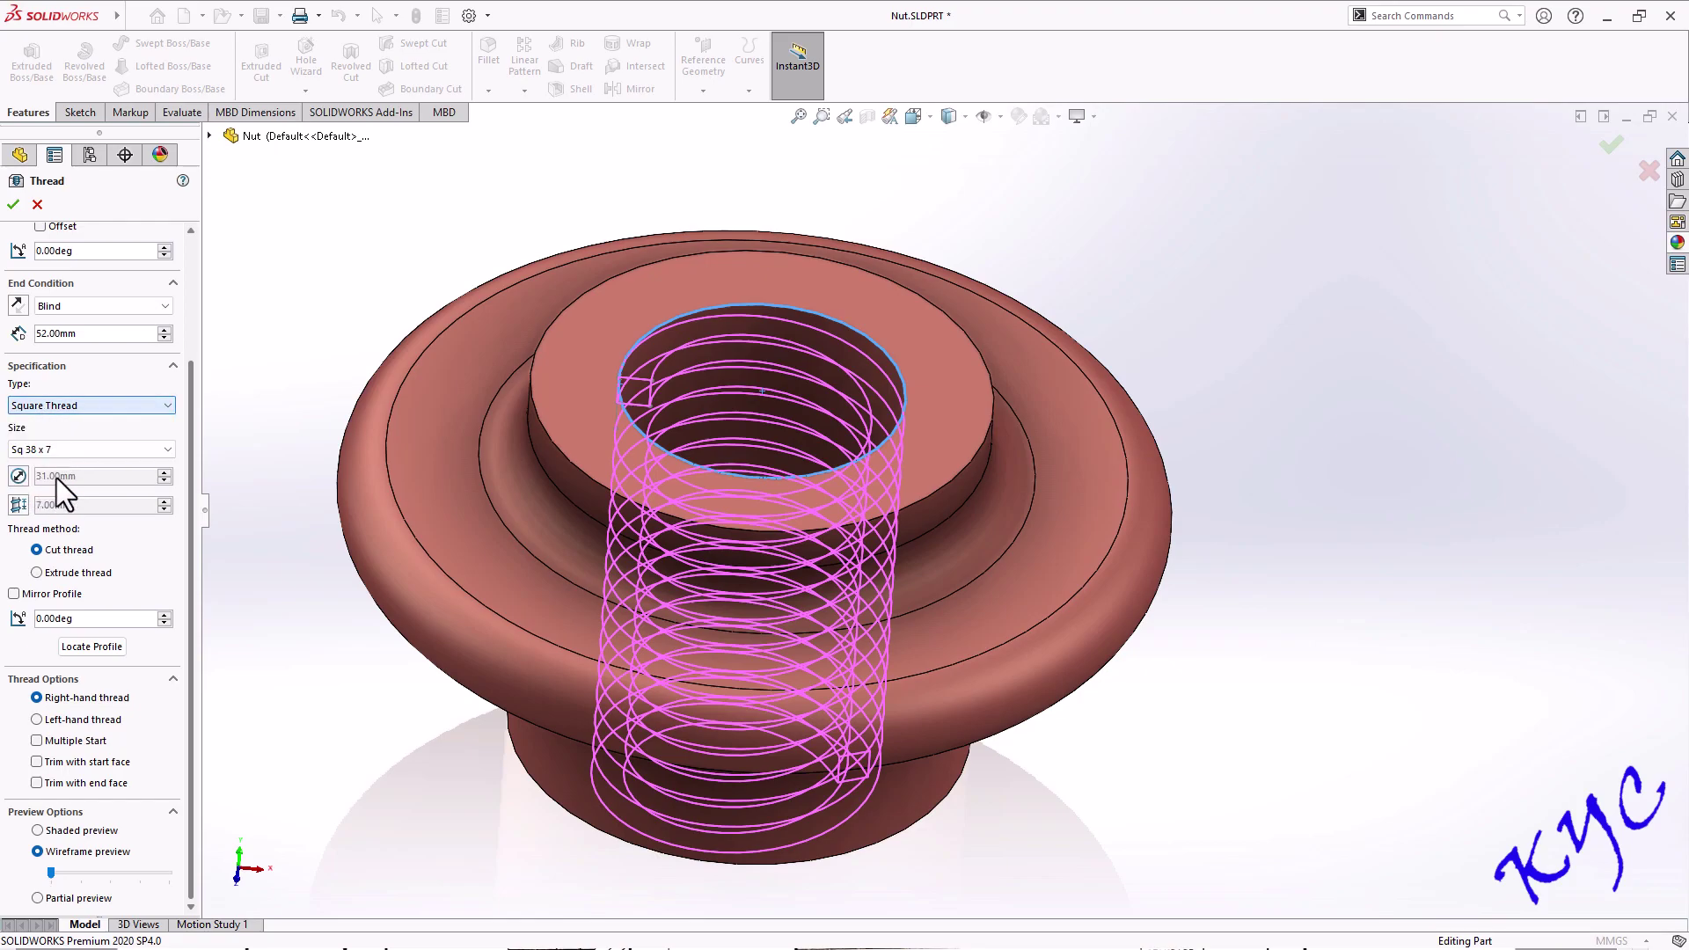
# Override the thread's diameter with 38 mm
pyautogui.moveTo(744, 377); pyautogui.dragTo(746, 437, button='middle')
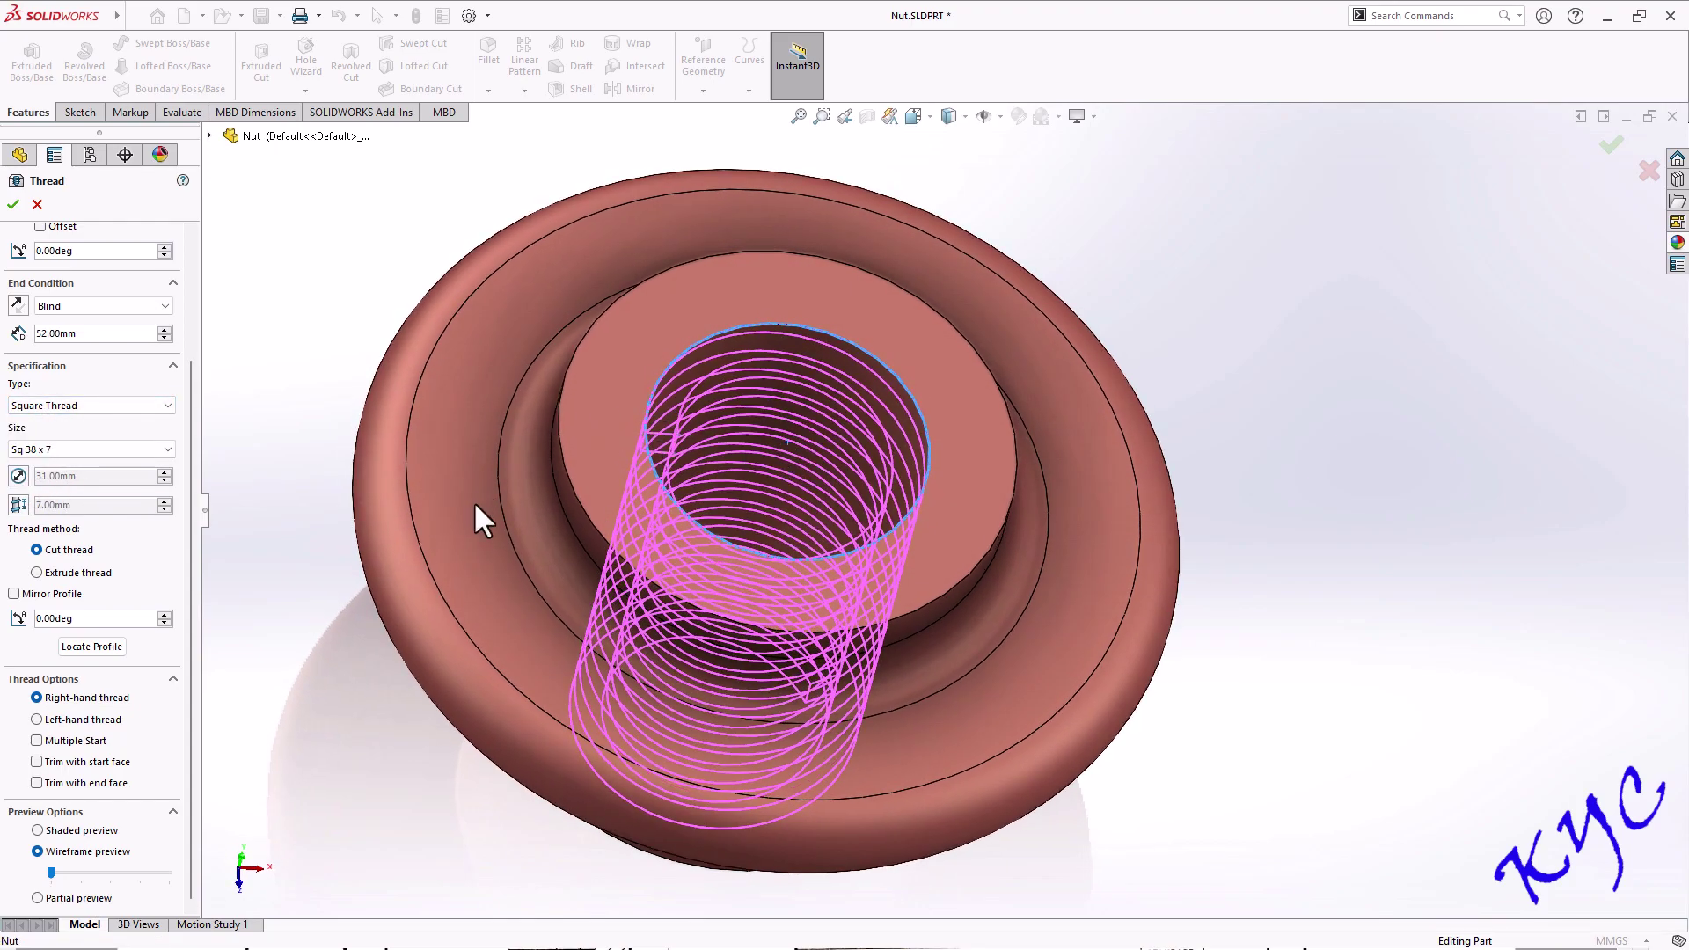
pyautogui.click(21, 477)
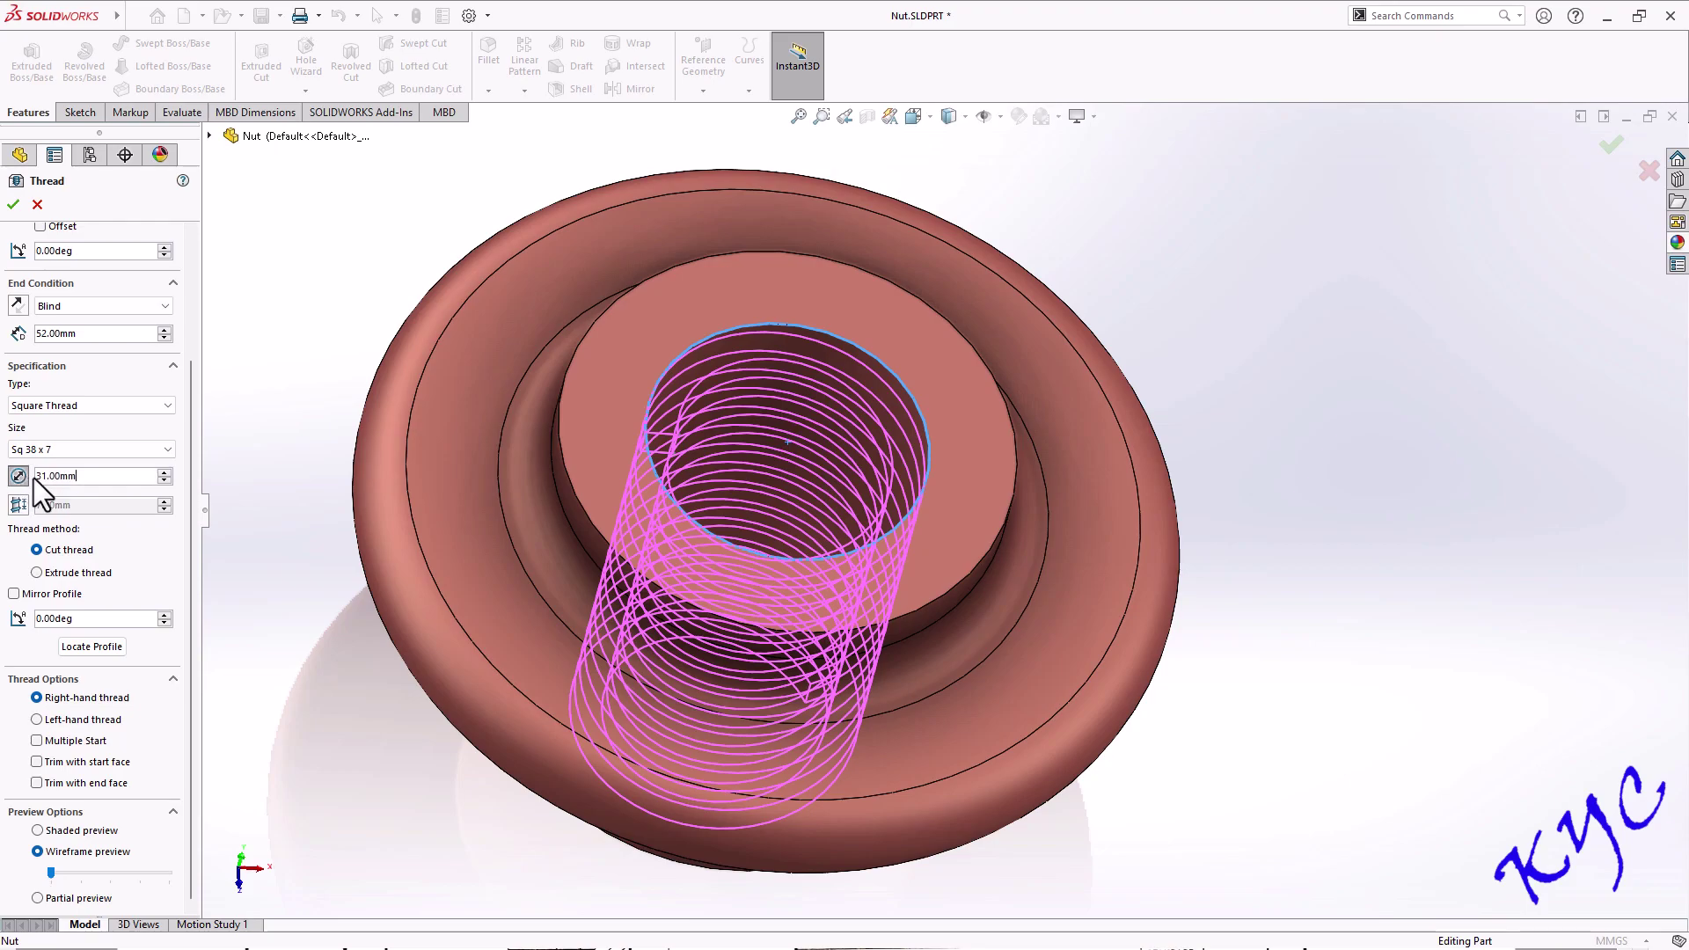
pyautogui.moveTo(91, 479); pyautogui.dragTo(16, 509)
pyautogui.write('38')
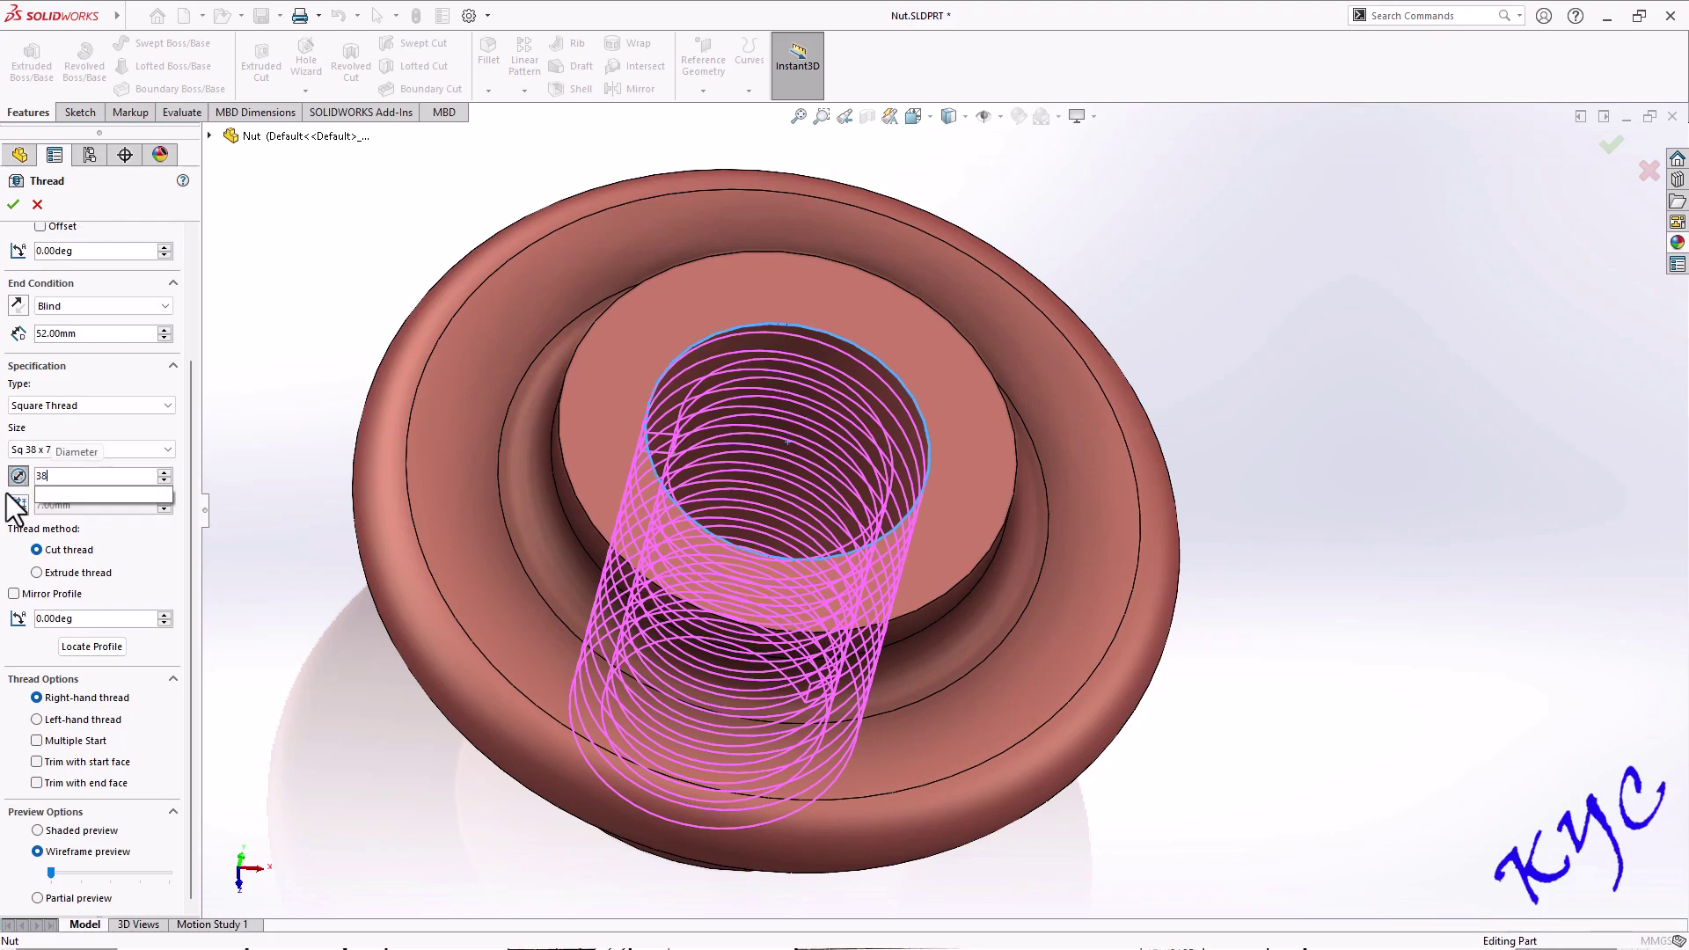
pyautogui.press('Return')
# Offset the thread start by 3.50 mm, reversed so that it begins above the nut's upper face
pyautogui.moveTo(809, 414); pyautogui.dragTo(452, 619, button='middle')
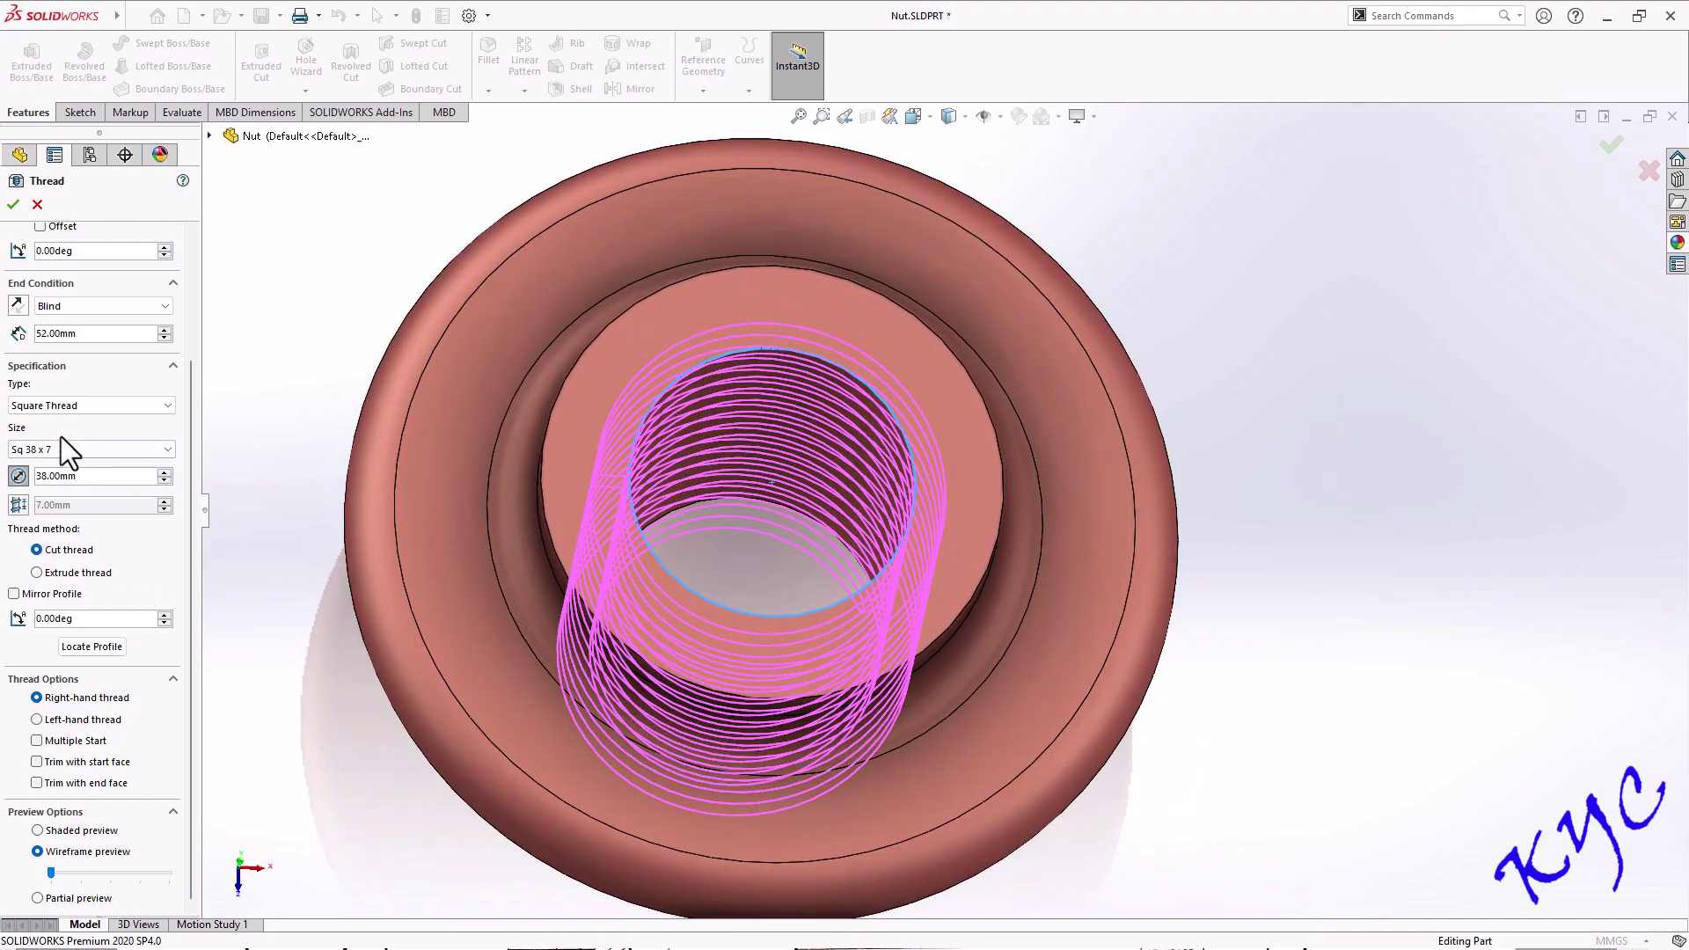
pyautogui.scroll(2, 190, 433)
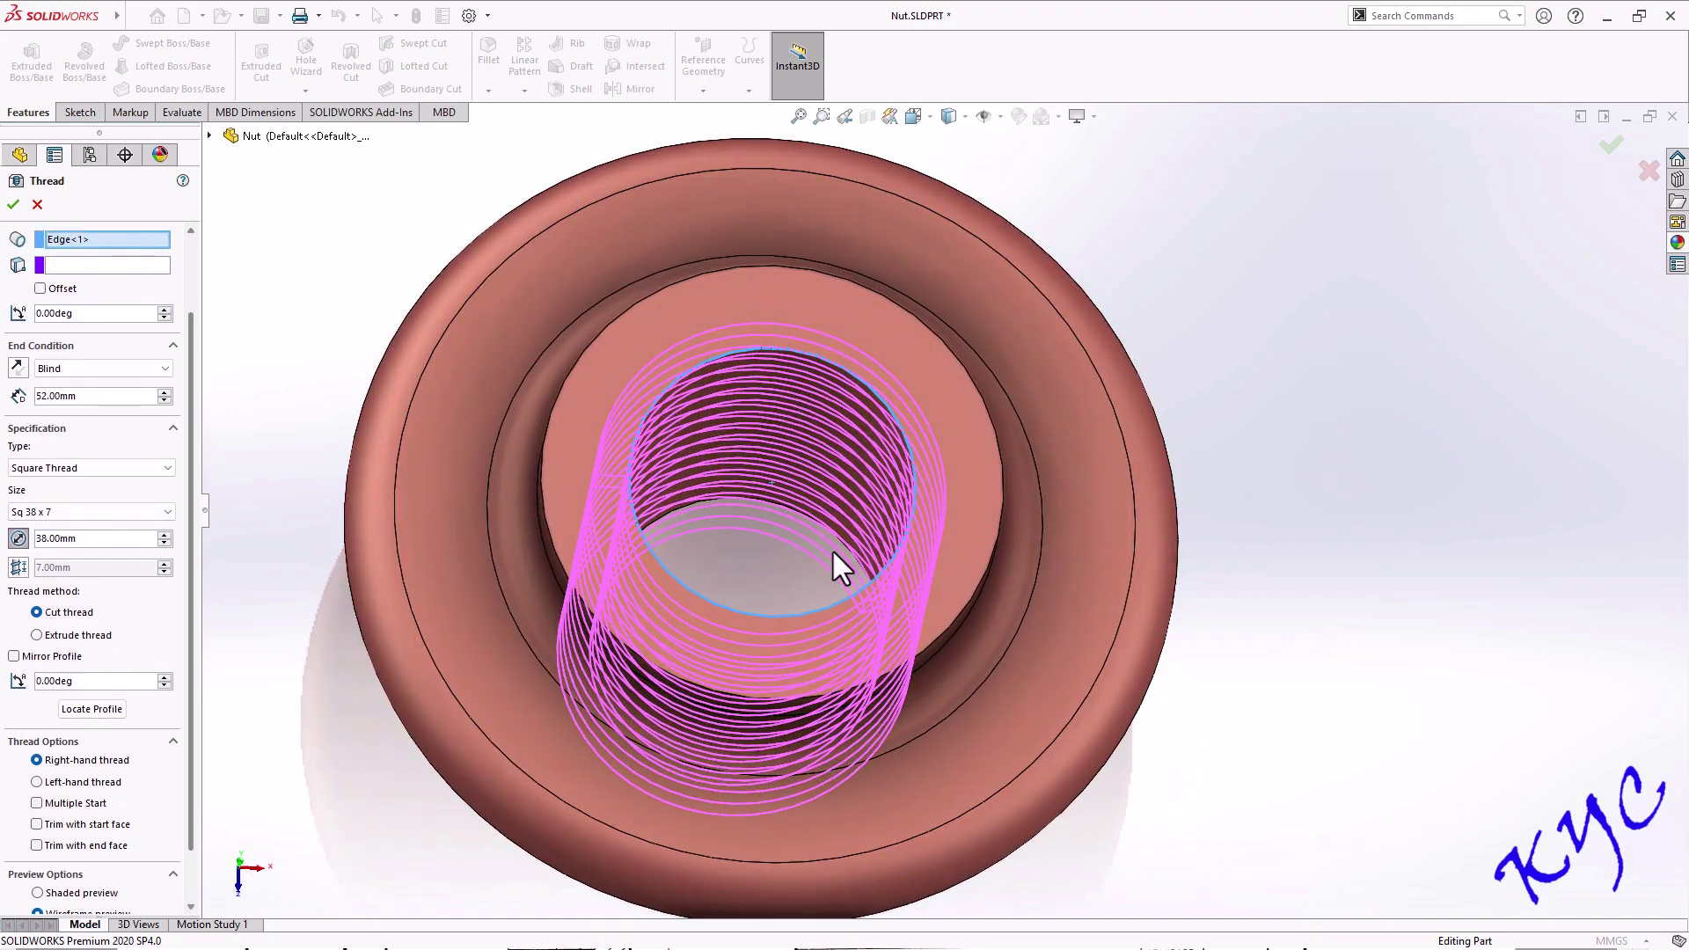
pyautogui.moveTo(811, 540); pyautogui.dragTo(825, 422, button='middle')
pyautogui.scroll(10, 838, 519)
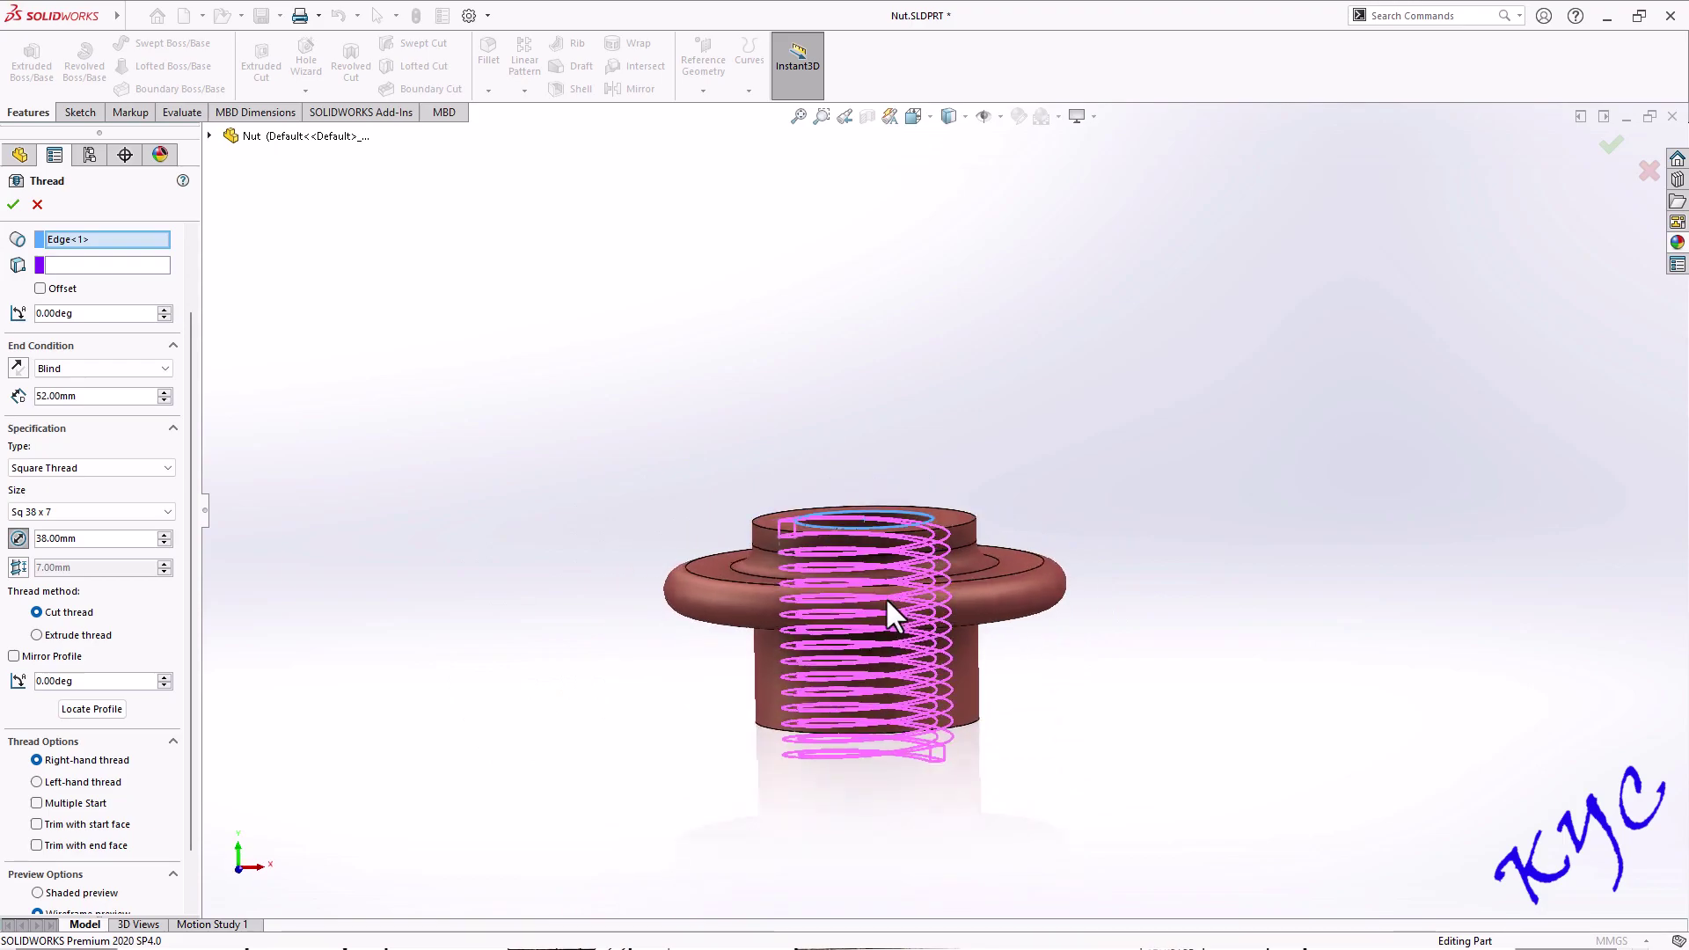
pyautogui.scroll(-5, 852, 578)
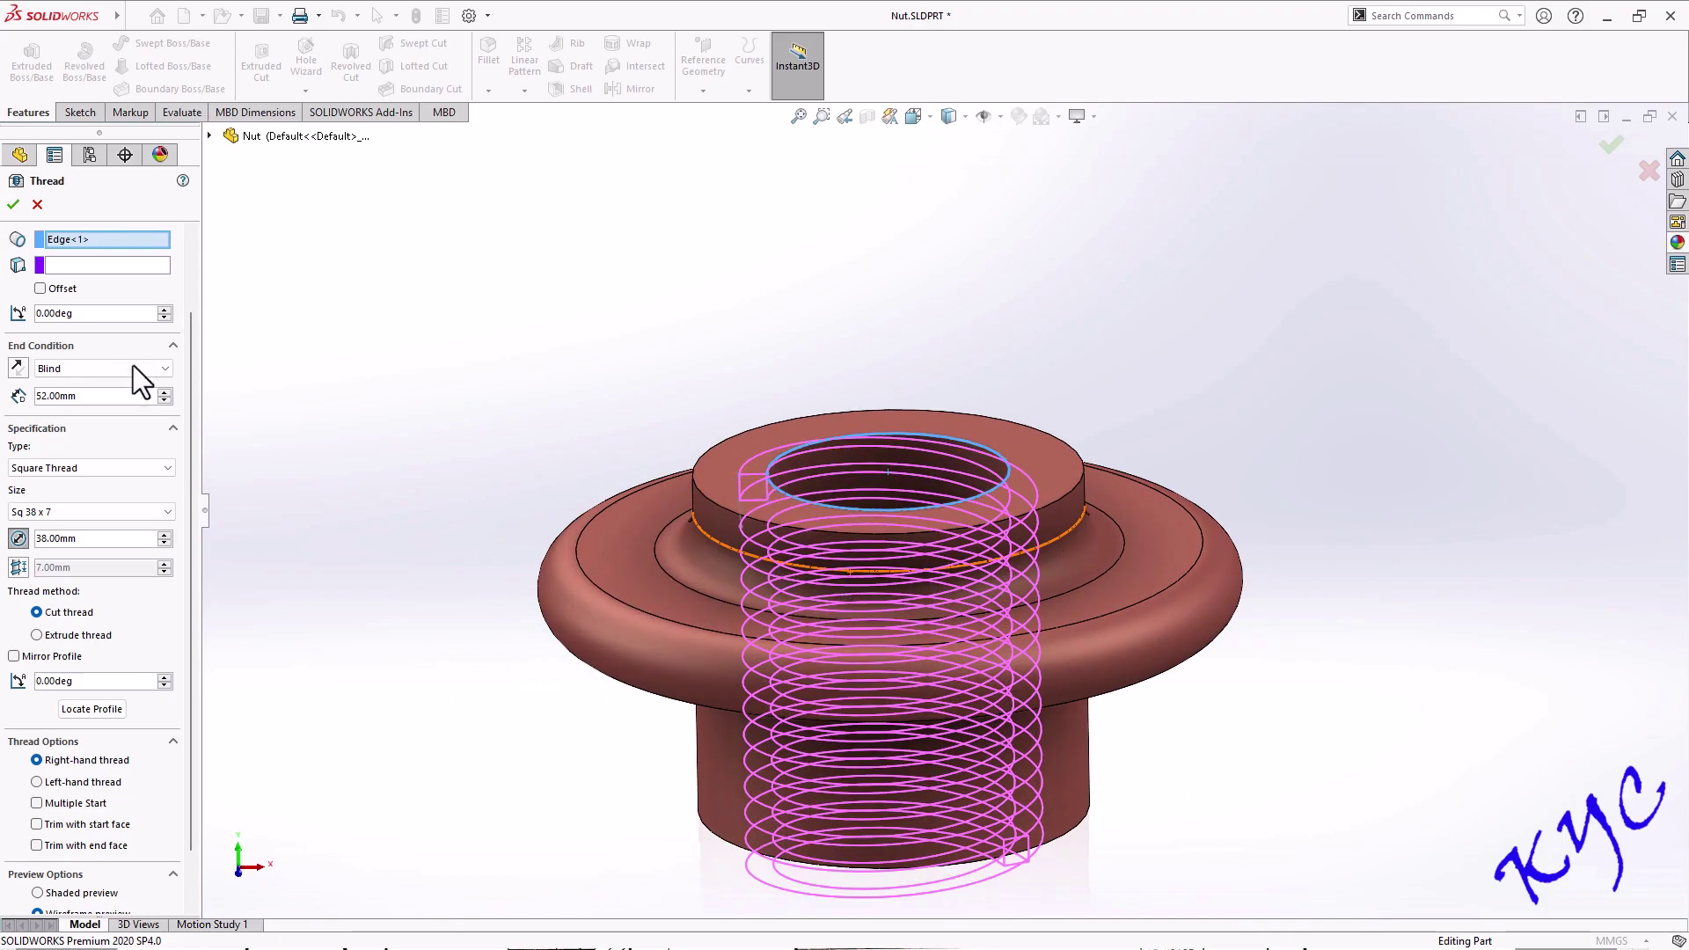
pyautogui.click(40, 288)
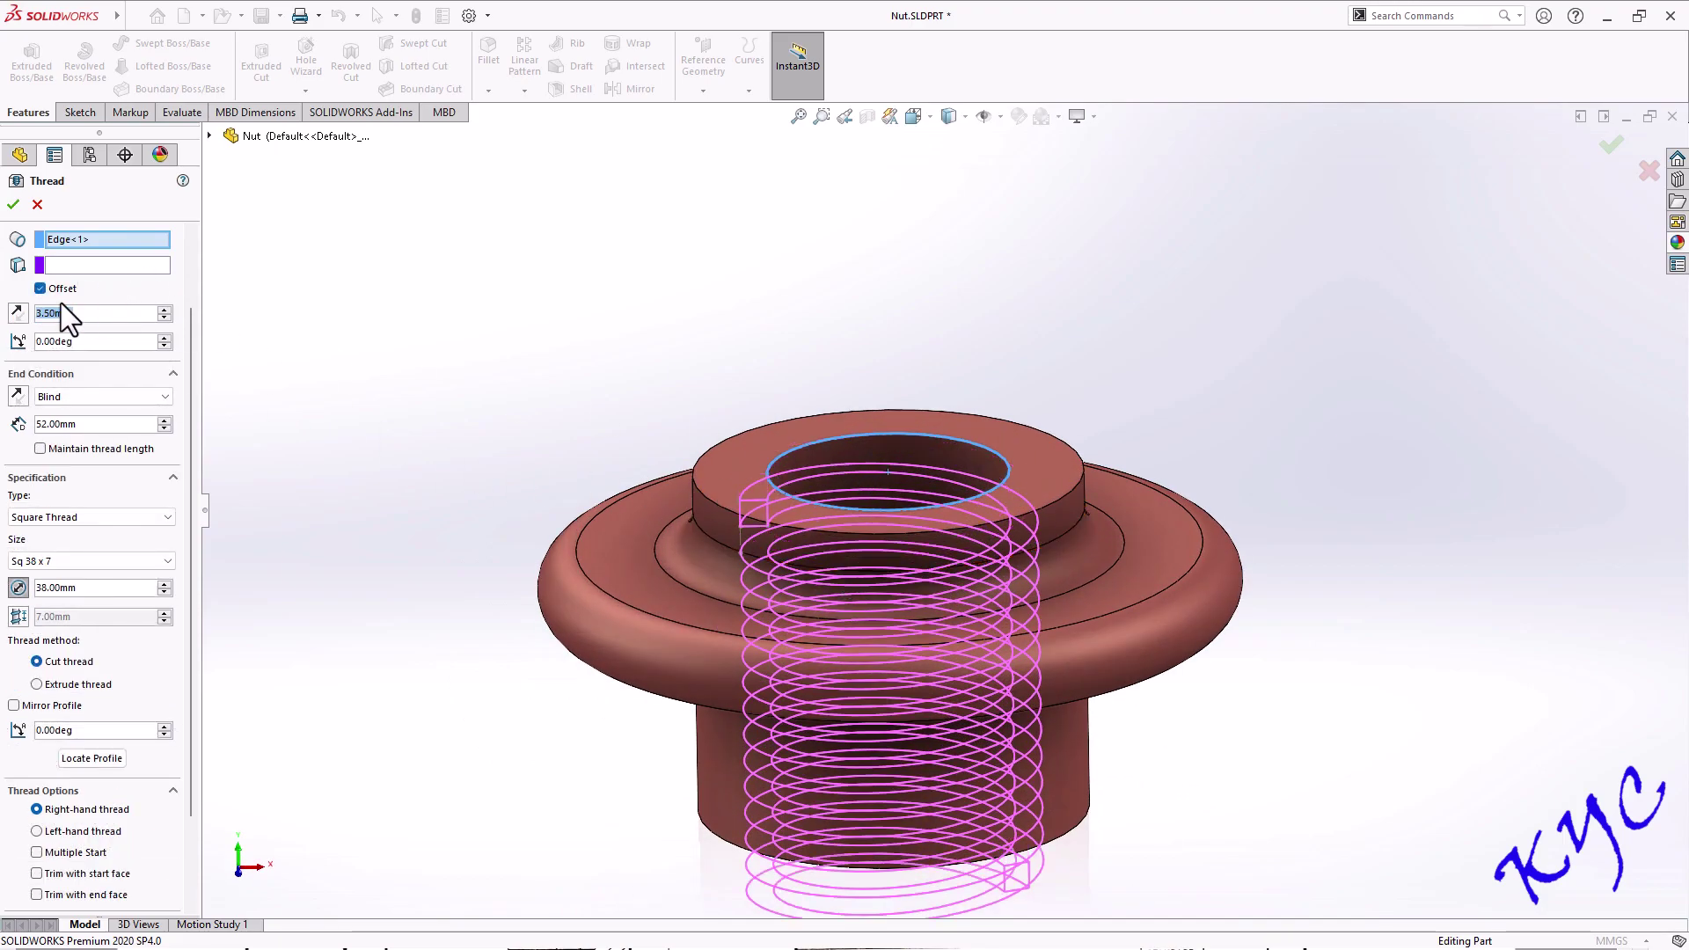
pyautogui.moveTo(1126, 568); pyautogui.dragTo(1091, 524, button='middle')
pyautogui.moveTo(826, 450); pyautogui.dragTo(986, 686, button='middle')
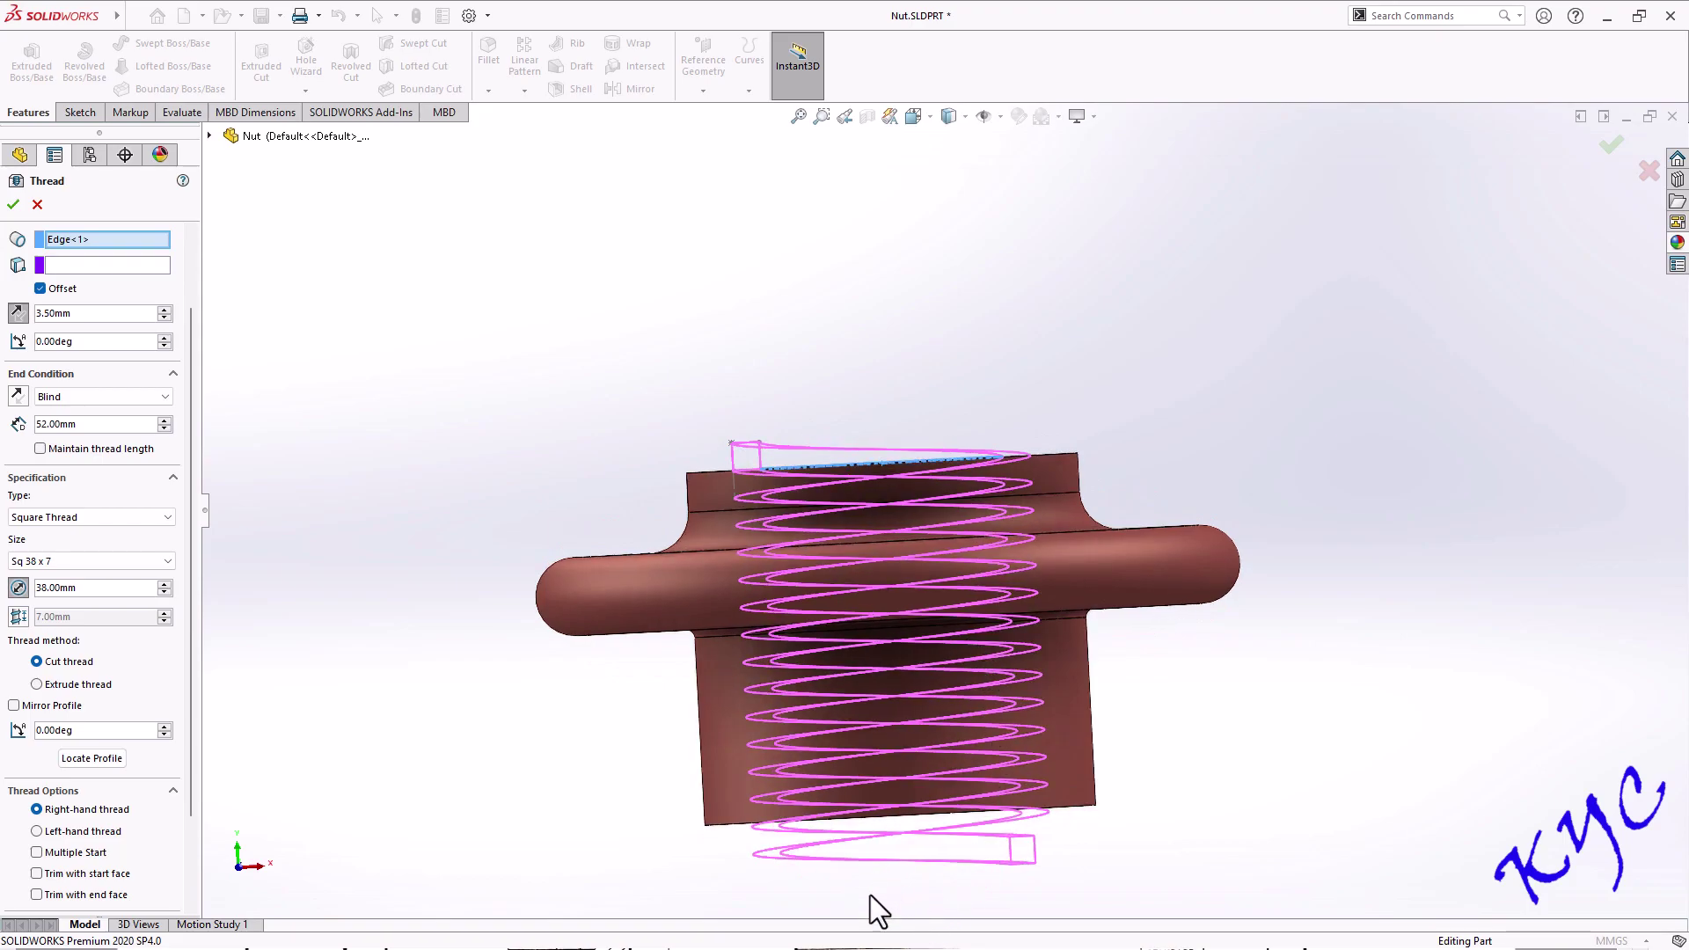
# Set the blind thread depth to 50 mm and create the right-hand cut thread
pyautogui.click(88, 425)
pyautogui.write('50')
pyautogui.press('Return')
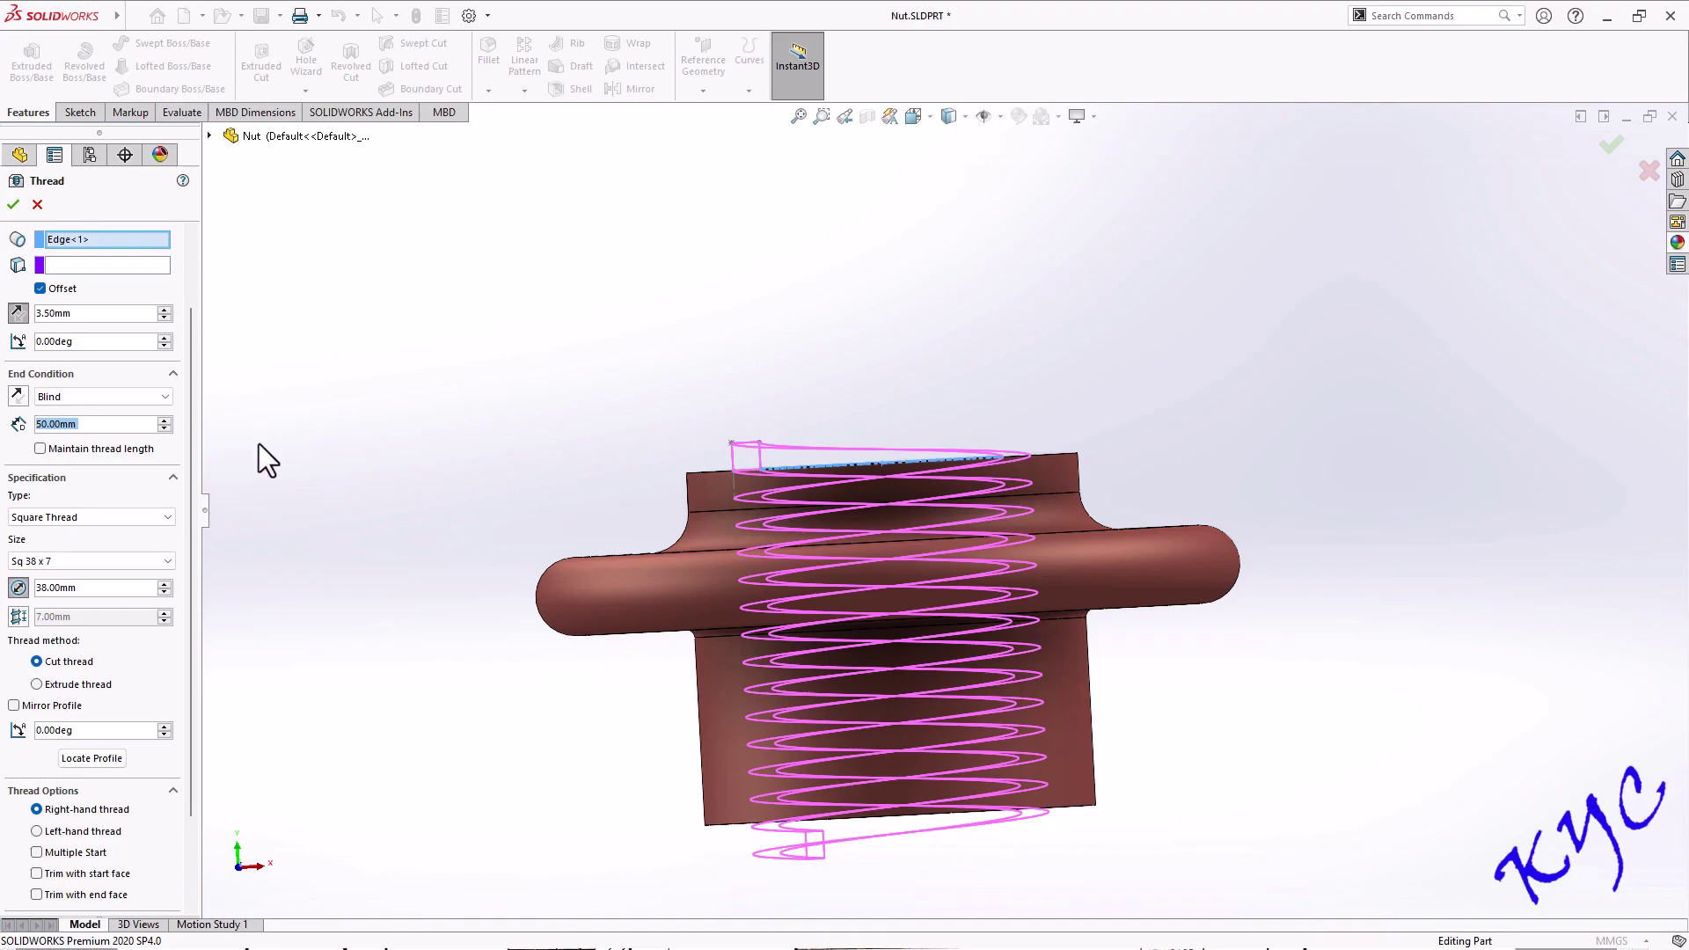
pyautogui.scroll(-3, 188, 564)
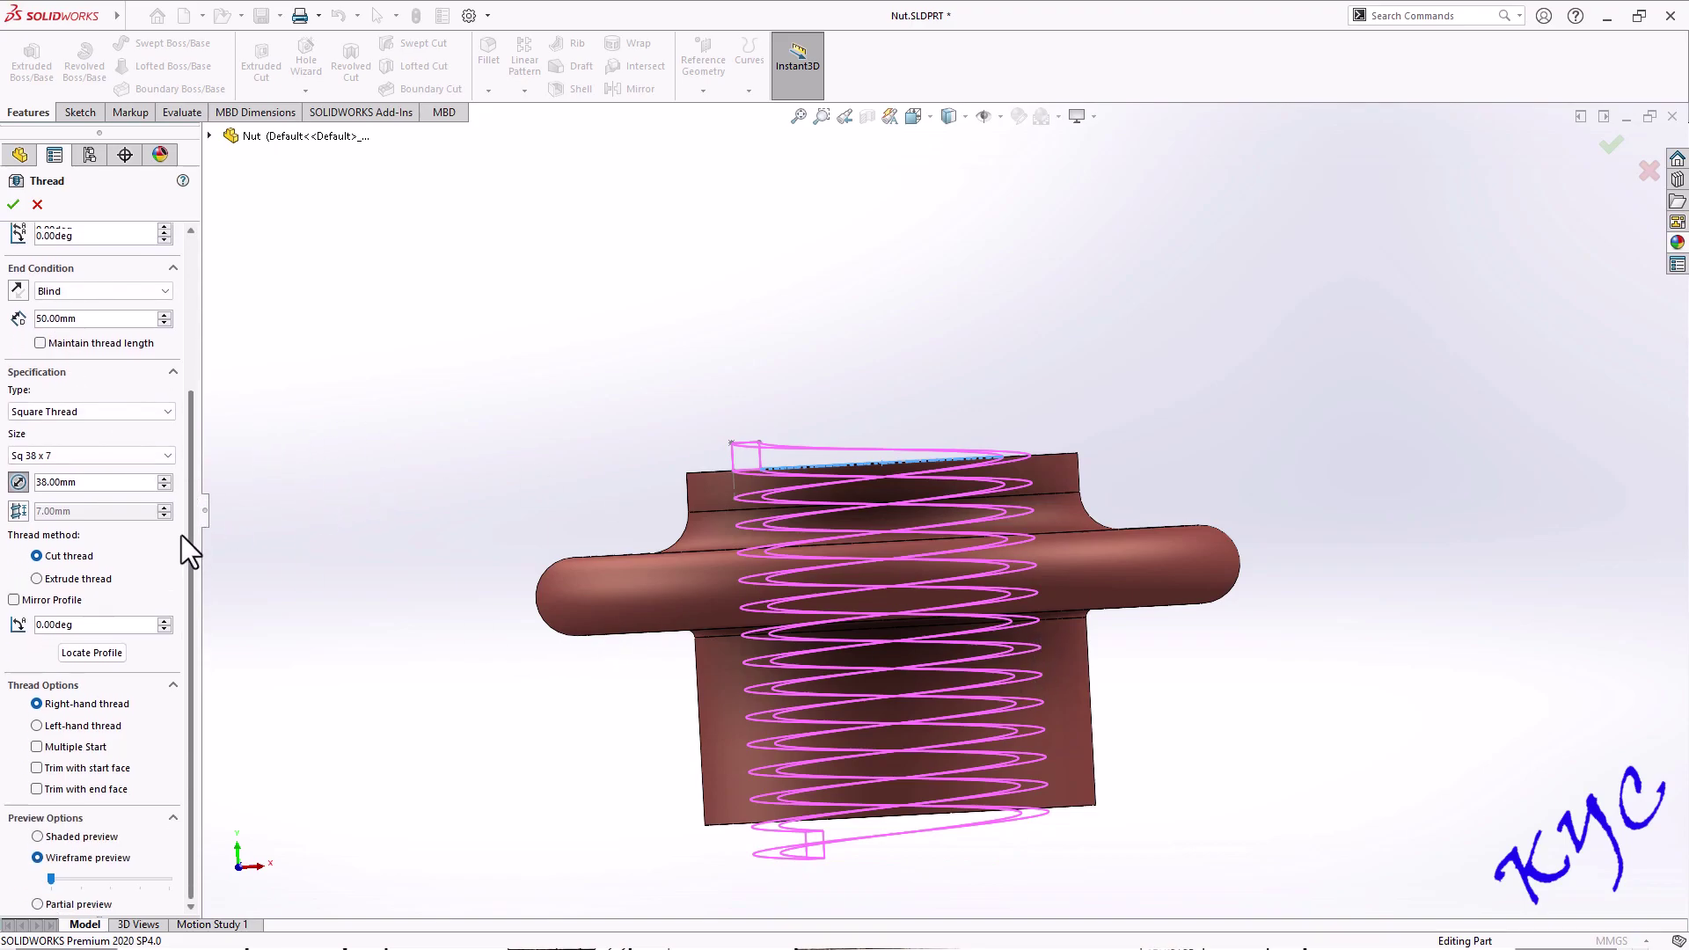
pyautogui.scroll(5, 180, 439)
pyautogui.click(13, 204)
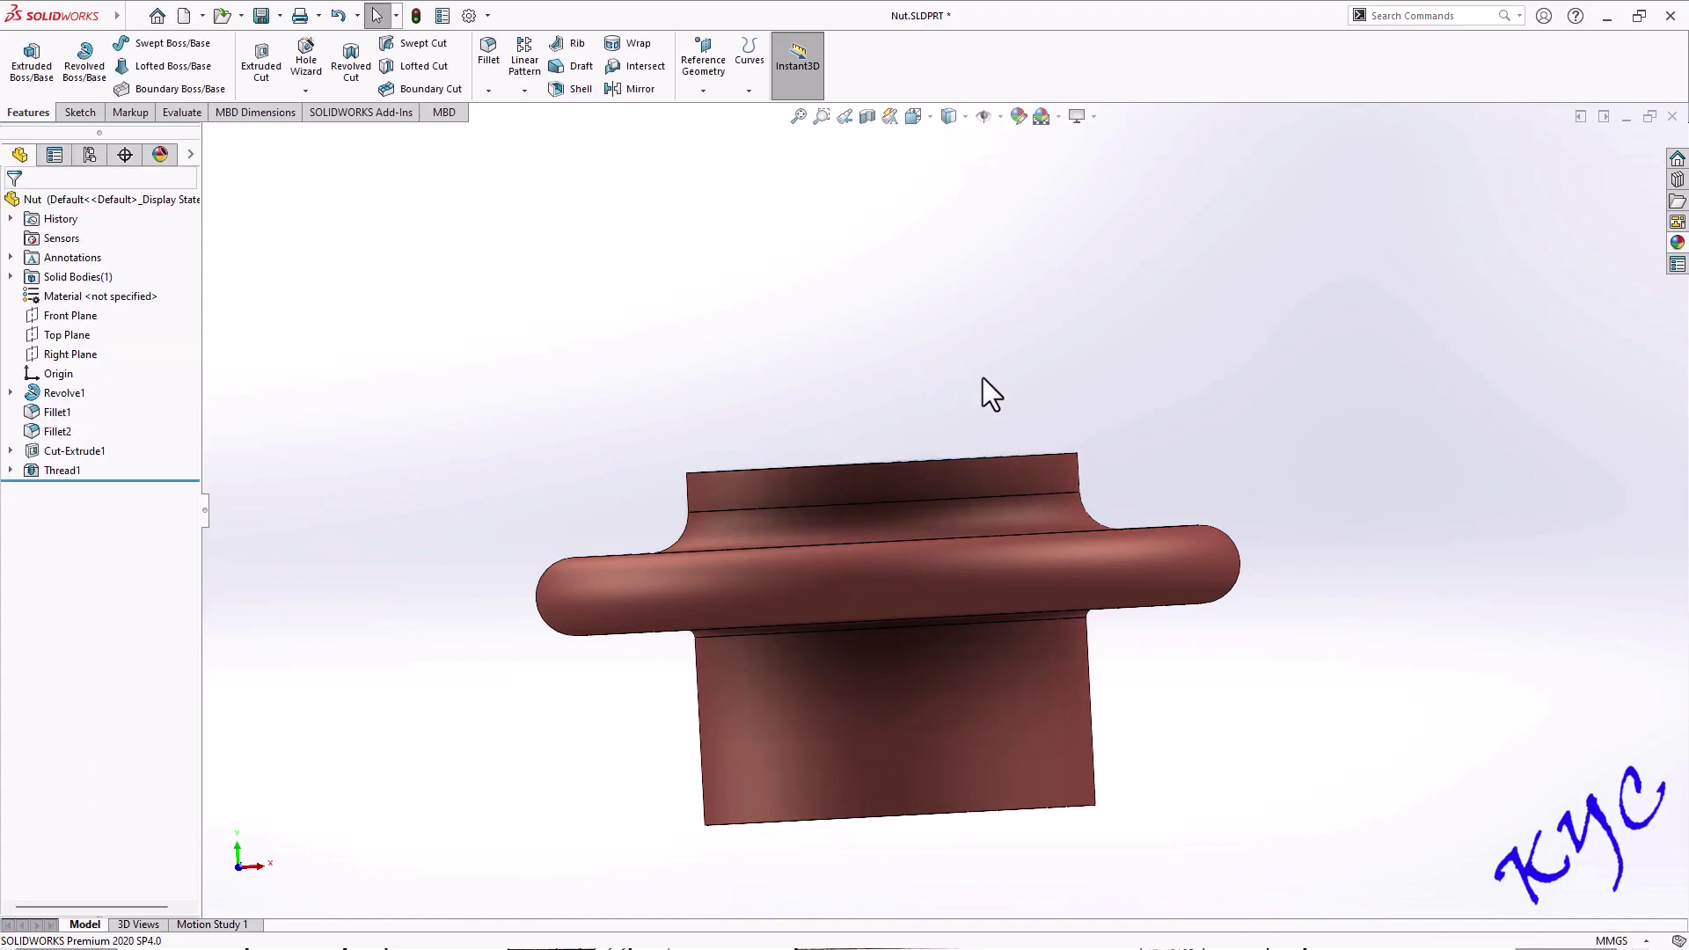
# Inspect the cut thread inside the nut and apply the burnished steel appearance from the steel metals to the whole part
pyautogui.moveTo(1069, 283); pyautogui.dragTo(1000, 615, button='middle')
pyautogui.scroll(-3, 970, 475)
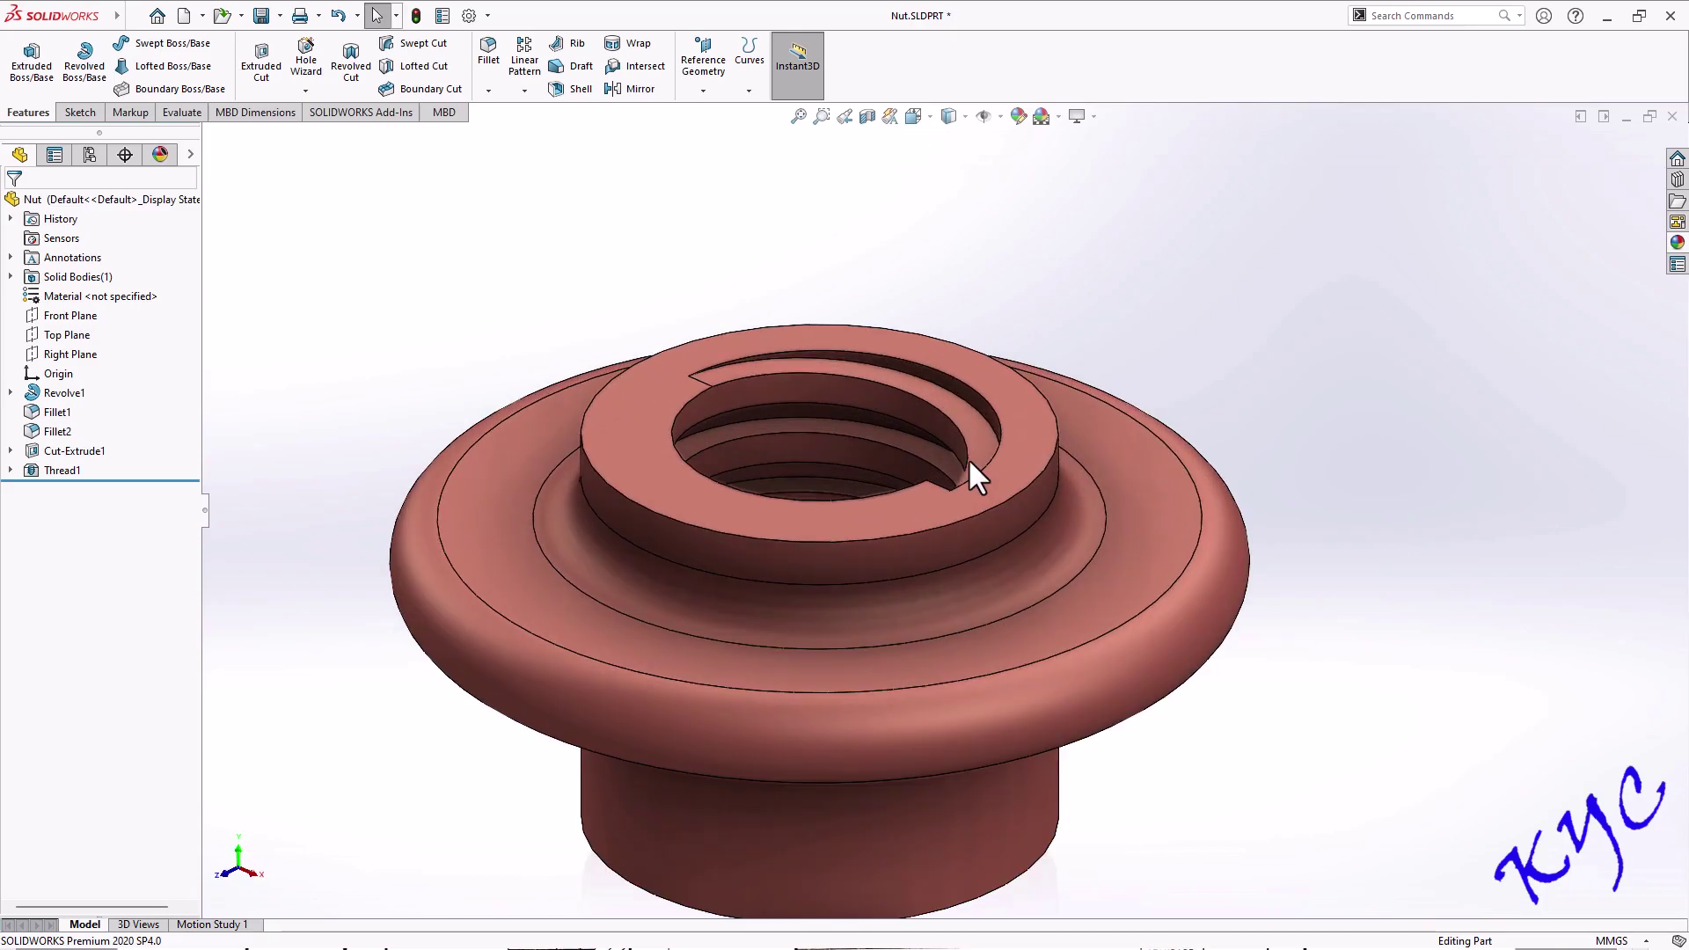
pyautogui.moveTo(1174, 419); pyautogui.dragTo(1042, 463, button='middle')
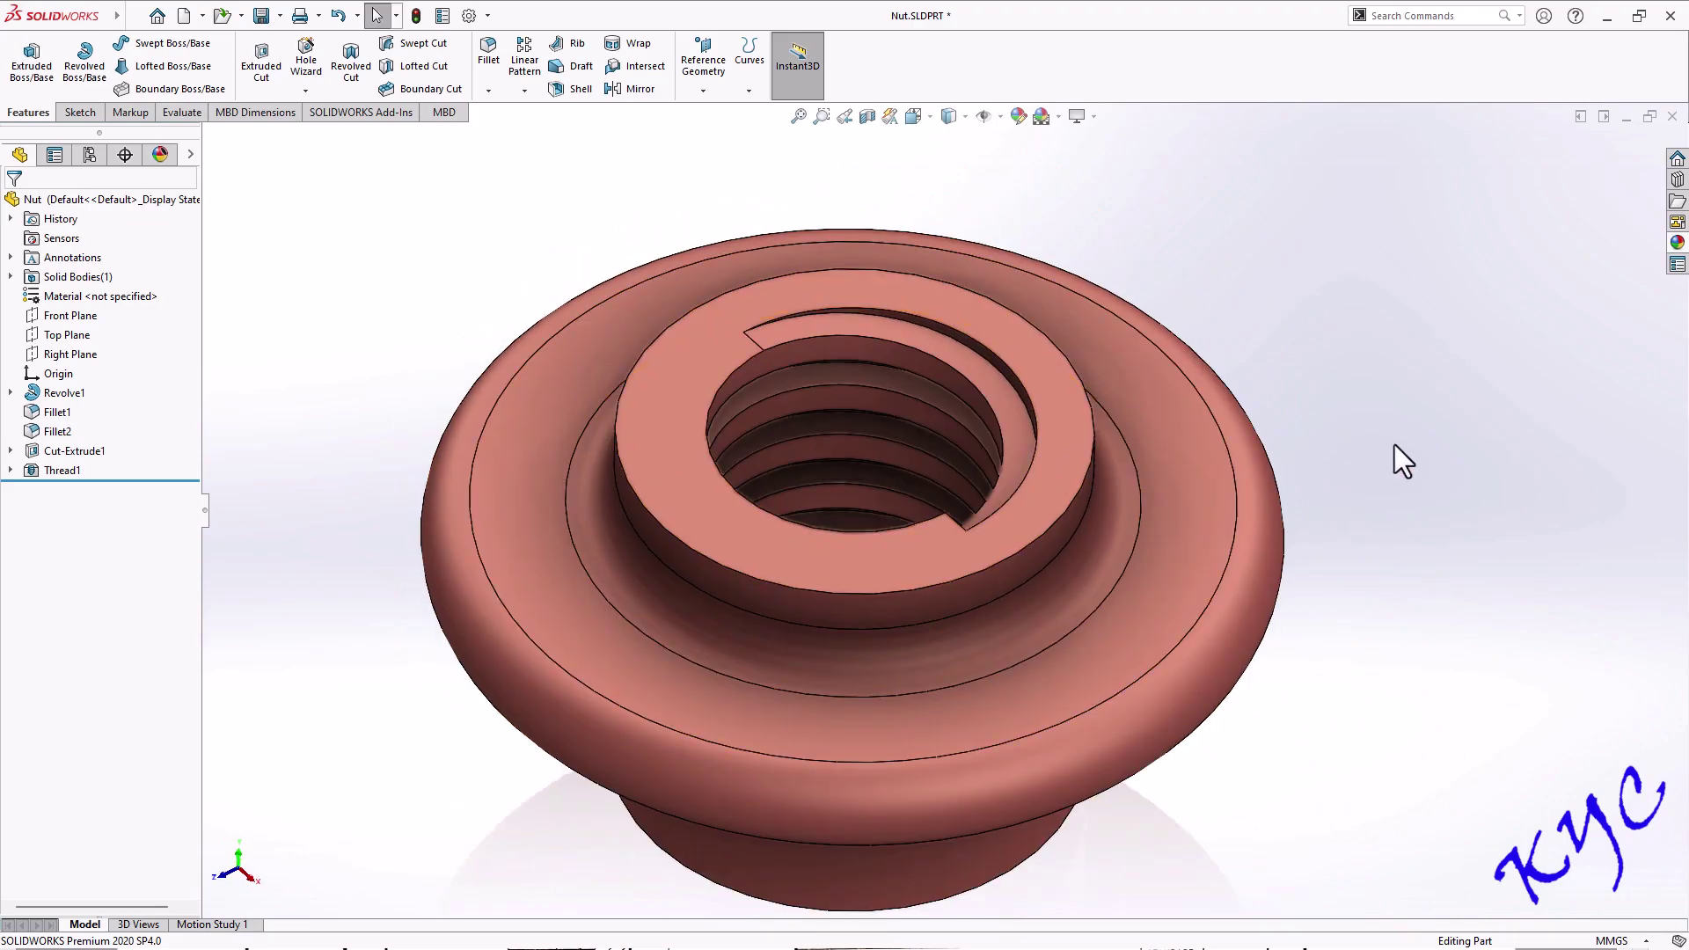
pyautogui.moveTo(1196, 356); pyautogui.dragTo(1351, 363, button='middle')
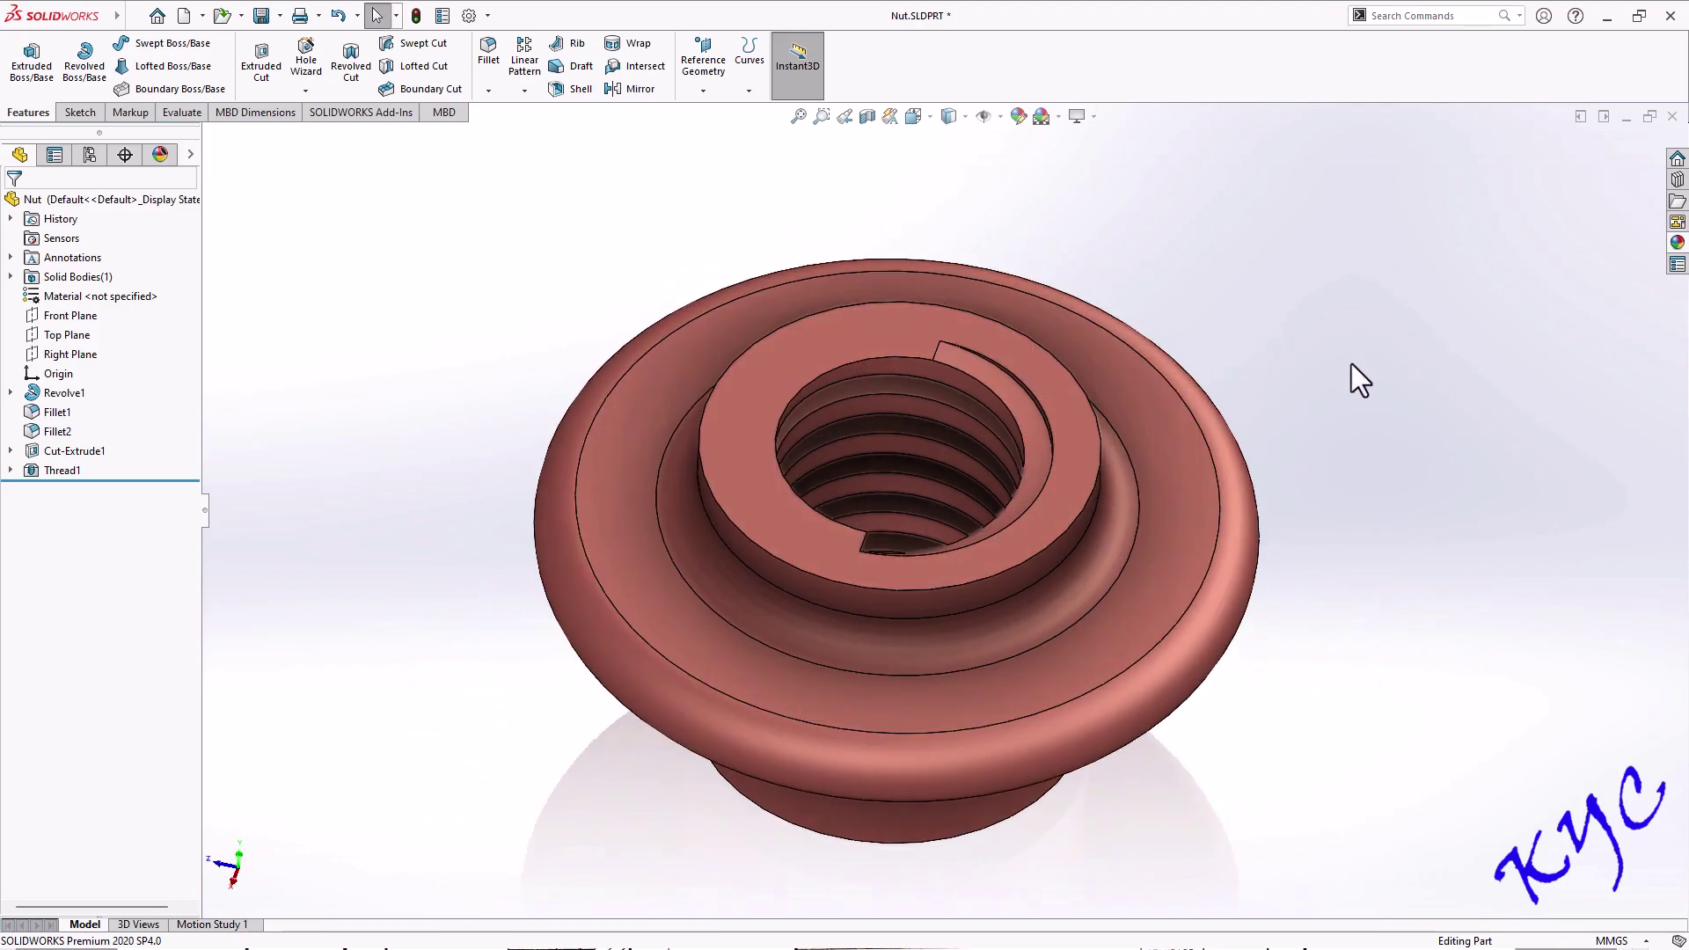
pyautogui.click(1677, 241)
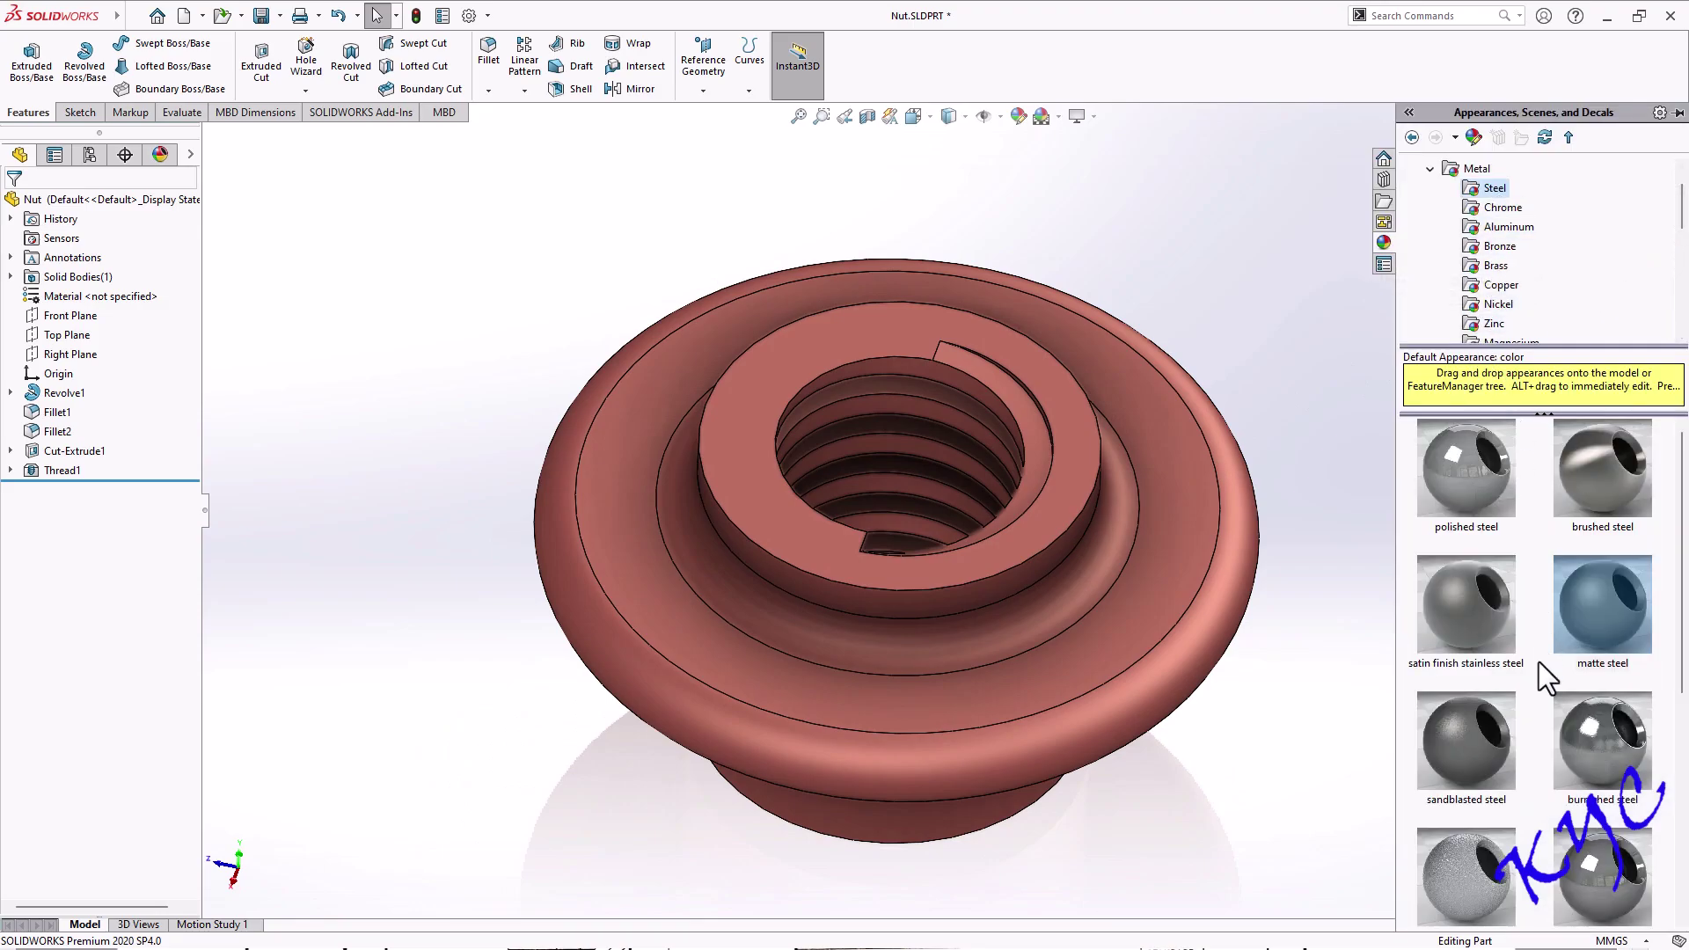
pyautogui.doubleClick(1607, 758)
pyautogui.moveTo(1269, 803); pyautogui.dragTo(1080, 502, button='middle')
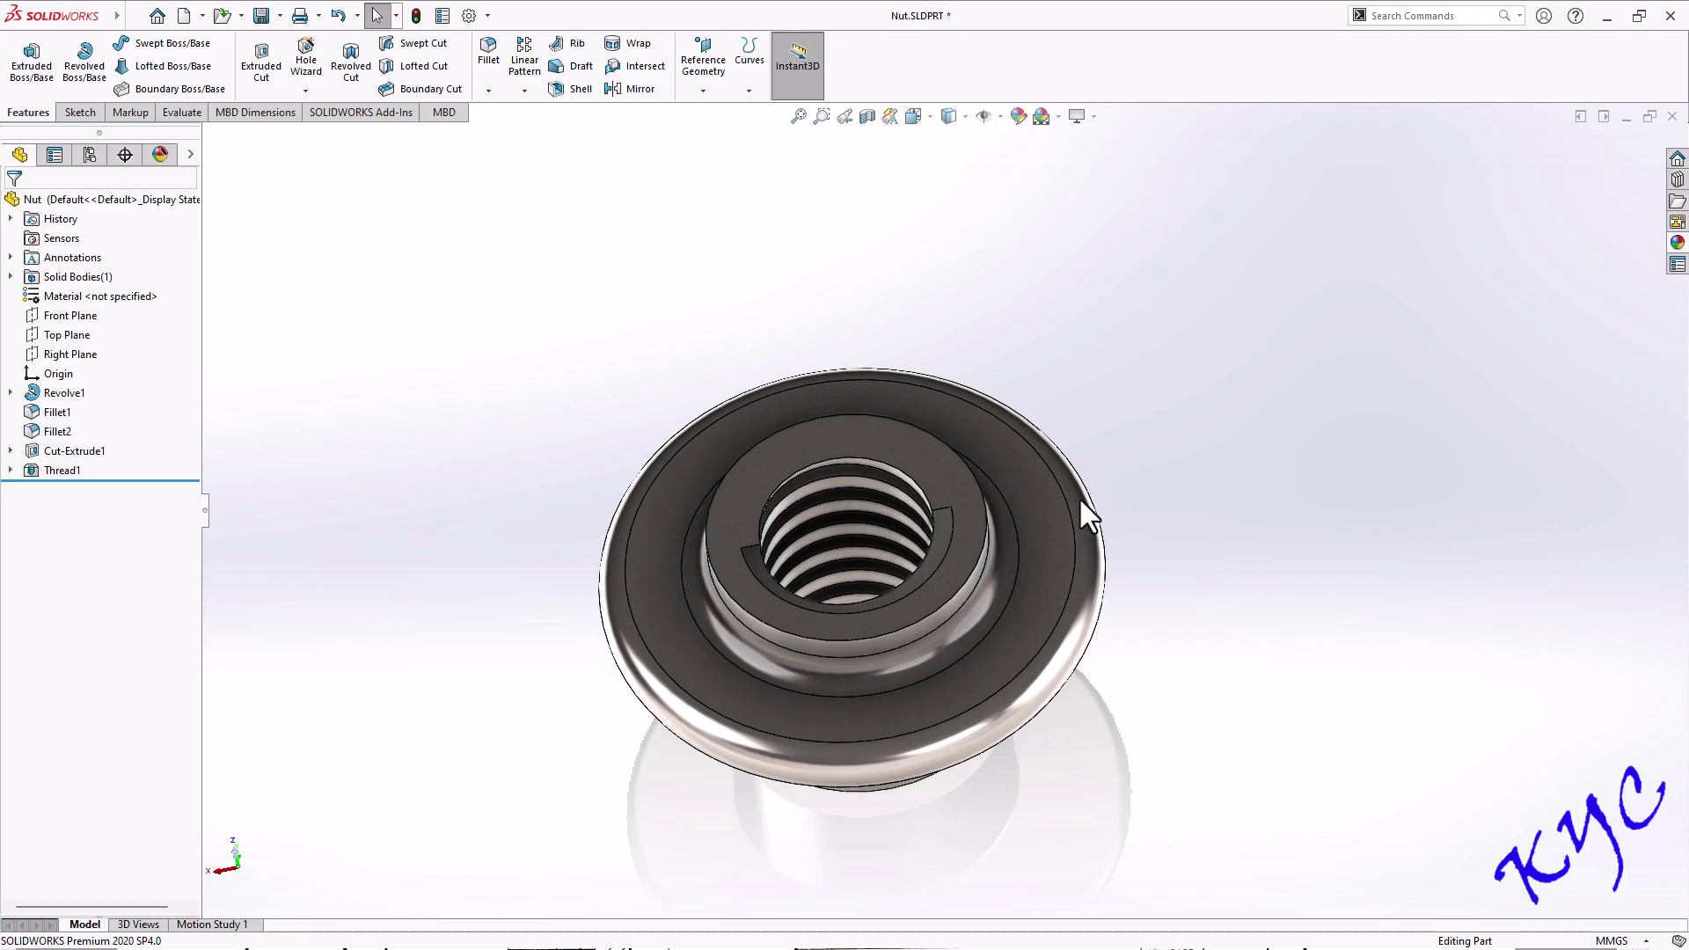